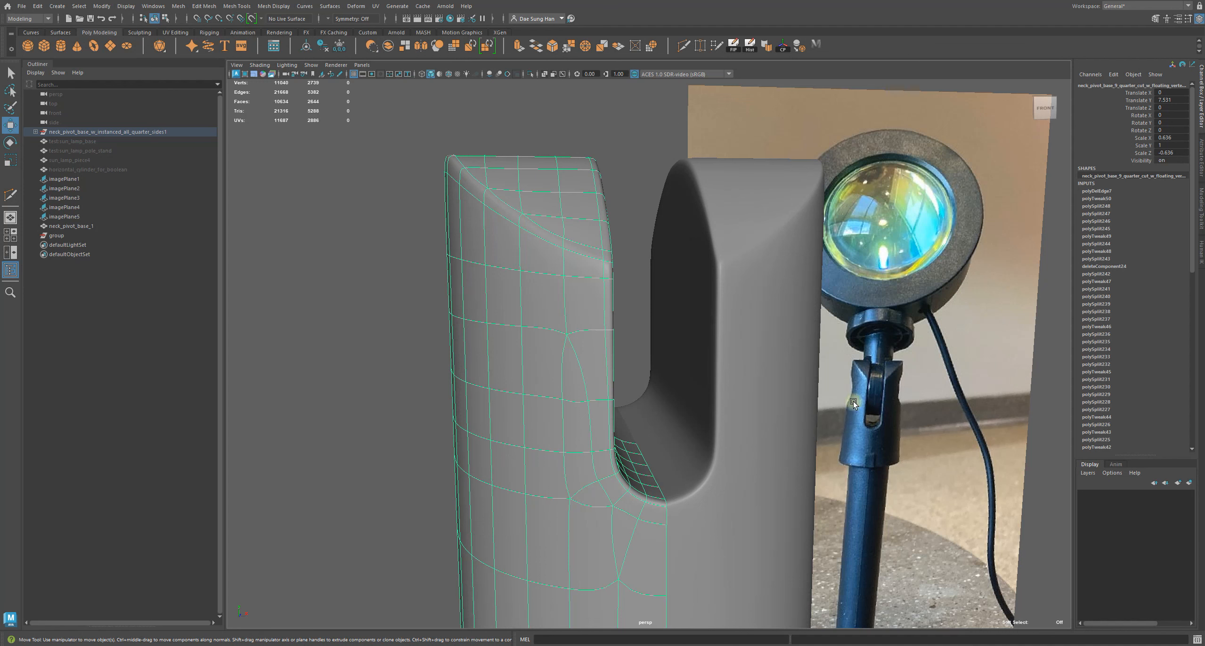
Examine the slotted neck pivot base from its open underside and from above.
{"action": "left_click_drag", "start_coordinate": [861, 328], "coordinate": [530, 411], "text": "alt"}
{"action": "scroll", "coordinate": [530, 411], "scroll_direction": "down", "scroll_amount": 5}
{"action": "left_click", "coordinate": [712, 303]}
{"action": "left_click_drag", "start_coordinate": [710, 364], "coordinate": [591, 195], "text": "alt"}
{"action": "left_click", "coordinate": [583, 335]}
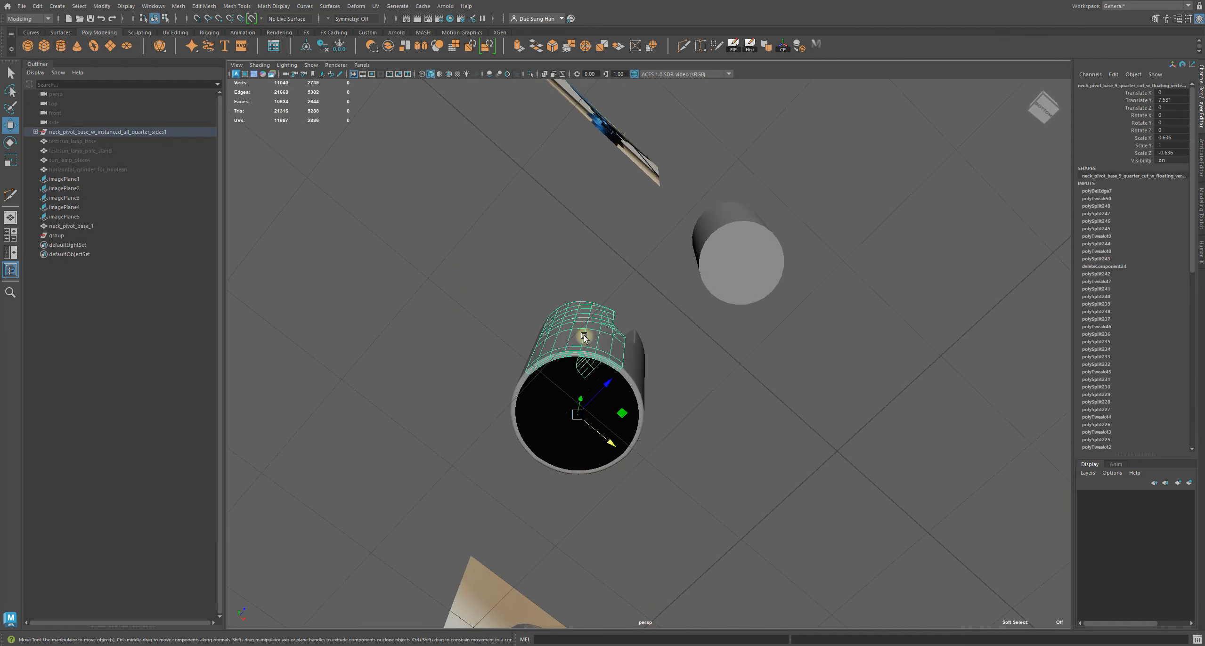
{"action": "right_click_drag", "start_coordinate": [540, 339], "coordinate": [776, 492], "text": "alt"}
{"action": "left_click_drag", "start_coordinate": [776, 493], "coordinate": [874, 325], "text": "alt"}
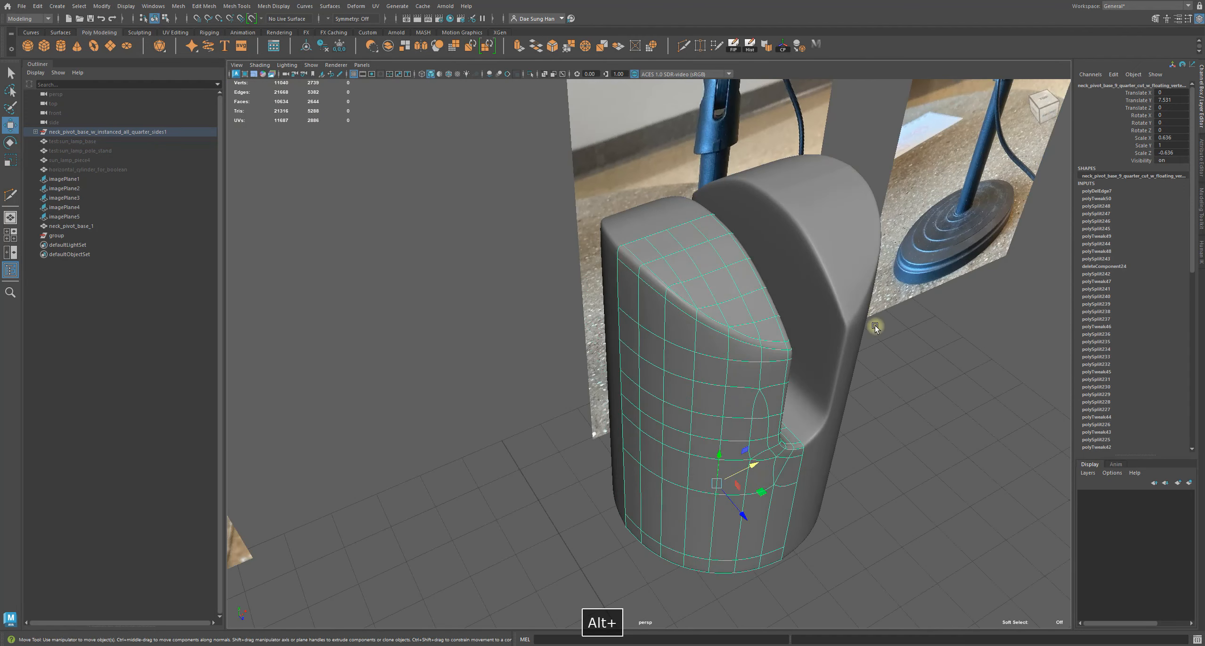
Examine how the four instanced quarters make up the complete neck pivot base.
{"action": "left_click", "coordinate": [666, 198]}
{"action": "left_click", "coordinate": [834, 215]}
{"action": "left_click", "coordinate": [732, 277]}
{"action": "left_click", "coordinate": [676, 216]}
{"action": "left_click", "coordinate": [770, 169]}
{"action": "left_click", "coordinate": [832, 218]}
{"action": "left_click", "coordinate": [721, 283]}
{"action": "left_click", "coordinate": [643, 211]}
{"action": "left_click", "coordinate": [768, 175]}
{"action": "left_click", "coordinate": [841, 226]}
{"action": "left_click", "coordinate": [736, 292]}
{"action": "left_click", "coordinate": [647, 207]}
Try moving a group of vertices on one quarter's outer edge to test the instances, and undo the move.
{"action": "left_click_drag", "start_coordinate": [857, 277], "coordinate": [777, 346], "text": "alt"}
{"action": "left_click_drag", "start_coordinate": [681, 284], "coordinate": [560, 261], "text": "alt"}
{"action": "left_click", "coordinate": [490, 286]}
{"action": "left_click", "coordinate": [506, 281]}
{"action": "right_click_drag", "start_coordinate": [520, 272], "coordinate": [349, 253]}
{"action": "left_click_drag", "start_coordinate": [531, 292], "coordinate": [527, 253]}
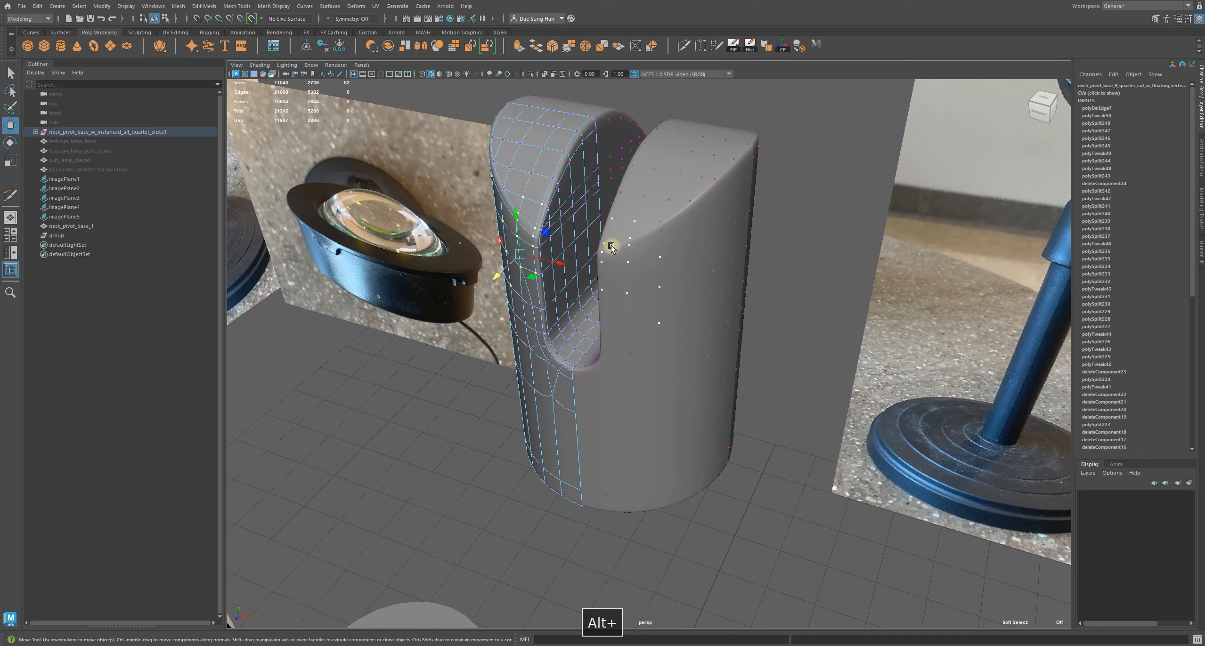
{"action": "left_click_drag", "start_coordinate": [611, 247], "coordinate": [626, 285], "text": "alt"}
{"action": "left_click_drag", "start_coordinate": [522, 339], "coordinate": [475, 252], "text": "alt"}
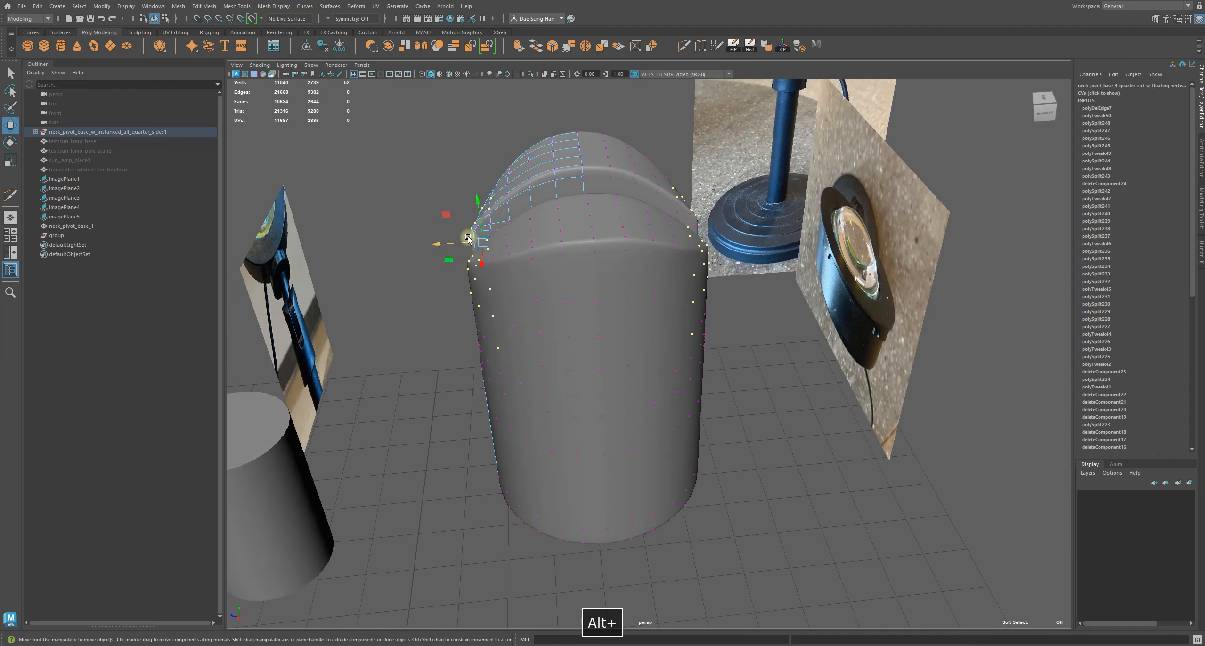
{"action": "left_click", "coordinate": [448, 181]}
{"action": "key", "text": "z"}
{"action": "left_click_drag", "start_coordinate": [480, 203], "coordinate": [481, 182]}
{"action": "key", "text": "z"}
{"action": "left_click_drag", "start_coordinate": [478, 225], "coordinate": [592, 204], "text": "alt"}
{"action": "left_click", "coordinate": [548, 152]}
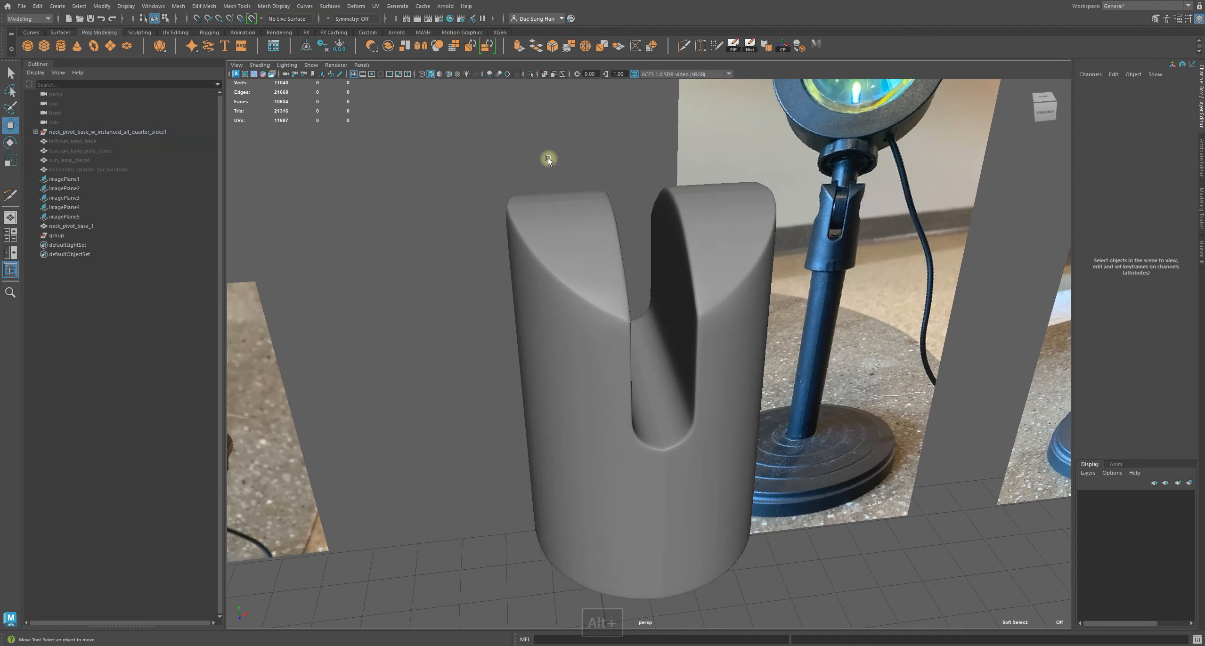
Select the front quarter and examine its mesh flow around the inner bottom of the slot.
{"action": "right_click_drag", "start_coordinate": [548, 151], "coordinate": [558, 247], "text": "alt"}
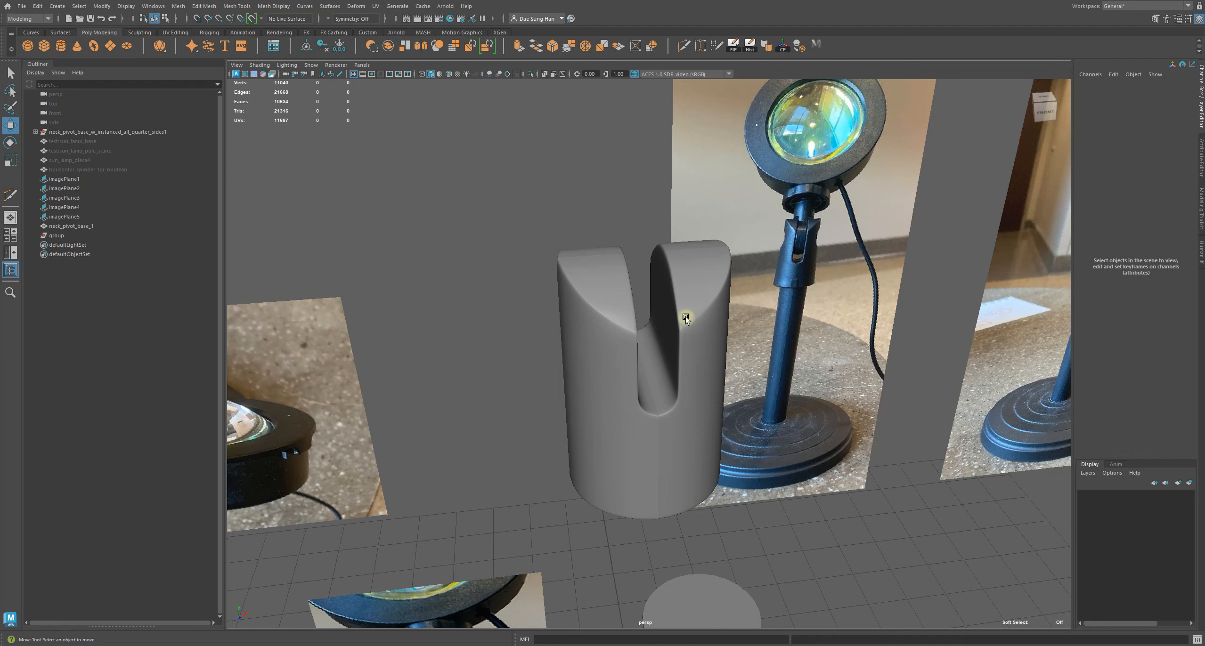
{"action": "right_click_drag", "start_coordinate": [656, 347], "coordinate": [831, 453], "text": "alt"}
{"action": "middle_click_drag", "start_coordinate": [626, 400], "coordinate": [610, 302], "text": "alt"}
{"action": "right_click_drag", "start_coordinate": [610, 303], "coordinate": [678, 334], "text": "alt"}
{"action": "left_click", "coordinate": [567, 310]}
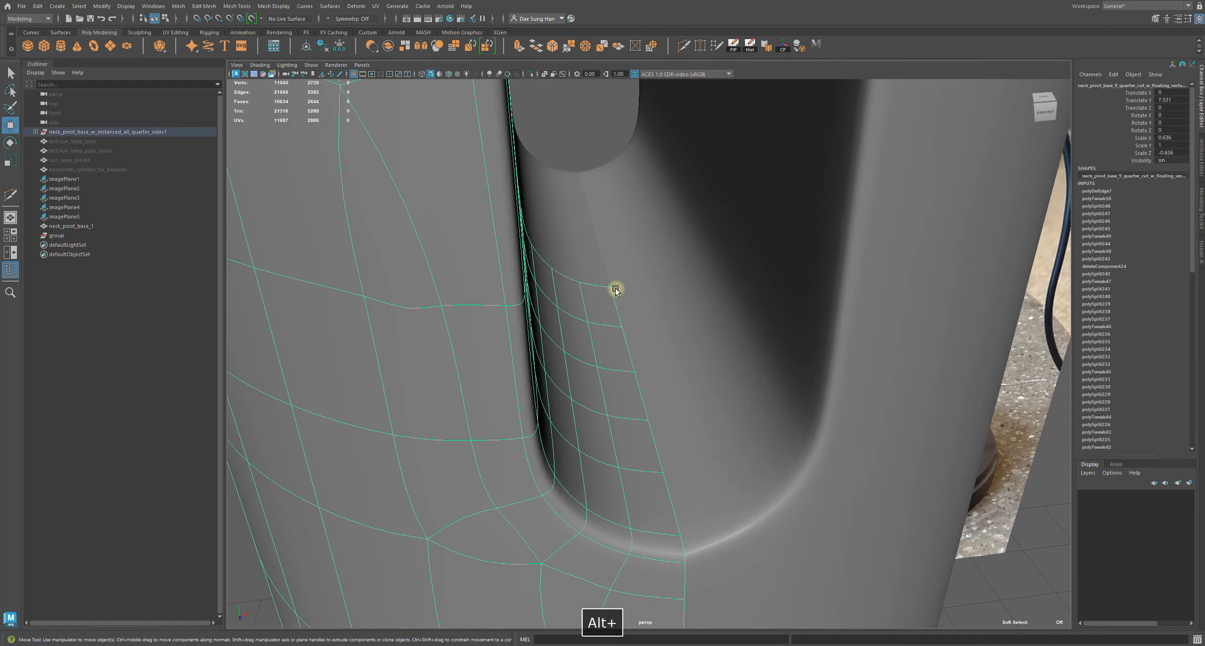
{"action": "left_click", "coordinate": [591, 249]}
{"action": "left_click", "coordinate": [643, 248]}
{"action": "left_click", "coordinate": [668, 366]}
{"action": "left_click", "coordinate": [596, 258]}
{"action": "left_click", "coordinate": [642, 332]}
{"action": "left_click", "coordinate": [579, 247]}
{"action": "left_click", "coordinate": [705, 366]}
{"action": "left_click", "coordinate": [576, 256]}
Turn off the smooth mesh preview on the quarter and examine its base topology around the slot's rounded end.
{"action": "right_click_drag", "start_coordinate": [763, 385], "coordinate": [626, 419], "text": "alt"}
{"action": "left_click_drag", "start_coordinate": [627, 419], "coordinate": [626, 378], "text": "alt"}
{"action": "key", "text": "1"}
{"action": "right_click_drag", "start_coordinate": [626, 378], "coordinate": [598, 365], "text": "alt"}
{"action": "left_click_drag", "start_coordinate": [620, 362], "coordinate": [629, 382], "text": "alt"}
{"action": "middle_click_drag", "start_coordinate": [599, 317], "coordinate": [597, 355], "text": "alt"}
{"action": "right_click_drag", "start_coordinate": [597, 355], "coordinate": [721, 383], "text": "alt"}
{"action": "left_click_drag", "start_coordinate": [721, 384], "coordinate": [716, 388], "text": "alt"}
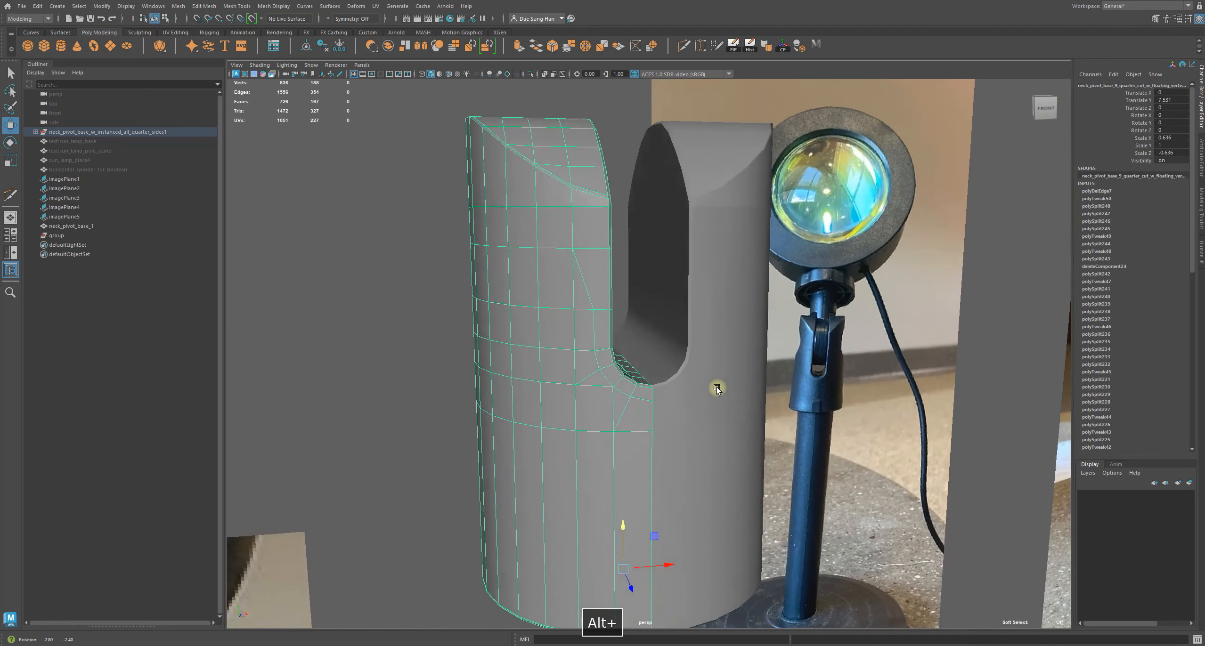
{"action": "right_click_drag", "start_coordinate": [716, 388], "coordinate": [608, 288], "text": "alt"}
{"action": "left_click_drag", "start_coordinate": [570, 288], "coordinate": [671, 371], "text": "alt"}
{"action": "right_click_drag", "start_coordinate": [672, 371], "coordinate": [745, 386], "text": "alt"}
{"action": "left_click_drag", "start_coordinate": [745, 386], "coordinate": [716, 372], "text": "alt"}
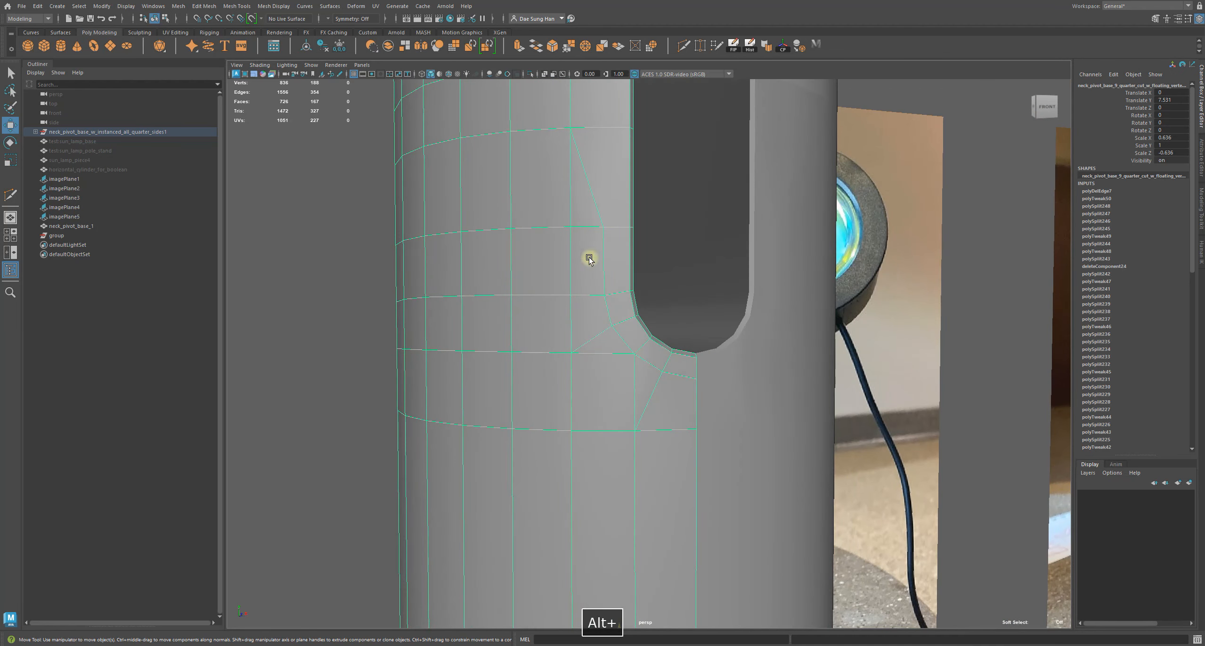
{"action": "right_click_drag", "start_coordinate": [680, 399], "coordinate": [570, 383], "text": "alt"}
{"action": "mouse_move", "coordinate": [571, 383]}
{"action": "left_mouse_down", "text": "alt"}
{"action": "mouse_move", "coordinate": [556, 375]}
{"action": "mouse_move", "coordinate": [777, 405]}
{"action": "mouse_move", "coordinate": [583, 377]}
{"action": "left_mouse_up", "text": "alt"}
{"action": "right_click_drag", "start_coordinate": [747, 382], "coordinate": [560, 325], "text": "alt"}
Move the plain cylinder neck_pivot_base_1 along the X axis to Translate X -2.796, beneath the close-up reference photo.
{"action": "left_click", "coordinate": [437, 276]}
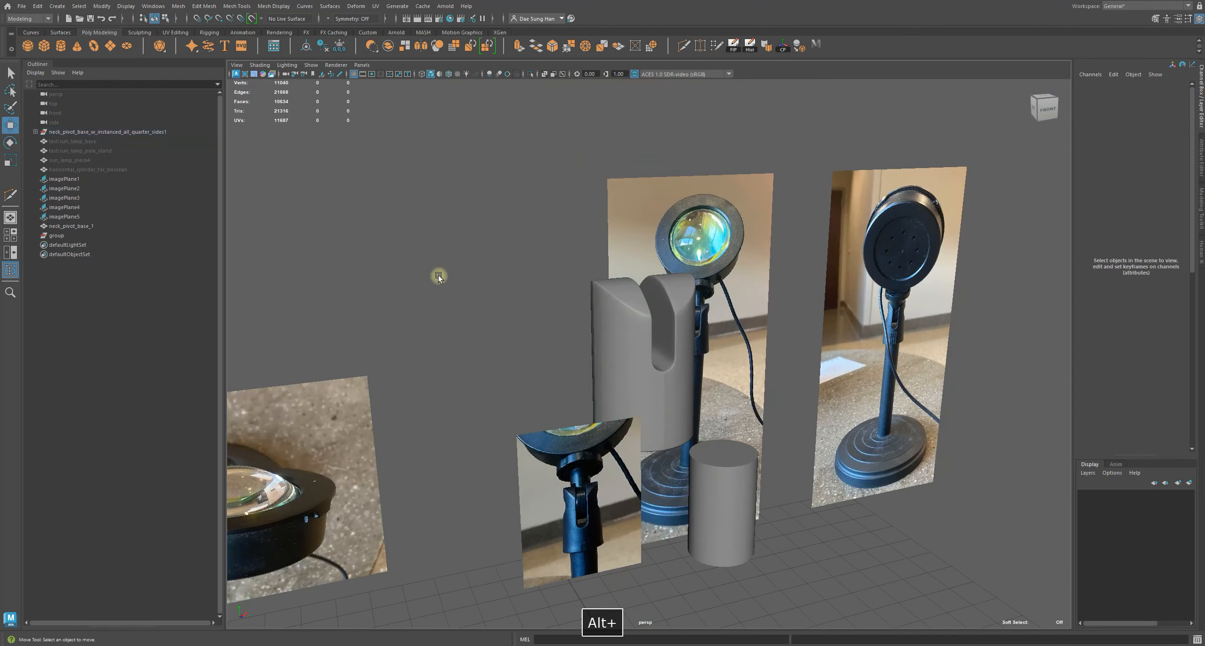
{"action": "left_click_drag", "start_coordinate": [749, 417], "coordinate": [704, 395], "text": "alt"}
{"action": "middle_click_drag", "start_coordinate": [610, 401], "coordinate": [601, 287], "text": "alt"}
{"action": "left_click", "coordinate": [662, 359]}
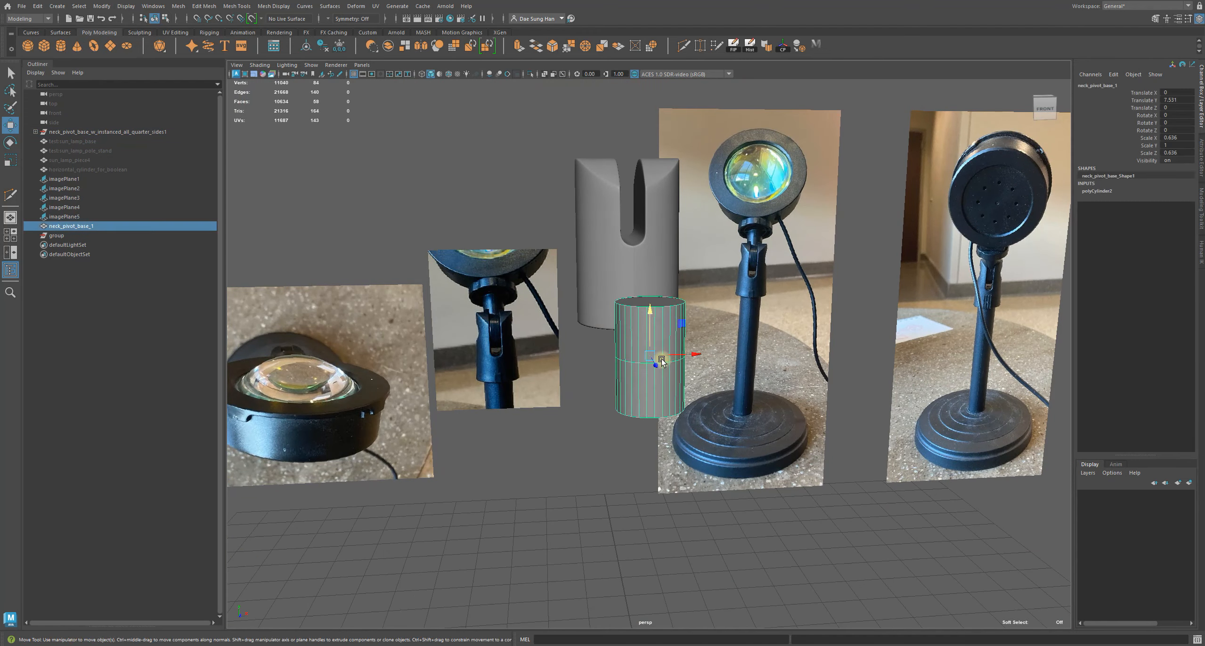
{"action": "left_click_drag", "start_coordinate": [633, 355], "coordinate": [622, 380], "text": "alt"}
{"action": "middle_click_drag", "start_coordinate": [622, 378], "coordinate": [555, 274], "text": "alt"}
{"action": "left_click_drag", "start_coordinate": [554, 273], "coordinate": [567, 253], "text": "alt"}
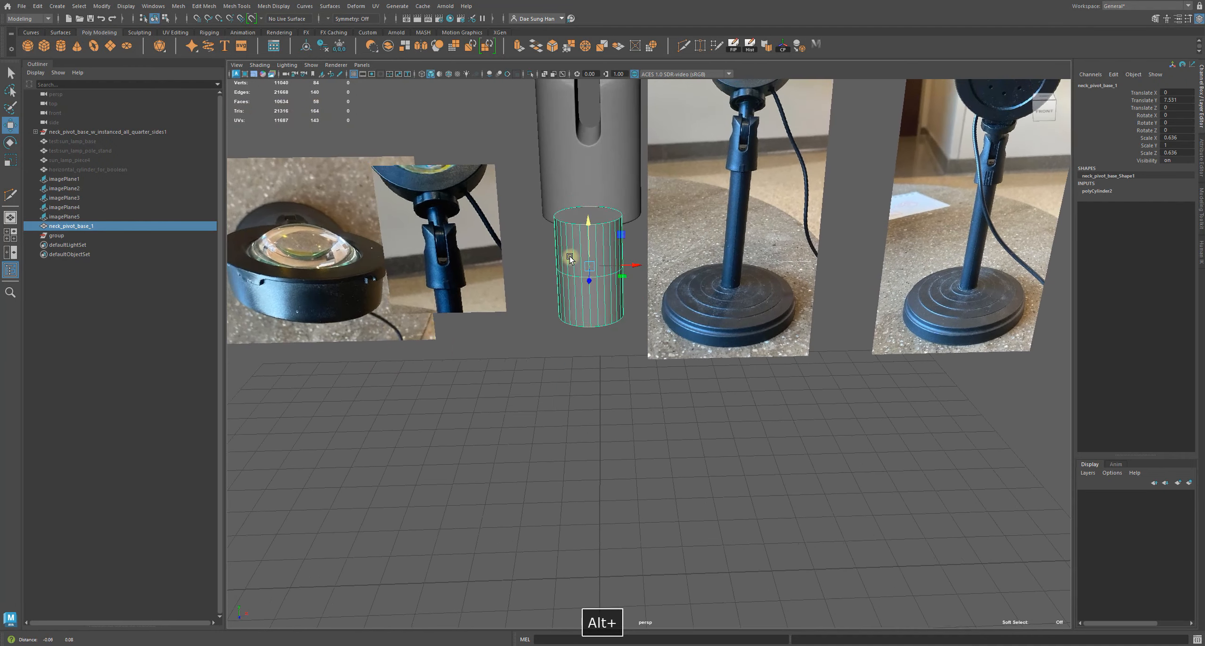
{"action": "middle_click_drag", "start_coordinate": [567, 253], "coordinate": [587, 331], "text": "alt"}
{"action": "right_click_drag", "start_coordinate": [530, 305], "coordinate": [732, 392], "text": "alt"}
{"action": "left_click_drag", "start_coordinate": [676, 374], "coordinate": [708, 314], "text": "alt"}
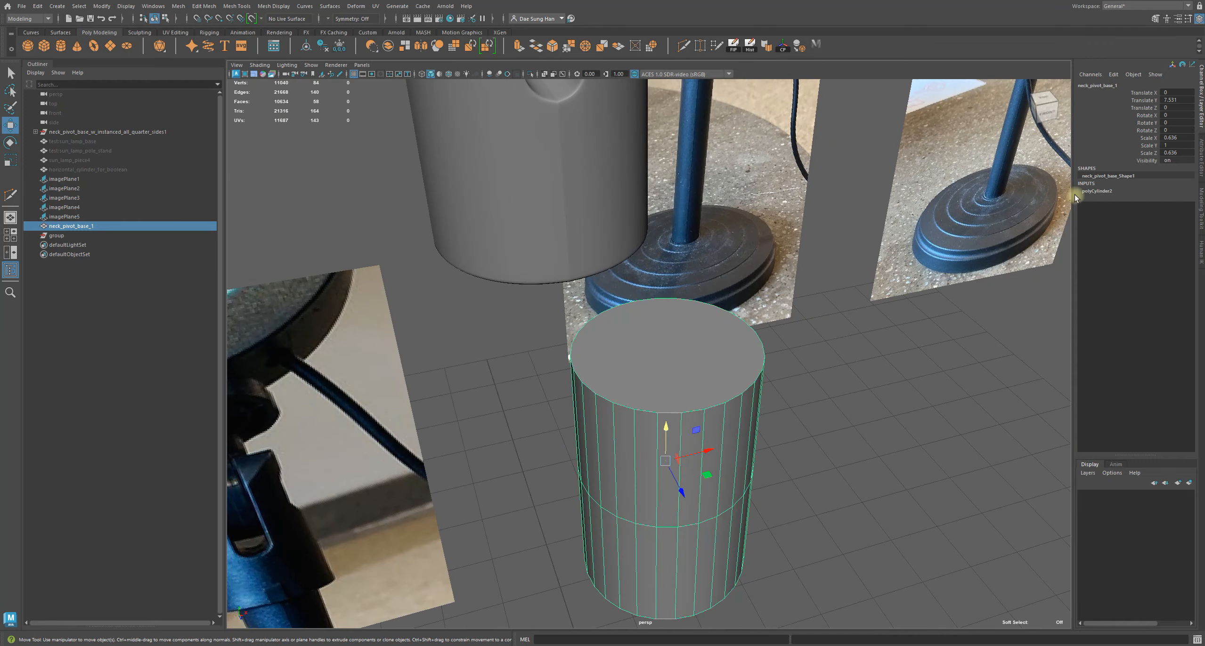
{"action": "right_click_drag", "start_coordinate": [800, 244], "coordinate": [755, 250], "text": "alt"}
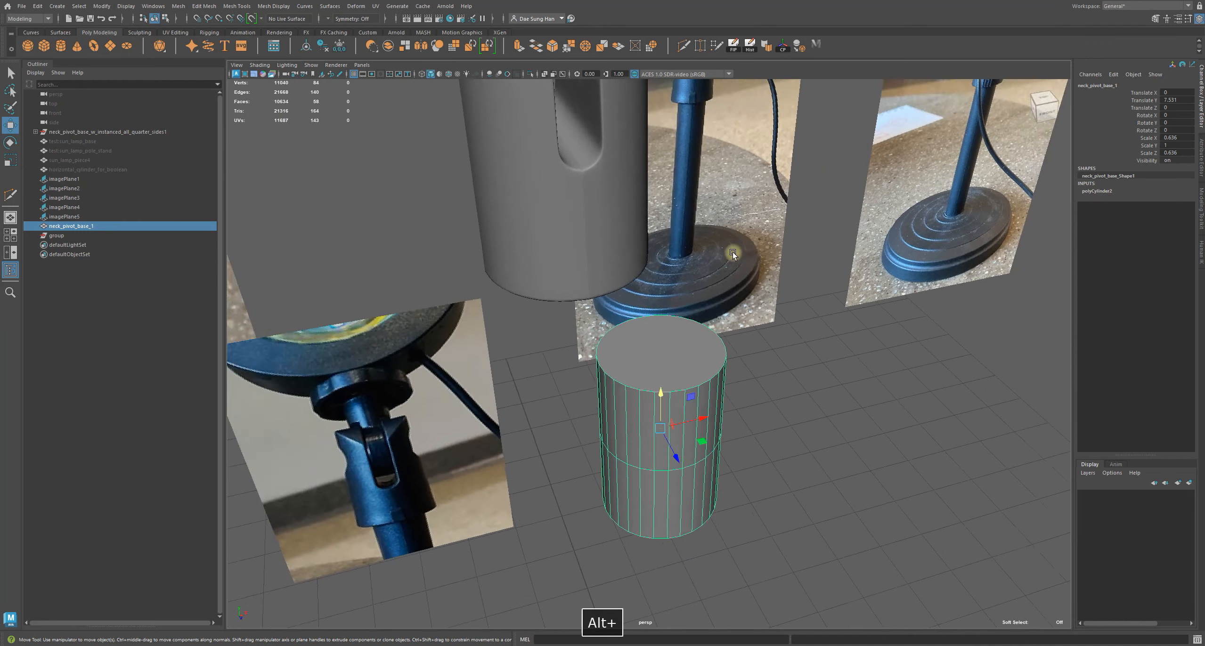
{"action": "left_click_drag", "start_coordinate": [755, 250], "coordinate": [720, 230], "text": "alt"}
{"action": "right_click_drag", "start_coordinate": [944, 202], "coordinate": [618, 315], "text": "alt"}
{"action": "middle_click_drag", "start_coordinate": [618, 316], "coordinate": [578, 233], "text": "alt"}
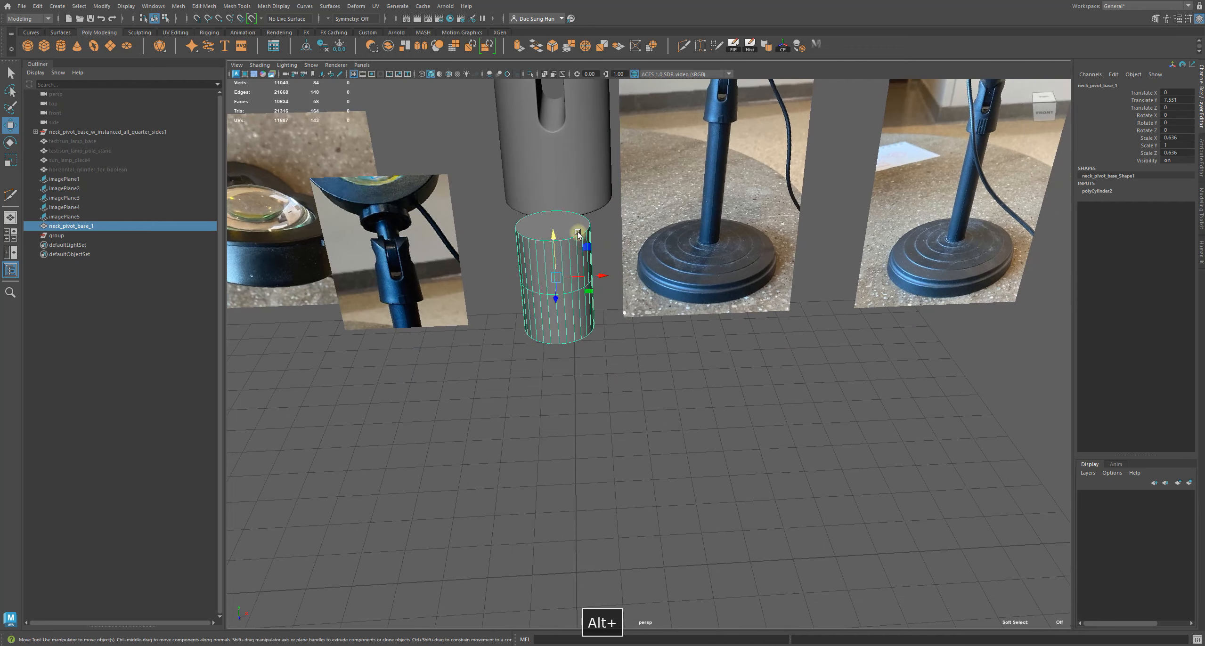
{"action": "left_click_drag", "start_coordinate": [610, 277], "coordinate": [448, 281]}
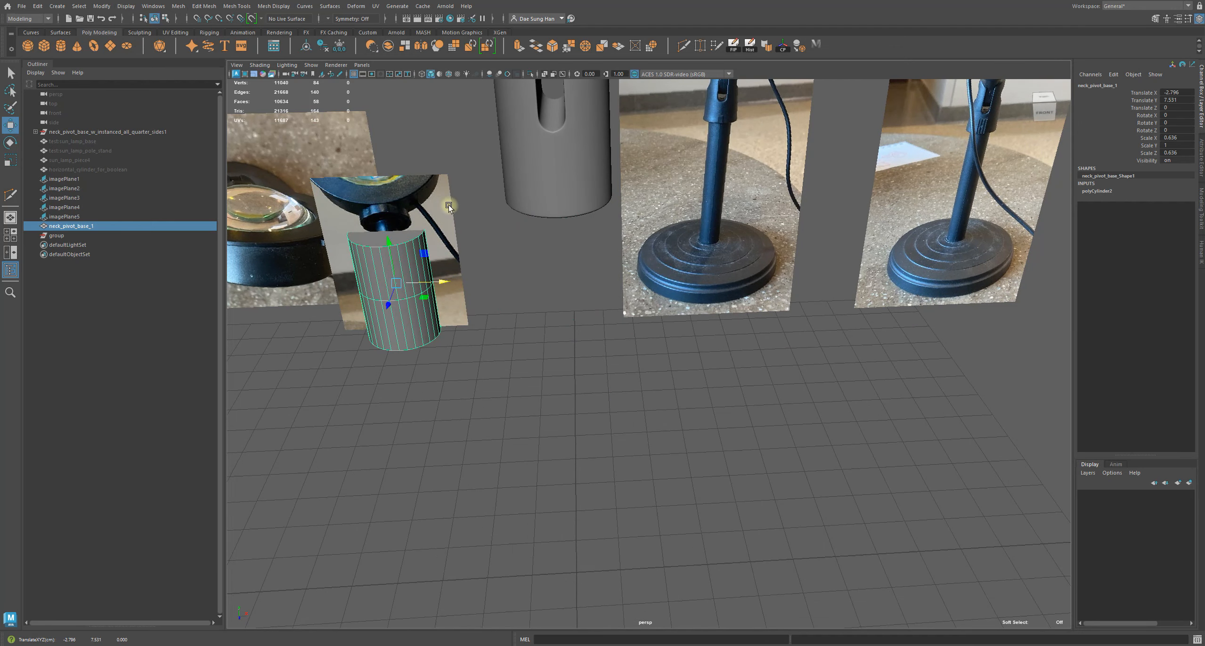
Raise the close-up reference image plane clear of the plain cylinder, to Translate Y 10.689.
{"action": "middle_click_drag", "start_coordinate": [448, 206], "coordinate": [542, 221], "text": "alt"}
{"action": "left_click", "coordinate": [542, 221]}
{"action": "left_click_drag", "start_coordinate": [535, 248], "coordinate": [523, 137]}
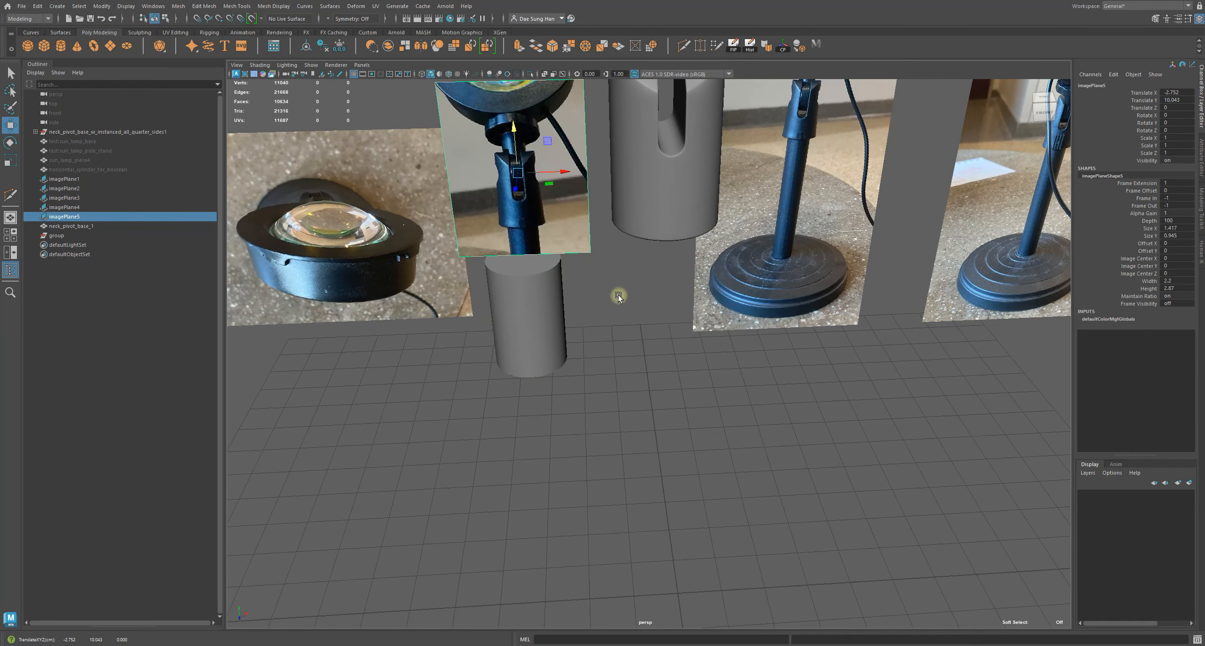
{"action": "left_click_drag", "start_coordinate": [635, 336], "coordinate": [638, 306], "text": "alt"}
{"action": "middle_click_drag", "start_coordinate": [501, 215], "coordinate": [514, 259], "text": "alt"}
{"action": "left_click", "coordinate": [539, 289]}
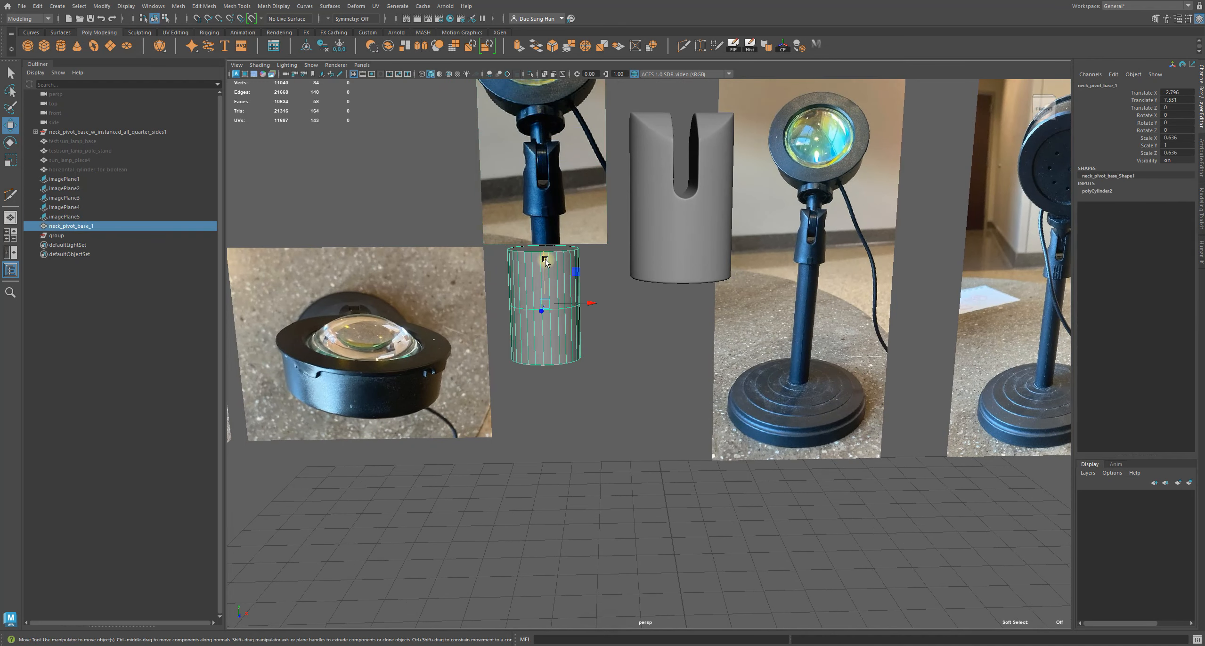
{"action": "left_click", "coordinate": [548, 197]}
{"action": "left_click_drag", "start_coordinate": [542, 138], "coordinate": [539, 100]}
{"action": "left_click", "coordinate": [621, 423]}
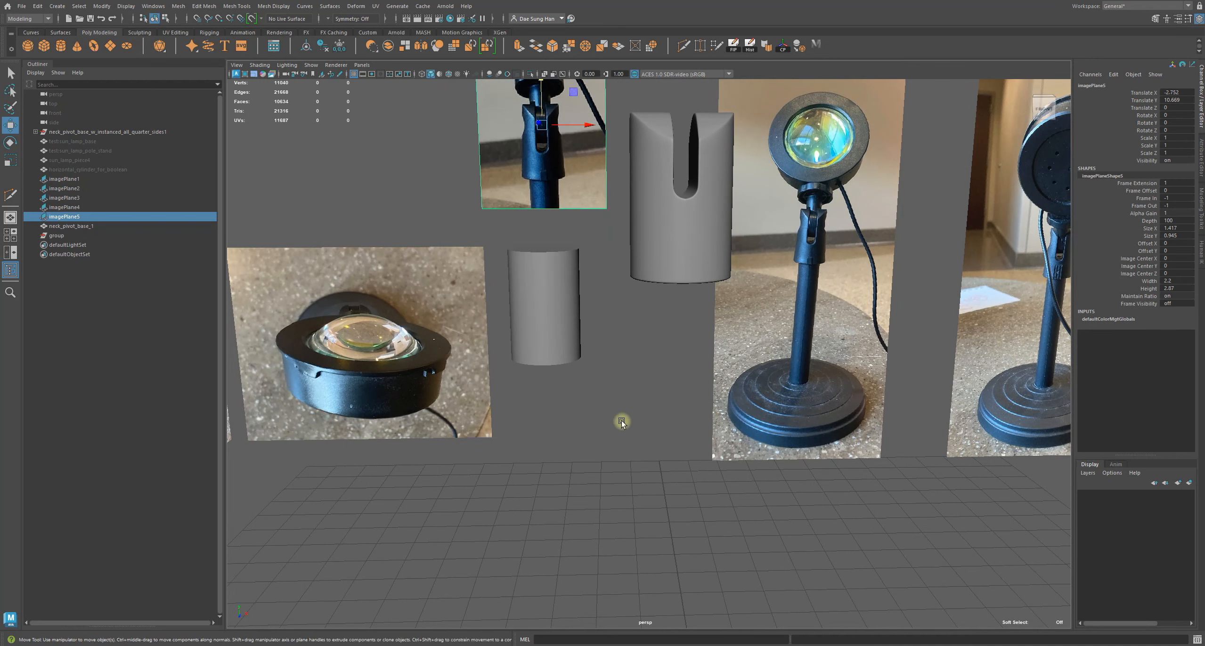
Create a new default polygon cylinder at the world origin.
{"action": "left_click", "coordinate": [554, 324]}
{"action": "middle_click_drag", "start_coordinate": [630, 386], "coordinate": [616, 307], "text": "alt"}
{"action": "right_click_drag", "start_coordinate": [615, 306], "coordinate": [587, 305], "text": "alt"}
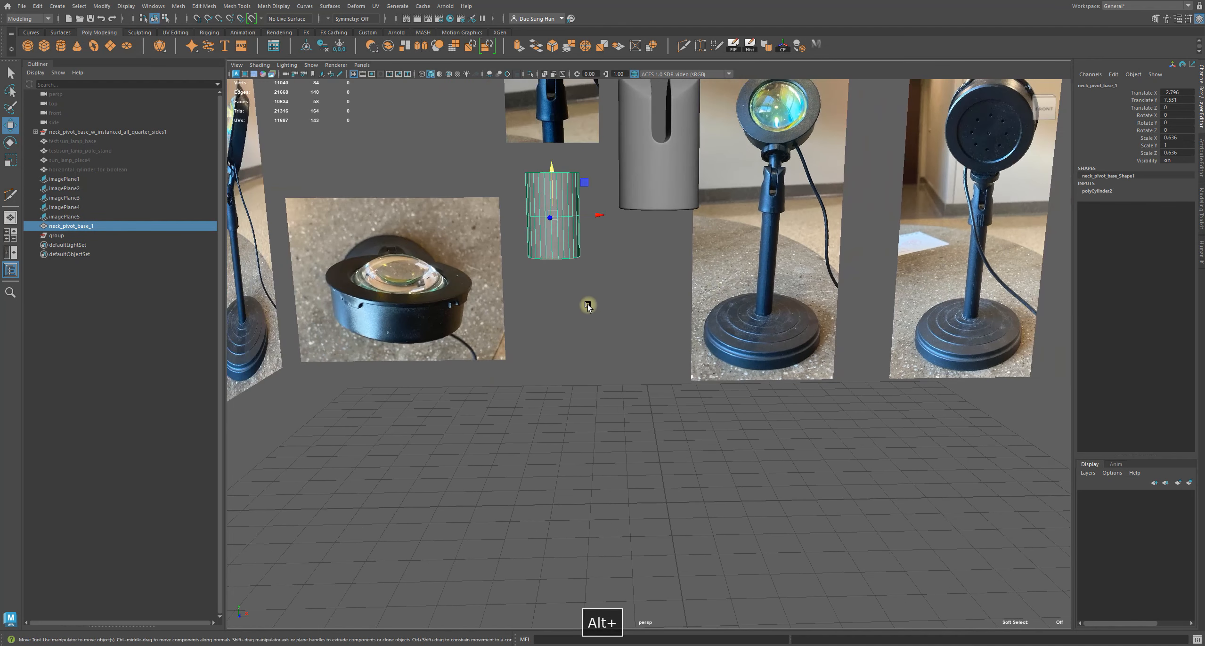
{"action": "left_click", "coordinate": [60, 45]}
{"action": "left_click_drag", "start_coordinate": [696, 344], "coordinate": [610, 350], "text": "alt"}
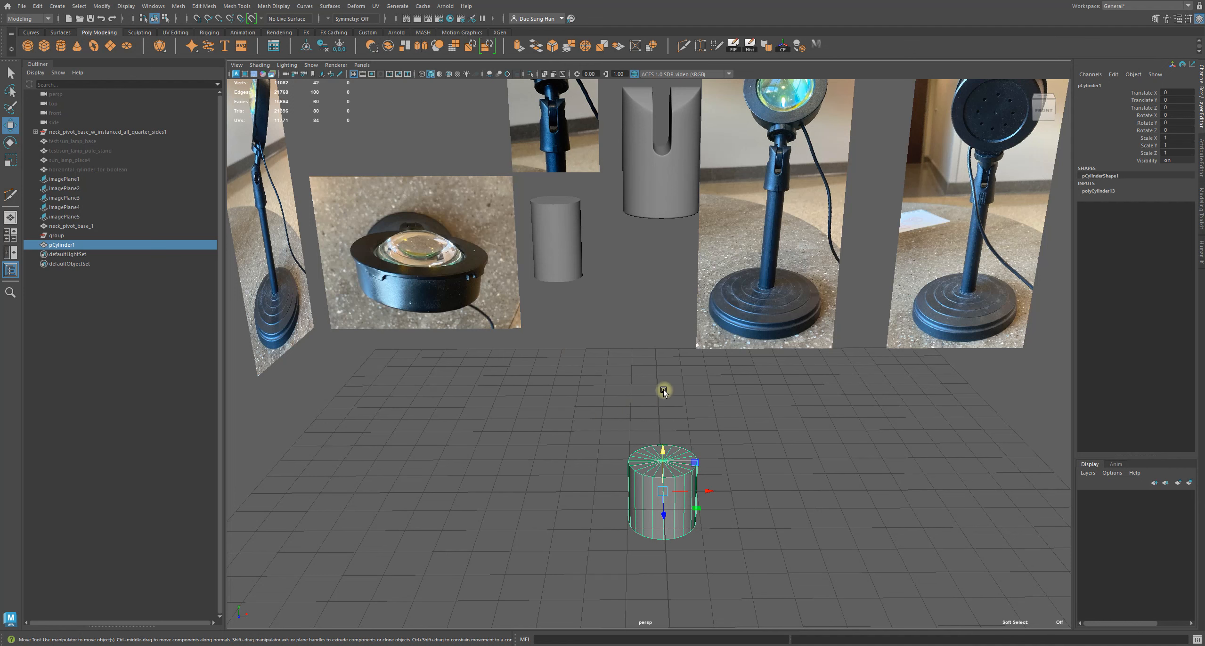
{"action": "left_click_drag", "start_coordinate": [651, 411], "coordinate": [696, 395], "text": "alt"}
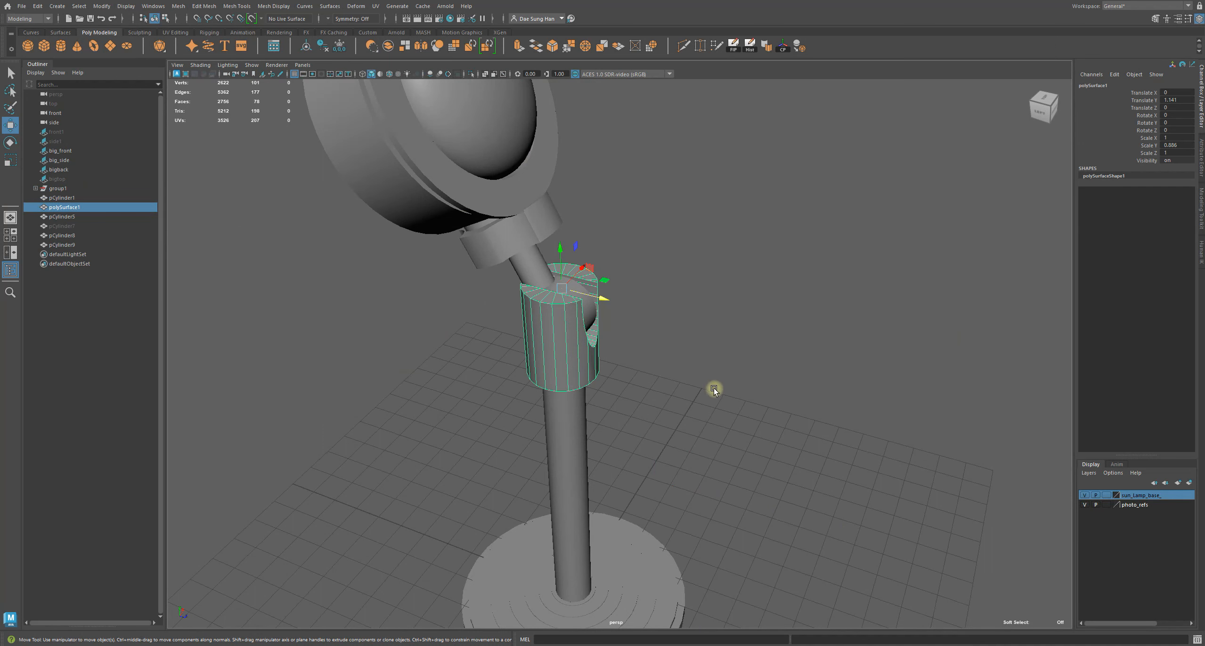
Examine the blocked-out slotted neck piece in the perspective view and in a close top-view wireframe.
{"action": "left_click_drag", "start_coordinate": [669, 353], "coordinate": [649, 293], "text": "alt"}
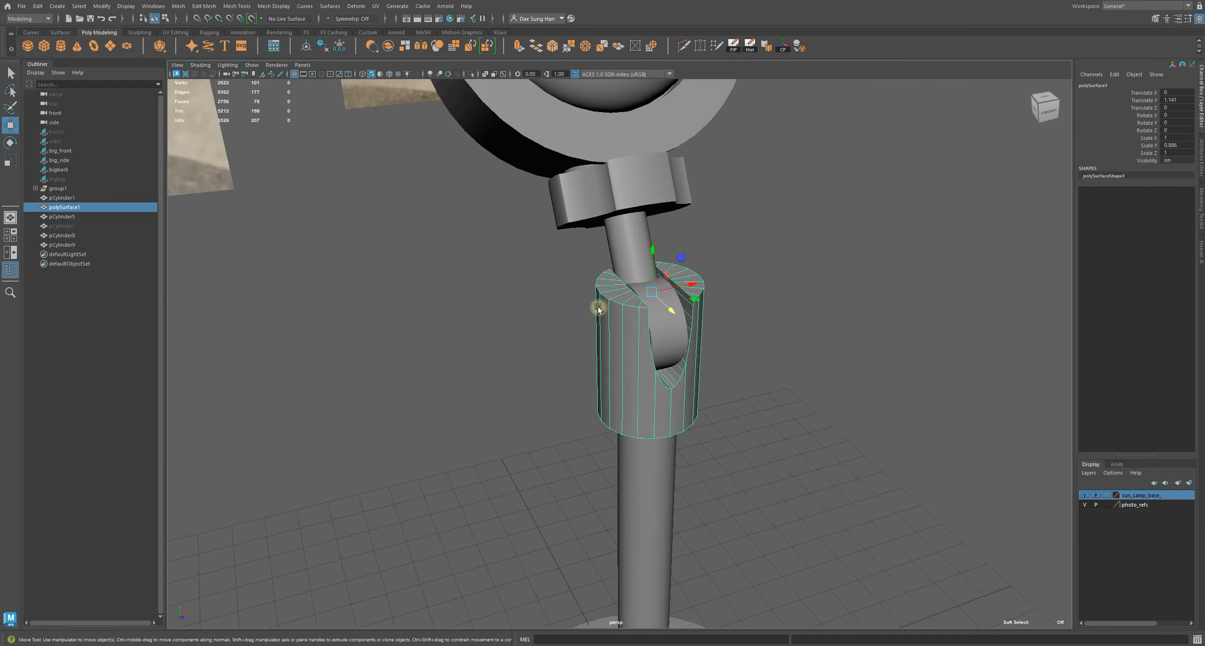
{"action": "left_click_drag", "start_coordinate": [745, 312], "coordinate": [721, 296], "text": "alt"}
{"action": "key", "text": "space"}
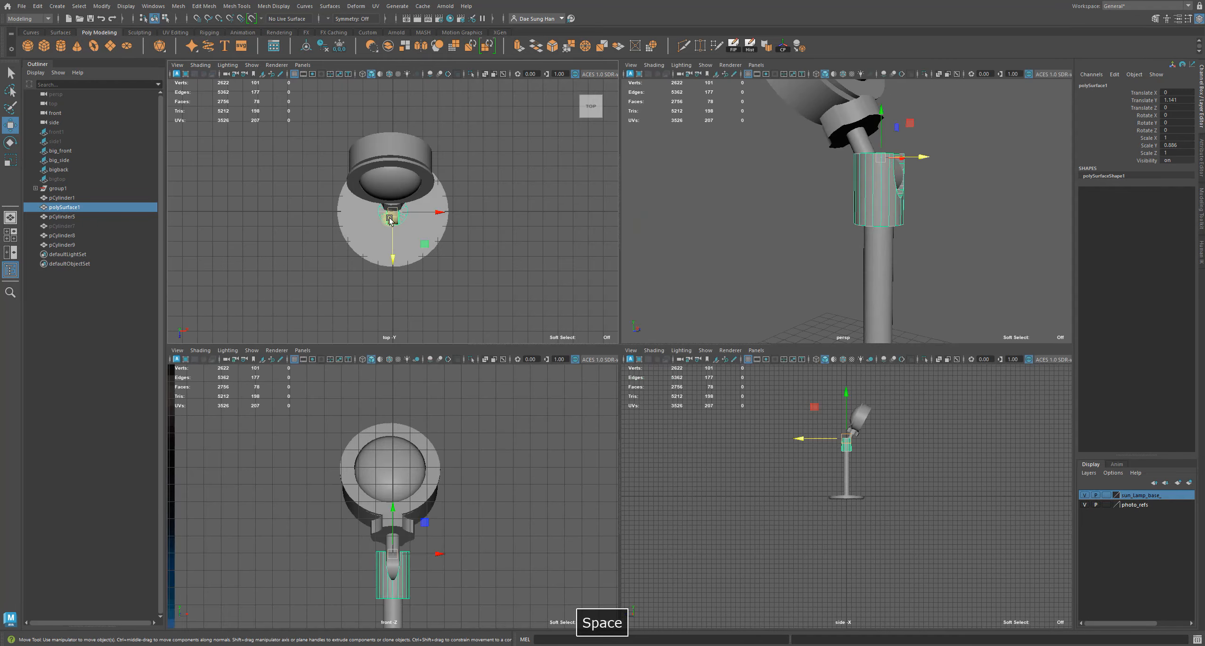
{"action": "key", "text": "space"}
{"action": "key", "text": "4"}
{"action": "right_click_drag", "start_coordinate": [502, 250], "coordinate": [1049, 436], "text": "alt"}
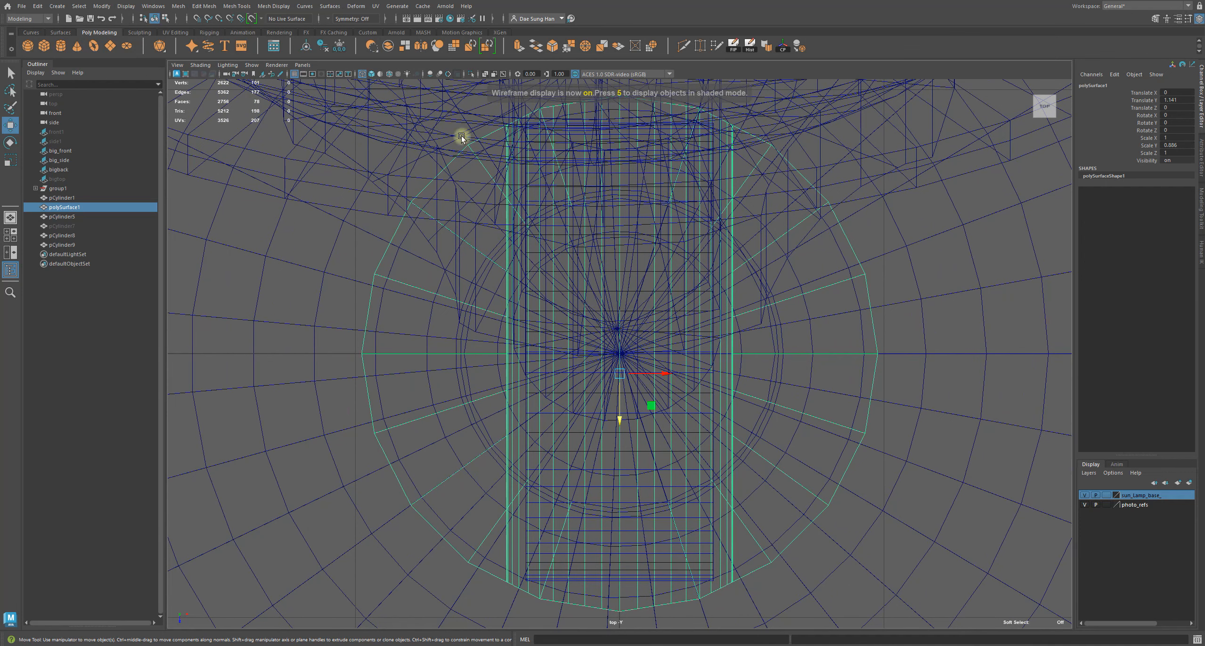
{"action": "key", "text": "space"}
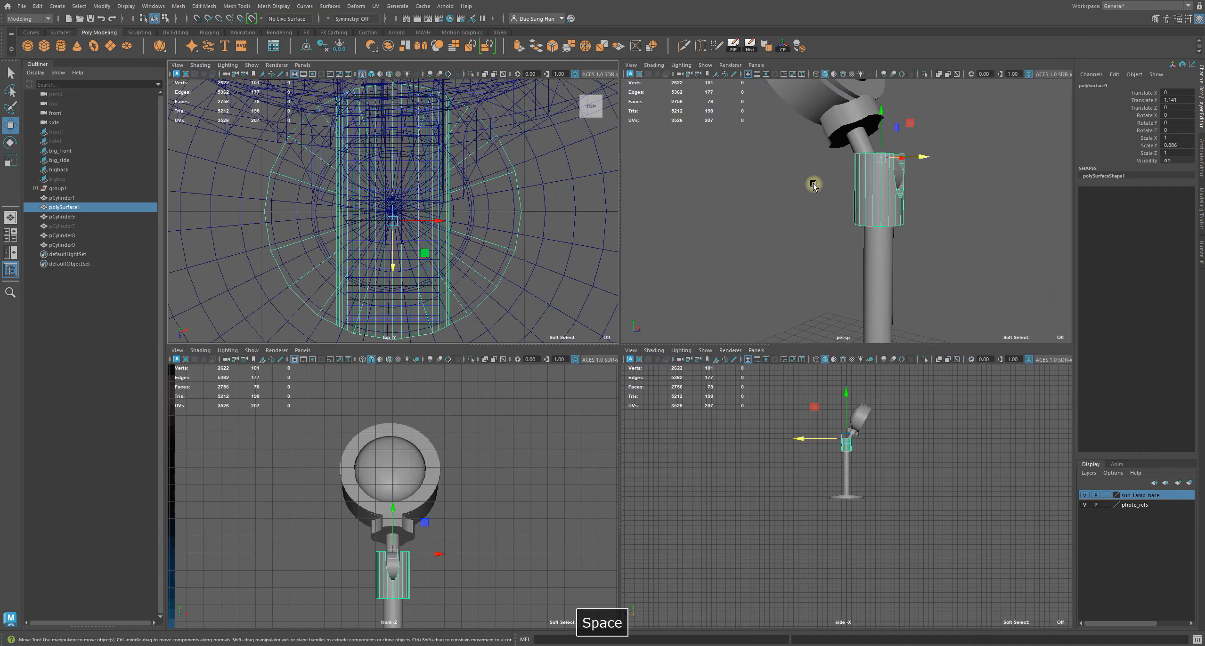
{"action": "key", "text": "space"}
{"action": "mouse_move", "coordinate": [691, 287]}
{"action": "left_mouse_down", "text": "alt"}
{"action": "mouse_move", "coordinate": [581, 295]}
{"action": "mouse_move", "coordinate": [577, 315]}
{"action": "mouse_move", "coordinate": [628, 303]}
{"action": "left_mouse_up", "text": "alt"}
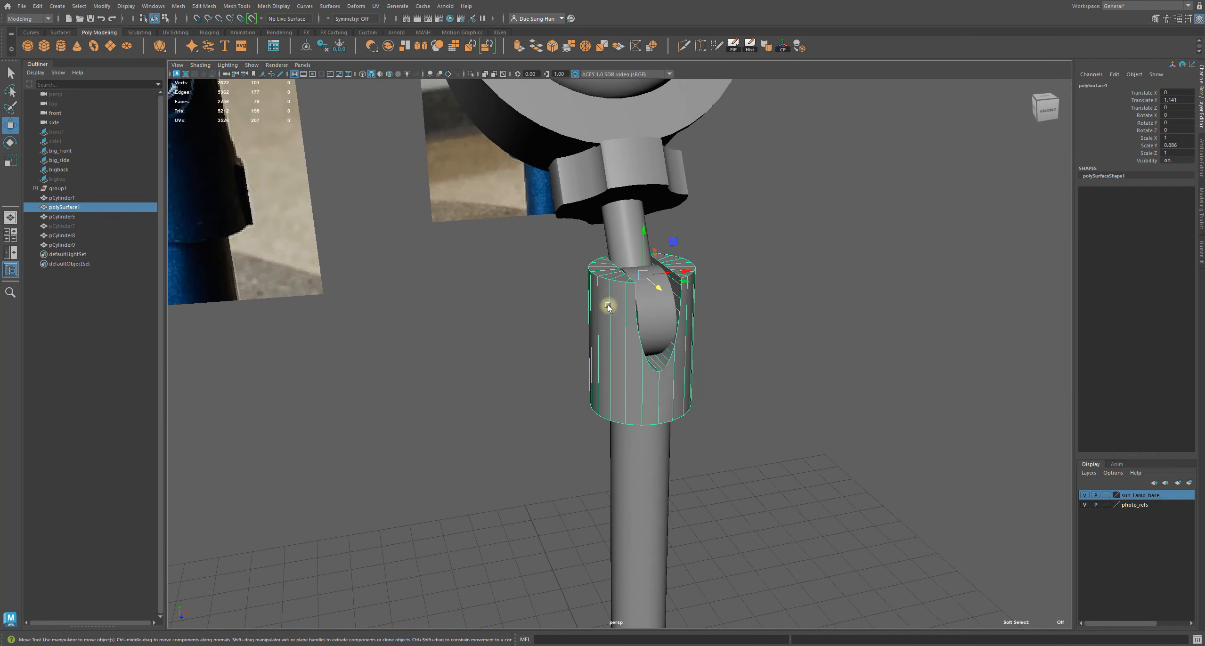
Hide the slotted neck piece polySurface1 to clear the space around the pivot disc.
{"action": "key", "text": "ctrl+h"}
{"action": "left_click", "coordinate": [718, 323]}
{"action": "left_click_drag", "start_coordinate": [717, 323], "coordinate": [680, 308], "text": "alt"}
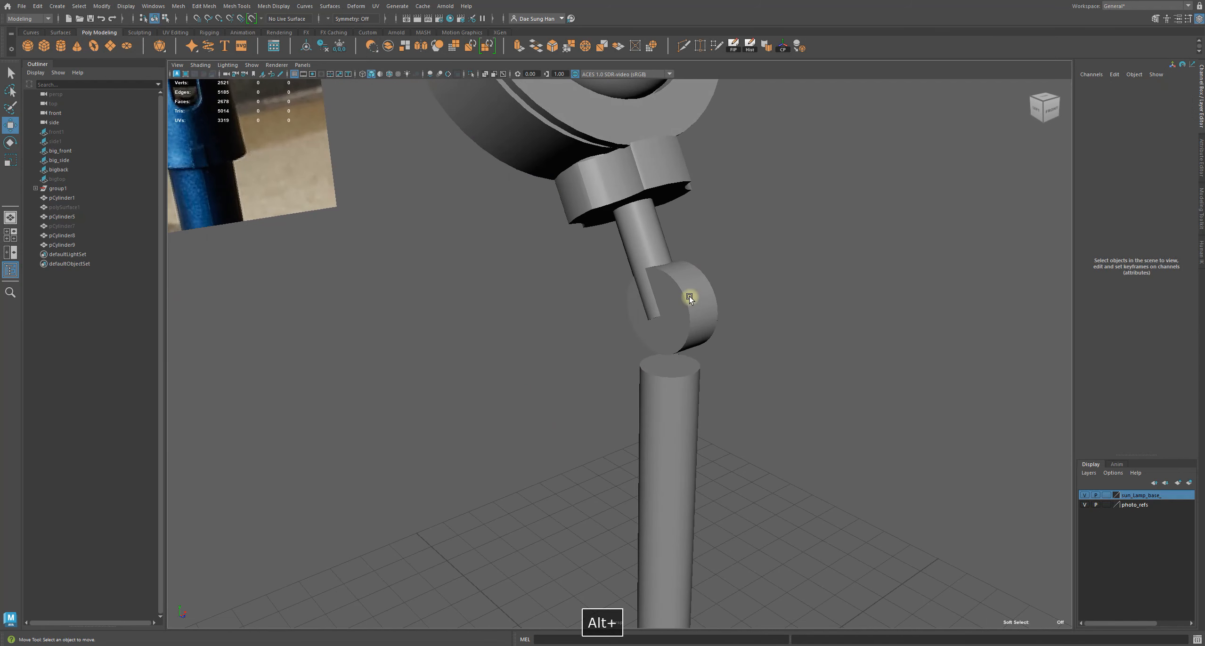
Try hiding the round pivot disc below the lamp head, and undo it.
{"action": "left_click", "coordinate": [689, 298]}
{"action": "key", "text": "ctrl+h"}
{"action": "left_click", "coordinate": [839, 242]}
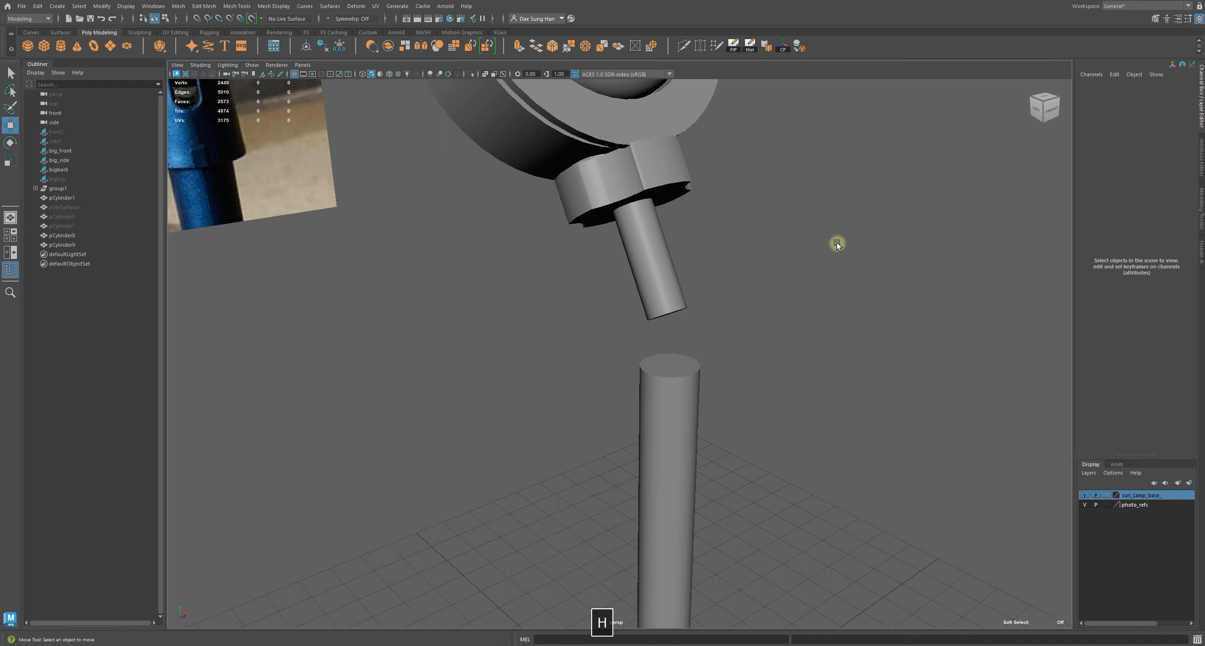
{"action": "left_click", "coordinate": [662, 258]}
{"action": "left_click", "coordinate": [677, 310]}
{"action": "mouse_move", "coordinate": [678, 310]}
{"action": "left_mouse_down", "text": "alt"}
{"action": "mouse_move", "coordinate": [704, 304]}
{"action": "mouse_move", "coordinate": [692, 319]}
{"action": "left_mouse_up", "text": "alt"}
{"action": "key", "text": "z"}
{"action": "key", "text": "z"}
{"action": "key", "text": "z"}
{"action": "key", "text": "z"}
{"action": "key", "text": "z"}
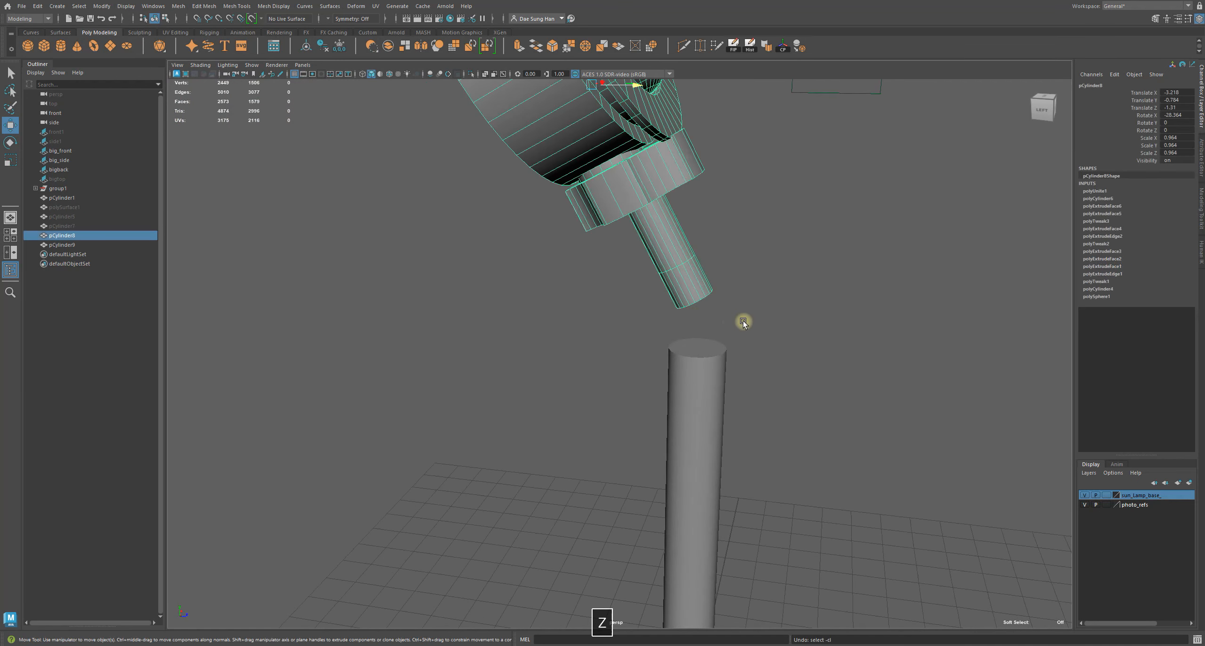
Show wireframes over the shaded lamp models beside the neck reference photos.
{"action": "left_click_drag", "start_coordinate": [816, 319], "coordinate": [565, 297], "text": "alt"}
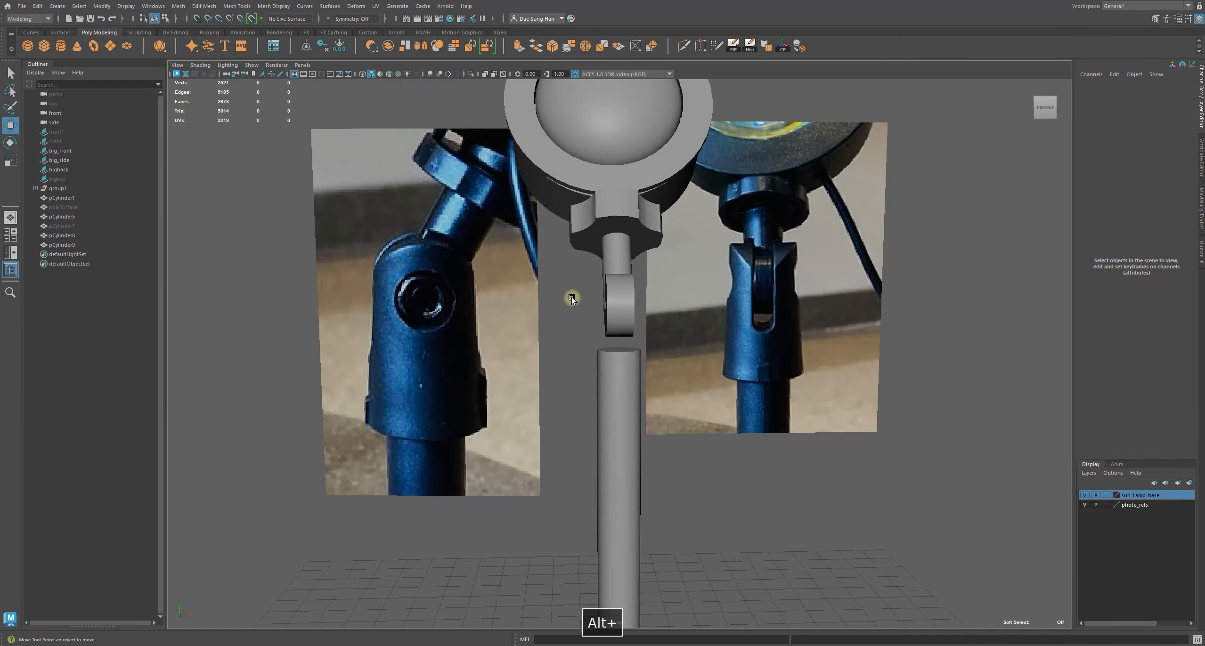
{"action": "key", "text": "alt+5"}
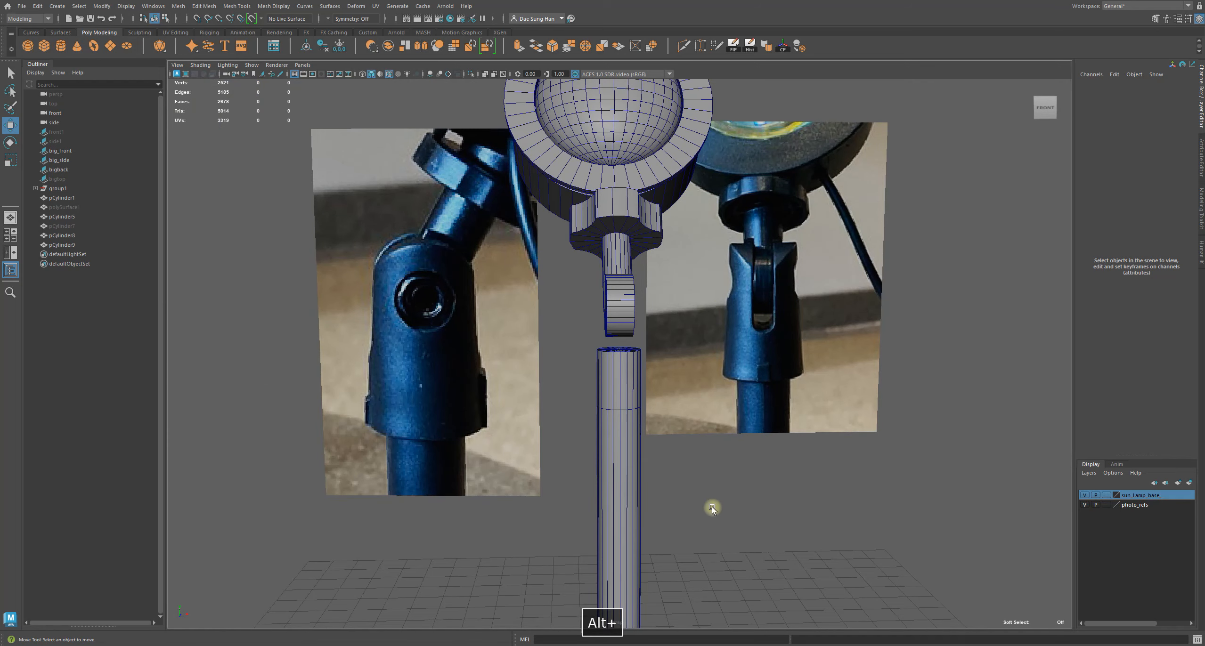
{"action": "left_click_drag", "start_coordinate": [658, 437], "coordinate": [613, 419], "text": "alt"}
{"action": "right_click_drag", "start_coordinate": [612, 419], "coordinate": [552, 405], "text": "alt"}
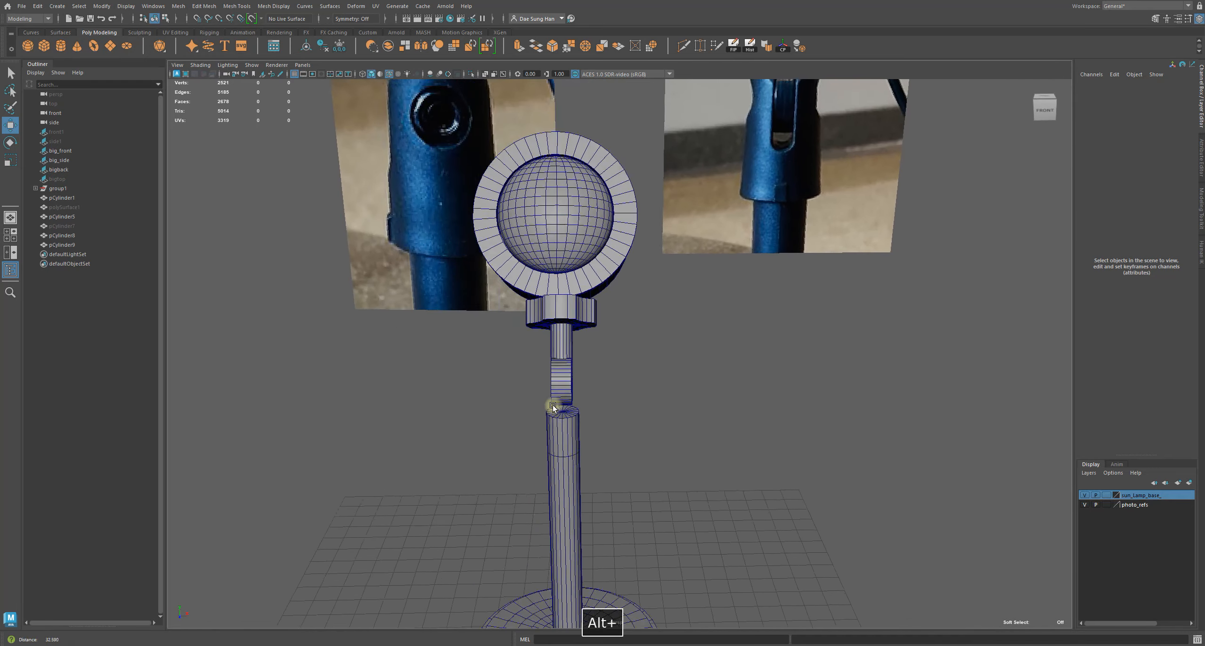
Create a polygon cylinder and raise it to Translate Y 9.421, around the upper end of the lamp pole.
{"action": "middle_click_drag", "start_coordinate": [553, 405], "coordinate": [579, 277], "text": "alt"}
{"action": "right_click_drag", "start_coordinate": [578, 277], "coordinate": [656, 339], "text": "alt"}
{"action": "left_click_drag", "start_coordinate": [656, 339], "coordinate": [576, 327], "text": "alt"}
{"action": "left_click", "coordinate": [61, 46]}
{"action": "middle_click_drag", "start_coordinate": [708, 399], "coordinate": [690, 203], "text": "alt"}
{"action": "left_click_drag", "start_coordinate": [590, 382], "coordinate": [668, 255]}
{"action": "right_click_drag", "start_coordinate": [622, 221], "coordinate": [664, 226], "text": "alt"}
{"action": "middle_click_drag", "start_coordinate": [664, 227], "coordinate": [676, 279], "text": "alt"}
{"action": "left_click_drag", "start_coordinate": [620, 262], "coordinate": [605, 296], "text": "alt"}
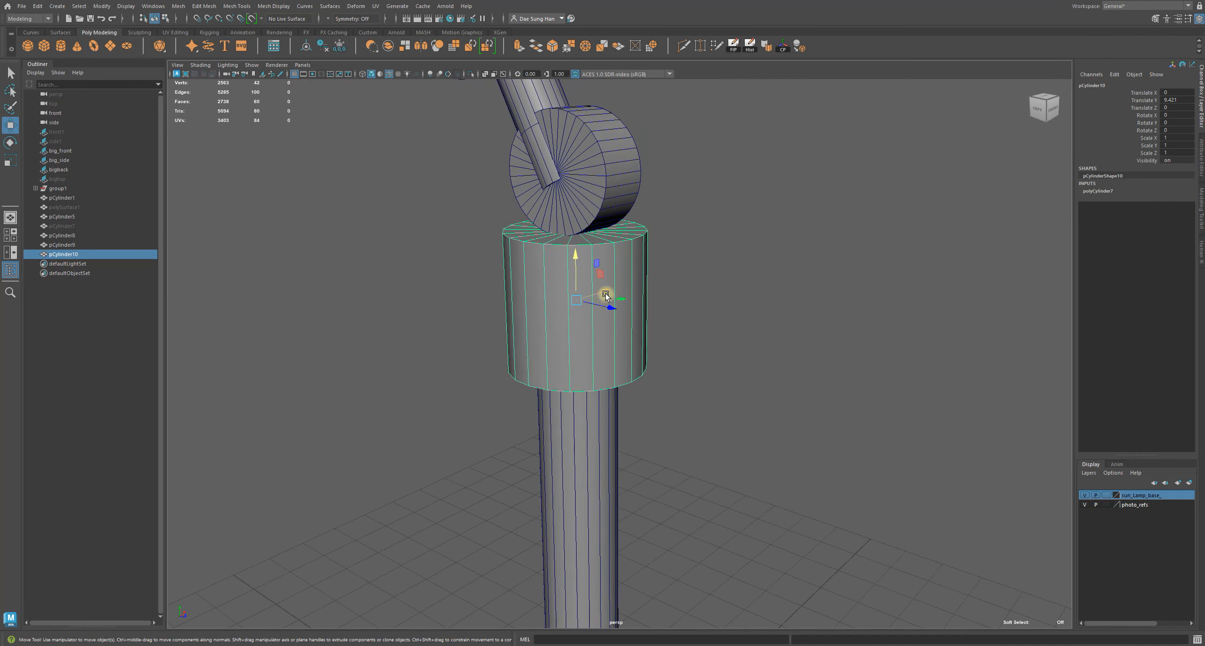
Move the new cylinder's pivot to its bottom cap centre by snapping it to the centre vertex.
{"action": "key", "text": "4"}
{"action": "right_click_drag", "start_coordinate": [605, 306], "coordinate": [692, 322], "text": "alt"}
{"action": "left_click_drag", "start_coordinate": [645, 284], "coordinate": [671, 288], "text": "alt"}
{"action": "key", "text": "d"}
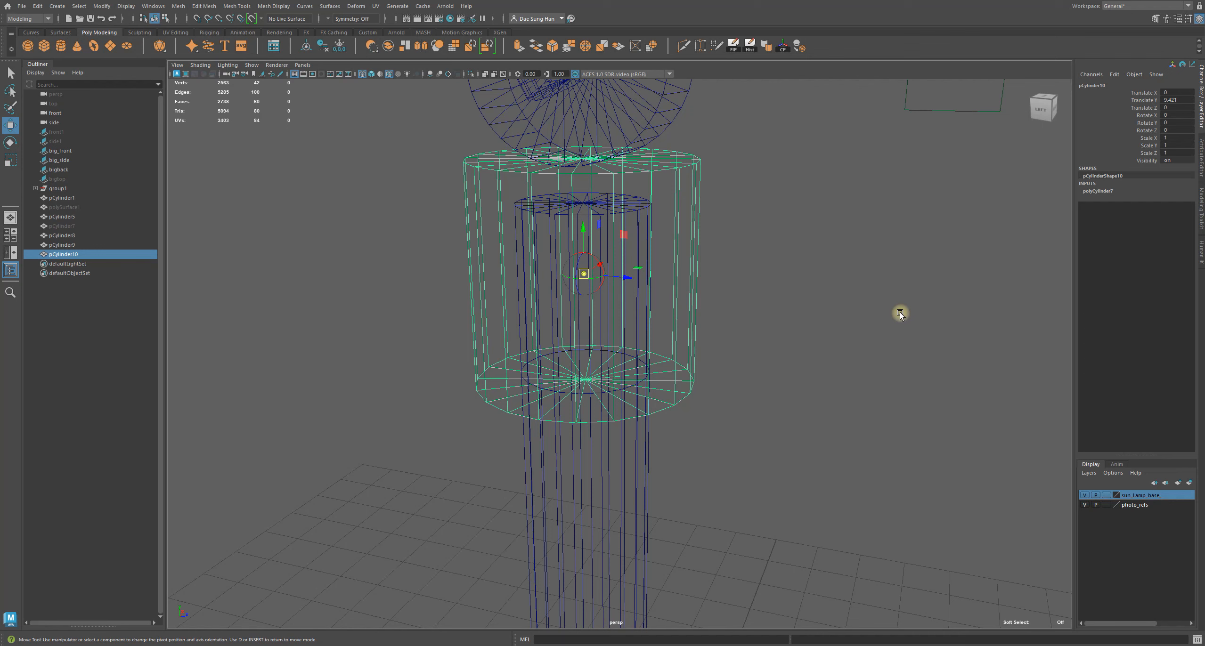
{"action": "key", "text": "v"}
{"action": "left_click_drag", "start_coordinate": [583, 228], "coordinate": [589, 374]}
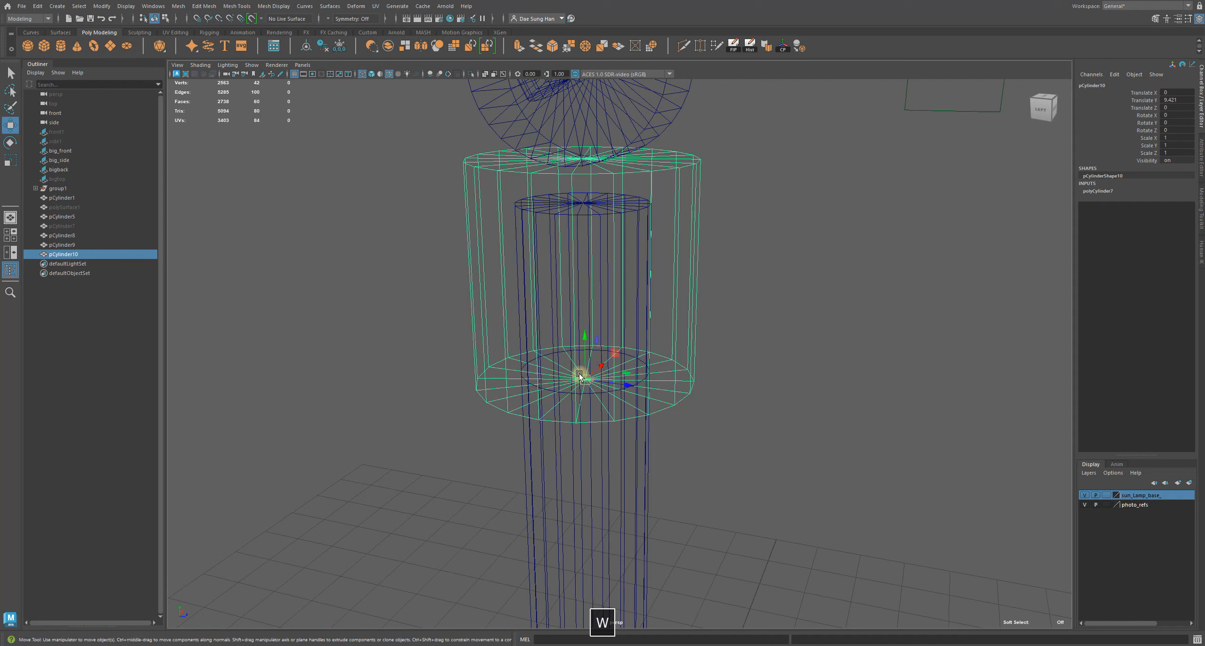
{"action": "key", "text": "5"}
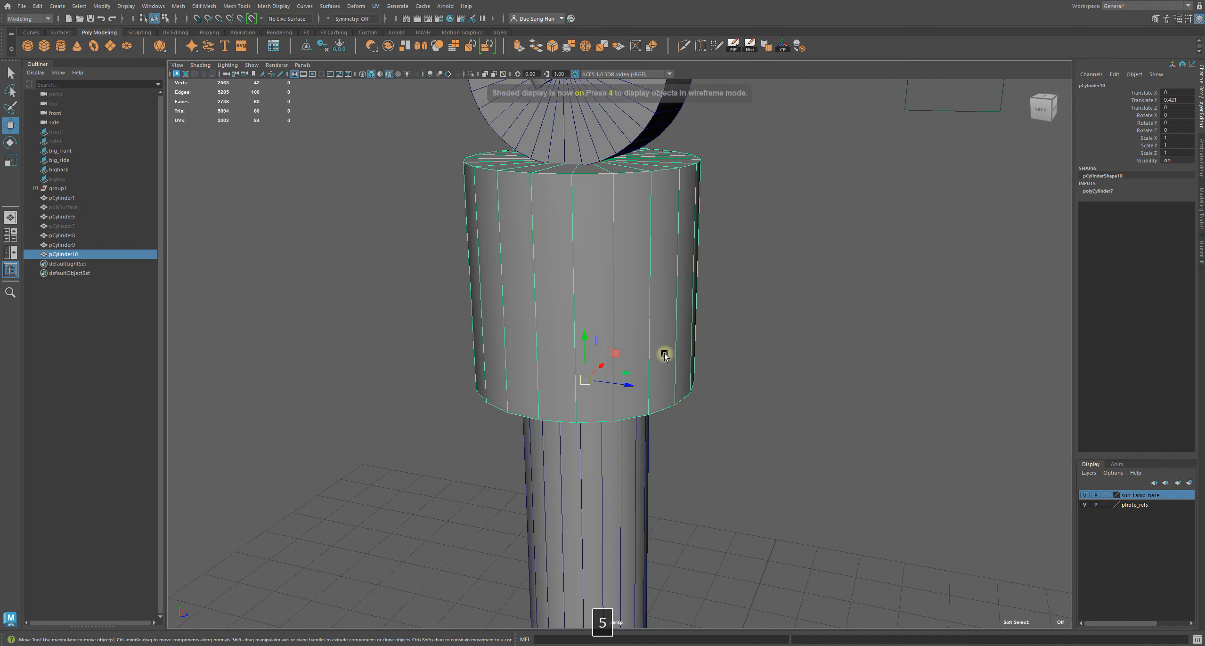
Set the new cylinder's Subdivisions Axis to 28.
{"action": "left_click_drag", "start_coordinate": [684, 336], "coordinate": [619, 340], "text": "alt"}
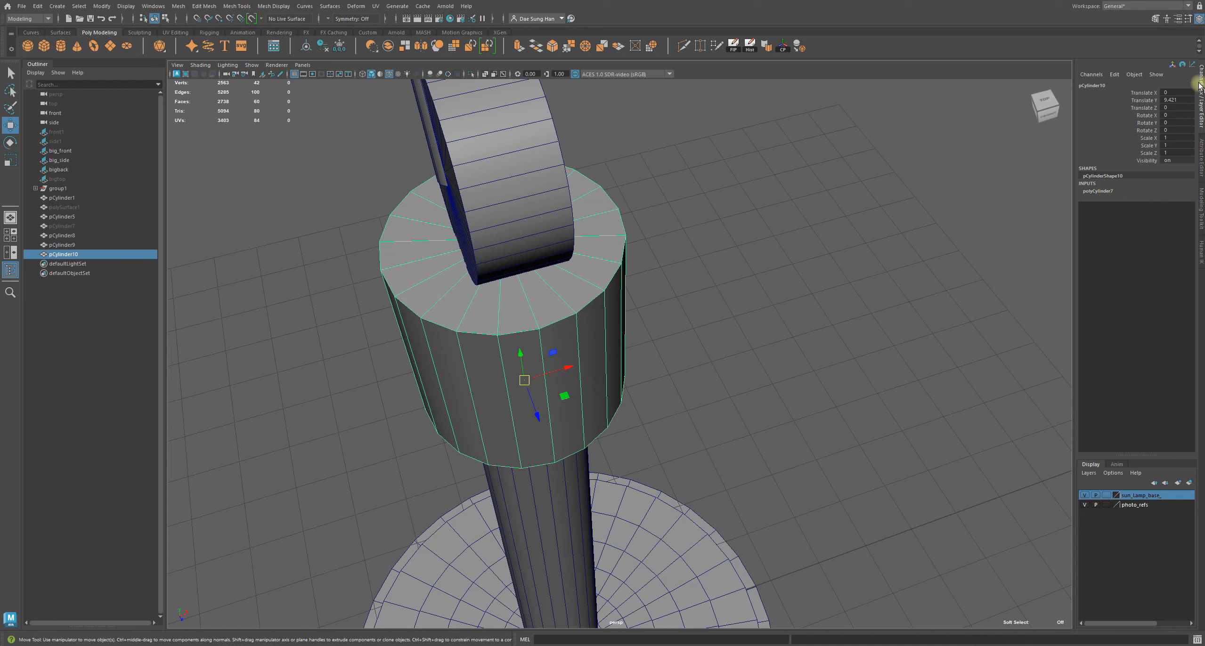
{"action": "left_click", "coordinate": [1095, 192]}
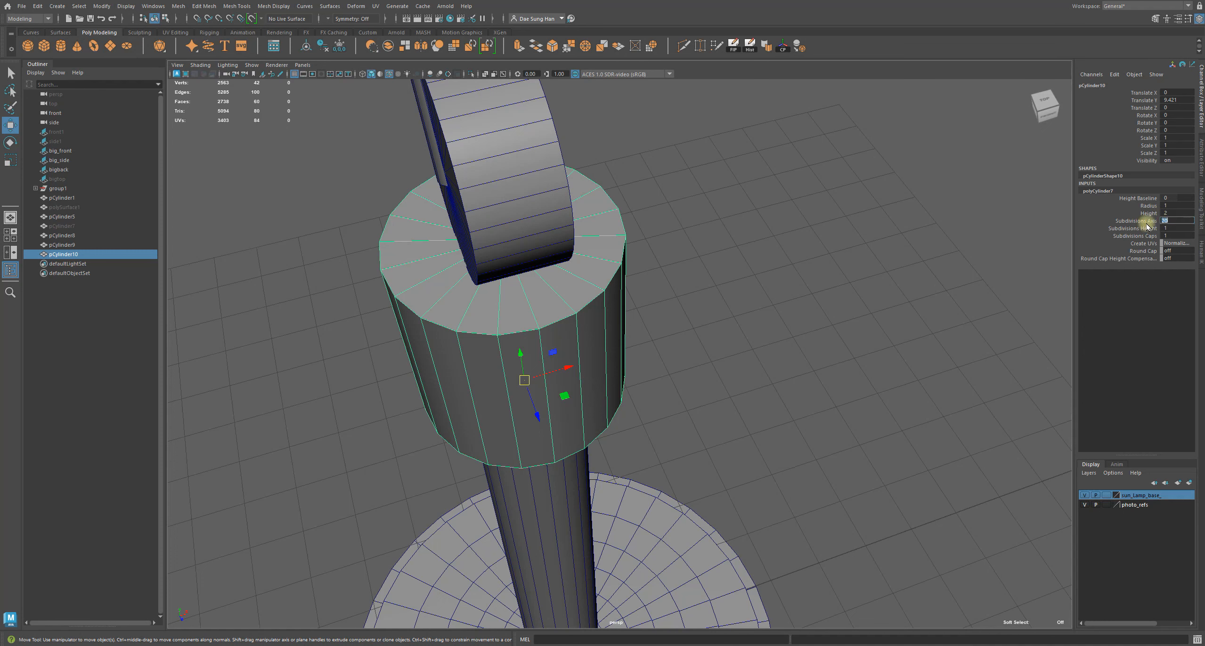
{"action": "type", "text": "8"}
{"action": "key", "text": "Return"}
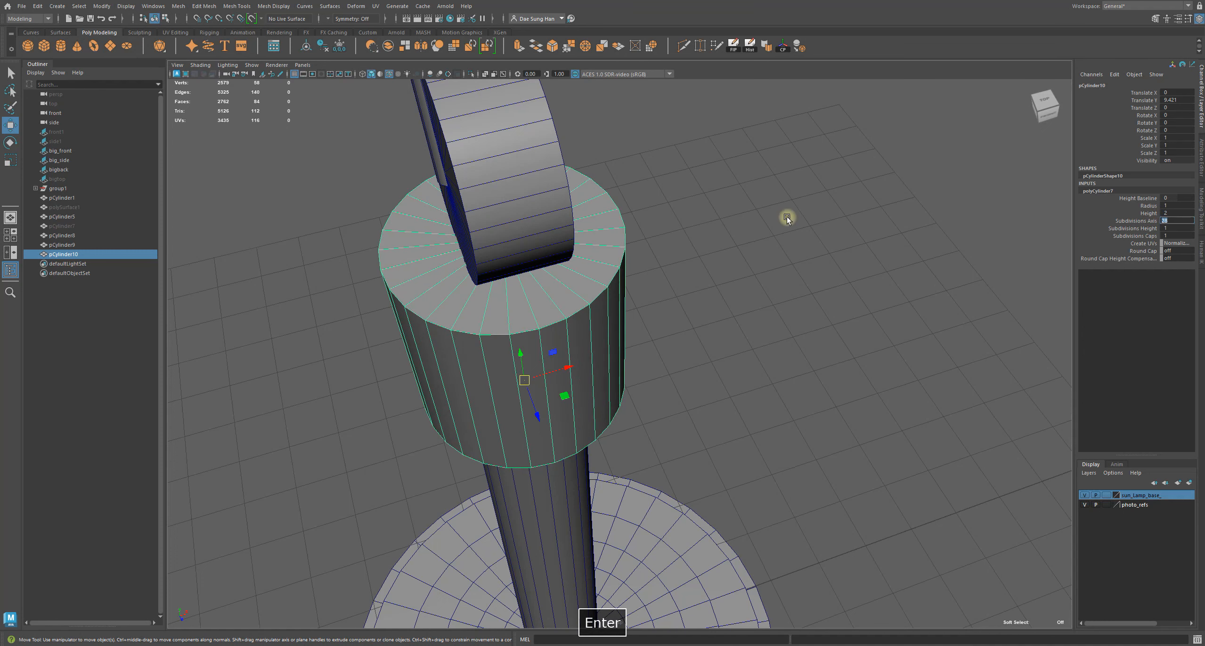
{"action": "left_click_drag", "start_coordinate": [783, 245], "coordinate": [773, 221], "text": "alt"}
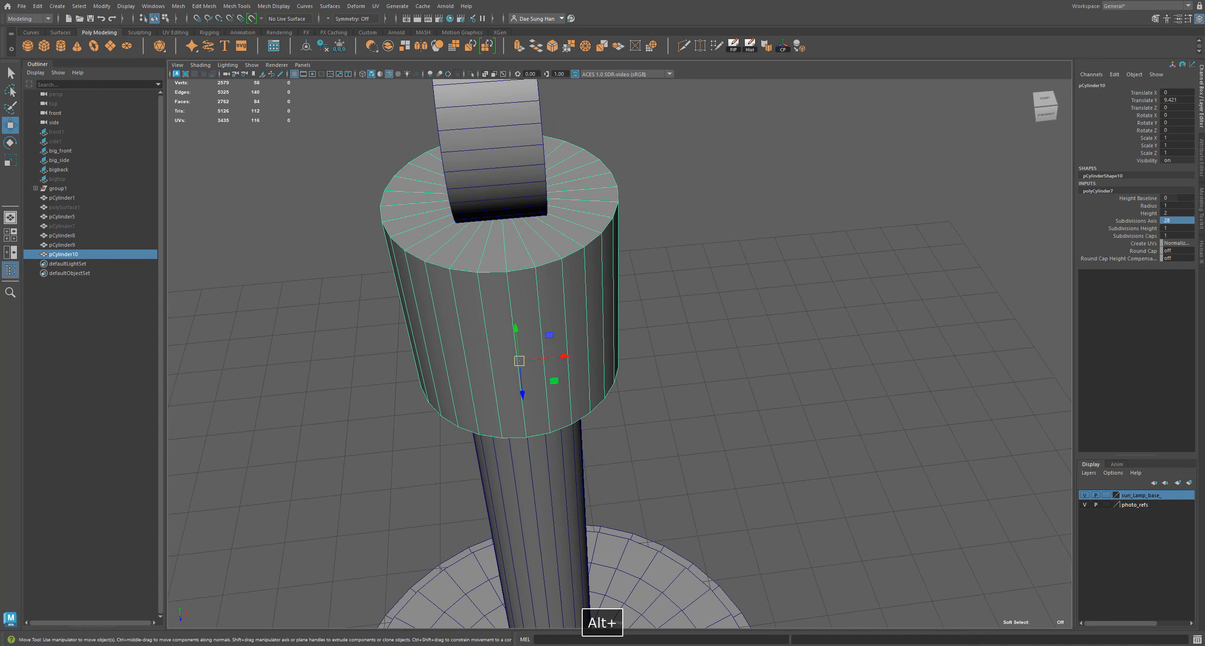
{"action": "left_click_drag", "start_coordinate": [801, 304], "coordinate": [777, 306], "text": "alt"}
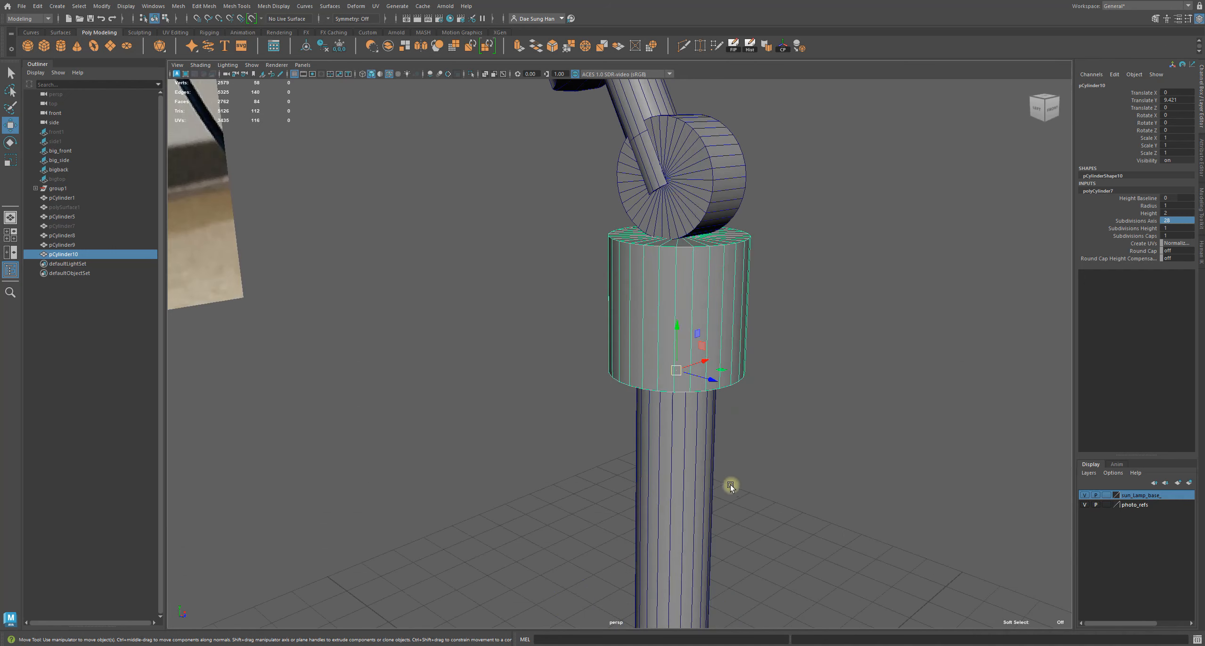
Stretch the new cylinder upward to Scale Y 1.46, comparing its proportions with the neck reference photos.
{"action": "left_click_drag", "start_coordinate": [675, 455], "coordinate": [675, 377], "text": "alt"}
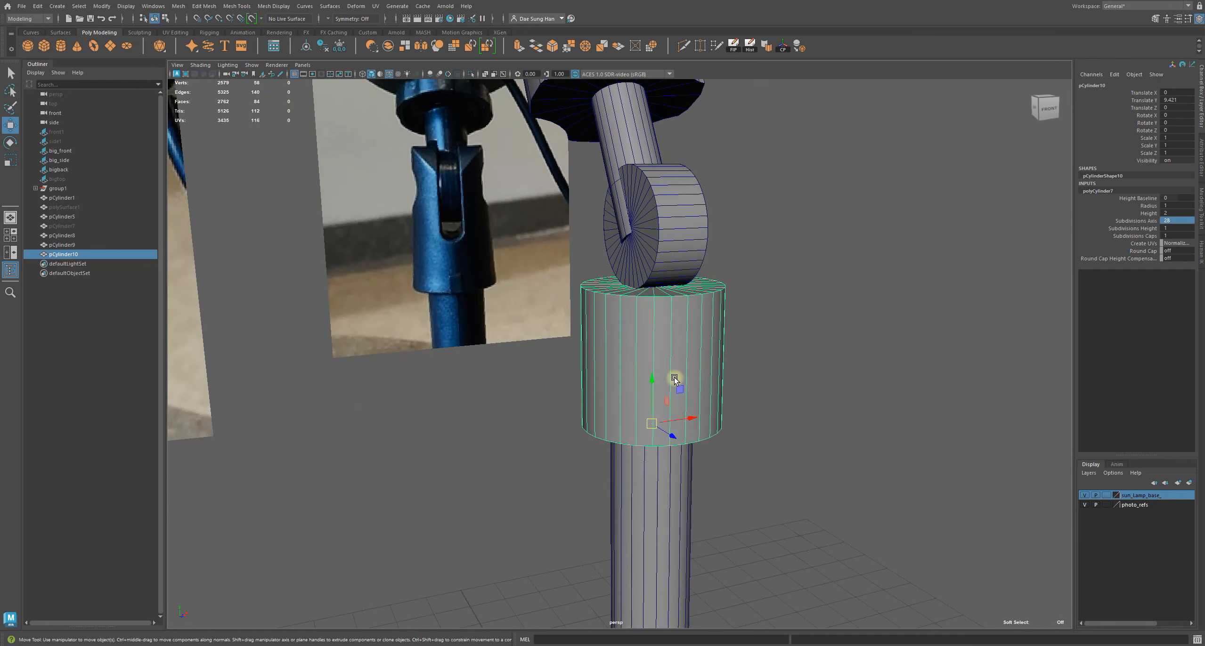
{"action": "key", "text": "4"}
{"action": "key", "text": "5"}
{"action": "mouse_move", "coordinate": [634, 368]}
{"action": "left_mouse_down", "text": "alt"}
{"action": "mouse_move", "coordinate": [673, 404]}
{"action": "mouse_move", "coordinate": [662, 374]}
{"action": "mouse_move", "coordinate": [676, 338]}
{"action": "left_mouse_up", "text": "alt"}
{"action": "key", "text": "r"}
Try showing the hidden pCylinder7, and undo the visibility change.
{"action": "left_click", "coordinate": [62, 226]}
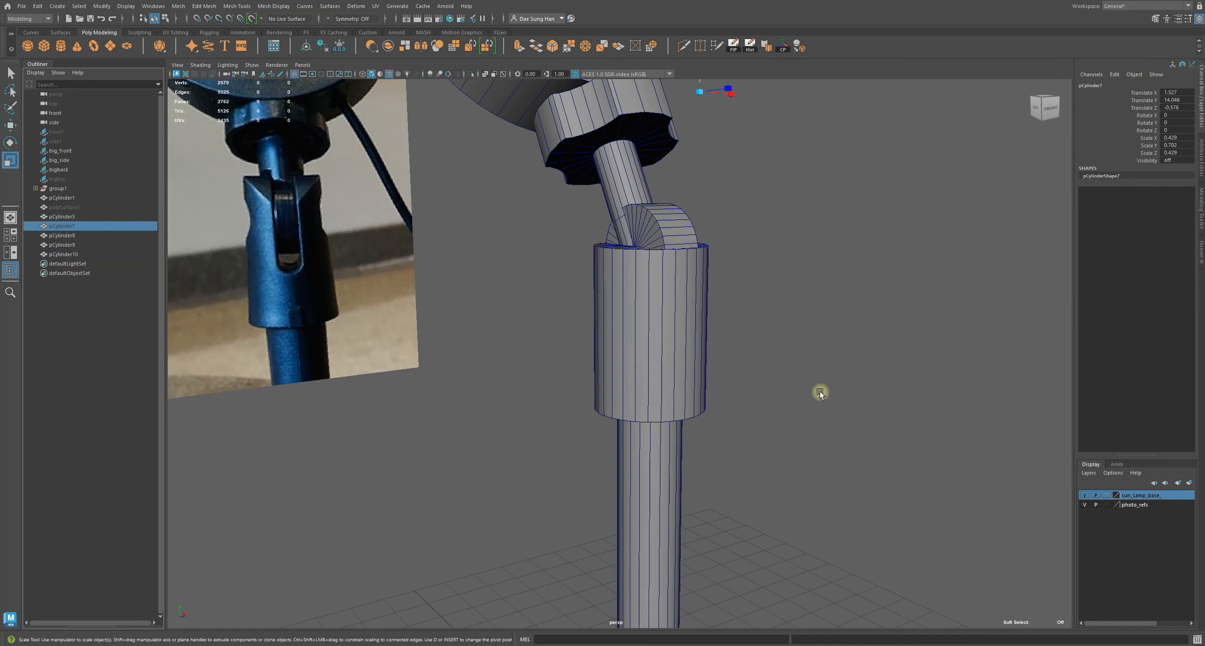
{"action": "key", "text": "shift+h"}
{"action": "left_click_drag", "start_coordinate": [762, 333], "coordinate": [623, 317], "text": "alt"}
{"action": "key", "text": "ctrl+z"}
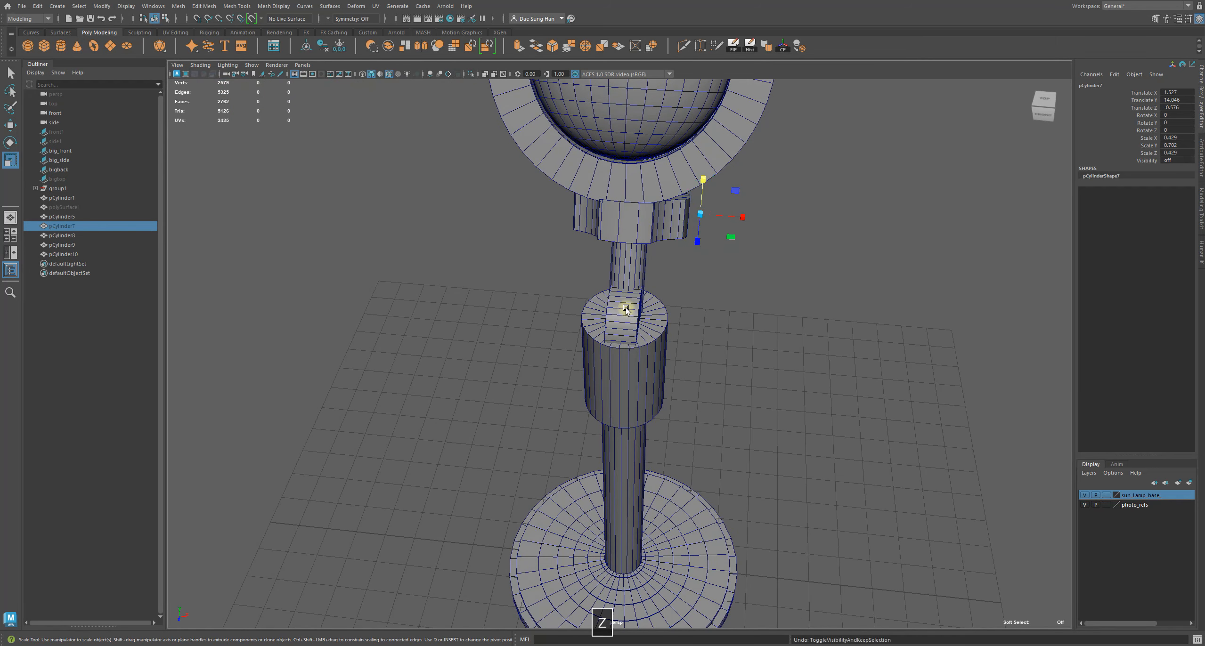
Show the hidden slotted neck piece polySurface1 around the pivot disc for comparison with the new cylinder.
{"action": "left_click", "coordinate": [130, 208]}
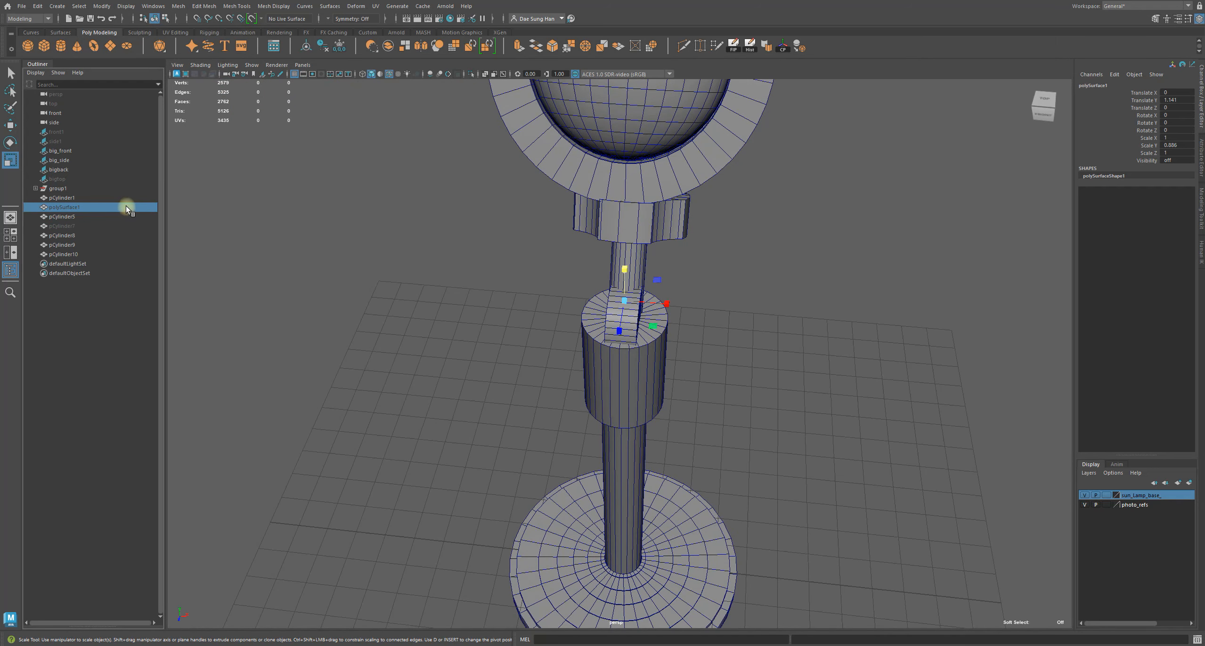
{"action": "key", "text": "h"}
{"action": "left_click_drag", "start_coordinate": [591, 321], "coordinate": [654, 290], "text": "alt"}
{"action": "right_click_drag", "start_coordinate": [654, 291], "coordinate": [704, 302], "text": "alt"}
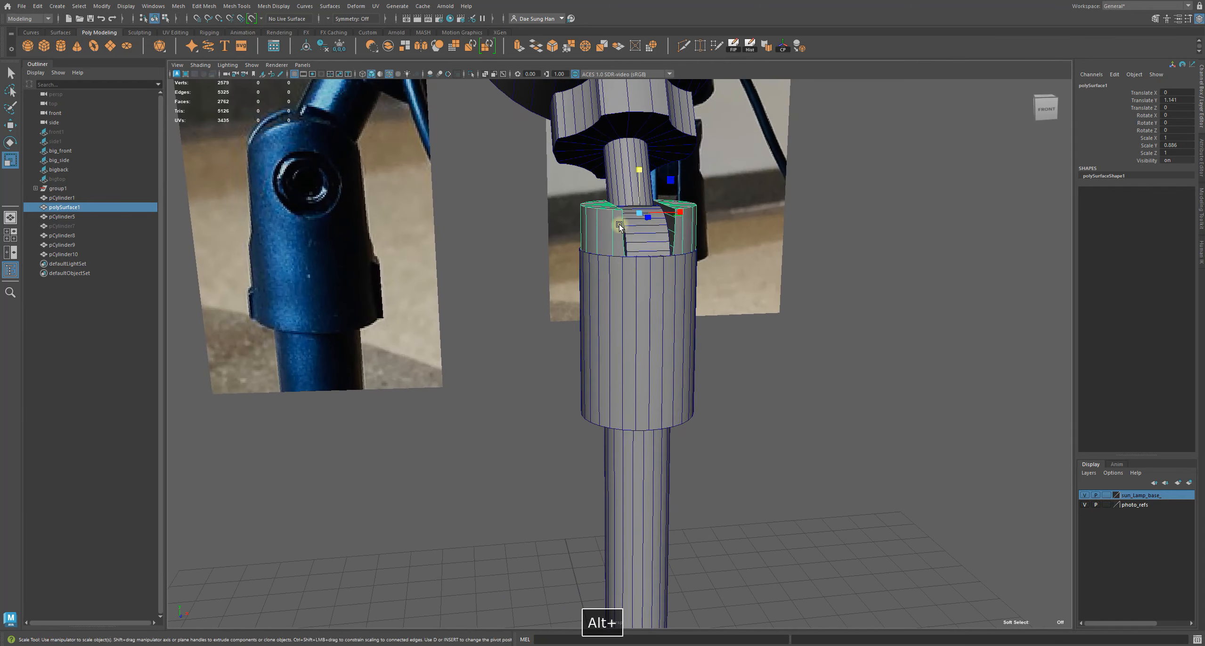
Move the new cylinder sideways along X to uncover the slotted neck piece, and undo the move.
{"action": "left_click", "coordinate": [624, 384]}
{"action": "key", "text": "w"}
{"action": "left_click_drag", "start_coordinate": [680, 410], "coordinate": [757, 366]}
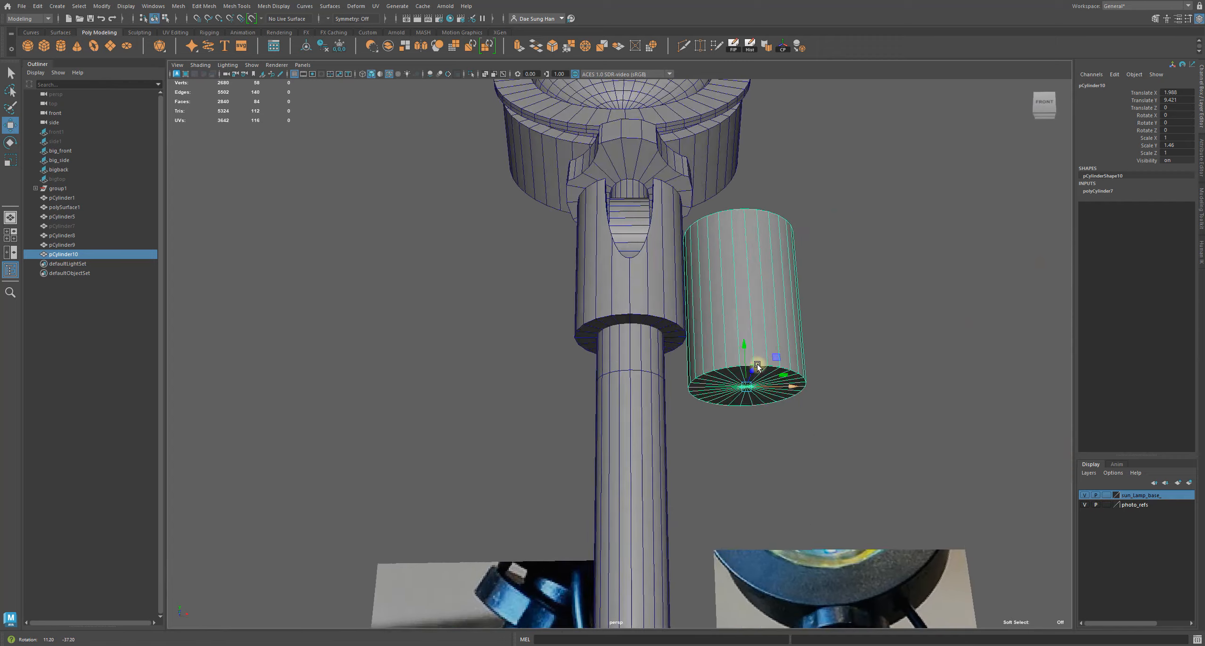
{"action": "key", "text": "ctrl+z"}
{"action": "key", "text": "ctrl+z"}
Raise the new cylinder to Translate Y 10.36 so it surrounds the slotted neck piece.
{"action": "mouse_move", "coordinate": [752, 382]}
{"action": "left_mouse_down", "text": "alt"}
{"action": "mouse_move", "coordinate": [699, 398]}
{"action": "mouse_move", "coordinate": [705, 368]}
{"action": "mouse_move", "coordinate": [687, 372]}
{"action": "mouse_move", "coordinate": [690, 384]}
{"action": "mouse_move", "coordinate": [704, 274]}
{"action": "mouse_move", "coordinate": [914, 333]}
{"action": "mouse_move", "coordinate": [819, 301]}
{"action": "mouse_move", "coordinate": [844, 280]}
{"action": "mouse_move", "coordinate": [791, 349]}
{"action": "mouse_move", "coordinate": [573, 298]}
{"action": "mouse_move", "coordinate": [573, 358]}
{"action": "mouse_move", "coordinate": [643, 323]}
{"action": "mouse_move", "coordinate": [630, 300]}
{"action": "left_mouse_up", "text": "alt"}
{"action": "key", "text": "4"}
{"action": "key", "text": "5"}
{"action": "key", "text": "4"}
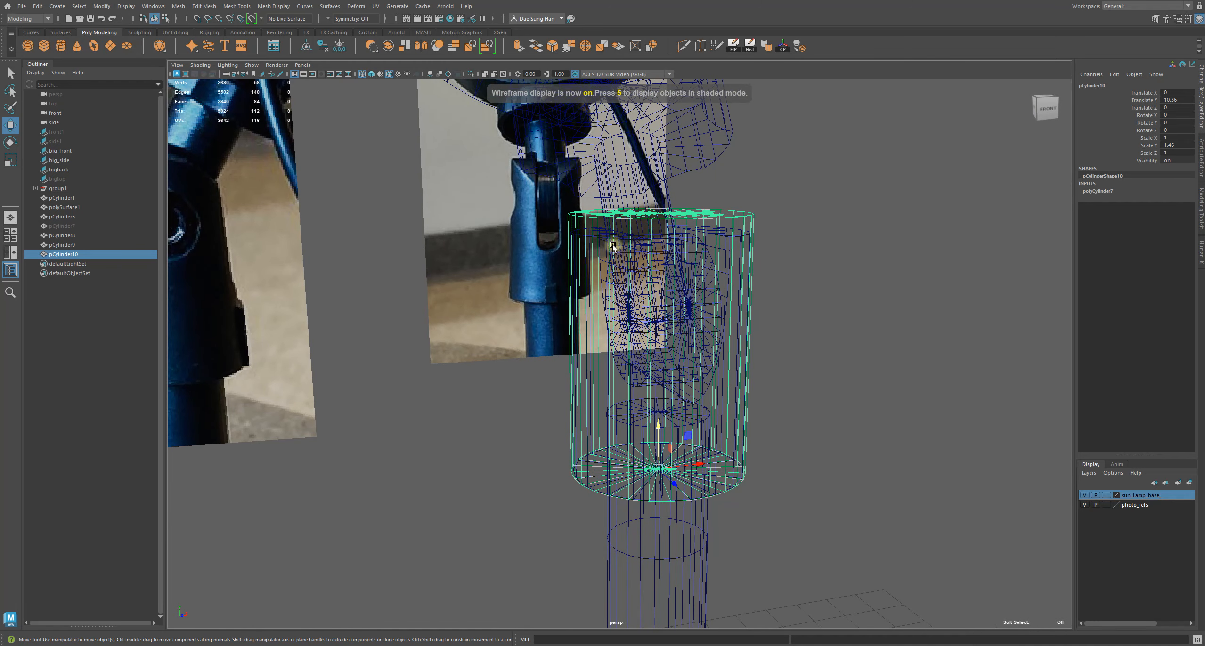
{"action": "key", "text": "5"}
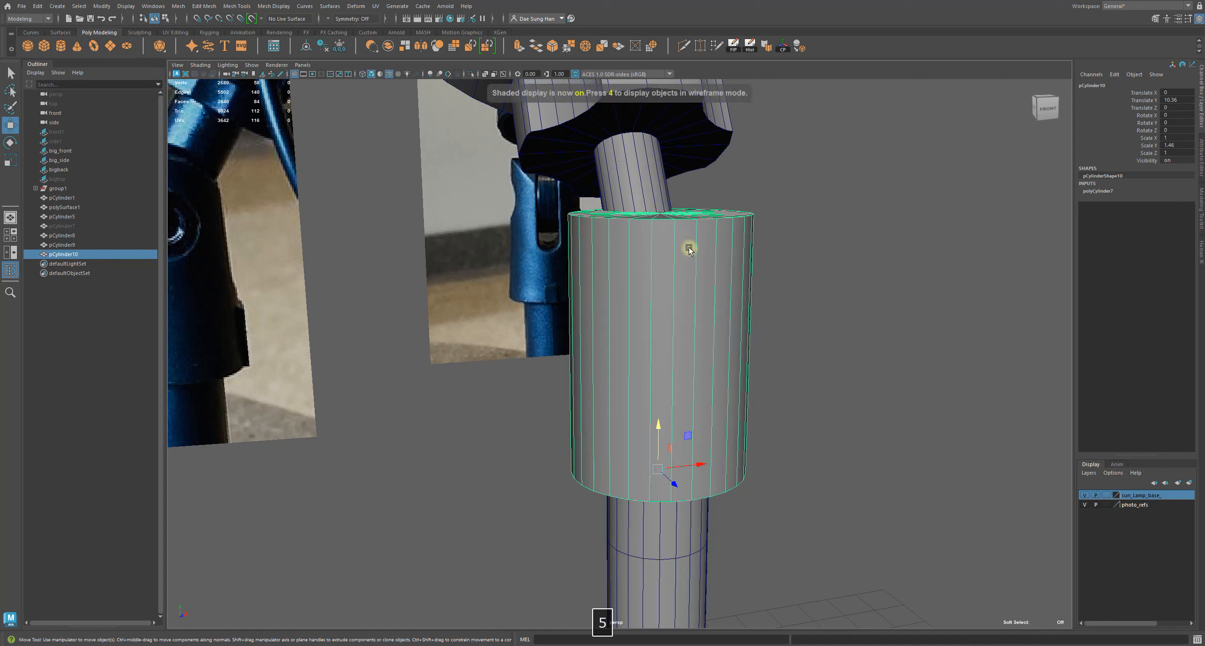
Shorten the new cylinder to a Scale Y of about 1.37.
{"action": "key", "text": "r"}
{"action": "left_click_drag", "start_coordinate": [662, 428], "coordinate": [565, 357]}
{"action": "key", "text": "z"}
Examine the full-lamp and neck close-up reference photos, and reselect the new cylinder on the pole.
{"action": "right_click_drag", "start_coordinate": [565, 358], "coordinate": [277, 329], "text": "alt"}
{"action": "middle_click_drag", "start_coordinate": [535, 350], "coordinate": [483, 336], "text": "alt"}
{"action": "right_click_drag", "start_coordinate": [483, 335], "coordinate": [494, 395], "text": "alt"}
{"action": "left_click", "coordinate": [675, 437]}
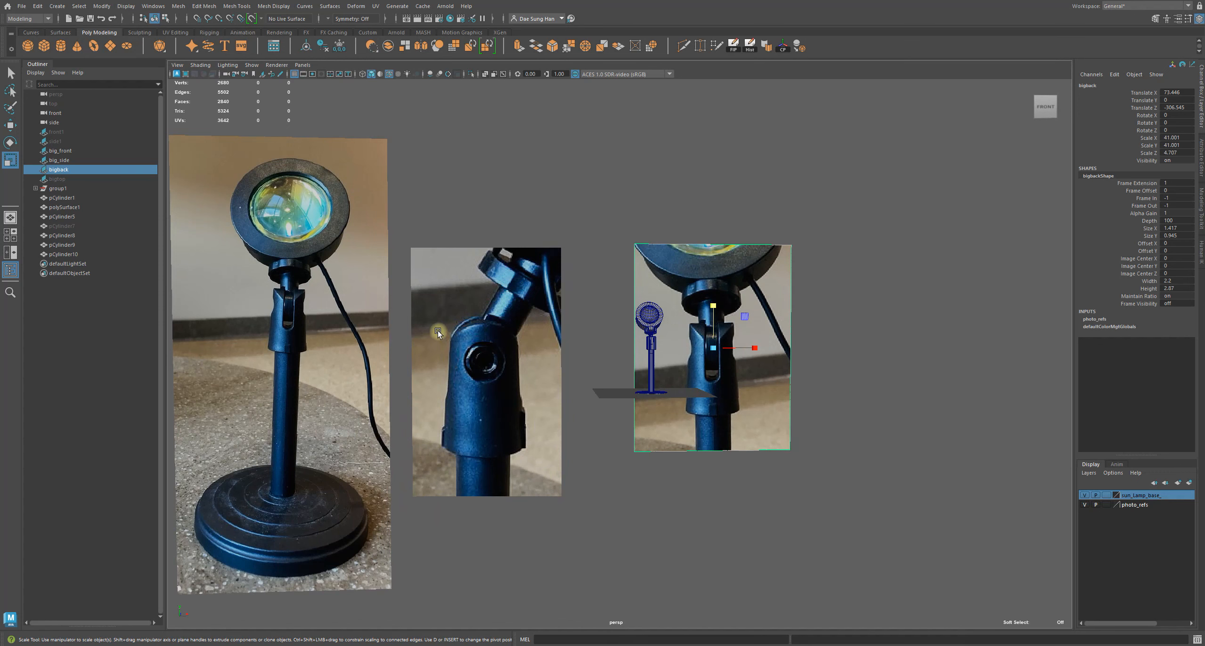
{"action": "right_click_drag", "start_coordinate": [435, 325], "coordinate": [866, 471], "text": "alt"}
{"action": "left_click", "coordinate": [987, 559]}
{"action": "left_click_drag", "start_coordinate": [848, 471], "coordinate": [821, 537], "text": "alt"}
{"action": "left_click", "coordinate": [799, 499]}
{"action": "left_click_drag", "start_coordinate": [795, 497], "coordinate": [688, 443], "text": "alt"}
{"action": "right_click_drag", "start_coordinate": [688, 444], "coordinate": [607, 476], "text": "alt"}
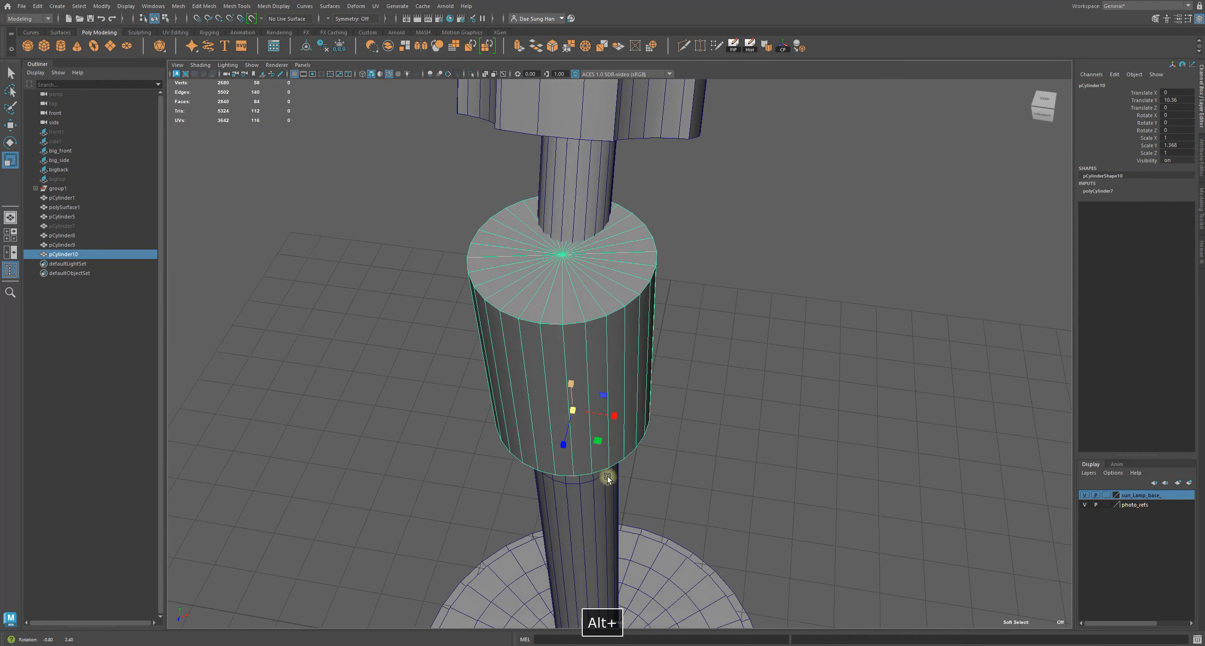
Scale the new cylinder evenly across X and Z to 1.001.
{"action": "key", "text": "r"}
{"action": "left_click_drag", "start_coordinate": [565, 446], "coordinate": [537, 435], "text": "alt"}
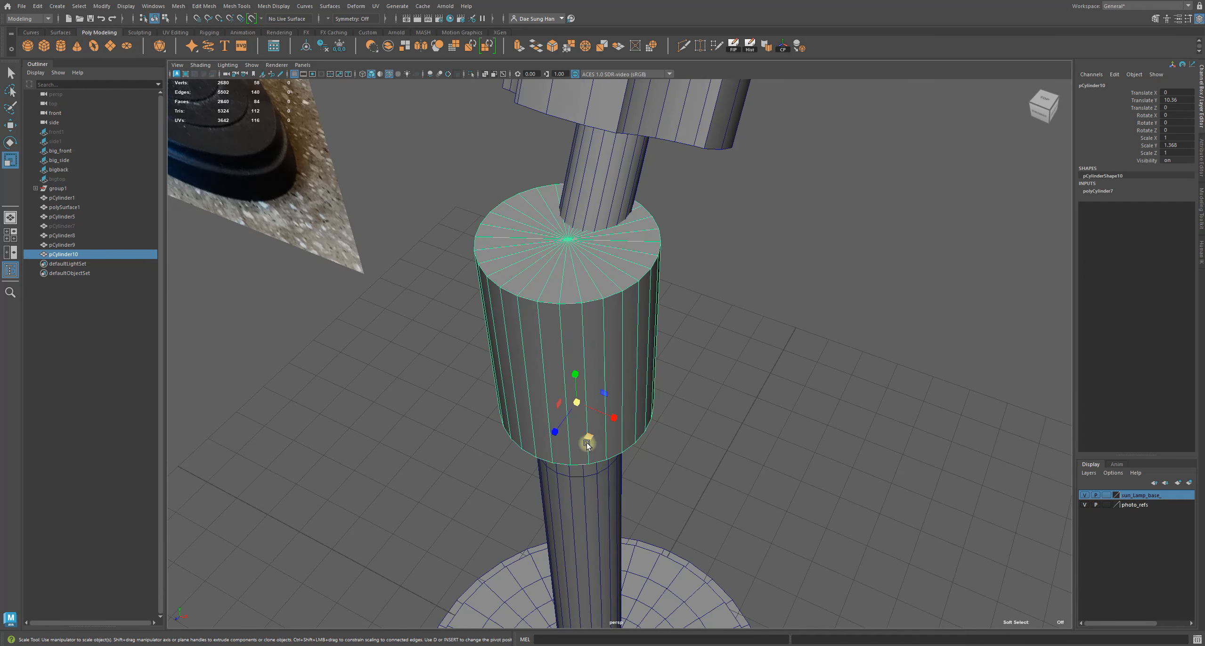
{"action": "left_click_drag", "start_coordinate": [589, 437], "coordinate": [600, 469], "text": "alt"}
{"action": "key", "text": "z"}
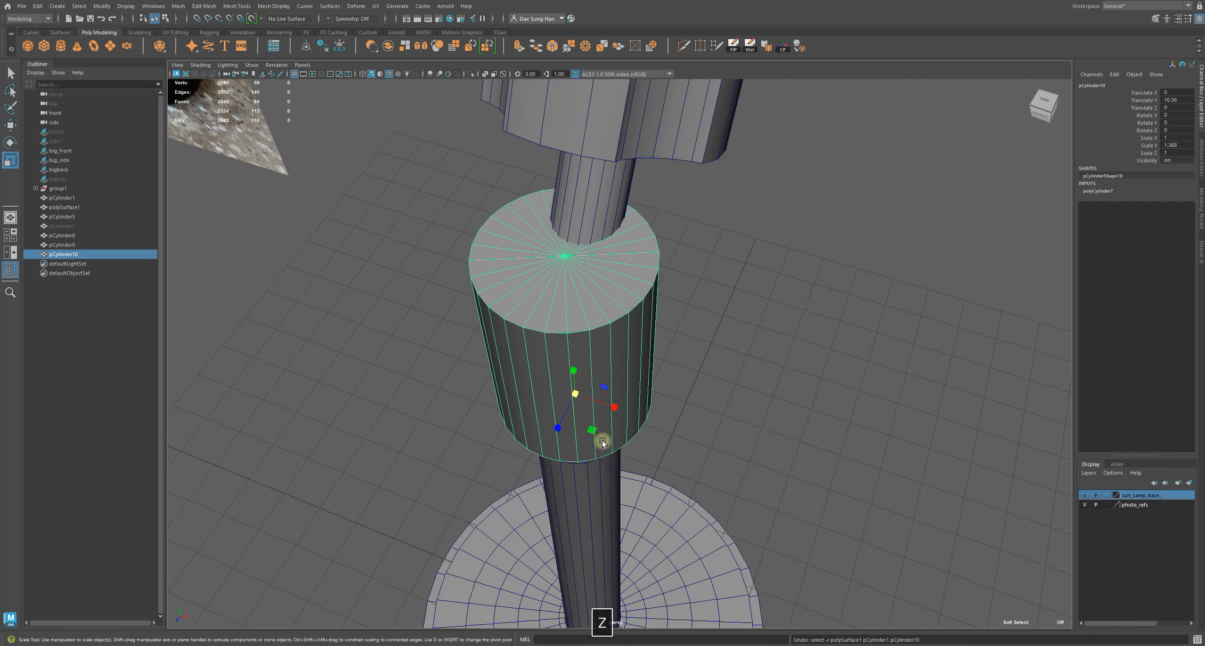
{"action": "left_click_drag", "start_coordinate": [591, 430], "coordinate": [594, 429]}
{"action": "left_click_drag", "start_coordinate": [683, 438], "coordinate": [706, 400], "text": "alt"}
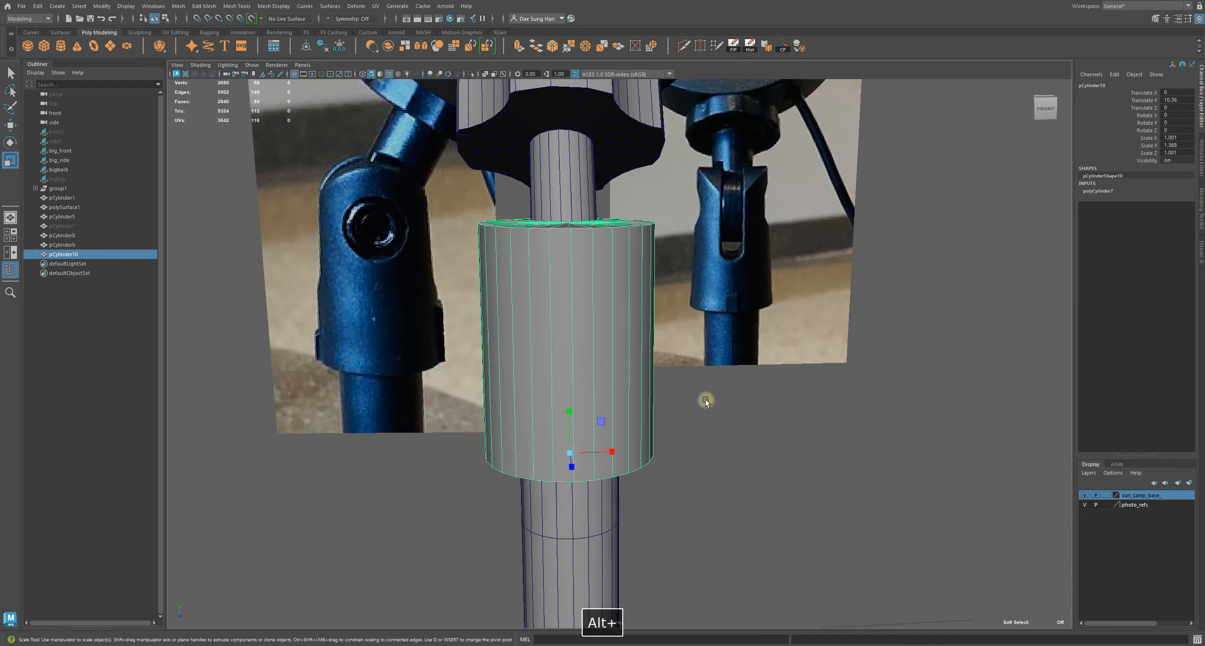
Set the new cylinder's Scale X and Scale Z to 1 and its Scale Y to 1.37.
{"action": "double_click", "coordinate": [1186, 138]}
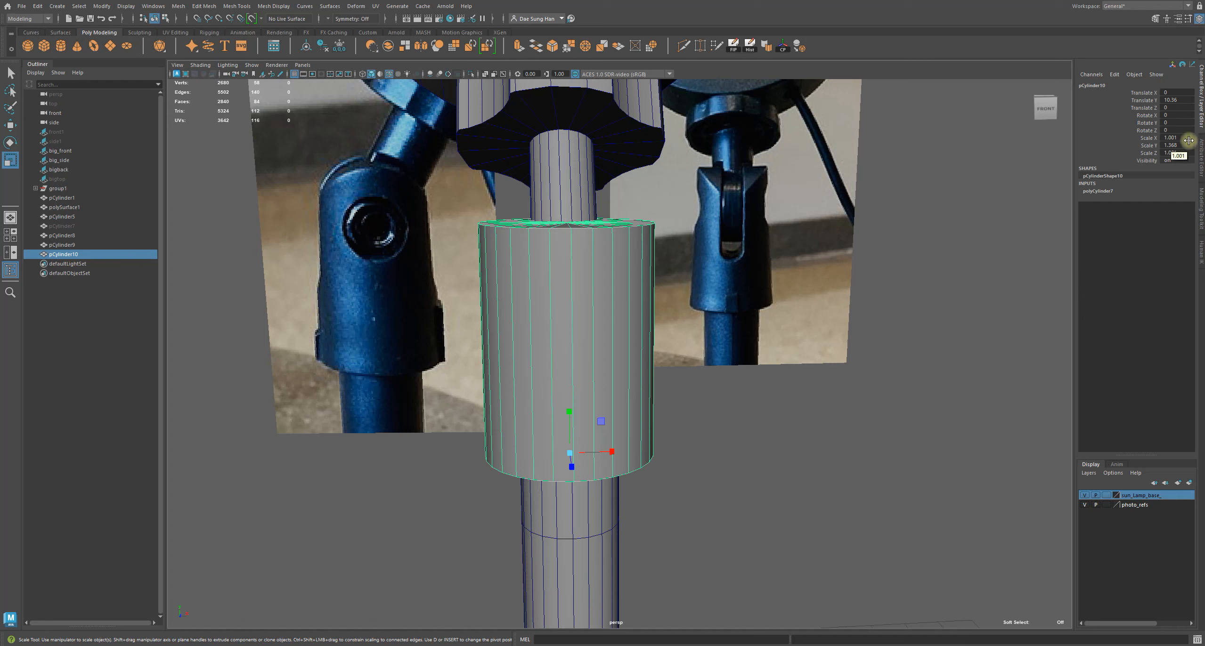
{"action": "type", "text": "1"}
{"action": "key", "text": "Return"}
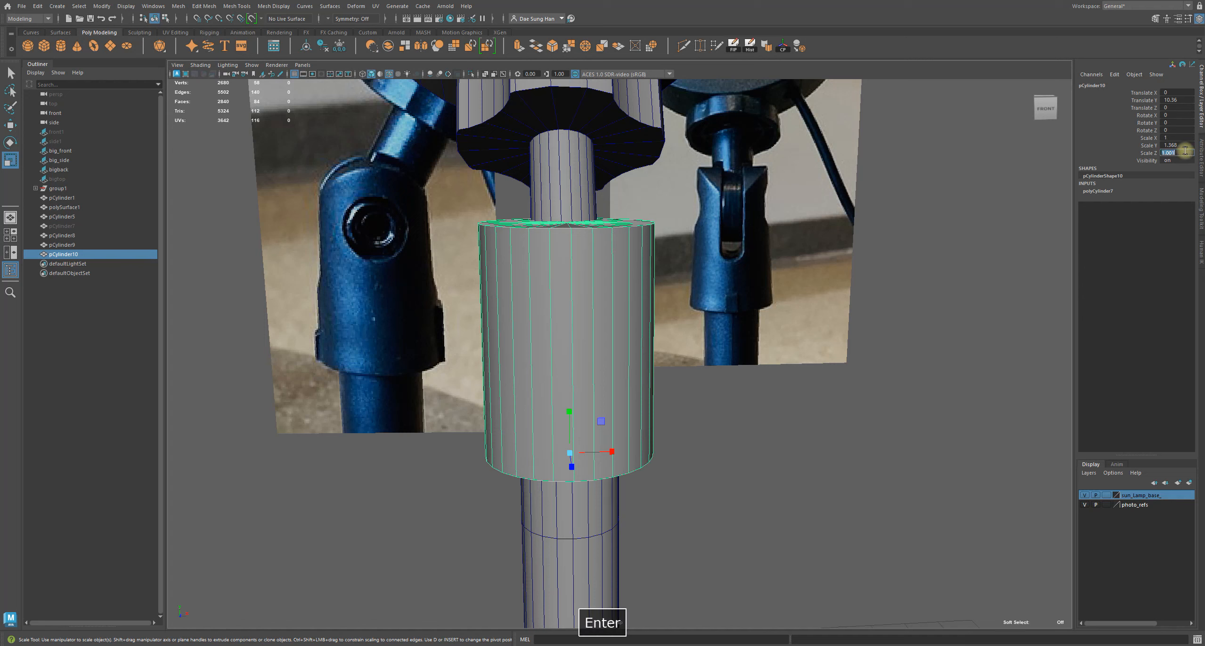
{"action": "double_click", "coordinate": [1183, 144]}
{"action": "type", "text": "1."}
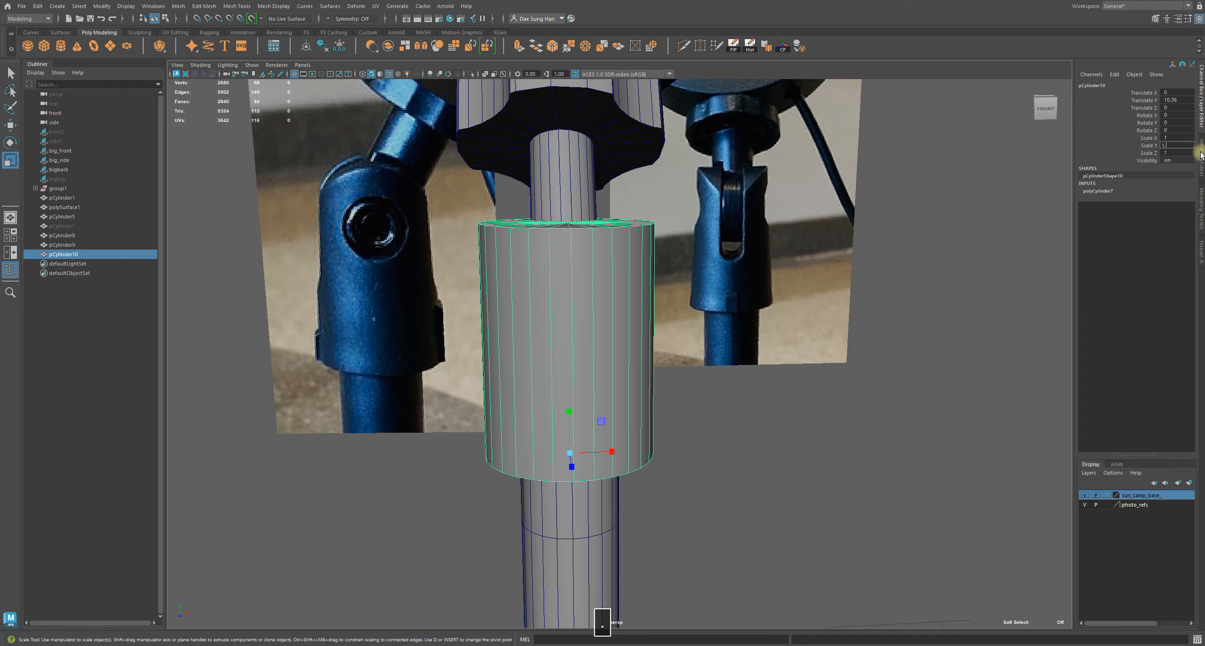
{"action": "type", "text": "37"}
{"action": "key", "text": "Return"}
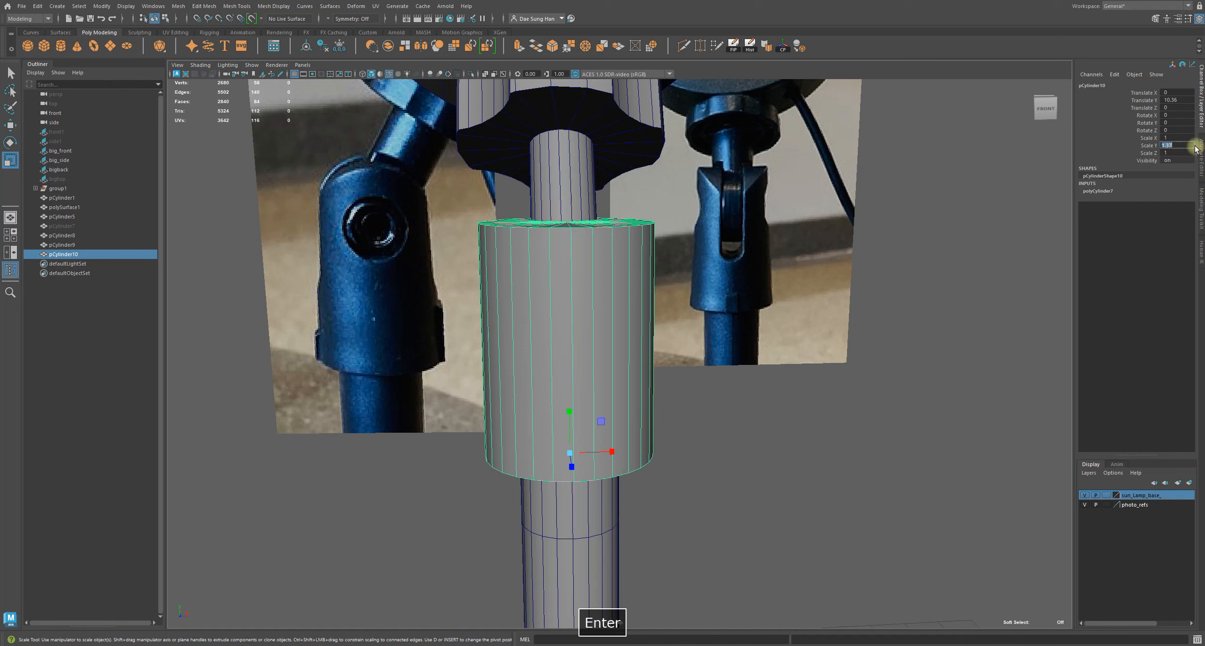
{"action": "double_click", "coordinate": [1183, 138]}
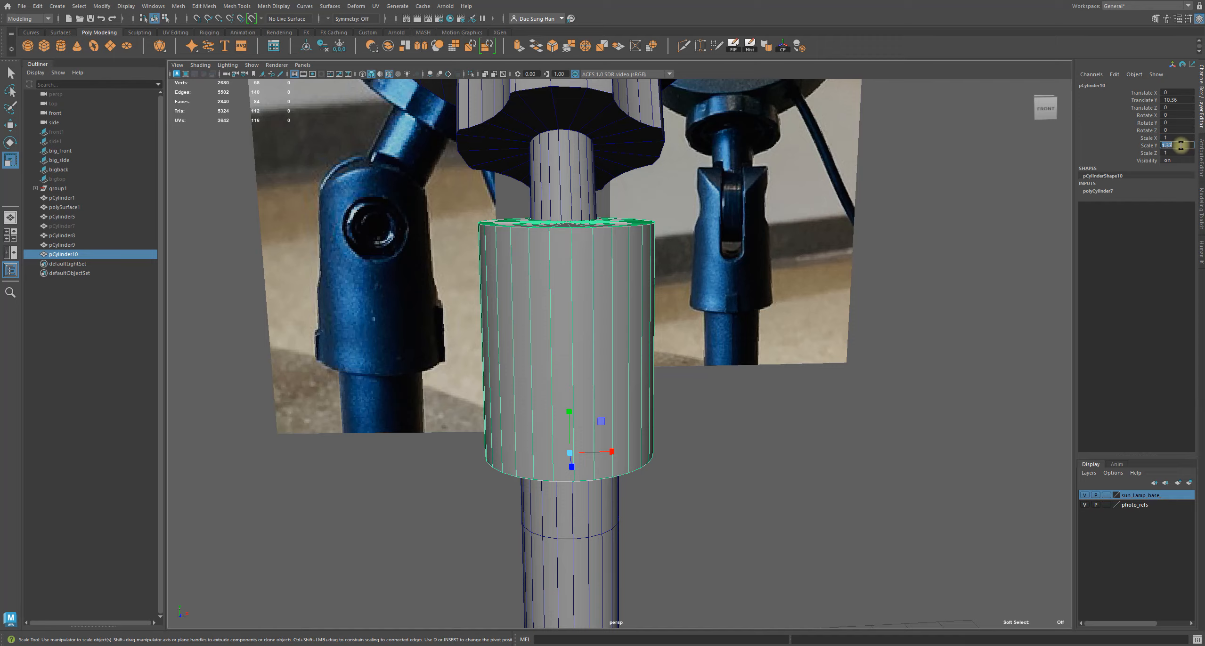
{"action": "left_click", "coordinate": [1181, 153]}
Hide the old slotted neck piece polySurface1 overlapping the new cylinder.
{"action": "left_click_drag", "start_coordinate": [697, 405], "coordinate": [689, 379], "text": "alt"}
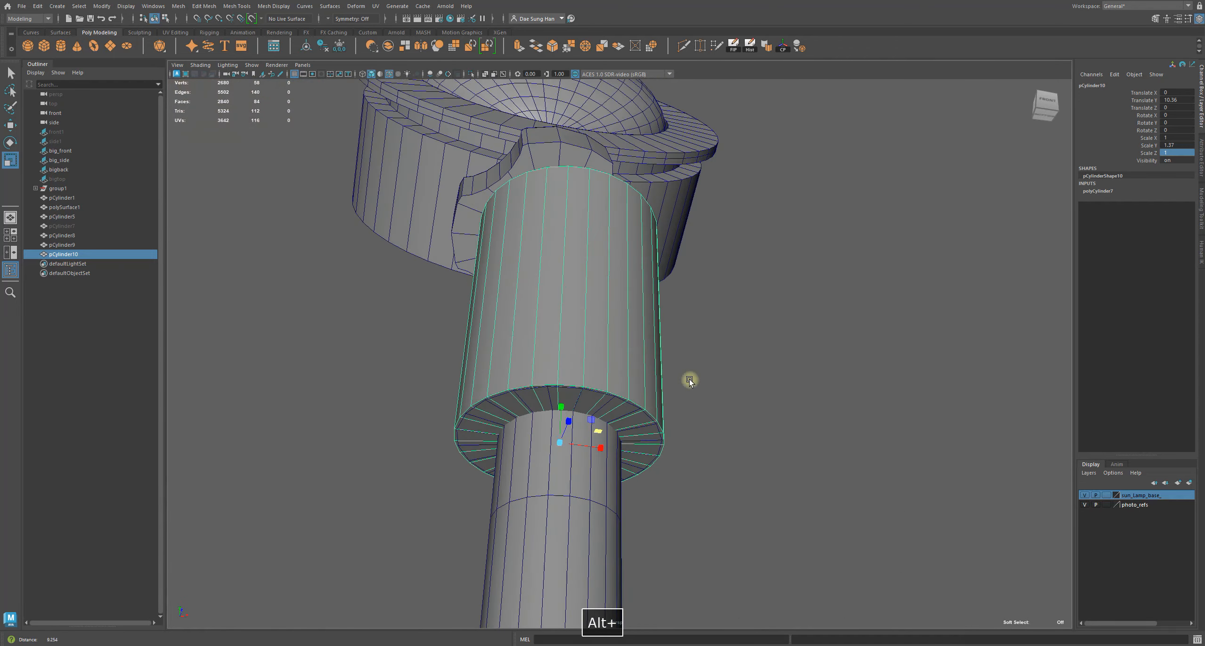
{"action": "right_click_drag", "start_coordinate": [689, 379], "coordinate": [762, 448], "text": "alt"}
{"action": "left_click", "coordinate": [762, 448]}
{"action": "left_click_drag", "start_coordinate": [762, 449], "coordinate": [691, 482], "text": "alt"}
{"action": "left_click", "coordinate": [692, 468]}
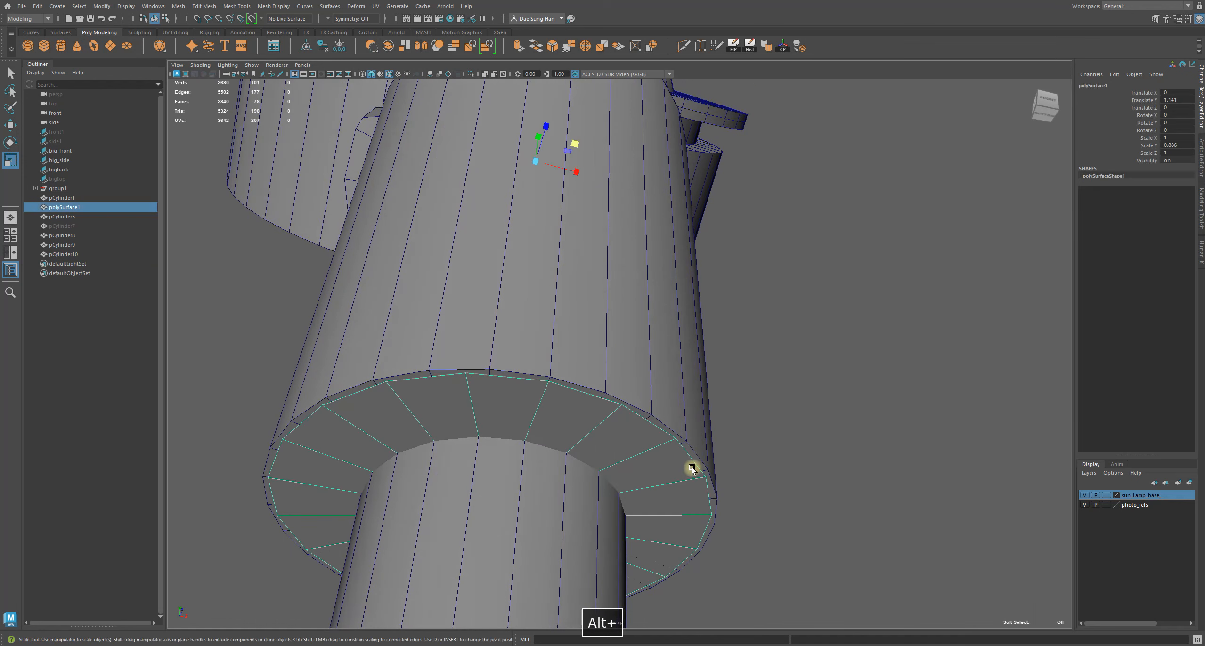
{"action": "key", "text": "ctrl+h"}
Set the new cylinder's Subdivisions Caps to 0.
{"action": "left_click_drag", "start_coordinate": [747, 326], "coordinate": [704, 323], "text": "alt"}
{"action": "left_click", "coordinate": [748, 398]}
{"action": "key", "text": "w"}
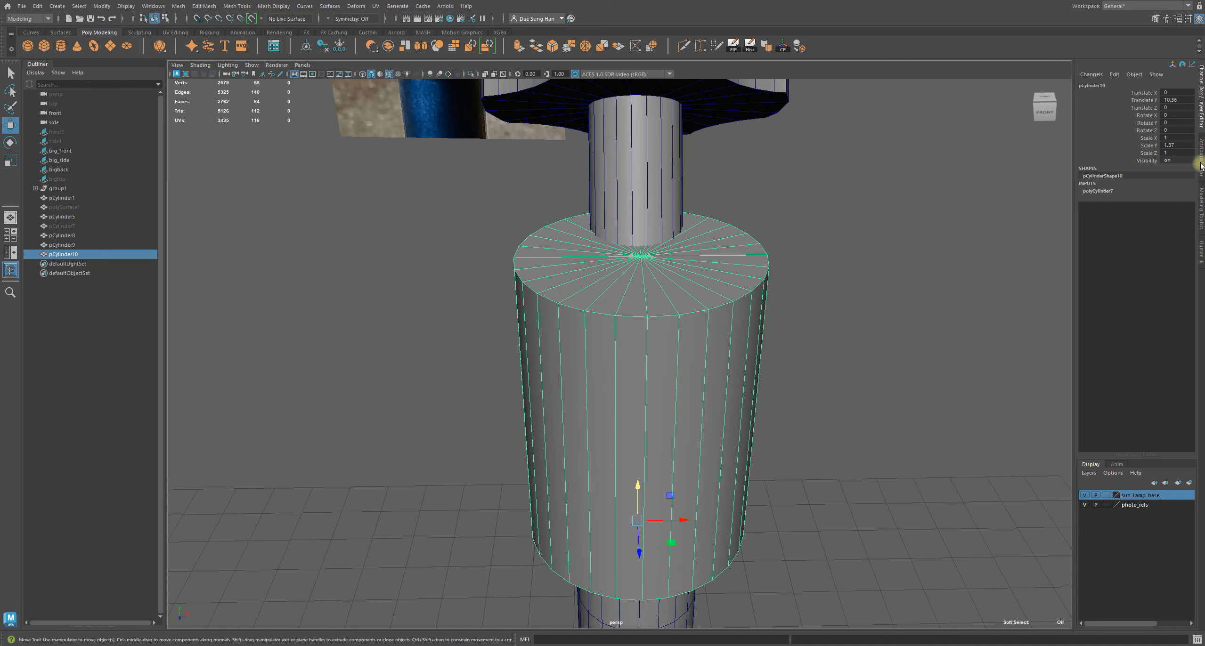
{"action": "left_click", "coordinate": [1095, 191]}
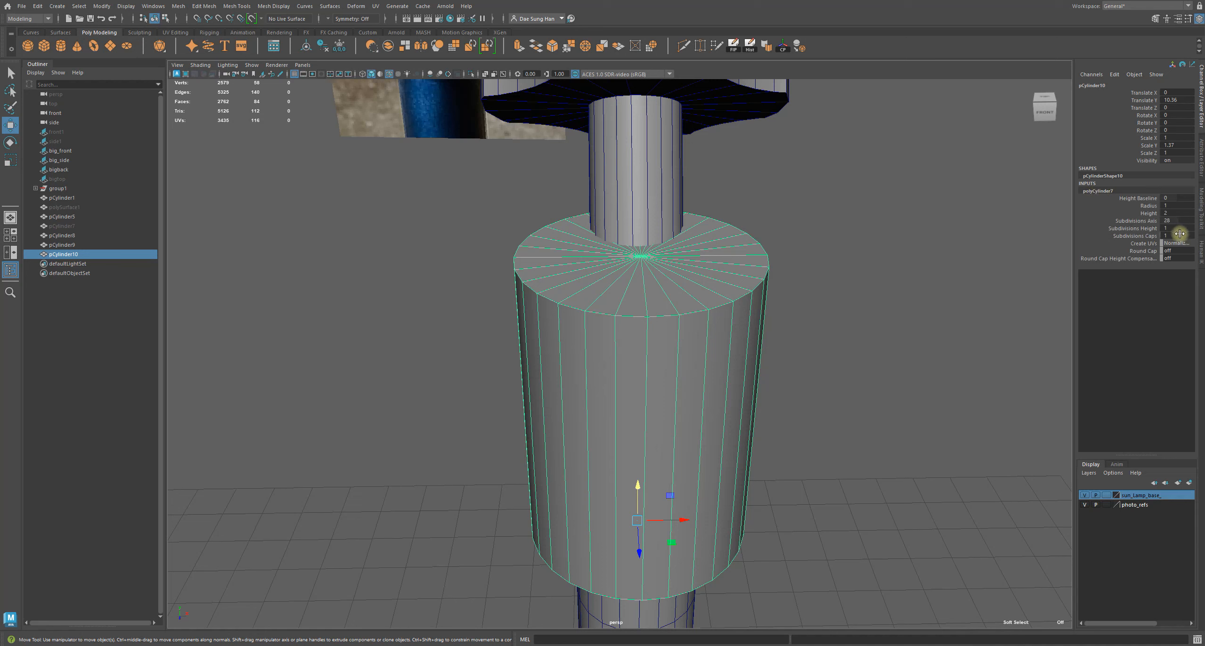
{"action": "type", "text": "0"}
{"action": "key", "text": "Return"}
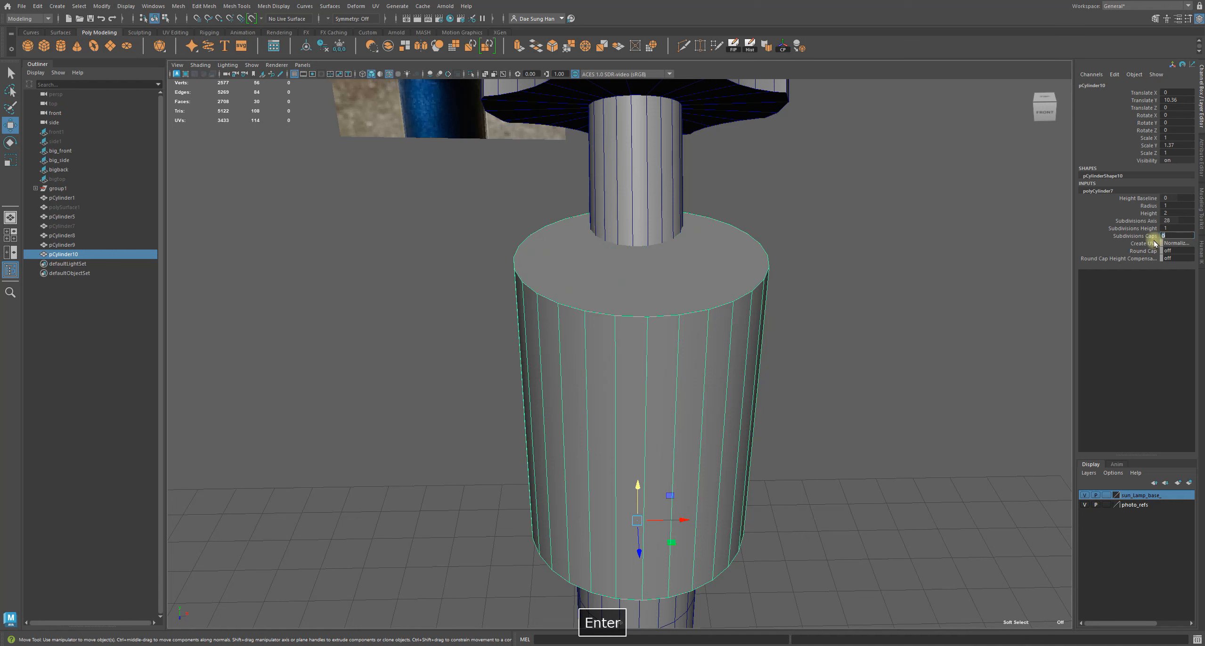
{"action": "mouse_move", "coordinate": [683, 412]}
{"action": "left_mouse_down", "text": "alt"}
{"action": "mouse_move", "coordinate": [691, 379]}
{"action": "mouse_move", "coordinate": [683, 402]}
{"action": "left_mouse_up", "text": "alt"}
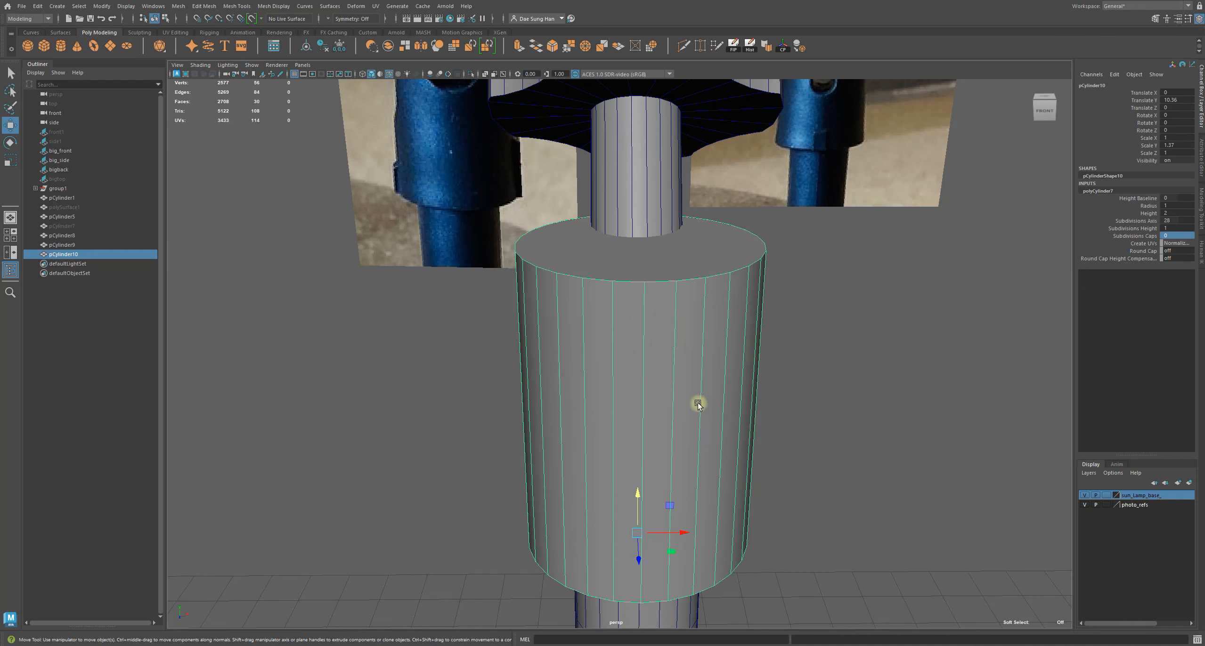
{"action": "left_click_drag", "start_coordinate": [646, 416], "coordinate": [646, 436], "text": "alt"}
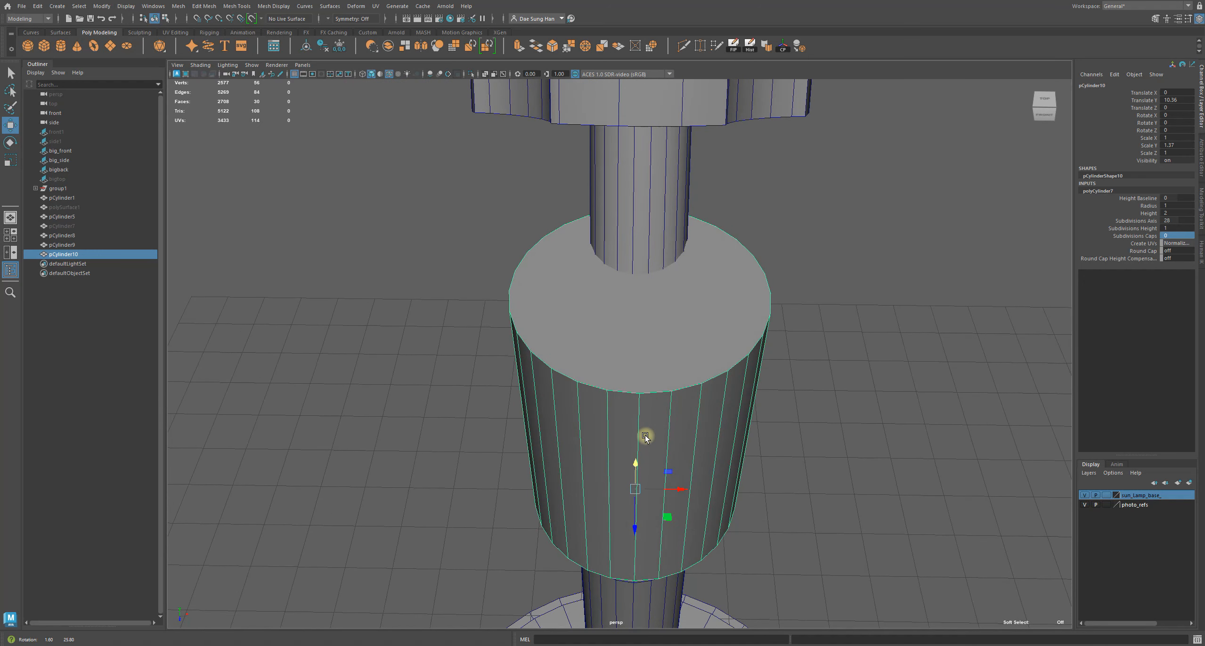
{"action": "left_click_drag", "start_coordinate": [645, 435], "coordinate": [660, 396], "text": "alt"}
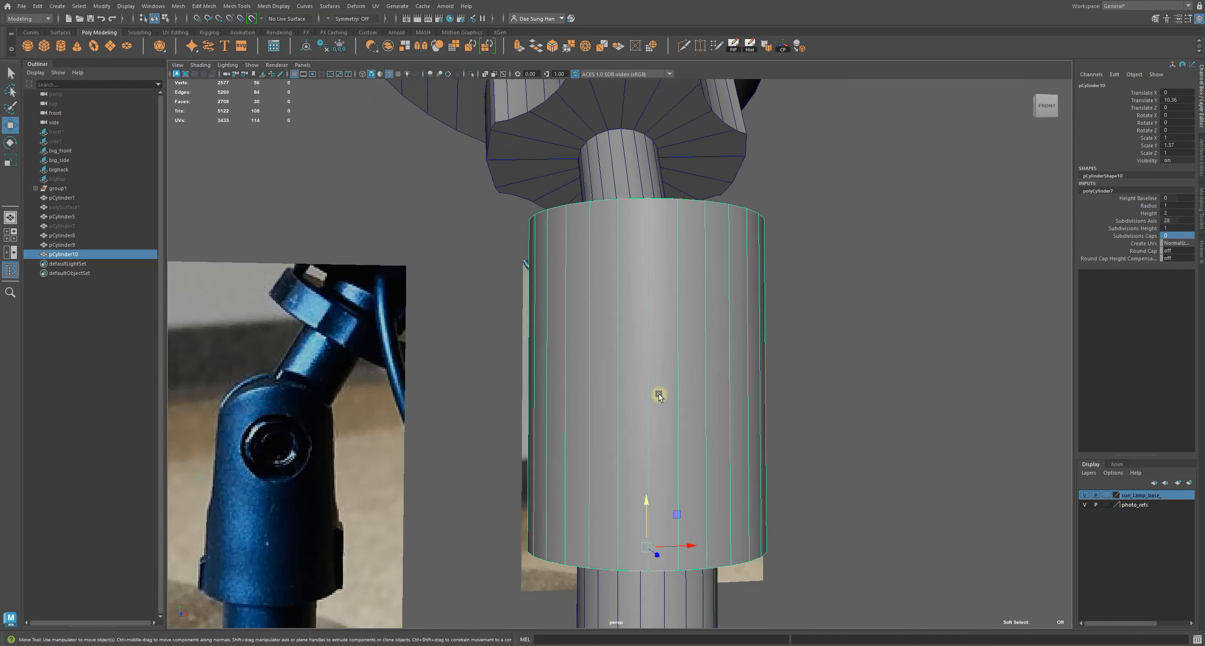
{"action": "right_click_drag", "start_coordinate": [1135, 615], "coordinate": [441, 469], "text": "alt"}
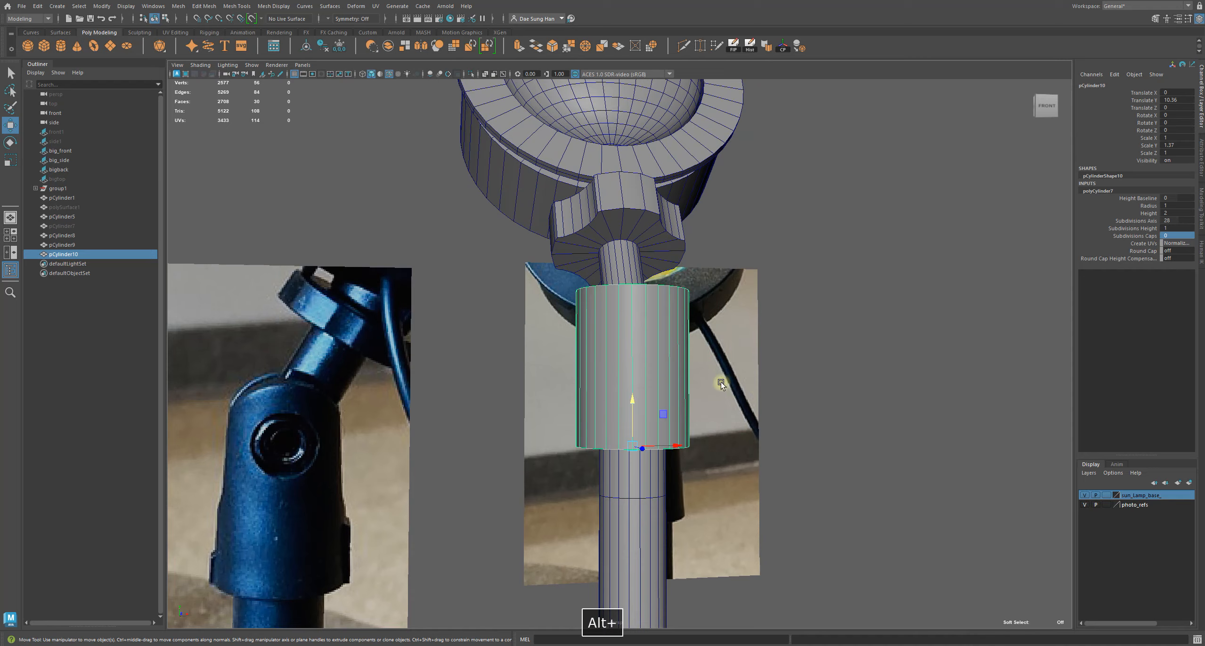
Compare the new cylinder with the side and front reference photos, and inspect the parts inside it in wireframe.
{"action": "middle_click_drag", "start_coordinate": [726, 384], "coordinate": [411, 368], "text": "alt"}
{"action": "right_click_drag", "start_coordinate": [412, 369], "coordinate": [624, 459], "text": "alt"}
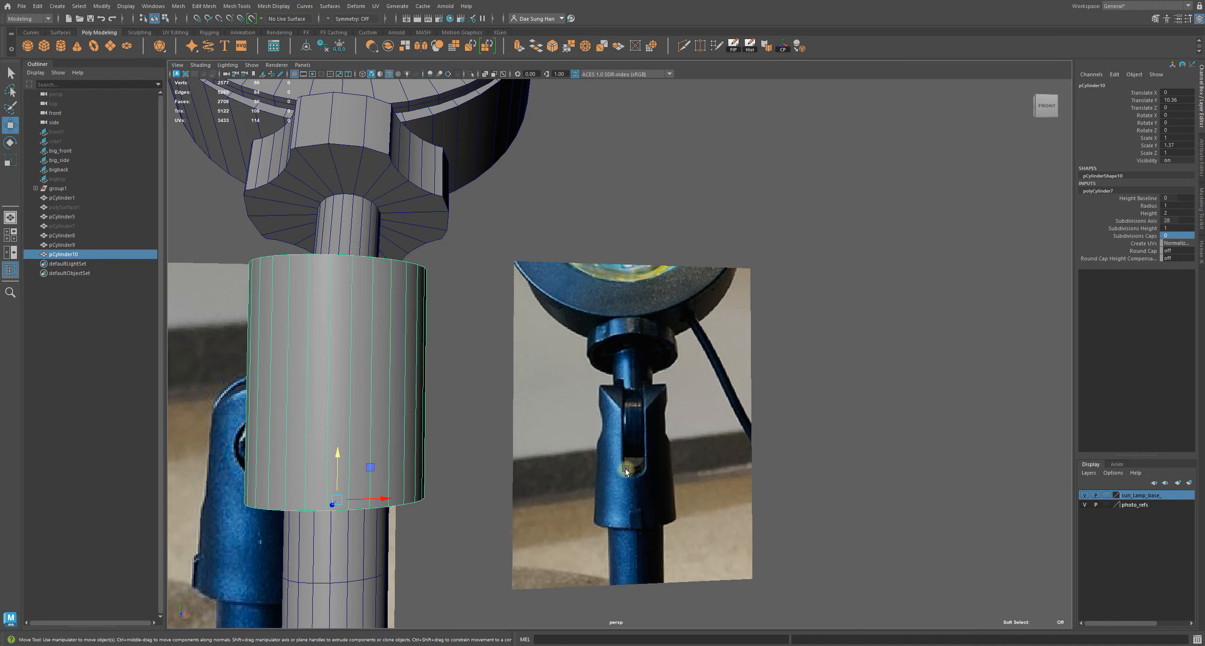
{"action": "right_click_drag", "start_coordinate": [628, 480], "coordinate": [461, 436], "text": "alt"}
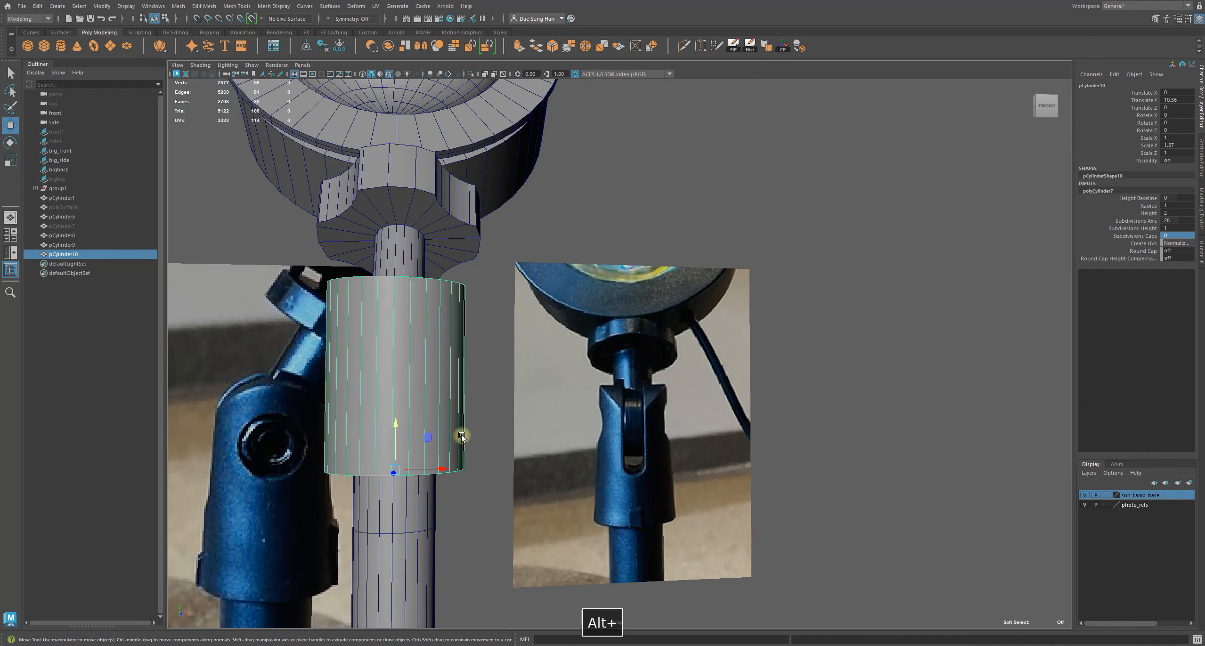
{"action": "middle_click_drag", "start_coordinate": [461, 436], "coordinate": [697, 462], "text": "alt"}
{"action": "right_click_drag", "start_coordinate": [697, 462], "coordinate": [452, 449], "text": "alt"}
{"action": "mouse_move", "coordinate": [622, 457]}
{"action": "left_mouse_down", "text": "alt"}
{"action": "mouse_move", "coordinate": [621, 473]}
{"action": "mouse_move", "coordinate": [607, 459]}
{"action": "left_mouse_up", "text": "alt"}
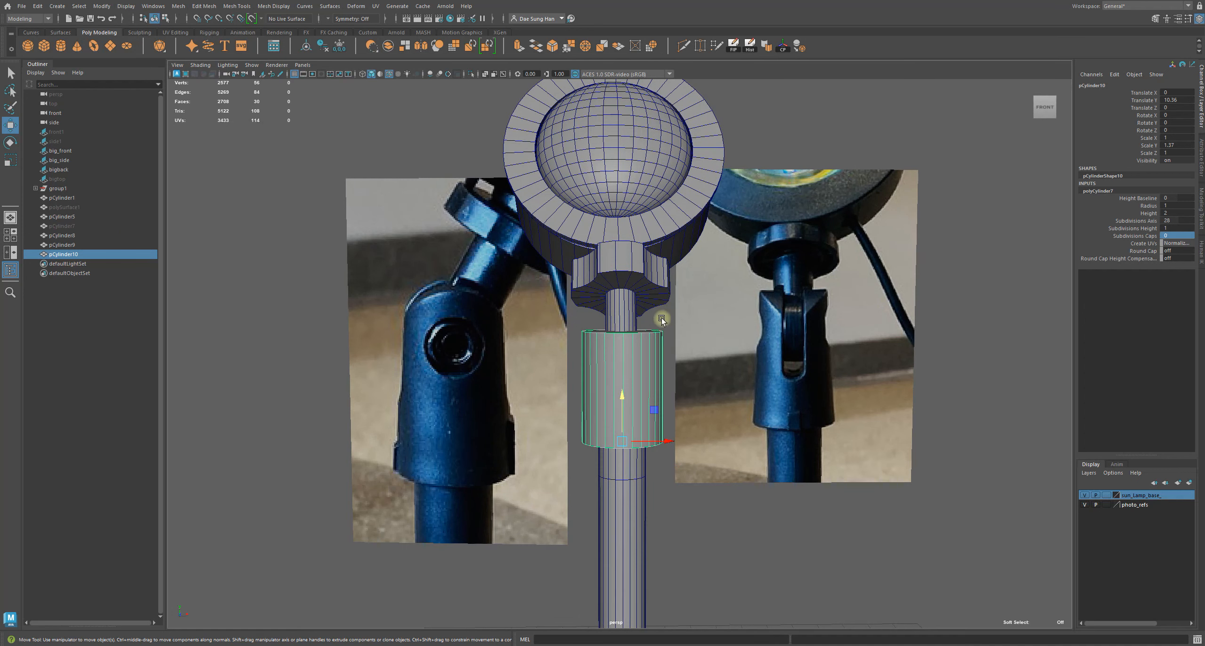
{"action": "key", "text": "4"}
{"action": "right_click_drag", "start_coordinate": [621, 325], "coordinate": [764, 387], "text": "alt"}
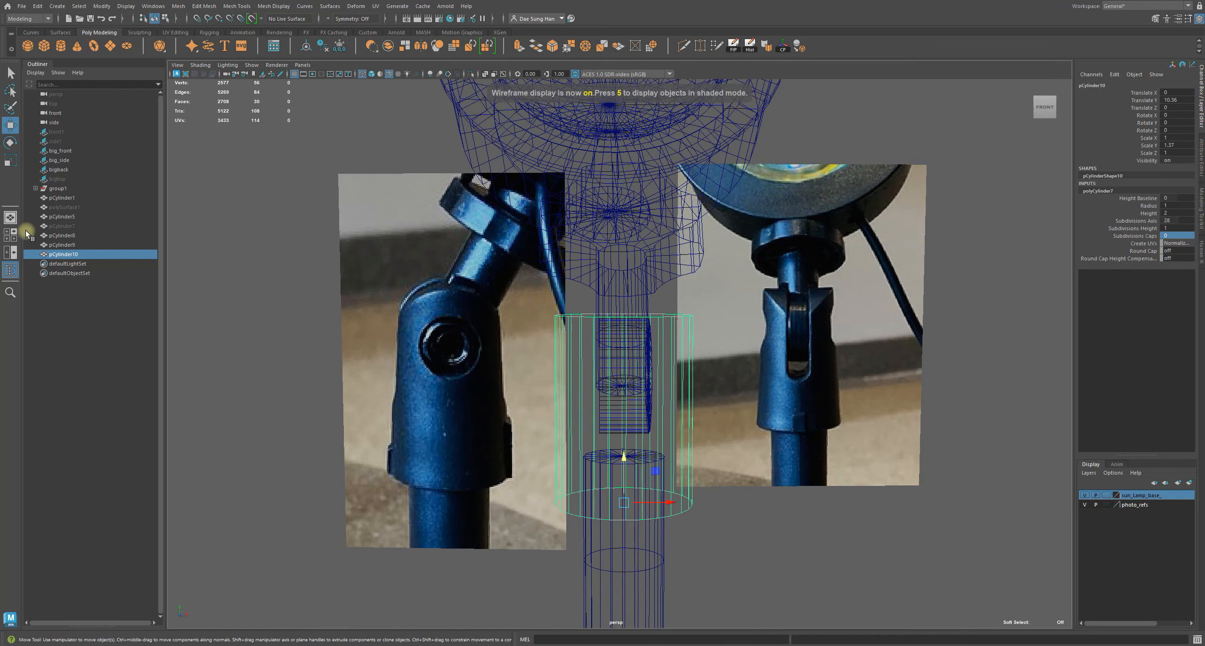
{"action": "key", "text": "5"}
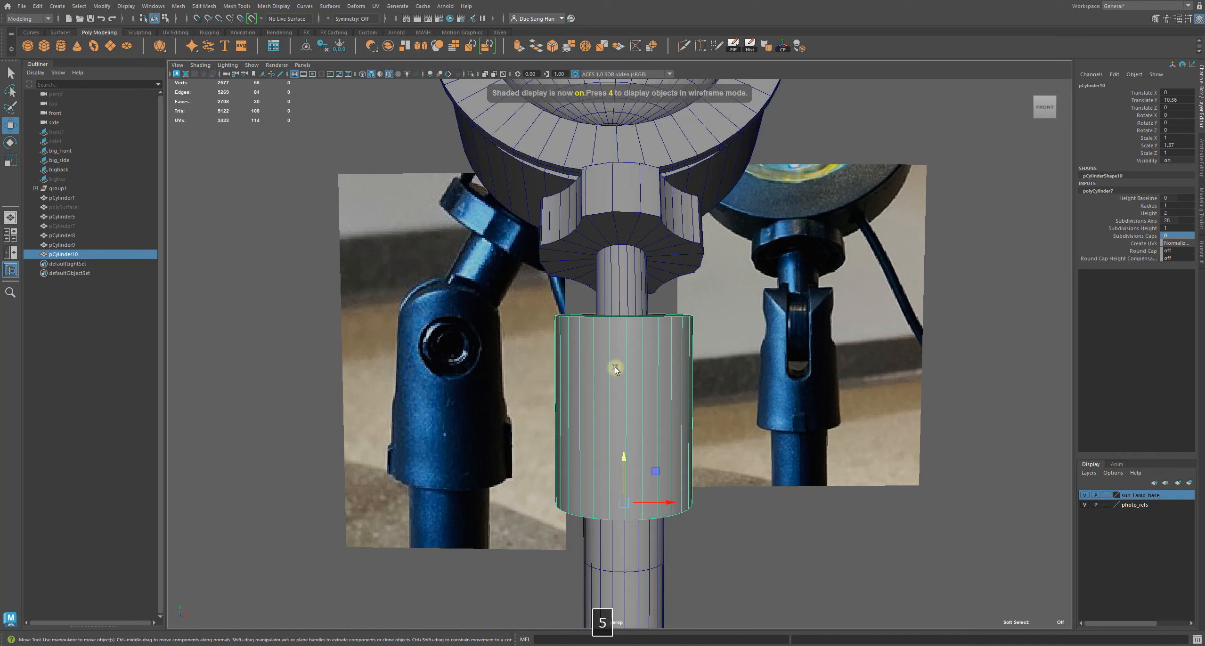
{"action": "mouse_move", "coordinate": [620, 379]}
{"action": "left_mouse_down", "text": "alt"}
{"action": "mouse_move", "coordinate": [622, 437]}
{"action": "mouse_move", "coordinate": [627, 386]}
{"action": "left_mouse_up", "text": "alt"}
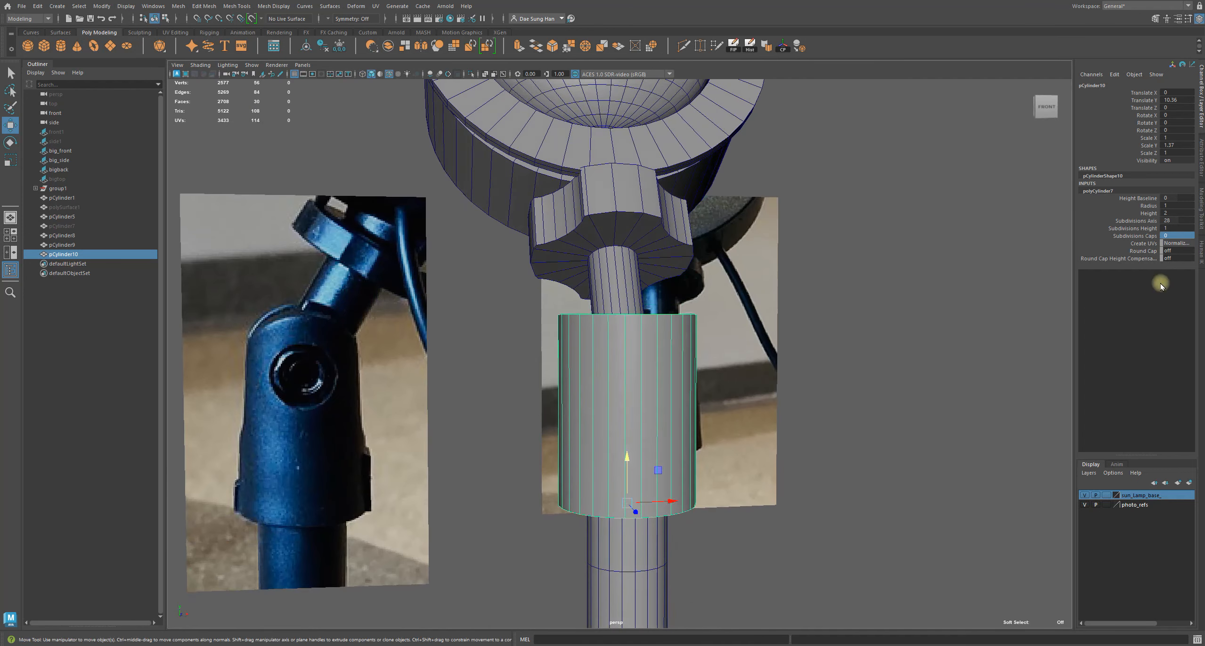
Set the new cylinder's Subdivisions Height to 2.
{"action": "left_click", "coordinate": [1173, 229]}
{"action": "type", "text": "2"}
{"action": "key", "text": "Return"}
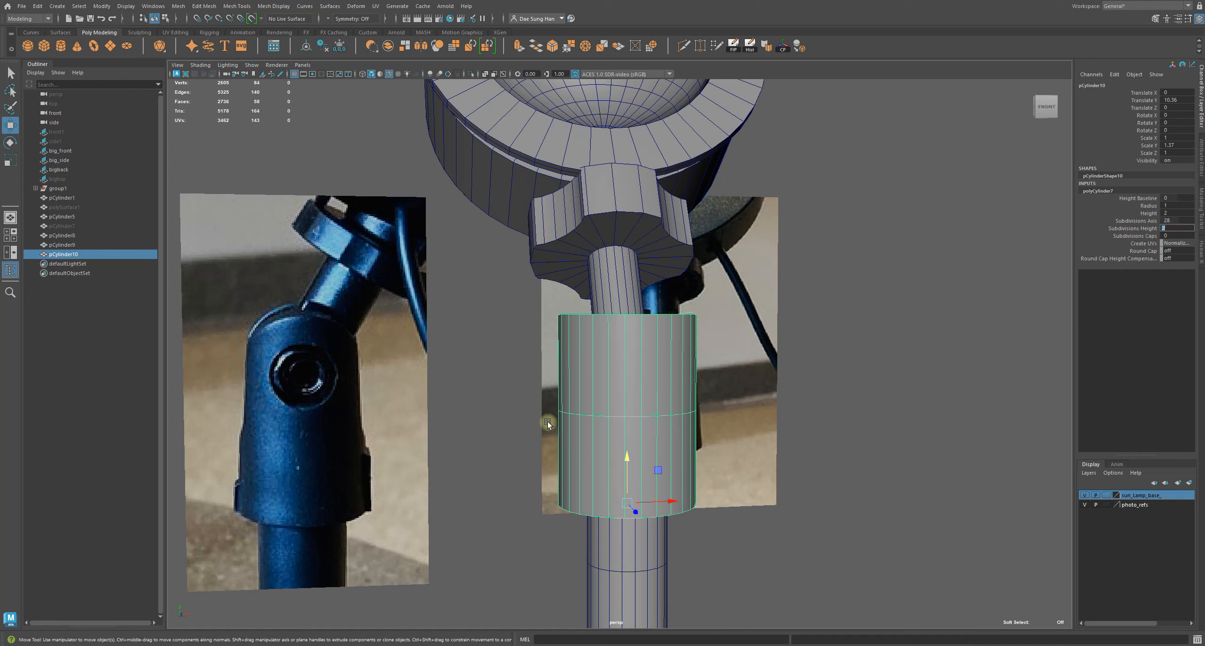
{"action": "right_click_drag", "start_coordinate": [615, 422], "coordinate": [597, 420], "text": "alt"}
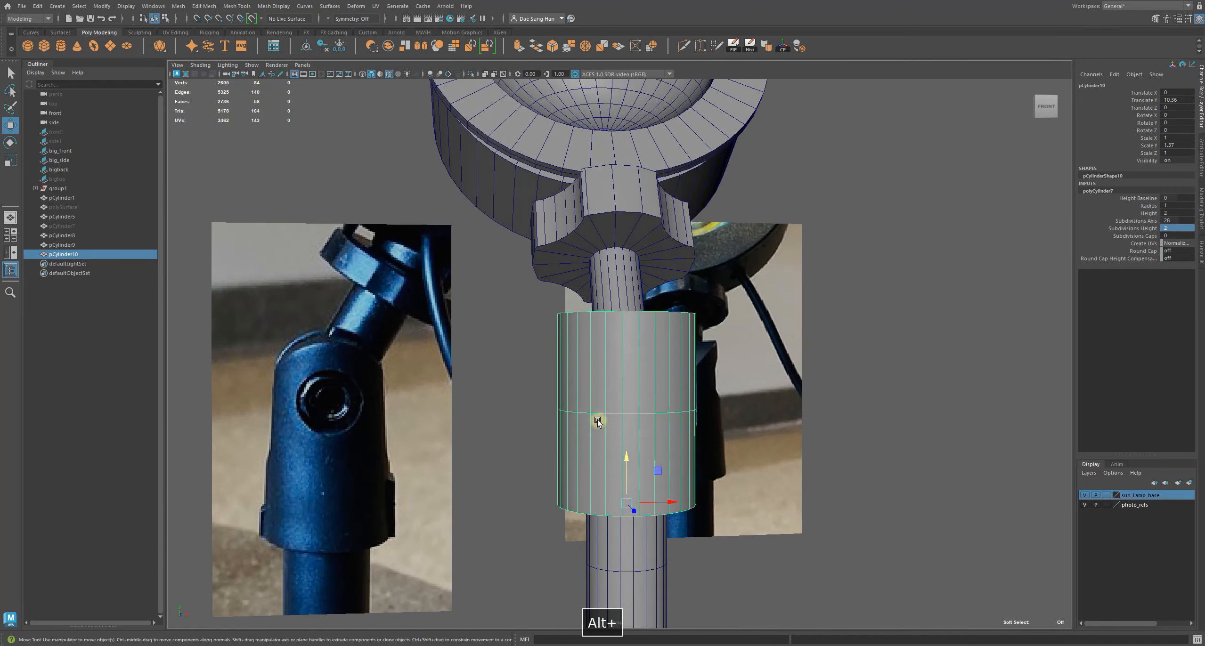
Move the cylinder's middle horizontal edge loop slightly down in the front view.
{"action": "key", "text": "space"}
{"action": "key", "text": "space"}
{"action": "right_click_drag", "start_coordinate": [497, 462], "coordinate": [202, 398], "text": "alt"}
{"action": "middle_click_drag", "start_coordinate": [534, 411], "coordinate": [520, 218], "text": "alt"}
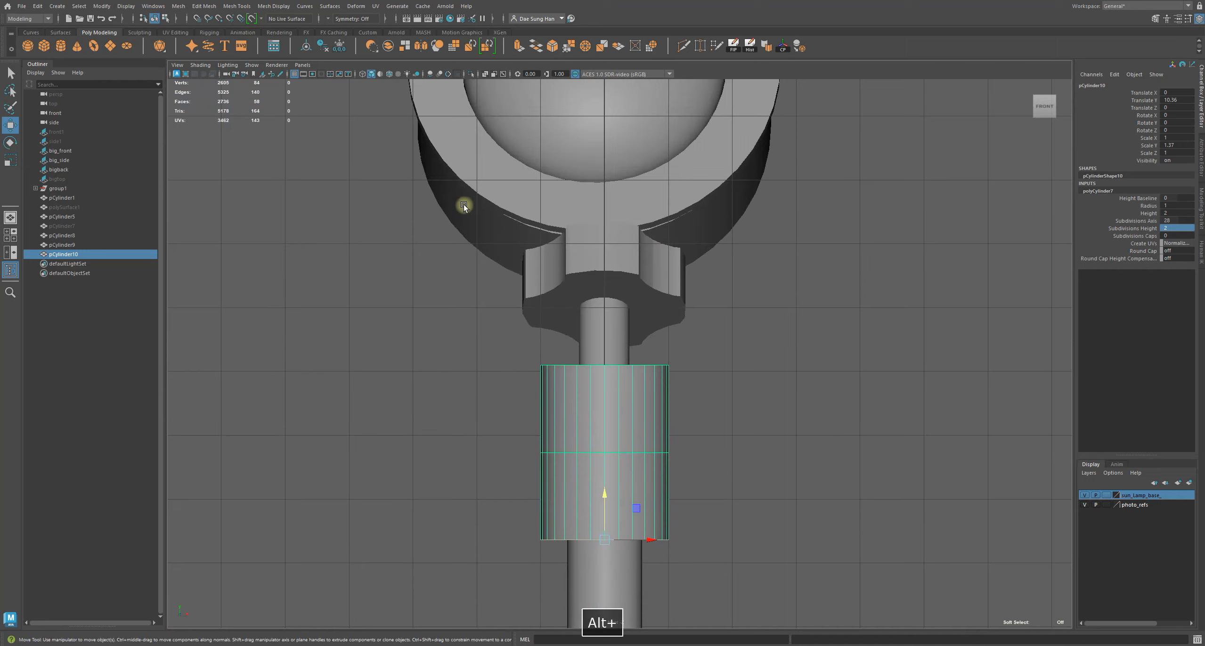
{"action": "right_click_drag", "start_coordinate": [462, 206], "coordinate": [532, 365], "text": "alt"}
{"action": "middle_click_drag", "start_coordinate": [533, 367], "coordinate": [565, 274], "text": "alt"}
{"action": "right_click_drag", "start_coordinate": [625, 322], "coordinate": [601, 265]}
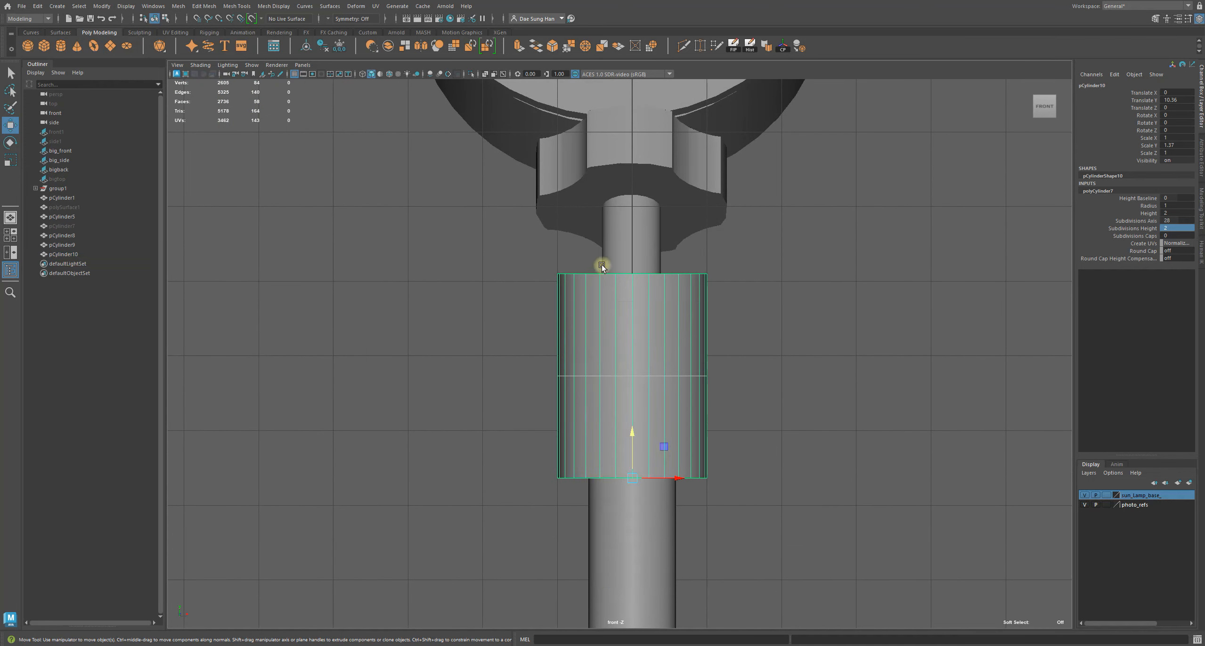
{"action": "double_click", "coordinate": [642, 376]}
{"action": "key", "text": "w"}
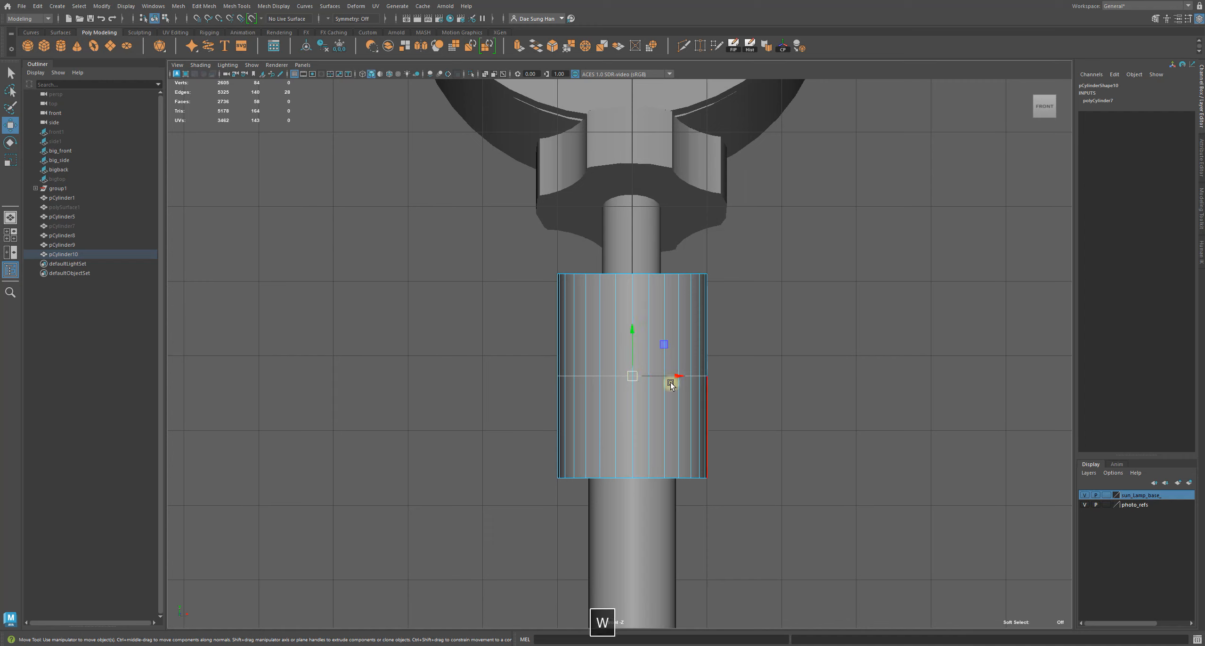
{"action": "left_click", "coordinate": [634, 330]}
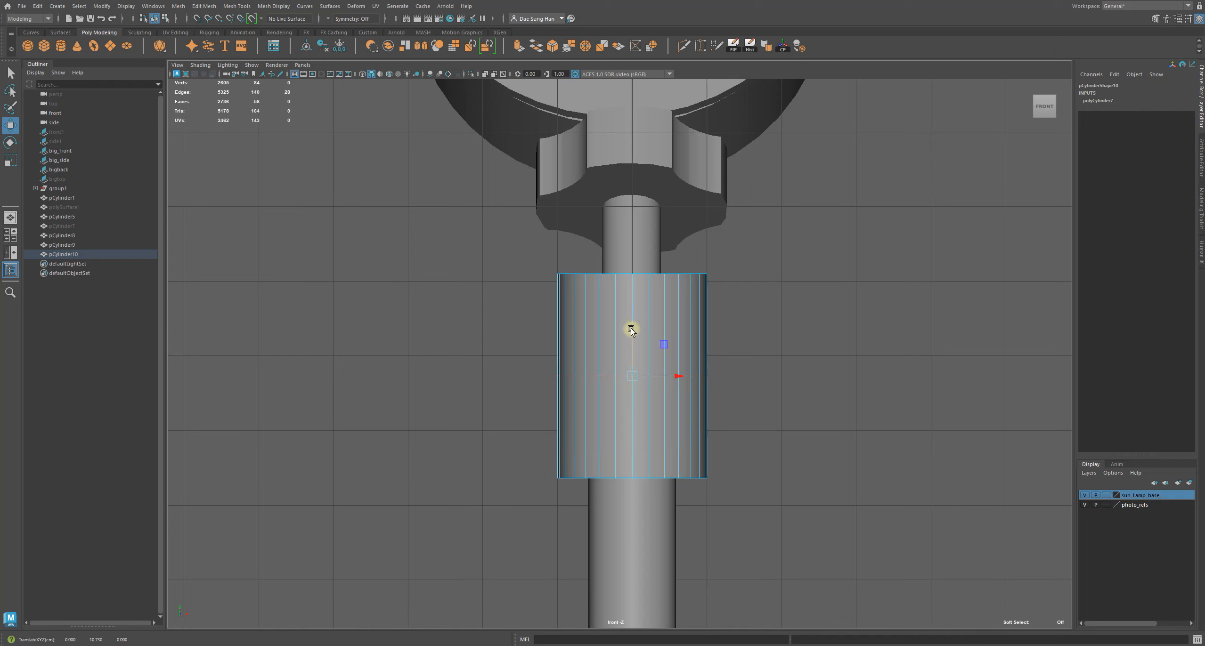
{"action": "left_click_drag", "start_coordinate": [631, 330], "coordinate": [635, 341]}
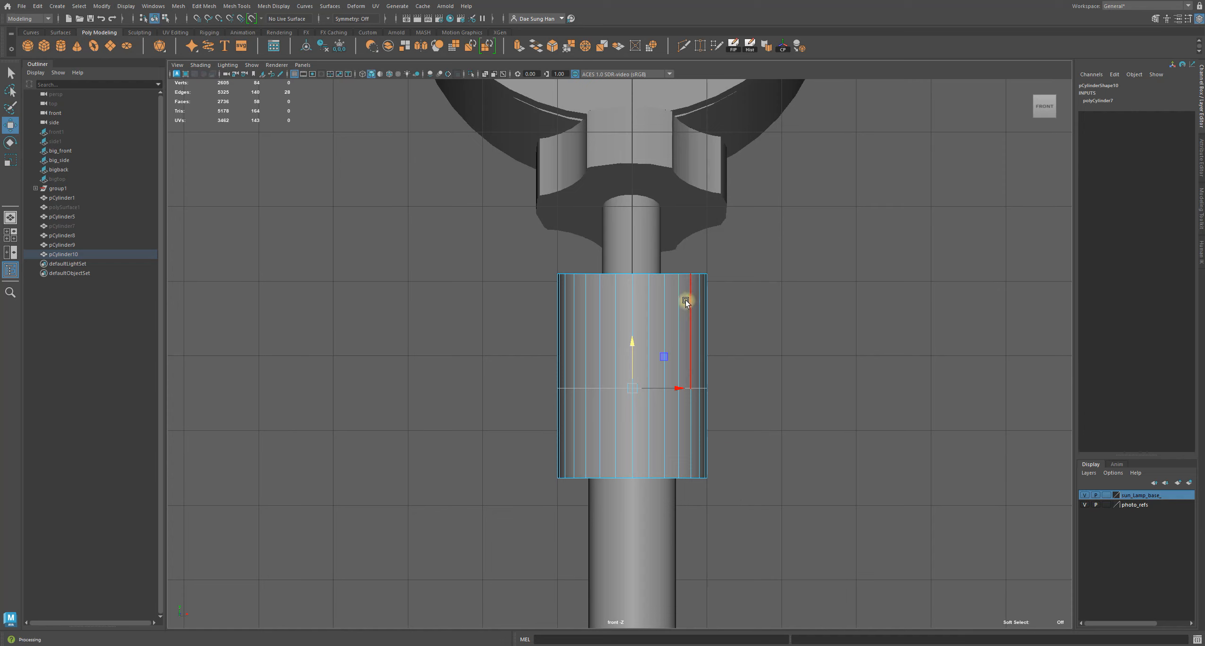
{"action": "key", "text": "space"}
{"action": "key", "text": "space"}
{"action": "left_click_drag", "start_coordinate": [661, 335], "coordinate": [684, 419], "text": "alt"}
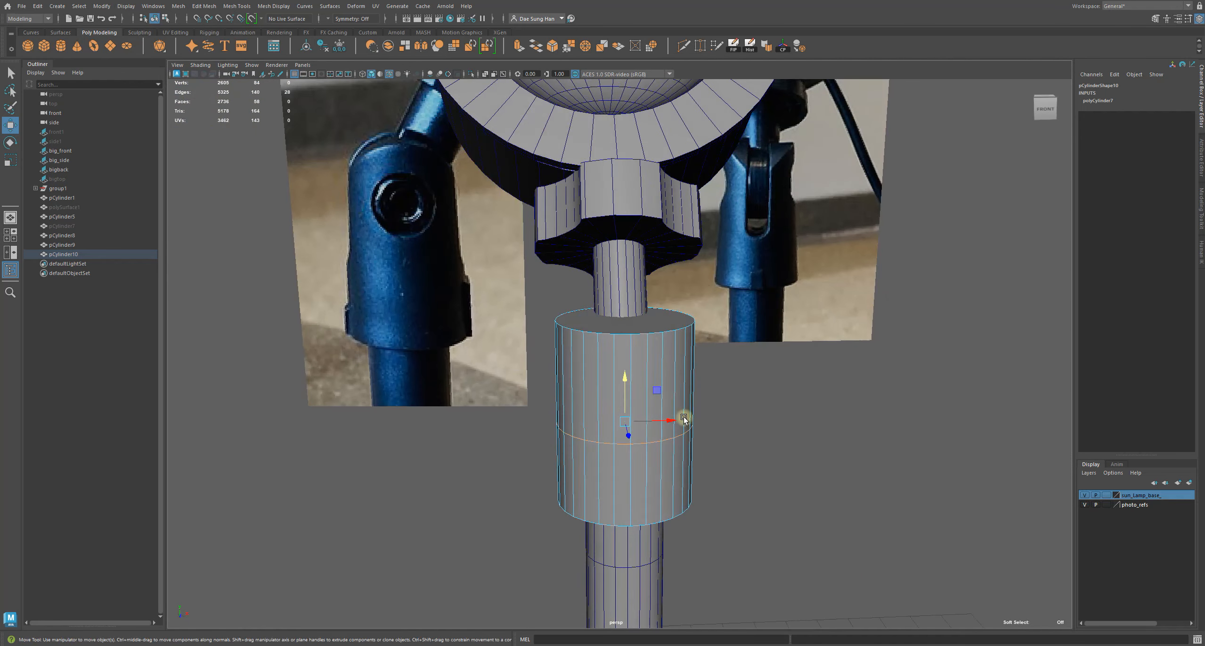
{"action": "left_click", "coordinate": [759, 426]}
Hide the large round base disc and the lamp head that clutter the top view of the cylinder.
{"action": "left_click_drag", "start_coordinate": [759, 426], "coordinate": [633, 396], "text": "alt"}
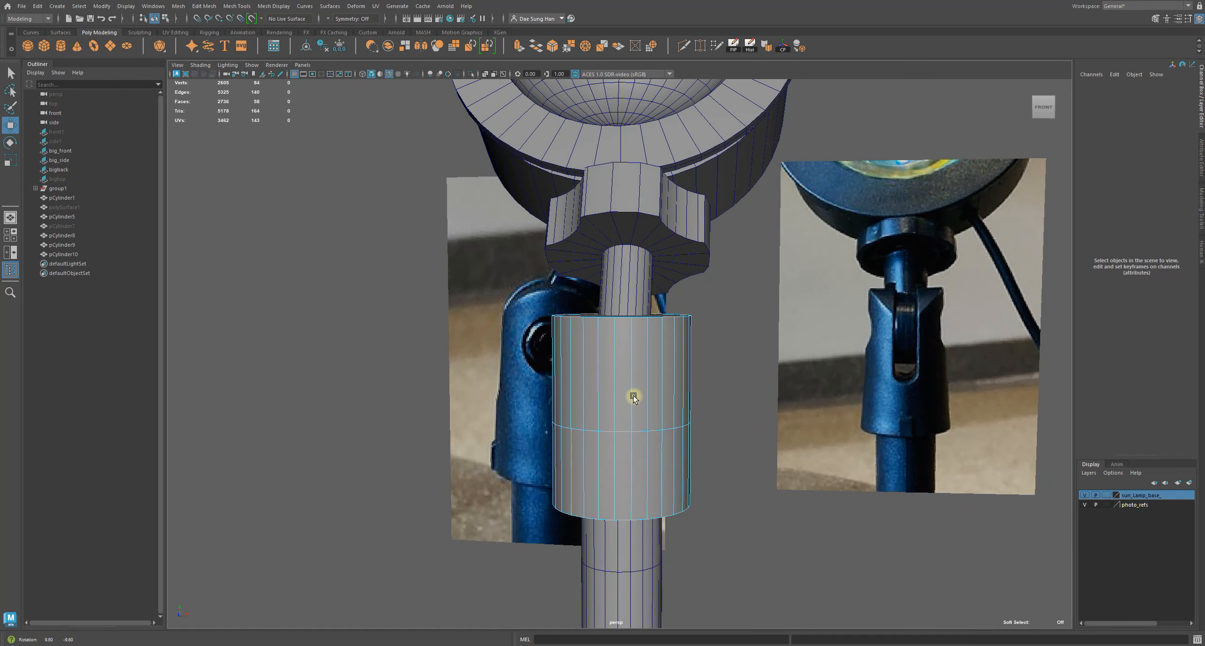
{"action": "left_click_drag", "start_coordinate": [634, 396], "coordinate": [667, 407], "text": "alt"}
{"action": "key", "text": "space"}
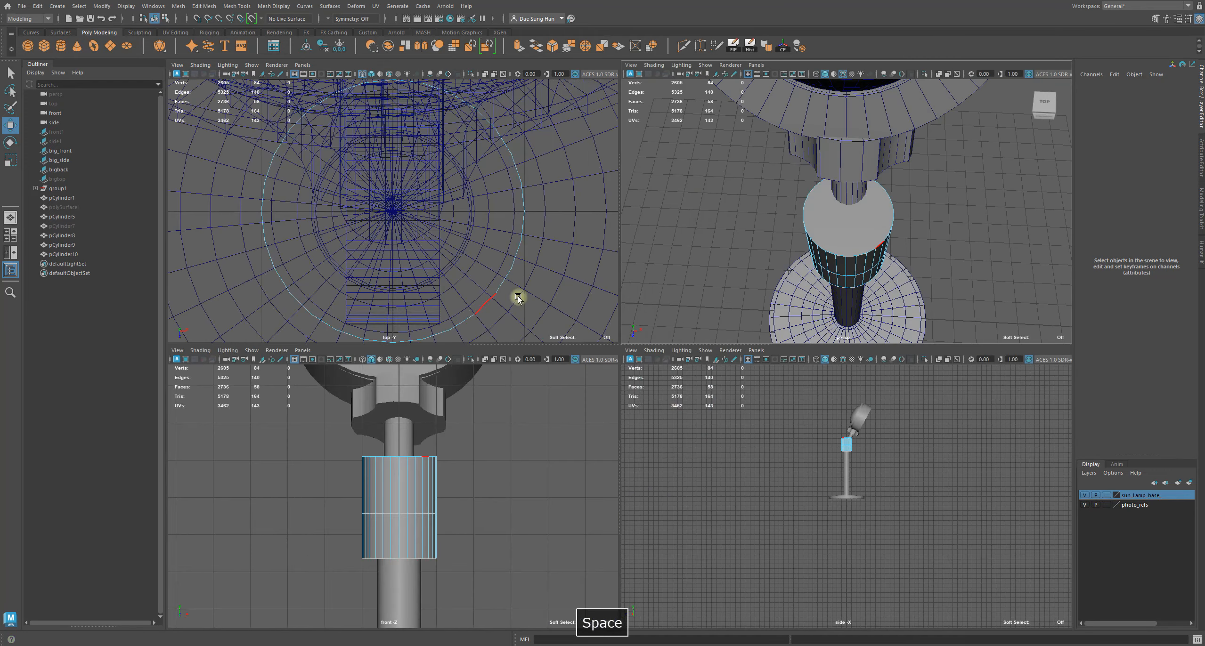
{"action": "key", "text": "space"}
{"action": "key", "text": "5"}
{"action": "mouse_move", "coordinate": [541, 275]}
{"action": "right_mouse_down", "text": "alt"}
{"action": "mouse_move", "coordinate": [502, 281]}
{"action": "mouse_move", "coordinate": [634, 252]}
{"action": "right_mouse_up", "text": "alt"}
{"action": "key", "text": "w"}
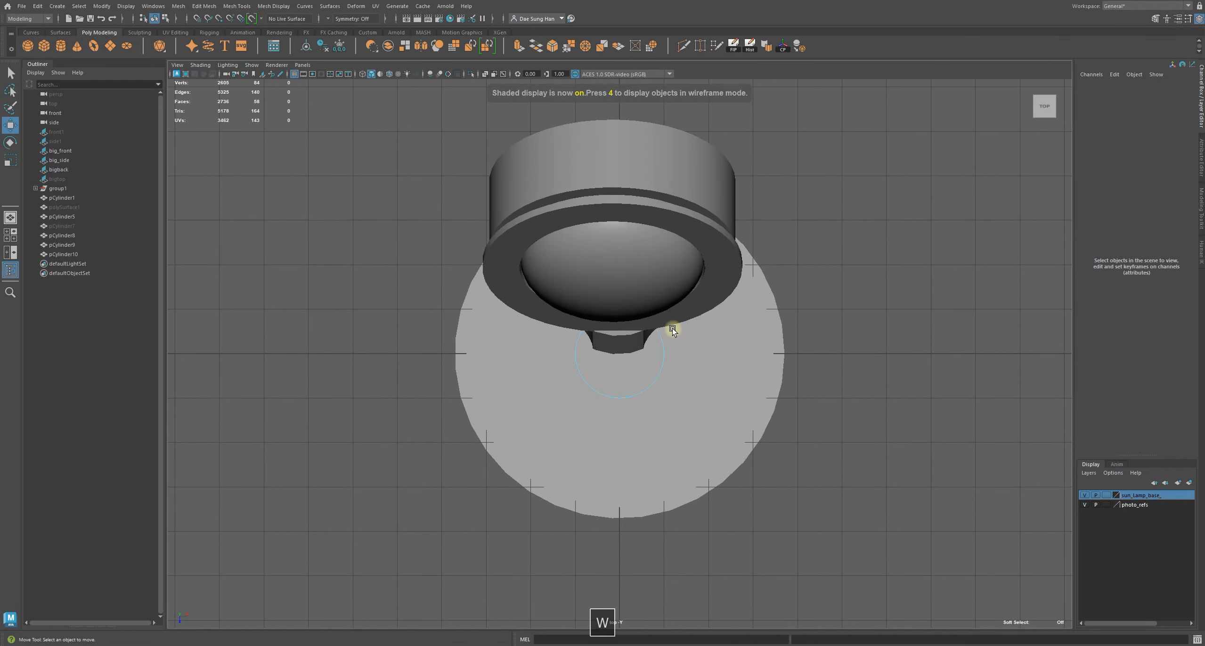
{"action": "left_click", "coordinate": [732, 349]}
{"action": "key", "text": "h"}
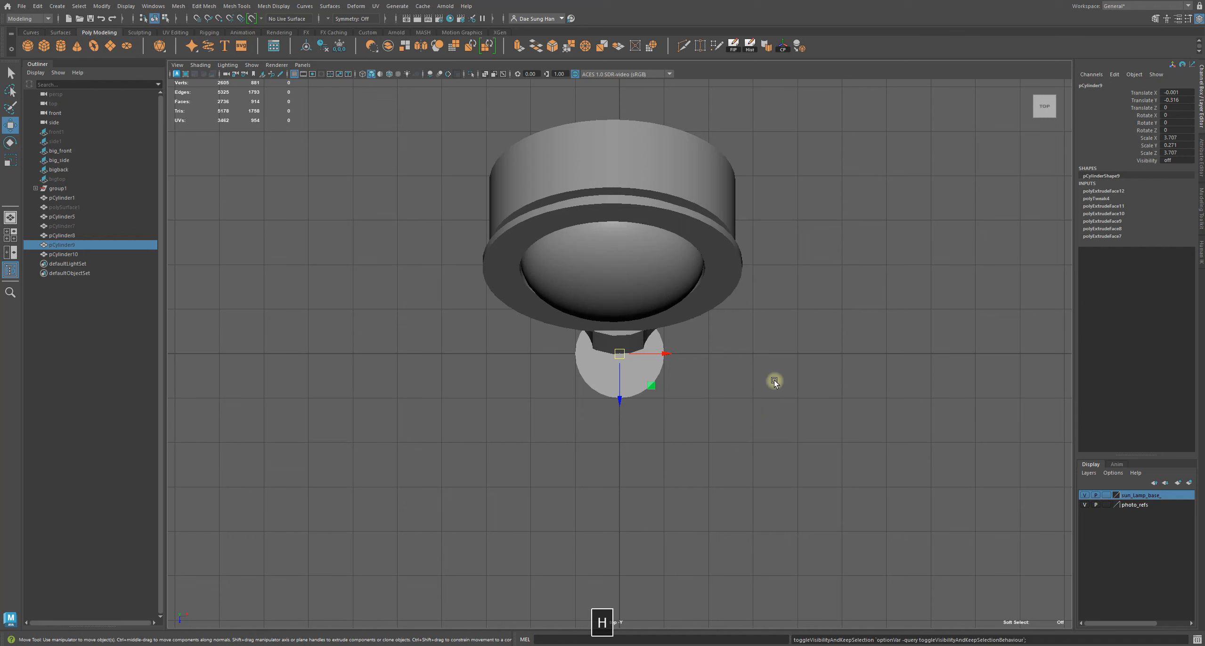
{"action": "left_click", "coordinate": [760, 375]}
{"action": "left_click", "coordinate": [635, 265]}
{"action": "key", "text": "h"}
{"action": "right_click_drag", "start_coordinate": [581, 308], "coordinate": [775, 410], "text": "alt"}
Select the new cylinder, show it in the four-view layout and review its polyCylinder7 creation settings.
{"action": "left_click", "coordinate": [618, 362]}
{"action": "key", "text": "space"}
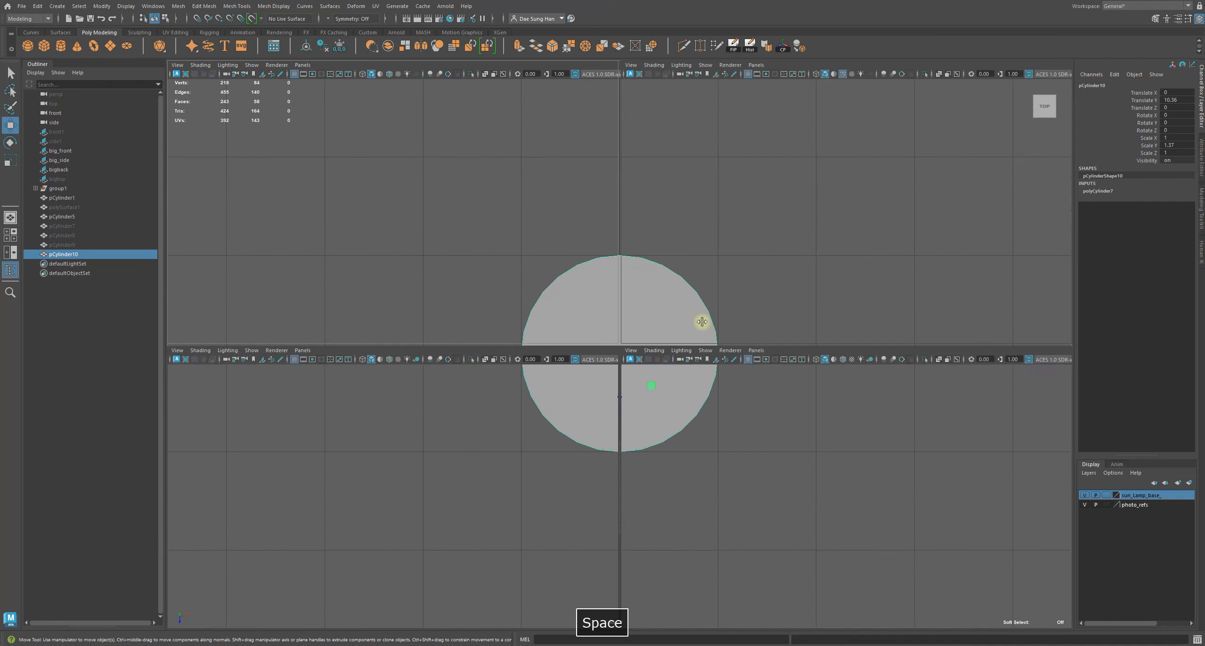
{"action": "right_click_drag", "start_coordinate": [490, 255], "coordinate": [538, 274], "text": "alt"}
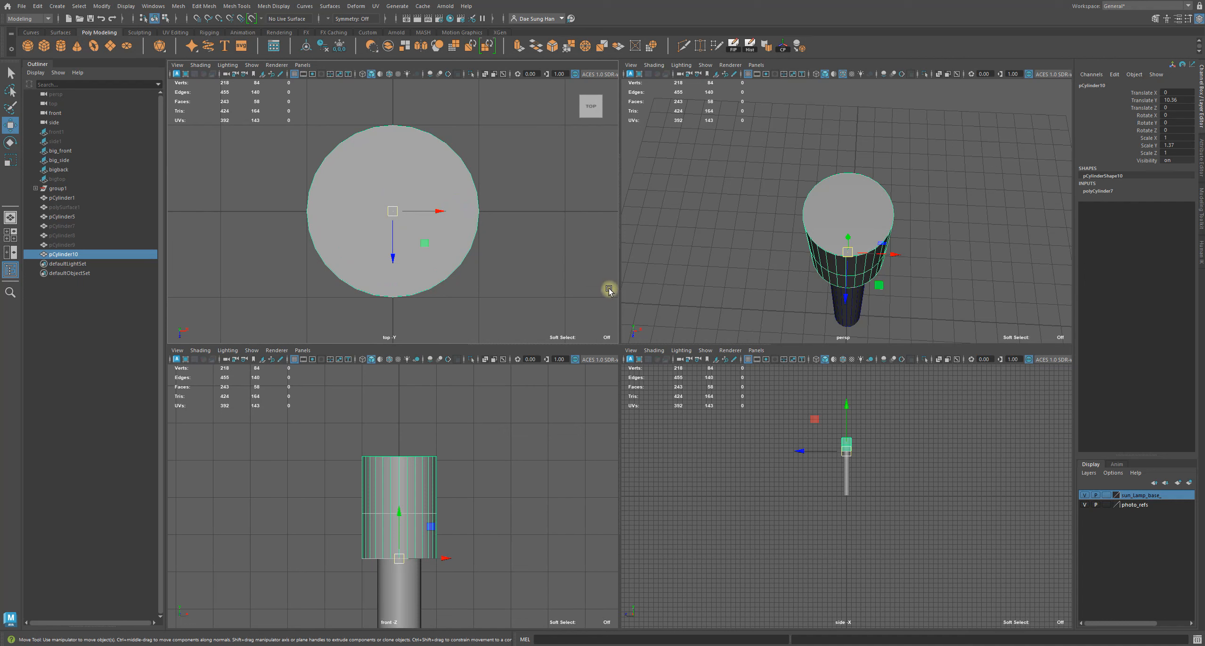
{"action": "left_click", "coordinate": [534, 214]}
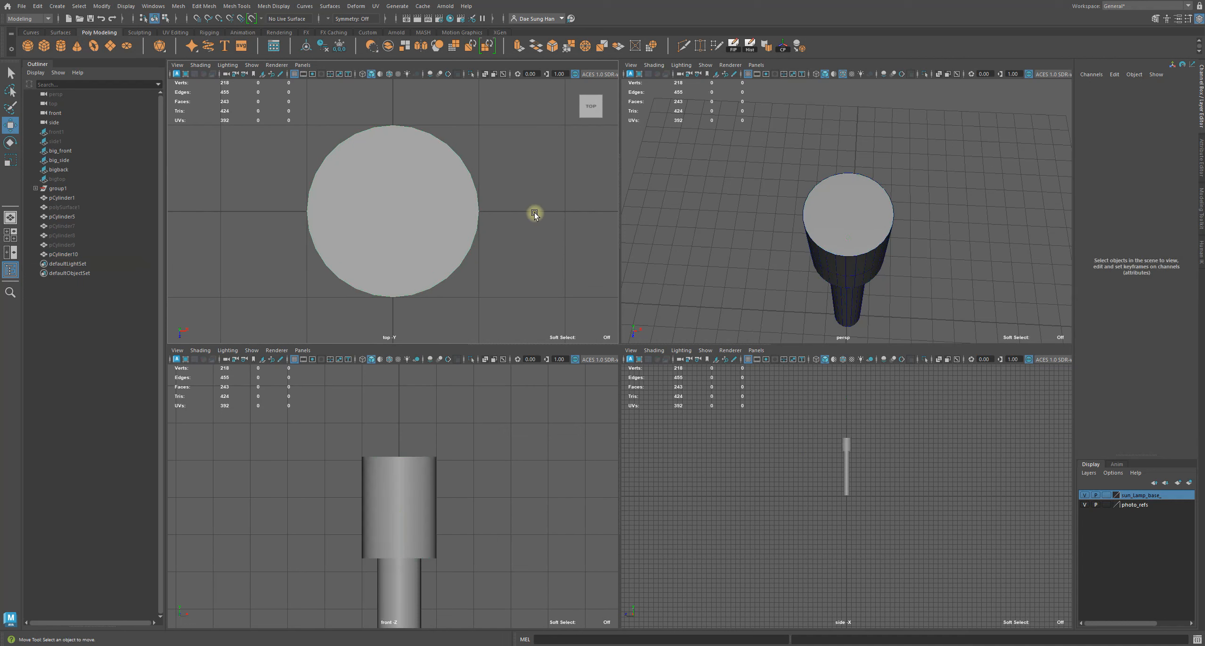
{"action": "left_click", "coordinate": [458, 202]}
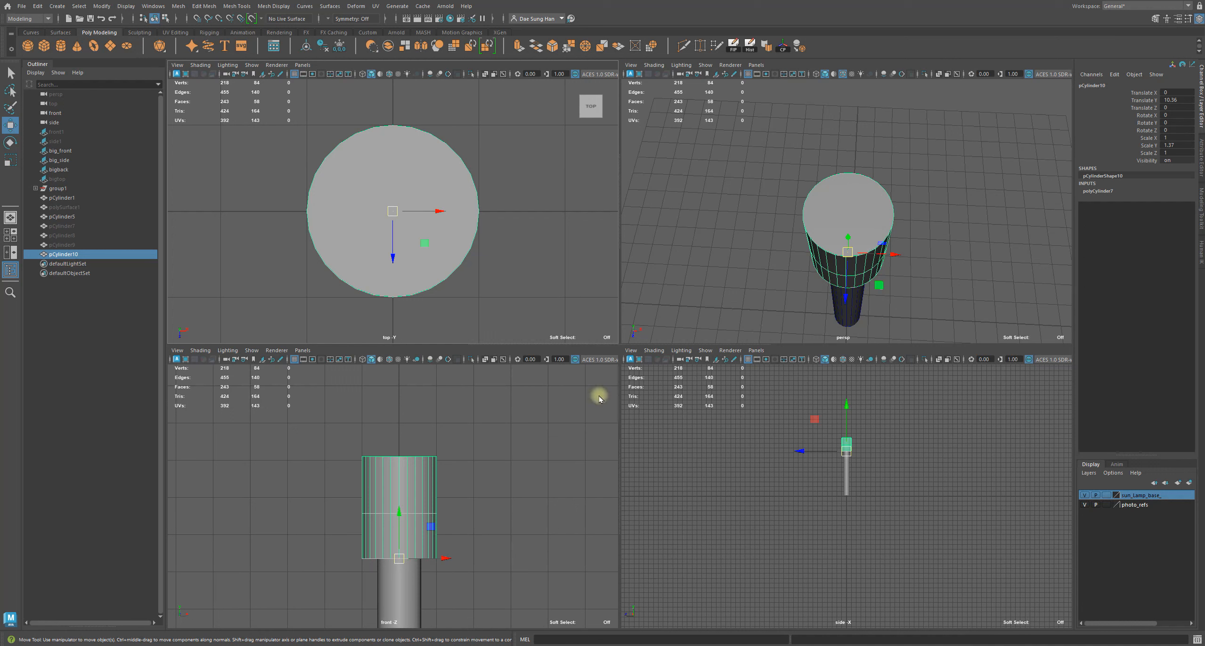
{"action": "left_click", "coordinate": [1088, 192]}
{"action": "mouse_move", "coordinate": [391, 292]}
{"action": "middle_mouse_down", "text": "alt"}
{"action": "mouse_move", "coordinate": [422, 261]}
{"action": "mouse_move", "coordinate": [422, 295]}
{"action": "middle_mouse_up", "text": "alt"}
{"action": "middle_click_drag", "start_coordinate": [549, 143], "coordinate": [472, 178], "text": "alt"}
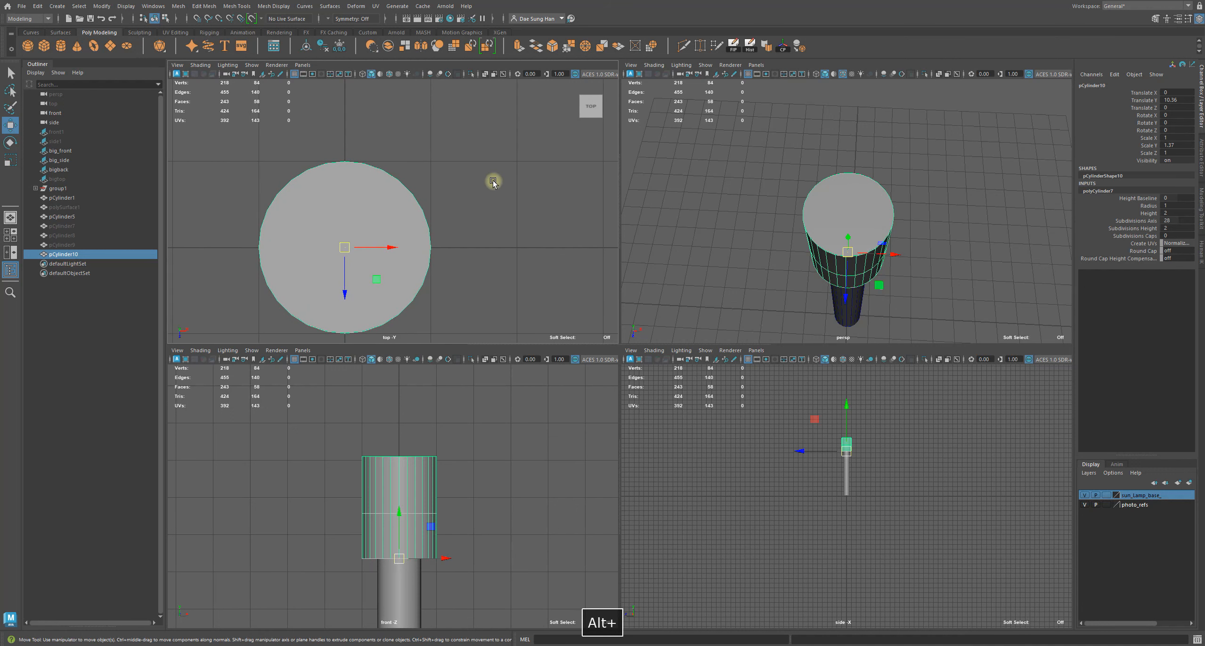
Cut an edge along the X axis through the centre of the cylinder's top cap with Multi-Cut, joining opposite rim vertices.
{"action": "right_click", "coordinate": [493, 183], "text": "shift"}
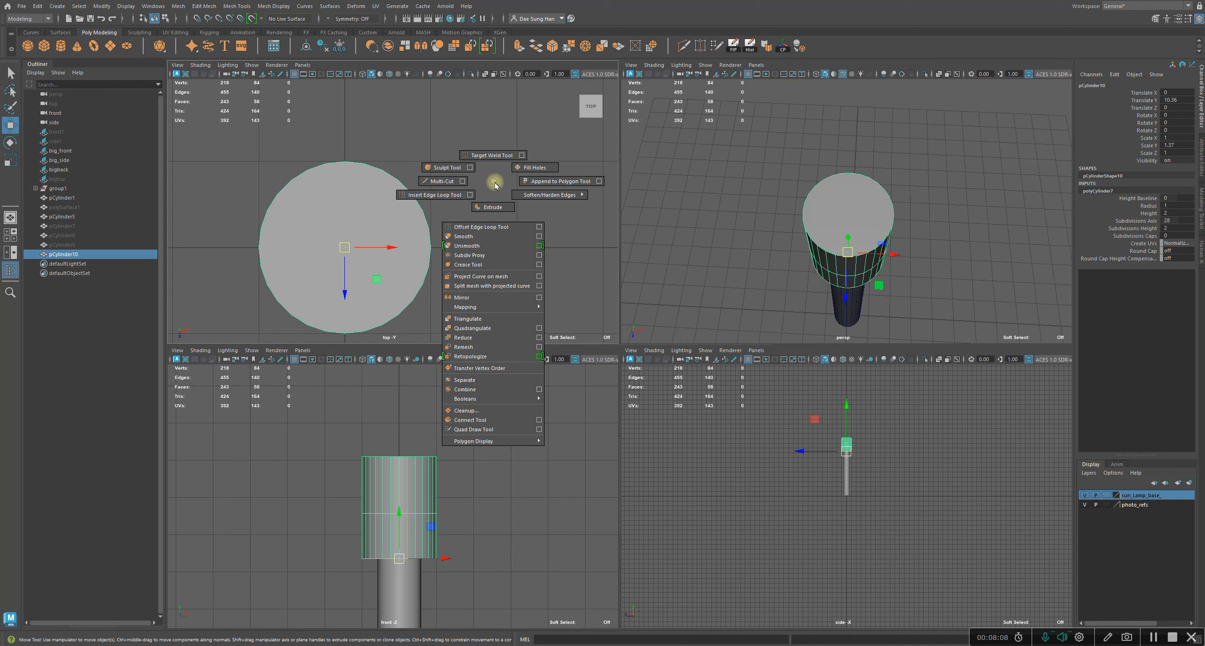
{"action": "left_click", "coordinate": [439, 184]}
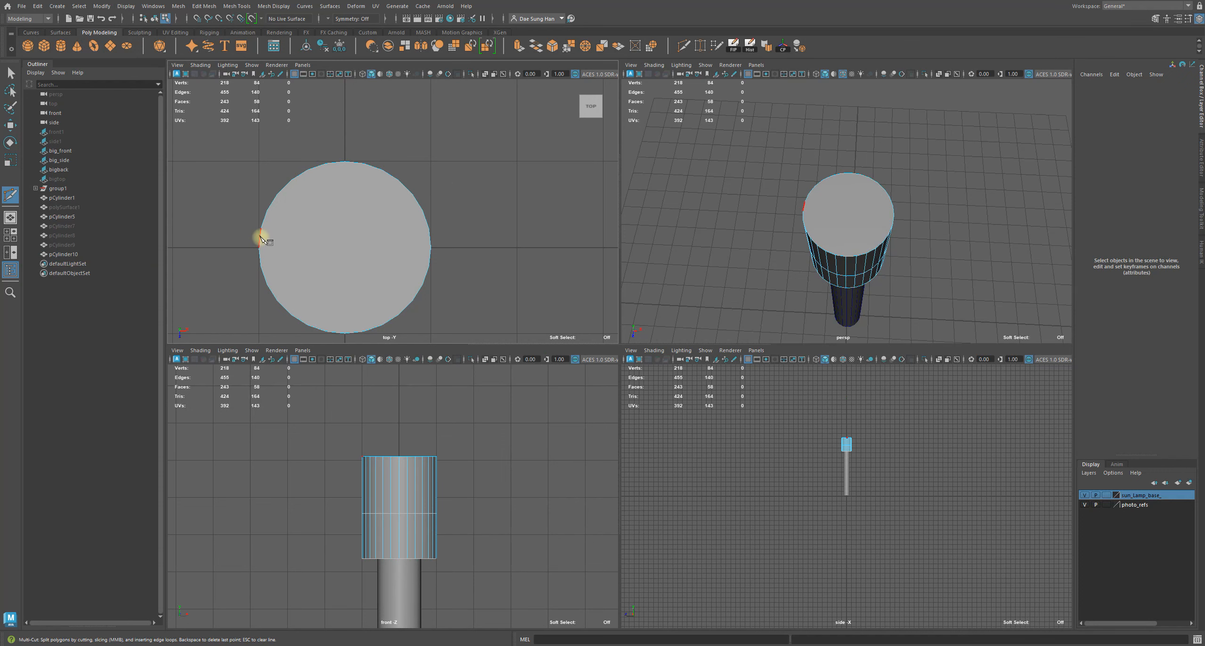
{"action": "key", "text": "space"}
{"action": "right_click_drag", "start_coordinate": [417, 290], "coordinate": [431, 346], "text": "alt"}
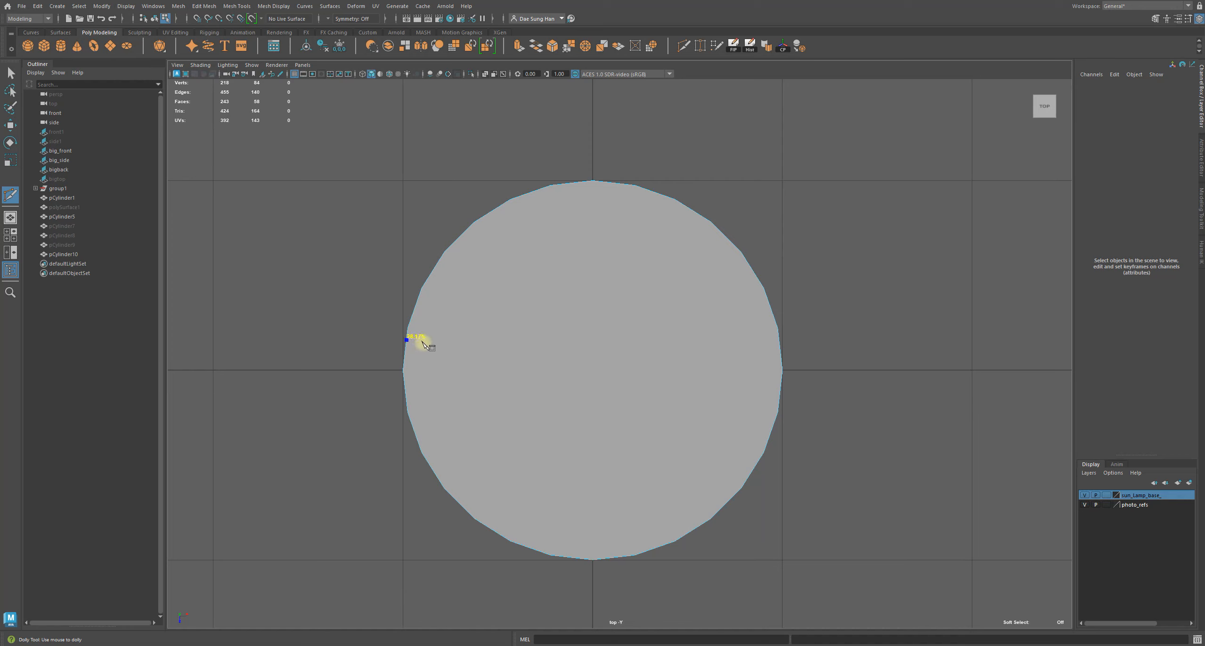
{"action": "left_click", "coordinate": [404, 371]}
{"action": "left_click", "coordinate": [783, 370]}
{"action": "key", "text": "g"}
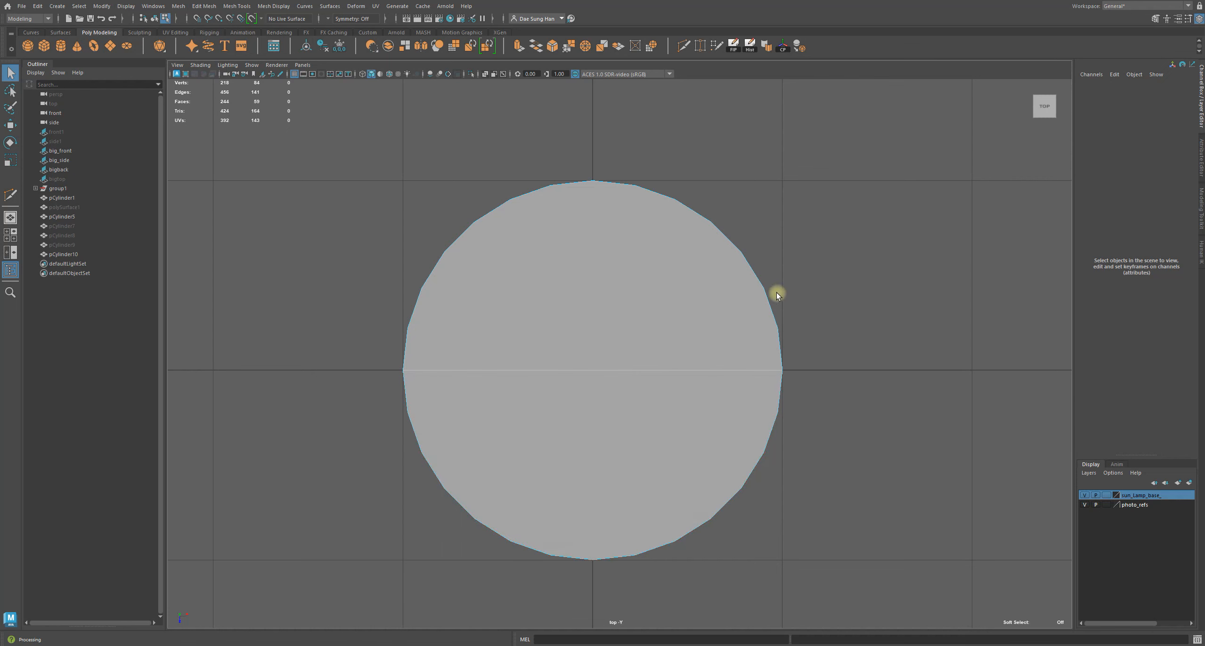
{"action": "key", "text": "space"}
{"action": "key", "text": "space"}
{"action": "mouse_move", "coordinate": [668, 383]}
{"action": "left_mouse_down", "text": "alt"}
{"action": "mouse_move", "coordinate": [654, 339]}
{"action": "mouse_move", "coordinate": [724, 377]}
{"action": "mouse_move", "coordinate": [716, 339]}
{"action": "mouse_move", "coordinate": [752, 376]}
{"action": "mouse_move", "coordinate": [677, 396]}
{"action": "left_mouse_up", "text": "alt"}
{"action": "key", "text": "w"}
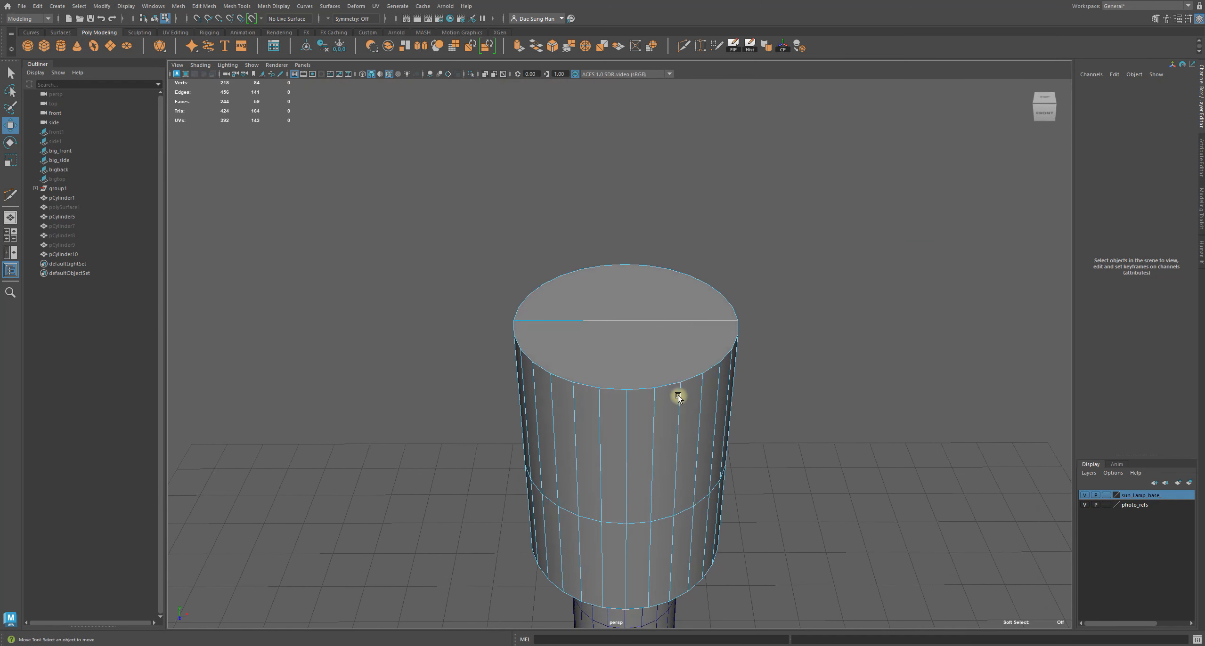
Try a Multi-Cut edge along Z across the cylinder cap, slightly off the centre line, and undo the cut.
{"action": "key", "text": "g"}
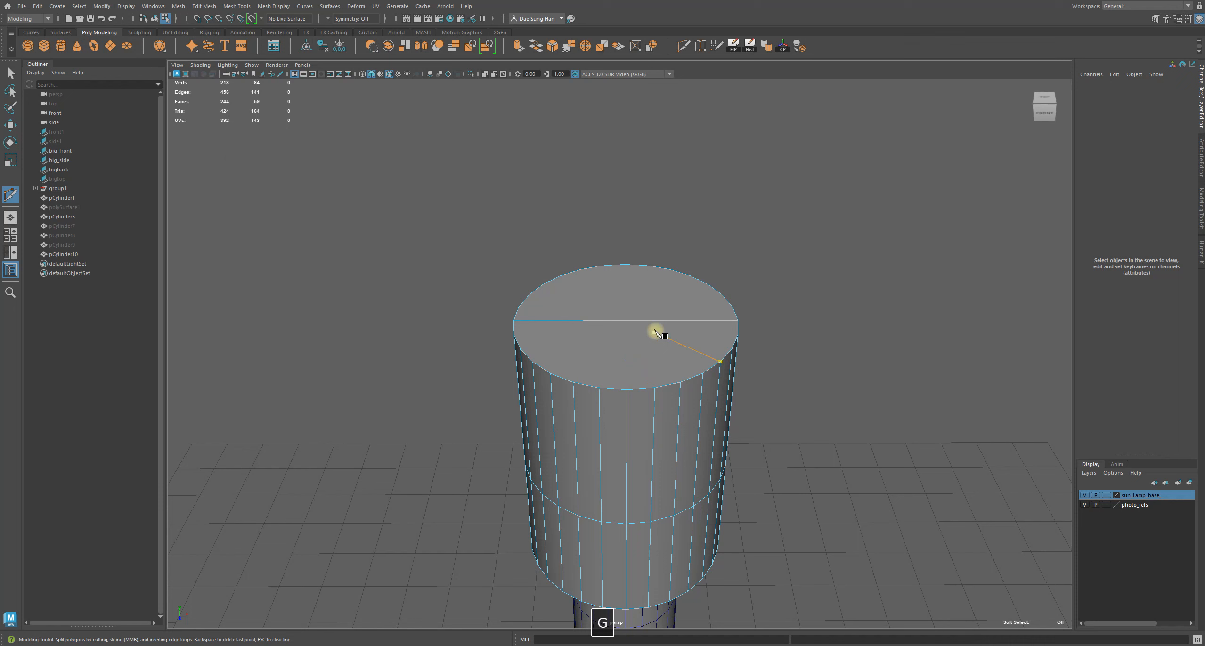
{"action": "key", "text": "space"}
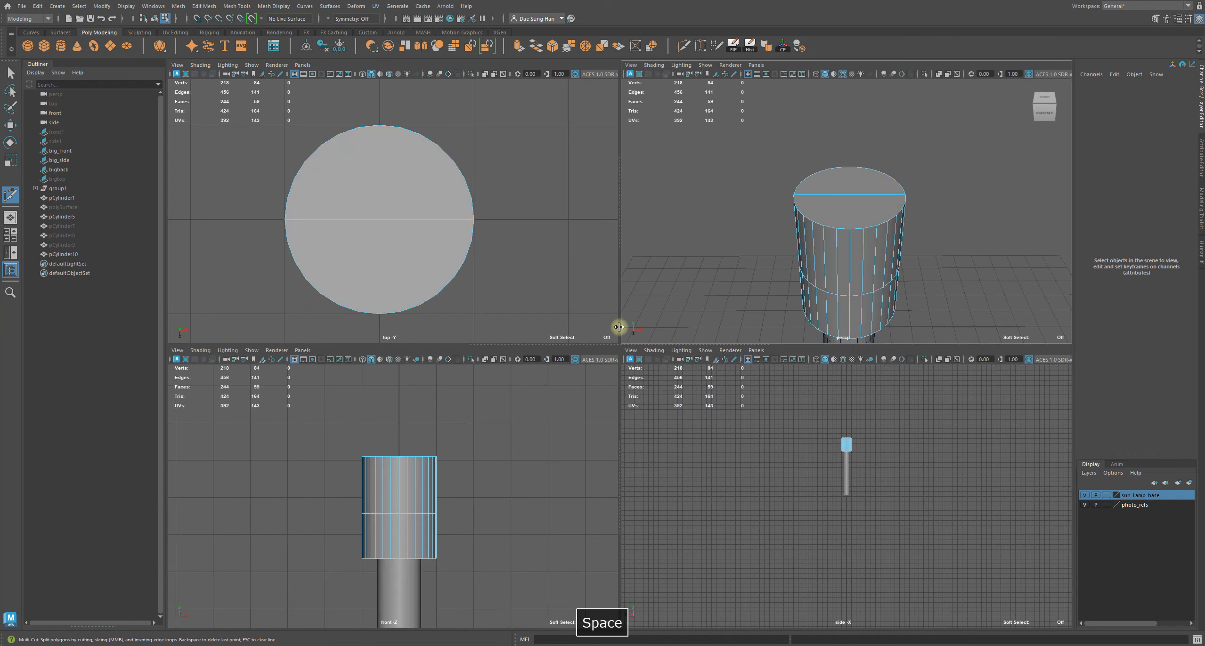
{"action": "left_click", "coordinate": [358, 127]}
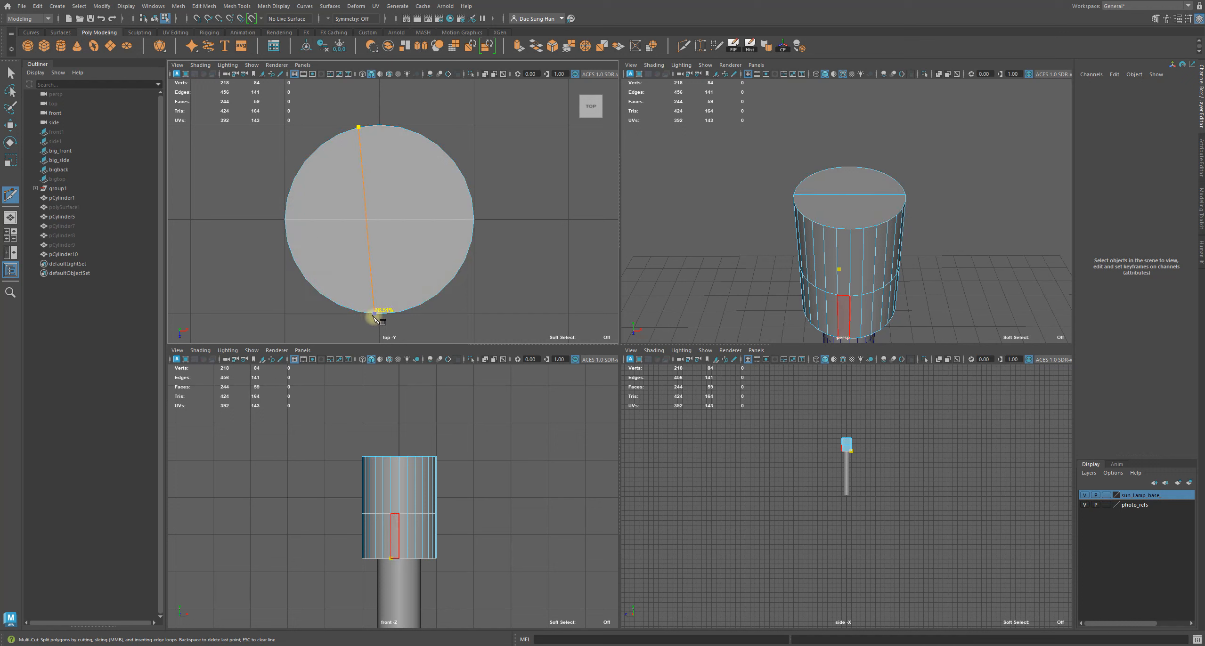
{"action": "left_click", "coordinate": [359, 311]}
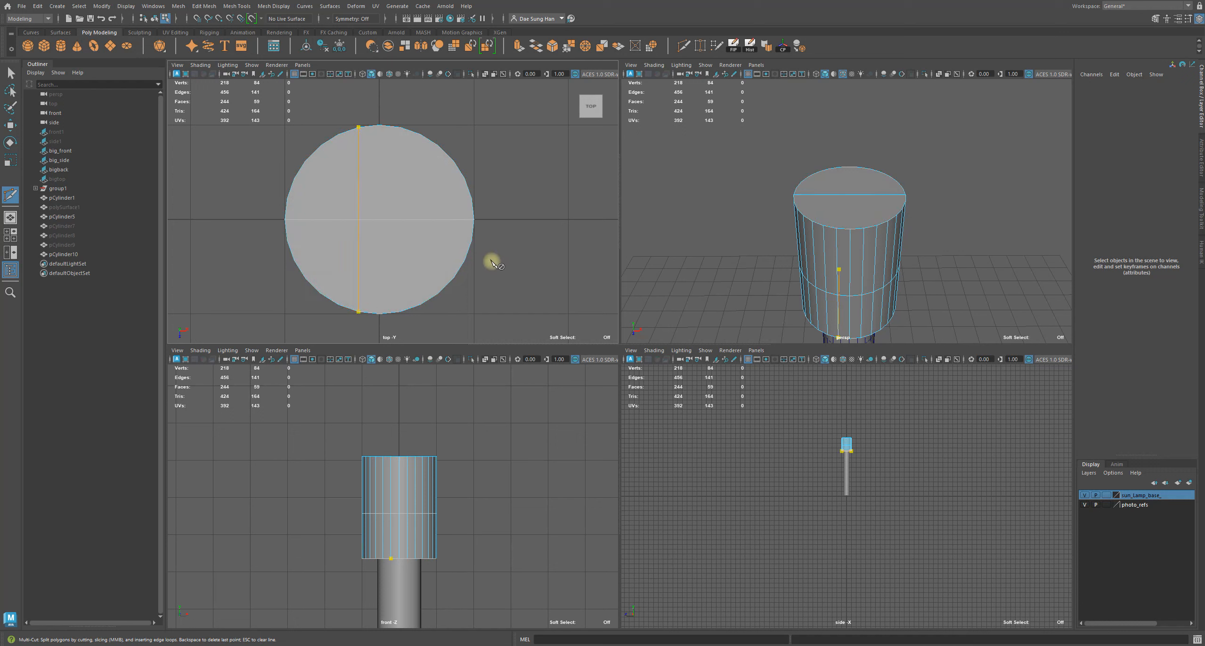
{"action": "key", "text": "g"}
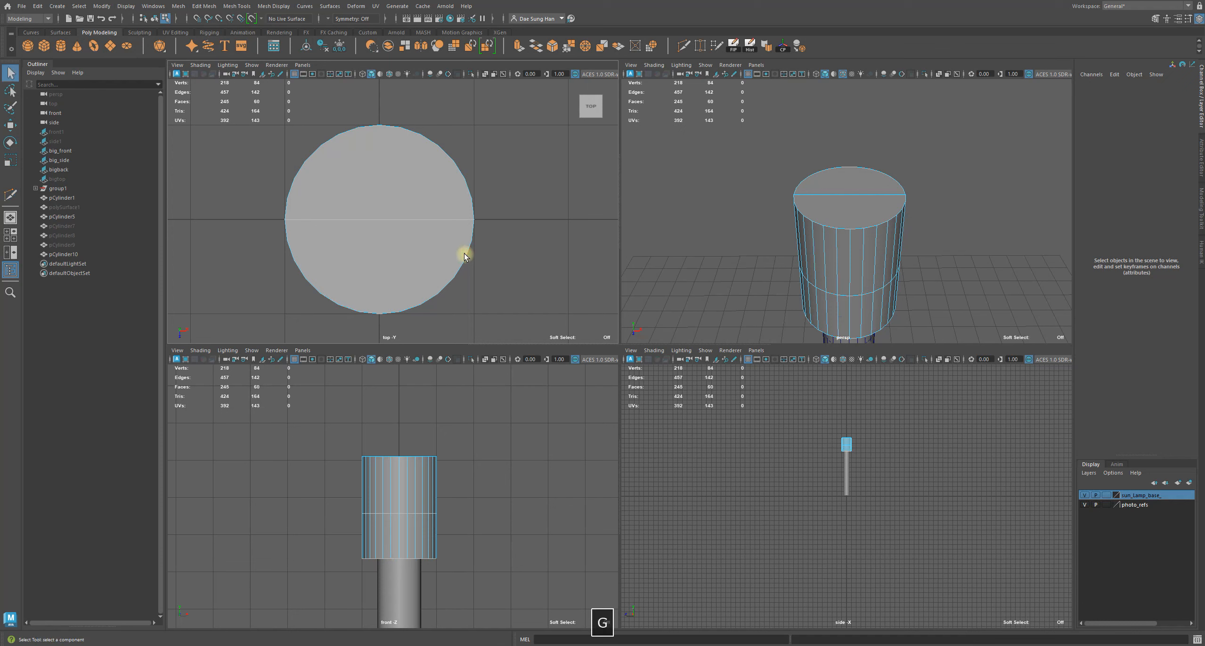
{"action": "left_click_drag", "start_coordinate": [842, 203], "coordinate": [860, 130], "text": "alt"}
{"action": "right_click_drag", "start_coordinate": [860, 131], "coordinate": [860, 231], "text": "alt"}
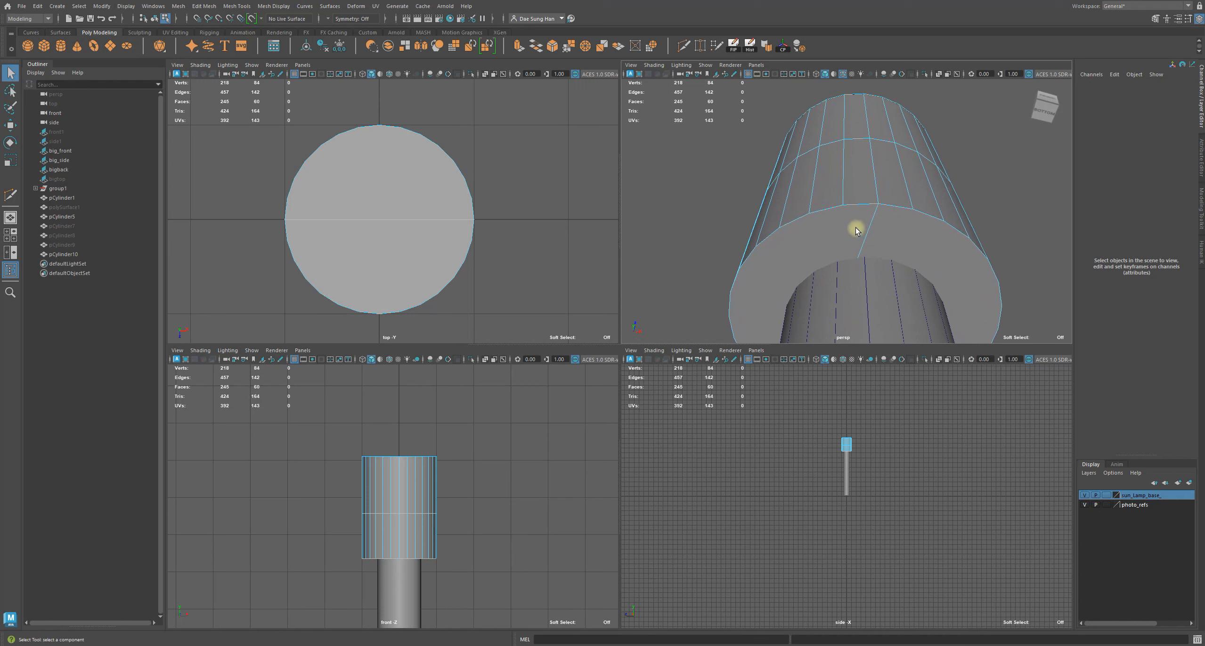
{"action": "middle_click_drag", "start_coordinate": [503, 187], "coordinate": [485, 162], "text": "alt"}
{"action": "left_click_drag", "start_coordinate": [946, 169], "coordinate": [874, 226], "text": "alt"}
{"action": "key", "text": "z"}
{"action": "key", "text": "space"}
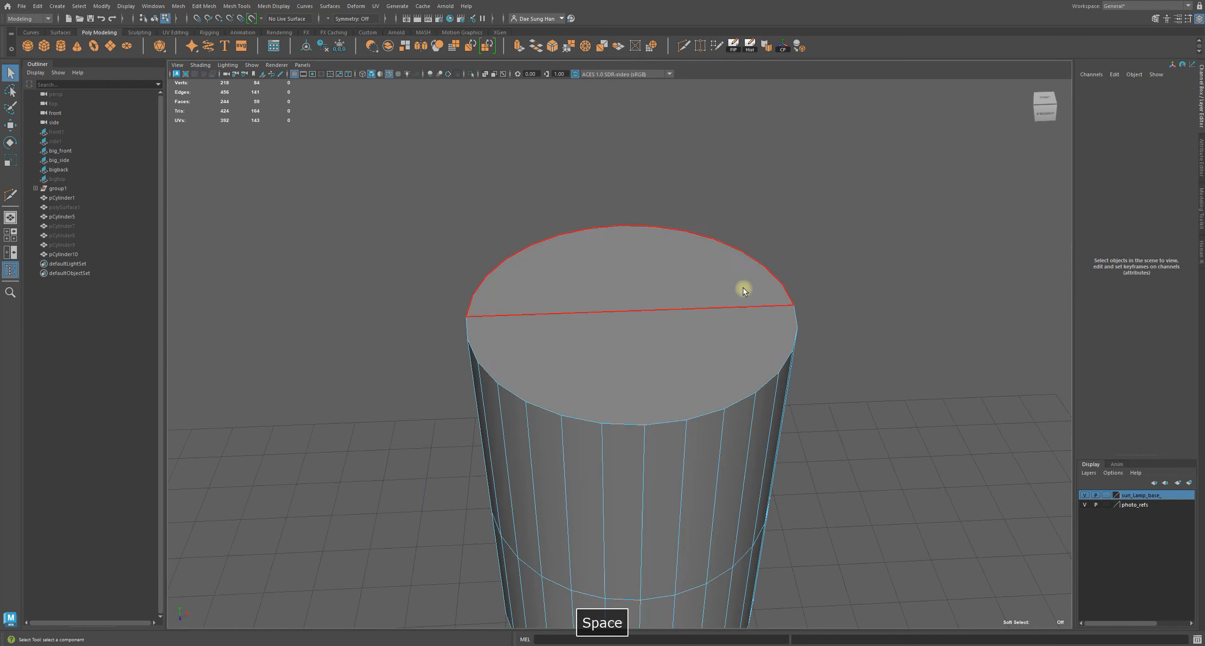
{"action": "left_click_drag", "start_coordinate": [673, 346], "coordinate": [818, 142], "text": "alt"}
{"action": "right_click", "coordinate": [808, 155], "text": "shift"}
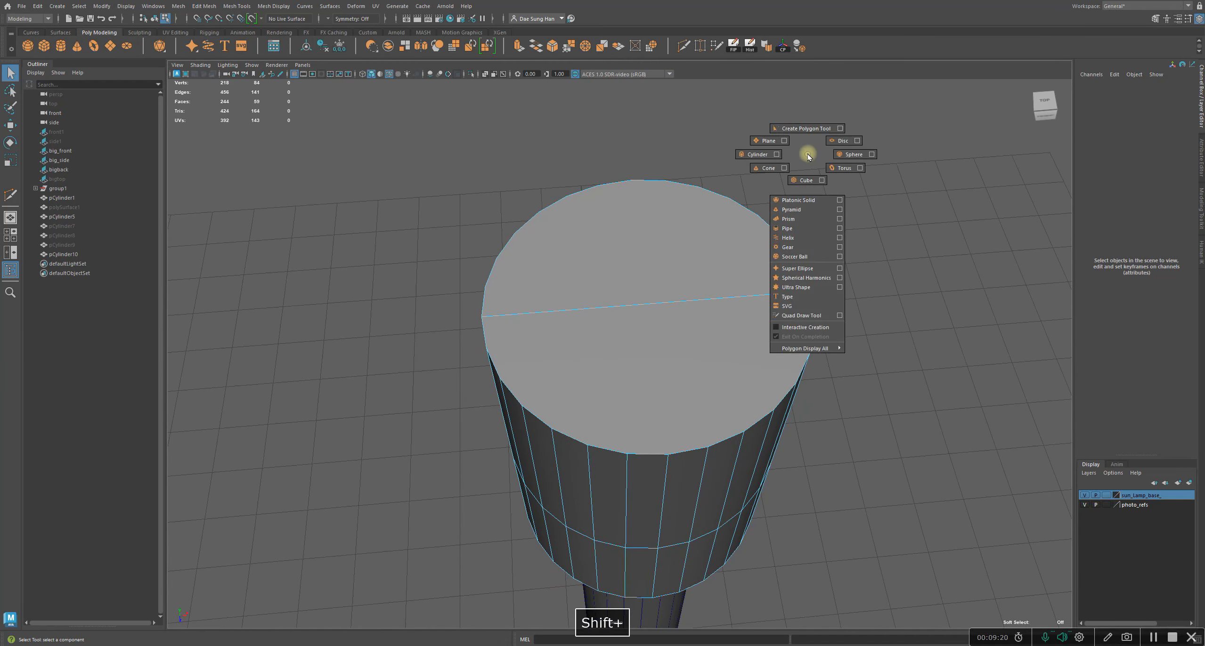
{"action": "right_click", "coordinate": [611, 237], "text": "shift"}
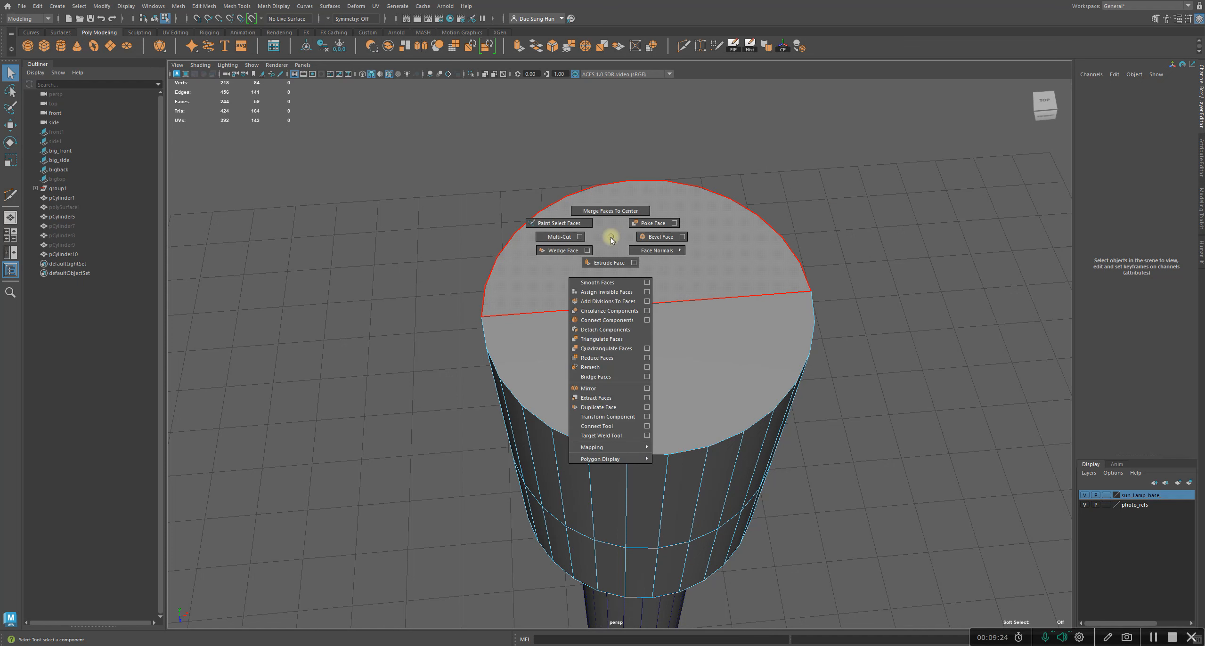
{"action": "right_click", "coordinate": [610, 237]}
{"action": "right_click", "coordinate": [610, 237], "text": "shift"}
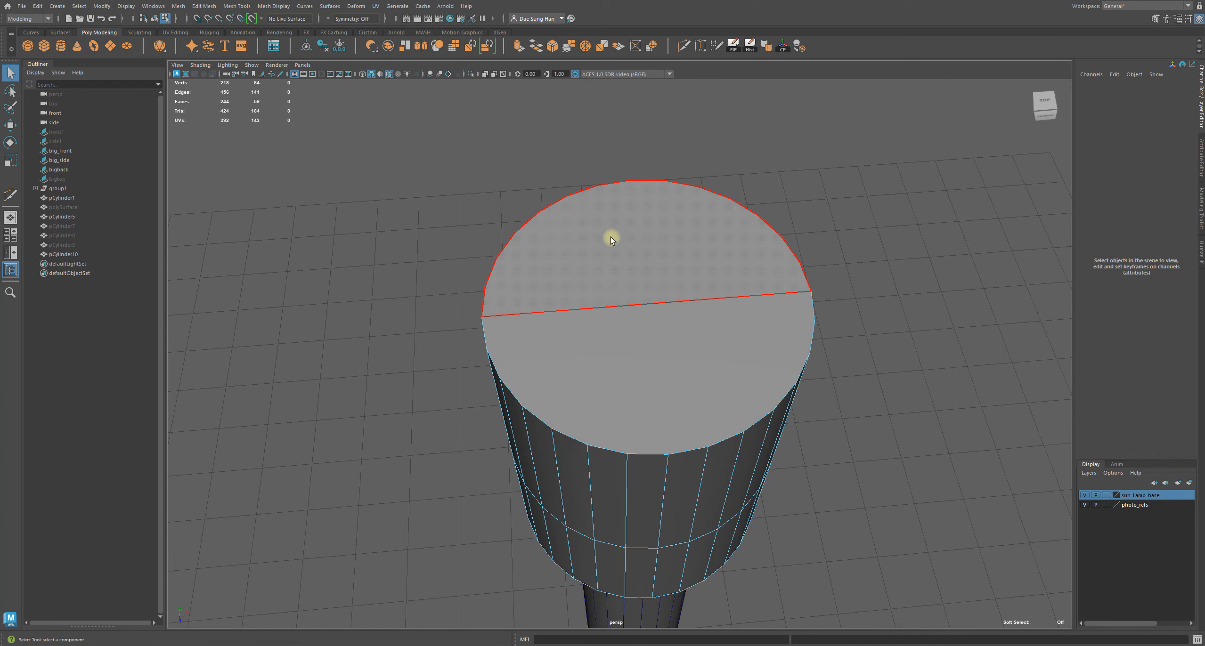
{"action": "key", "text": "w"}
{"action": "right_click_drag", "start_coordinate": [613, 271], "coordinate": [704, 188]}
{"action": "left_click_drag", "start_coordinate": [607, 260], "coordinate": [634, 242], "text": "alt"}
Multi-Cut an edge along Z across the cylinder's top cap, one rim vertex to the left of centre, joining the opposite rim vertices.
{"action": "right_click", "coordinate": [629, 230], "text": "shift"}
{"action": "right_click_drag", "start_coordinate": [629, 229], "coordinate": [577, 230], "text": "shift"}
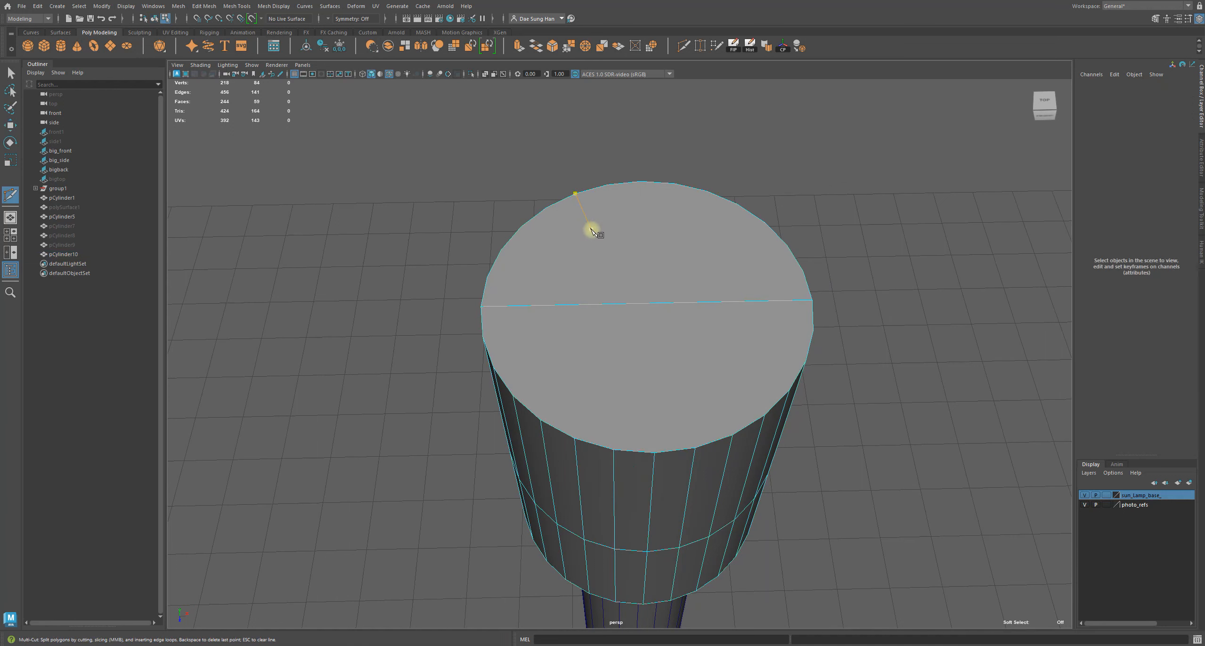
{"action": "left_click_drag", "start_coordinate": [626, 423], "coordinate": [635, 390], "text": "alt"}
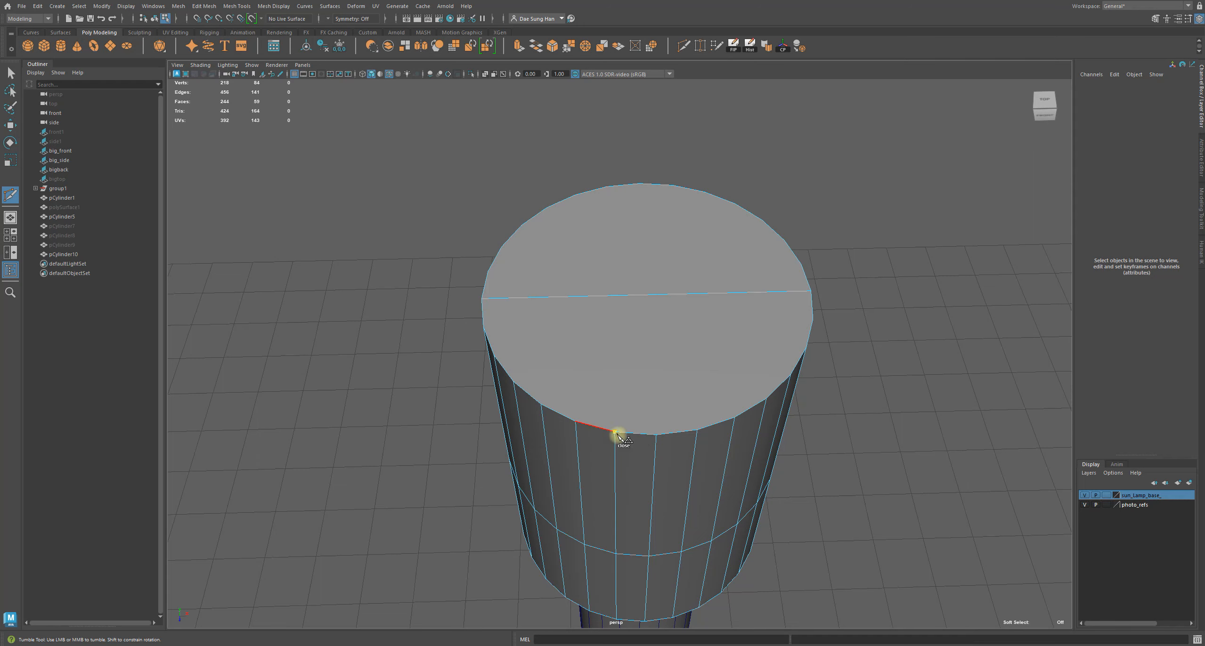
{"action": "left_click_drag", "start_coordinate": [613, 431], "coordinate": [648, 423], "text": "alt"}
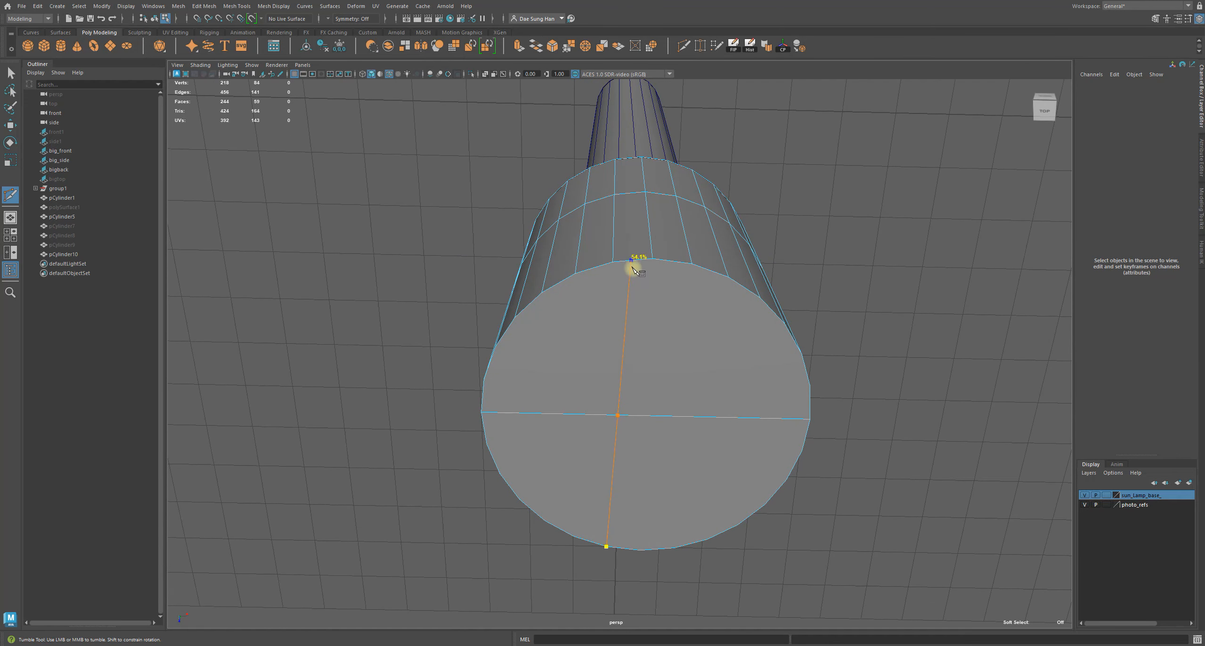
{"action": "left_click", "coordinate": [614, 264]}
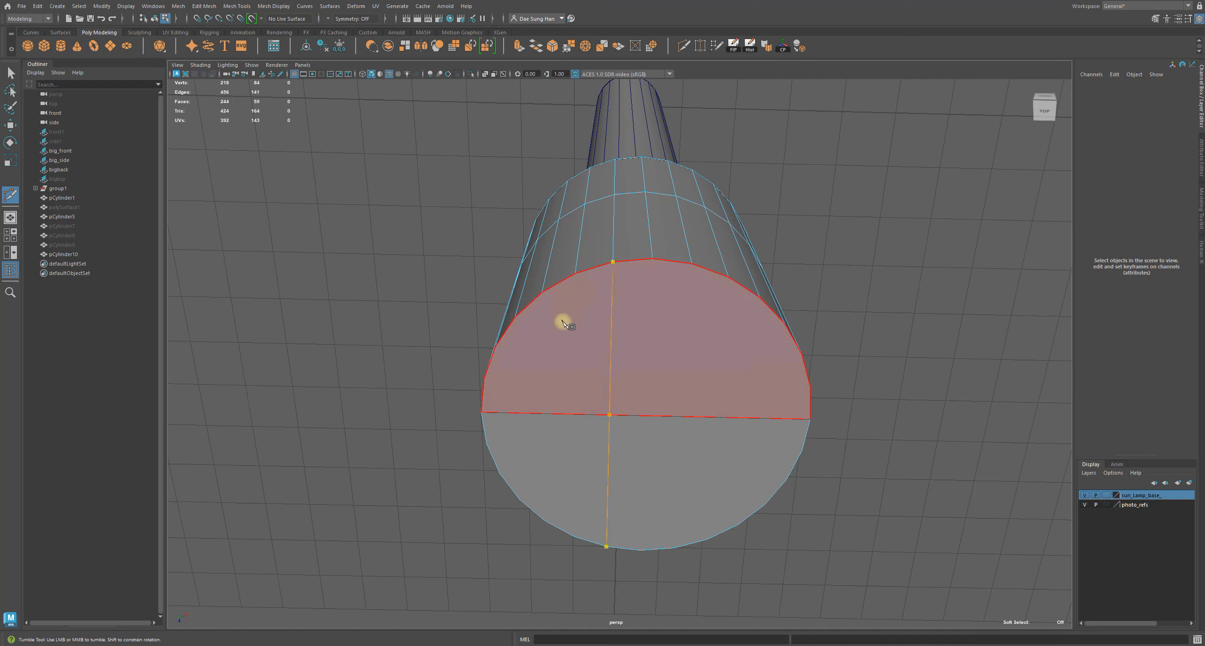
{"action": "key", "text": "Return"}
Multi-Cut a matching Z-direction edge across the top cap, one rim vertex to the right of centre, outlining the slot.
{"action": "left_click_drag", "start_coordinate": [611, 342], "coordinate": [734, 307], "text": "alt"}
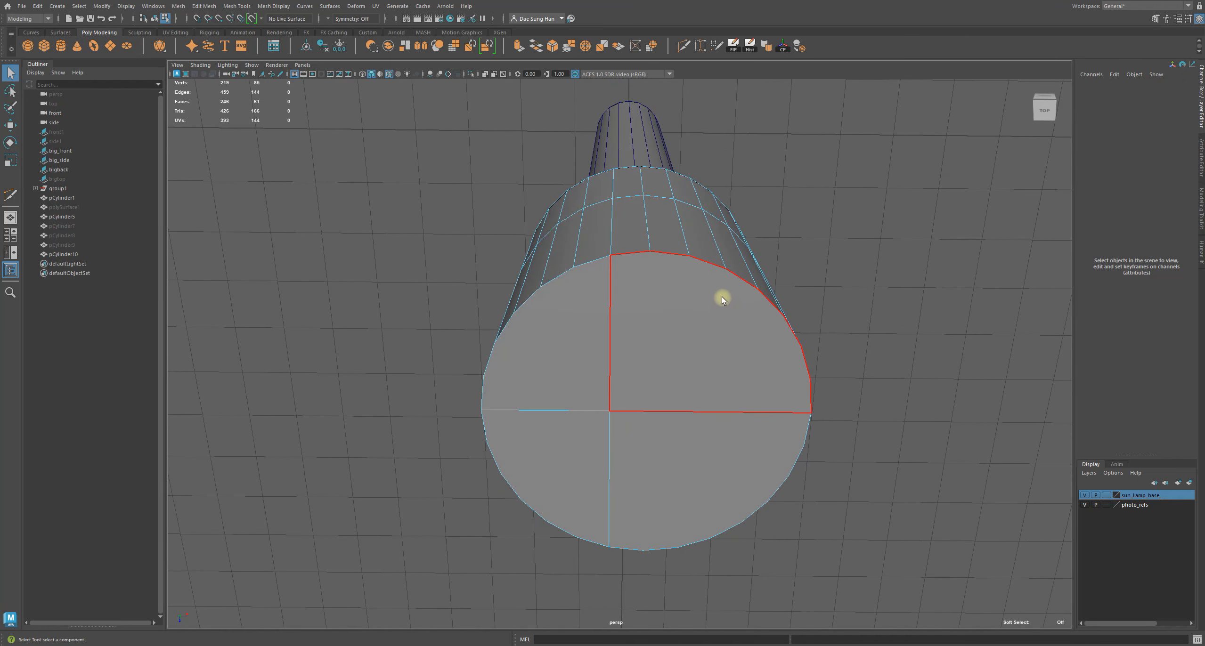
{"action": "key", "text": "g"}
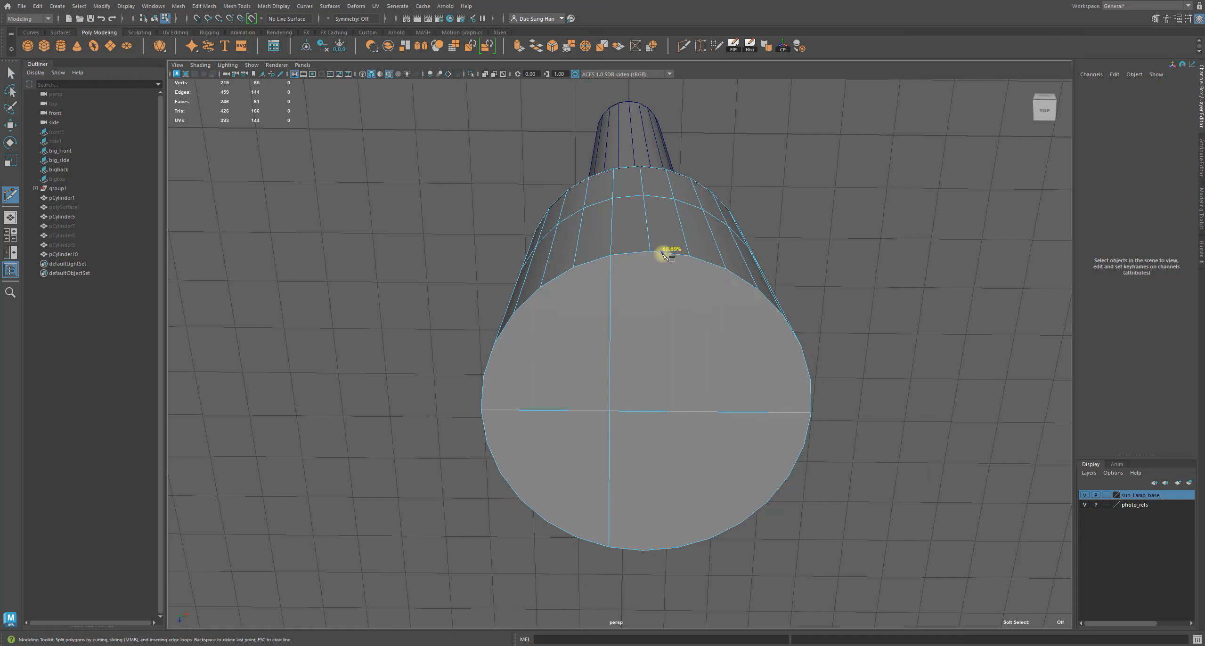
{"action": "left_click", "coordinate": [690, 256]}
{"action": "left_click_drag", "start_coordinate": [742, 354], "coordinate": [713, 331], "text": "alt"}
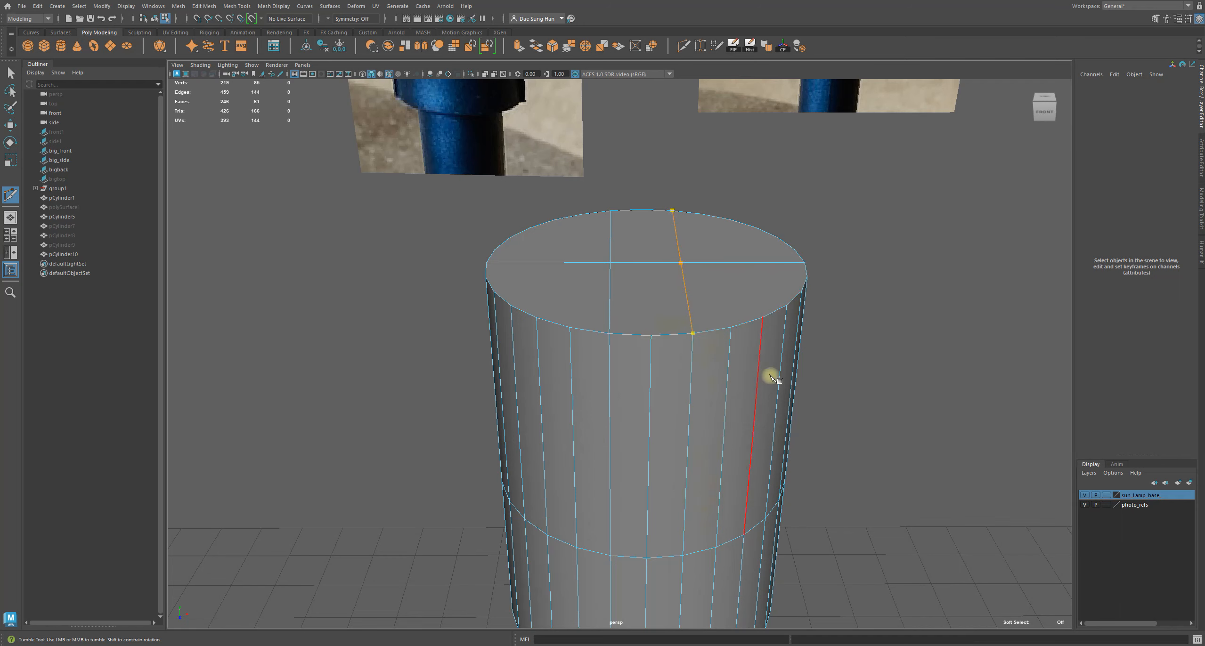
{"action": "mouse_move", "coordinate": [842, 352]}
{"action": "left_mouse_down", "text": "alt"}
{"action": "mouse_move", "coordinate": [845, 361]}
{"action": "mouse_move", "coordinate": [844, 324]}
{"action": "mouse_move", "coordinate": [852, 352]}
{"action": "mouse_move", "coordinate": [843, 347]}
{"action": "left_mouse_up", "text": "alt"}
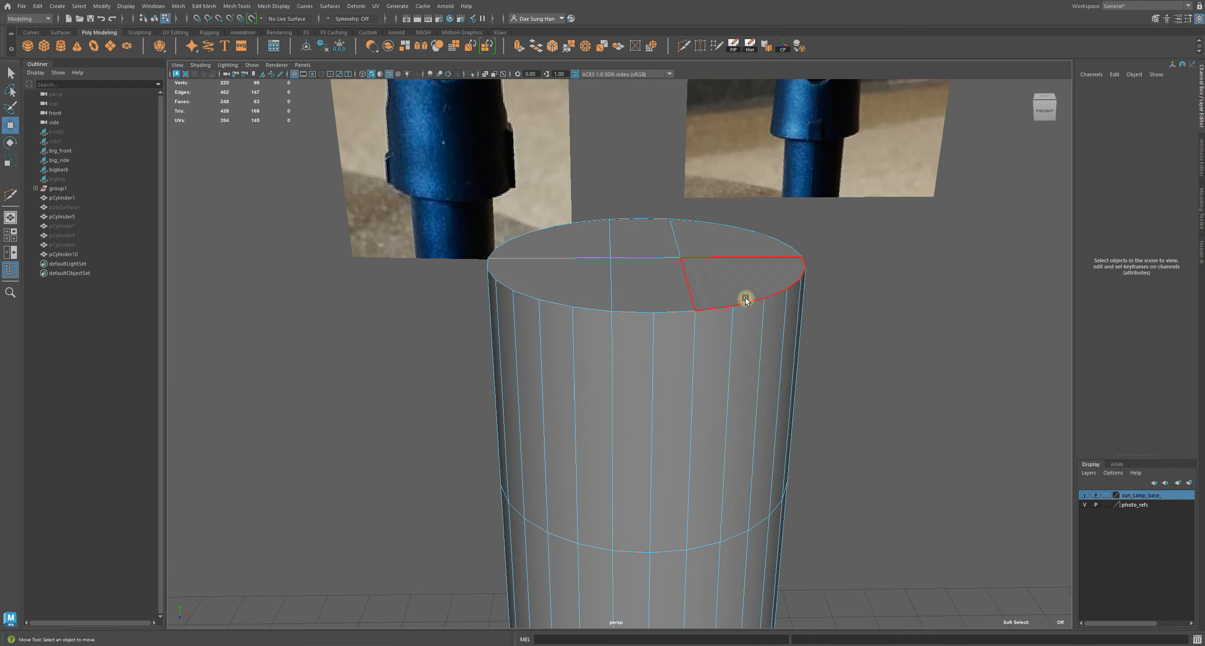
Delete the top cap faces between the two cuts and the upper wall faces beneath them to open the slot through the cylinder.
{"action": "key", "text": "w"}
{"action": "left_click", "coordinate": [662, 231]}
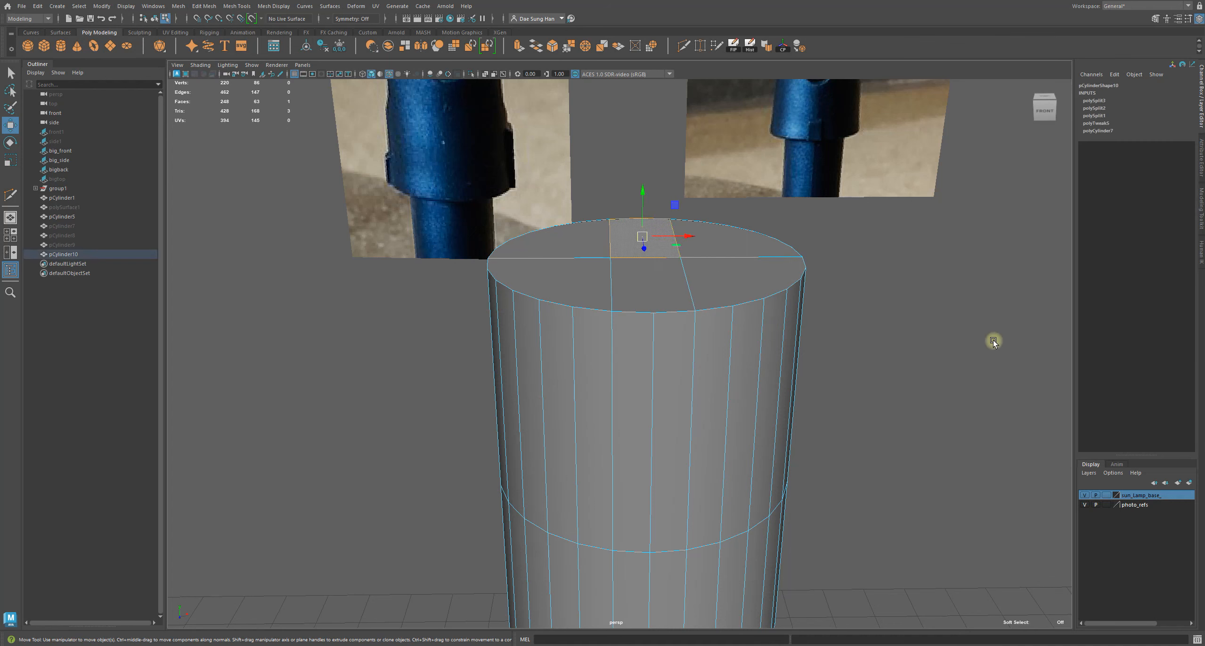
{"action": "key", "text": "BackSpace"}
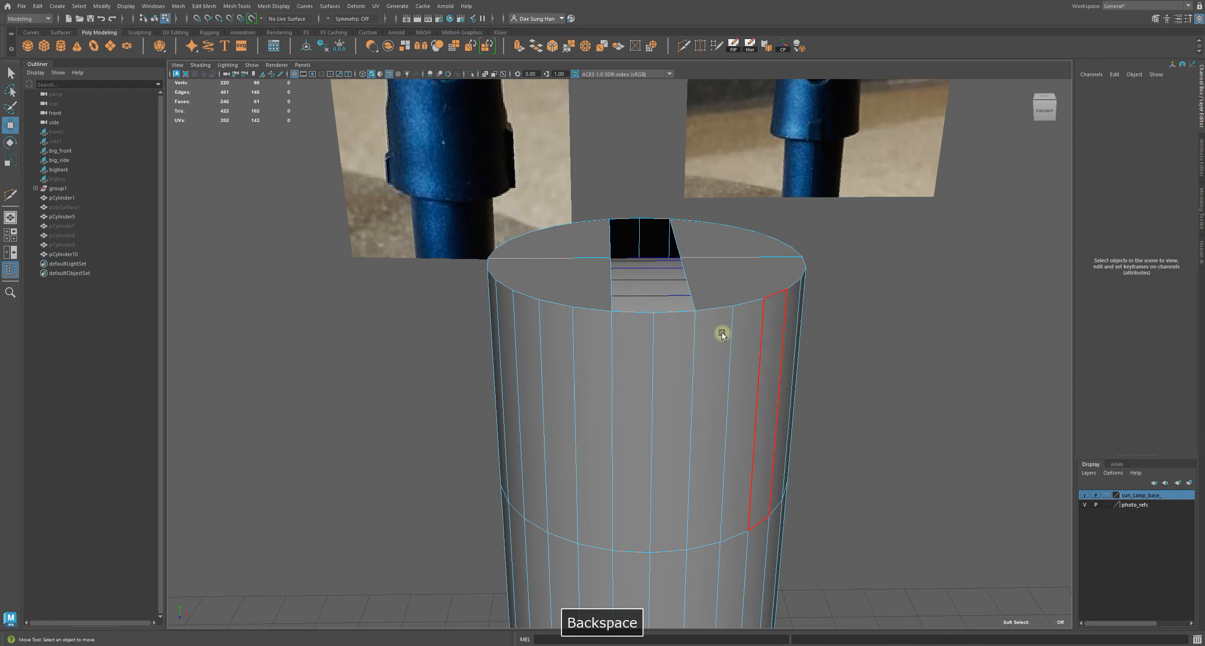
{"action": "left_click", "coordinate": [662, 336]}
{"action": "key", "text": "BackSpace"}
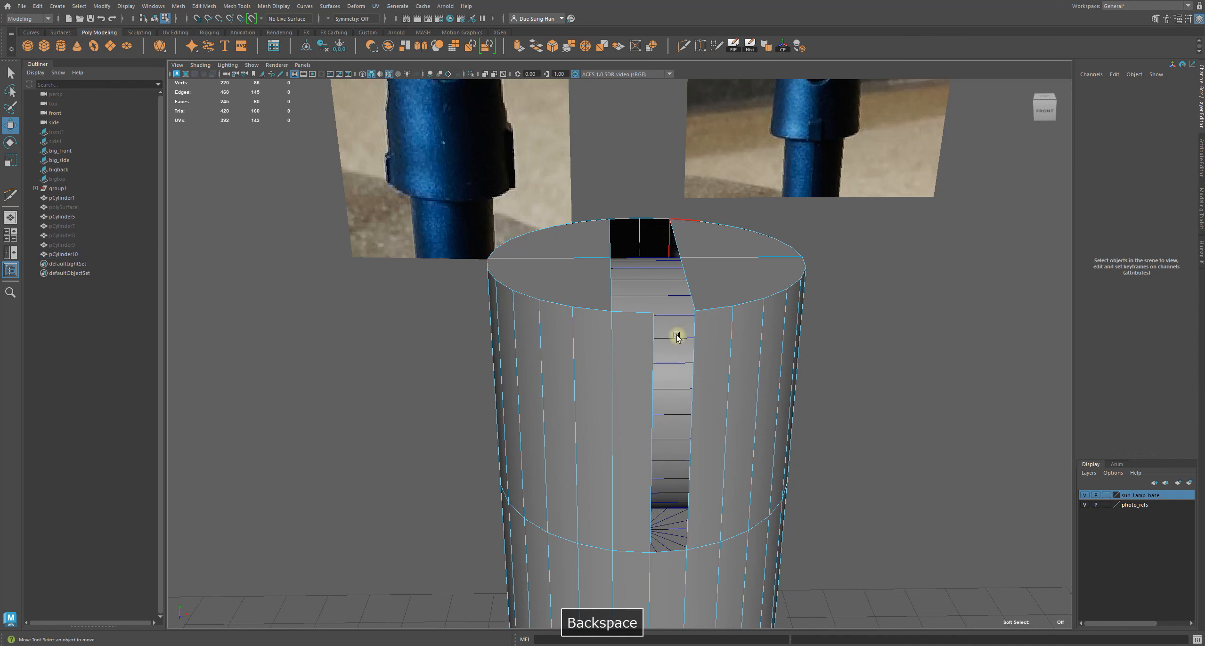
{"action": "left_click", "coordinate": [639, 353]}
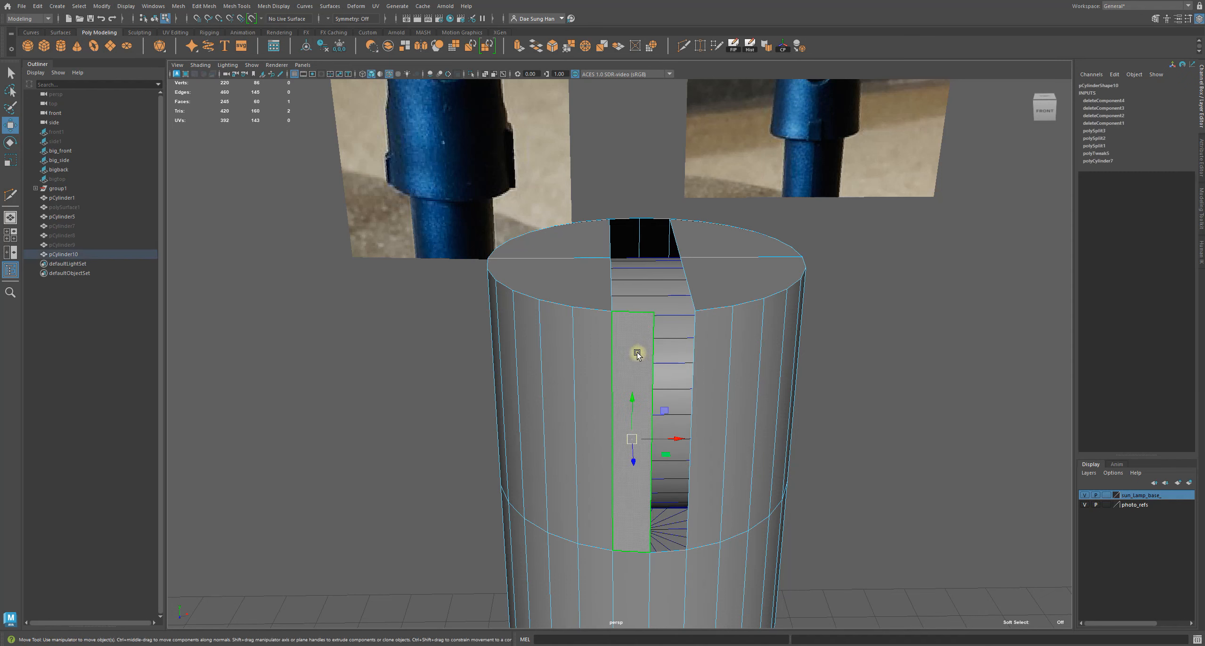
{"action": "mouse_move", "coordinate": [596, 370]}
{"action": "left_mouse_down", "text": "alt"}
{"action": "mouse_move", "coordinate": [742, 360]}
{"action": "mouse_move", "coordinate": [838, 334]}
{"action": "mouse_move", "coordinate": [837, 288]}
{"action": "mouse_move", "coordinate": [649, 376]}
{"action": "mouse_move", "coordinate": [604, 365]}
{"action": "left_mouse_up", "text": "alt"}
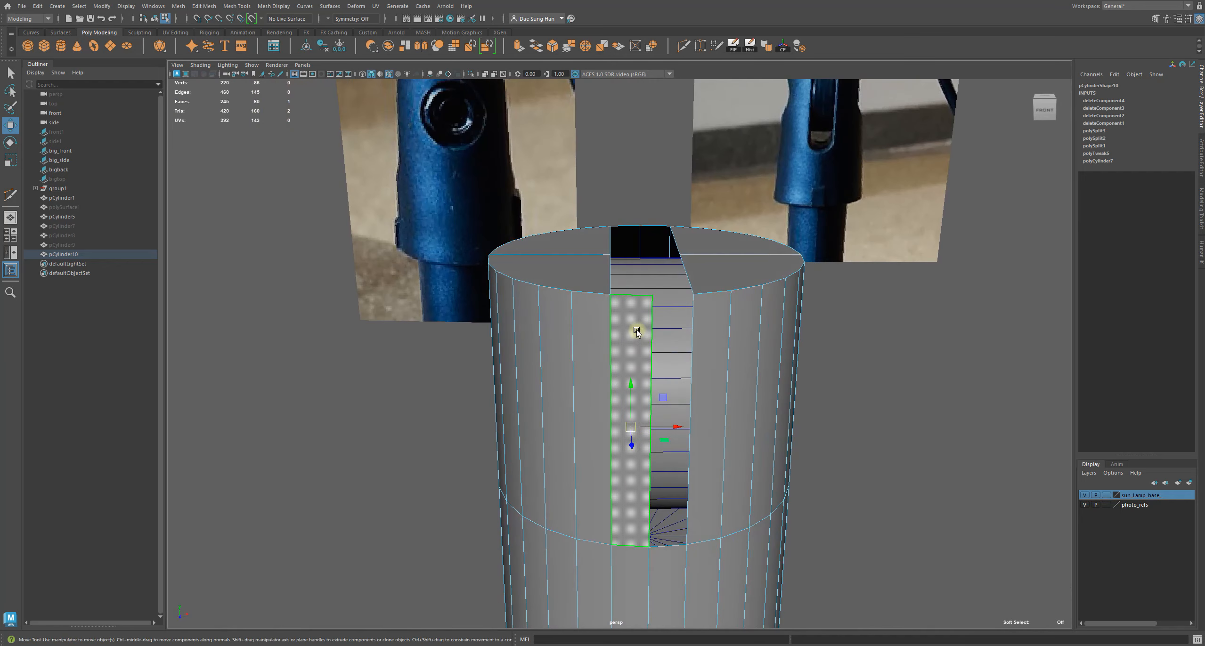
{"action": "key", "text": "Delete"}
{"action": "key", "text": "Delete"}
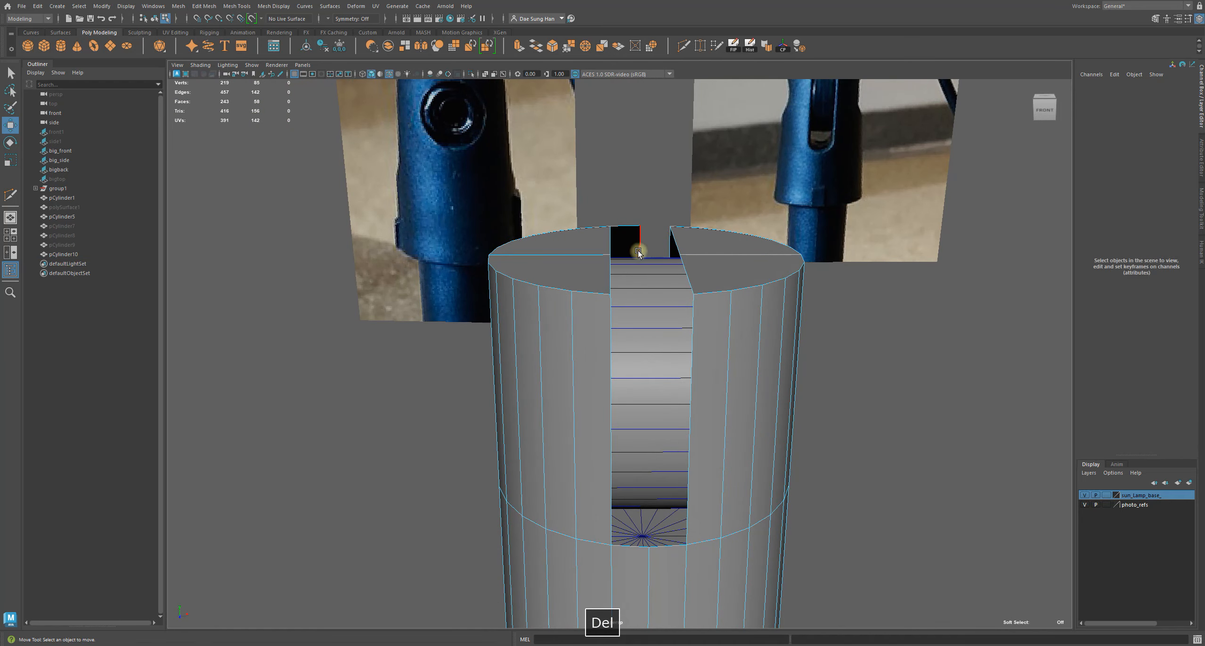
Examine the slotted cylinder from several sides and compare its slot with the reference photos.
{"action": "left_click_drag", "start_coordinate": [913, 392], "coordinate": [699, 324], "text": "alt"}
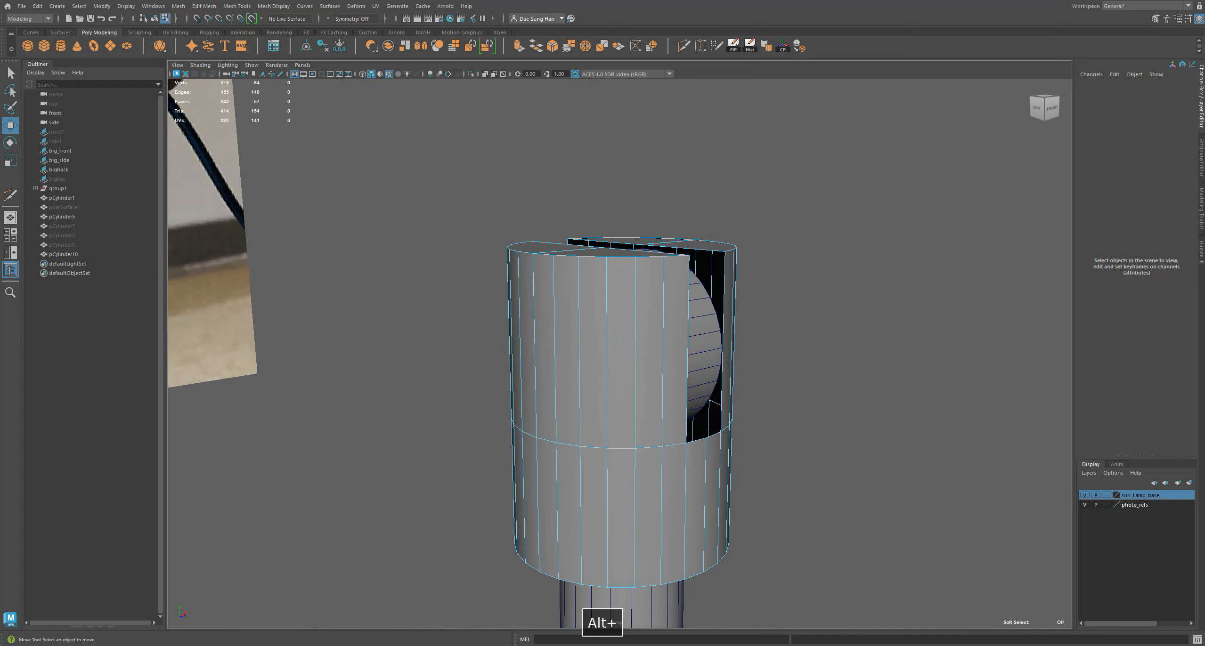
{"action": "mouse_move", "coordinate": [575, 351]}
{"action": "left_mouse_down", "text": "alt"}
{"action": "mouse_move", "coordinate": [518, 348]}
{"action": "mouse_move", "coordinate": [557, 345]}
{"action": "left_mouse_up", "text": "alt"}
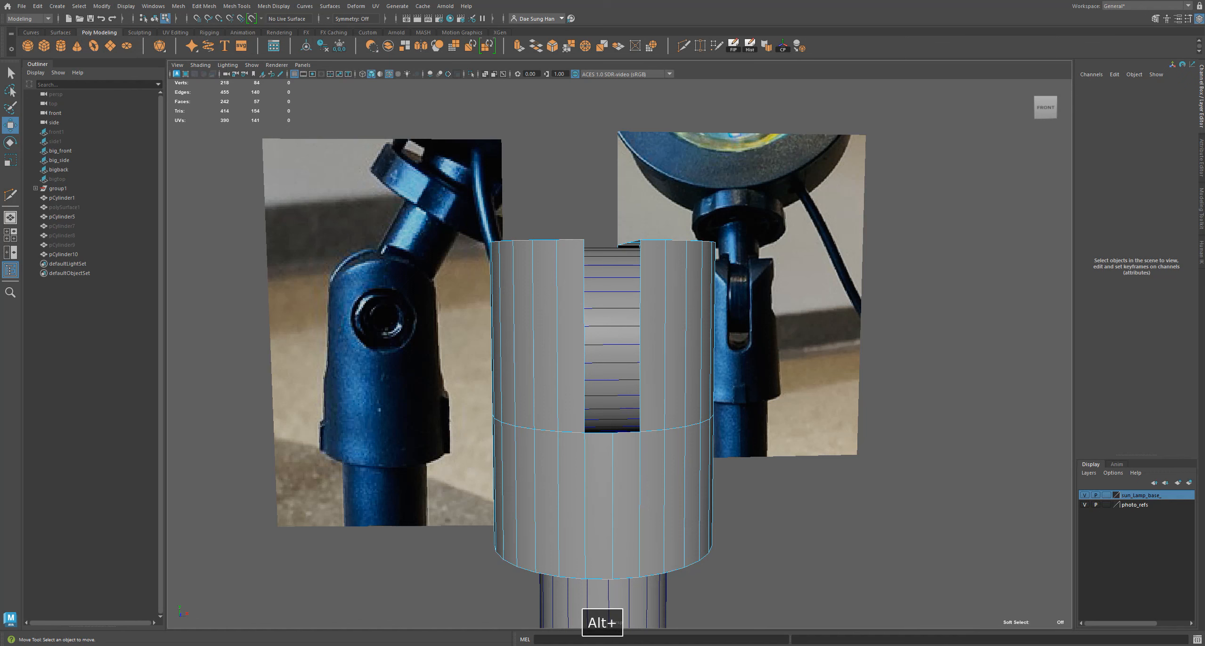
{"action": "left_click_drag", "start_coordinate": [716, 387], "coordinate": [573, 272], "text": "alt"}
{"action": "right_click", "coordinate": [572, 272]}
{"action": "right_click_drag", "start_coordinate": [573, 272], "coordinate": [528, 270]}
{"action": "mouse_move", "coordinate": [572, 291]}
{"action": "left_mouse_down", "text": "alt"}
{"action": "mouse_move", "coordinate": [586, 289]}
{"action": "mouse_move", "coordinate": [557, 279]}
{"action": "left_mouse_up", "text": "alt"}
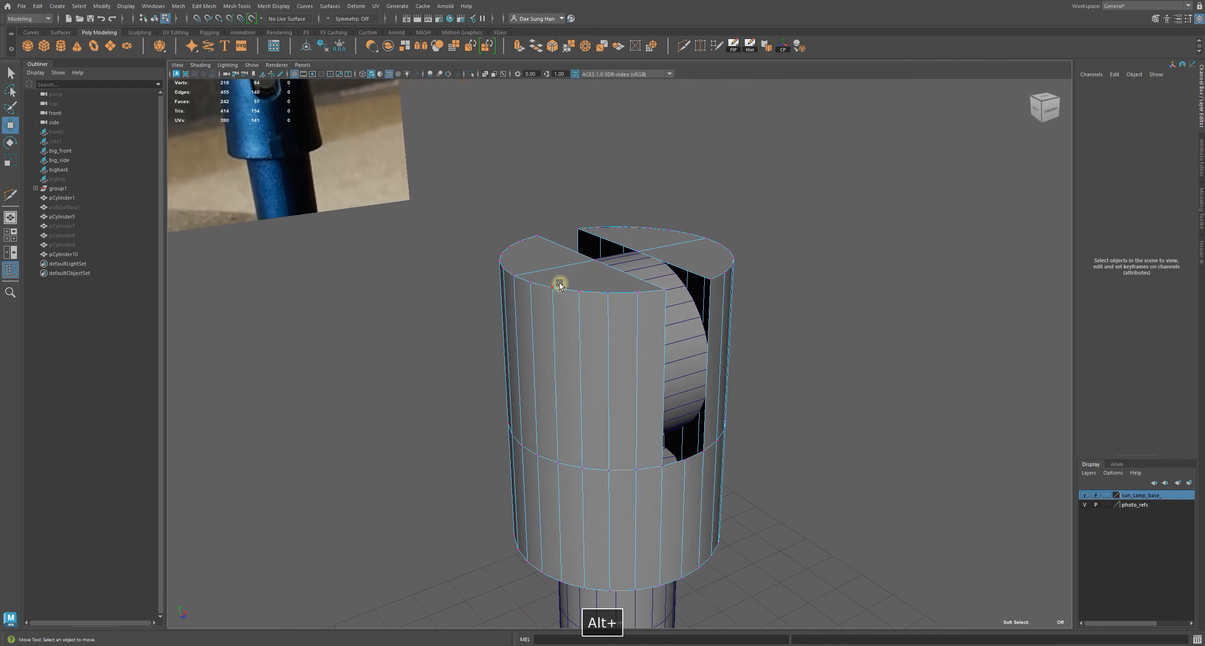
{"action": "left_click_drag", "start_coordinate": [684, 316], "coordinate": [529, 279]}
{"action": "right_click_drag", "start_coordinate": [530, 280], "coordinate": [565, 200]}
{"action": "key", "text": "w"}
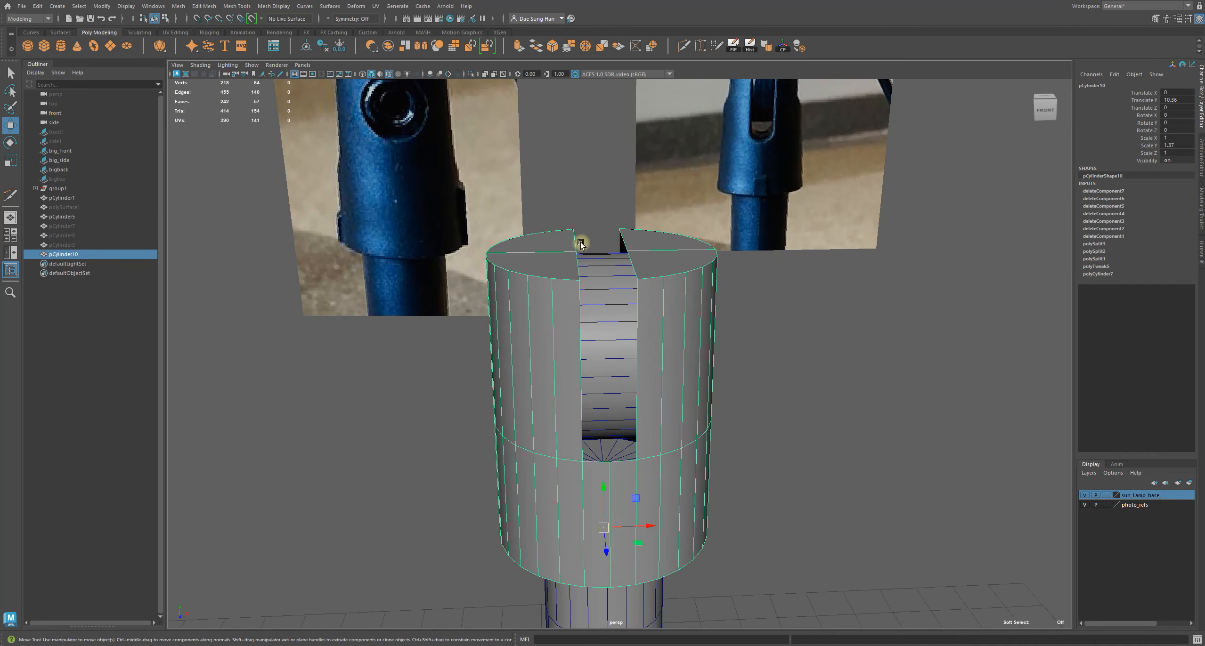
Hide the neck pole beneath the slotted cylinder to expose its bottom cap.
{"action": "mouse_move", "coordinate": [577, 241]}
{"action": "left_mouse_down", "text": "alt"}
{"action": "mouse_move", "coordinate": [562, 274]}
{"action": "mouse_move", "coordinate": [572, 191]}
{"action": "mouse_move", "coordinate": [546, 352]}
{"action": "mouse_move", "coordinate": [557, 232]}
{"action": "left_mouse_up", "text": "alt"}
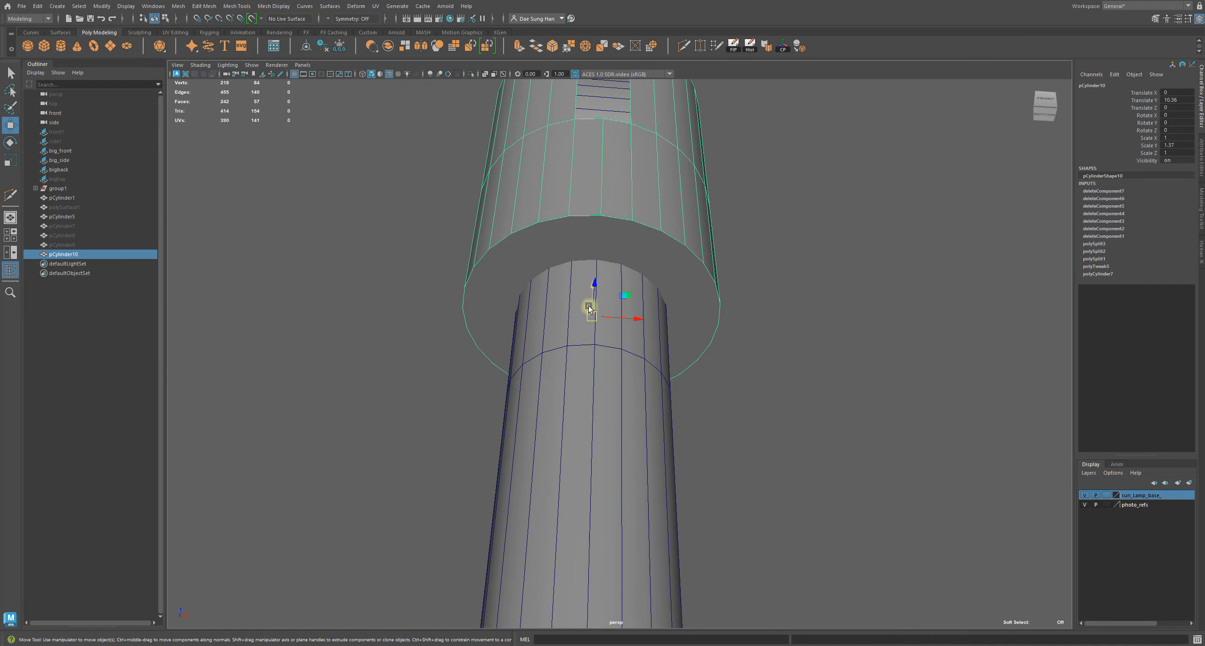
{"action": "left_click", "coordinate": [565, 418]}
{"action": "key", "text": "h"}
{"action": "left_click", "coordinate": [546, 259]}
{"action": "left_click_drag", "start_coordinate": [547, 258], "coordinate": [495, 242], "text": "alt"}
Multi-Cut an edge along Z through the centre of the bottom cap, joining the opposite rim vertices.
{"action": "right_click_drag", "start_coordinate": [548, 191], "coordinate": [490, 197], "text": "shift"}
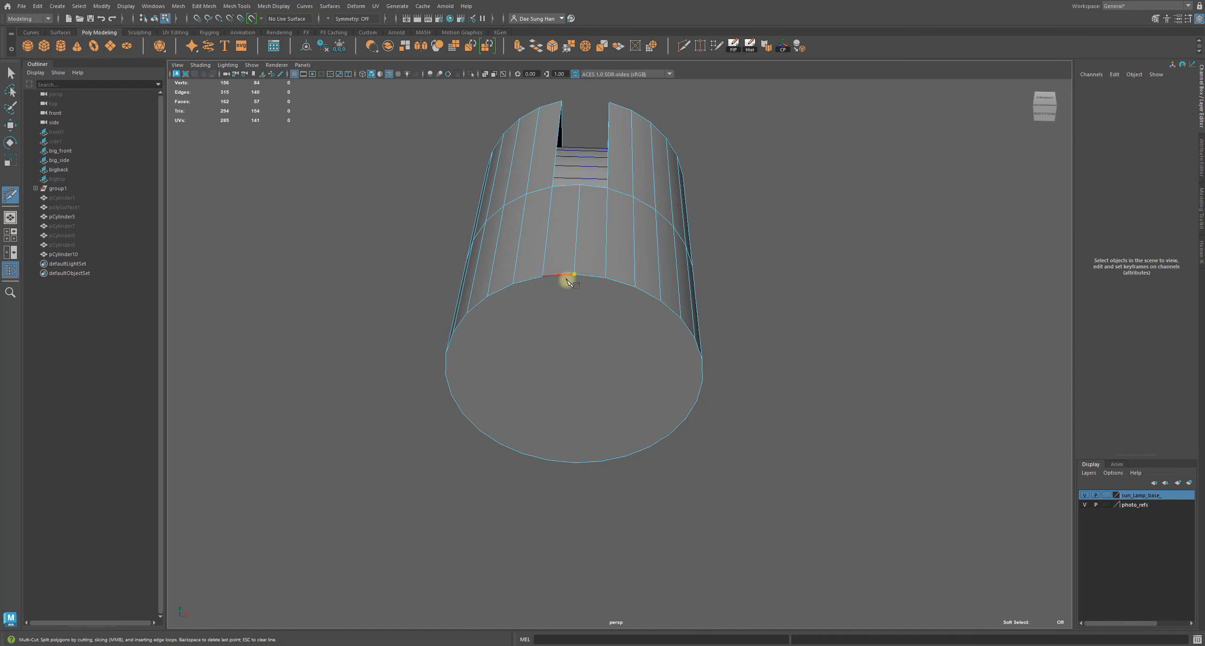
{"action": "left_click_drag", "start_coordinate": [571, 278], "coordinate": [576, 340], "text": "alt"}
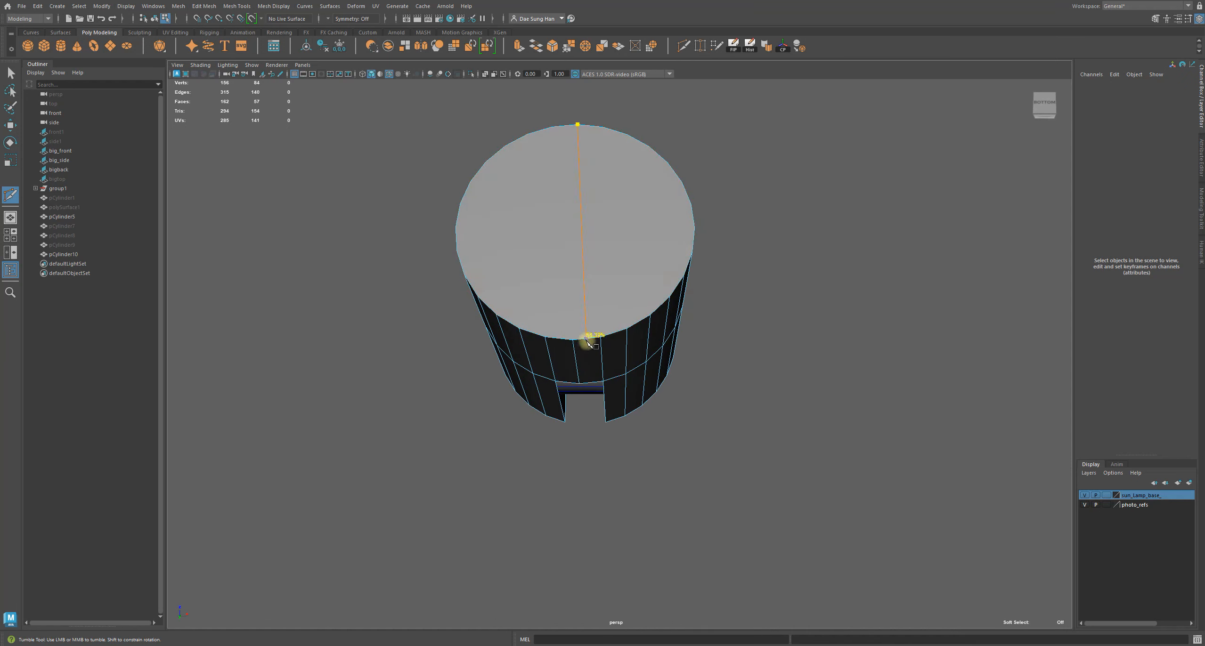
{"action": "key", "text": "w"}
{"action": "left_click_drag", "start_coordinate": [684, 300], "coordinate": [511, 278], "text": "alt"}
Multi-Cut a second edge along X through the centre of the bottom cap, dividing it into quarters.
{"action": "key", "text": "y"}
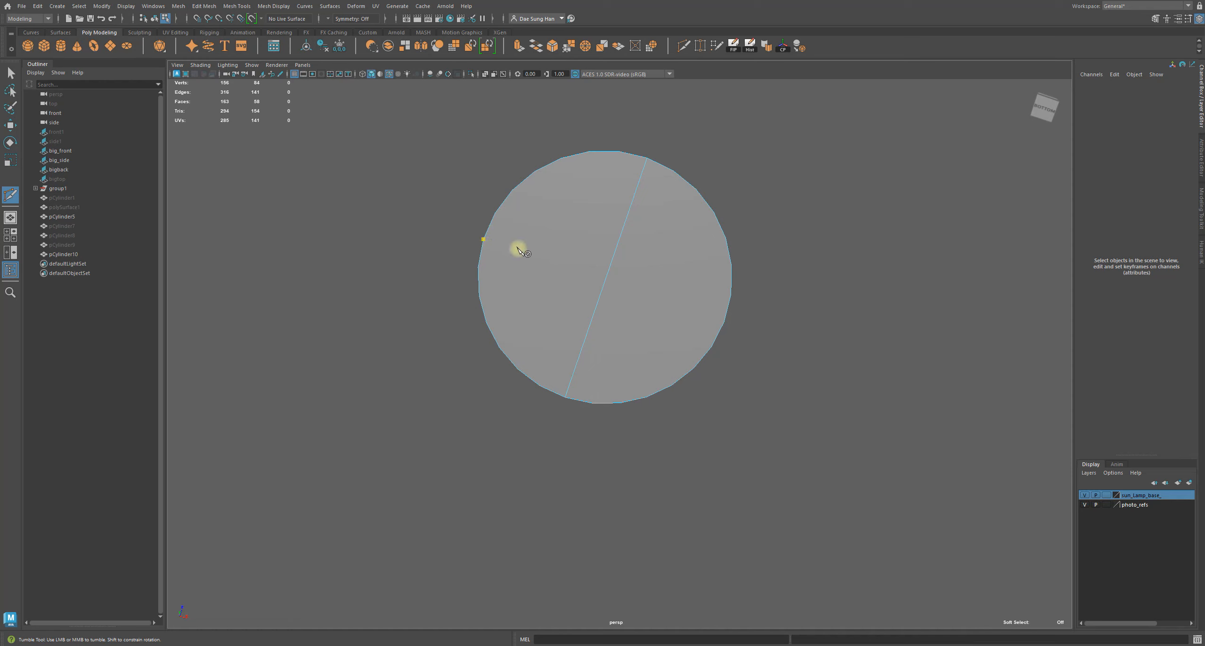
{"action": "left_click_drag", "start_coordinate": [518, 250], "coordinate": [549, 266], "text": "alt"}
{"action": "right_click_drag", "start_coordinate": [549, 266], "coordinate": [586, 269], "text": "alt"}
{"action": "left_click_drag", "start_coordinate": [527, 249], "coordinate": [476, 223], "text": "alt"}
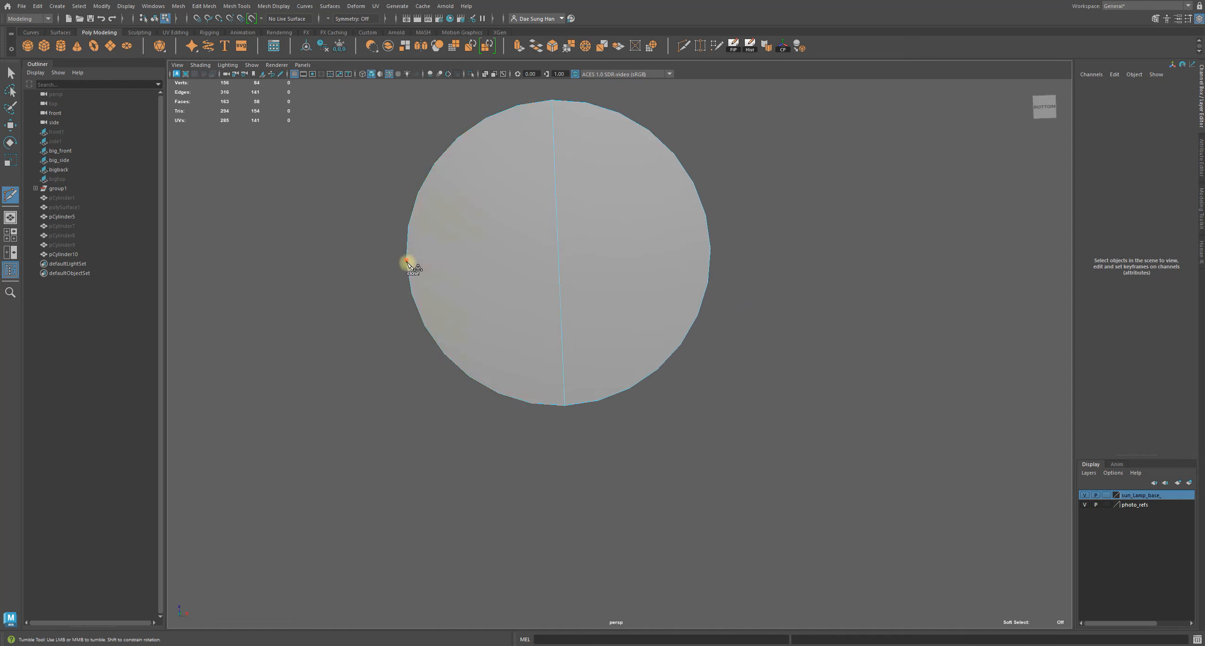
{"action": "mouse_move", "coordinate": [658, 262]}
{"action": "left_mouse_down", "text": "alt"}
{"action": "mouse_move", "coordinate": [652, 277]}
{"action": "mouse_move", "coordinate": [646, 269]}
{"action": "mouse_move", "coordinate": [681, 261]}
{"action": "mouse_move", "coordinate": [639, 271]}
{"action": "left_mouse_up", "text": "alt"}
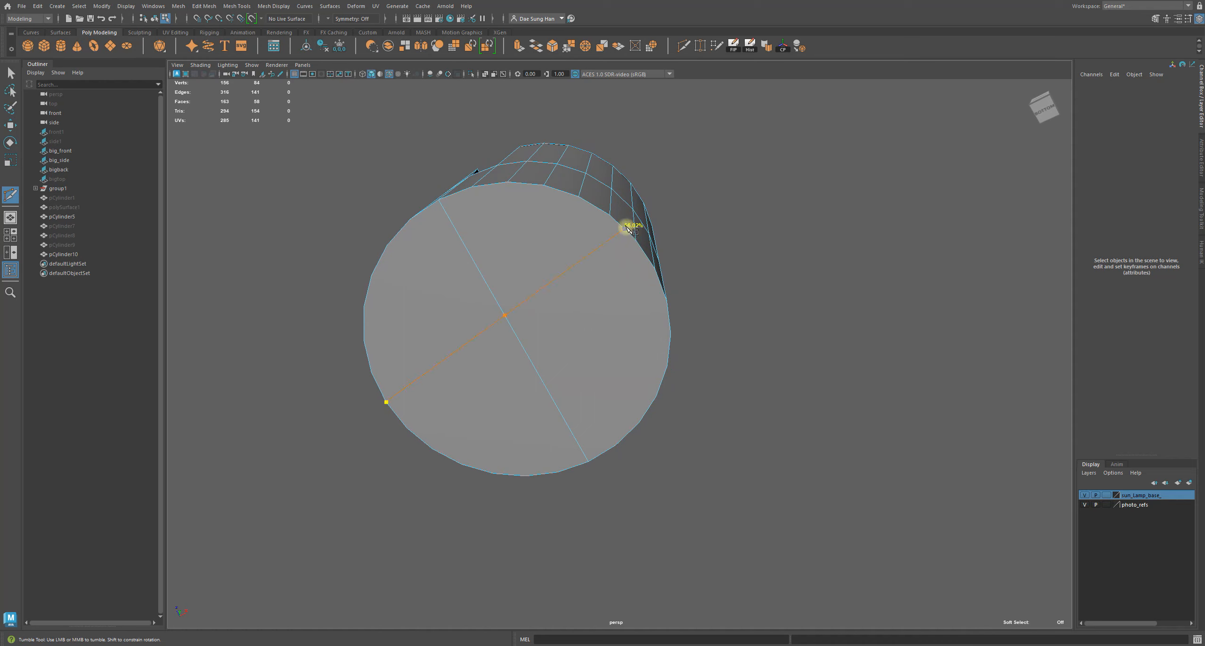
{"action": "left_click_drag", "start_coordinate": [646, 246], "coordinate": [682, 276], "text": "alt"}
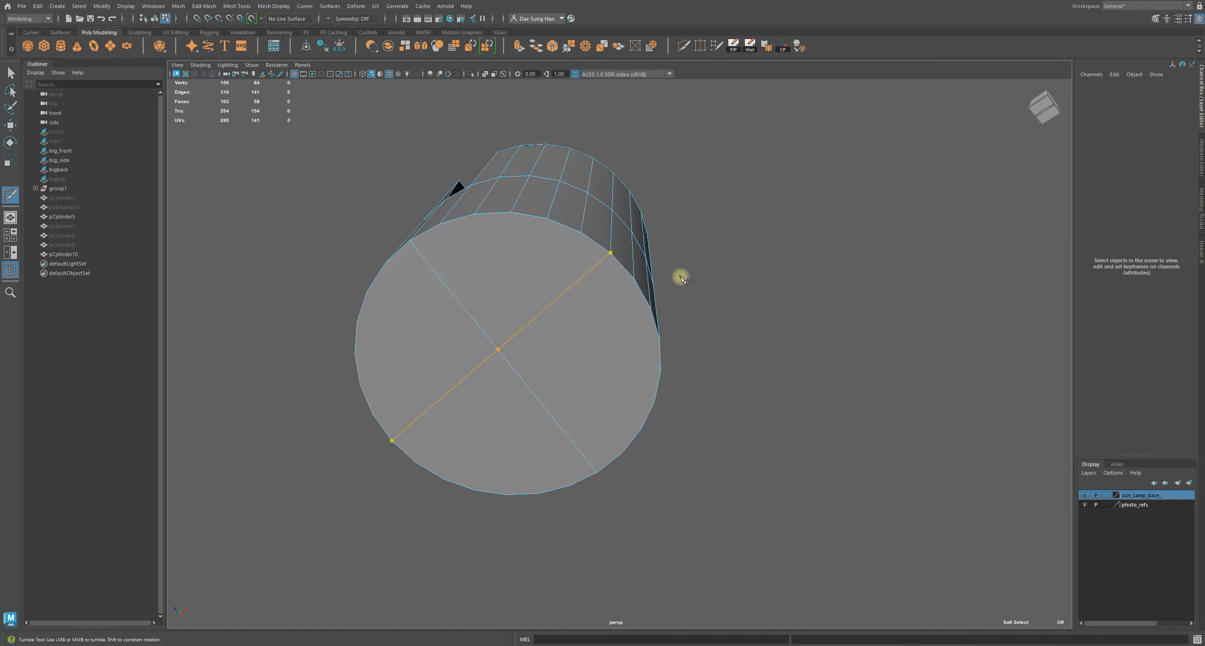
{"action": "key", "text": "BackSpace"}
{"action": "left_click_drag", "start_coordinate": [640, 287], "coordinate": [726, 261], "text": "alt"}
{"action": "key", "text": "Return"}
{"action": "key", "text": "w"}
Delete all cap and wall faces in the back-left quarter of the slotted cylinder, as seen in the top view.
{"action": "left_click_drag", "start_coordinate": [457, 234], "coordinate": [668, 345], "text": "alt"}
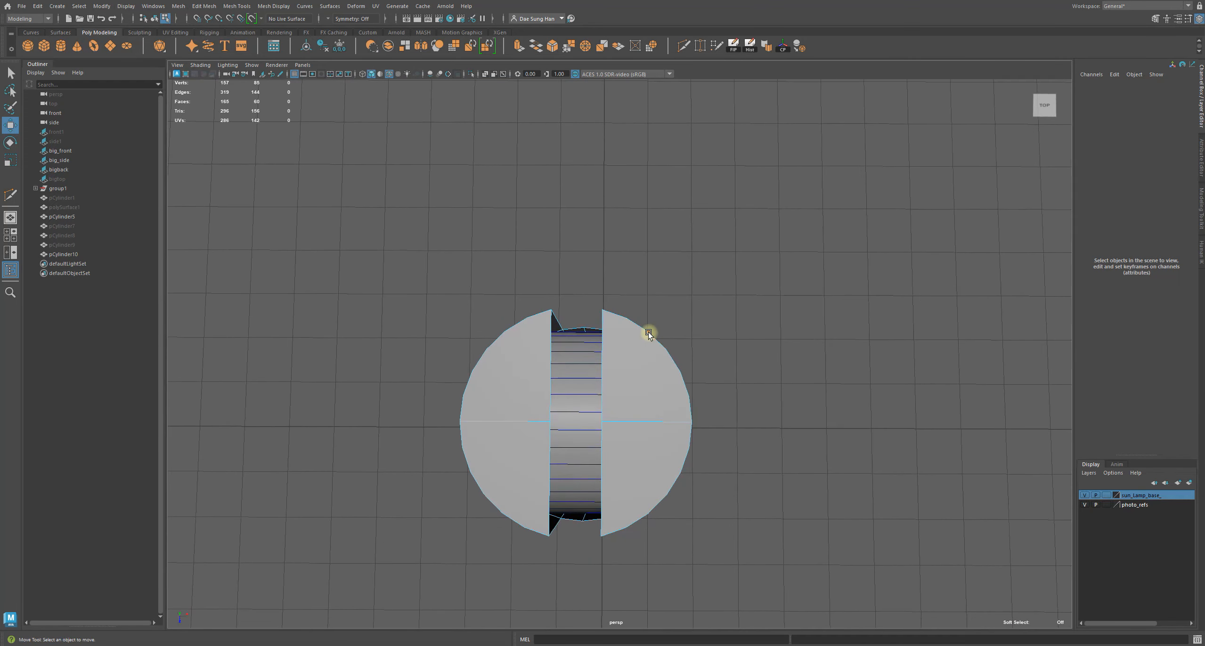
{"action": "left_click_drag", "start_coordinate": [644, 311], "coordinate": [643, 261], "text": "alt"}
{"action": "left_click_drag", "start_coordinate": [543, 223], "coordinate": [646, 287], "text": "alt"}
{"action": "key", "text": "space"}
{"action": "key", "text": "space"}
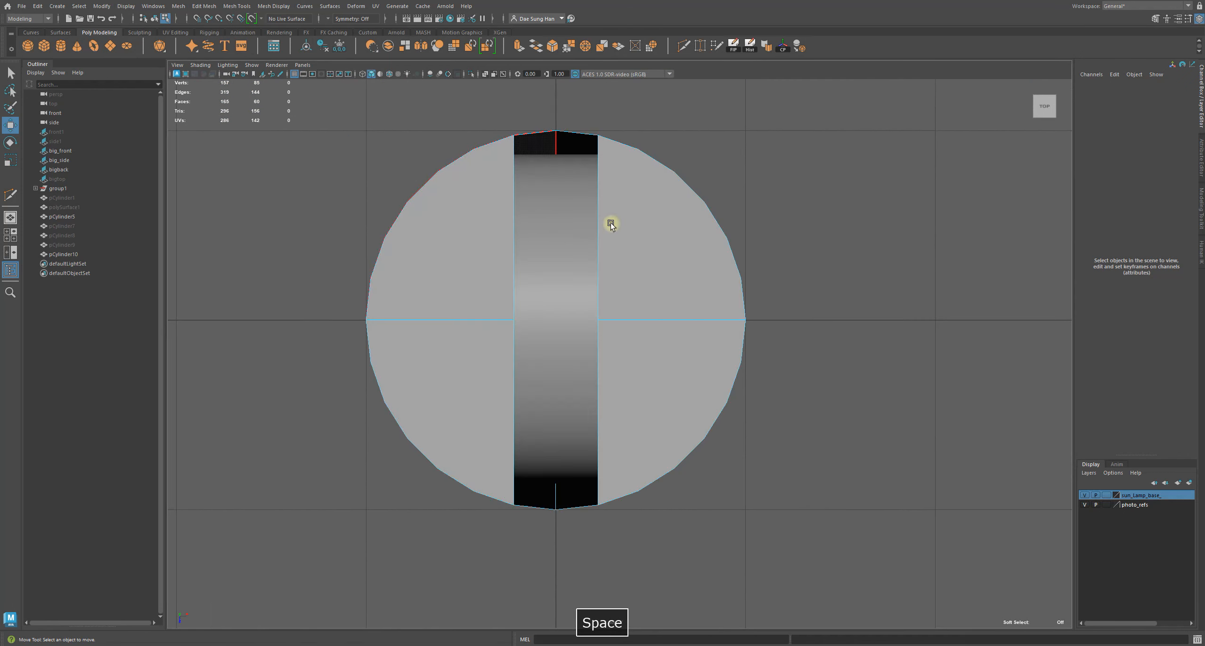
{"action": "right_click_drag", "start_coordinate": [575, 223], "coordinate": [520, 174], "text": "alt"}
{"action": "middle_click_drag", "start_coordinate": [488, 161], "coordinate": [500, 191], "text": "alt"}
{"action": "right_click_drag", "start_coordinate": [499, 191], "coordinate": [582, 270], "text": "alt"}
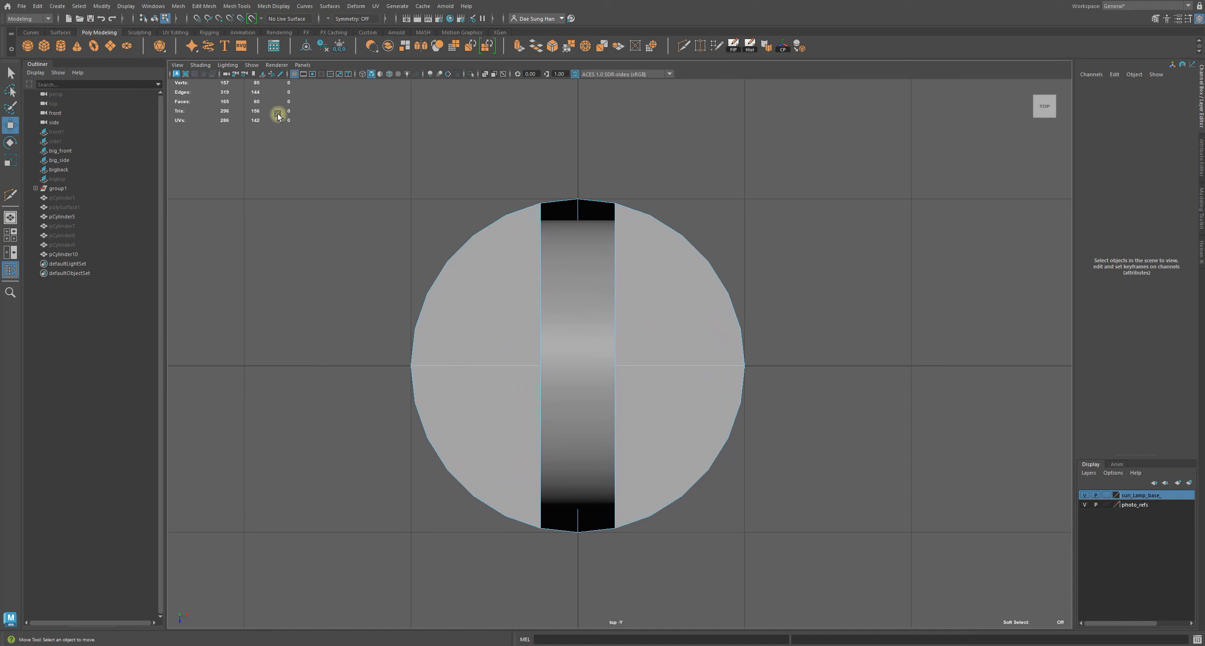
{"action": "left_click_drag", "start_coordinate": [276, 106], "coordinate": [570, 350]}
{"action": "right_click_drag", "start_coordinate": [488, 303], "coordinate": [489, 309]}
{"action": "left_click_drag", "start_coordinate": [312, 149], "coordinate": [569, 354]}
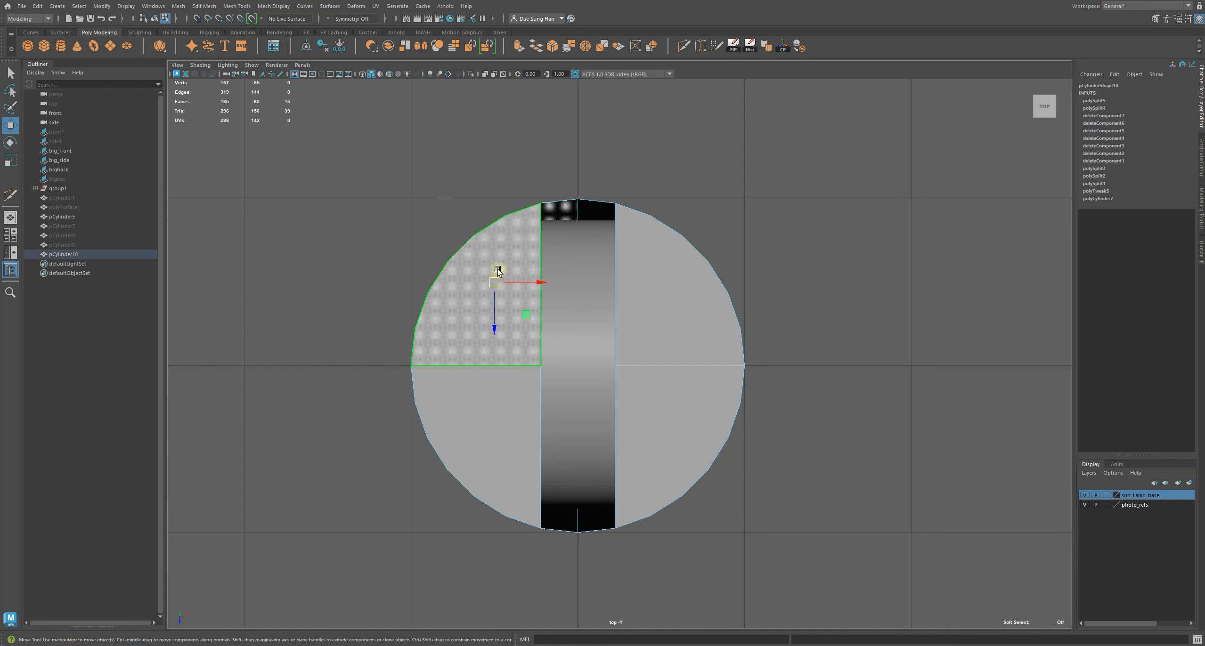
{"action": "key", "text": "4"}
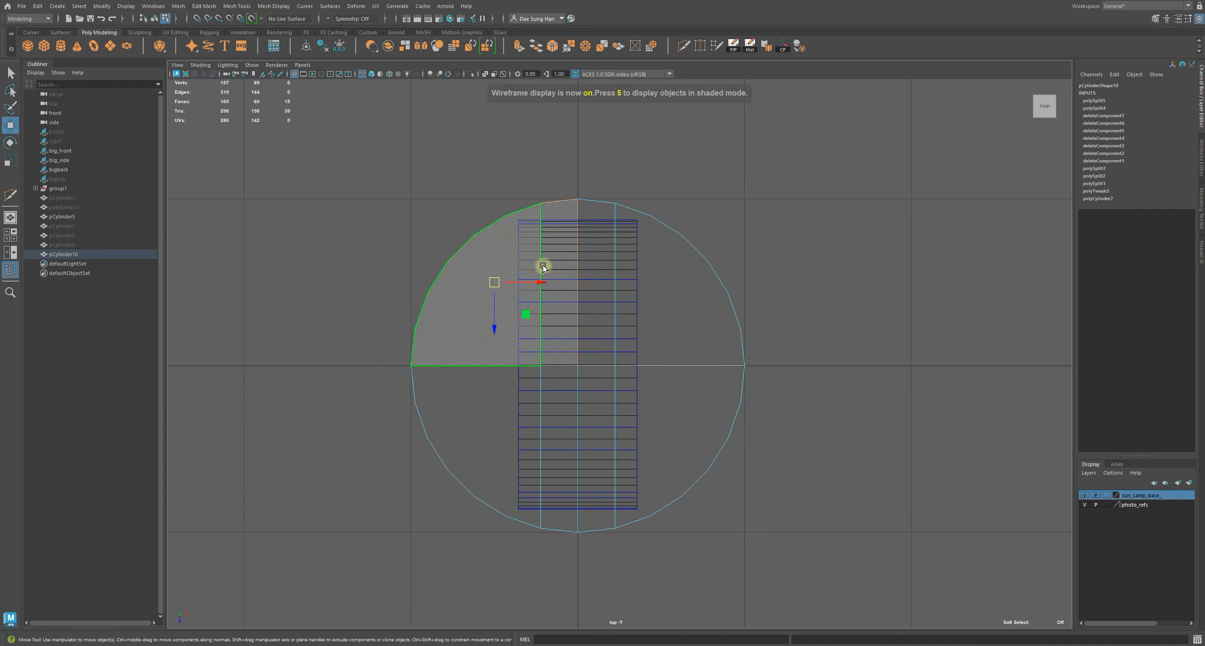
{"action": "key", "text": "space"}
{"action": "key", "text": "space"}
{"action": "left_click_drag", "start_coordinate": [927, 285], "coordinate": [767, 314], "text": "alt"}
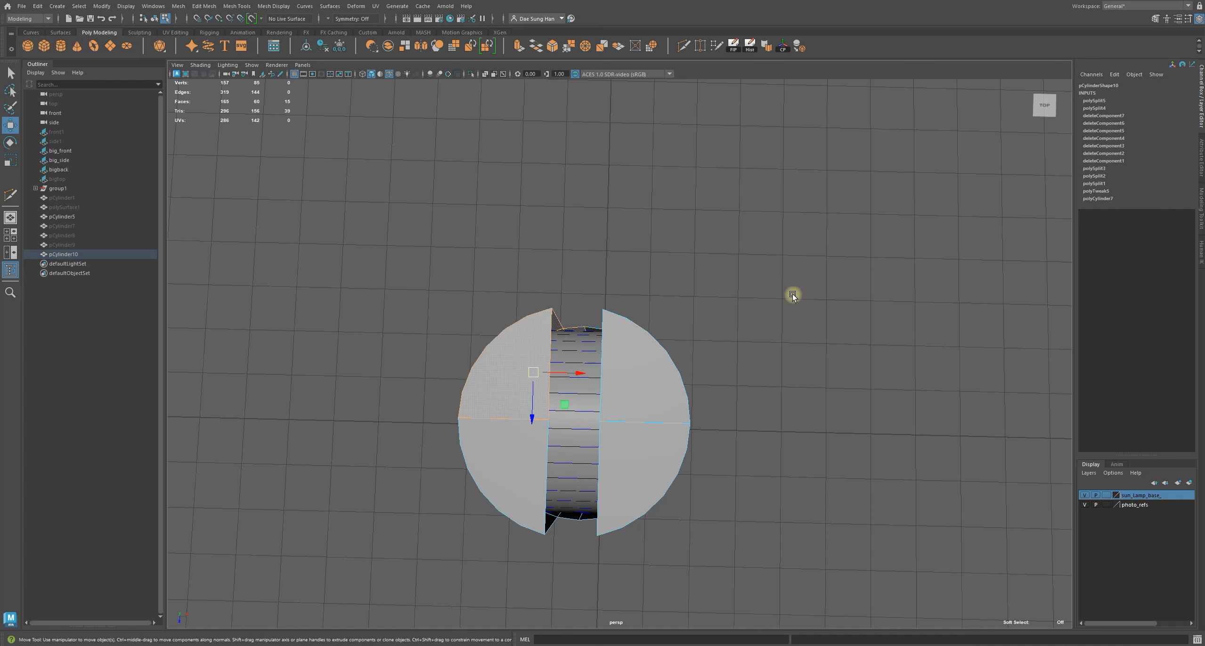
{"action": "key", "text": "BackSpace"}
{"action": "left_click_drag", "start_coordinate": [693, 318], "coordinate": [716, 166], "text": "alt"}
{"action": "key", "text": "space"}
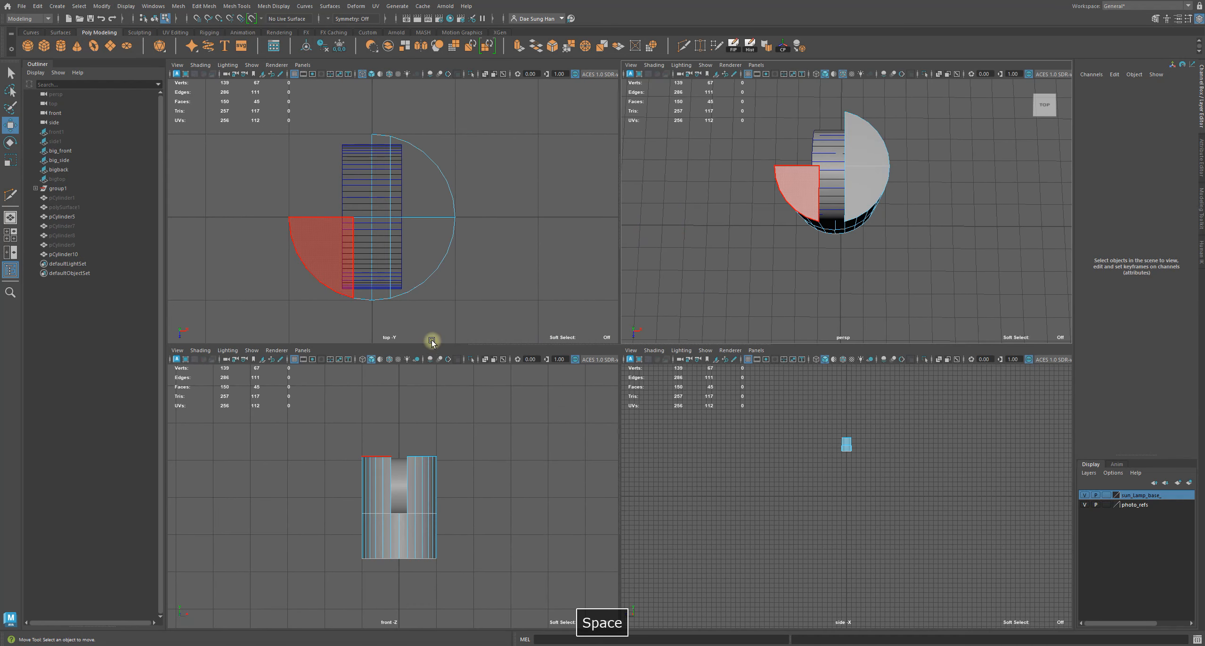
Delete the cap and wall faces of the front-left and back-right quarters, keeping only the front-right quarter of the slotted cylinder.
{"action": "left_click", "coordinate": [341, 238]}
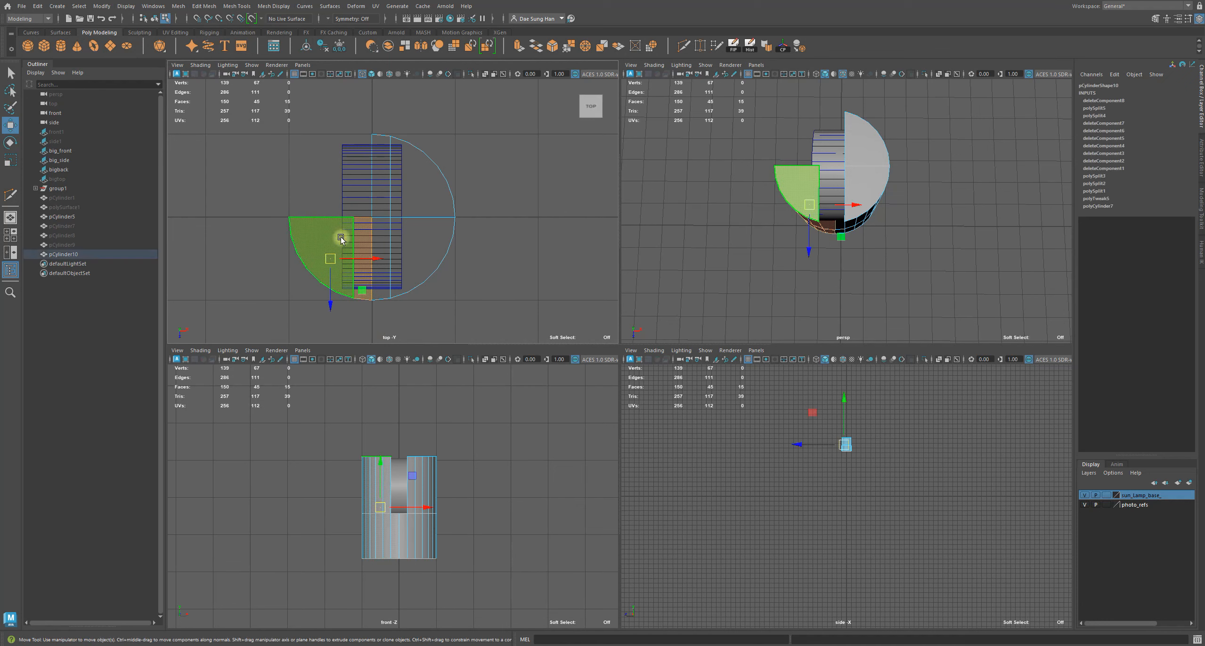
{"action": "key", "text": "Delete"}
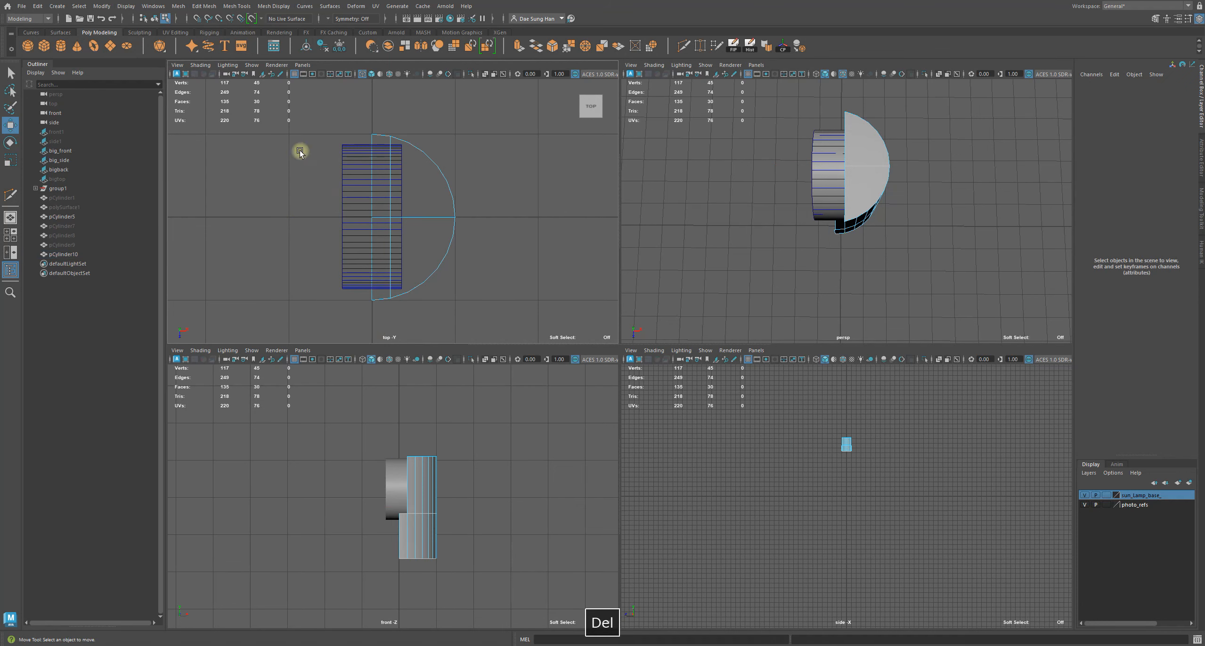
{"action": "left_click_drag", "start_coordinate": [304, 118], "coordinate": [585, 207]}
{"action": "left_click_drag", "start_coordinate": [321, 118], "coordinate": [562, 212]}
{"action": "key", "text": "Delete"}
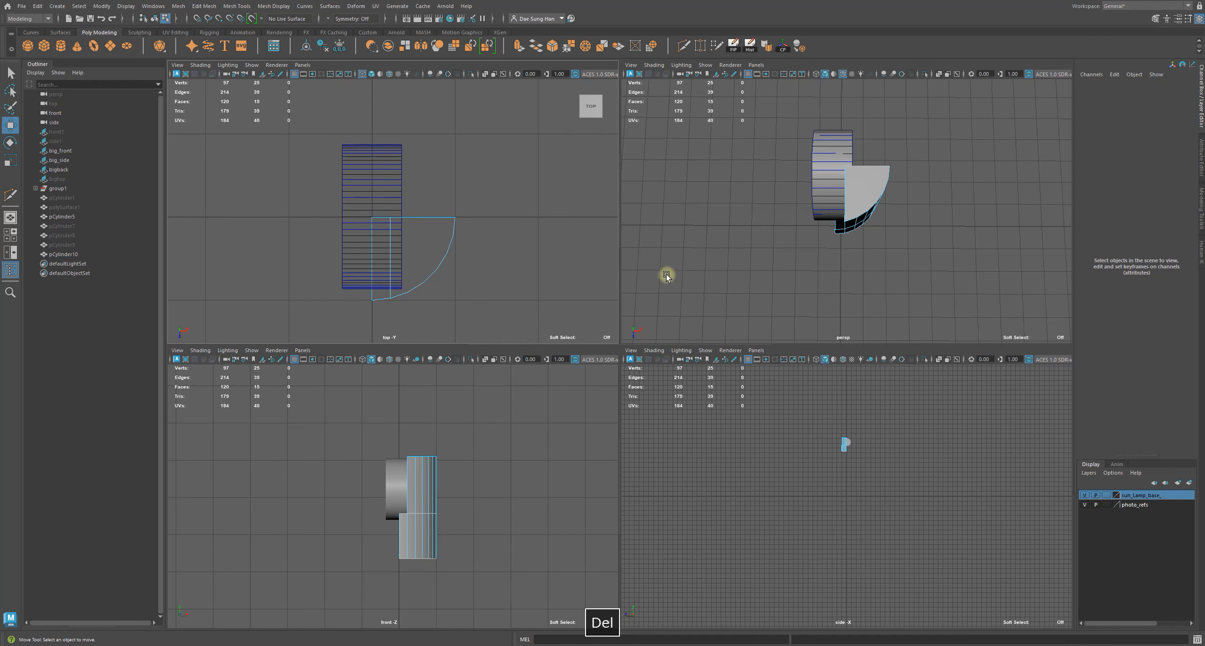
Rename the remaining quarter cylinder object as "neck pivot base quarter piece".
{"action": "left_click", "coordinate": [825, 231]}
{"action": "key", "text": "space"}
{"action": "mouse_move", "coordinate": [716, 282]}
{"action": "left_mouse_down", "text": "alt"}
{"action": "mouse_move", "coordinate": [729, 269]}
{"action": "mouse_move", "coordinate": [729, 284]}
{"action": "mouse_move", "coordinate": [656, 194]}
{"action": "mouse_move", "coordinate": [613, 291]}
{"action": "mouse_move", "coordinate": [737, 286]}
{"action": "mouse_move", "coordinate": [695, 314]}
{"action": "mouse_move", "coordinate": [704, 275]}
{"action": "mouse_move", "coordinate": [740, 284]}
{"action": "mouse_move", "coordinate": [707, 297]}
{"action": "mouse_move", "coordinate": [711, 277]}
{"action": "left_mouse_up", "text": "alt"}
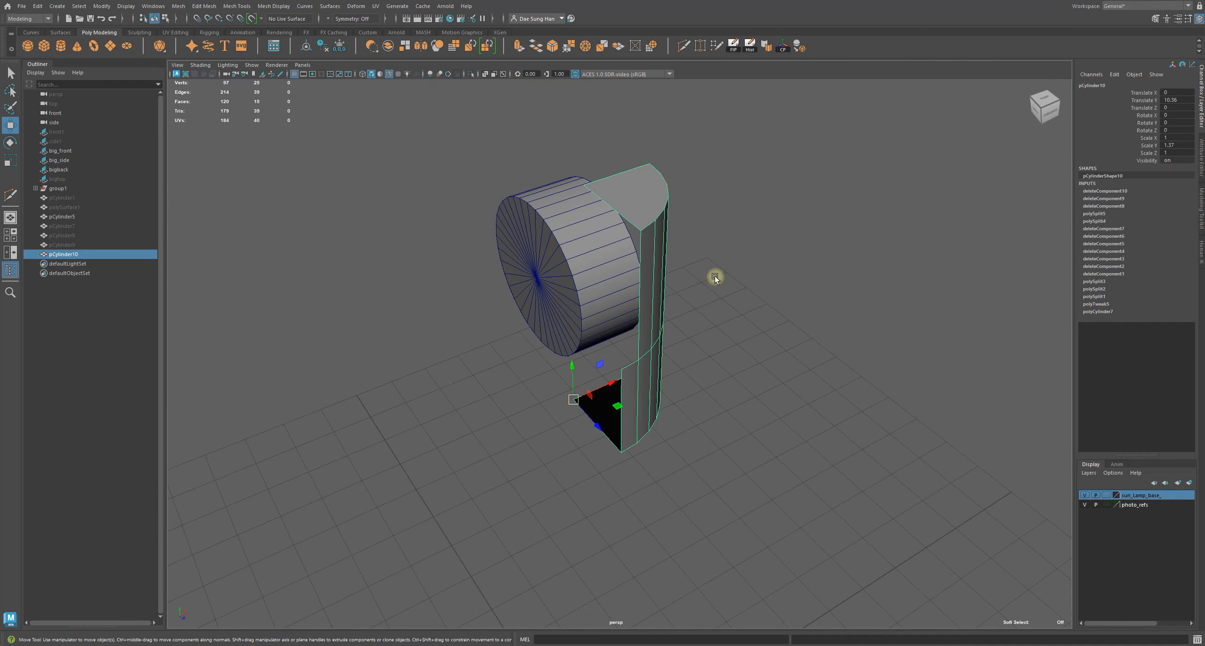
{"action": "double_click", "coordinate": [123, 257]}
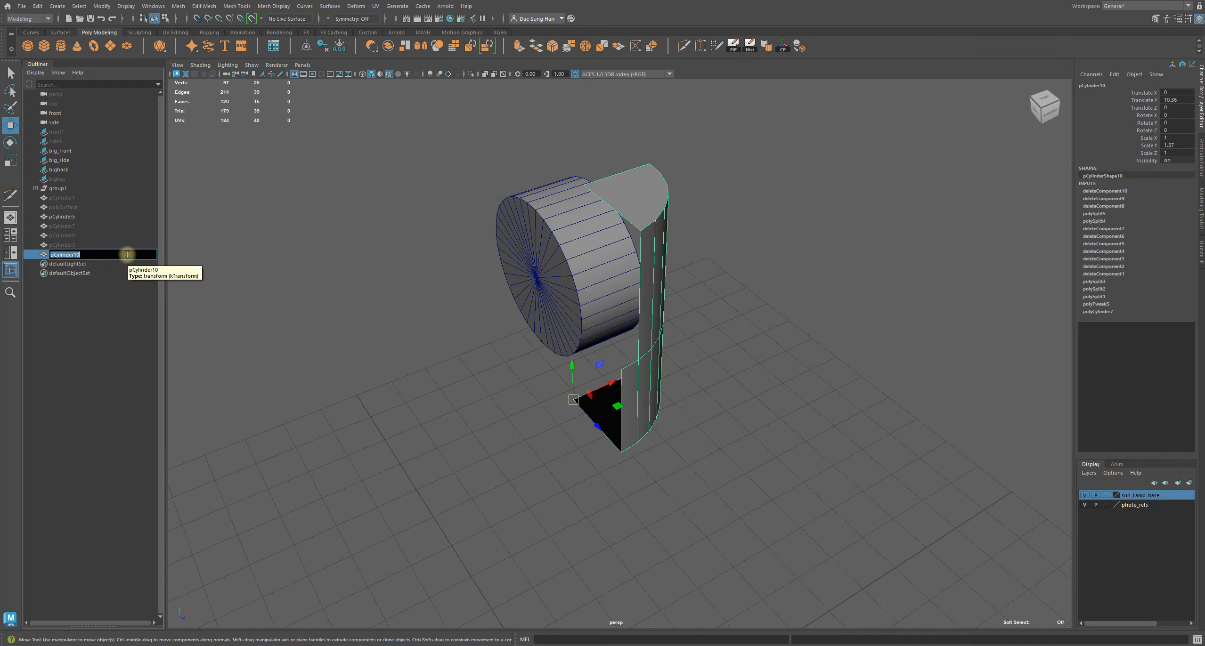
{"action": "key", "text": "BackSpace"}
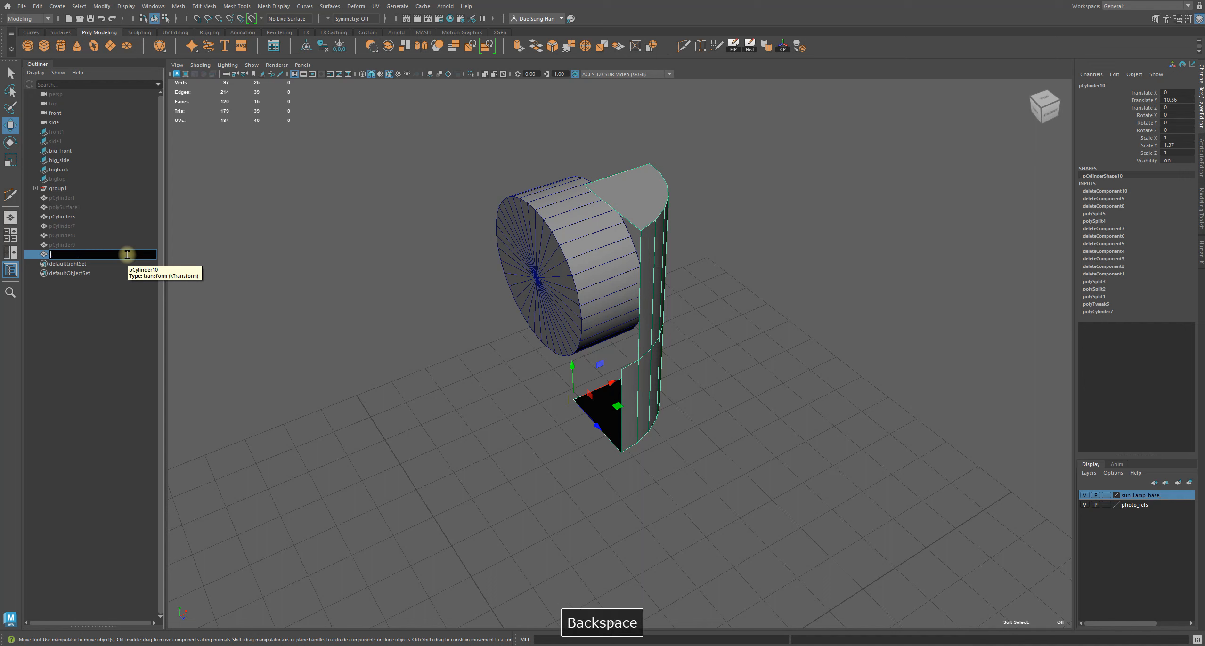
{"action": "type", "text": "neck p"}
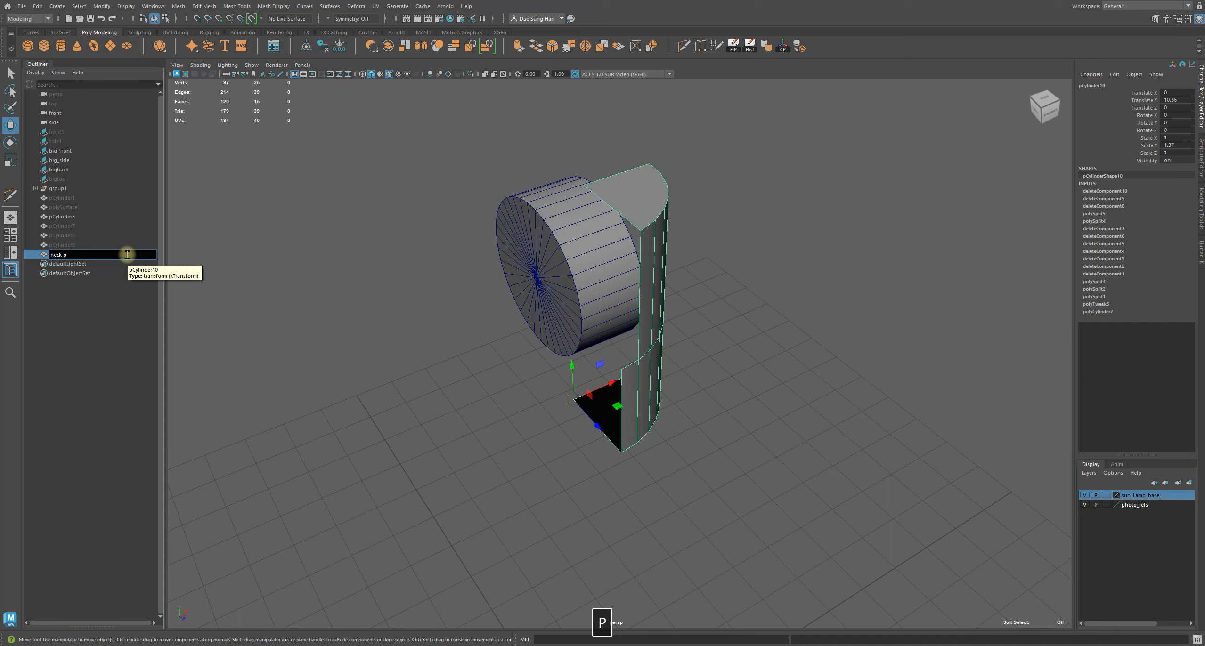
{"action": "type", "text": "ivot base"}
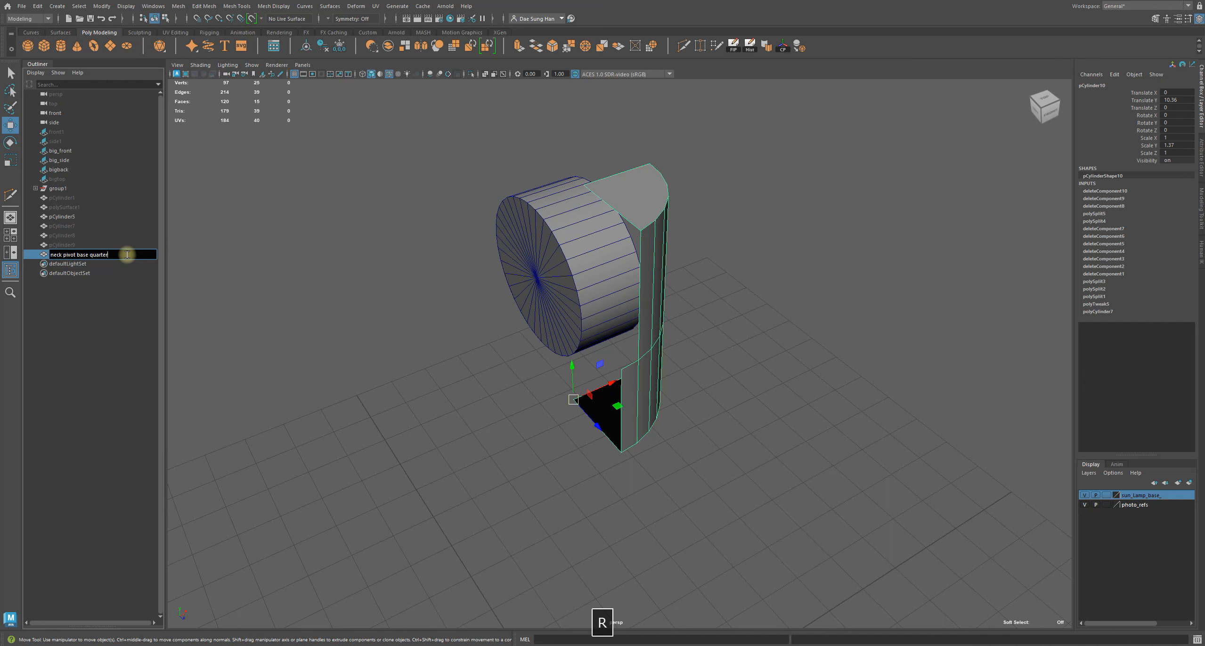
{"action": "type", "text": "quarter"}
{"action": "type", "text": "sid"}
{"action": "key", "text": "BackSpace"}
{"action": "key", "text": "BackSpace"}
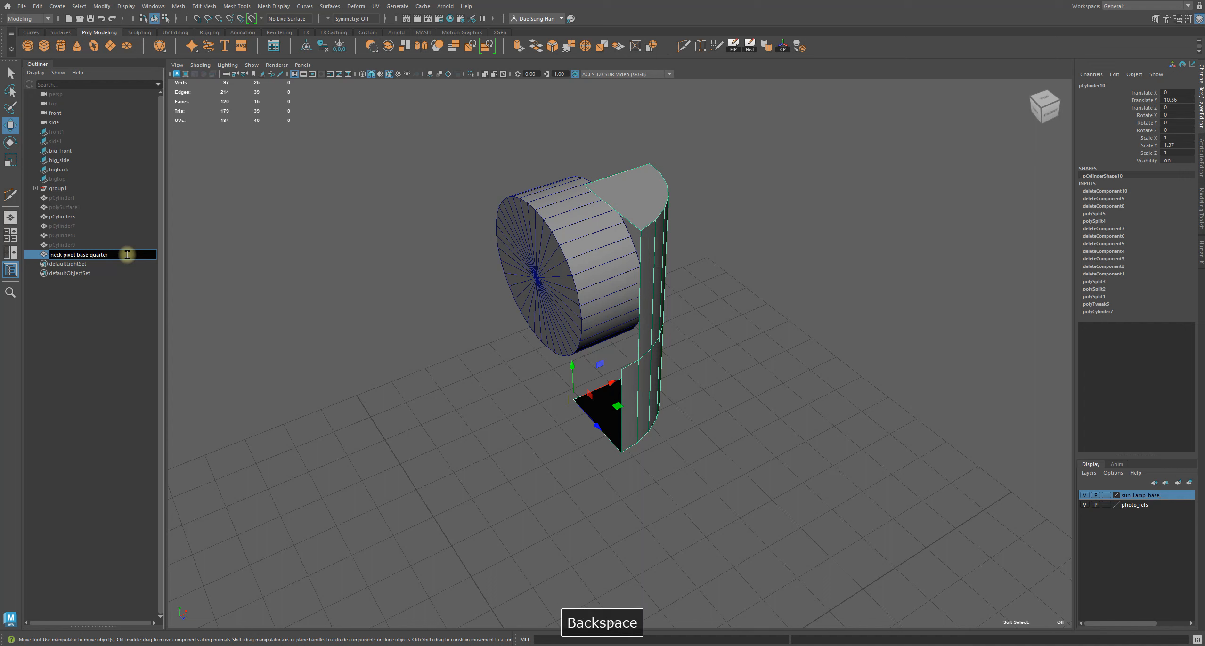
{"action": "type", "text": "piece"}
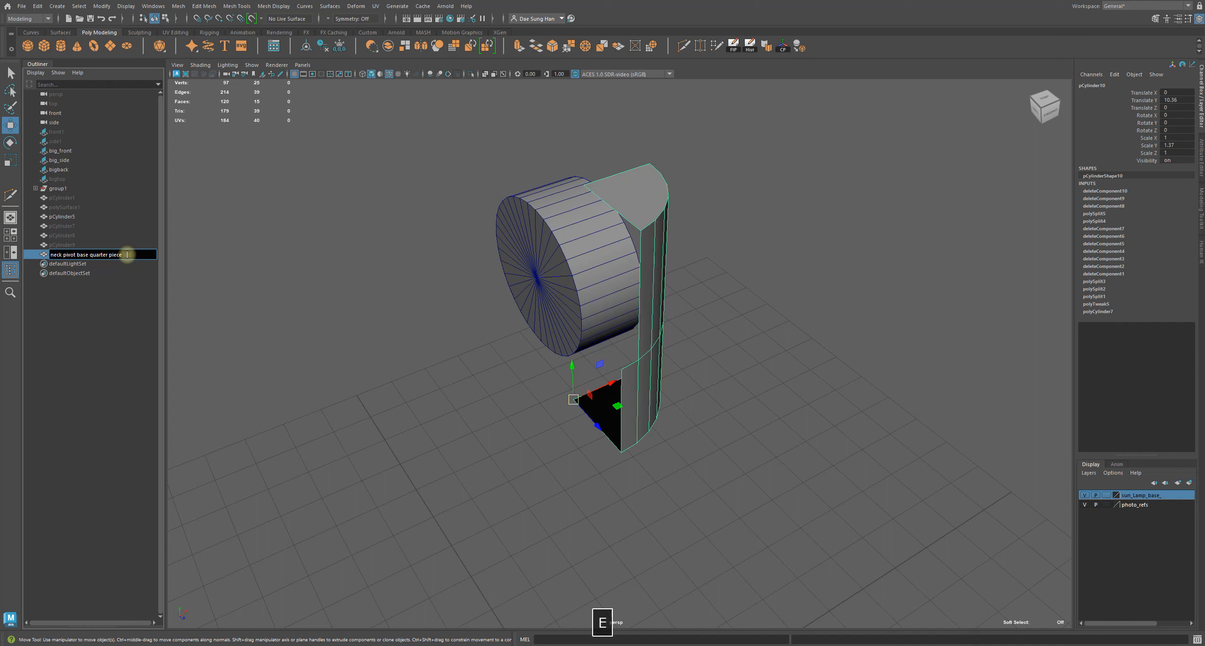
{"action": "key", "text": "Return"}
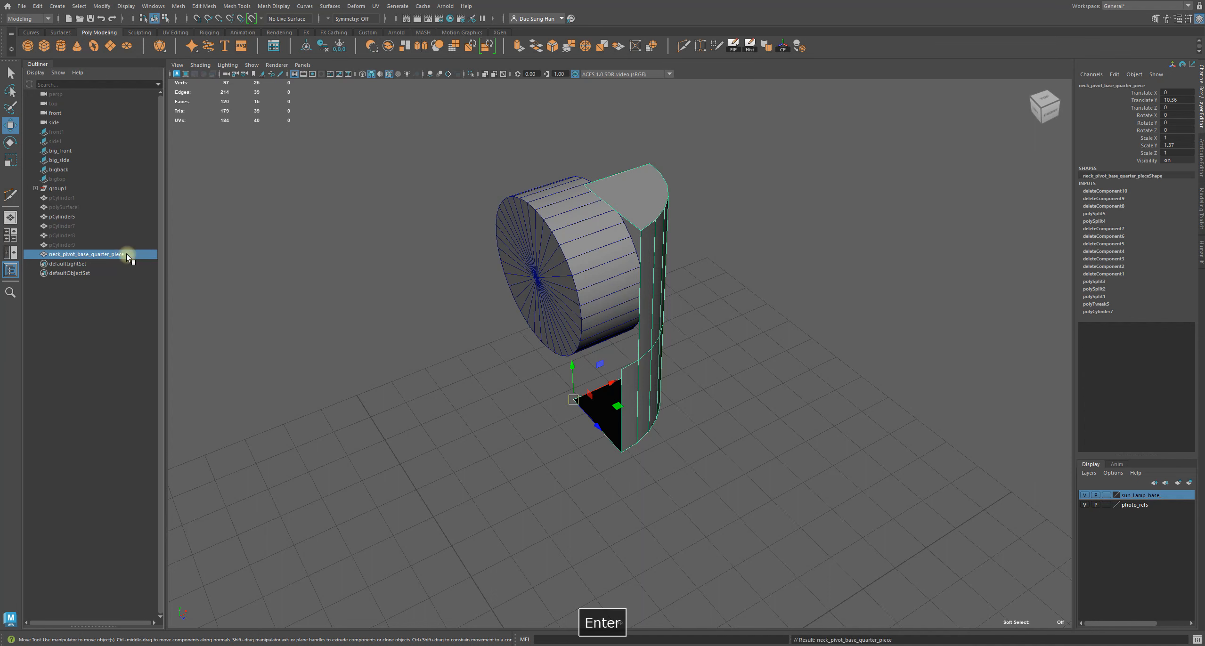
Delete all construction history in the scene, including that of the neck pivot base quarter piece.
{"action": "left_click_drag", "start_coordinate": [789, 508], "coordinate": [736, 417], "text": "alt"}
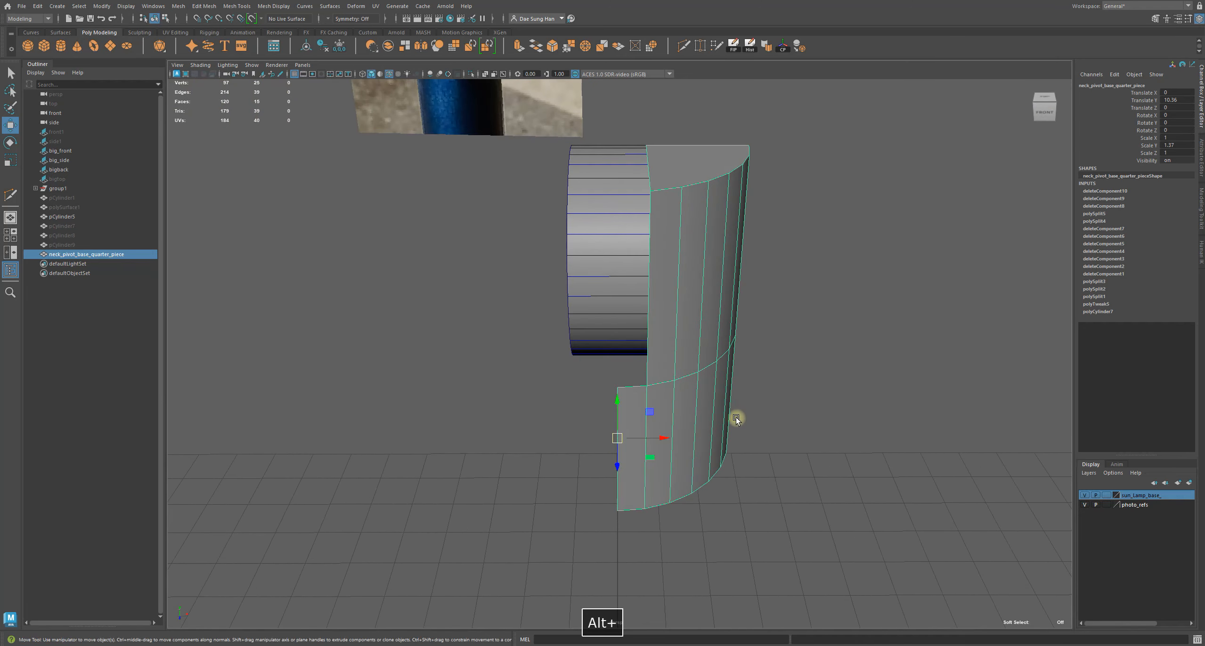
{"action": "left_click_drag", "start_coordinate": [652, 388], "coordinate": [683, 410], "text": "alt"}
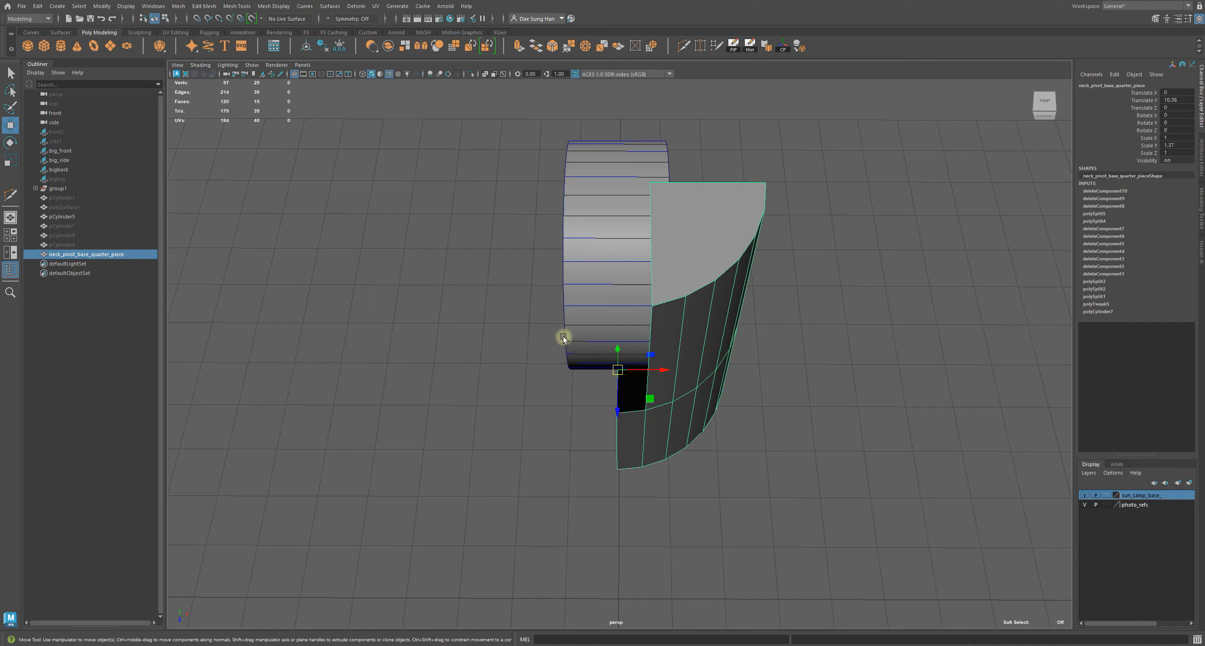
{"action": "left_click", "coordinate": [37, 6]}
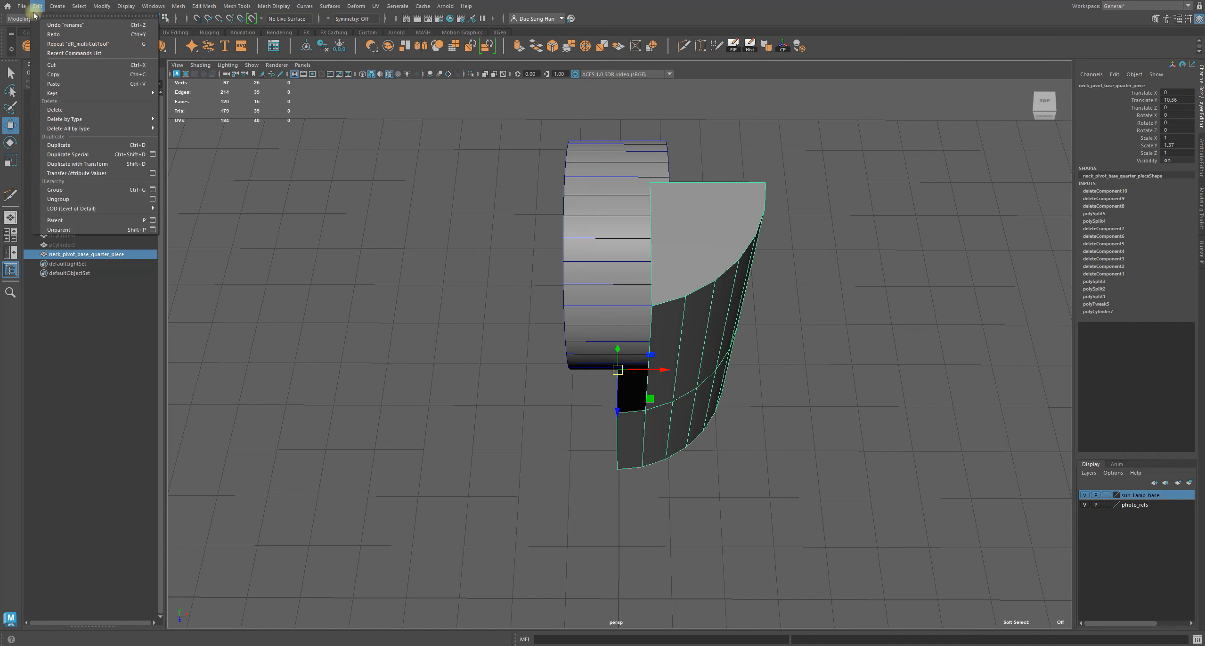
{"action": "mouse_move", "coordinate": [71, 128]}
{"action": "left_click", "coordinate": [212, 128]}
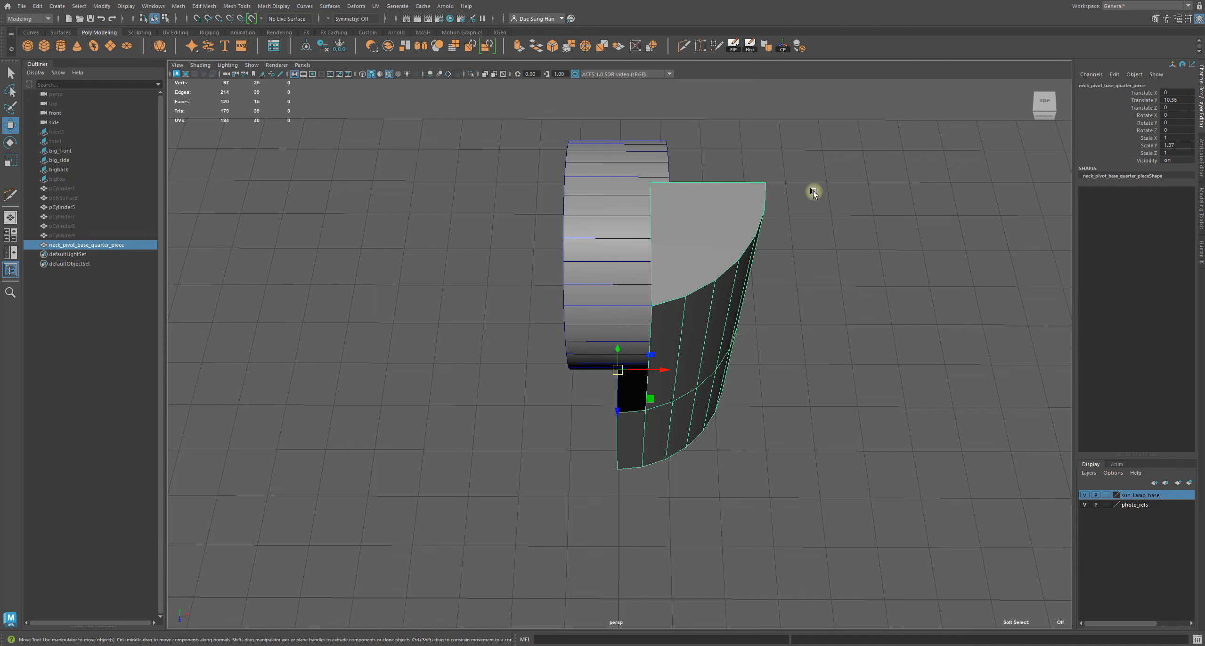
Reset the Duplicate Special options to their defaults and set the geometry type to Instance.
{"action": "left_click_drag", "start_coordinate": [565, 249], "coordinate": [499, 245], "text": "alt"}
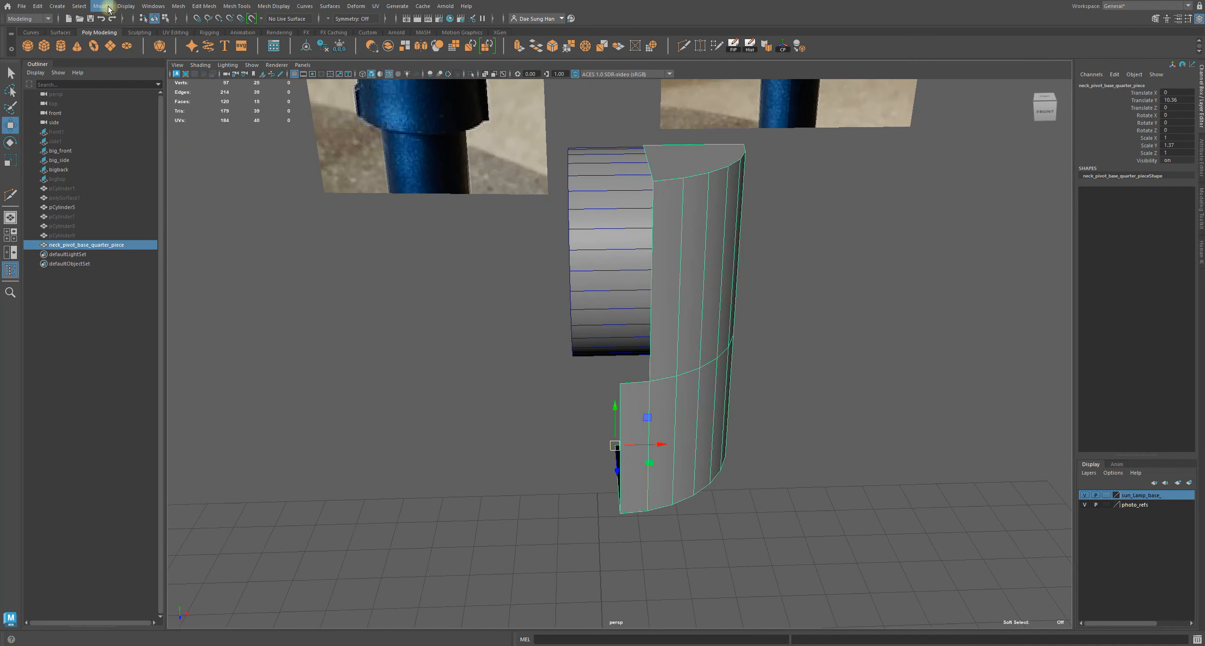
{"action": "left_click", "coordinate": [37, 5]}
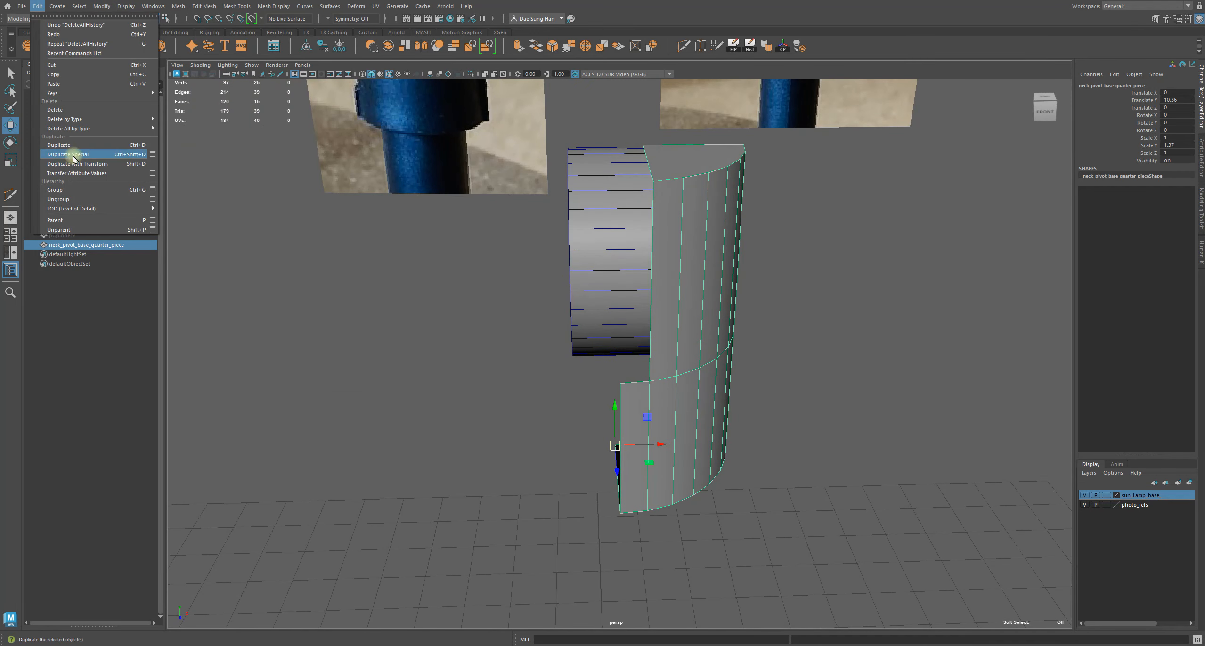
{"action": "left_click", "coordinate": [153, 154]}
{"action": "mouse_move", "coordinate": [297, 111]}
{"action": "left_mouse_down"}
{"action": "mouse_move", "coordinate": [269, 82]}
{"action": "mouse_move", "coordinate": [274, 109]}
{"action": "left_mouse_up"}
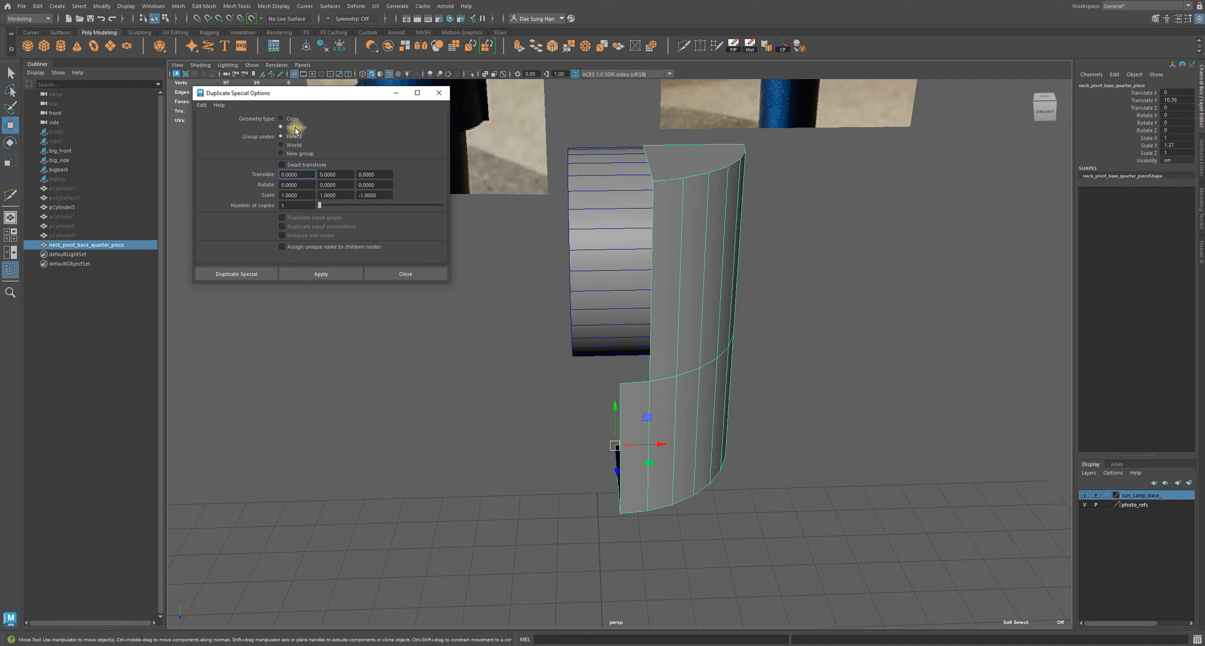
{"action": "left_click", "coordinate": [201, 105]}
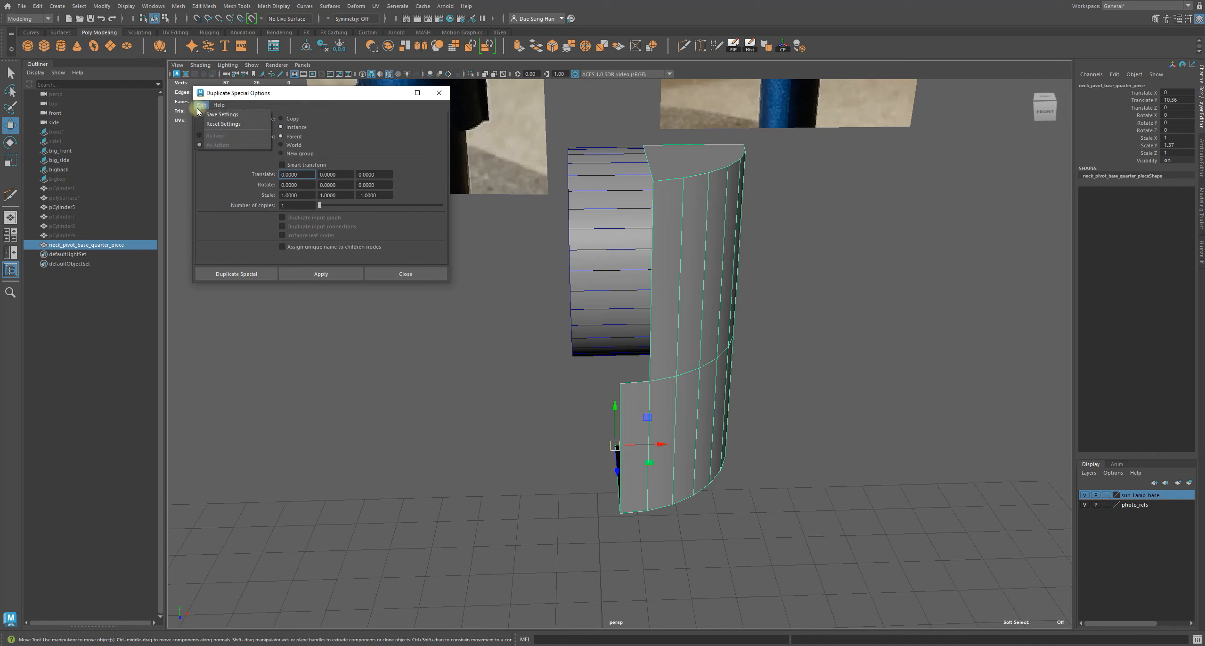
{"action": "left_click", "coordinate": [220, 125]}
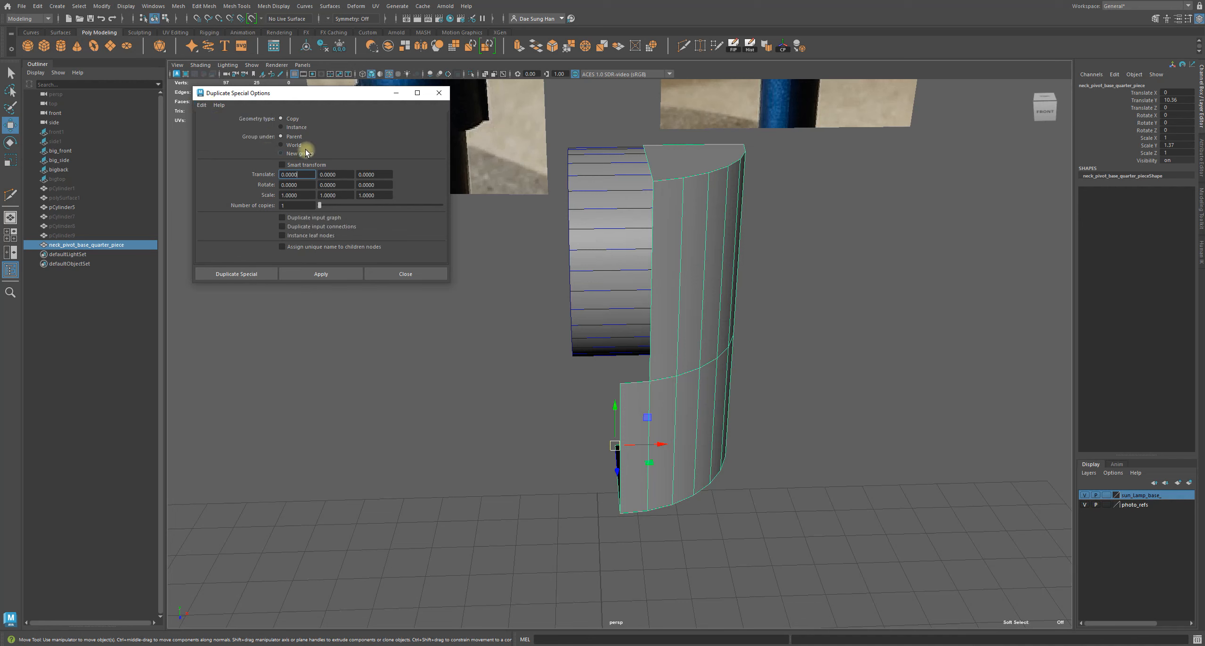
{"action": "left_click", "coordinate": [299, 129]}
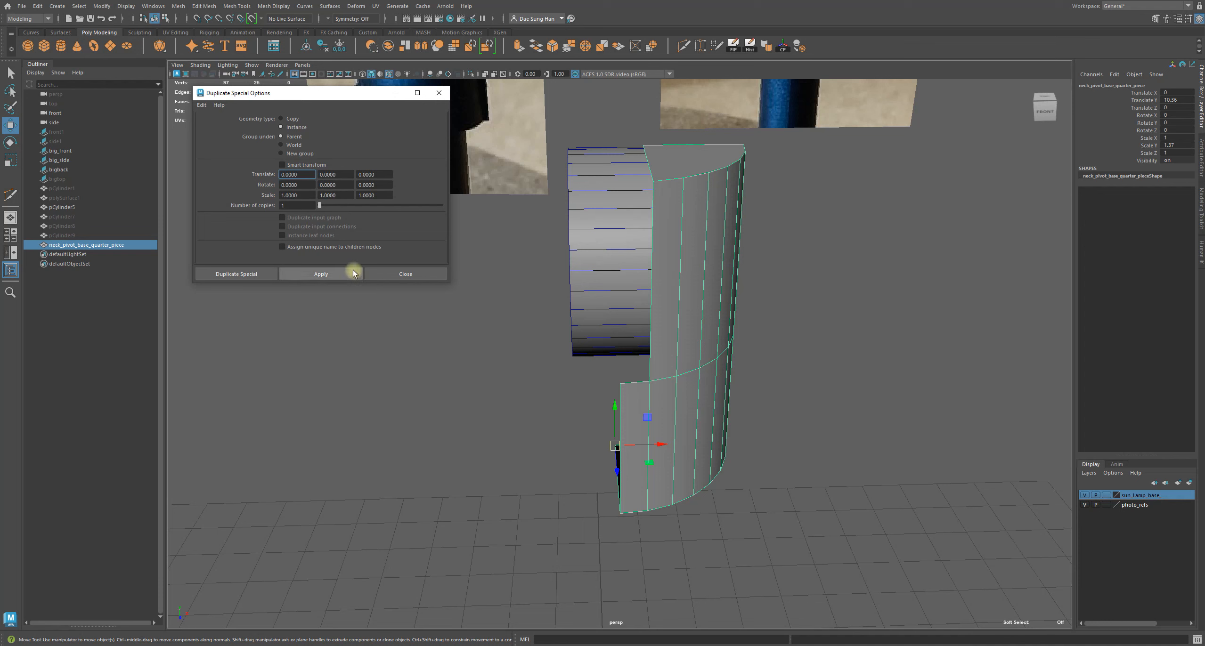
Create an instance of the quarter piece mirrored across X with a scale of -1, 1, 1.
{"action": "left_click_drag", "start_coordinate": [729, 244], "coordinate": [624, 224], "text": "alt"}
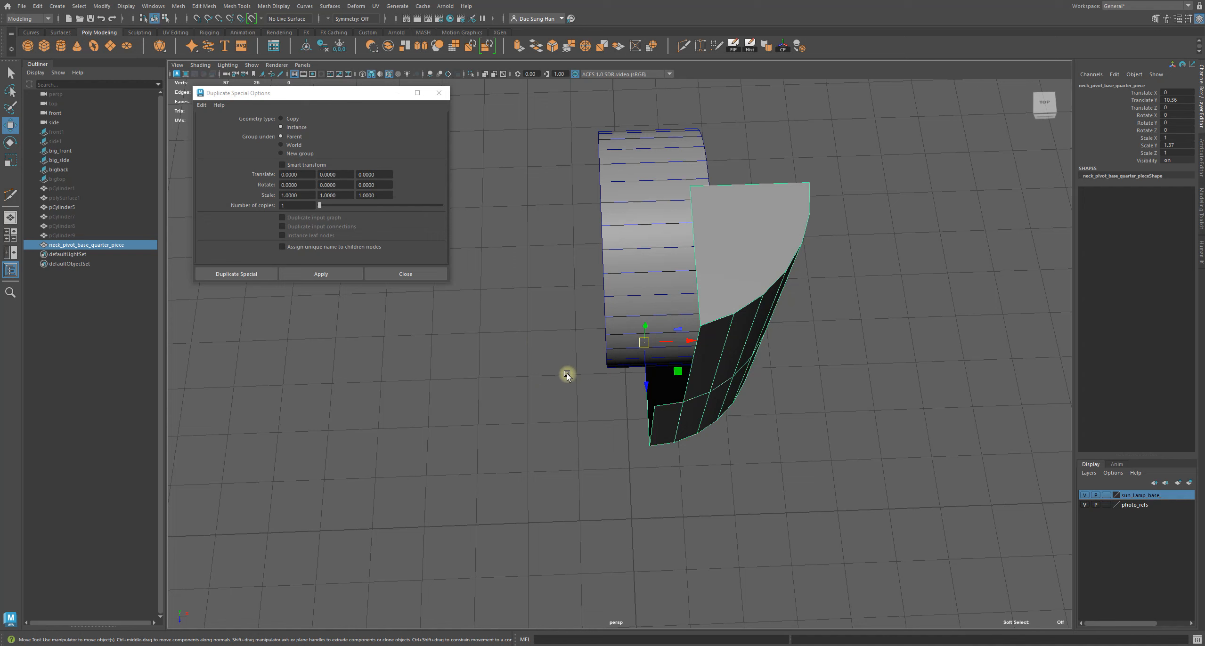
{"action": "left_click", "coordinate": [282, 194]}
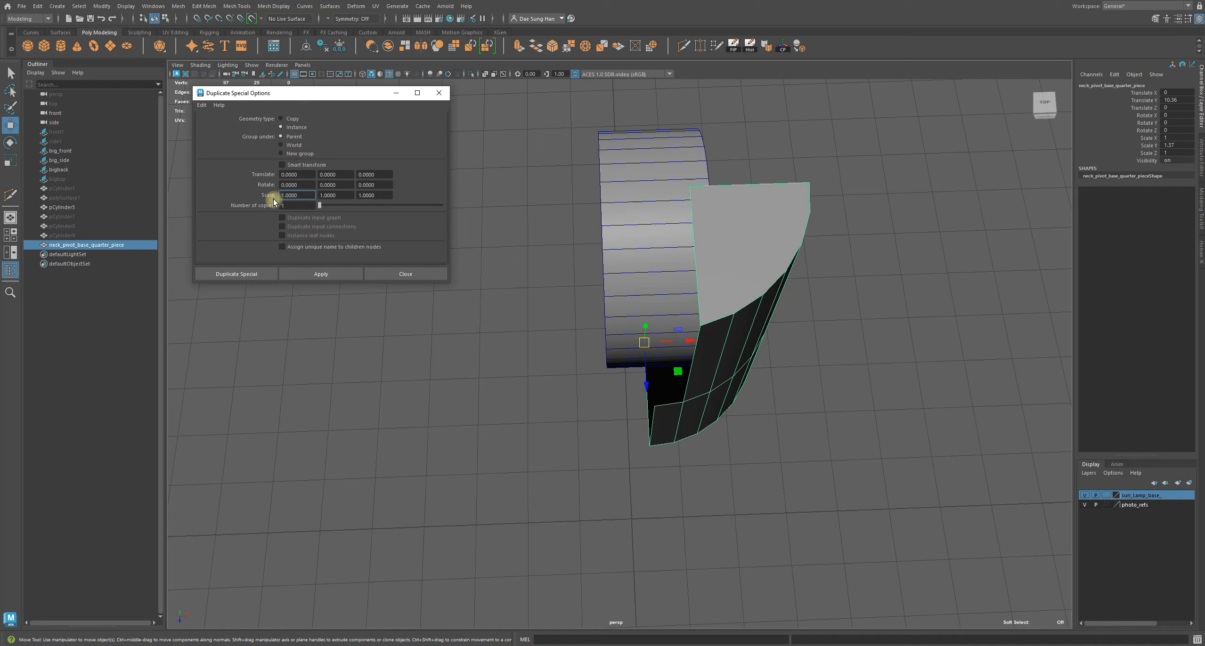
{"action": "type", "text": "-"}
{"action": "left_click", "coordinate": [333, 279]}
{"action": "left_click_drag", "start_coordinate": [803, 392], "coordinate": [670, 285], "text": "alt"}
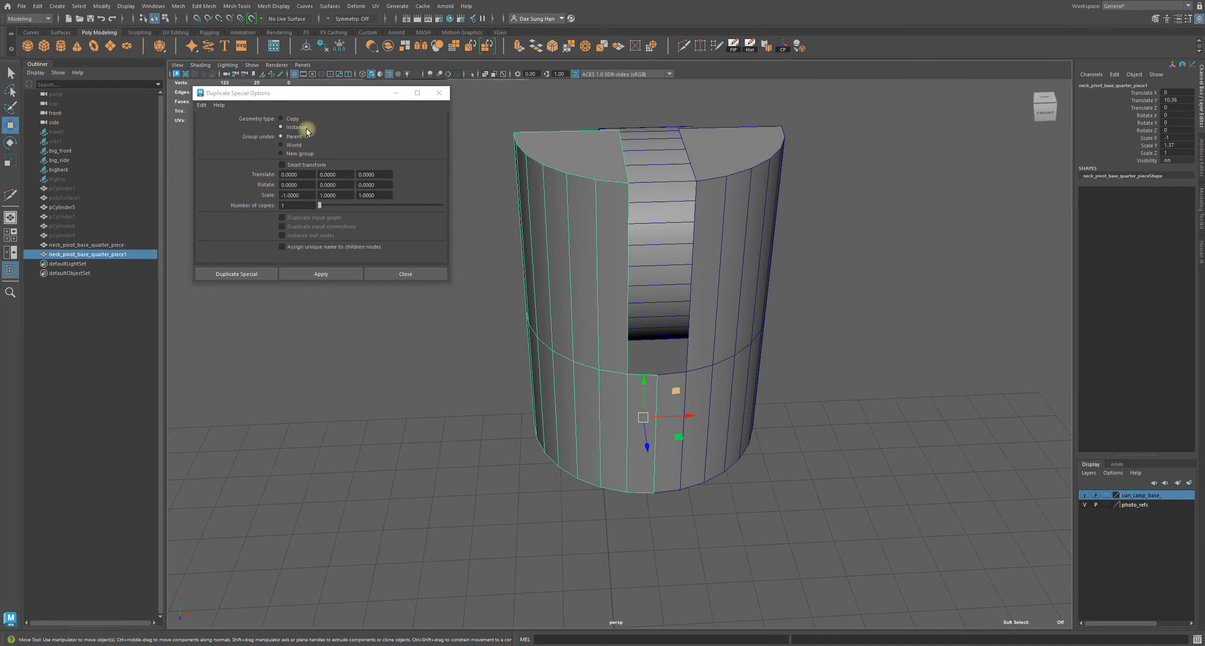
Create an instance of the mirrored front-left quarter with Duplicate Special at a scale of -1, 1, -1.
{"action": "left_click_drag", "start_coordinate": [937, 239], "coordinate": [697, 250], "text": "alt"}
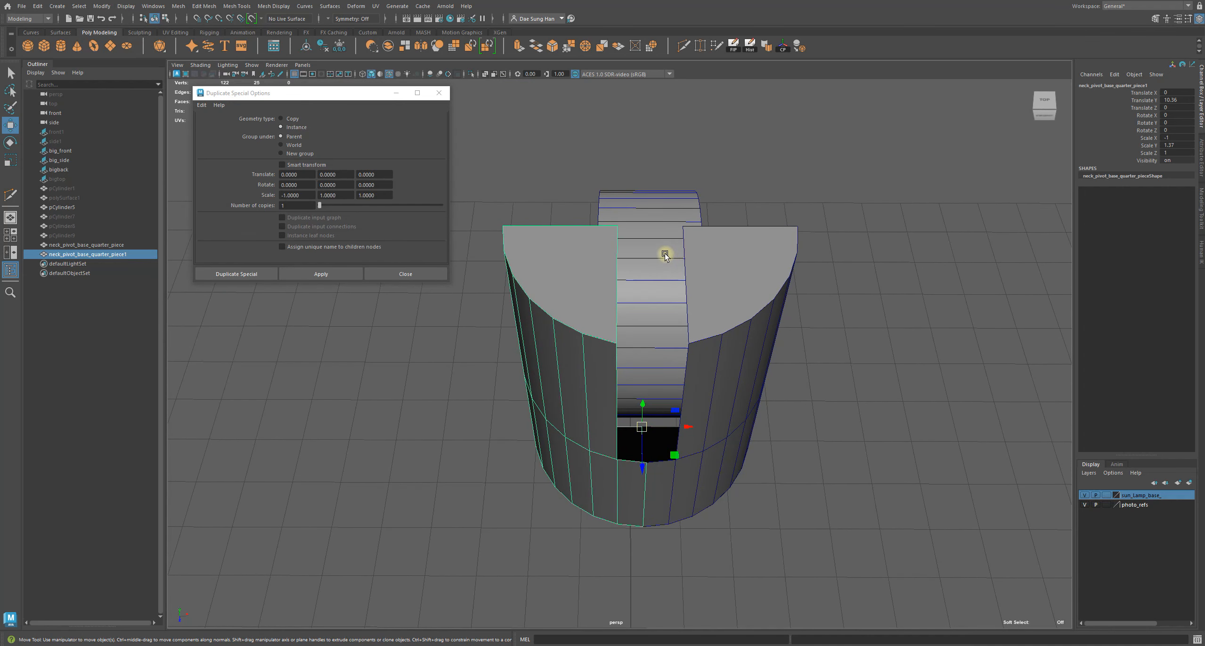
{"action": "left_click", "coordinate": [747, 267]}
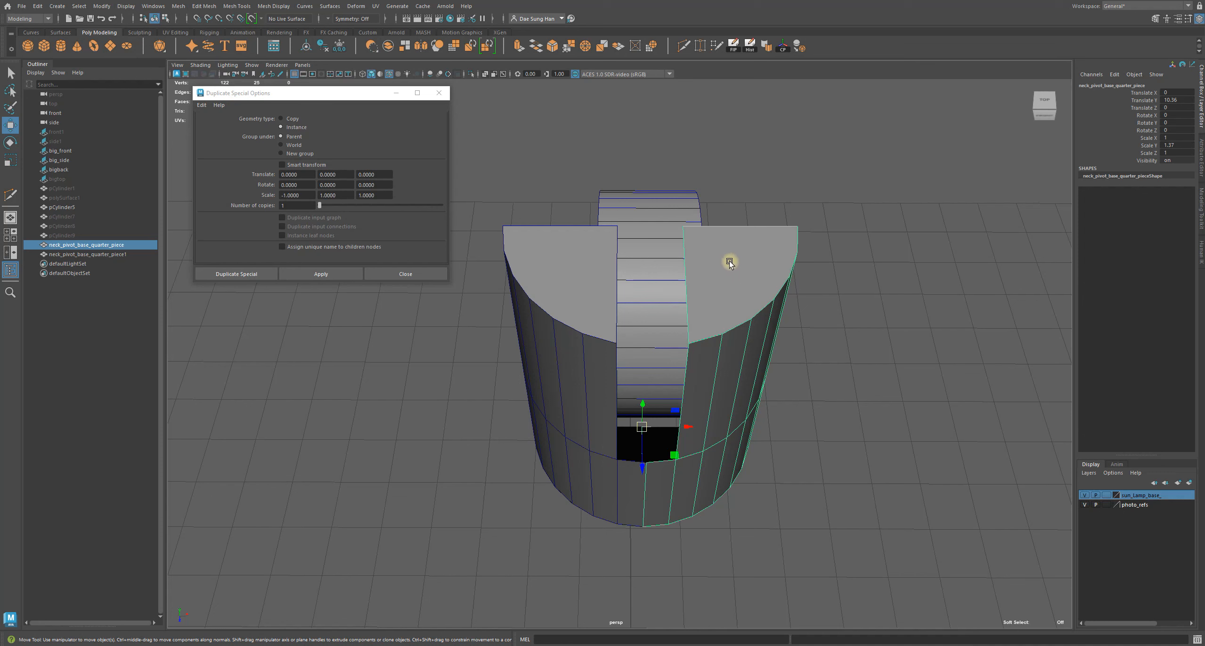
{"action": "left_click", "coordinate": [533, 256]}
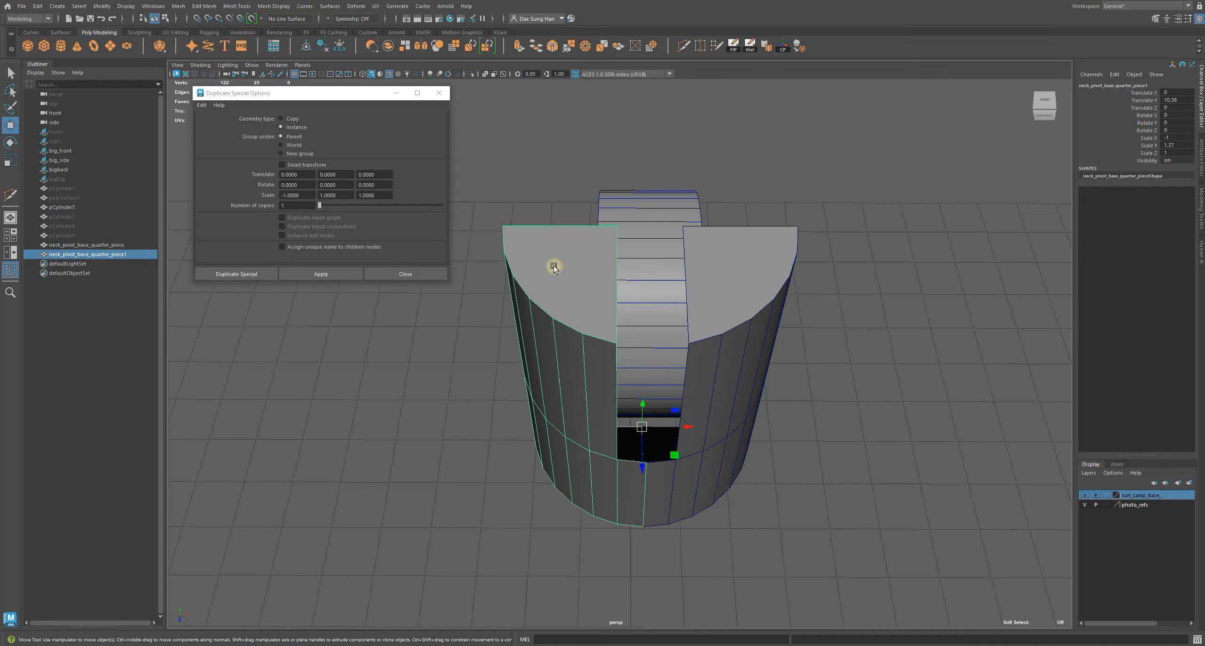
{"action": "left_click_drag", "start_coordinate": [548, 193], "coordinate": [557, 224], "text": "alt"}
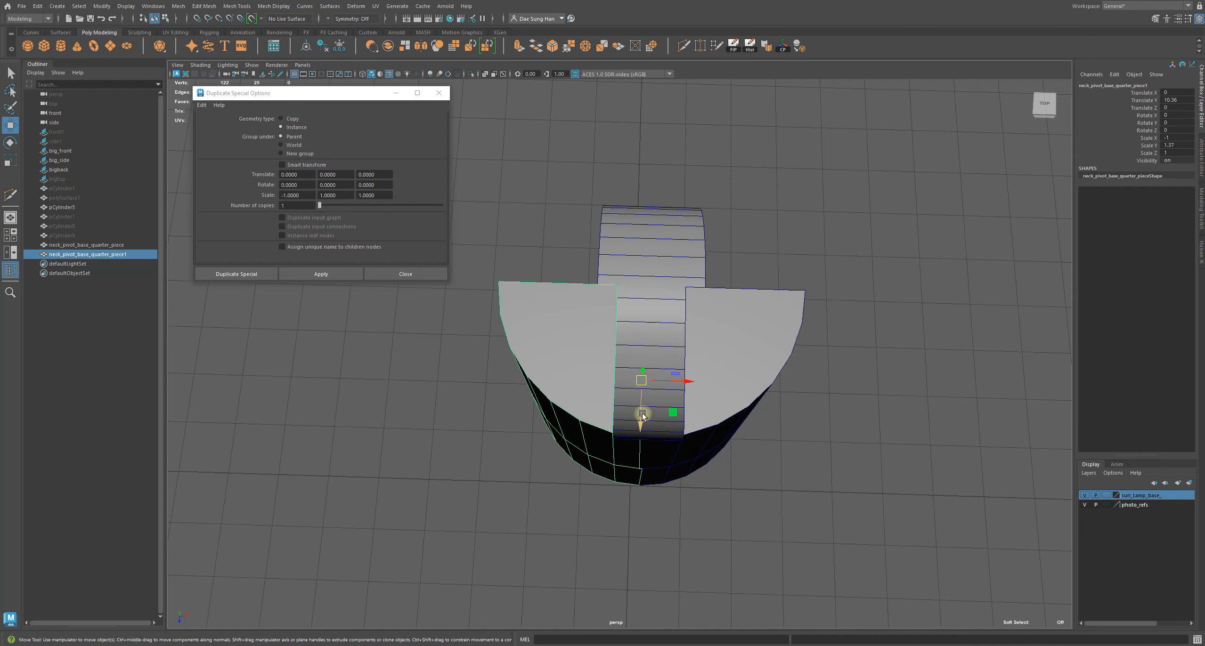
{"action": "left_click_drag", "start_coordinate": [740, 459], "coordinate": [667, 446], "text": "alt"}
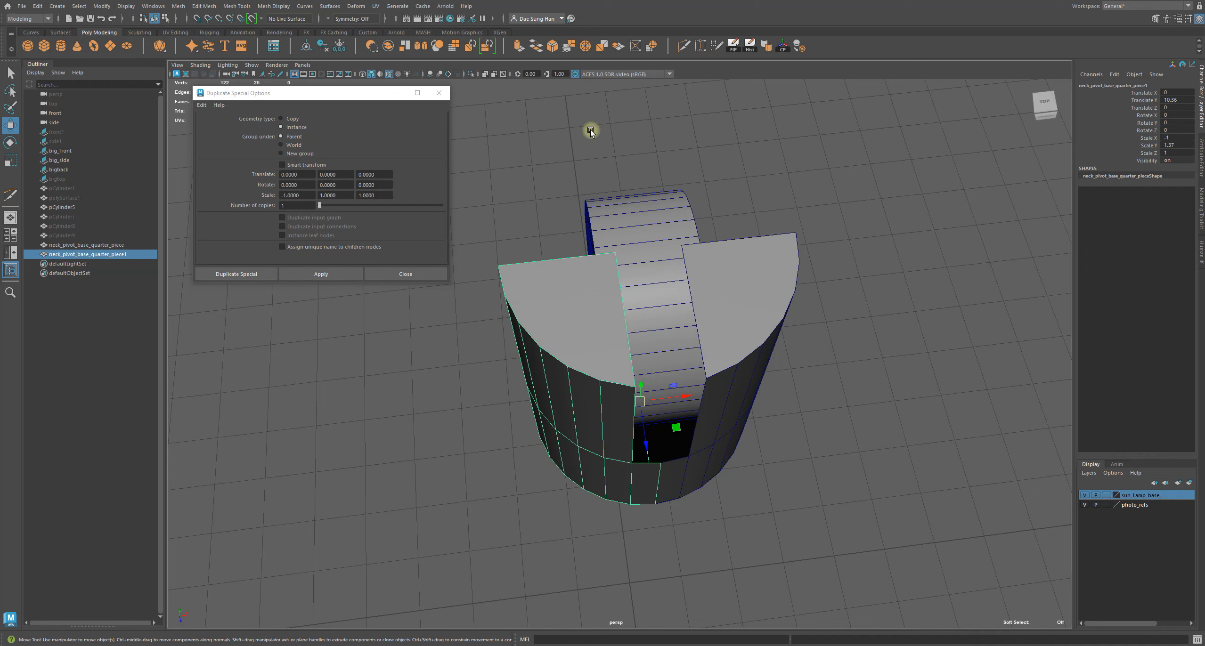
{"action": "left_click_drag", "start_coordinate": [561, 111], "coordinate": [626, 205], "text": "alt"}
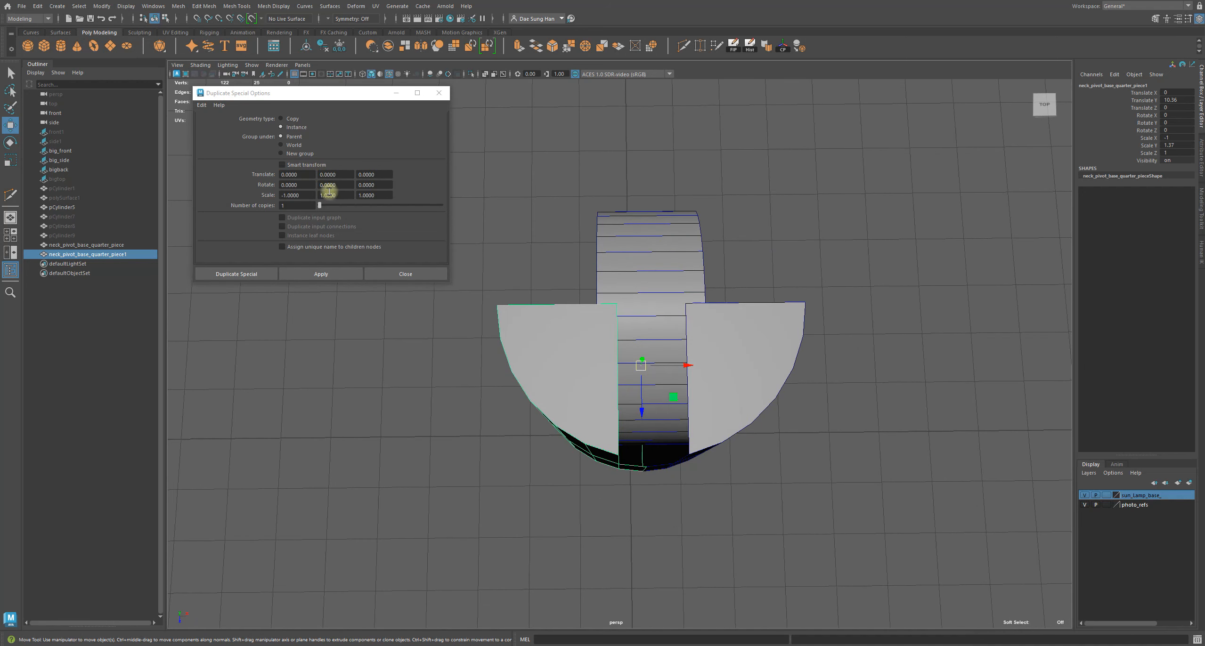
{"action": "left_click", "coordinate": [377, 196]}
{"action": "type", "text": "-"}
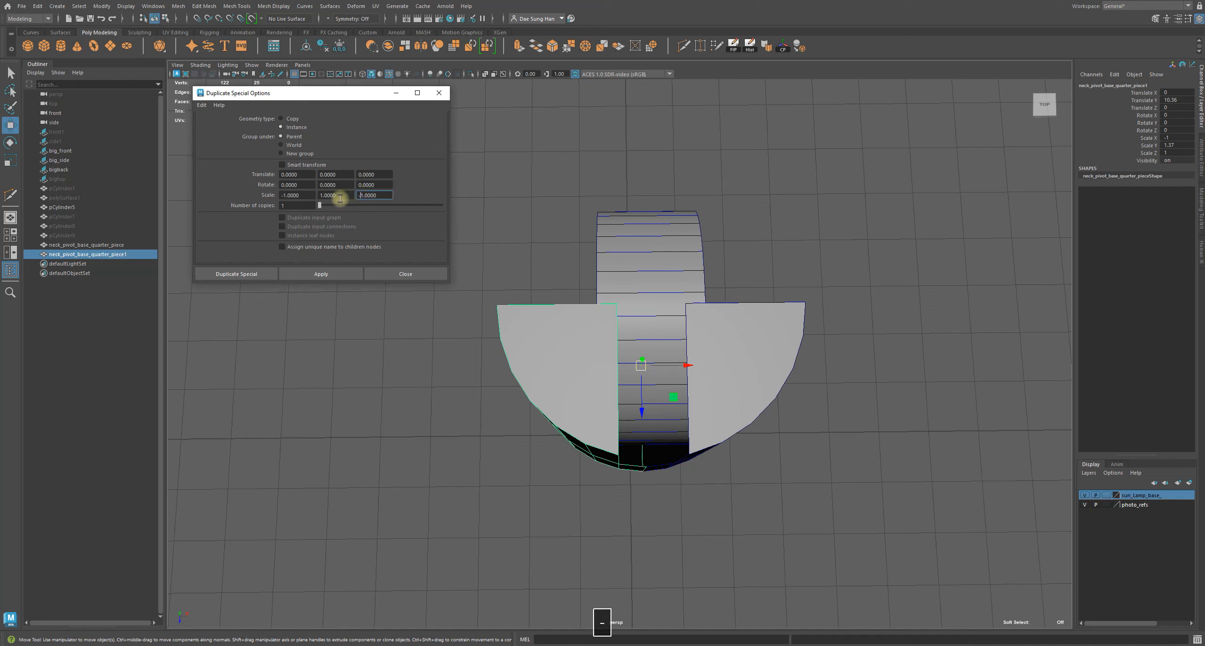
{"action": "left_click", "coordinate": [340, 275]}
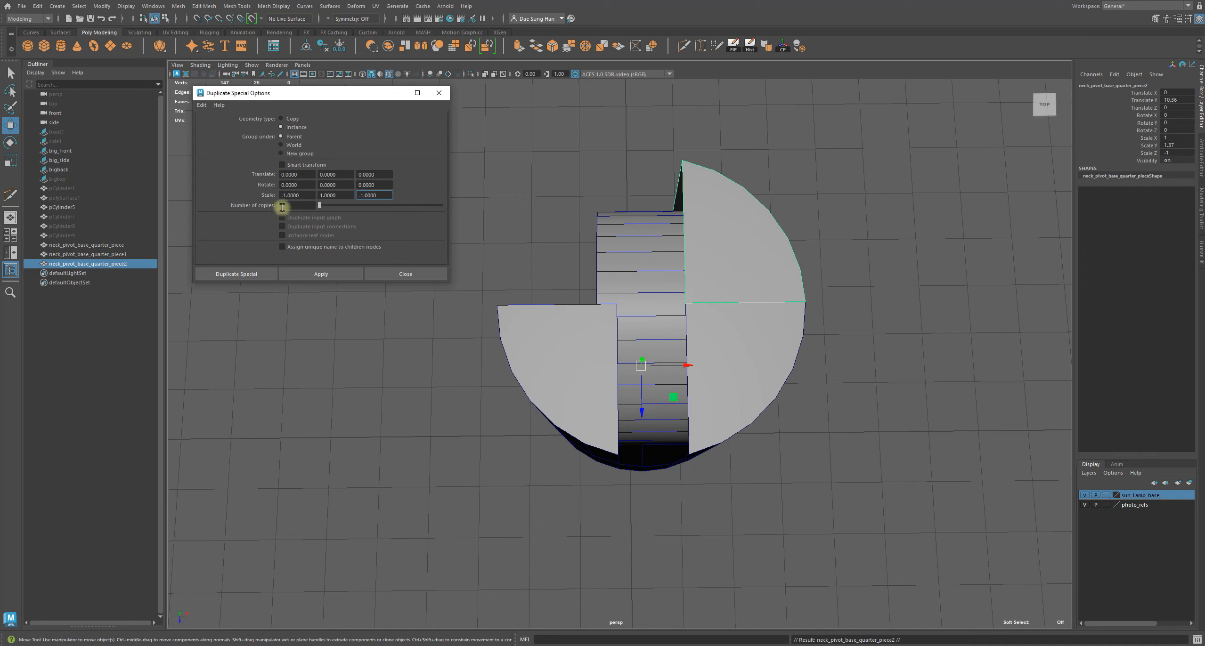
Create another instance from the back-right quarter, keeping the Duplicate Special scale at -1, 1, -1.
{"action": "left_click_drag", "start_coordinate": [293, 194], "coordinate": [234, 183]}
{"action": "left_click_drag", "start_coordinate": [339, 195], "coordinate": [314, 188]}
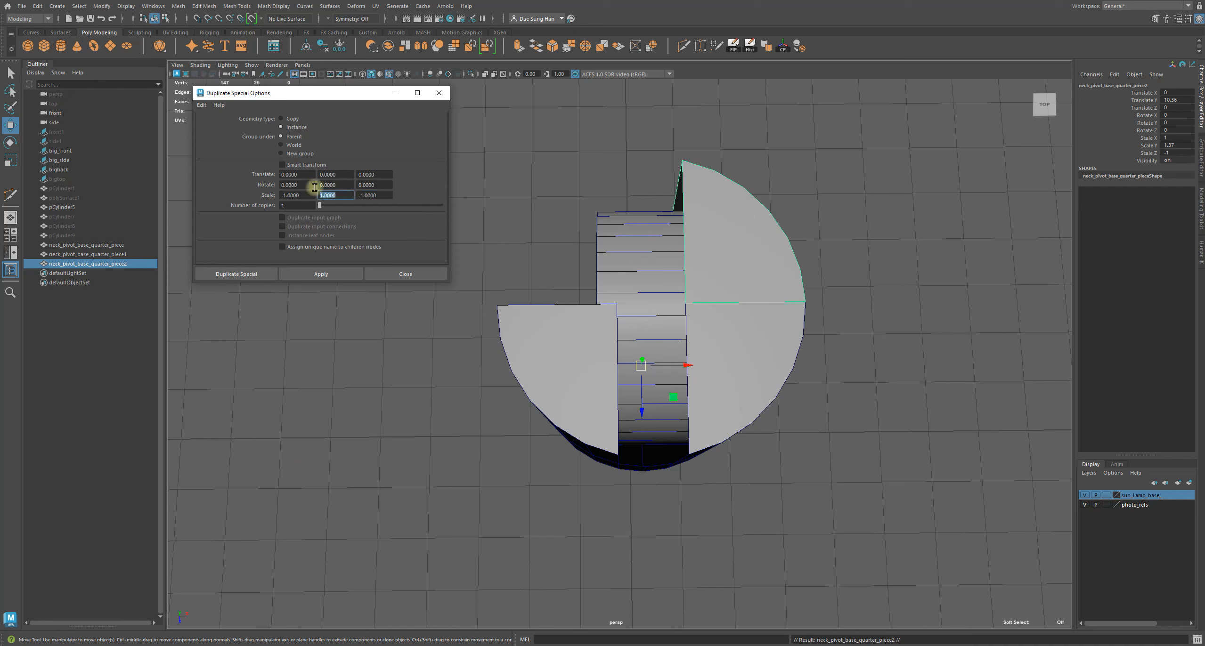
{"action": "left_click_drag", "start_coordinate": [385, 197], "coordinate": [282, 185]}
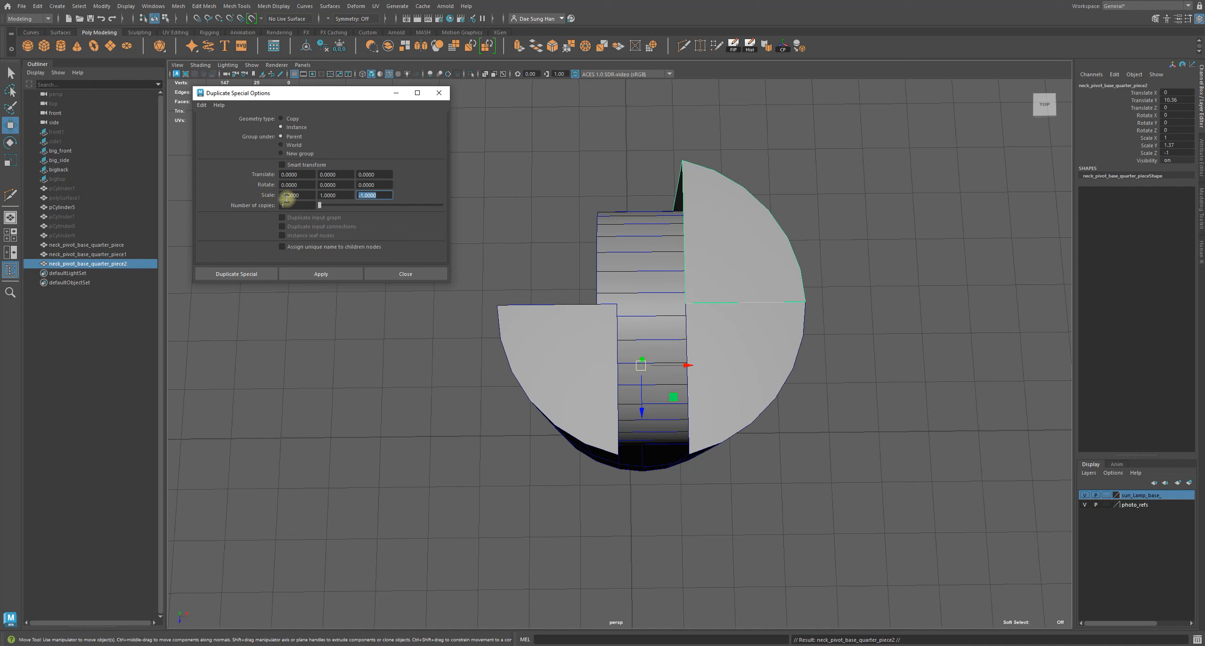
{"action": "left_click", "coordinate": [332, 277]}
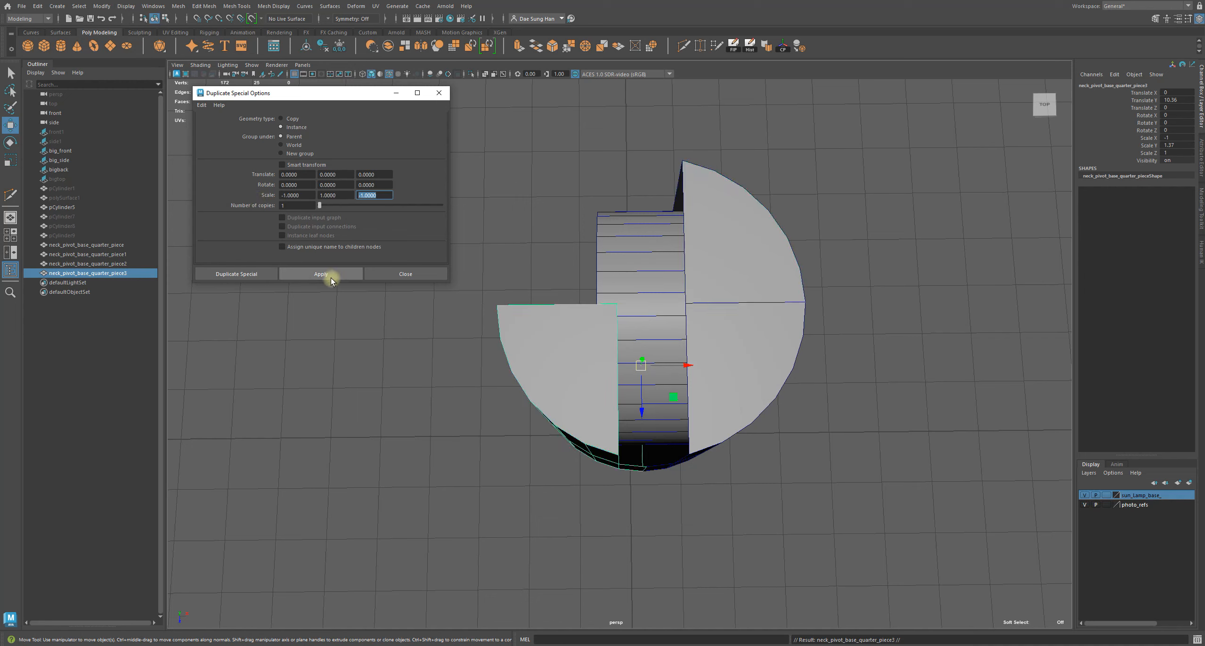
Undo the last quarter instance and recreate it mirrored across X with a Duplicate Special scale of -1, 1, 1.
{"action": "mouse_move", "coordinate": [788, 272]}
{"action": "left_mouse_down", "text": "alt"}
{"action": "mouse_move", "coordinate": [782, 256]}
{"action": "mouse_move", "coordinate": [780, 272]}
{"action": "left_mouse_up", "text": "alt"}
{"action": "key", "text": "ctrl+z"}
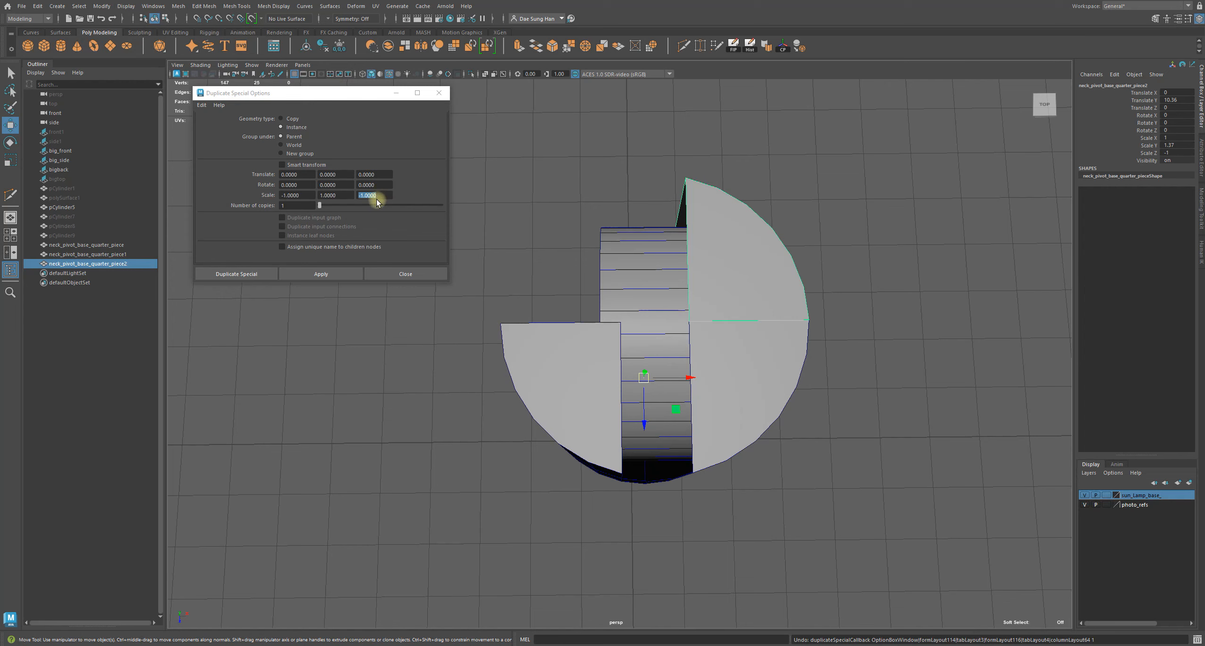
{"action": "double_click", "coordinate": [288, 195]}
{"action": "type", "text": "1.00"}
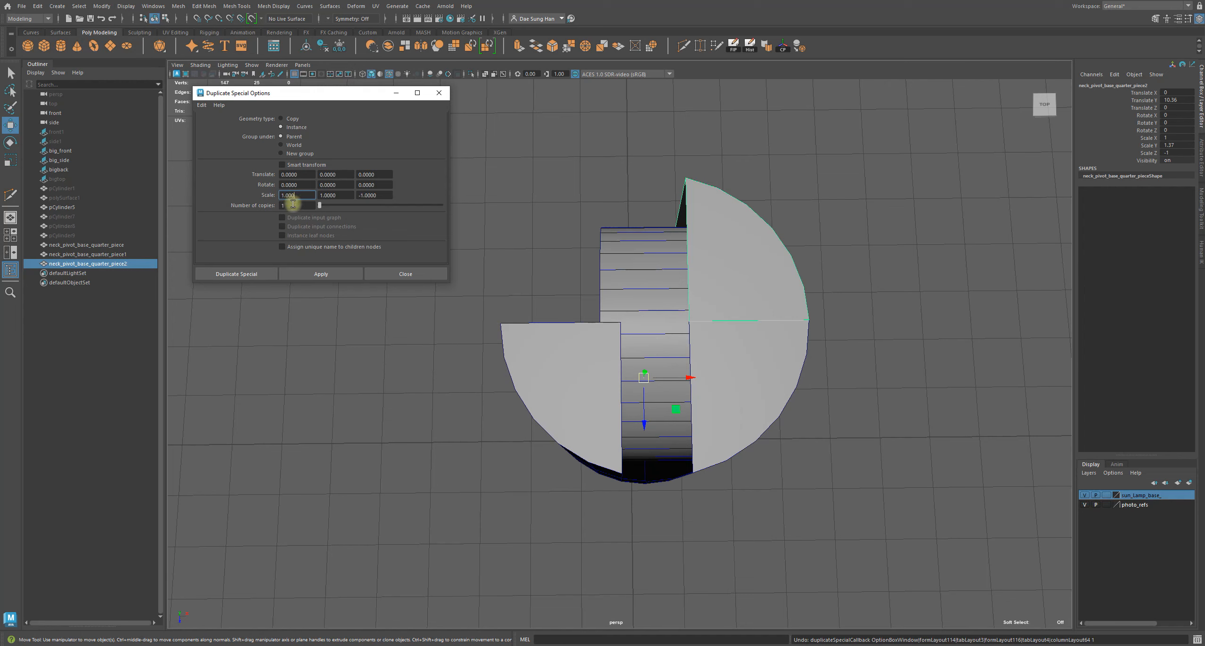
{"action": "double_click", "coordinate": [391, 198]}
{"action": "type", "text": "1"}
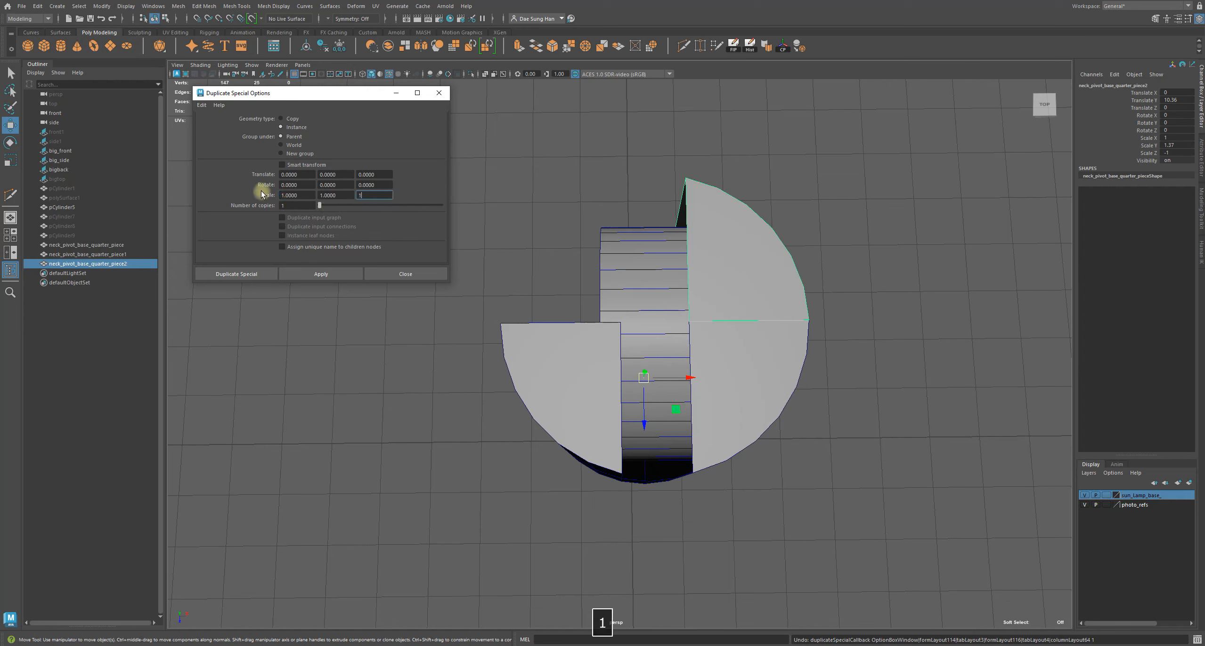
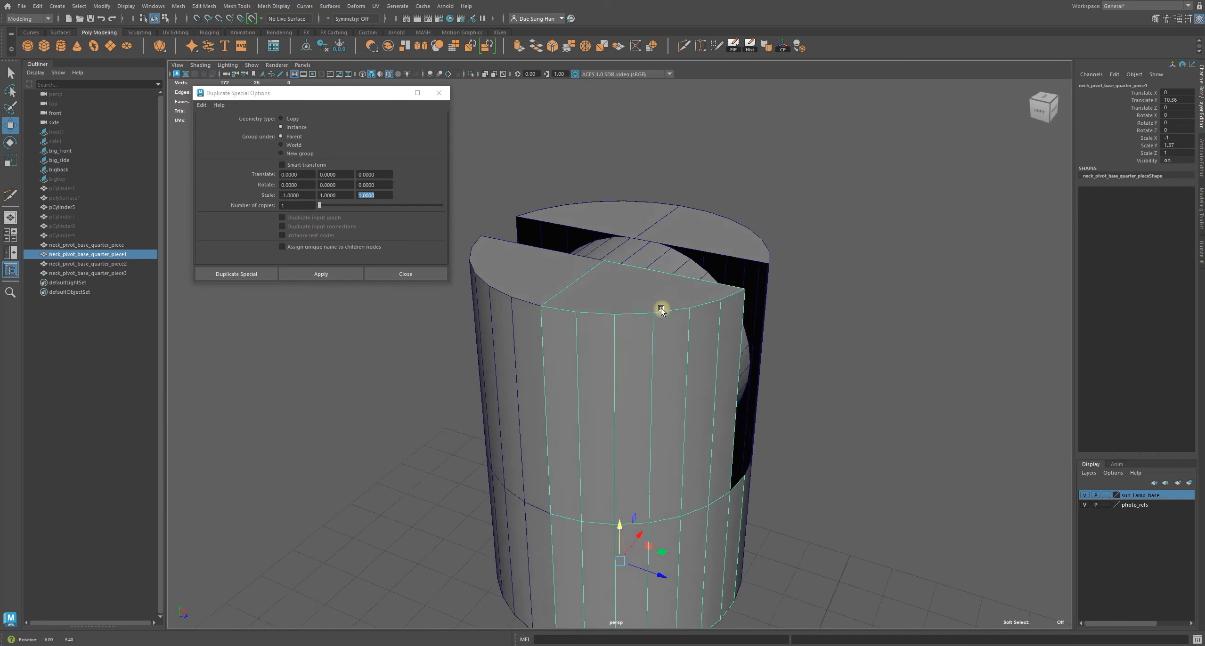
Select the top rim vertices of the front-left quarter instance, inspect them in wireframe, and clear the Duplicate Special window out of view.
{"action": "right_click", "coordinate": [665, 288]}
{"action": "right_click_drag", "start_coordinate": [665, 286], "coordinate": [620, 286]}
{"action": "left_click_drag", "start_coordinate": [683, 288], "coordinate": [729, 263], "text": "alt"}
{"action": "left_click_drag", "start_coordinate": [837, 317], "coordinate": [648, 200]}
{"action": "left_click_drag", "start_coordinate": [706, 229], "coordinate": [613, 261], "text": "alt"}
{"action": "key", "text": "4"}
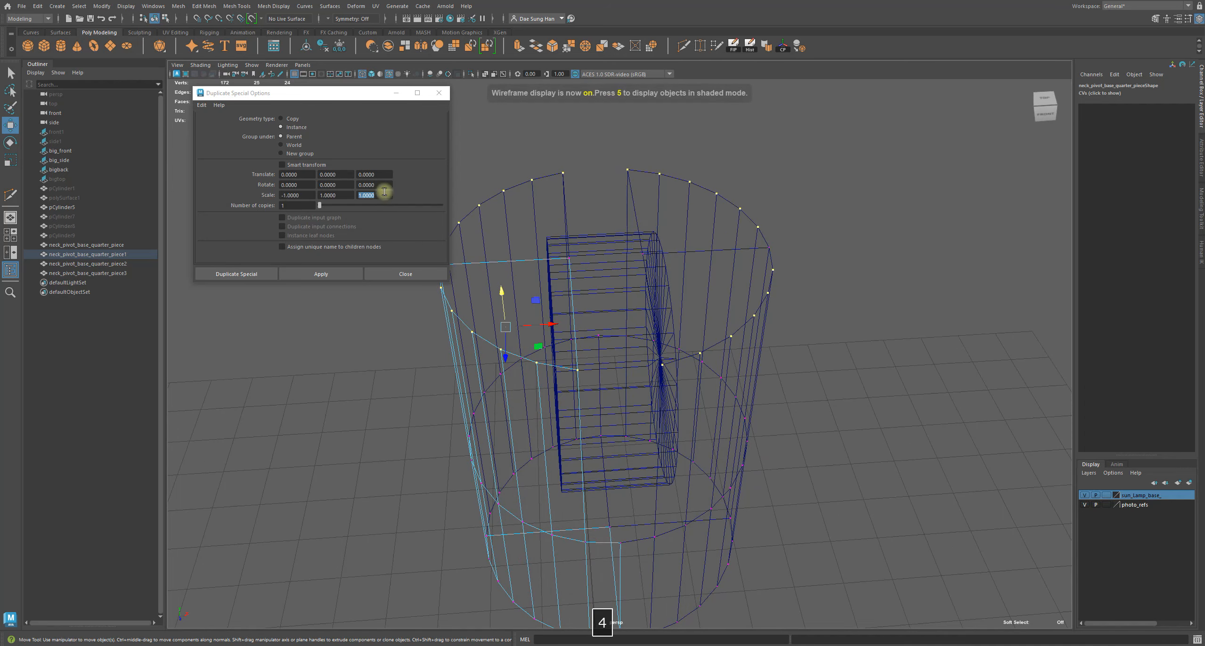
{"action": "left_click_drag", "start_coordinate": [350, 97], "coordinate": [1204, 189]}
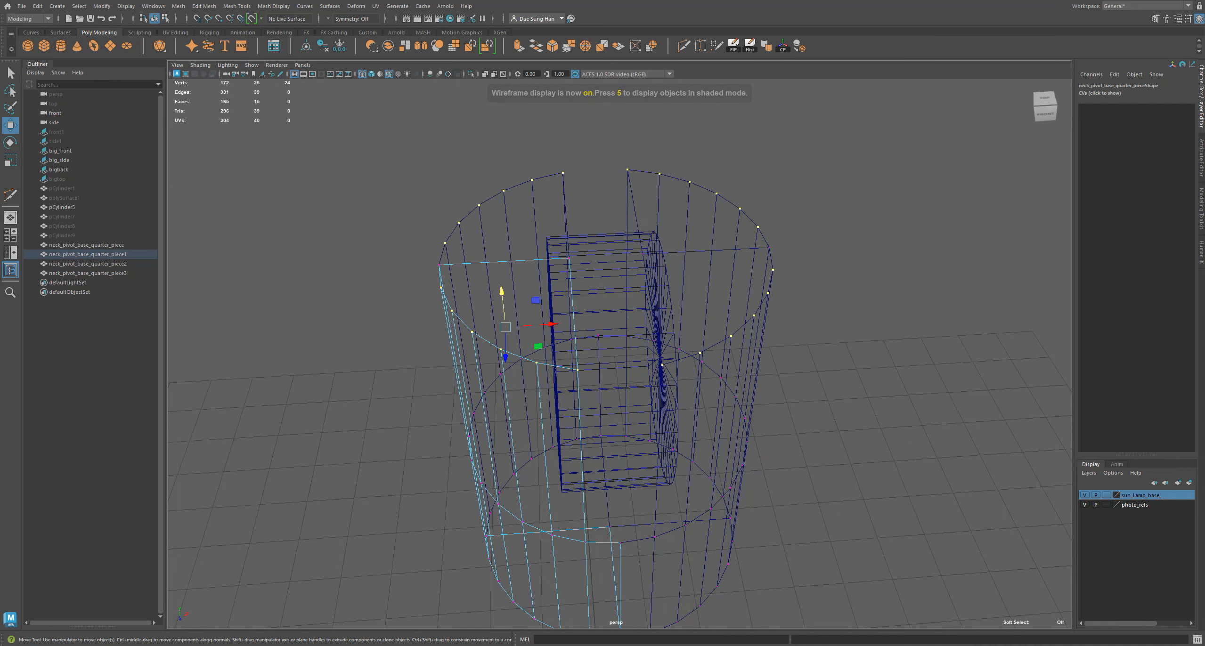
Inspect the instanced quarters in shaded display, clear the vertex selection and return the front-left quarter to object selection.
{"action": "left_click_drag", "start_coordinate": [720, 217], "coordinate": [766, 211], "text": "alt"}
{"action": "key", "text": "5"}
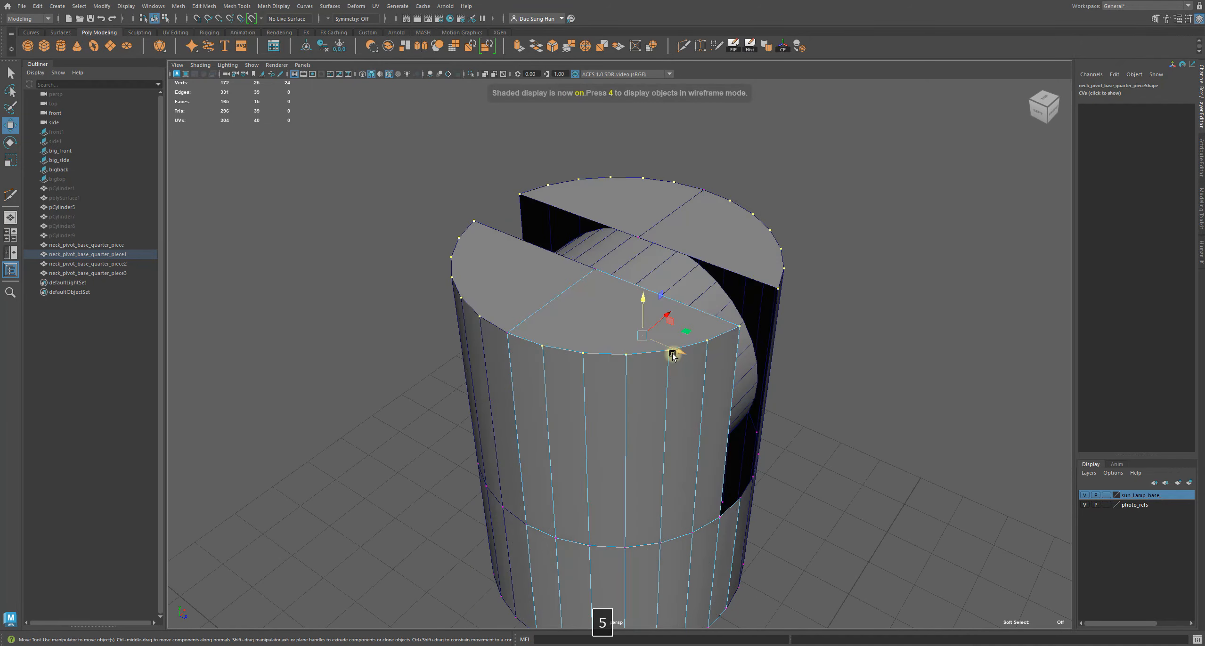
{"action": "left_click_drag", "start_coordinate": [669, 349], "coordinate": [672, 277], "text": "alt"}
{"action": "right_click_drag", "start_coordinate": [672, 277], "coordinate": [691, 247], "text": "alt"}
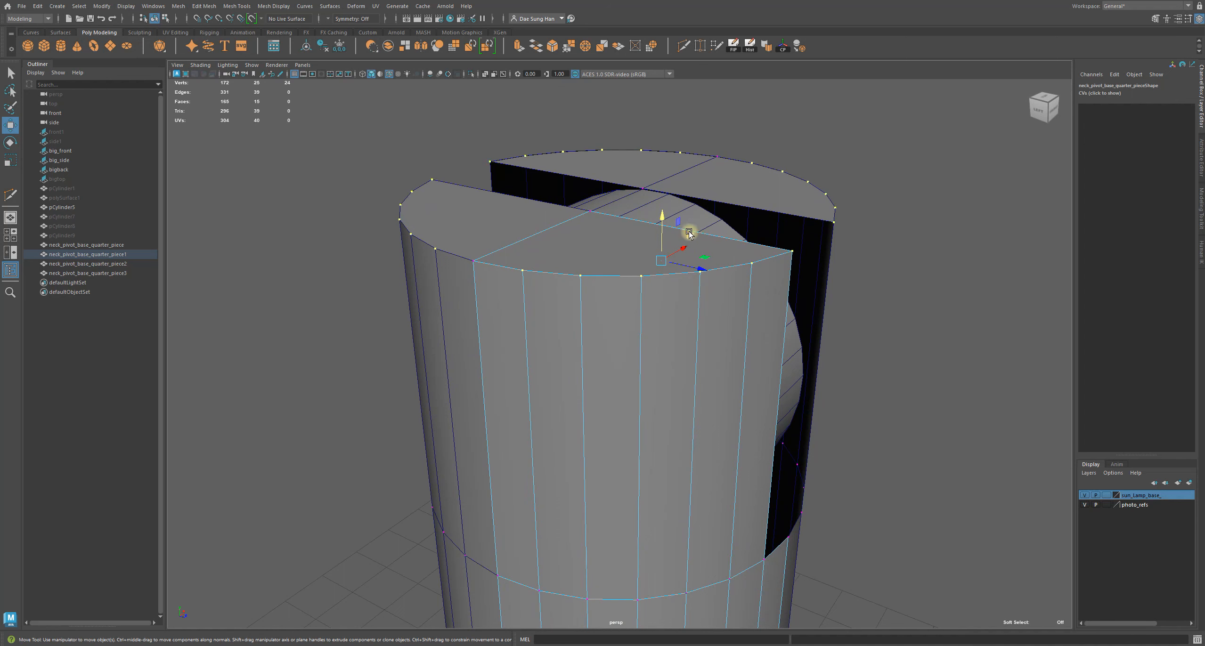
{"action": "left_click_drag", "start_coordinate": [678, 238], "coordinate": [602, 237], "text": "alt"}
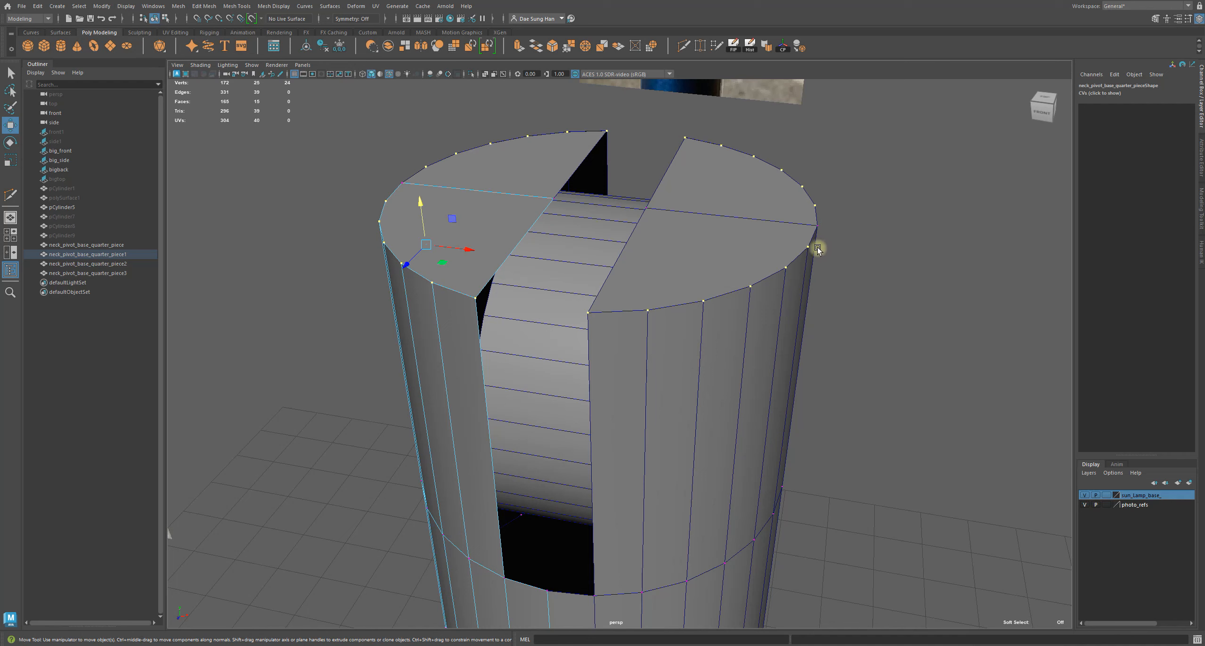
{"action": "left_click", "coordinate": [854, 200]}
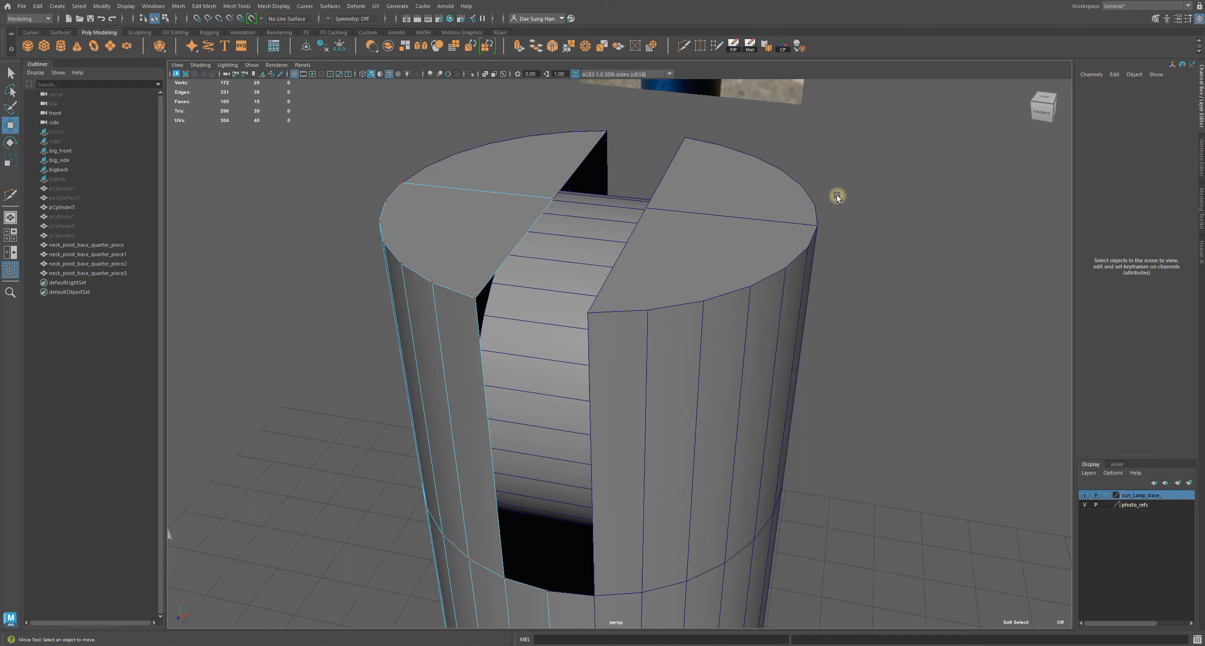
{"action": "right_click_drag", "start_coordinate": [384, 215], "coordinate": [450, 234]}
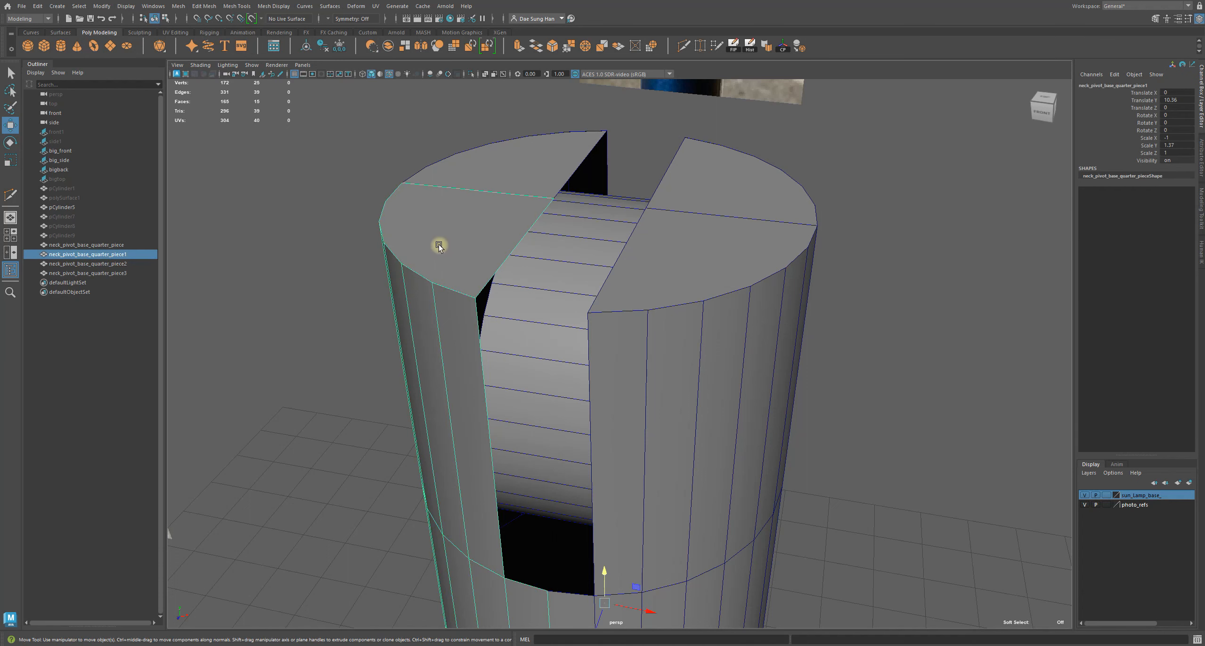
Switch to the top view and hide the pivot cylinder that lies inside the slot.
{"action": "left_click_drag", "start_coordinate": [508, 252], "coordinate": [653, 168], "text": "alt"}
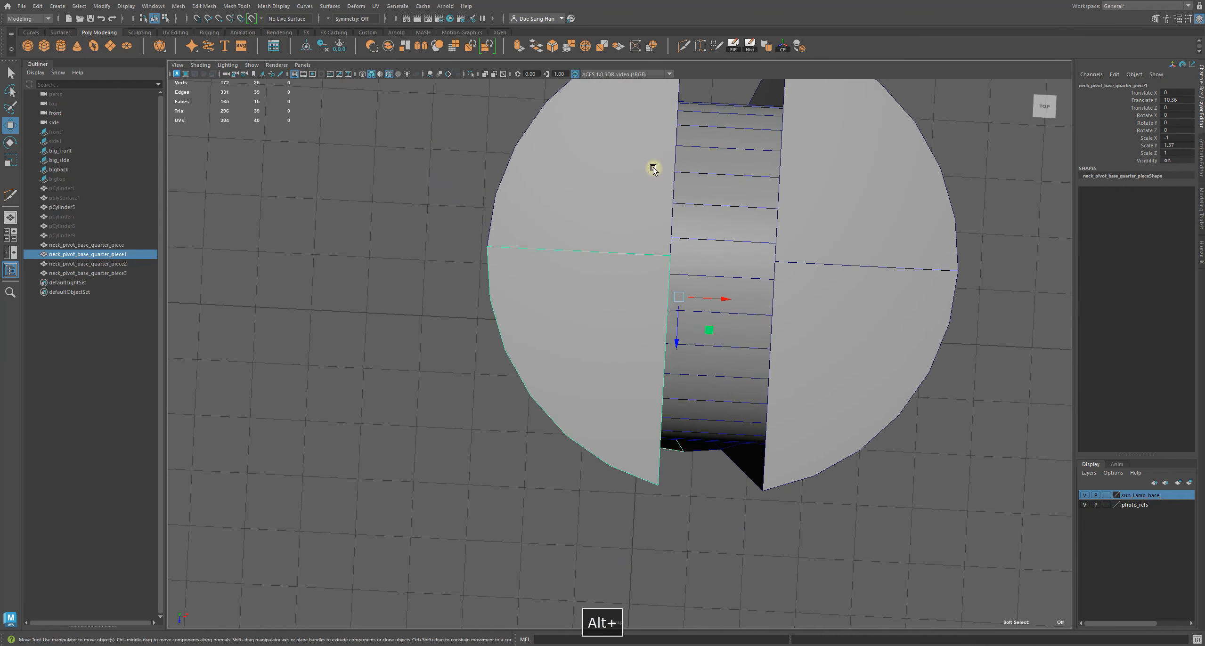
{"action": "middle_click_drag", "start_coordinate": [635, 160], "coordinate": [573, 200], "text": "alt"}
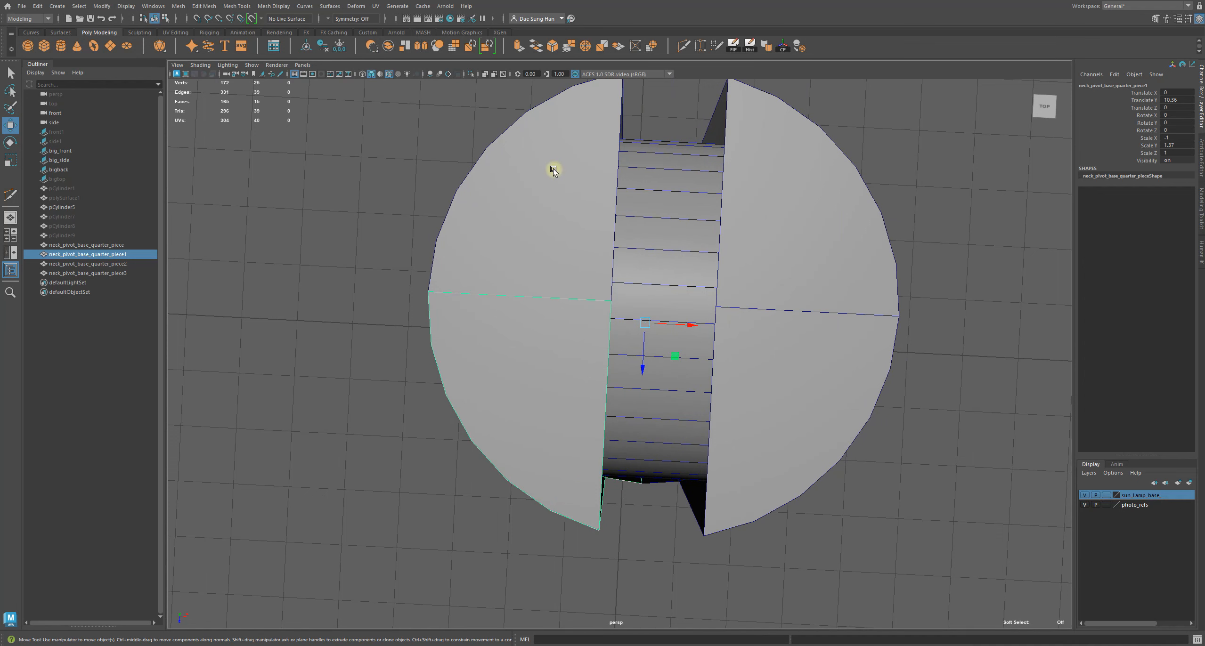
{"action": "key", "text": "space"}
{"action": "key", "text": "space"}
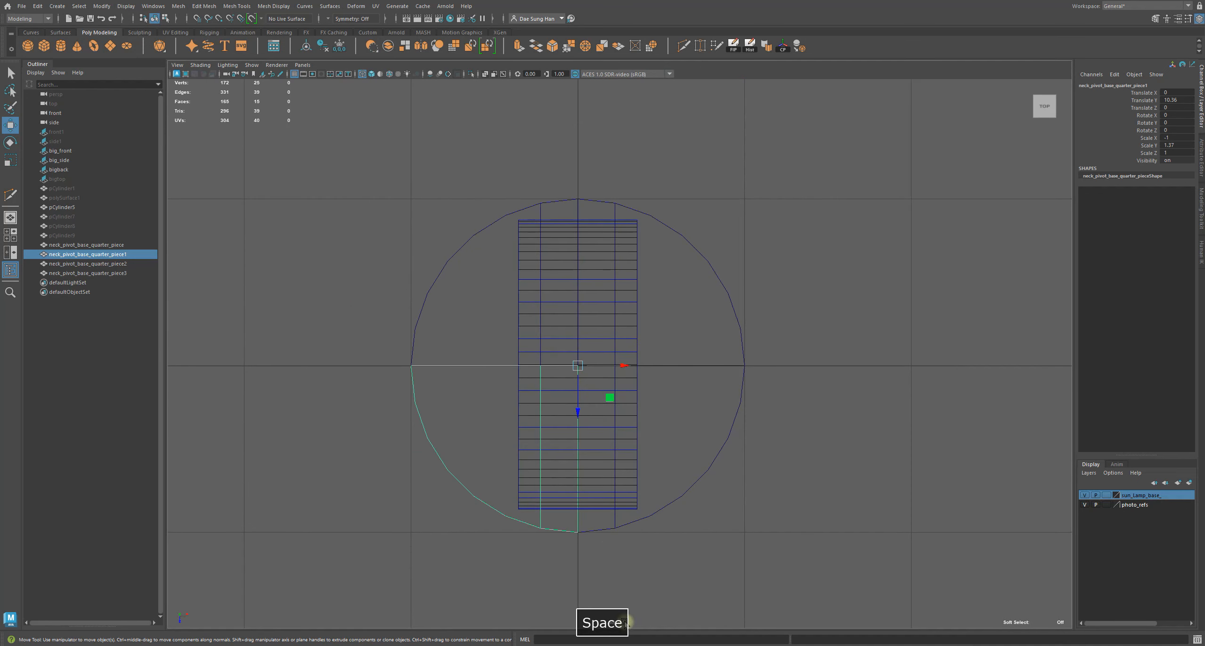
{"action": "left_click", "coordinate": [747, 563]}
{"action": "right_click_drag", "start_coordinate": [444, 361], "coordinate": [578, 360], "text": "alt"}
{"action": "middle_click_drag", "start_coordinate": [579, 361], "coordinate": [574, 268], "text": "alt"}
{"action": "left_click_drag", "start_coordinate": [579, 173], "coordinate": [629, 192]}
{"action": "left_click", "coordinate": [640, 204]}
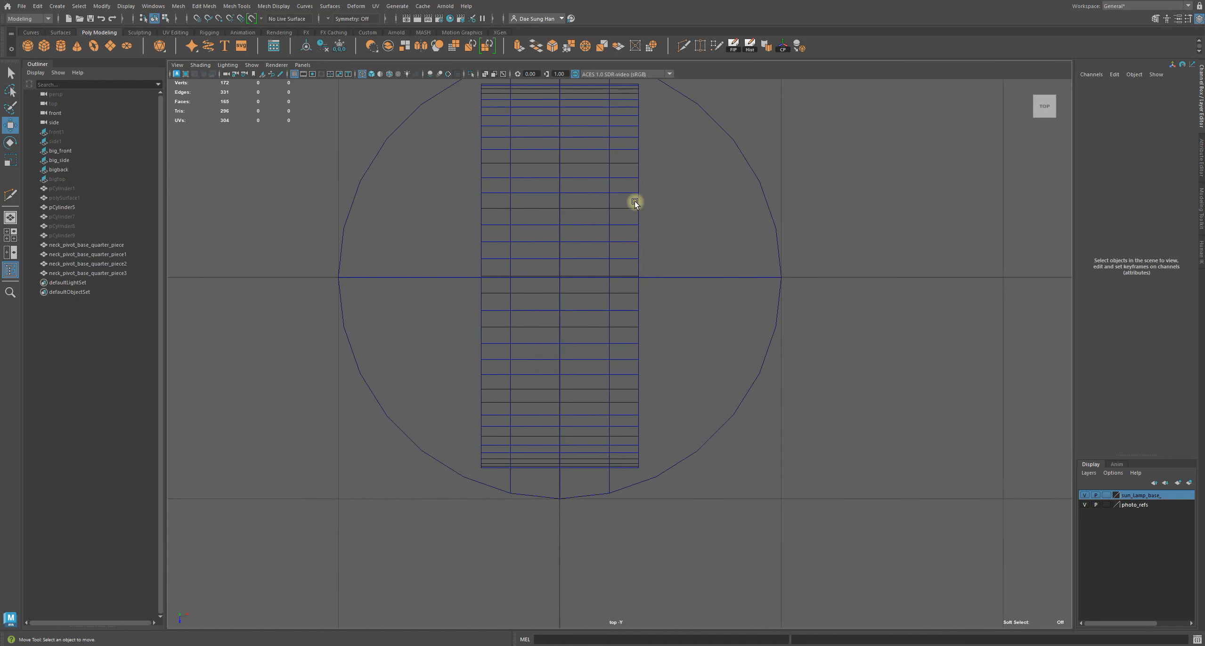
{"action": "left_click", "coordinate": [631, 190]}
{"action": "key", "text": "h"}
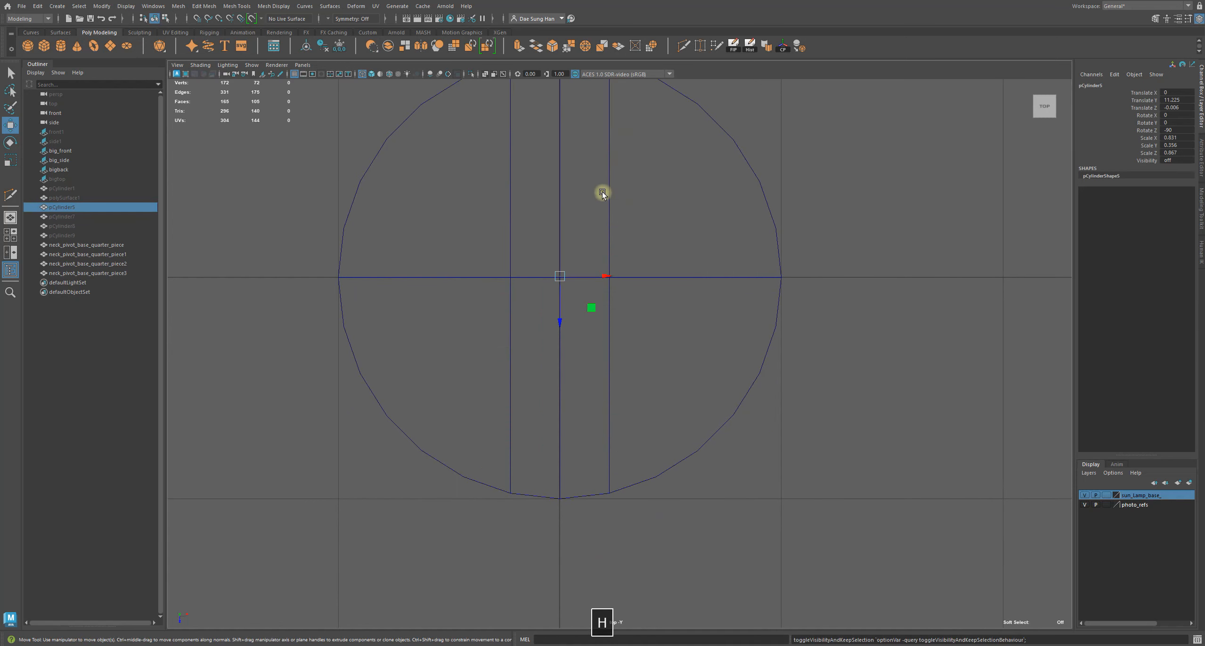
Select the front-left quarter piece in the top view and show it shaded with its wireframe edges.
{"action": "left_click", "coordinate": [854, 412]}
{"action": "middle_click_drag", "start_coordinate": [493, 221], "coordinate": [519, 280], "text": "alt"}
{"action": "left_click", "coordinate": [416, 191]}
{"action": "middle_click_drag", "start_coordinate": [357, 275], "coordinate": [392, 173], "text": "alt"}
{"action": "right_click_drag", "start_coordinate": [392, 173], "coordinate": [267, 256], "text": "alt"}
{"action": "left_click", "coordinate": [325, 272]}
{"action": "middle_click_drag", "start_coordinate": [400, 241], "coordinate": [382, 276], "text": "alt"}
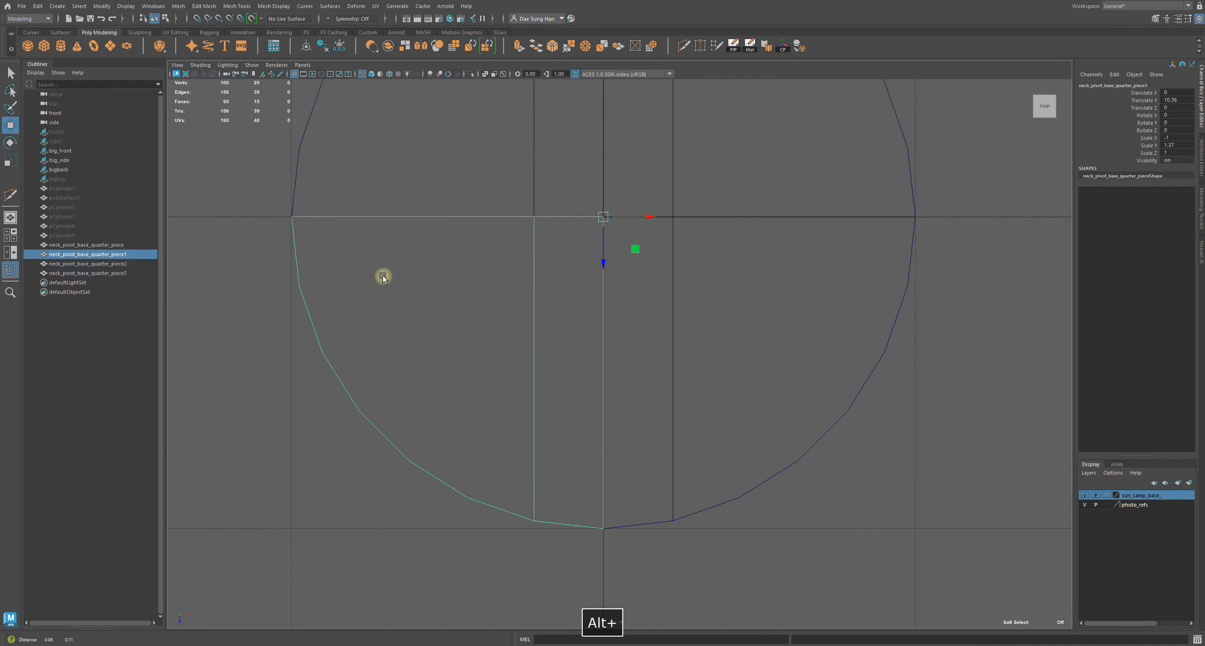
{"action": "key", "text": "5"}
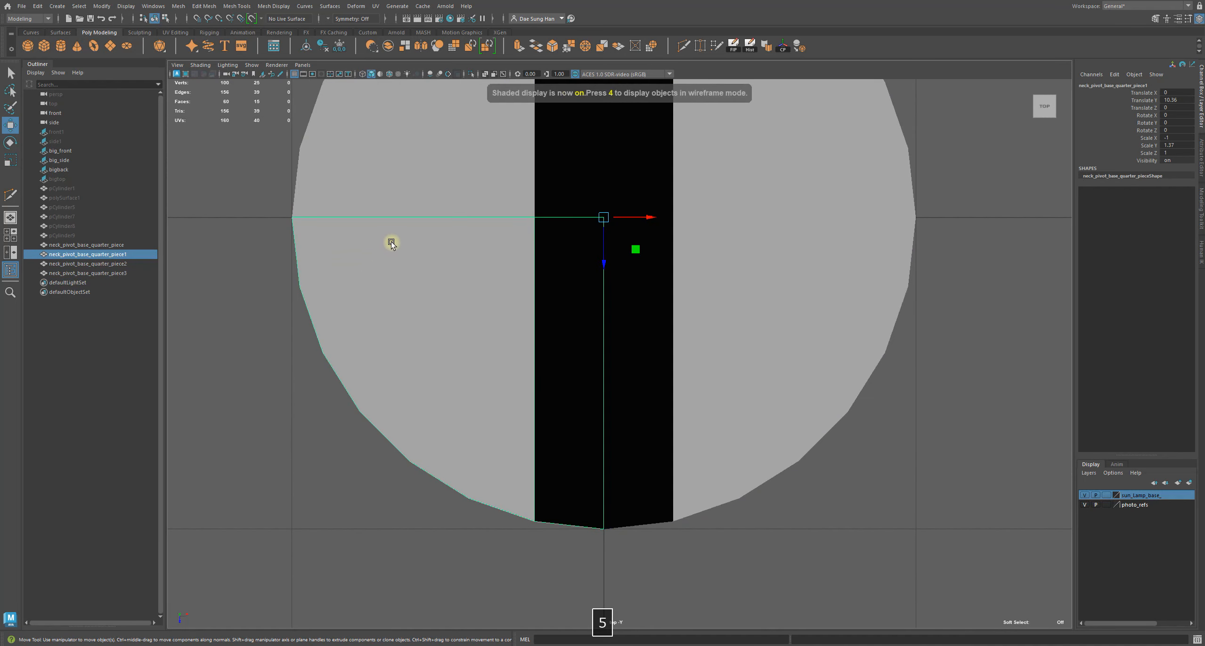
{"action": "middle_click_drag", "start_coordinate": [390, 242], "coordinate": [400, 302], "text": "alt"}
{"action": "key", "text": "alt+5"}
{"action": "left_click", "coordinate": [265, 371]}
Activate the Multi-Cut tool on the front-left quarter with its settings open and set aside from the model.
{"action": "mouse_move", "coordinate": [511, 283]}
{"action": "middle_mouse_down", "text": "alt"}
{"action": "mouse_move", "coordinate": [528, 340]}
{"action": "mouse_move", "coordinate": [486, 449]}
{"action": "middle_mouse_up", "text": "alt"}
{"action": "mouse_move", "coordinate": [486, 449]}
{"action": "right_mouse_down", "text": "alt"}
{"action": "mouse_move", "coordinate": [526, 413]}
{"action": "mouse_move", "coordinate": [445, 317]}
{"action": "right_mouse_up", "text": "alt"}
{"action": "middle_click_drag", "start_coordinate": [445, 317], "coordinate": [454, 162], "text": "alt"}
{"action": "right_click_drag", "start_coordinate": [455, 161], "coordinate": [801, 303], "text": "alt"}
{"action": "left_click", "coordinate": [394, 297]}
{"action": "middle_click_drag", "start_coordinate": [330, 227], "coordinate": [337, 253], "text": "alt"}
{"action": "right_click_drag", "start_coordinate": [337, 253], "coordinate": [293, 255], "text": "shift"}
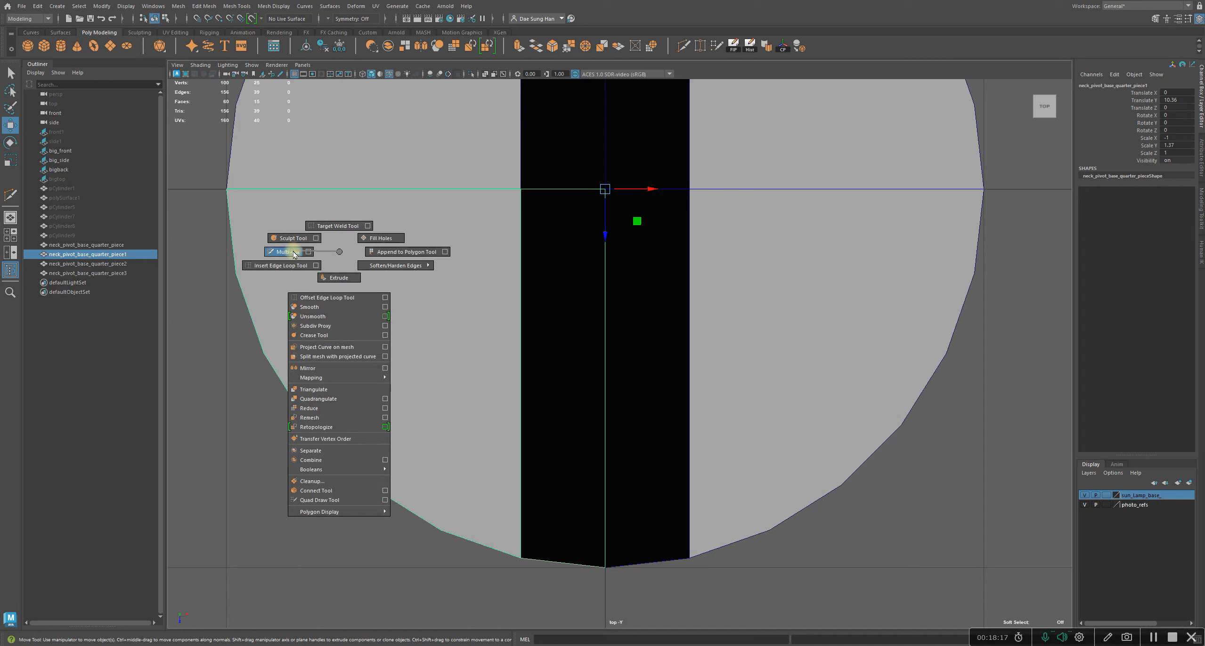
{"action": "right_click_drag", "start_coordinate": [293, 253], "coordinate": [310, 254]}
{"action": "right_click_drag", "start_coordinate": [309, 254], "coordinate": [310, 255]}
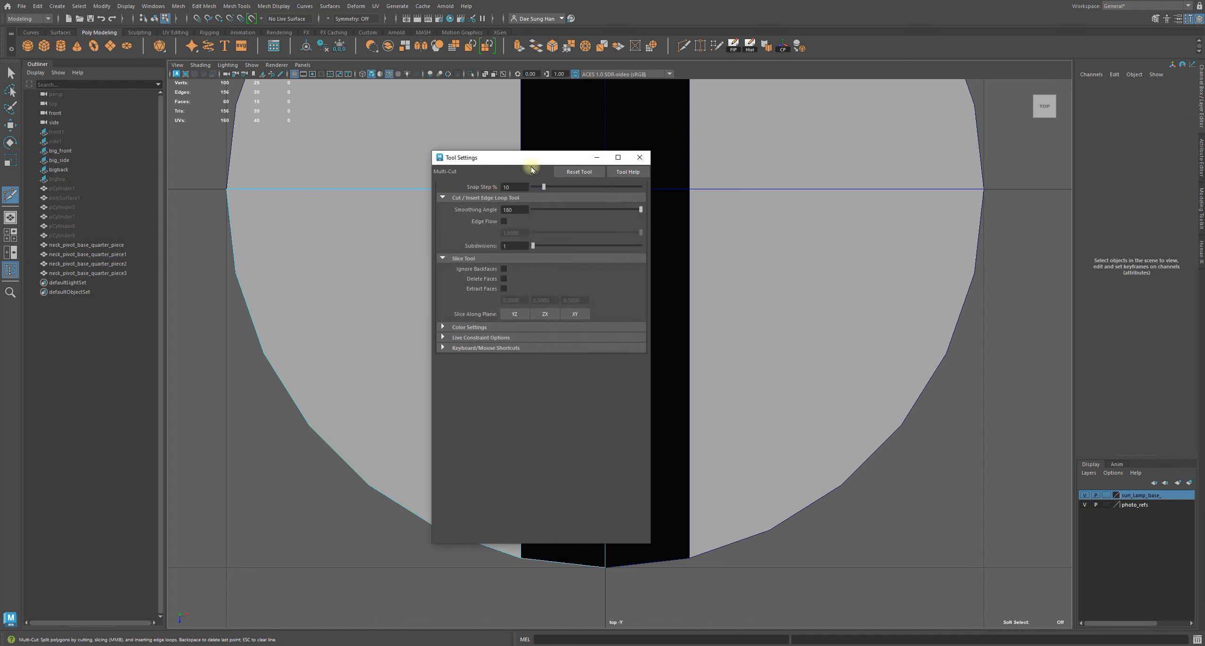
{"action": "left_click_drag", "start_coordinate": [527, 158], "coordinate": [1055, 97]}
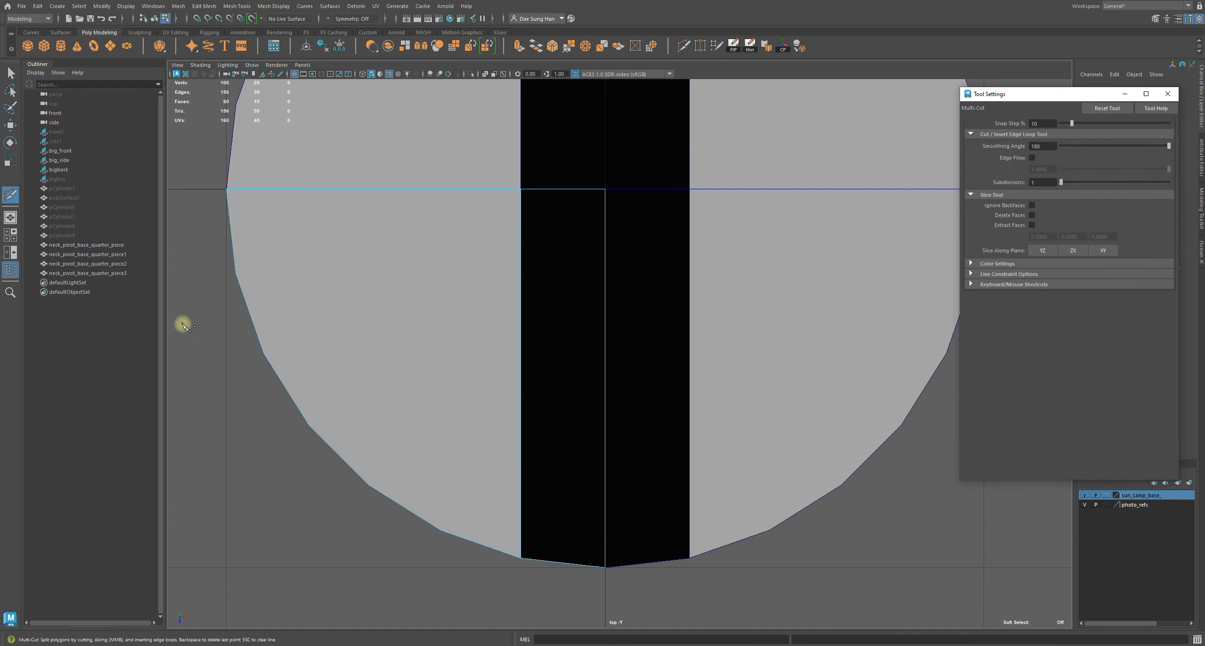
Cut a horizontal edge across the quarter's top face from the first rim vertex in front of the centre line to the slot edge.
{"action": "left_click", "coordinate": [234, 251]}
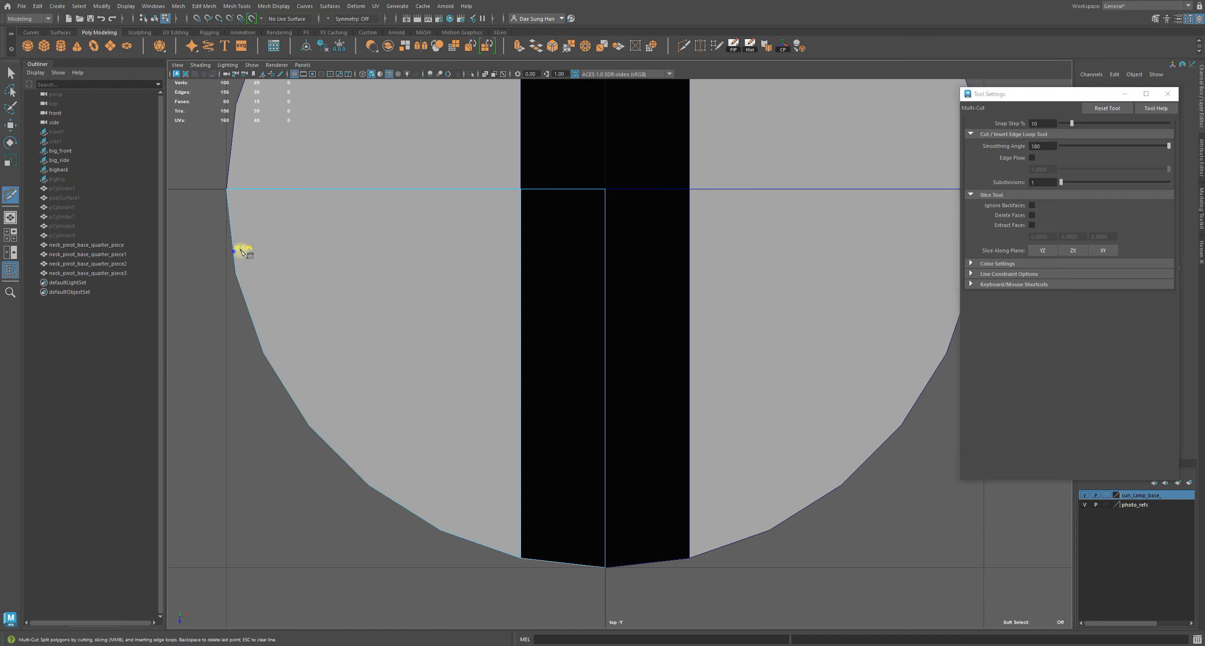
{"action": "left_click", "coordinate": [236, 273]}
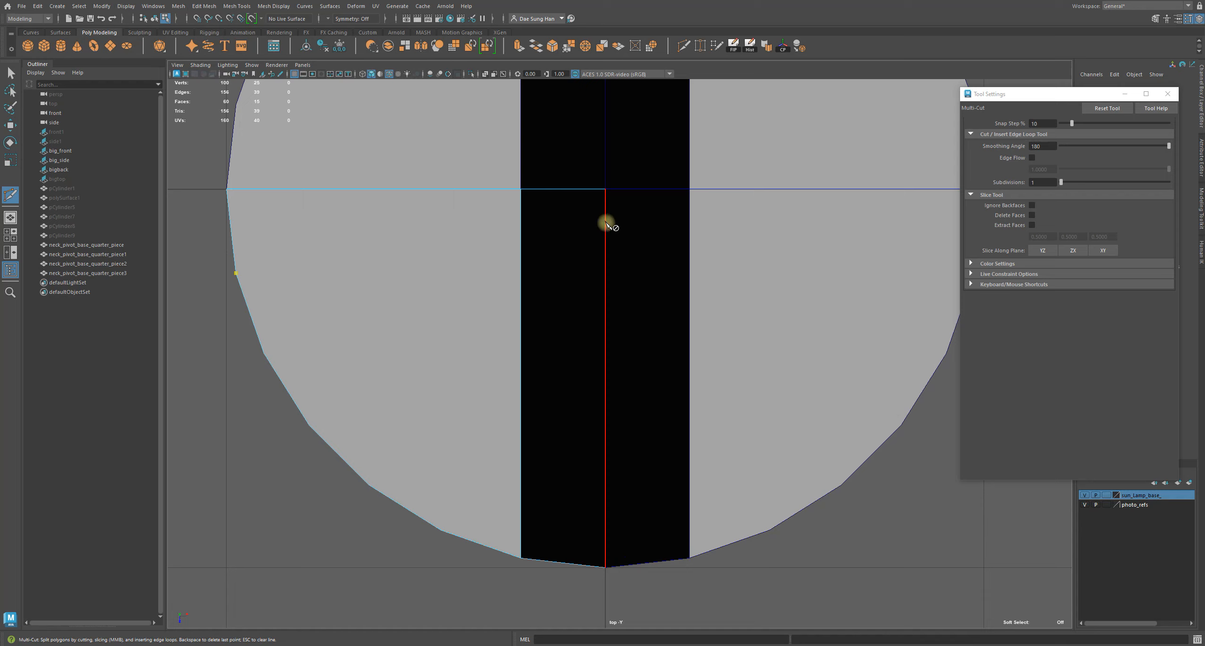
{"action": "key", "text": "space"}
{"action": "key", "text": "space"}
{"action": "left_click_drag", "start_coordinate": [599, 379], "coordinate": [570, 297], "text": "alt"}
{"action": "scroll", "coordinate": [542, 235], "scroll_direction": "up", "scroll_amount": 4}
{"action": "middle_click_drag", "start_coordinate": [535, 219], "coordinate": [523, 307], "text": "alt"}
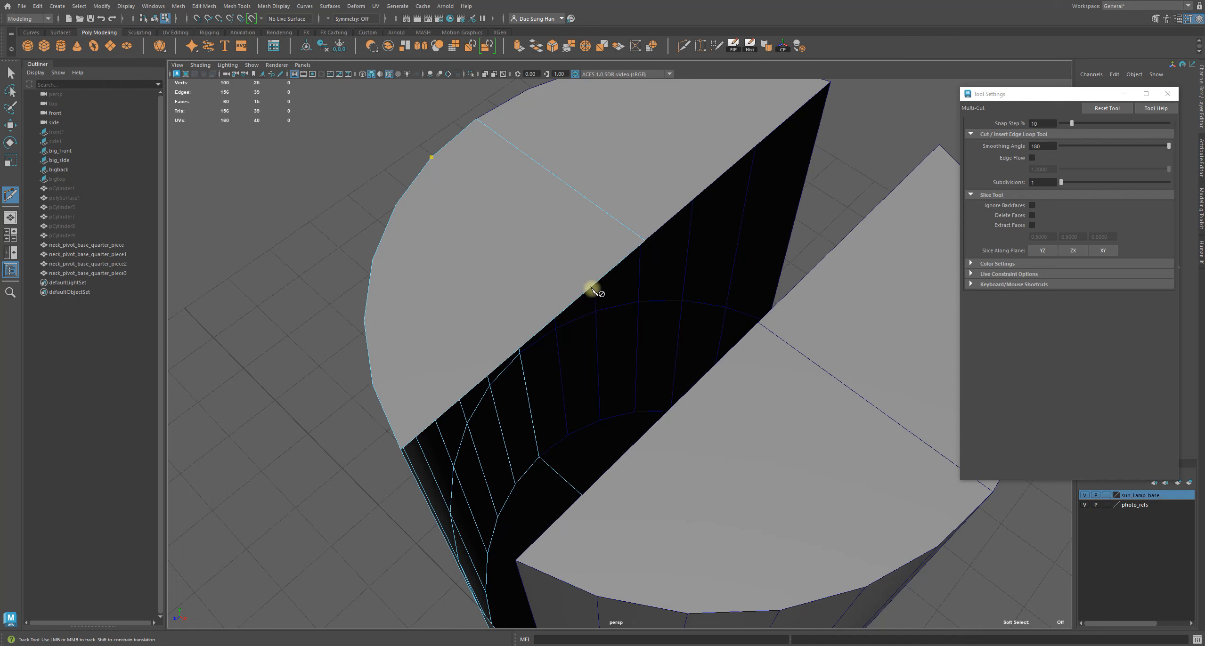
{"action": "key", "text": "space"}
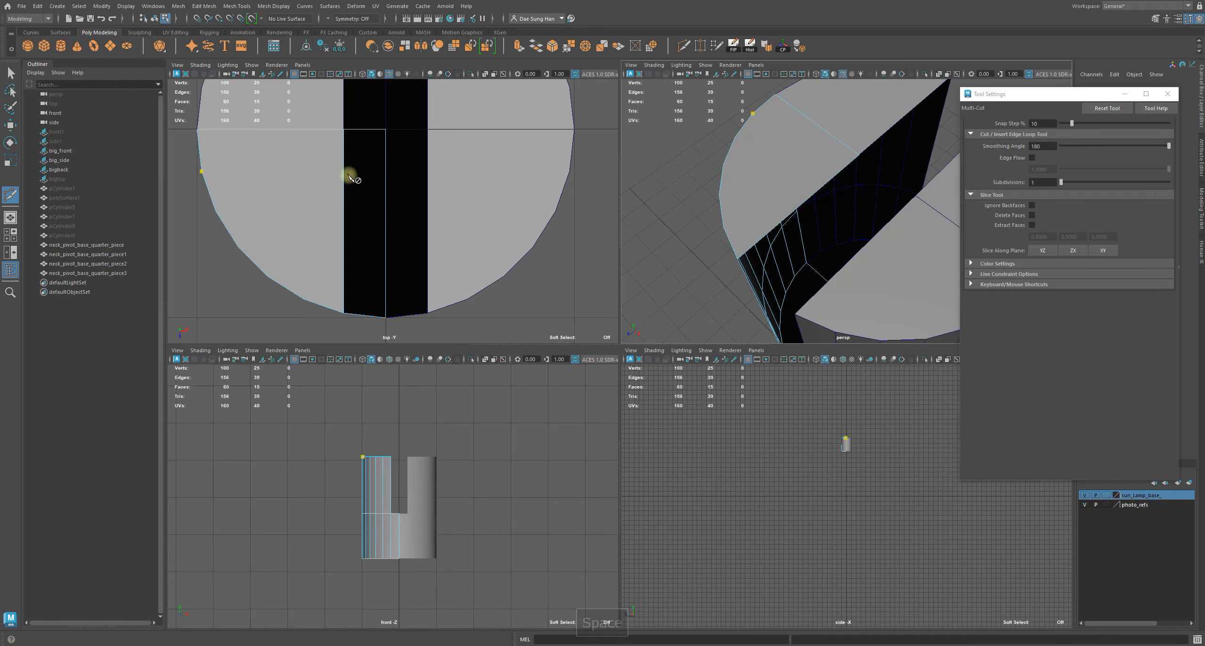
{"action": "key", "text": "space"}
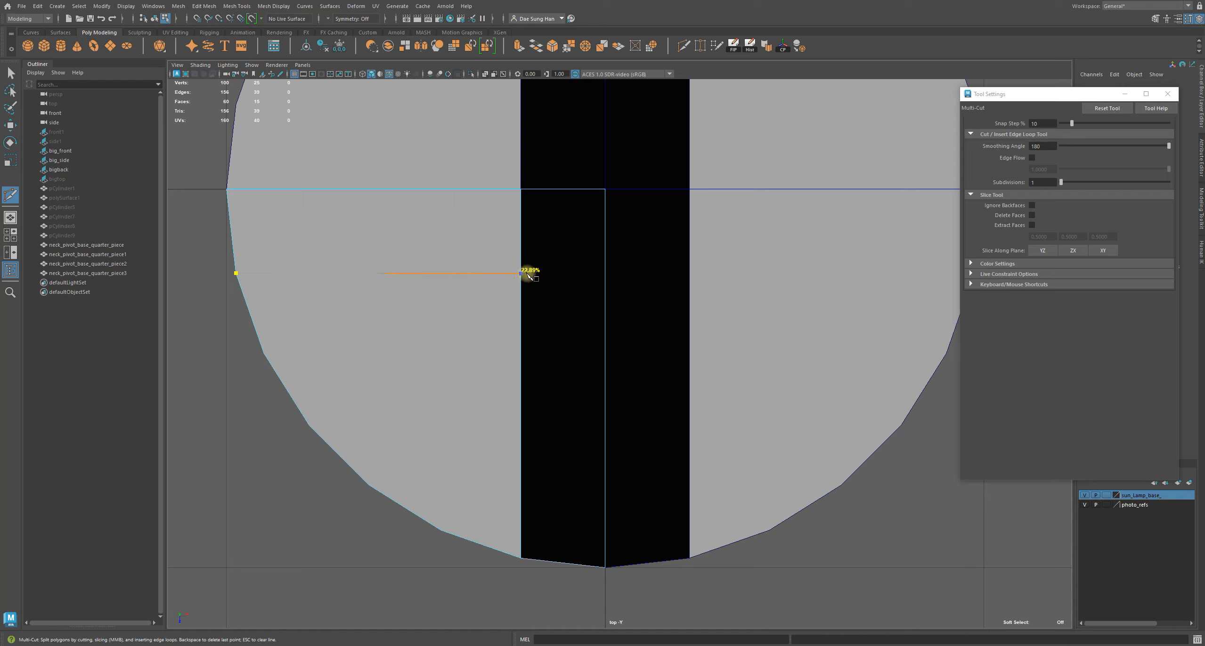
{"action": "middle_click_drag", "start_coordinate": [419, 277], "coordinate": [560, 241], "text": "alt"}
{"action": "right_click_drag", "start_coordinate": [561, 241], "coordinate": [733, 275], "text": "alt"}
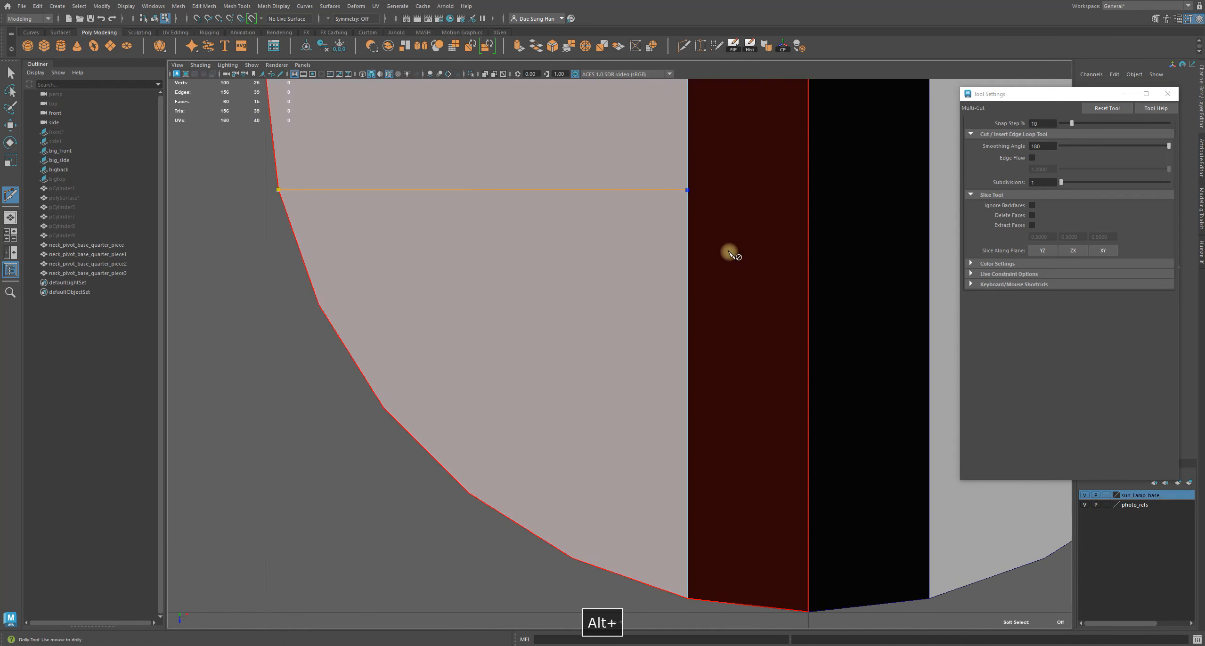
{"action": "middle_click_drag", "start_coordinate": [731, 252], "coordinate": [722, 299], "text": "alt"}
{"action": "key", "text": "g"}
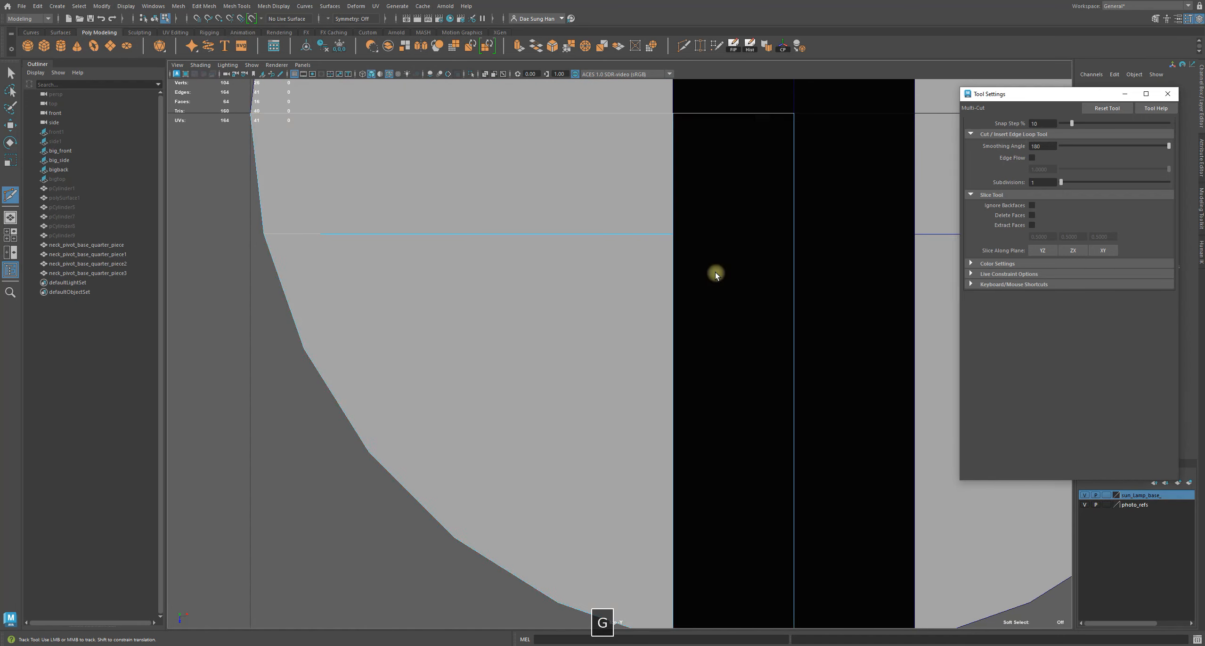
Cut a second horizontal edge from the next rim vertex toward the front across to the slot edge, keeping Multi-Cut ready.
{"action": "left_click", "coordinate": [549, 327]}
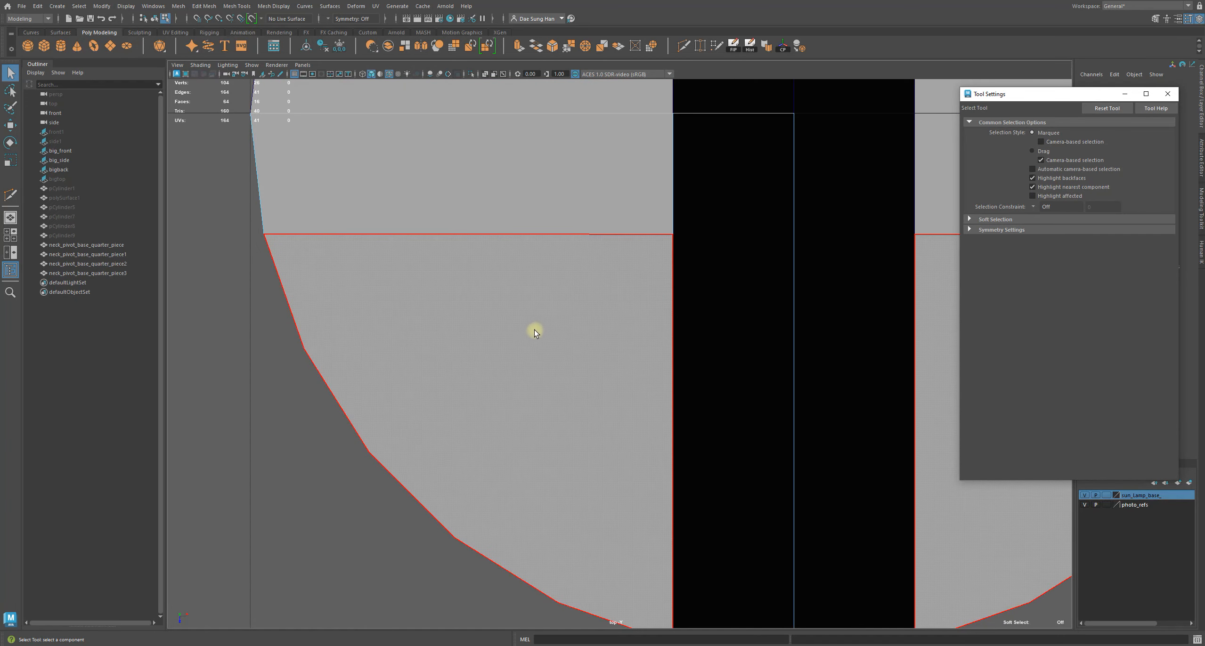
{"action": "key", "text": "g"}
{"action": "right_click_drag", "start_coordinate": [457, 342], "coordinate": [453, 325], "text": "alt"}
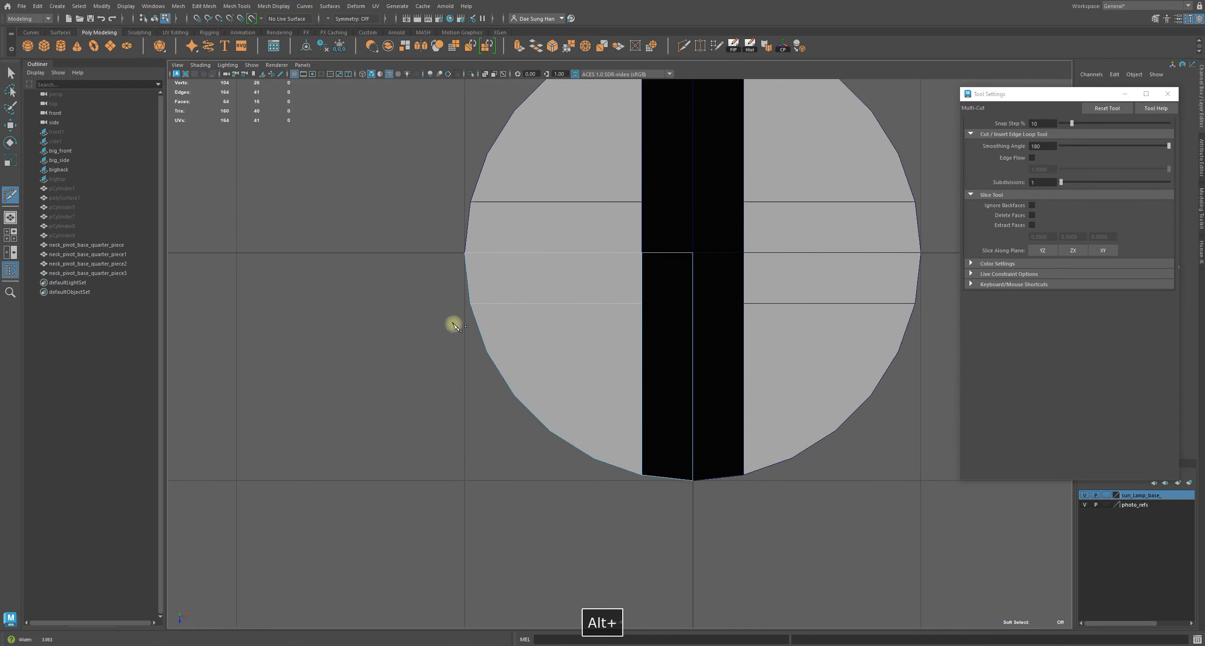
{"action": "right_click_drag", "start_coordinate": [611, 369], "coordinate": [648, 406], "text": "alt"}
{"action": "middle_click_drag", "start_coordinate": [458, 343], "coordinate": [328, 302], "text": "alt"}
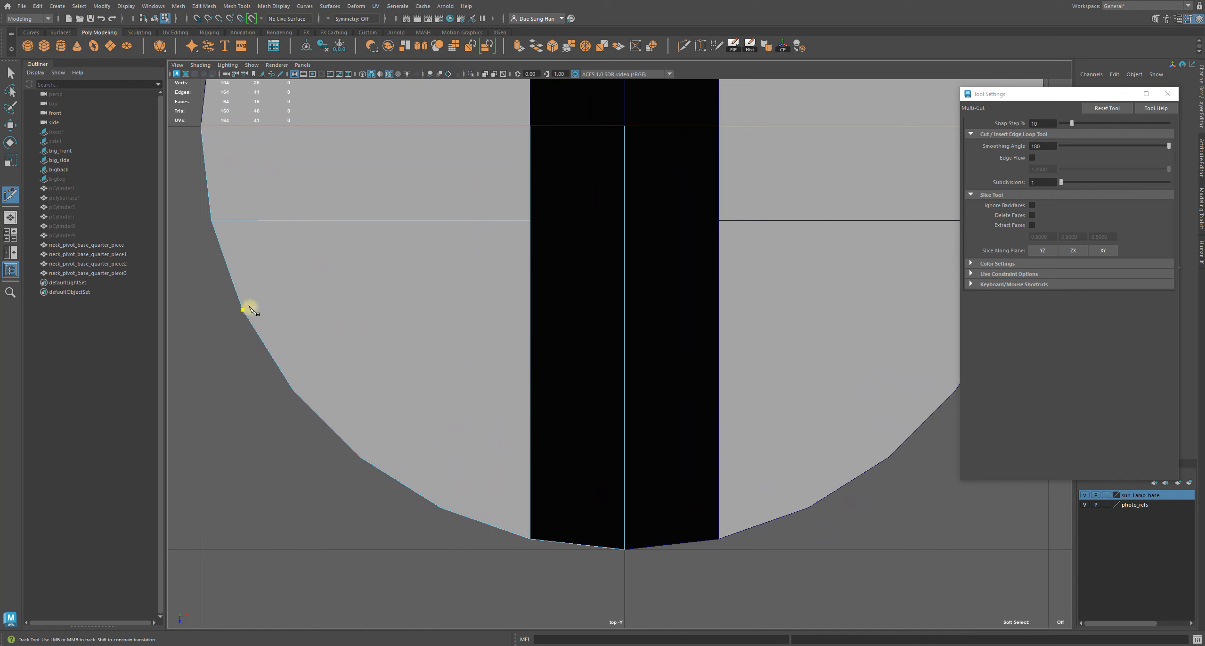
{"action": "right_click_drag", "start_coordinate": [390, 285], "coordinate": [652, 314], "text": "alt"}
{"action": "middle_click_drag", "start_coordinate": [669, 277], "coordinate": [717, 265], "text": "alt"}
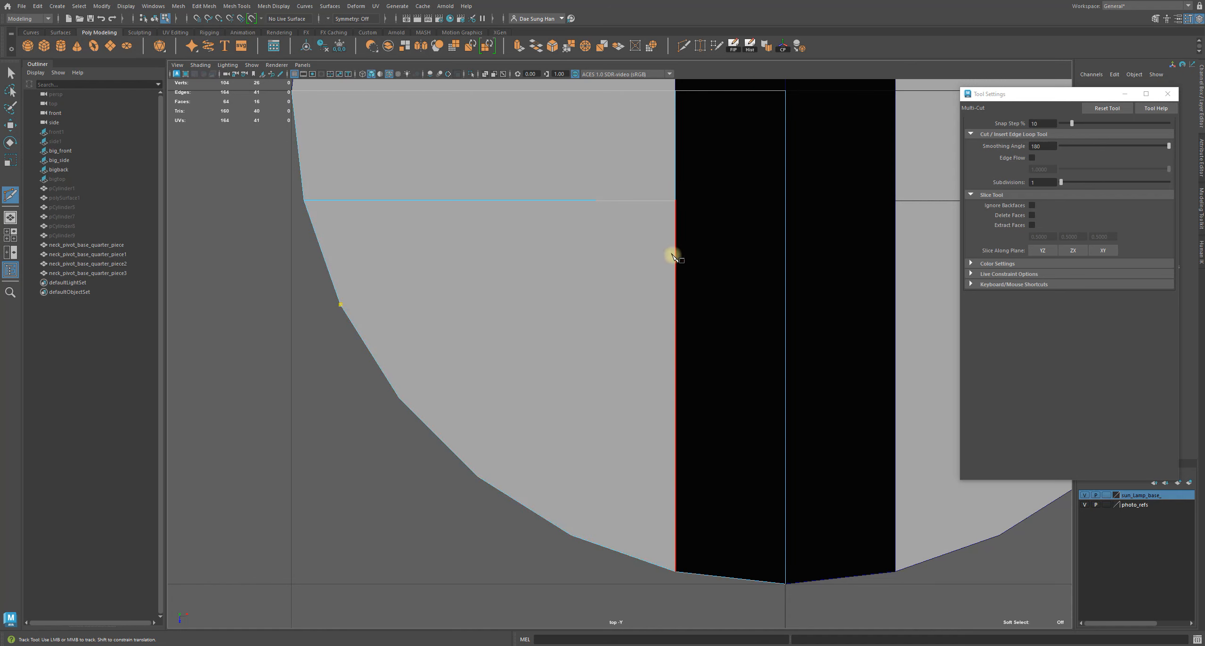
{"action": "left_click", "coordinate": [674, 256]}
{"action": "left_click", "coordinate": [686, 305]}
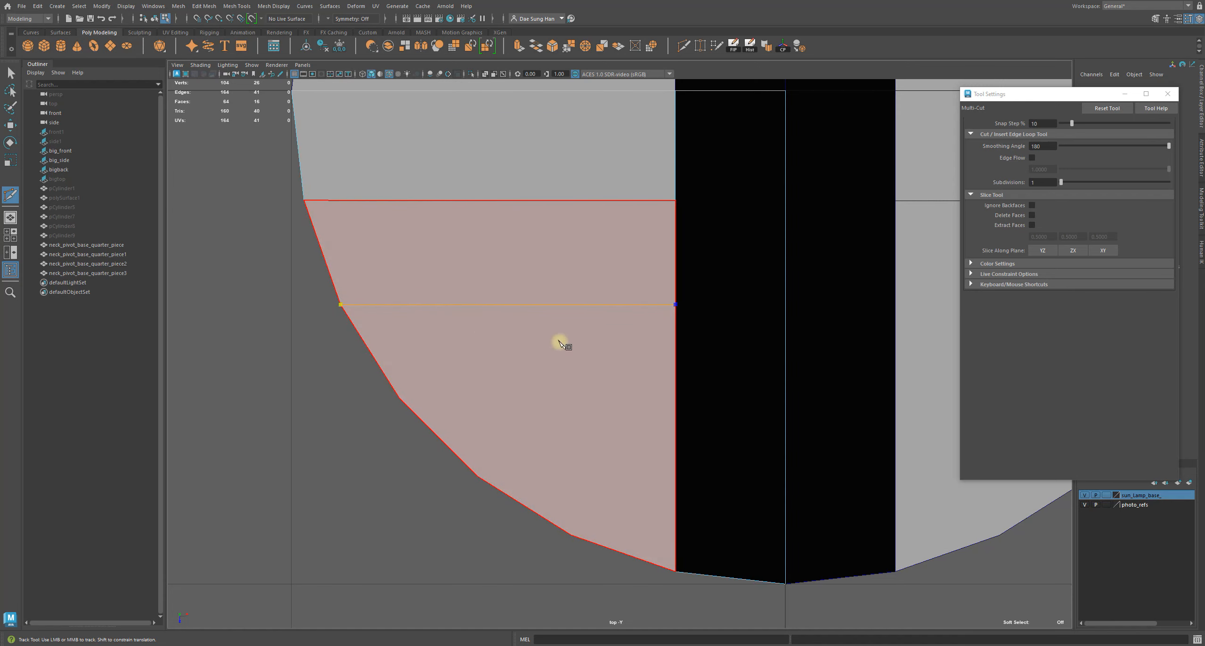
{"action": "key", "text": "q"}
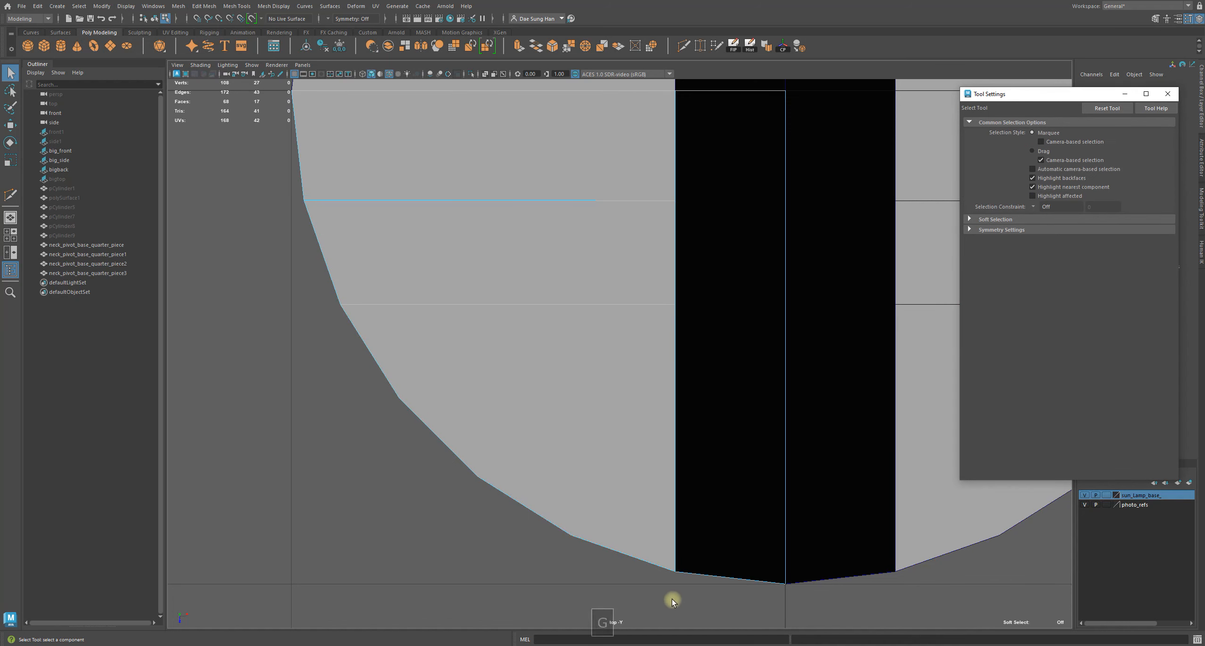
{"action": "key", "text": "y"}
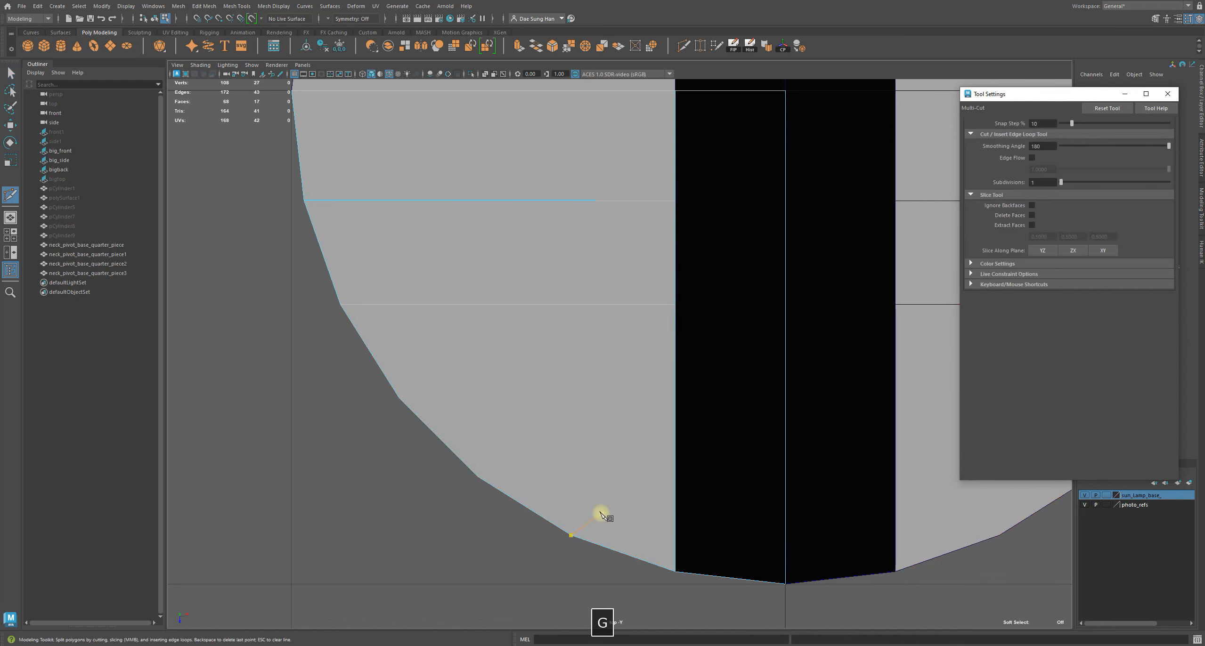
Cut a third horizontal edge across the quarter's top face from the next rim vertex toward the front to the slot edge.
{"action": "left_click", "coordinate": [373, 357]}
{"action": "left_click_drag", "start_coordinate": [380, 349], "coordinate": [420, 391]}
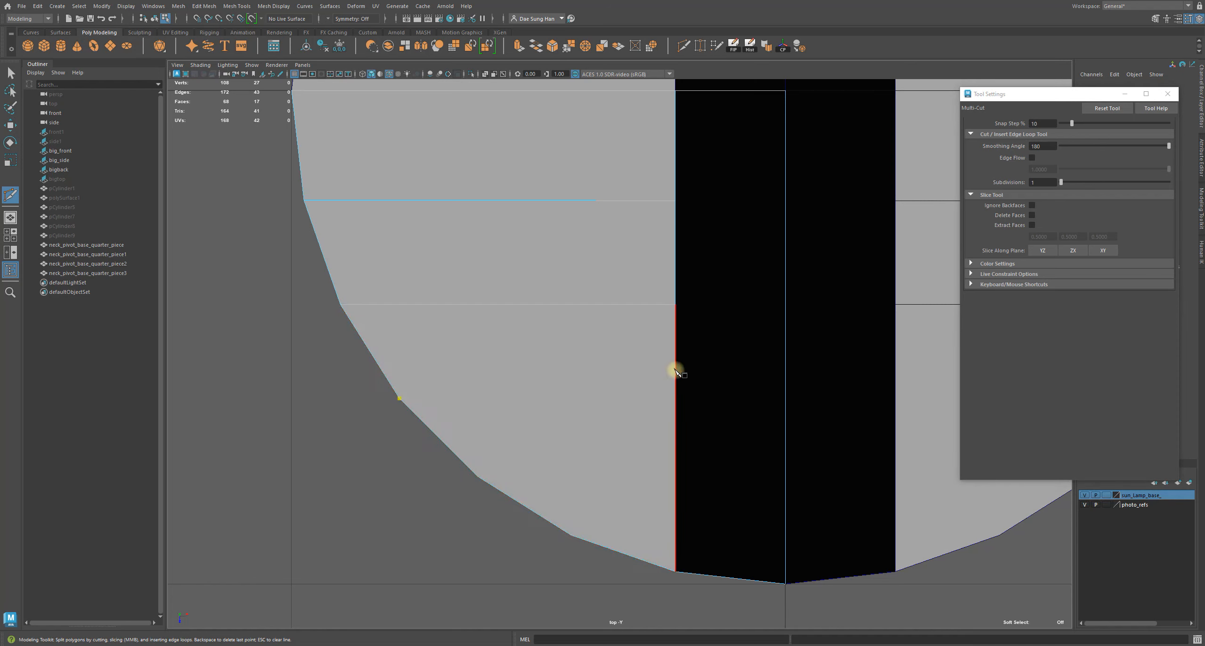
{"action": "left_click_drag", "start_coordinate": [674, 367], "coordinate": [685, 399]}
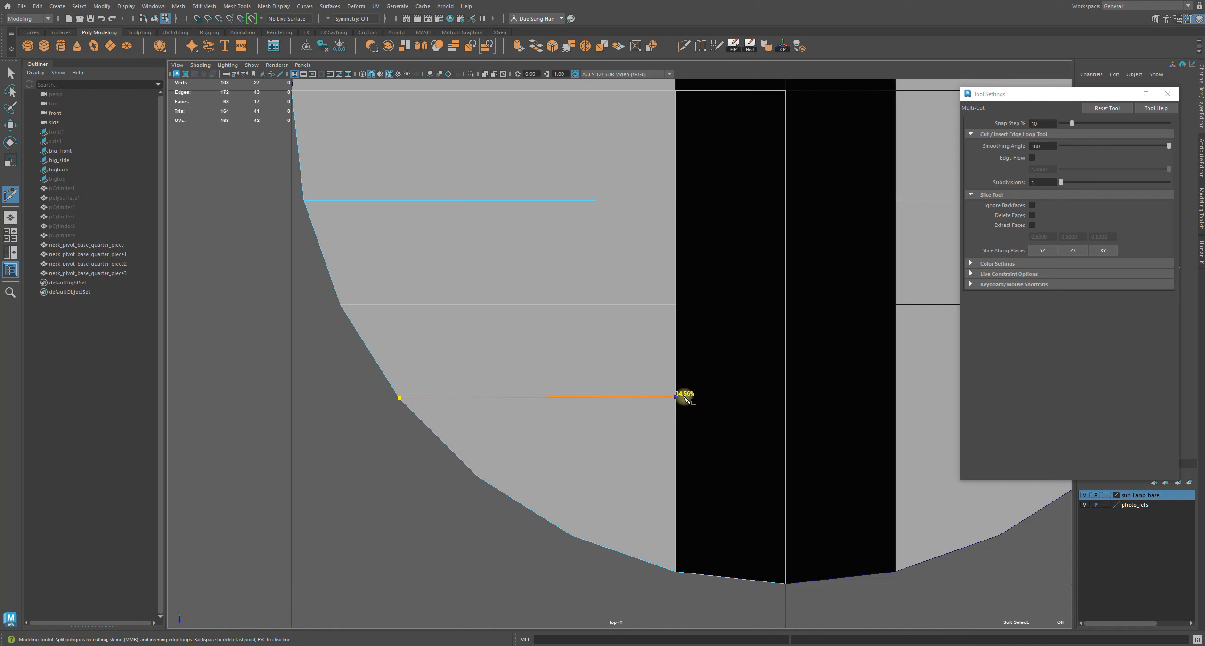
{"action": "left_click_drag", "start_coordinate": [686, 400], "coordinate": [688, 401]}
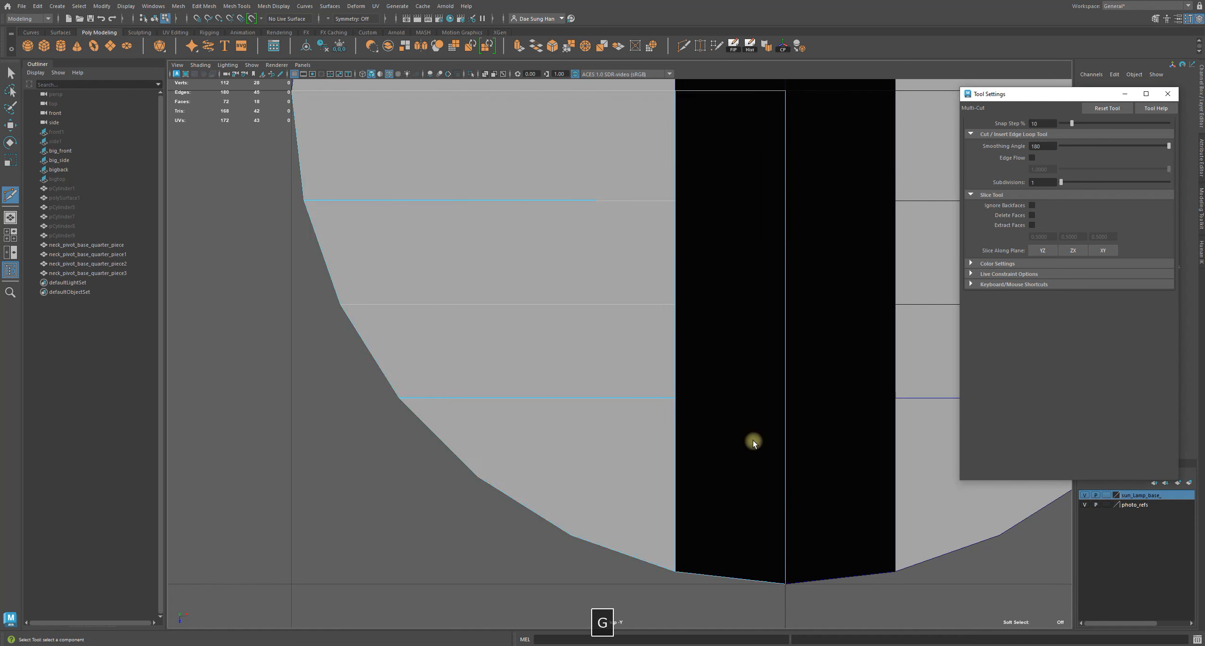
{"action": "key", "text": "q"}
With Multi-Cut, cut a fourth horizontal edge from the following rim vertex toward the front straight across to the slot edge.
{"action": "right_click_drag", "start_coordinate": [734, 412], "coordinate": [589, 361], "text": "alt"}
{"action": "middle_click_drag", "start_coordinate": [588, 361], "coordinate": [568, 287], "text": "alt"}
{"action": "right_click_drag", "start_coordinate": [567, 288], "coordinate": [1052, 460], "text": "alt"}
{"action": "middle_click_drag", "start_coordinate": [562, 243], "coordinate": [644, 326], "text": "alt"}
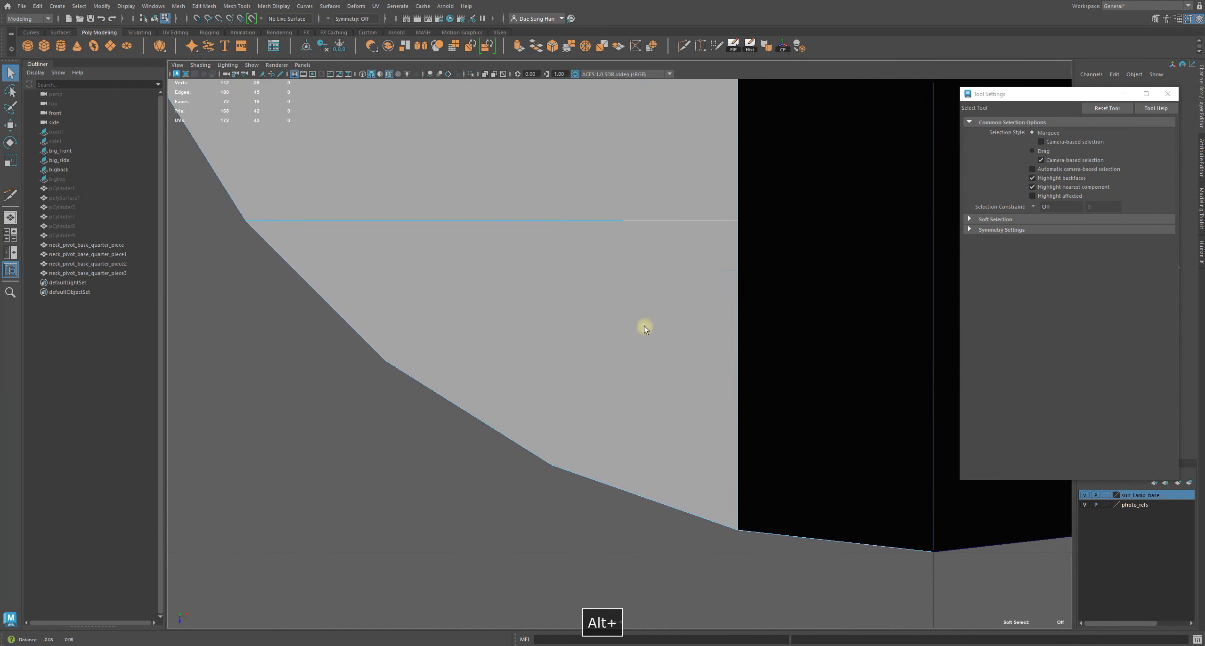
{"action": "key", "text": "ctrl+shift+x"}
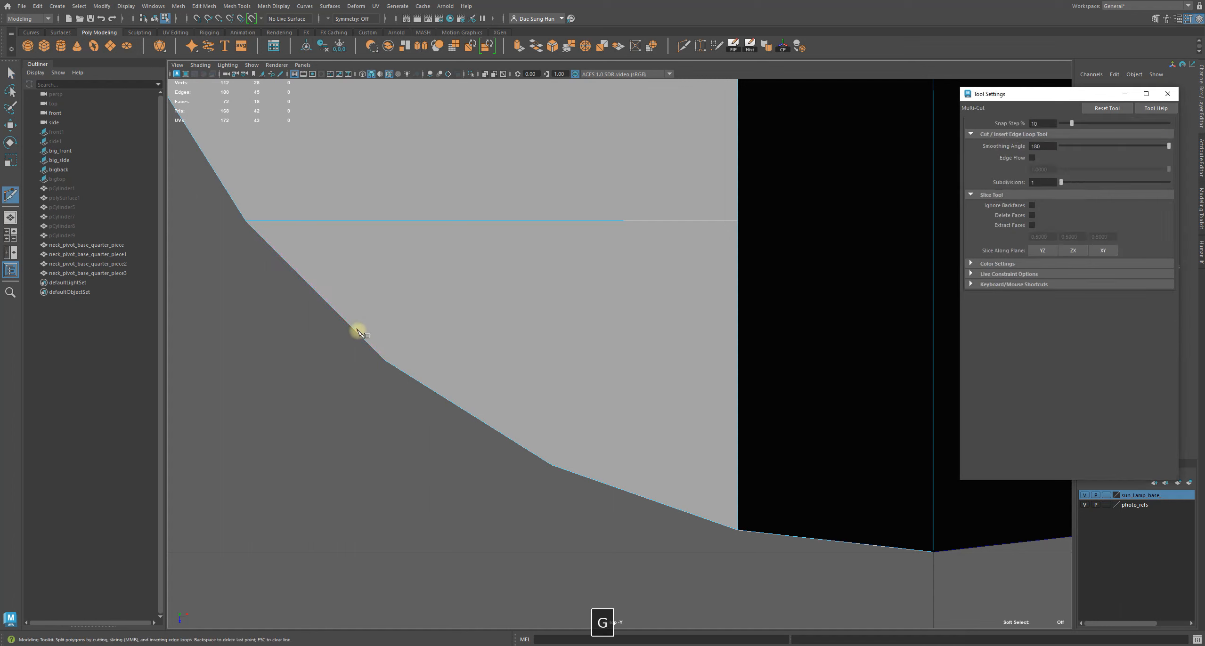
{"action": "left_click", "coordinate": [385, 360]}
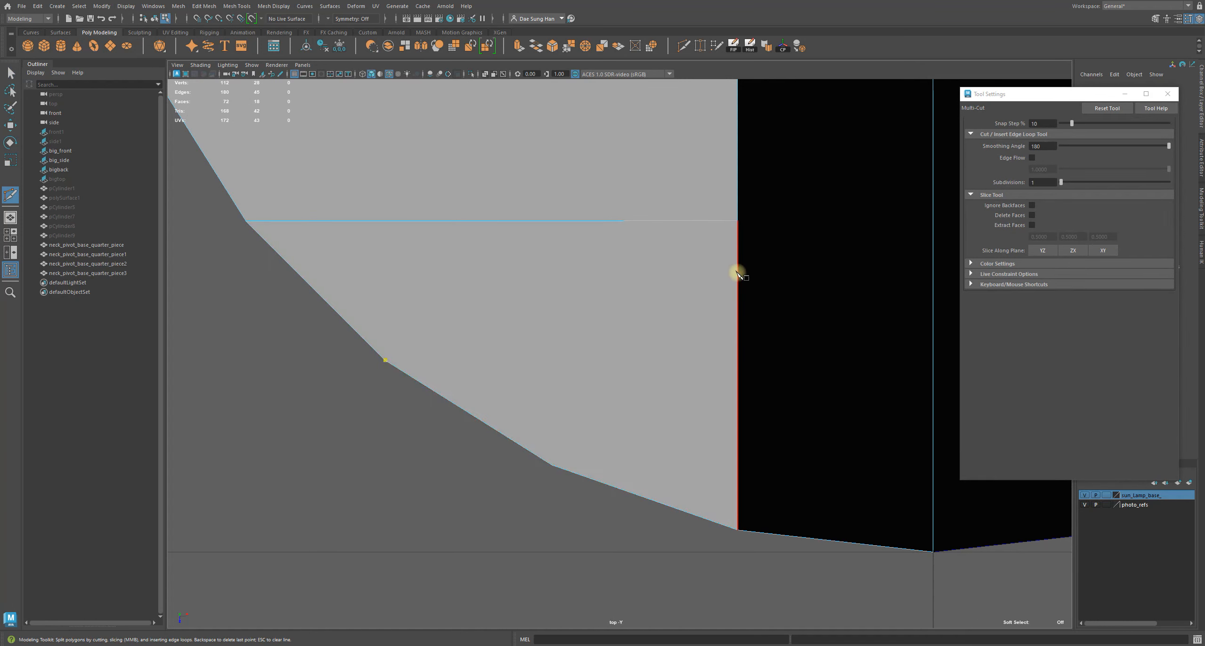
{"action": "left_click", "coordinate": [739, 361]}
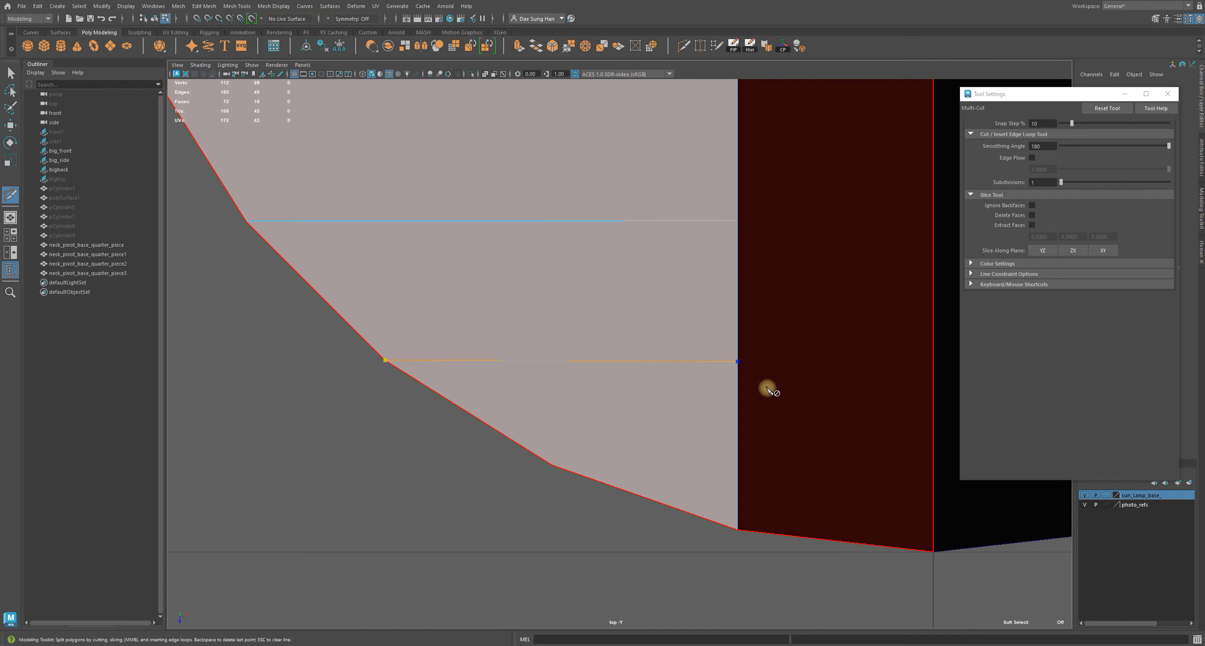
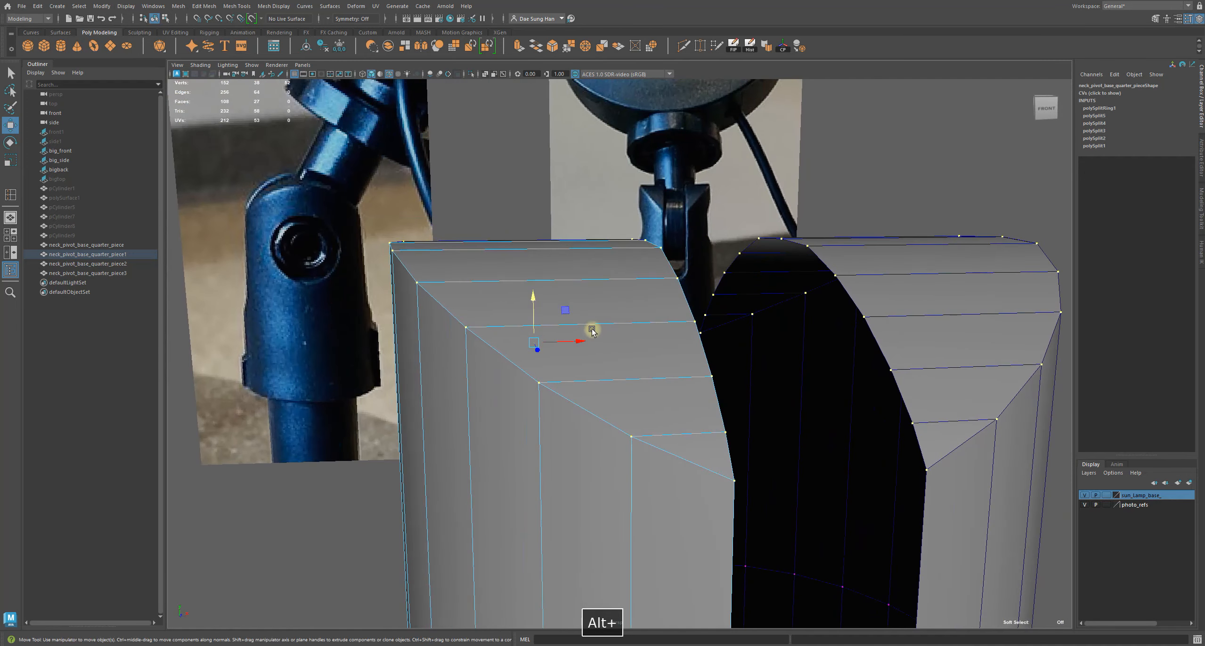
Compare the smoothed and unsmoothed display of the pivot base's rounded top from the front and the side, ending in unsmoothed display.
{"action": "key", "text": "1"}
{"action": "key", "text": "3"}
{"action": "key", "text": "1"}
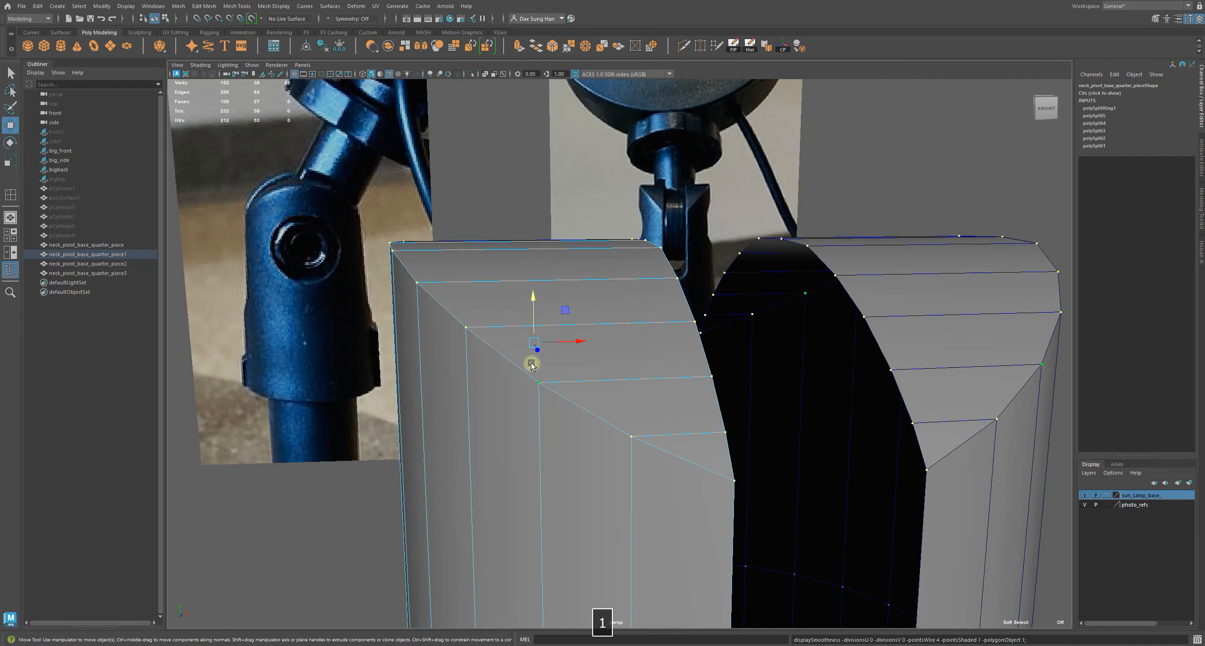
{"action": "key", "text": "3"}
{"action": "key", "text": "1"}
{"action": "key", "text": "3"}
{"action": "left_click_drag", "start_coordinate": [720, 511], "coordinate": [799, 282], "text": "alt"}
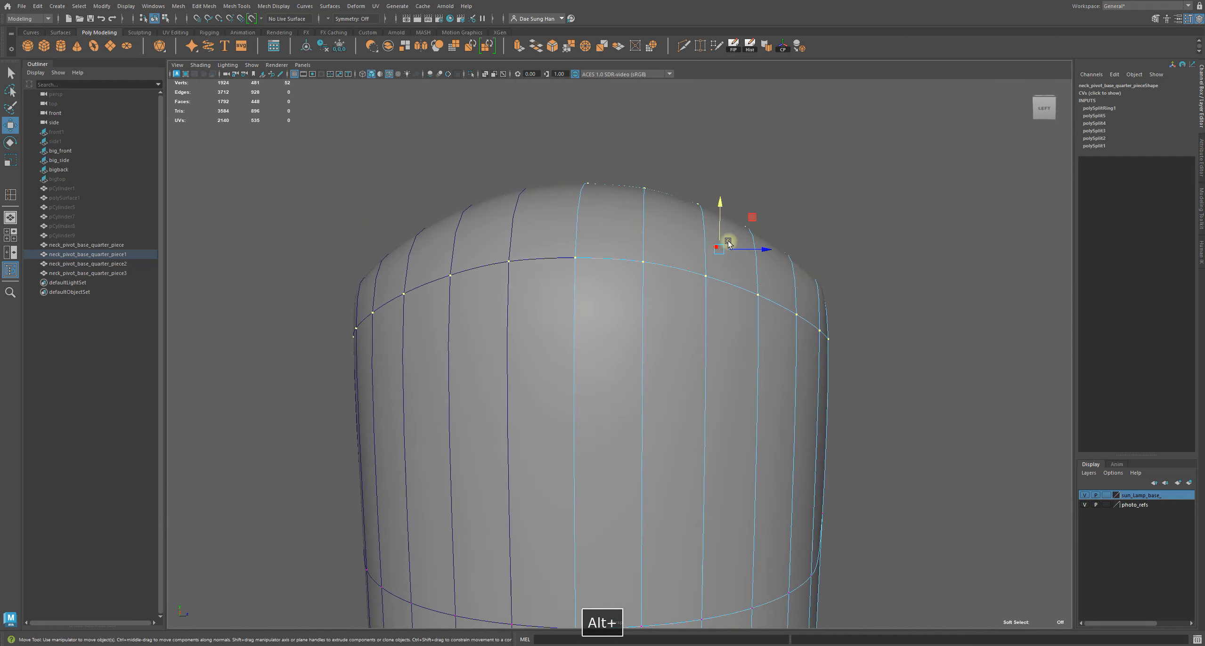
{"action": "key", "text": "1"}
{"action": "key", "text": "3"}
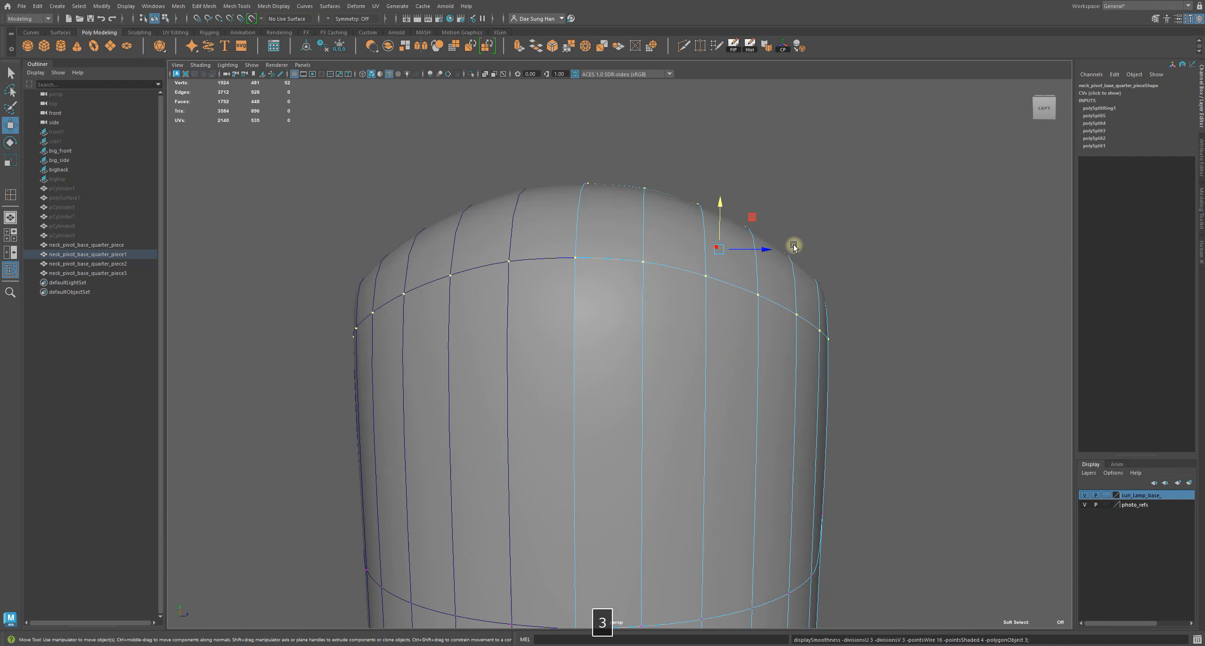
{"action": "left_click", "coordinate": [701, 319]}
{"action": "left_click_drag", "start_coordinate": [881, 267], "coordinate": [585, 244], "text": "alt"}
{"action": "left_click", "coordinate": [559, 239]}
{"action": "key", "text": "1"}
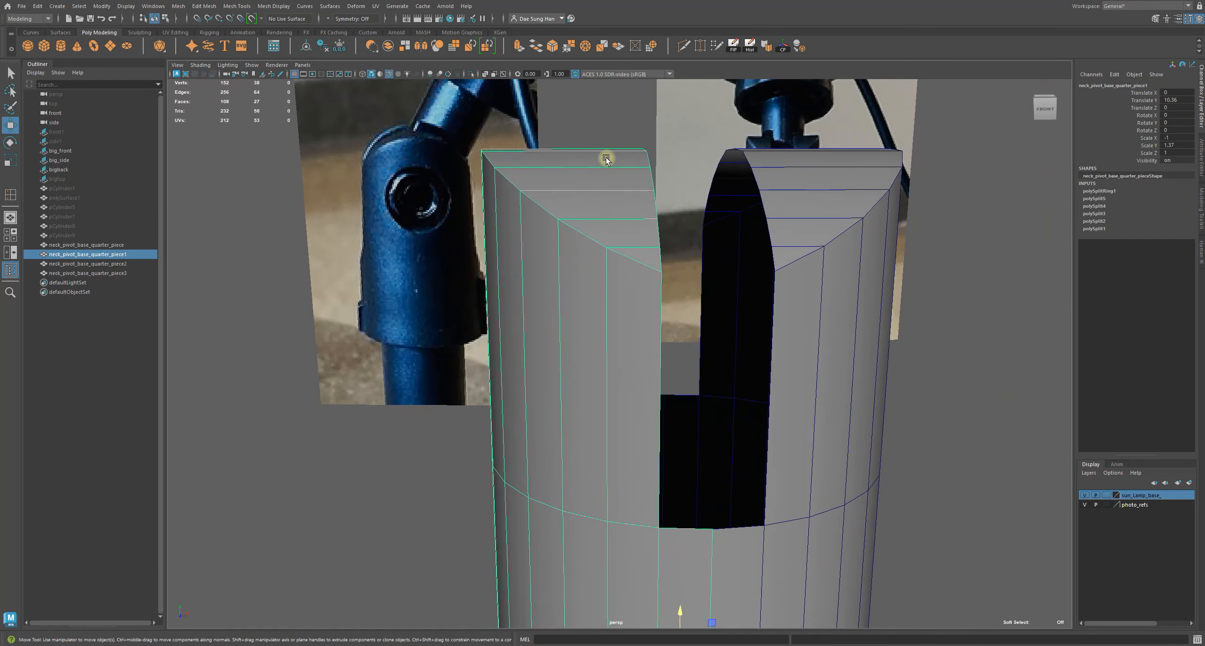
Move the bigback reference image in X to 31.435, against the other neck photo, and raise it slightly above the pivot base.
{"action": "mouse_move", "coordinate": [742, 244]}
{"action": "right_mouse_down", "text": "alt"}
{"action": "mouse_move", "coordinate": [579, 212]}
{"action": "mouse_move", "coordinate": [707, 256]}
{"action": "mouse_move", "coordinate": [485, 250]}
{"action": "right_mouse_up", "text": "alt"}
{"action": "right_click_drag", "start_coordinate": [721, 304], "coordinate": [810, 309], "text": "alt"}
{"action": "middle_click_drag", "start_coordinate": [799, 127], "coordinate": [773, 125], "text": "alt"}
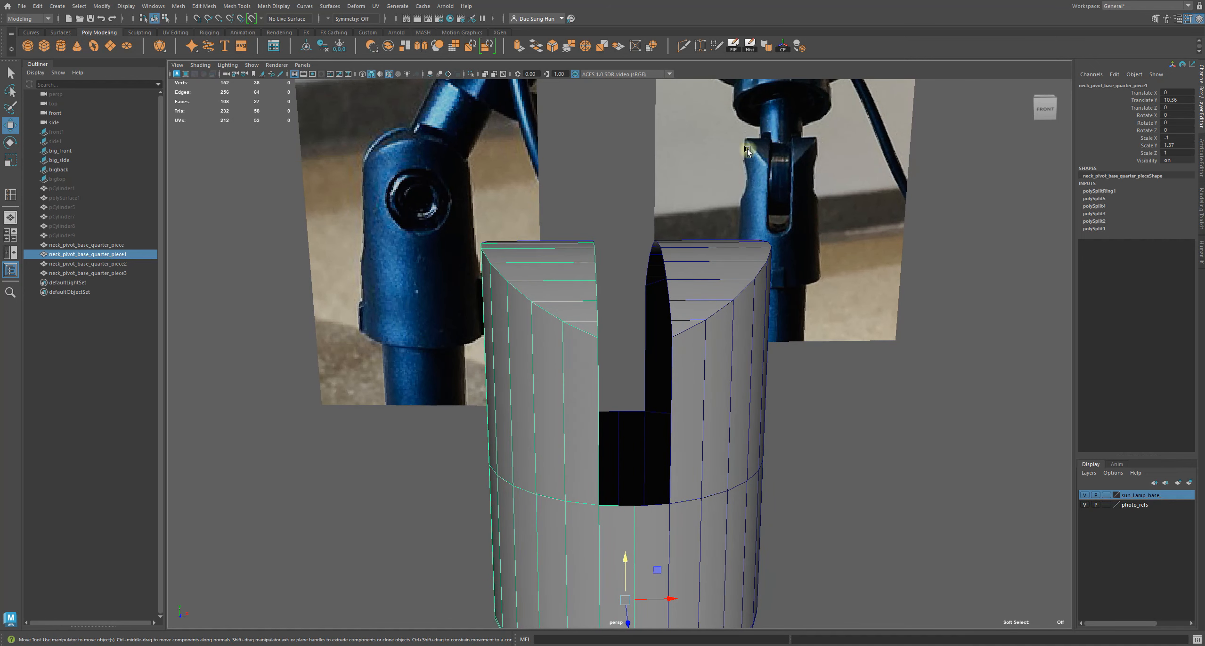
{"action": "right_click_drag", "start_coordinate": [547, 301], "coordinate": [649, 308], "text": "alt"}
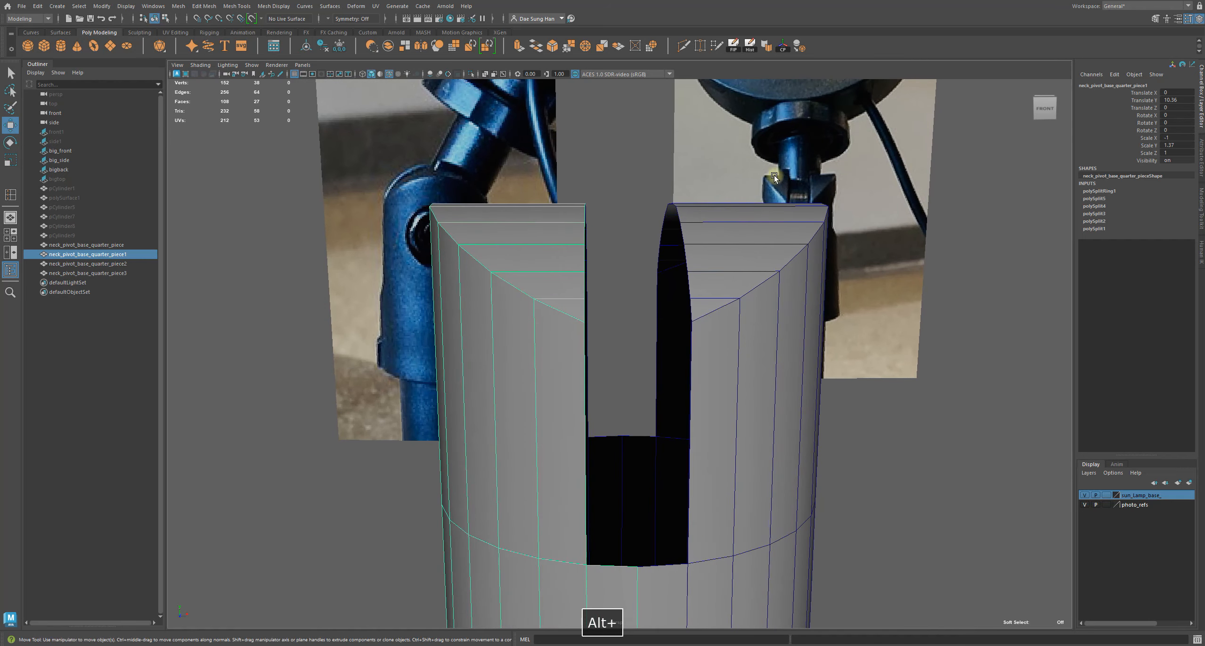
{"action": "scroll", "coordinate": [853, 183], "scroll_direction": "down", "scroll_amount": 4, "text": "alt"}
{"action": "left_click", "coordinate": [886, 180]}
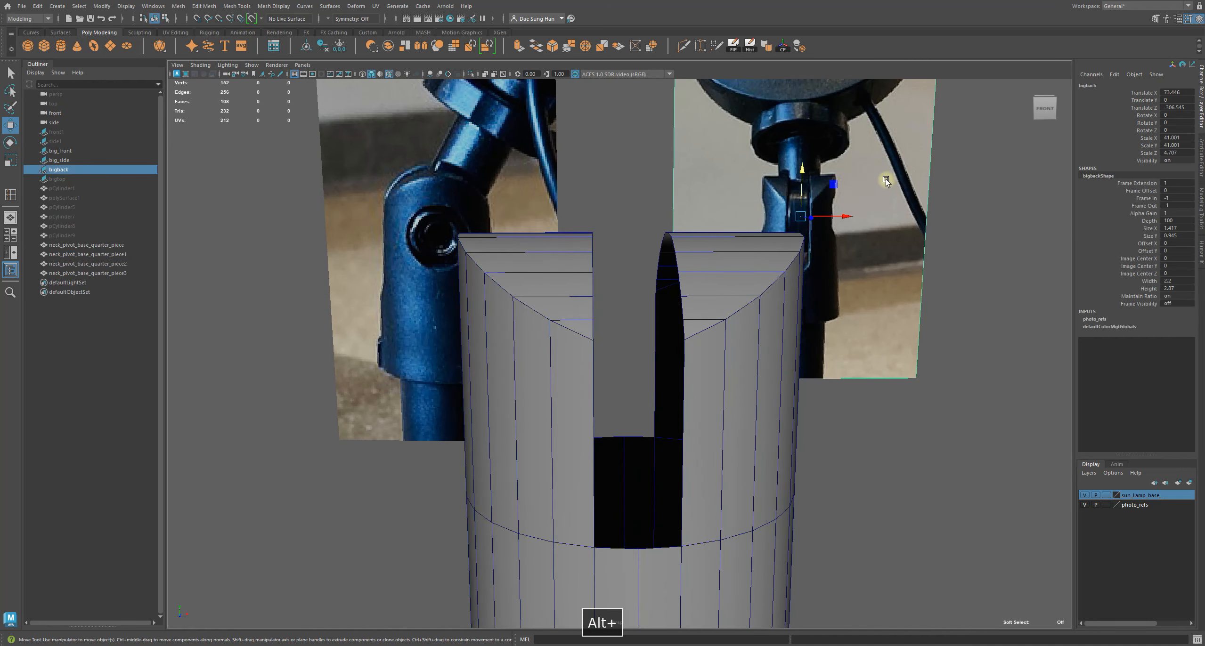
{"action": "left_click_drag", "start_coordinate": [888, 218], "coordinate": [723, 214]}
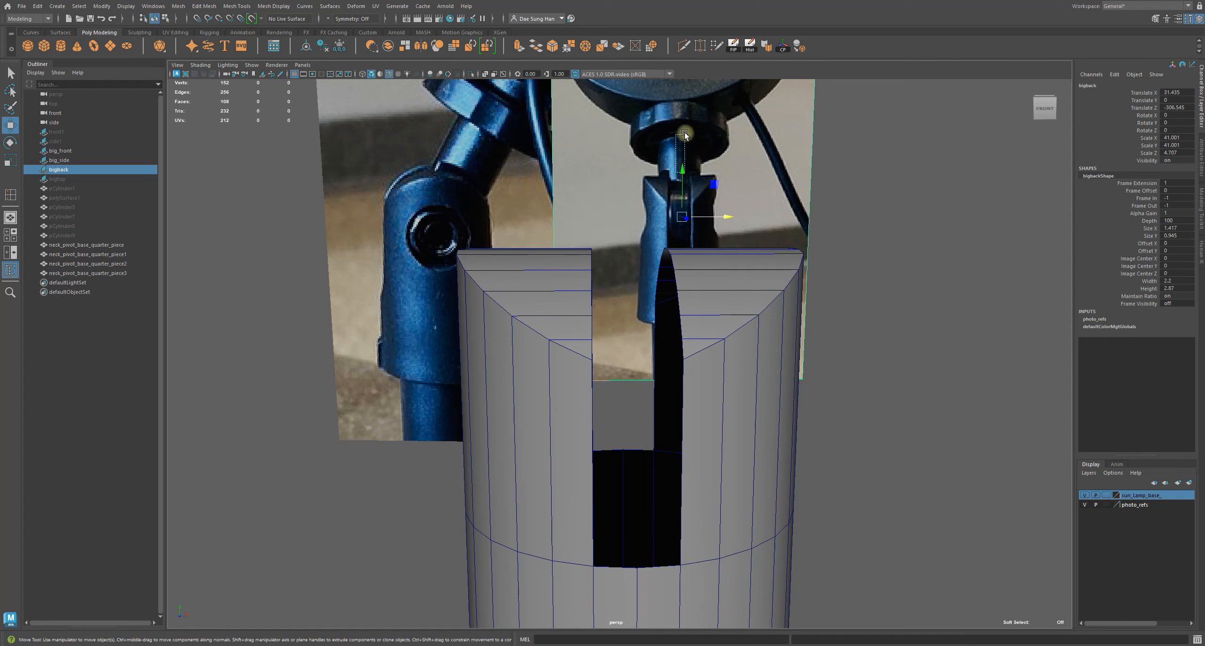
{"action": "left_click_drag", "start_coordinate": [684, 134], "coordinate": [687, 125]}
{"action": "left_click_drag", "start_coordinate": [683, 171], "coordinate": [685, 139]}
{"action": "left_click", "coordinate": [843, 183]}
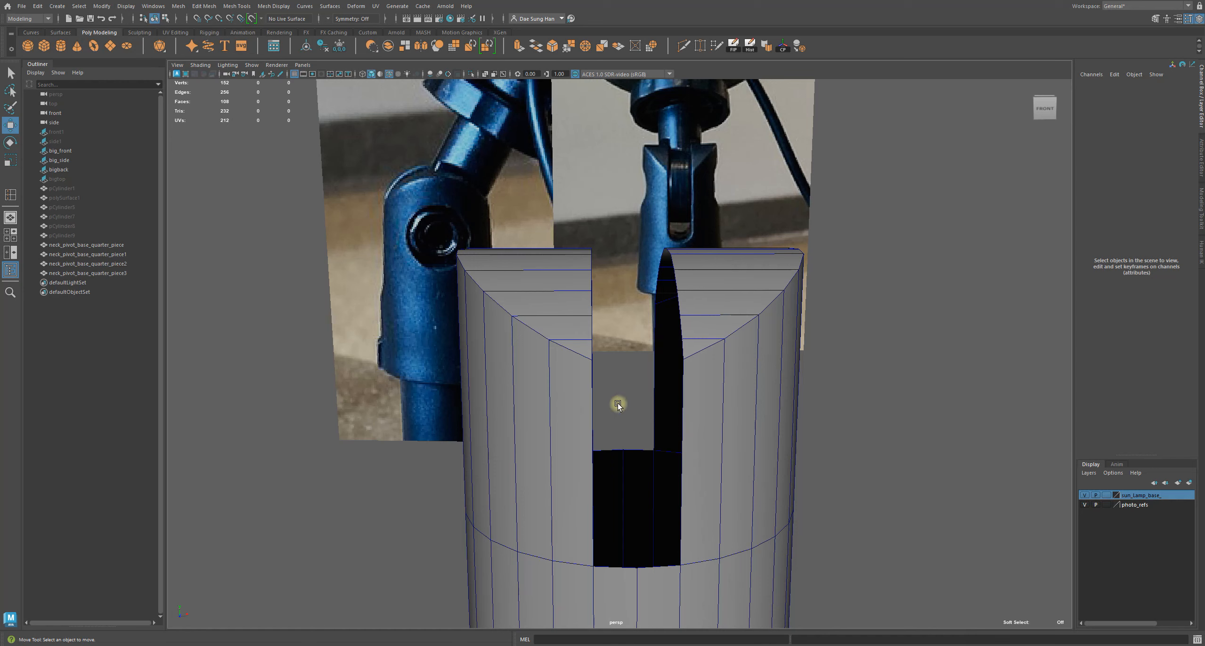
Save an incremental version of the scene.
{"action": "key", "text": "ctrl+alt+s"}
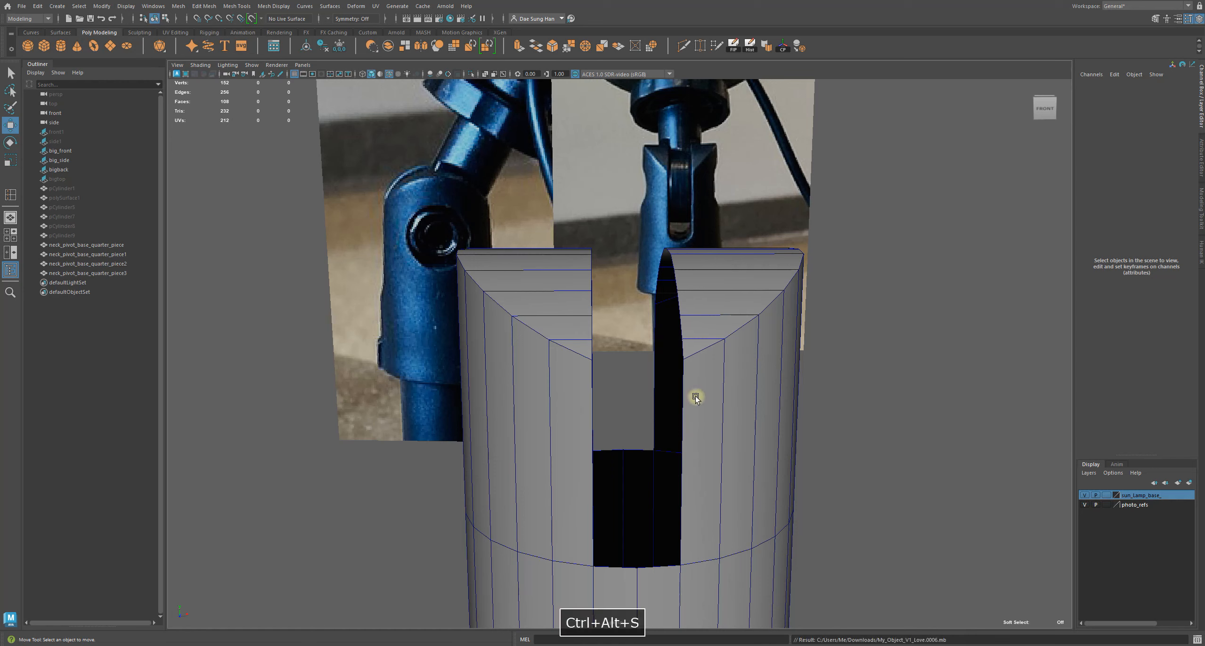
{"action": "key", "text": "w"}
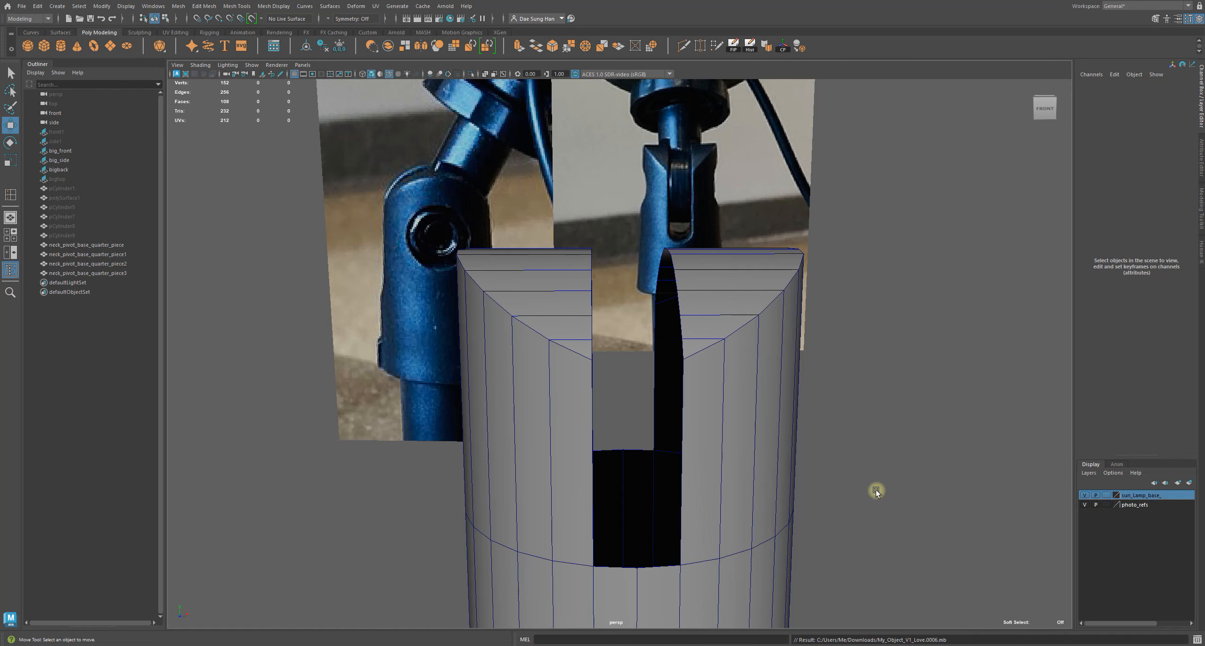
Examine the pivot base's top rim and slot from several angles against the reference photos.
{"action": "right_click_drag", "start_coordinate": [801, 510], "coordinate": [429, 409], "text": "alt"}
{"action": "left_click_drag", "start_coordinate": [452, 414], "coordinate": [536, 412], "text": "alt"}
{"action": "right_click_drag", "start_coordinate": [535, 412], "coordinate": [901, 485], "text": "alt"}
{"action": "left_click_drag", "start_coordinate": [902, 485], "coordinate": [658, 379], "text": "alt"}
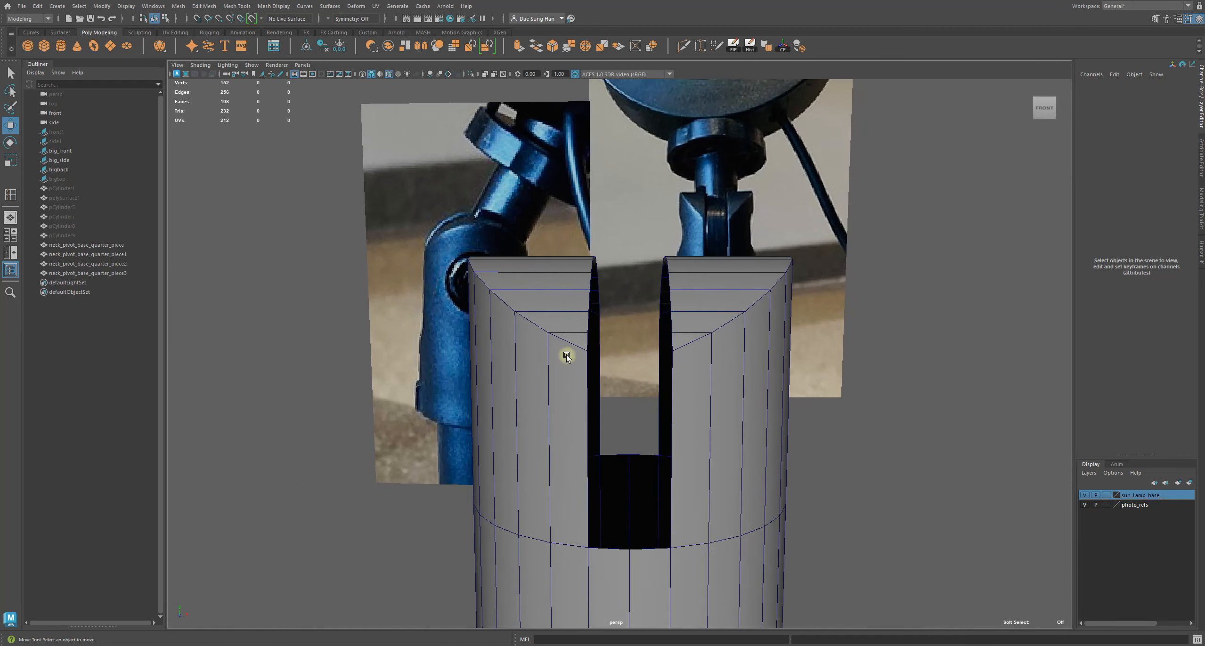
{"action": "right_click_drag", "start_coordinate": [518, 287], "coordinate": [630, 333], "text": "alt"}
{"action": "left_click_drag", "start_coordinate": [630, 333], "coordinate": [617, 305], "text": "alt"}
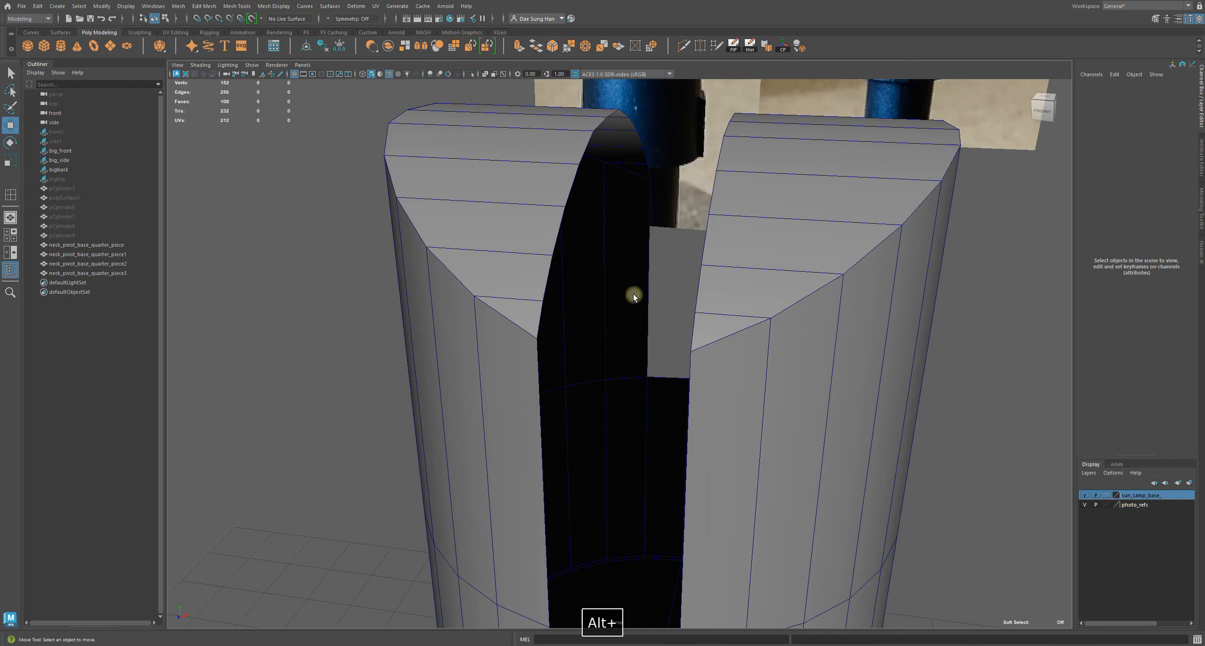
{"action": "left_click_drag", "start_coordinate": [638, 540], "coordinate": [576, 369], "text": "alt"}
{"action": "left_click_drag", "start_coordinate": [722, 339], "coordinate": [698, 379], "text": "alt"}
Try to insert an edge loop around the front-left quarter just below its top rim.
{"action": "left_click", "coordinate": [618, 340]}
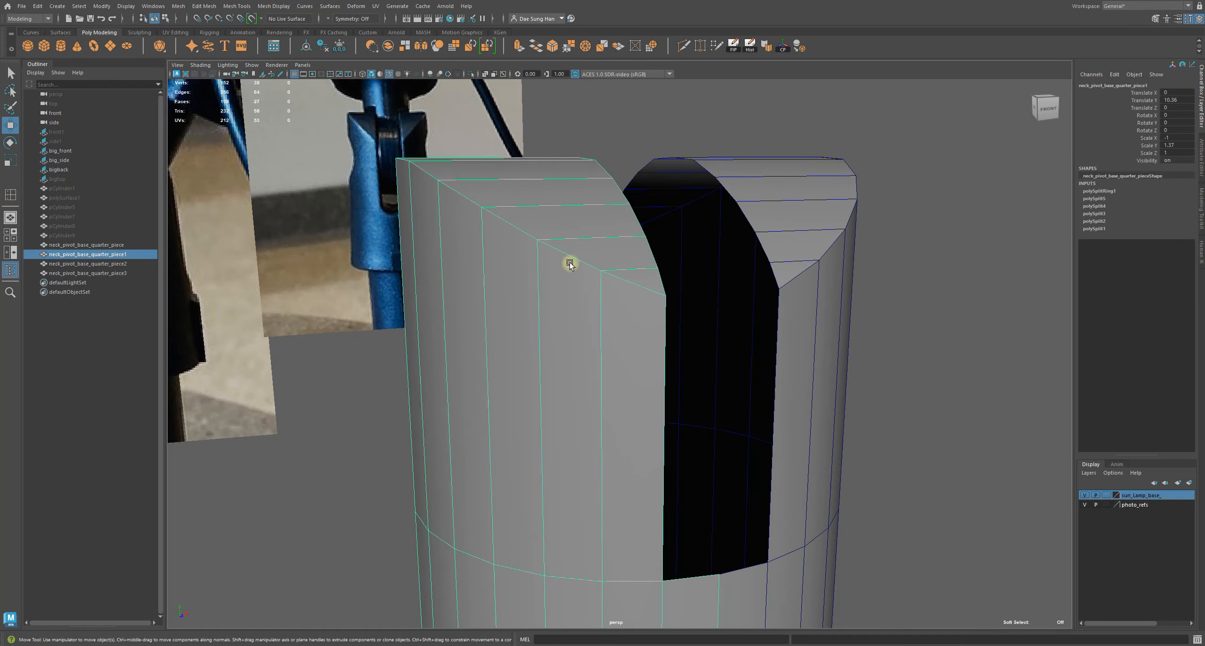
{"action": "middle_click_drag", "start_coordinate": [546, 249], "coordinate": [516, 261], "text": "alt"}
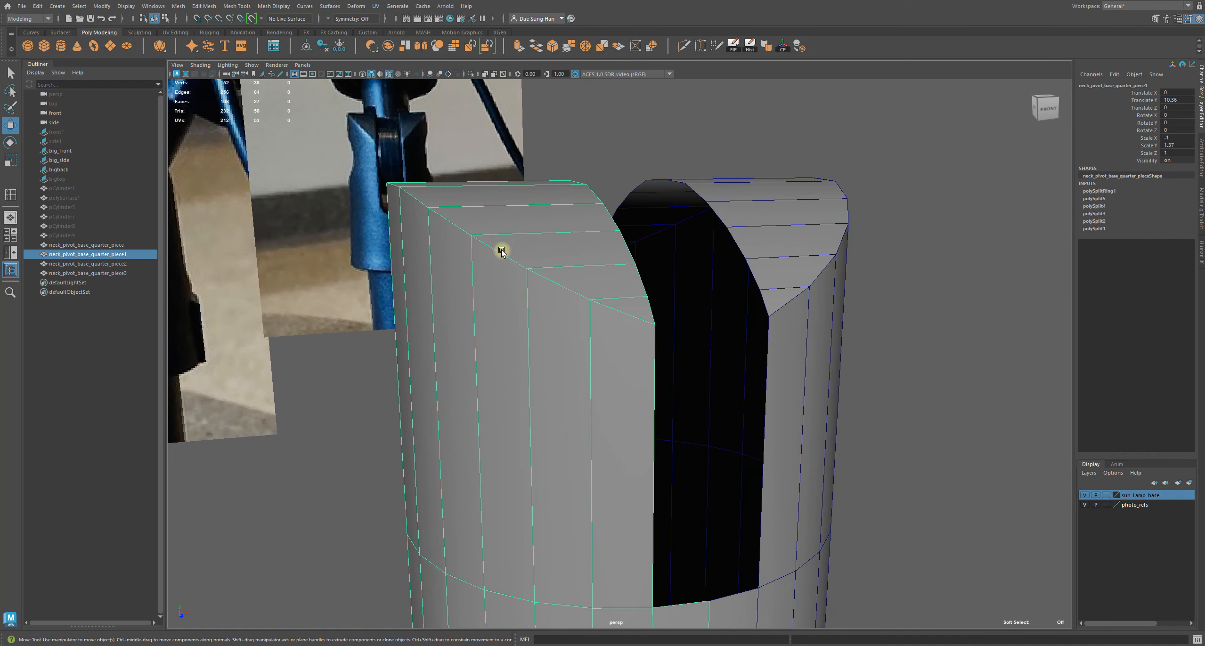
{"action": "right_click", "coordinate": [501, 222], "text": "shift"}
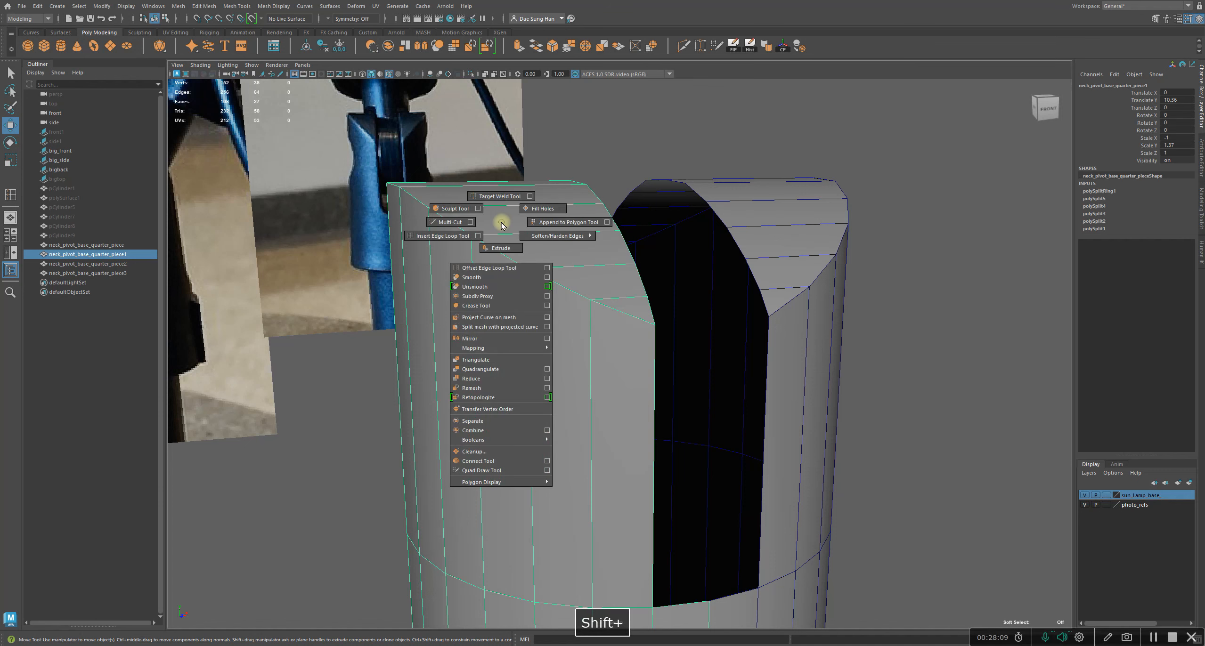
{"action": "left_click", "coordinate": [447, 236]}
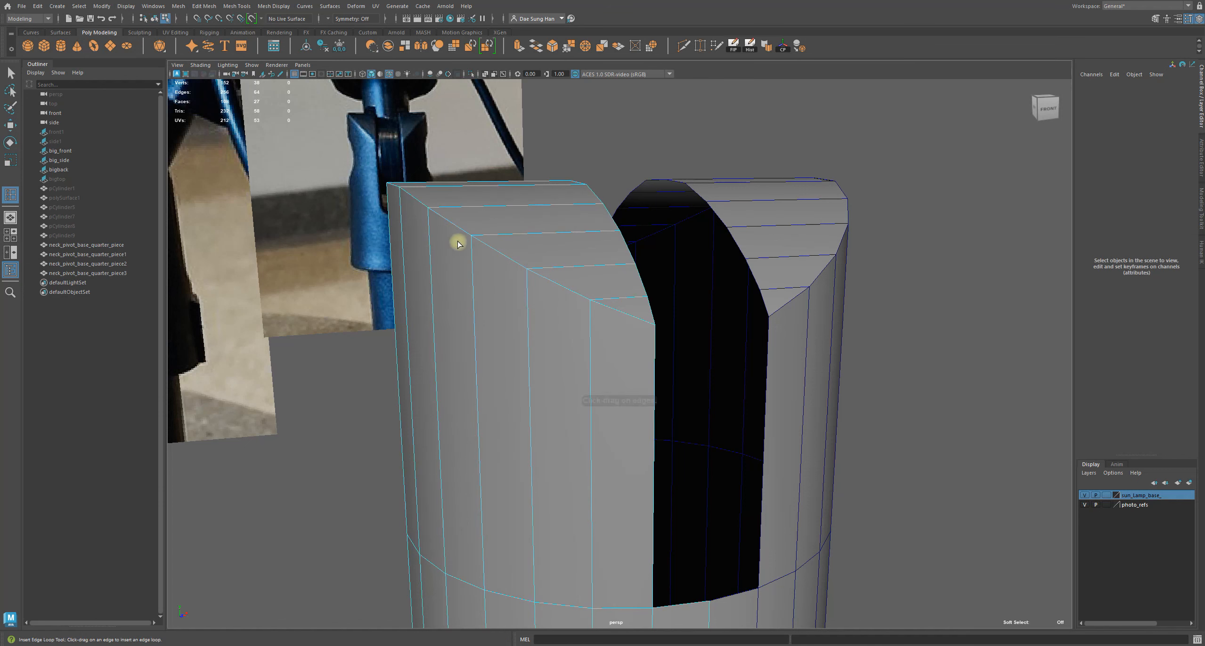
{"action": "left_click", "coordinate": [591, 317]}
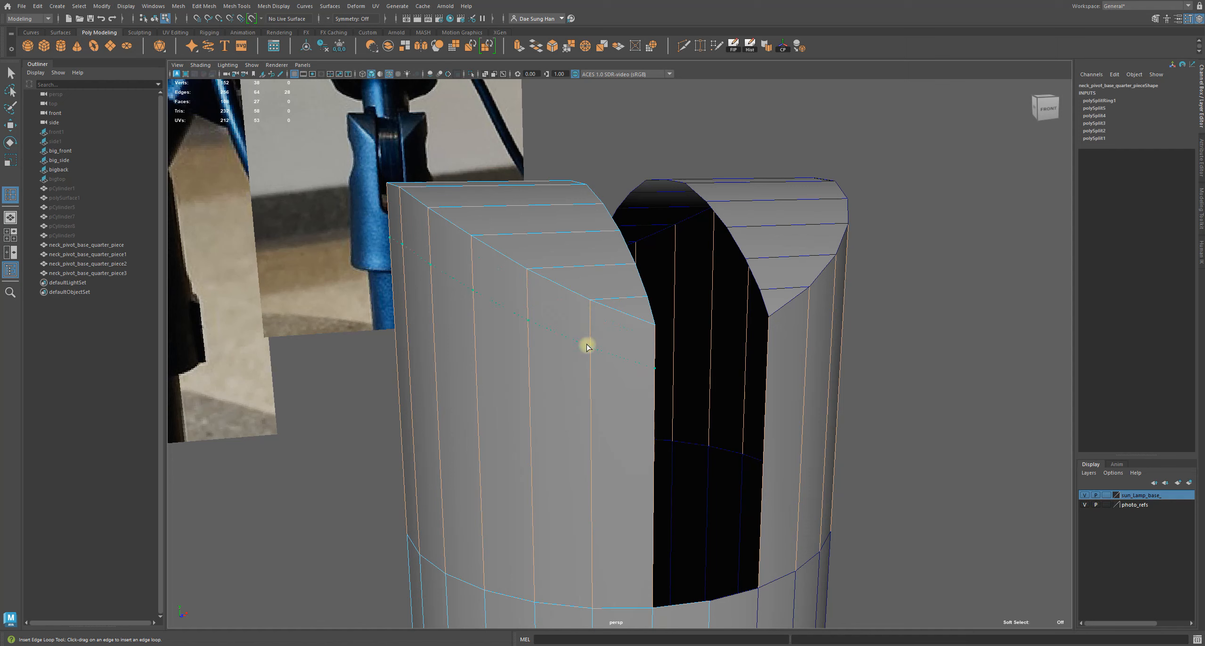
{"action": "left_click", "coordinate": [587, 307]}
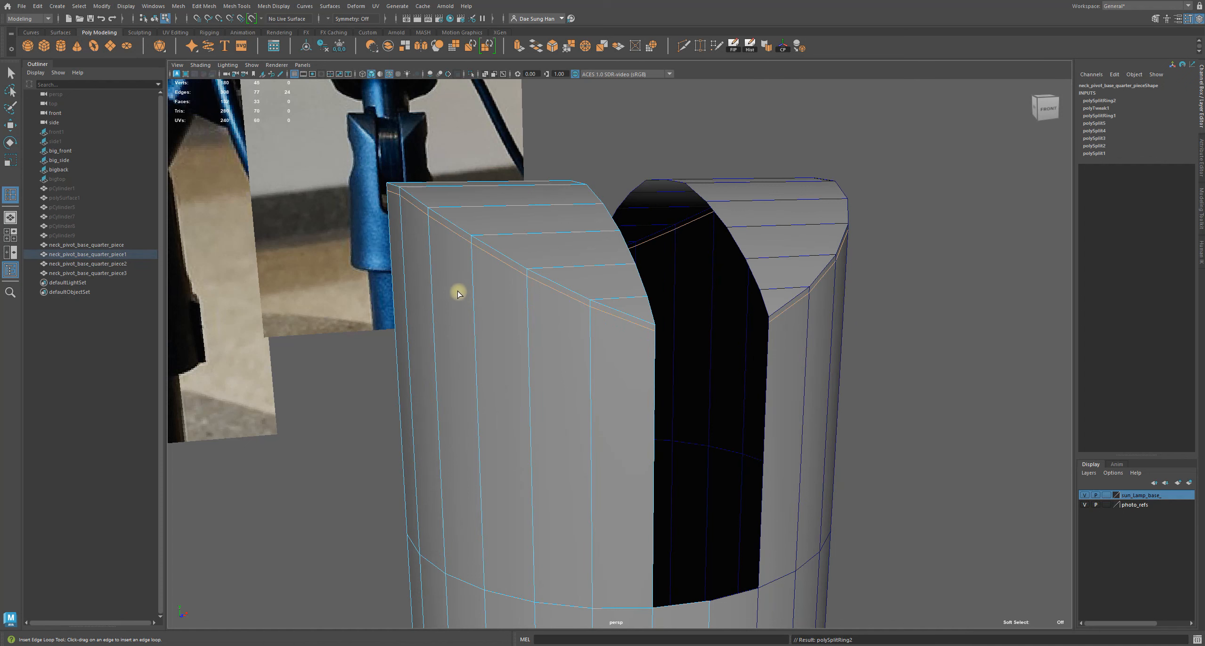
{"action": "mouse_move", "coordinate": [491, 296]}
{"action": "left_mouse_down", "text": "alt"}
{"action": "mouse_move", "coordinate": [460, 288]}
{"action": "mouse_move", "coordinate": [511, 299]}
{"action": "left_mouse_up", "text": "alt"}
{"action": "key", "text": "z"}
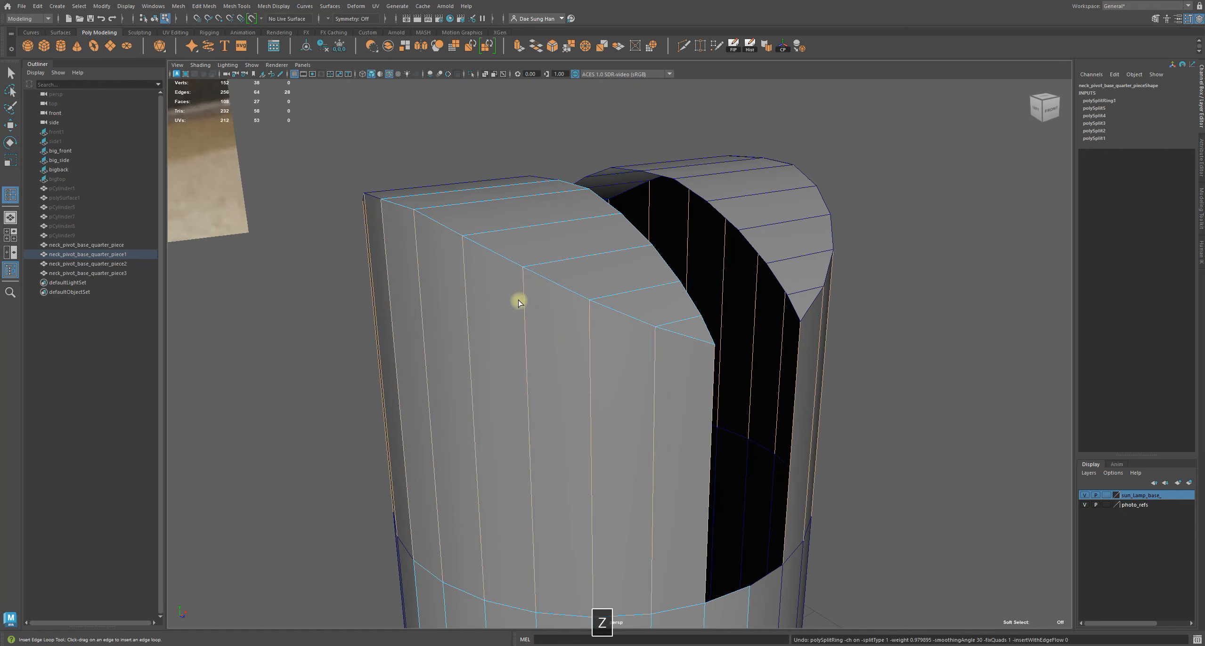
Reselect the front-left quarter as an object and insert a supporting edge loop around its outer wall just below the top rim.
{"action": "key", "text": "w"}
{"action": "right_click_drag", "start_coordinate": [384, 292], "coordinate": [463, 252]}
{"action": "left_click", "coordinate": [410, 152]}
{"action": "left_click", "coordinate": [463, 293]}
{"action": "left_click_drag", "start_coordinate": [537, 241], "coordinate": [484, 245], "text": "alt"}
{"action": "right_click_drag", "start_coordinate": [481, 251], "coordinate": [425, 270], "text": "shift"}
{"action": "left_click_drag", "start_coordinate": [654, 354], "coordinate": [621, 315], "text": "alt"}
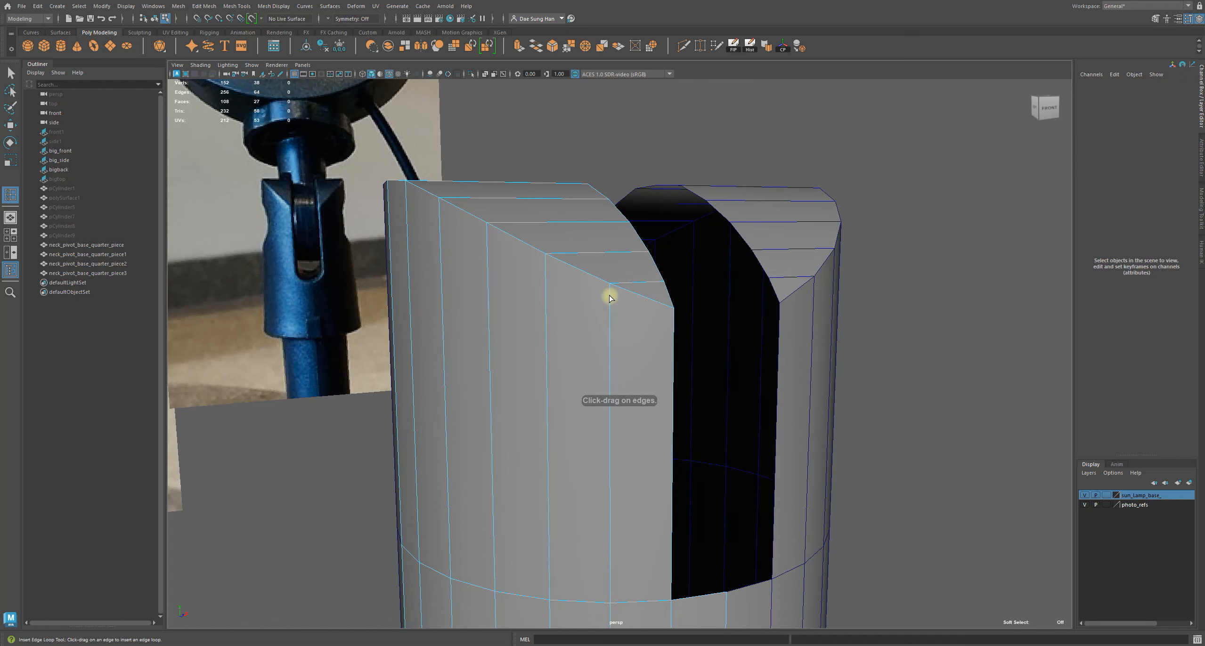
{"action": "left_click_drag", "start_coordinate": [610, 313], "coordinate": [610, 305]}
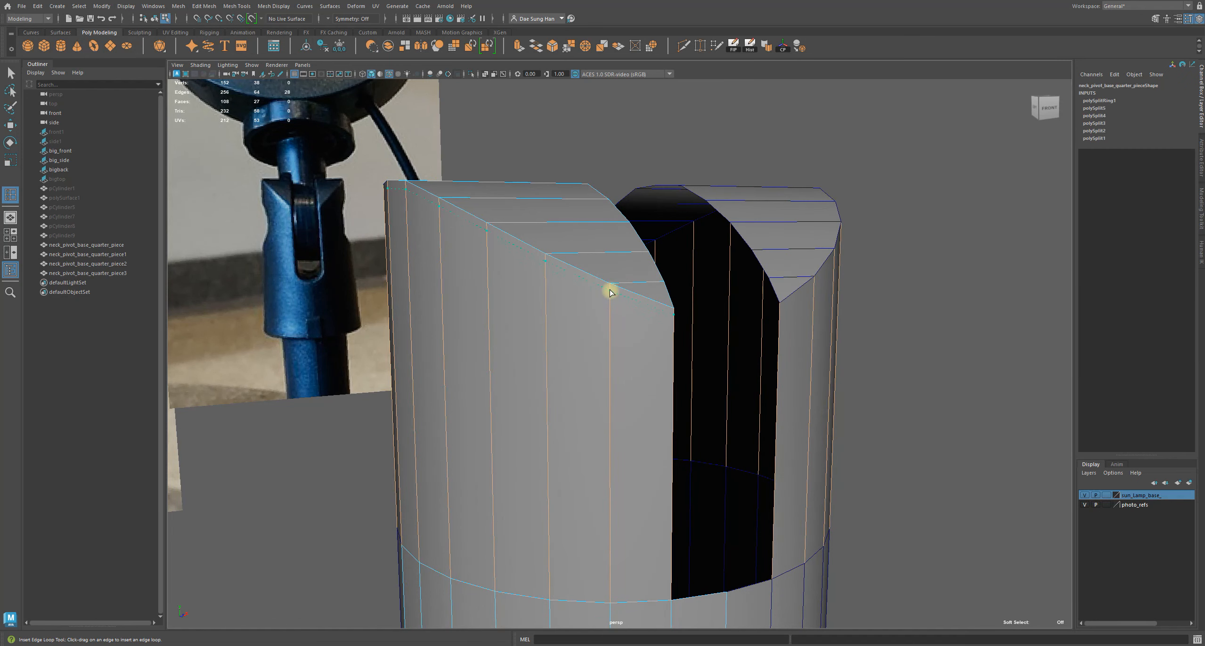
{"action": "left_click", "coordinate": [610, 292]}
{"action": "key", "text": "w"}
{"action": "left_click_drag", "start_coordinate": [922, 316], "coordinate": [875, 310], "text": "alt"}
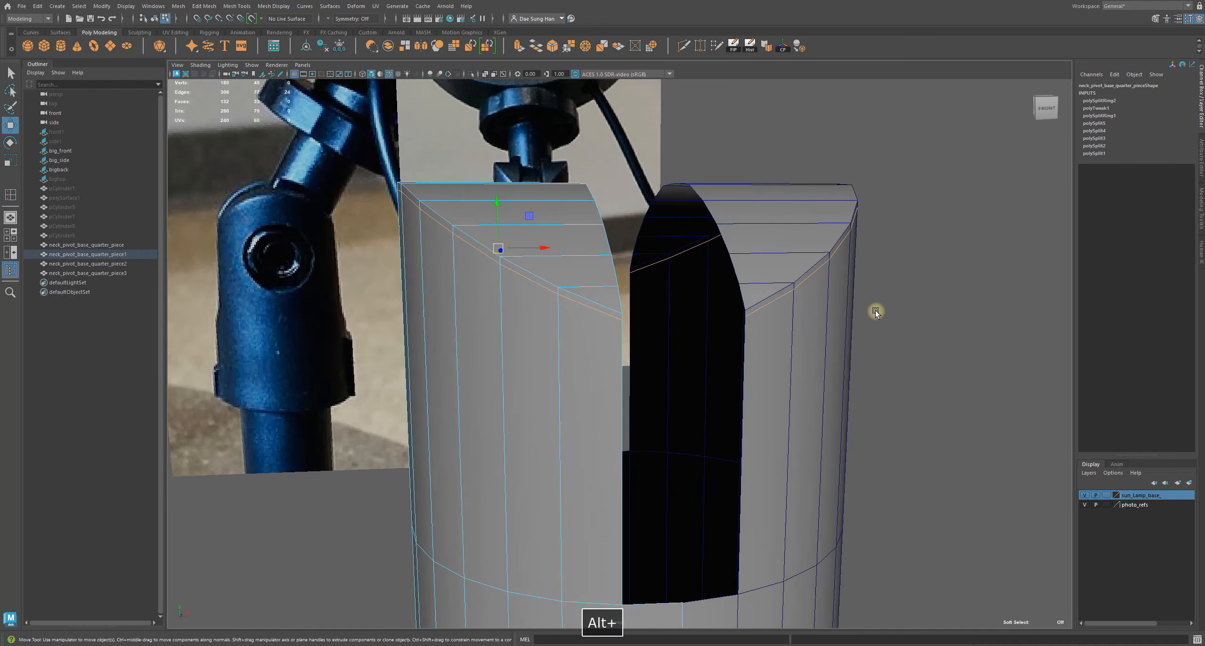
Examine the sloped top rim of neck_pivot_base_quarter_piece1 in smoothed and unsmoothed display.
{"action": "left_click", "coordinate": [608, 131]}
{"action": "left_click_drag", "start_coordinate": [685, 168], "coordinate": [565, 309], "text": "alt"}
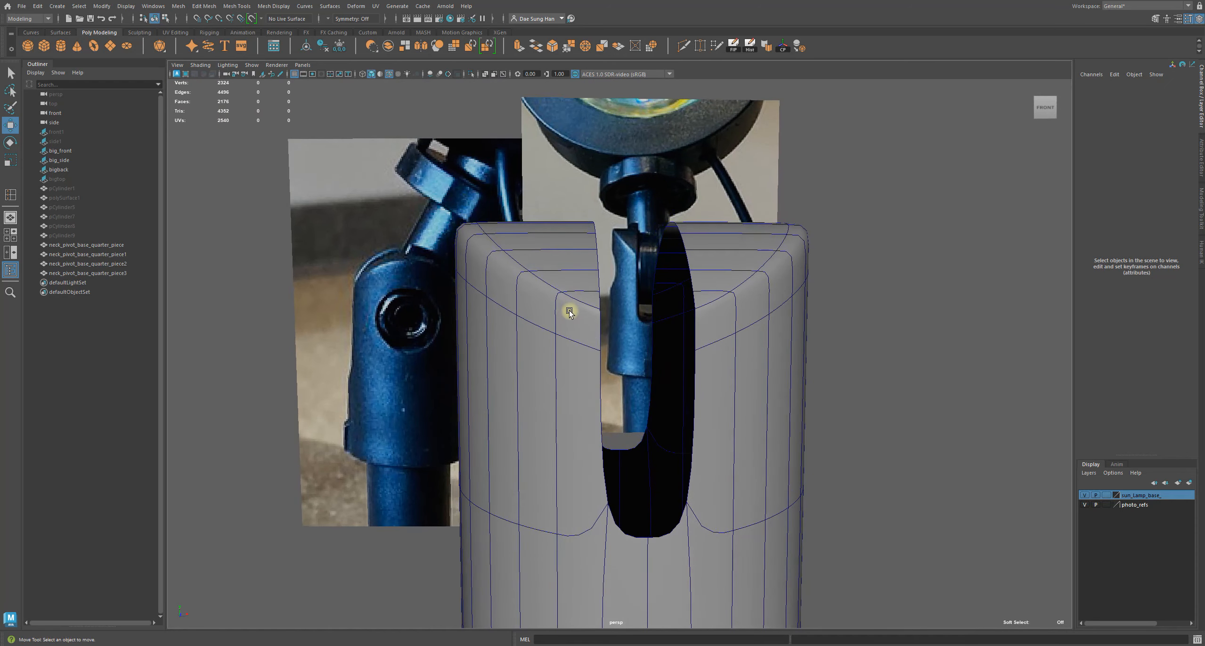
{"action": "left_click", "coordinate": [560, 300]}
{"action": "key", "text": "1"}
{"action": "left_click_drag", "start_coordinate": [581, 326], "coordinate": [589, 422], "text": "alt"}
{"action": "middle_click_drag", "start_coordinate": [560, 420], "coordinate": [564, 262], "text": "alt"}
{"action": "left_click_drag", "start_coordinate": [563, 262], "coordinate": [610, 320], "text": "alt"}
{"action": "mouse_move", "coordinate": [611, 319]}
{"action": "right_mouse_down", "text": "alt"}
{"action": "mouse_move", "coordinate": [606, 337]}
{"action": "mouse_move", "coordinate": [600, 320]}
{"action": "right_mouse_up", "text": "alt"}
{"action": "left_click_drag", "start_coordinate": [599, 320], "coordinate": [560, 332], "text": "alt"}
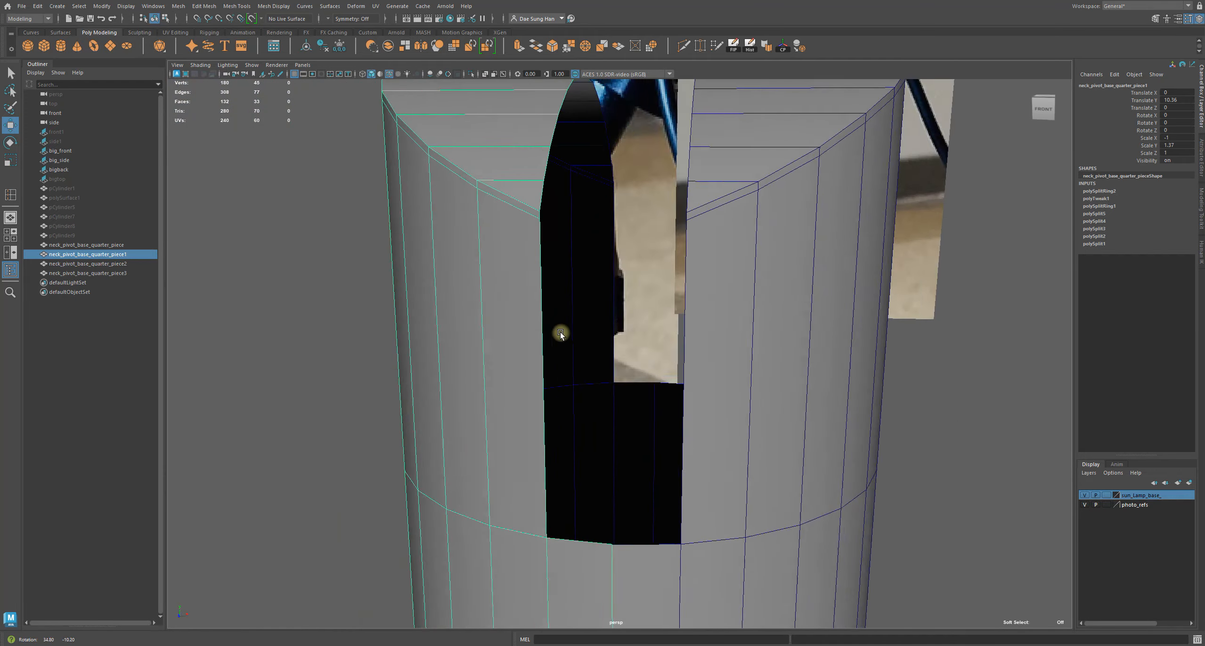
{"action": "right_click_drag", "start_coordinate": [560, 332], "coordinate": [438, 164], "text": "alt"}
{"action": "left_click_drag", "start_coordinate": [437, 163], "coordinate": [497, 271], "text": "alt"}
{"action": "right_click_drag", "start_coordinate": [497, 272], "coordinate": [499, 295], "text": "alt"}
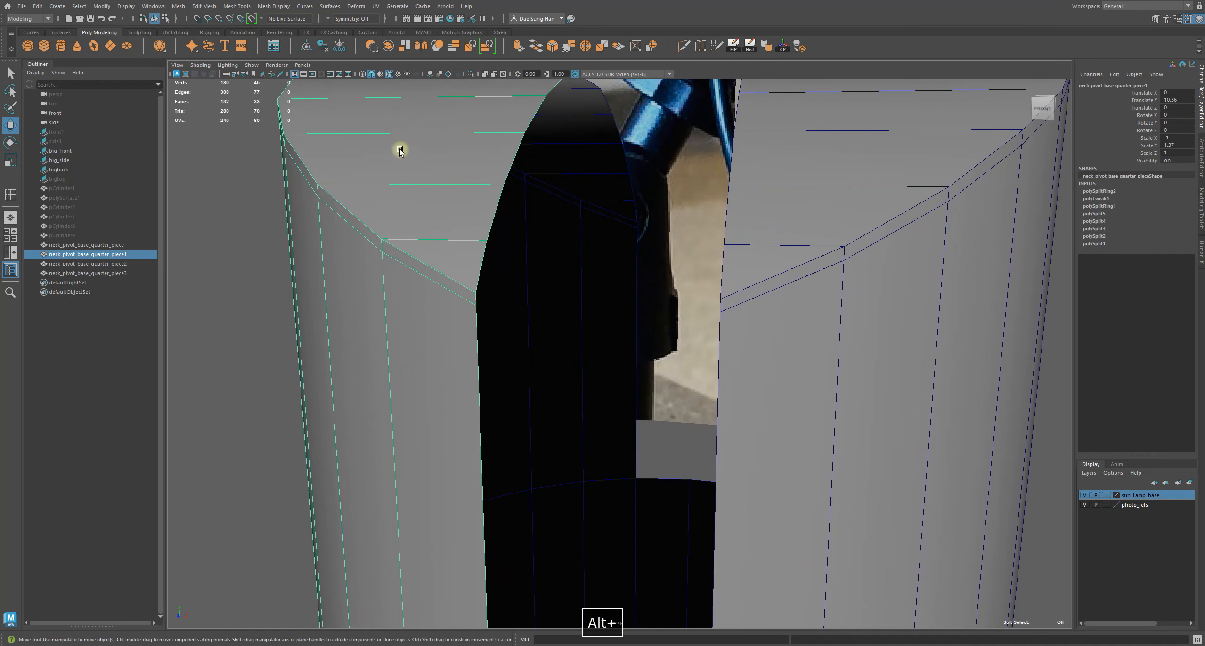
Insert an edge loop across the top faces of neck_pivot_base_quarter_piece1, running close inside the outer rim.
{"action": "middle_click_drag", "start_coordinate": [405, 152], "coordinate": [489, 200], "text": "alt"}
{"action": "right_click_drag", "start_coordinate": [487, 200], "coordinate": [420, 215], "text": "shift"}
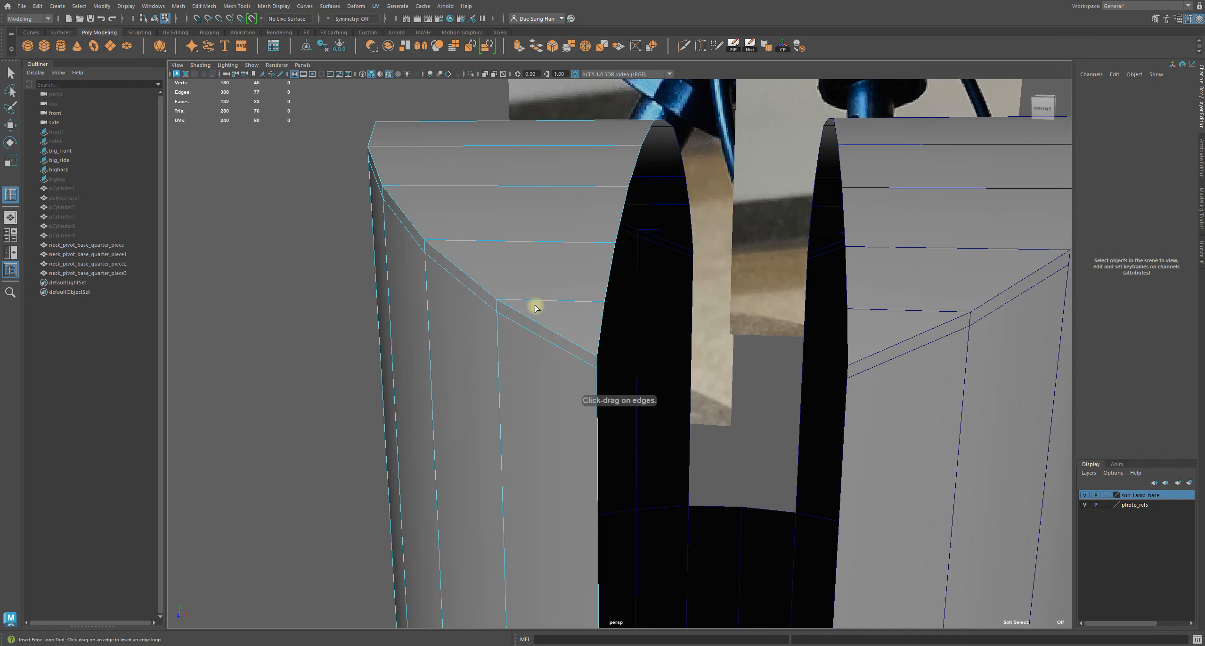
{"action": "left_click", "coordinate": [442, 241]}
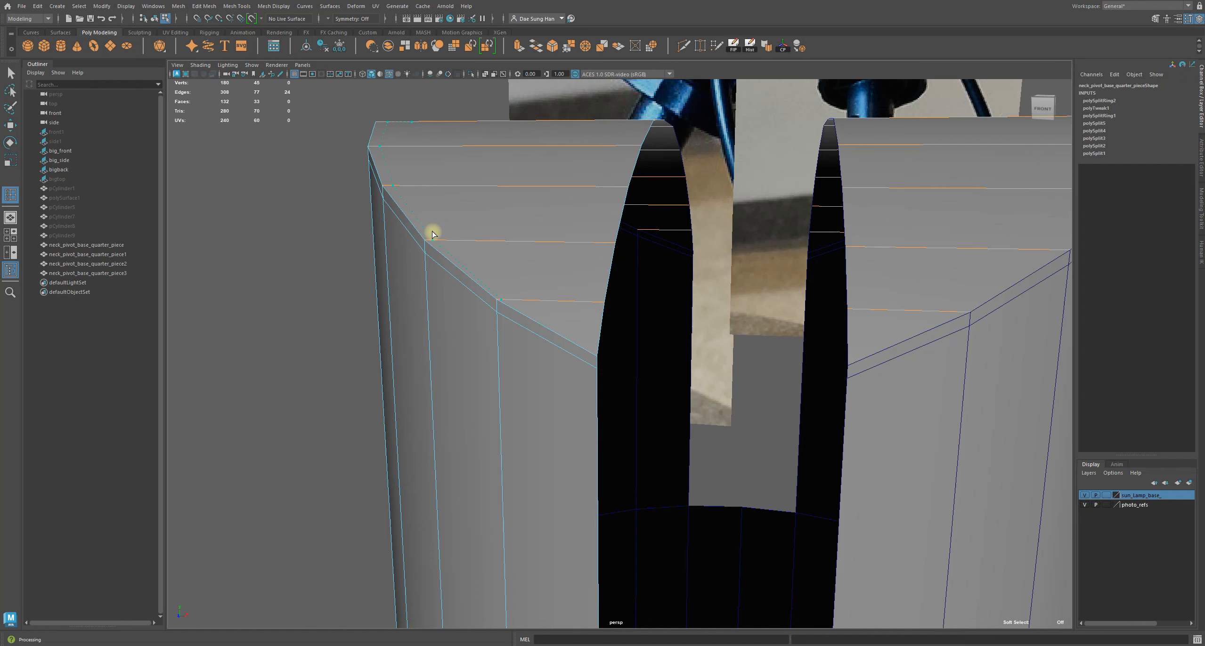
{"action": "left_click", "coordinate": [432, 234]}
{"action": "left_click_drag", "start_coordinate": [497, 248], "coordinate": [452, 293], "text": "alt"}
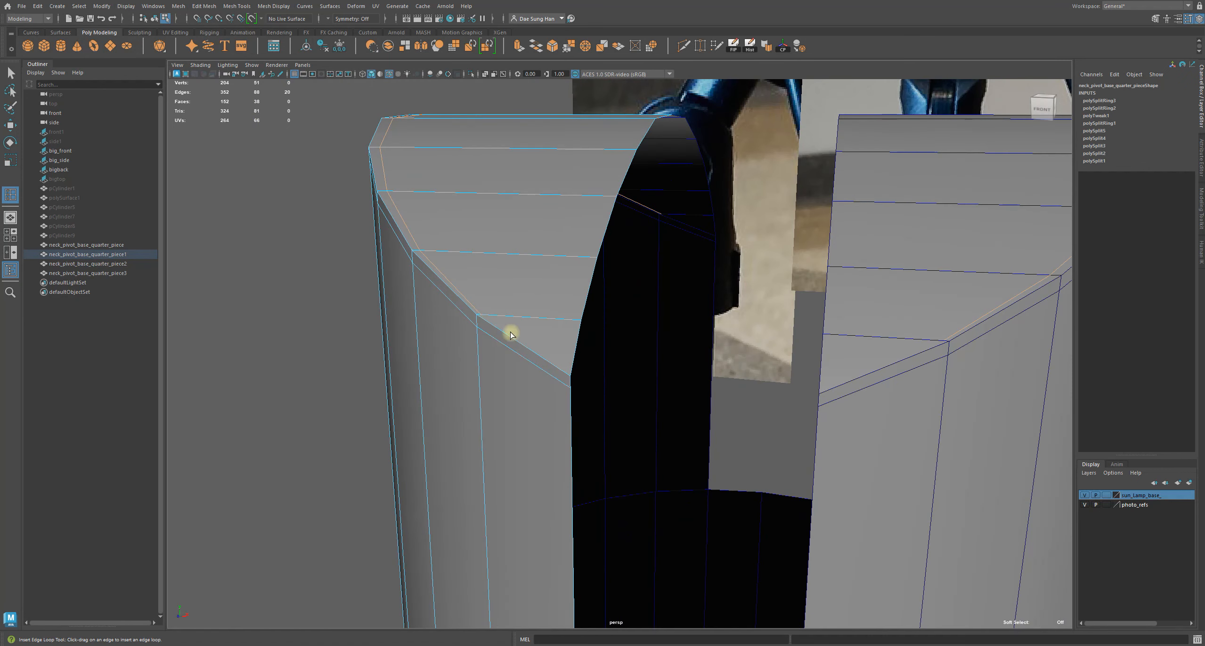
{"action": "left_click_drag", "start_coordinate": [413, 199], "coordinate": [415, 323], "text": "alt"}
{"action": "right_click_drag", "start_coordinate": [690, 439], "coordinate": [502, 404], "text": "alt"}
{"action": "left_click_drag", "start_coordinate": [502, 404], "coordinate": [535, 377], "text": "alt"}
{"action": "right_click_drag", "start_coordinate": [534, 376], "coordinate": [630, 408], "text": "alt"}
{"action": "key", "text": "w"}
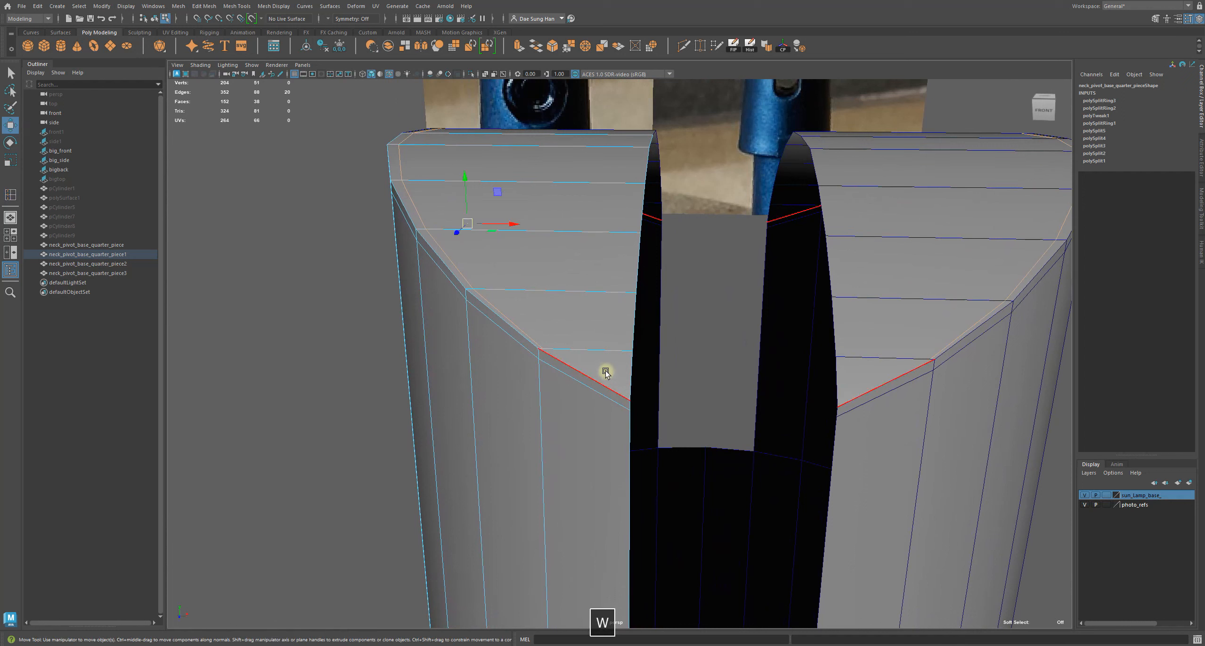
{"action": "left_click", "coordinate": [344, 272]}
{"action": "right_click_drag", "start_coordinate": [403, 221], "coordinate": [575, 148]}
{"action": "right_click_drag", "start_coordinate": [465, 211], "coordinate": [594, 161]}
{"action": "key", "text": "ctrl+z"}
{"action": "key", "text": "ctrl+z"}
{"action": "key", "text": "ctrl+z"}
{"action": "right_click_drag", "start_coordinate": [537, 213], "coordinate": [630, 137]}
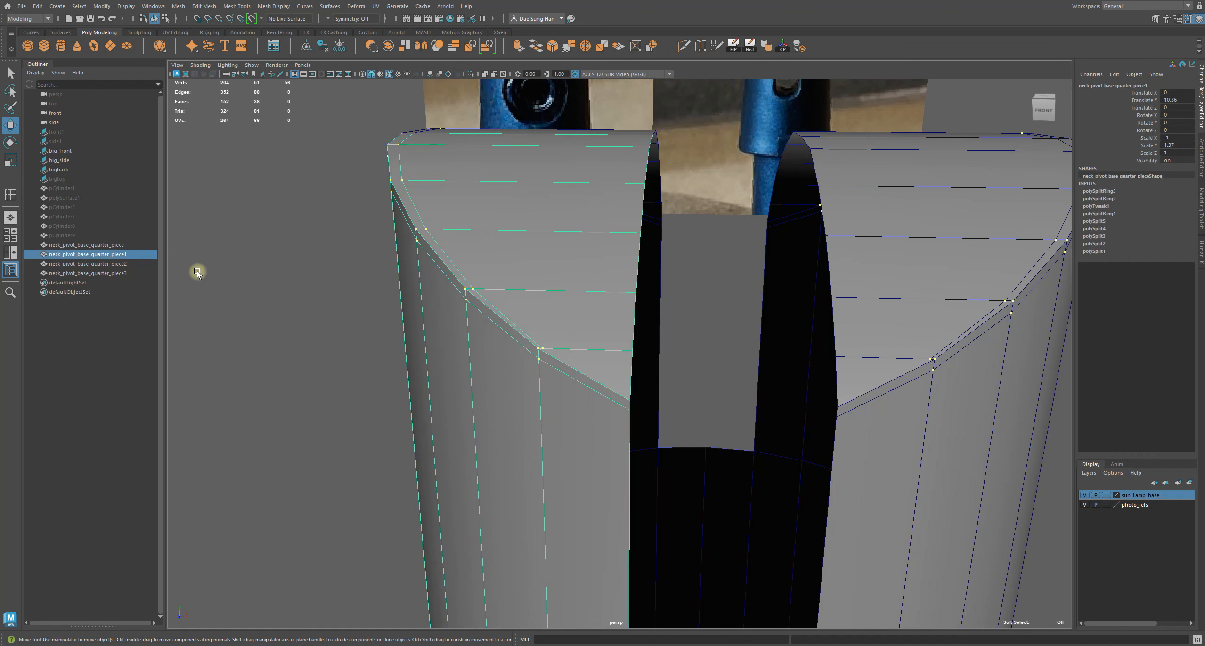
{"action": "right_click_drag", "start_coordinate": [526, 211], "coordinate": [228, 156]}
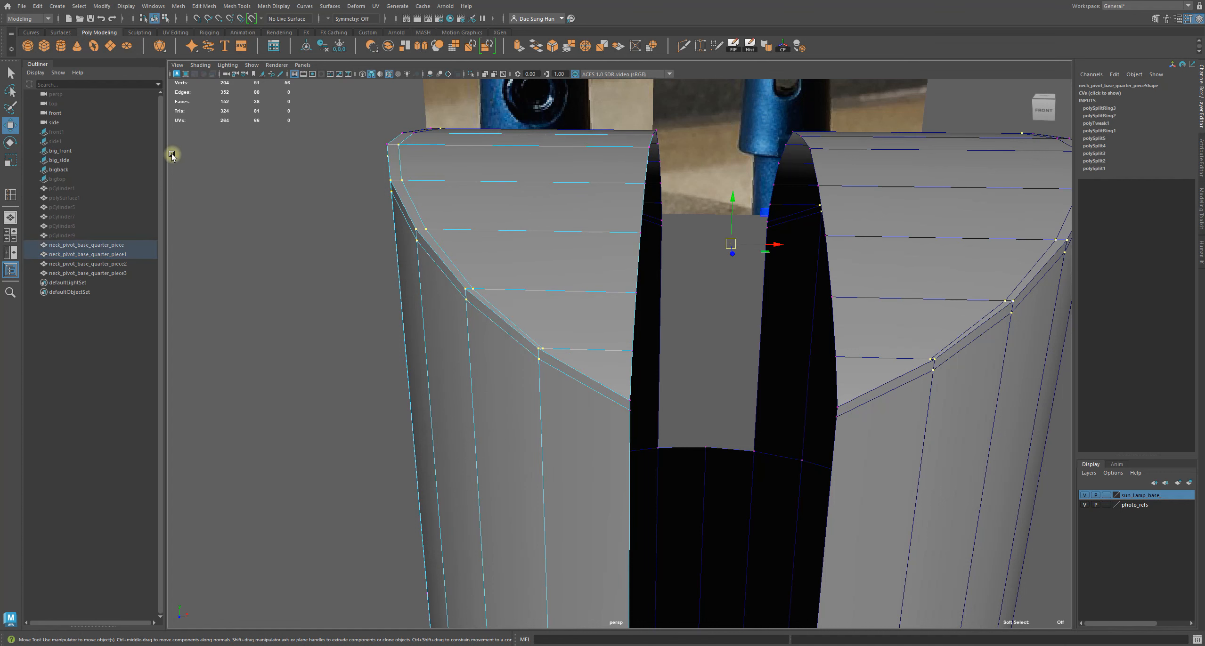
{"action": "right_click_drag", "start_coordinate": [487, 202], "coordinate": [366, 205]}
{"action": "right_click_drag", "start_coordinate": [546, 207], "coordinate": [697, 137]}
Examine how the rim's new support loop shapes the smoothed surface around the slot corner.
{"action": "left_click_drag", "start_coordinate": [437, 267], "coordinate": [338, 239], "text": "alt"}
{"action": "key", "text": "3"}
{"action": "left_click", "coordinate": [338, 238]}
{"action": "left_click_drag", "start_coordinate": [520, 296], "coordinate": [598, 284], "text": "alt"}
{"action": "right_click_drag", "start_coordinate": [597, 283], "coordinate": [546, 303], "text": "alt"}
{"action": "left_click_drag", "start_coordinate": [547, 304], "coordinate": [494, 342], "text": "alt"}
{"action": "mouse_move", "coordinate": [494, 341]}
{"action": "right_mouse_down", "text": "alt"}
{"action": "mouse_move", "coordinate": [693, 400]}
{"action": "mouse_move", "coordinate": [493, 337]}
{"action": "right_mouse_up", "text": "alt"}
{"action": "left_click", "coordinate": [493, 336]}
{"action": "left_click_drag", "start_coordinate": [508, 333], "coordinate": [478, 273], "text": "alt"}
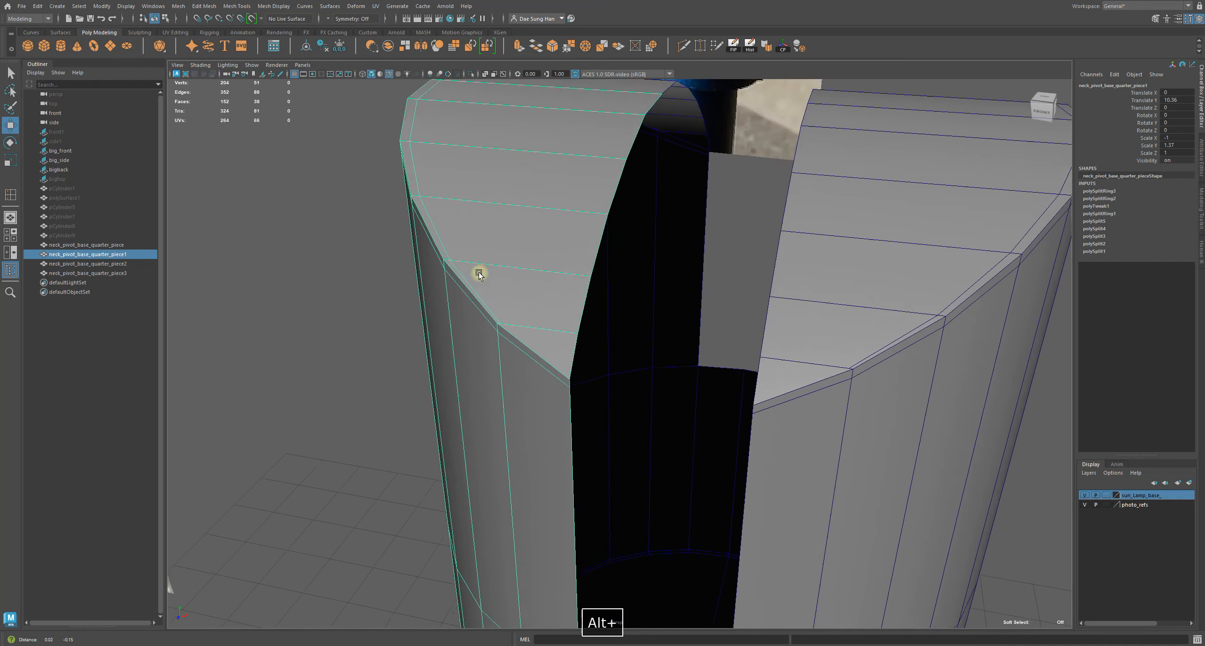
Shift the inner rim loop's vertex nearest the slot corner inward along the X axis.
{"action": "right_click_drag", "start_coordinate": [478, 274], "coordinate": [608, 368], "text": "alt"}
{"action": "middle_click_drag", "start_coordinate": [399, 270], "coordinate": [479, 302], "text": "alt"}
{"action": "right_click_drag", "start_coordinate": [479, 302], "coordinate": [315, 291]}
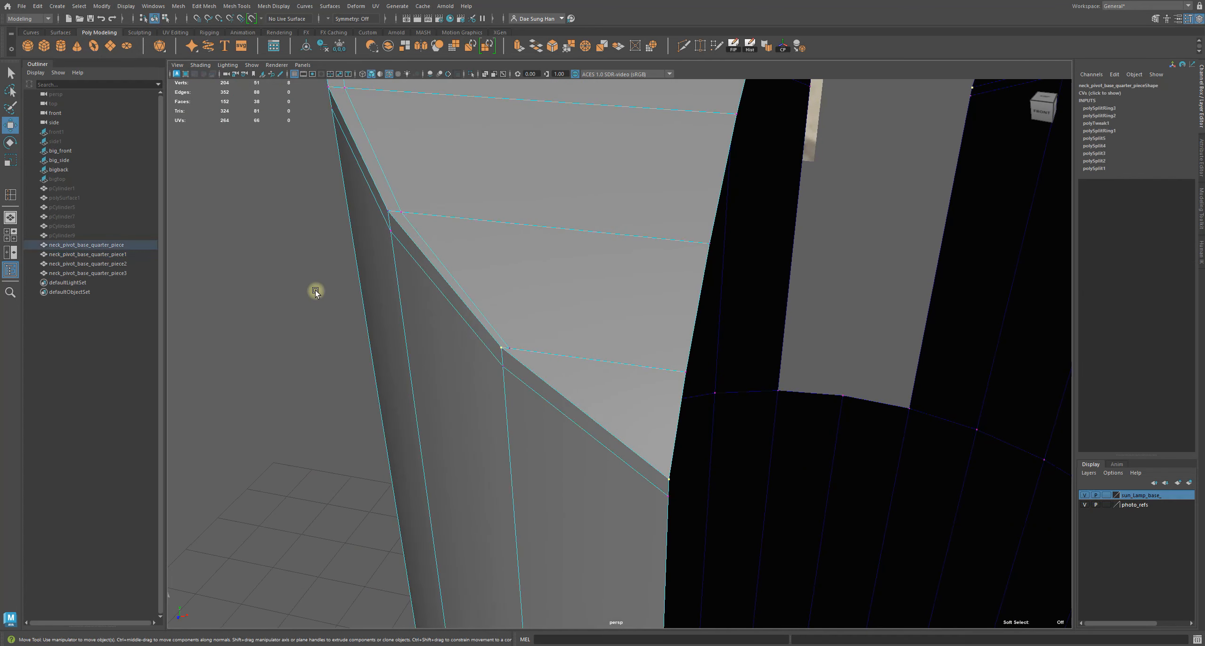
{"action": "right_click_drag", "start_coordinate": [500, 270], "coordinate": [466, 277]}
{"action": "left_click", "coordinate": [508, 347]}
{"action": "left_click_drag", "start_coordinate": [508, 347], "coordinate": [684, 361], "text": "alt"}
{"action": "key", "text": "f"}
{"action": "left_click_drag", "start_coordinate": [683, 361], "coordinate": [620, 371], "text": "alt"}
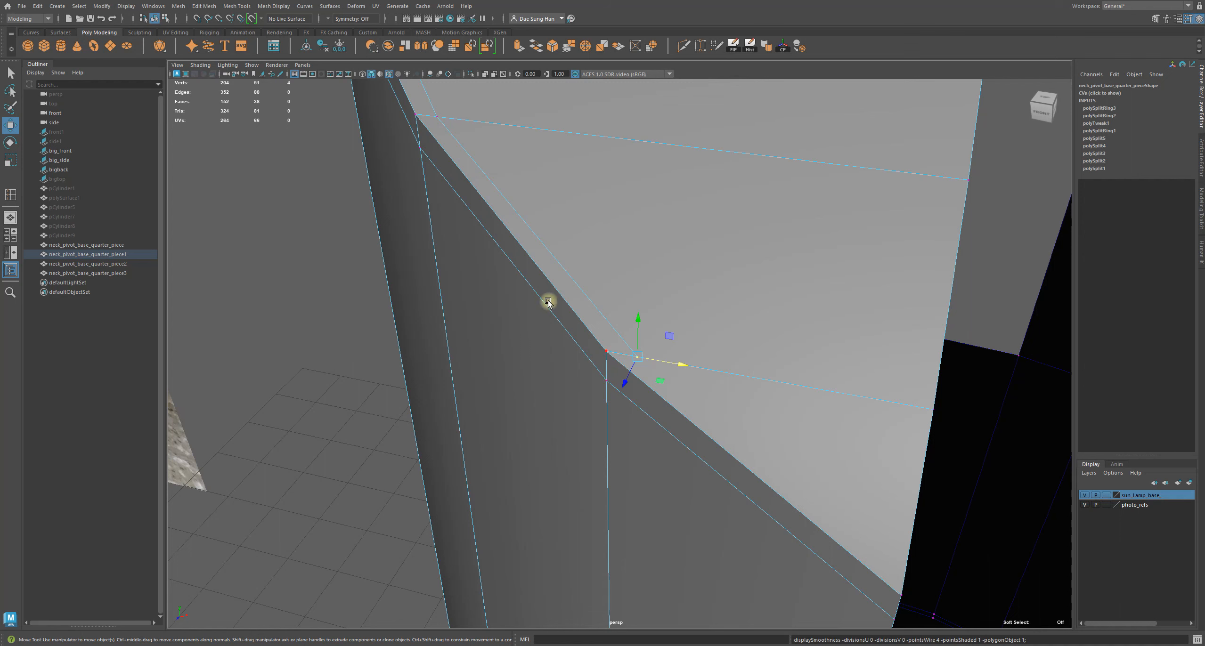
Nudge the second vertex from the slot corner on the inner rim loop slightly inward along X.
{"action": "left_click_drag", "start_coordinate": [495, 154], "coordinate": [481, 403], "text": "alt"}
{"action": "middle_click_drag", "start_coordinate": [481, 403], "coordinate": [422, 344], "text": "alt"}
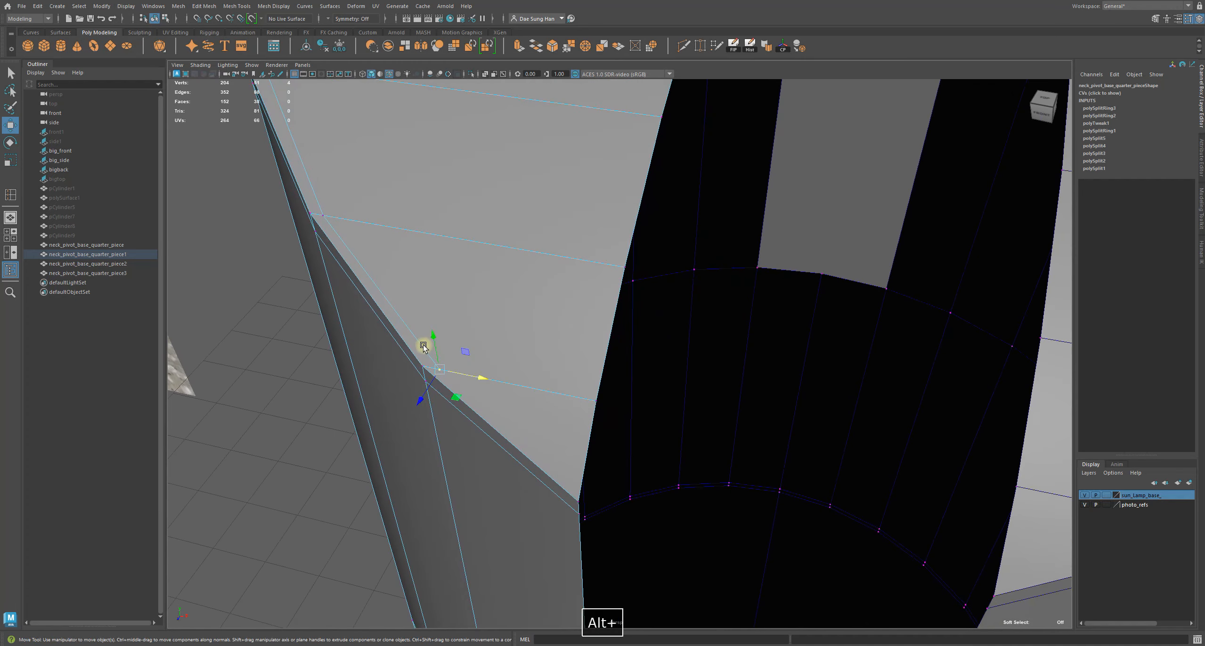
{"action": "left_click_drag", "start_coordinate": [422, 344], "coordinate": [425, 345], "text": "alt"}
{"action": "middle_click_drag", "start_coordinate": [400, 297], "coordinate": [466, 363], "text": "alt"}
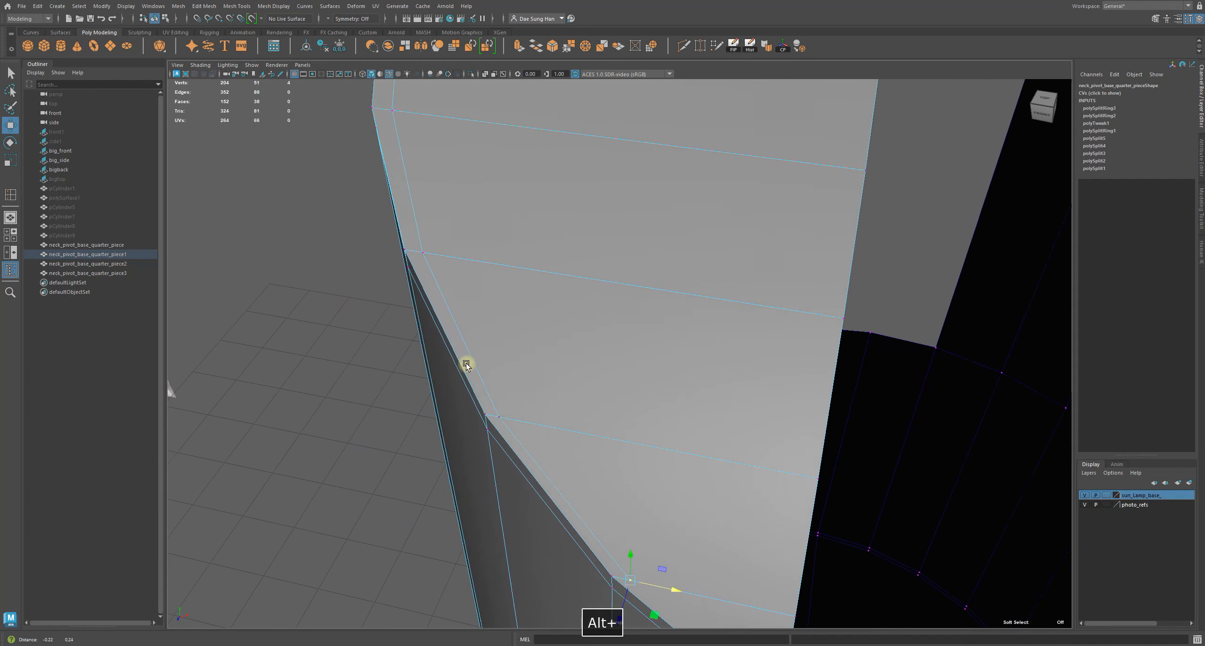
{"action": "left_click", "coordinate": [498, 416]}
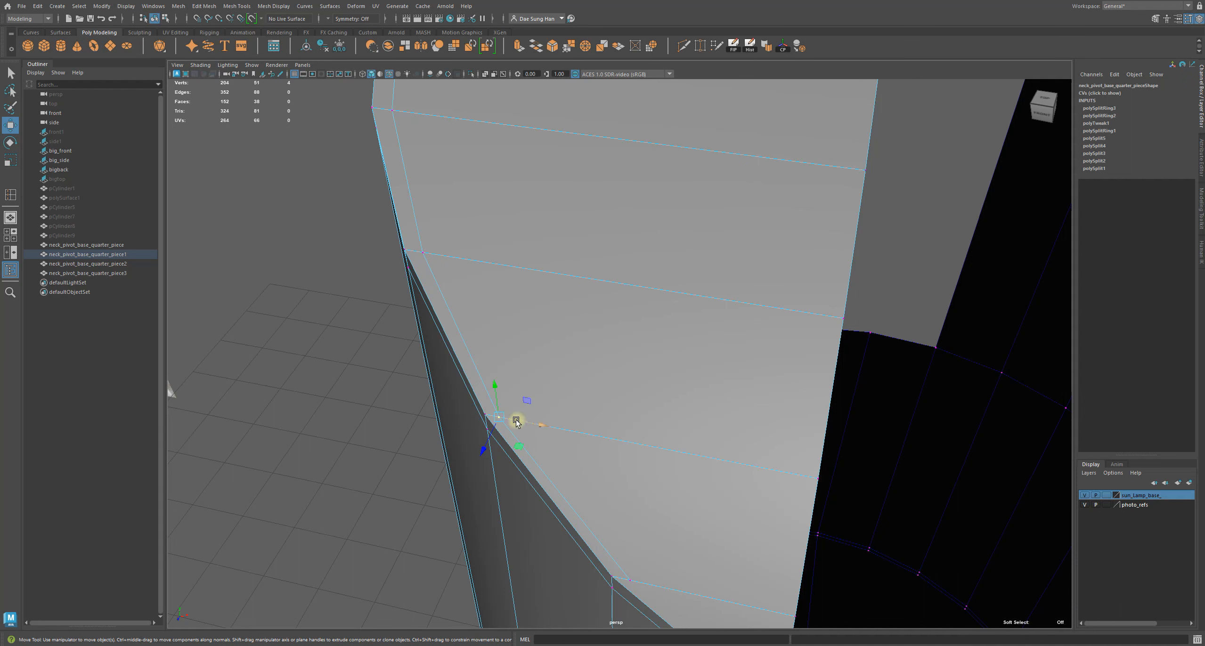
{"action": "left_click_drag", "start_coordinate": [540, 423], "coordinate": [543, 423]}
Move the inner rim loop edge near the middle of the arc slightly inward along X.
{"action": "left_click_drag", "start_coordinate": [382, 398], "coordinate": [504, 270], "text": "alt"}
{"action": "right_click_drag", "start_coordinate": [510, 252], "coordinate": [512, 234]}
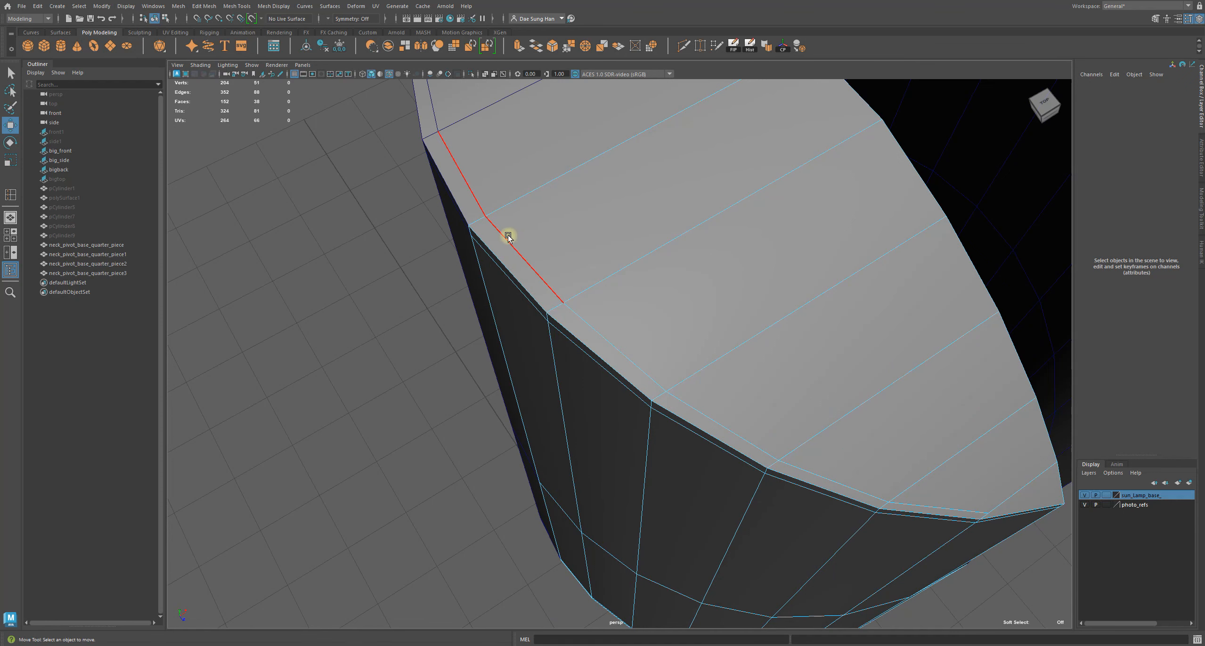
{"action": "left_click", "coordinate": [507, 235]}
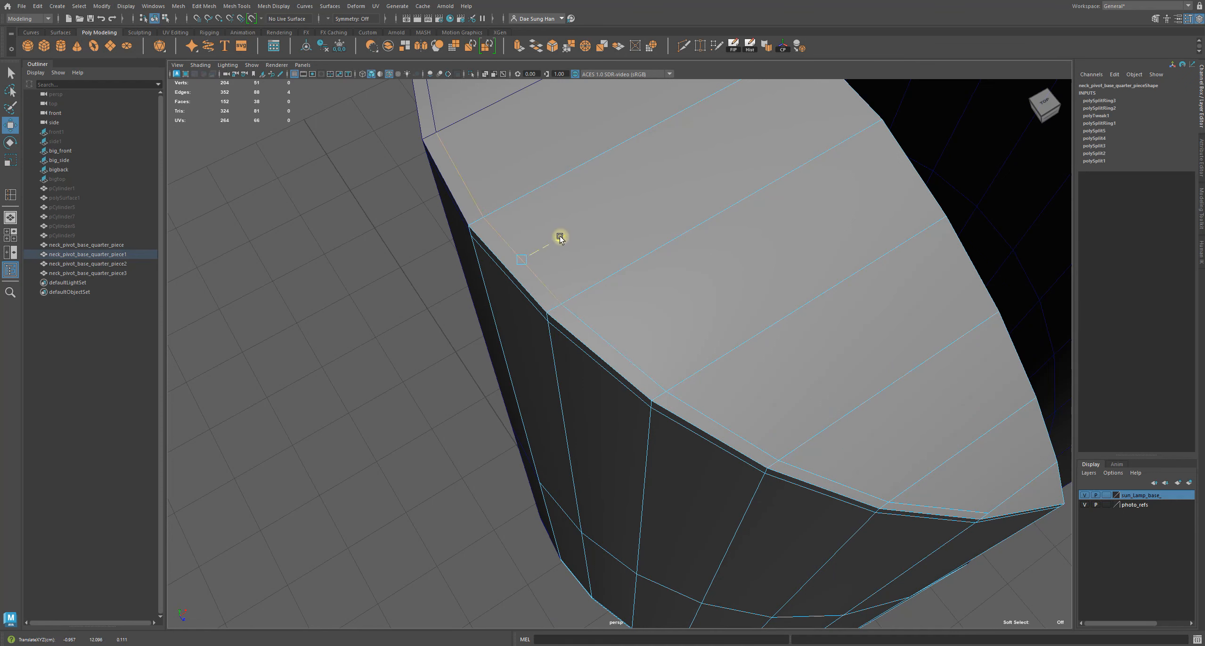
{"action": "left_click_drag", "start_coordinate": [553, 242], "coordinate": [552, 242]}
{"action": "left_click_drag", "start_coordinate": [567, 255], "coordinate": [487, 220], "text": "alt"}
{"action": "left_click_drag", "start_coordinate": [415, 261], "coordinate": [515, 276], "text": "alt"}
Adjust the middle vertices of the inner rim loop along X to even out its distance from the rim.
{"action": "right_click_drag", "start_coordinate": [574, 216], "coordinate": [528, 217]}
{"action": "left_click_drag", "start_coordinate": [468, 245], "coordinate": [510, 313], "text": "alt"}
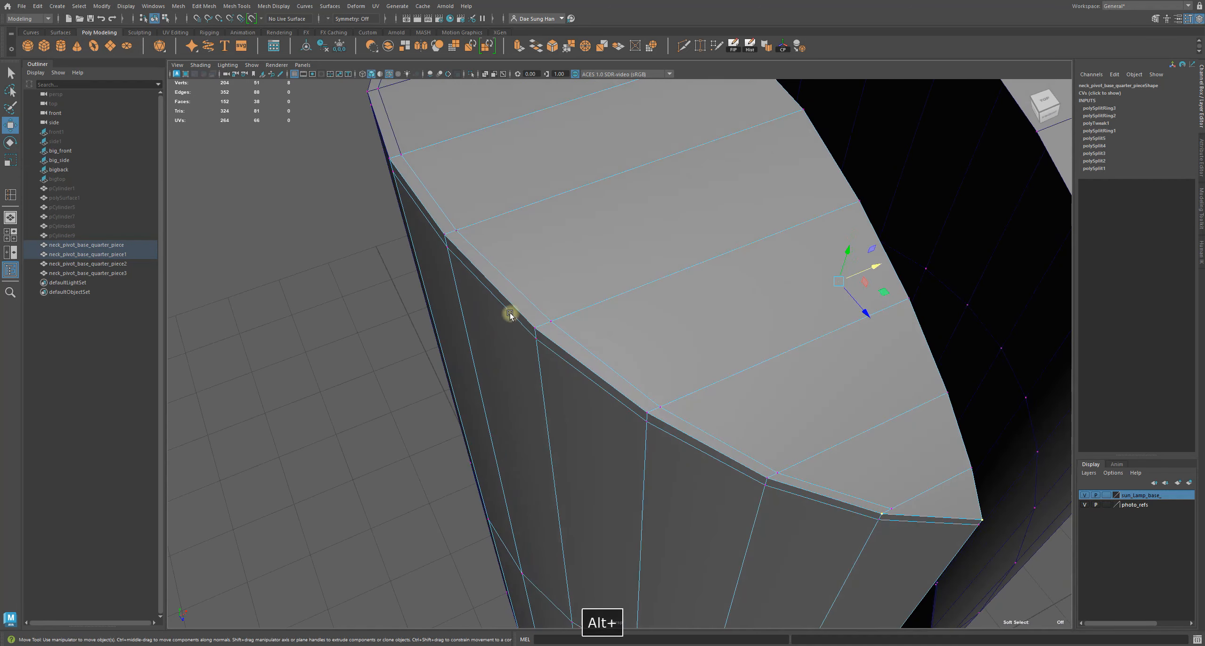
{"action": "left_click", "coordinate": [551, 322]}
{"action": "left_click_drag", "start_coordinate": [598, 303], "coordinate": [473, 337]}
{"action": "left_click", "coordinate": [479, 324]}
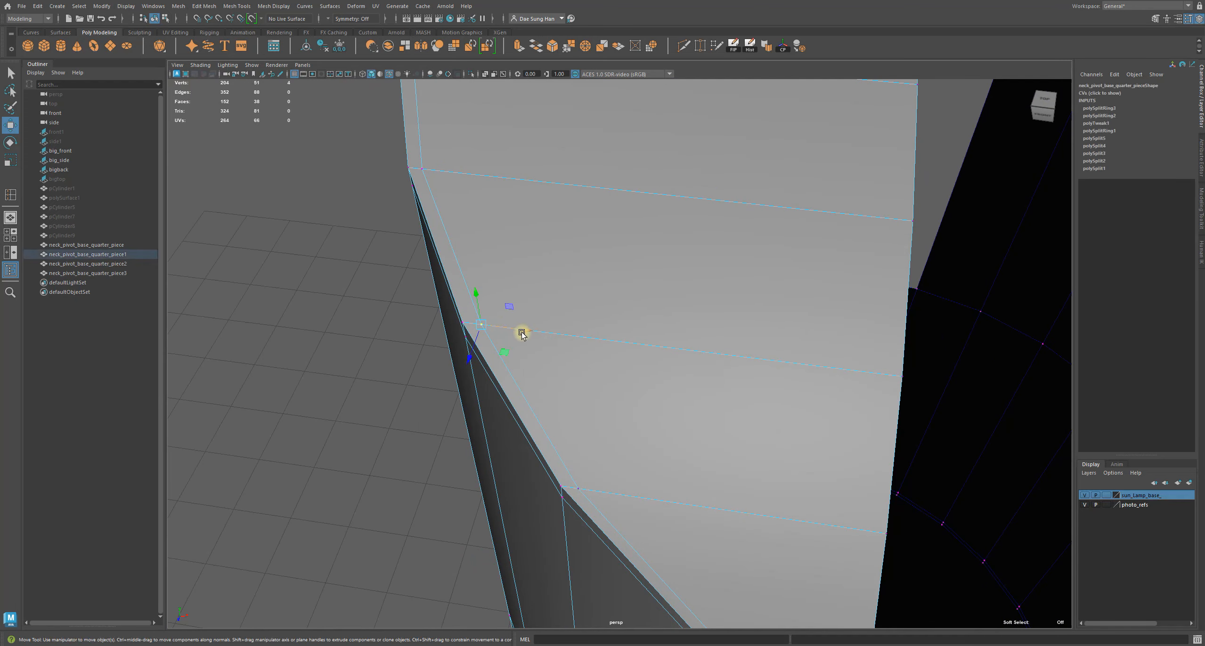
Readjust the inner-loop vertex beside the slot corner along X and return to object selection.
{"action": "left_click_drag", "start_coordinate": [522, 322], "coordinate": [565, 383], "text": "alt"}
{"action": "left_click", "coordinate": [533, 323]}
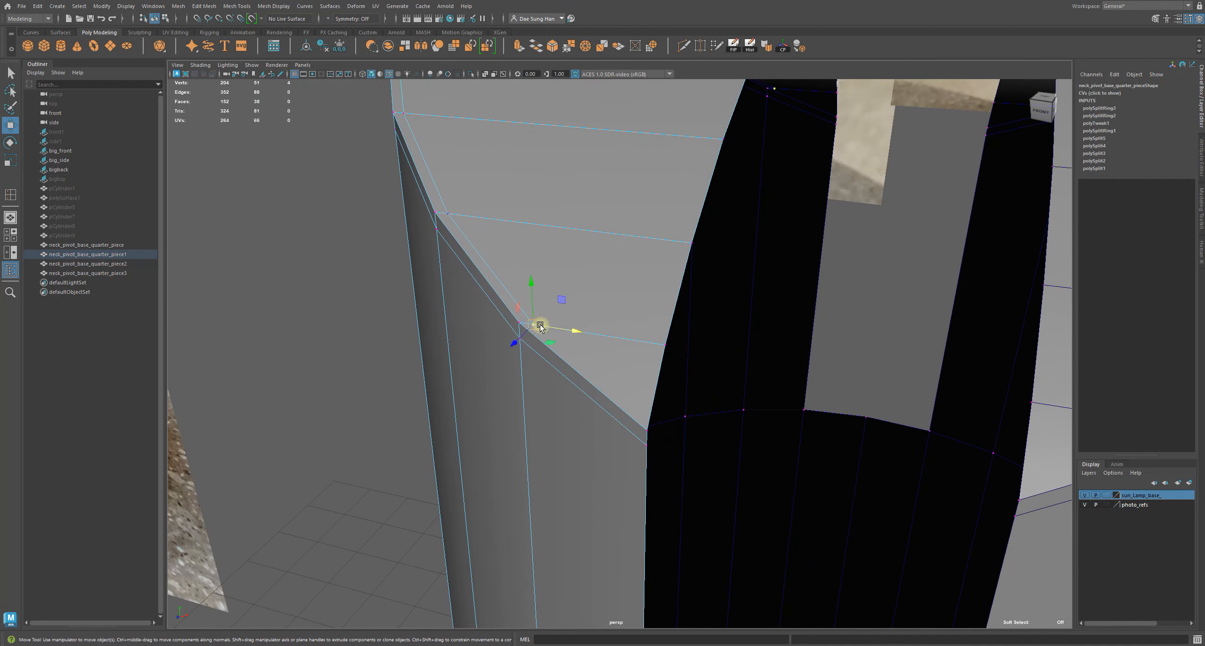
{"action": "mouse_move", "coordinate": [572, 328]}
{"action": "left_mouse_down", "text": "alt"}
{"action": "mouse_move", "coordinate": [476, 328]}
{"action": "mouse_move", "coordinate": [553, 330]}
{"action": "left_mouse_up", "text": "alt"}
{"action": "right_click_drag", "start_coordinate": [553, 330], "coordinate": [598, 294]}
{"action": "left_click", "coordinate": [306, 358]}
Check the corrected rim on the whole piece and save an incremental version of the scene.
{"action": "right_click_drag", "start_coordinate": [697, 358], "coordinate": [575, 322], "text": "alt"}
{"action": "left_click", "coordinate": [575, 322]}
{"action": "left_click_drag", "start_coordinate": [575, 323], "coordinate": [553, 338], "text": "alt"}
{"action": "right_click_drag", "start_coordinate": [554, 339], "coordinate": [696, 423], "text": "alt"}
{"action": "left_click_drag", "start_coordinate": [575, 440], "coordinate": [664, 388], "text": "alt"}
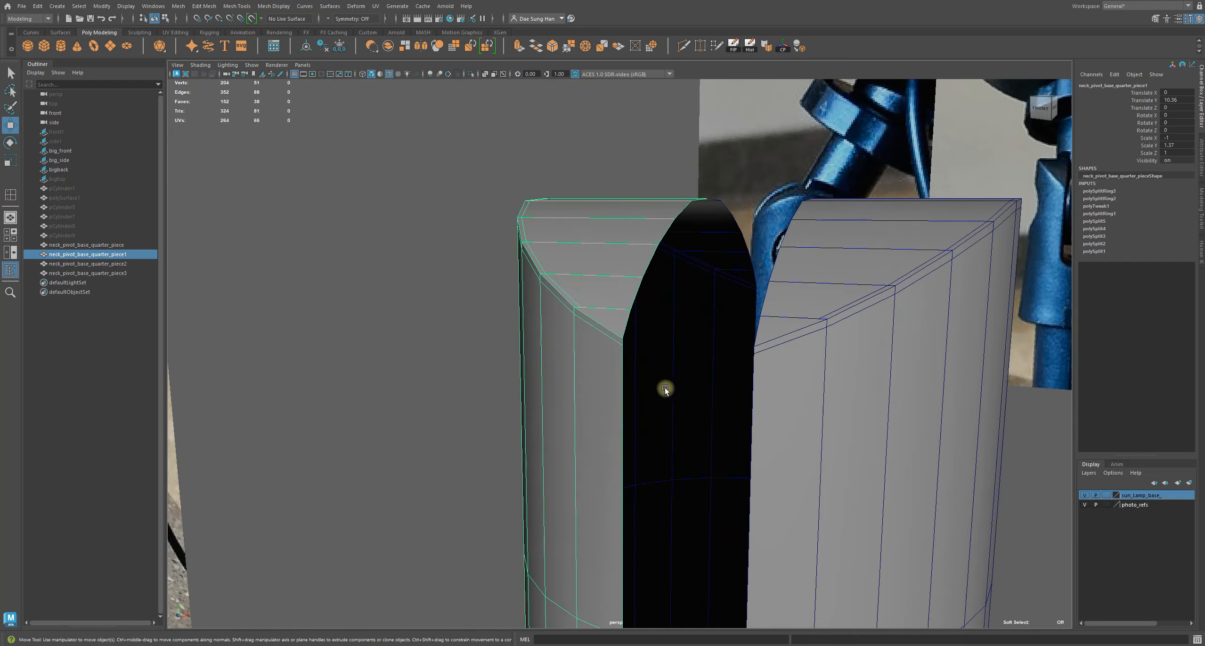
{"action": "key", "text": "ctrl+space"}
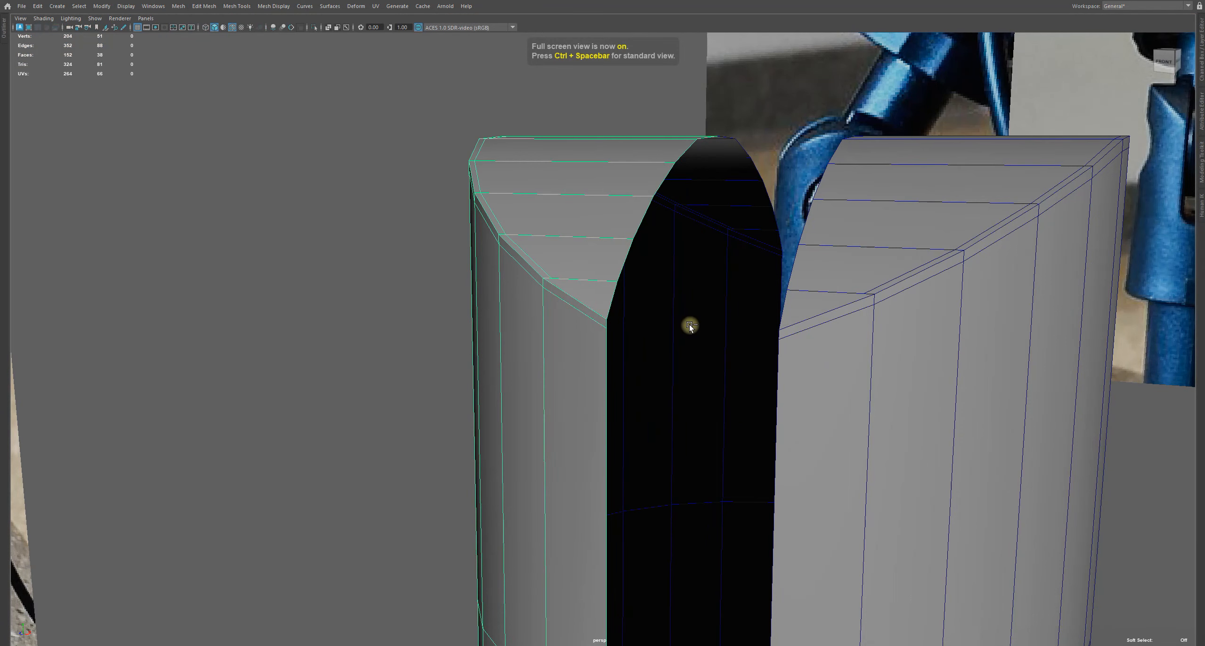
{"action": "key", "text": "ctrl+space"}
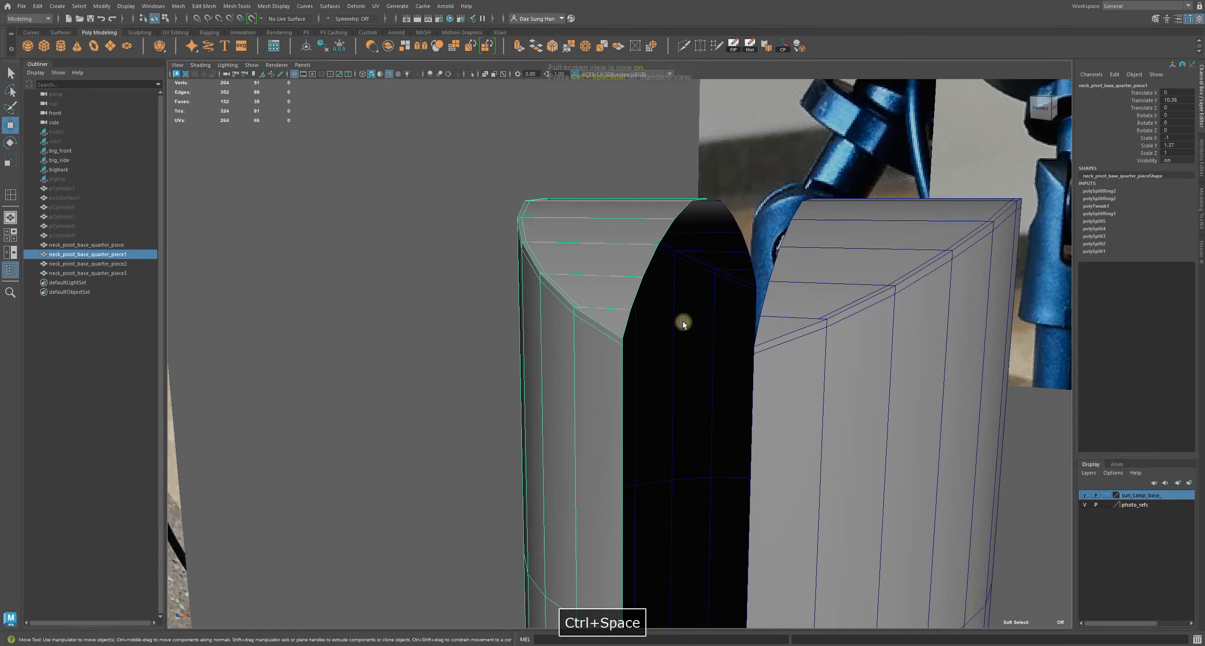
{"action": "key", "text": "ctrl+alt+s"}
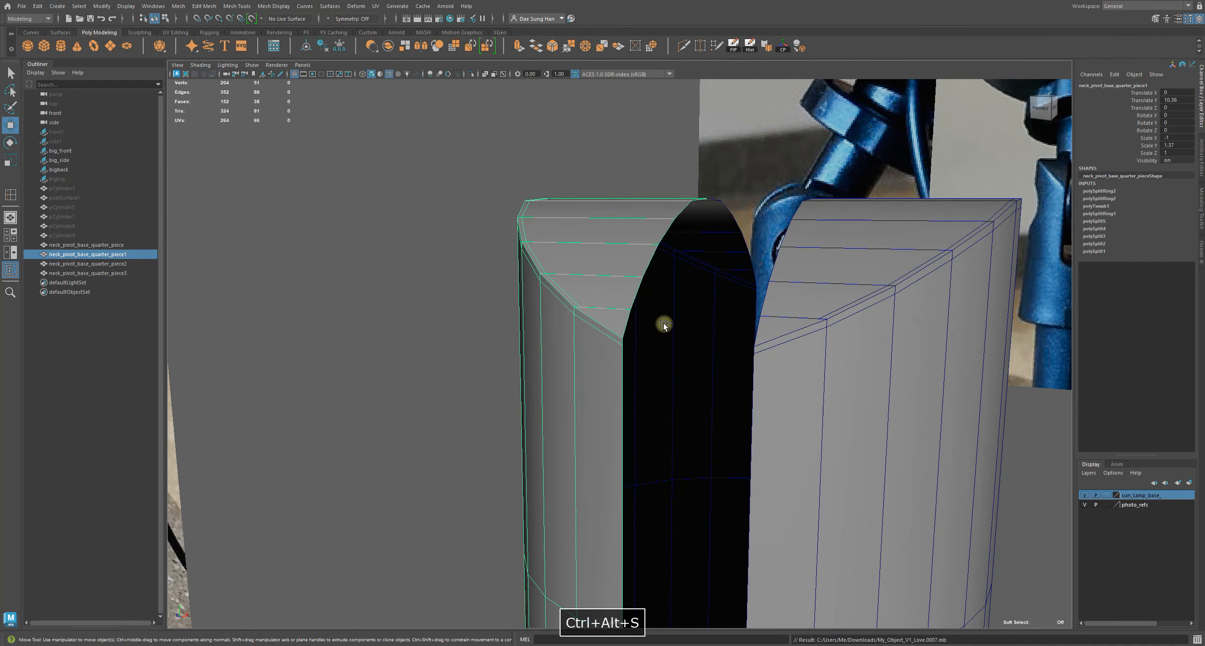
Select the full run of arched top edges bordering the slot on the quarter piece.
{"action": "left_click_drag", "start_coordinate": [661, 322], "coordinate": [584, 367], "text": "alt"}
{"action": "right_click_drag", "start_coordinate": [613, 302], "coordinate": [613, 254]}
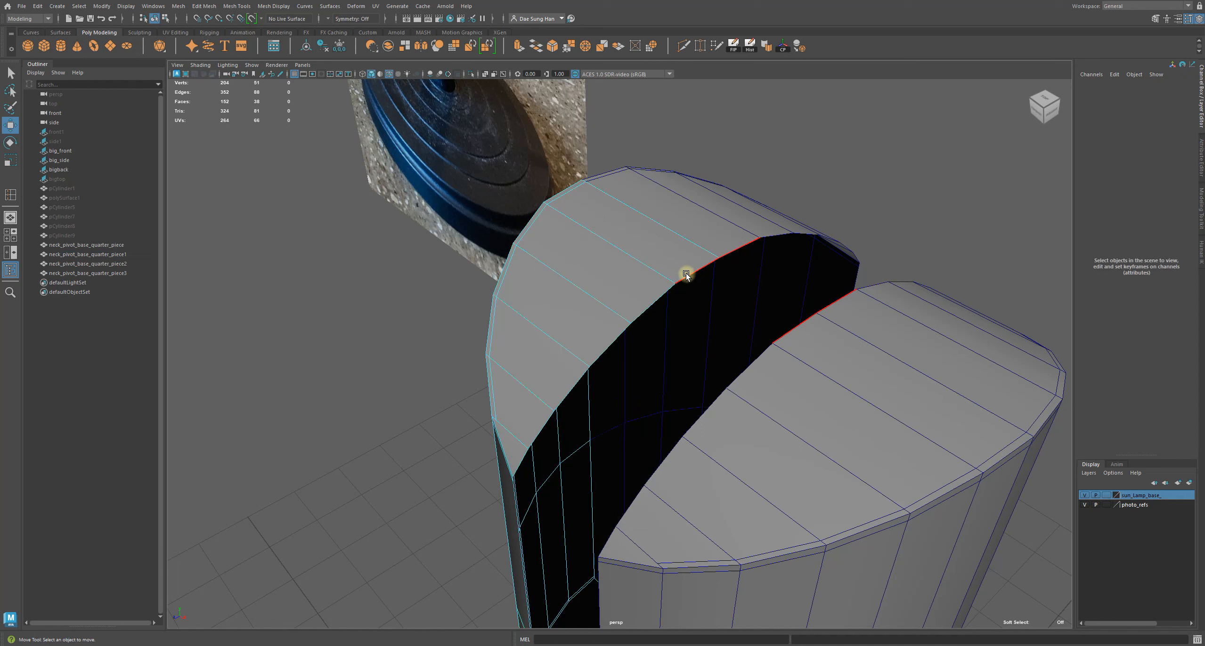
{"action": "left_click", "coordinate": [686, 272]}
{"action": "key", "text": "q"}
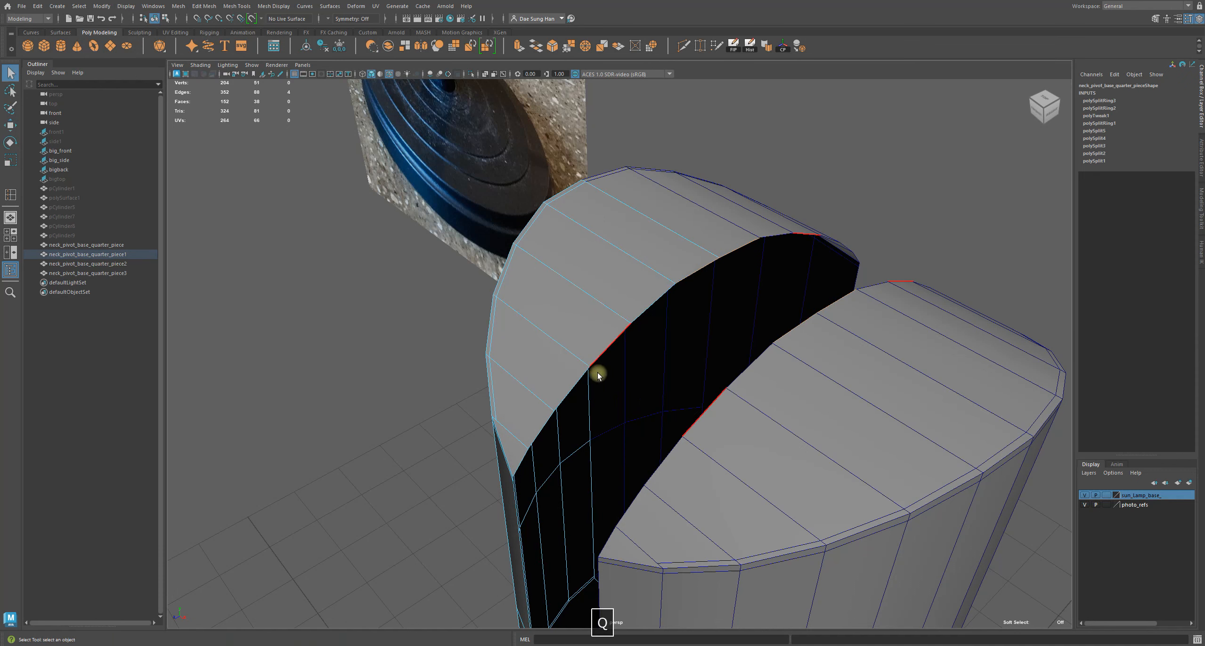
{"action": "left_click_drag", "start_coordinate": [559, 400], "coordinate": [532, 422], "text": "alt"}
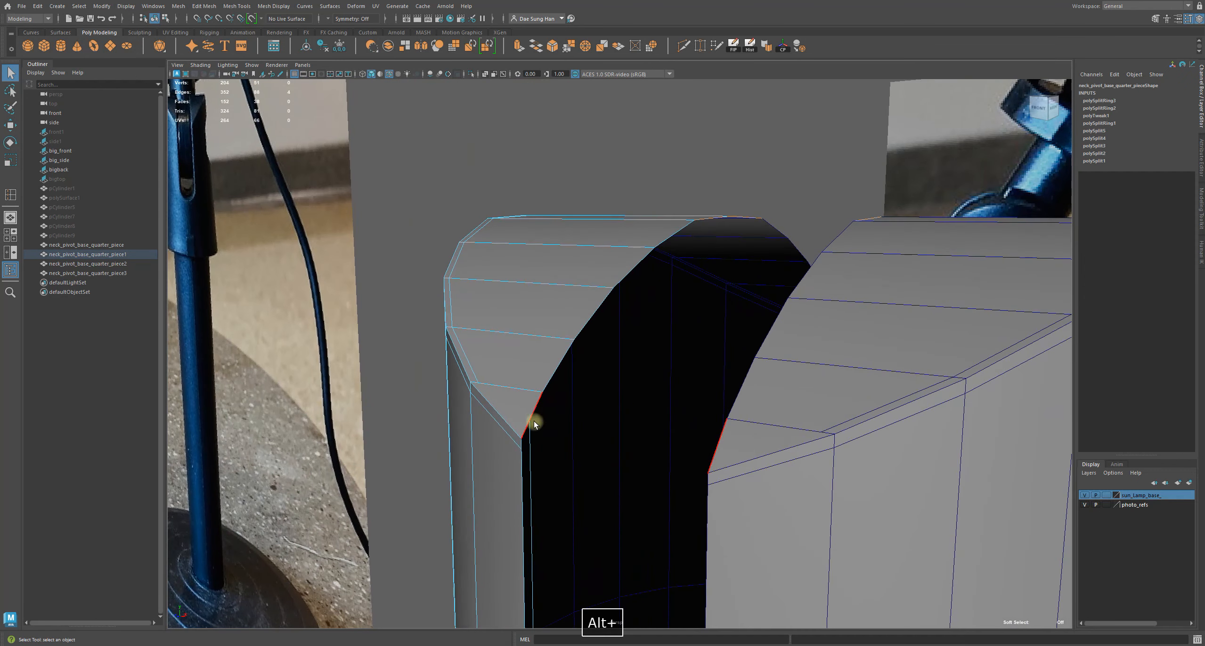
{"action": "double_click", "coordinate": [535, 413], "text": "shift"}
Inspect the slotted pivot base against the reference photos in shaded and wireframe display.
{"action": "left_click_drag", "start_coordinate": [702, 206], "coordinate": [697, 258], "text": "alt"}
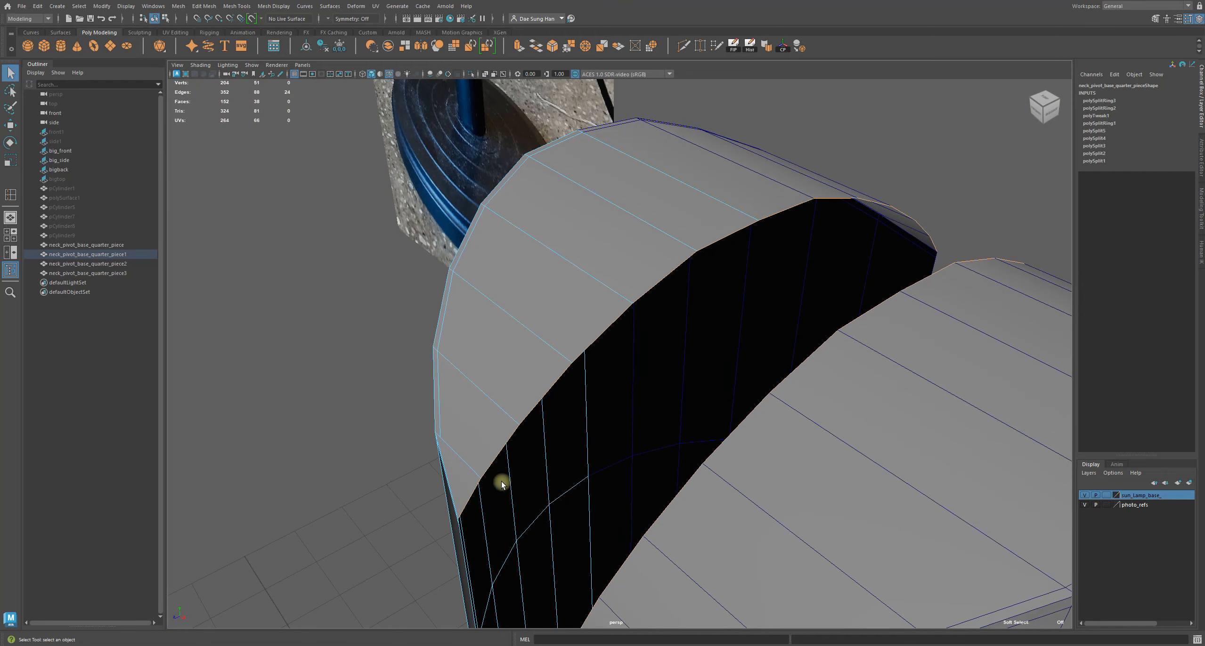
{"action": "left_click_drag", "start_coordinate": [501, 482], "coordinate": [662, 360], "text": "alt"}
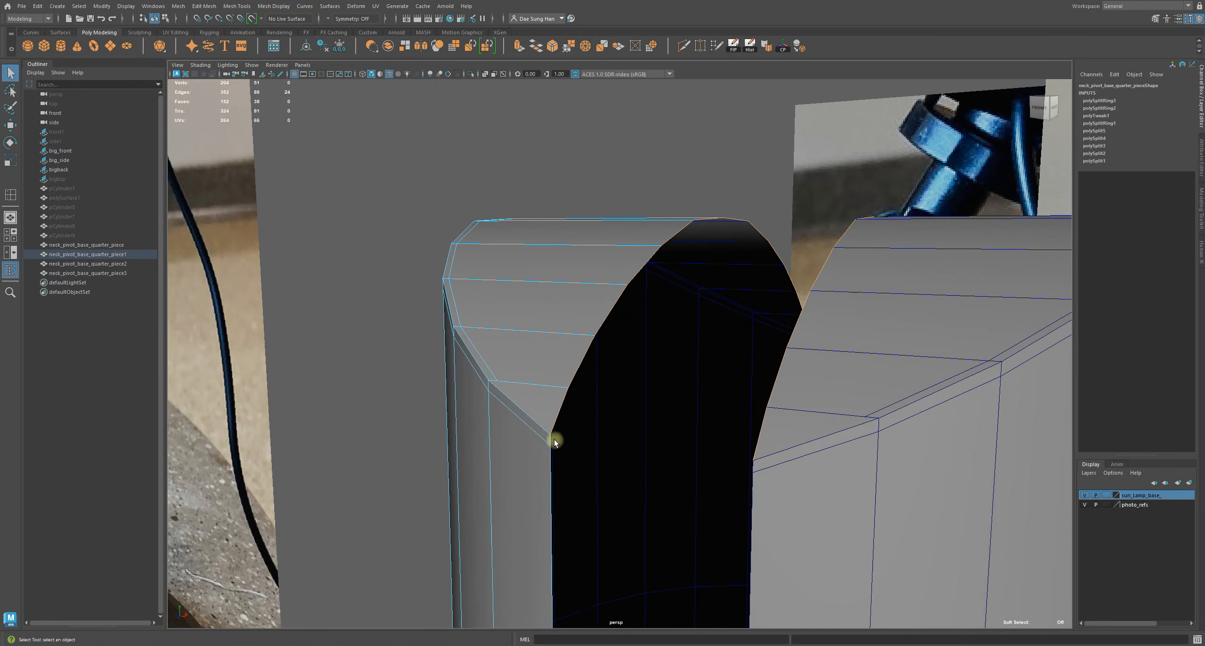
{"action": "right_click_drag", "start_coordinate": [690, 545], "coordinate": [627, 432], "text": "alt"}
{"action": "middle_click_drag", "start_coordinate": [627, 433], "coordinate": [614, 276], "text": "alt"}
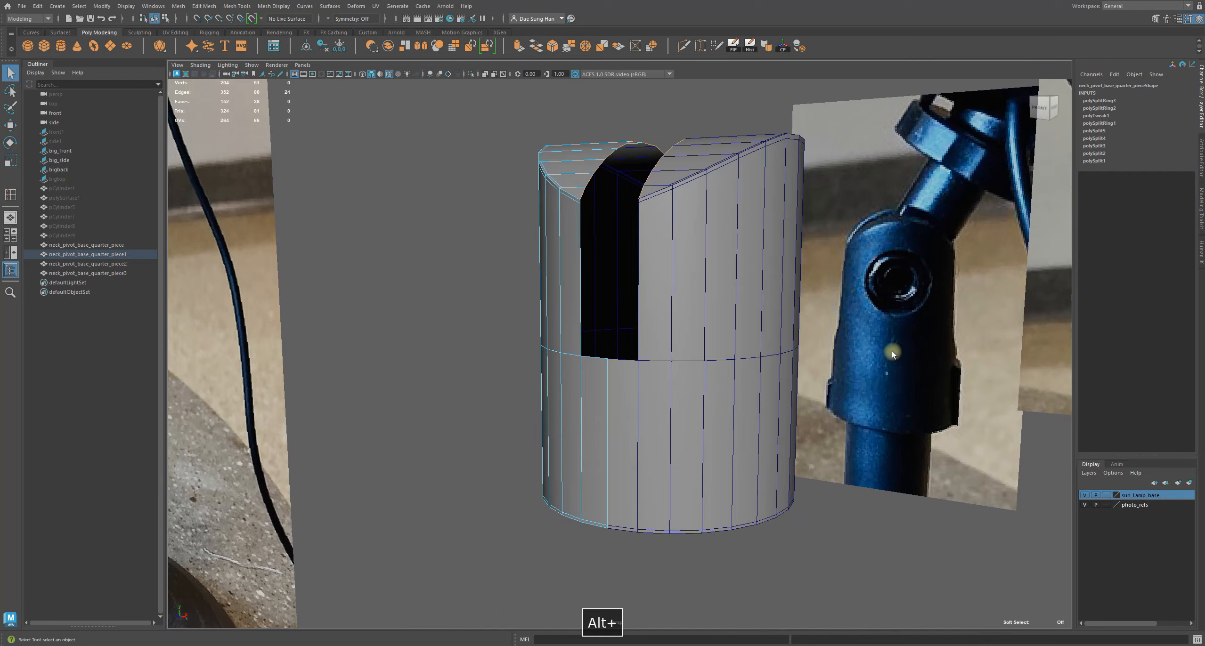
{"action": "key", "text": "4"}
{"action": "mouse_move", "coordinate": [852, 340]}
{"action": "left_mouse_down", "text": "alt"}
{"action": "mouse_move", "coordinate": [890, 380]}
{"action": "mouse_move", "coordinate": [925, 368]}
{"action": "mouse_move", "coordinate": [855, 350]}
{"action": "left_mouse_up", "text": "alt"}
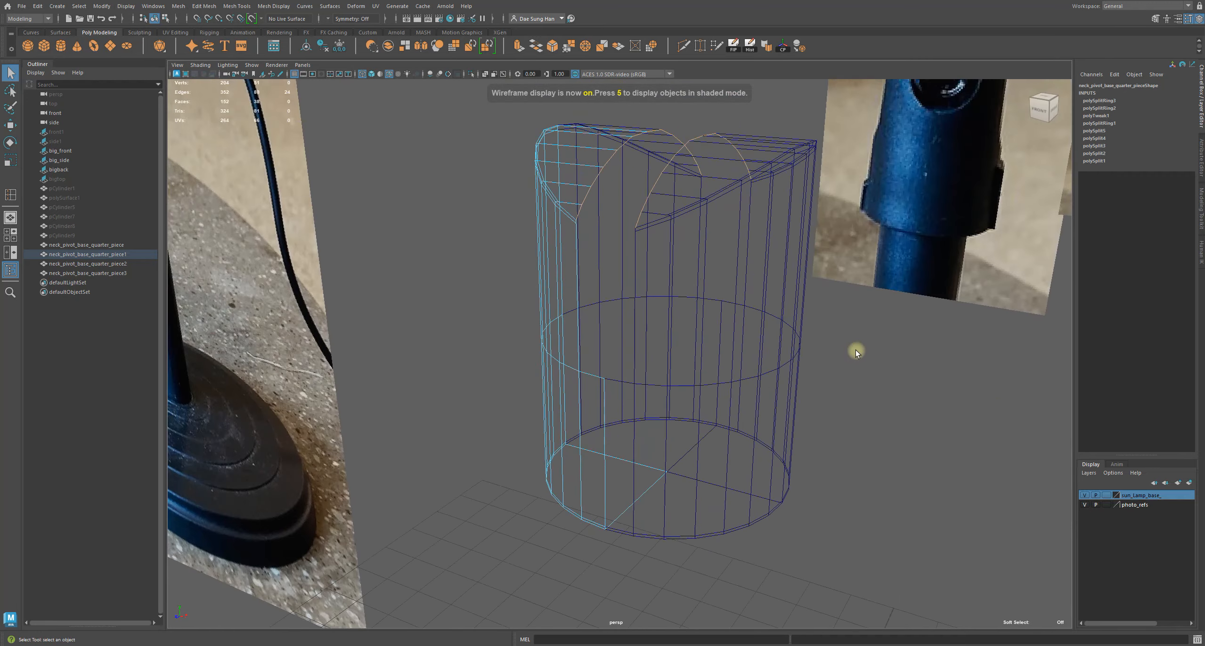
{"action": "key", "text": "5"}
Extrude the selected arched edges along the top of the slot.
{"action": "right_click_drag", "start_coordinate": [610, 180], "coordinate": [675, 256], "text": "alt"}
{"action": "left_click_drag", "start_coordinate": [675, 257], "coordinate": [626, 240], "text": "alt"}
{"action": "middle_click_drag", "start_coordinate": [627, 240], "coordinate": [336, 216], "text": "alt"}
{"action": "left_click_drag", "start_coordinate": [335, 217], "coordinate": [360, 231], "text": "alt"}
{"action": "middle_click_drag", "start_coordinate": [474, 186], "coordinate": [453, 271], "text": "alt"}
{"action": "left_click_drag", "start_coordinate": [615, 327], "coordinate": [581, 232], "text": "alt"}
{"action": "right_click_drag", "start_coordinate": [460, 142], "coordinate": [462, 168], "text": "shift"}
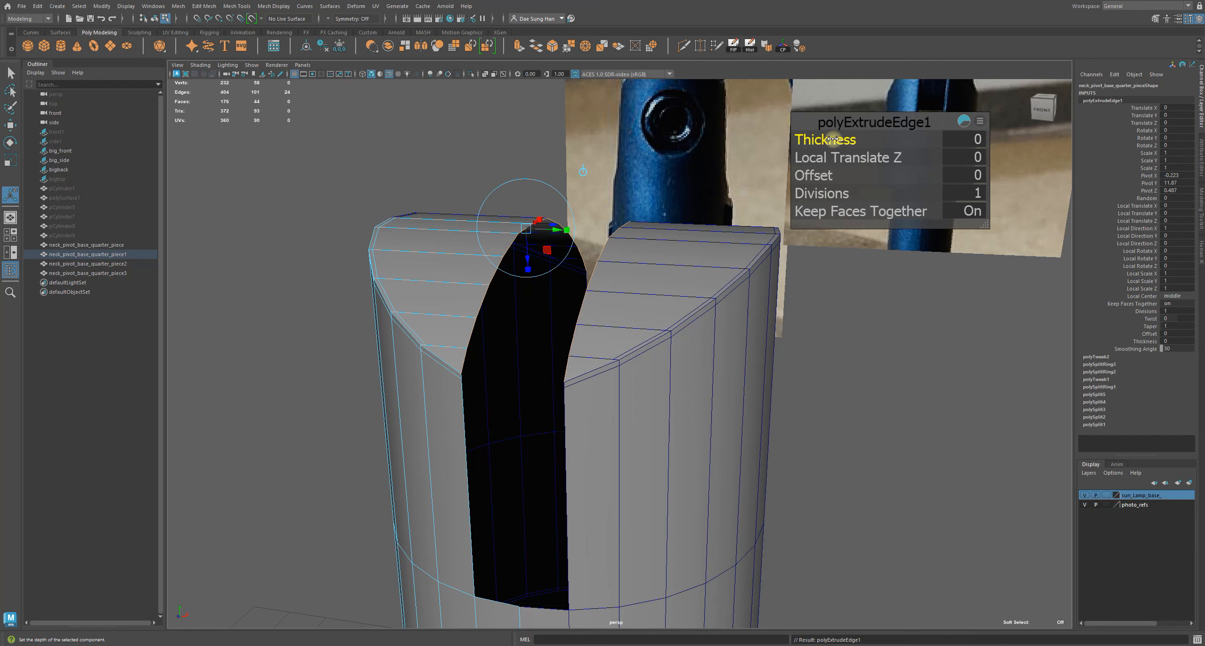
Try a thickness of 0.34 and an offset on the extruded slot edges, and undo both changes.
{"action": "left_click_drag", "start_coordinate": [830, 142], "coordinate": [847, 144], "text": "ctrl"}
{"action": "left_click_drag", "start_coordinate": [622, 213], "coordinate": [560, 233], "text": "alt"}
{"action": "middle_click_drag", "start_coordinate": [560, 234], "coordinate": [613, 272], "text": "alt"}
{"action": "right_click_drag", "start_coordinate": [613, 272], "coordinate": [801, 349], "text": "alt"}
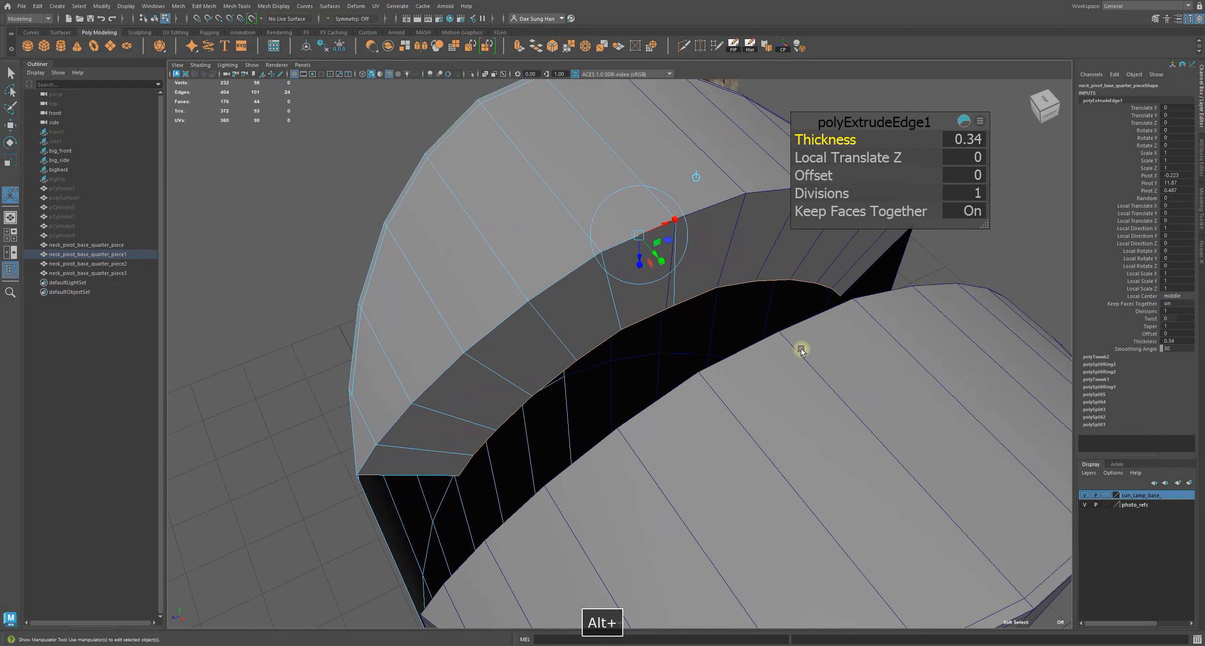
{"action": "left_click_drag", "start_coordinate": [718, 292], "coordinate": [674, 282], "text": "alt"}
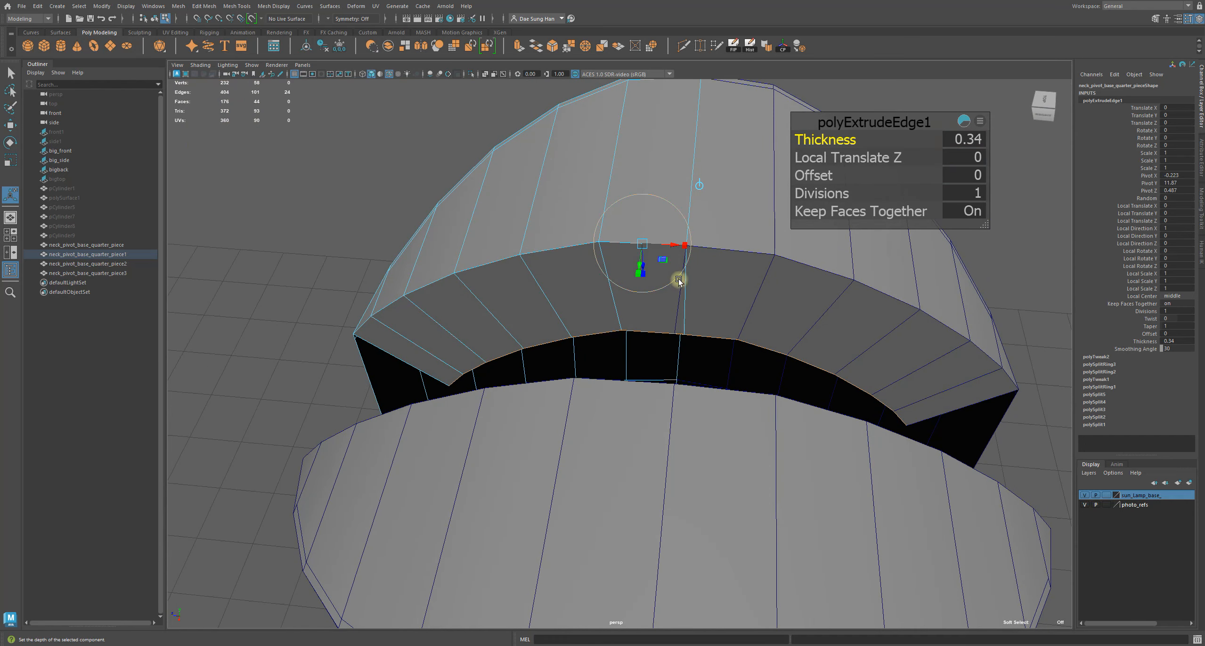
{"action": "key", "text": "z"}
{"action": "left_click_drag", "start_coordinate": [849, 161], "coordinate": [831, 180], "text": "ctrl"}
{"action": "key", "text": "ctrl+z"}
{"action": "key", "text": "ctrl+z"}
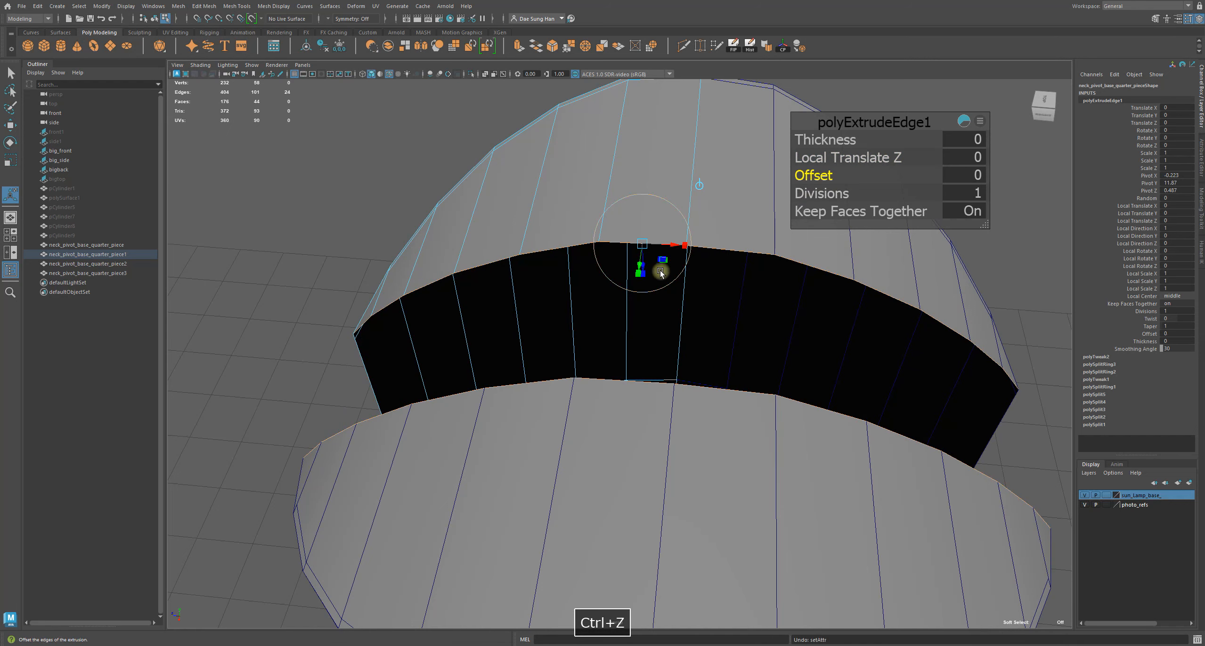
Try lowering the extruded arched edges into the slot to a Translate Y of -0.447.
{"action": "left_click_drag", "start_coordinate": [849, 233], "coordinate": [770, 217], "text": "alt"}
{"action": "left_click_drag", "start_coordinate": [859, 126], "coordinate": [895, 107]}
{"action": "left_click_drag", "start_coordinate": [631, 290], "coordinate": [616, 197], "text": "alt"}
{"action": "key", "text": "ctrl+z"}
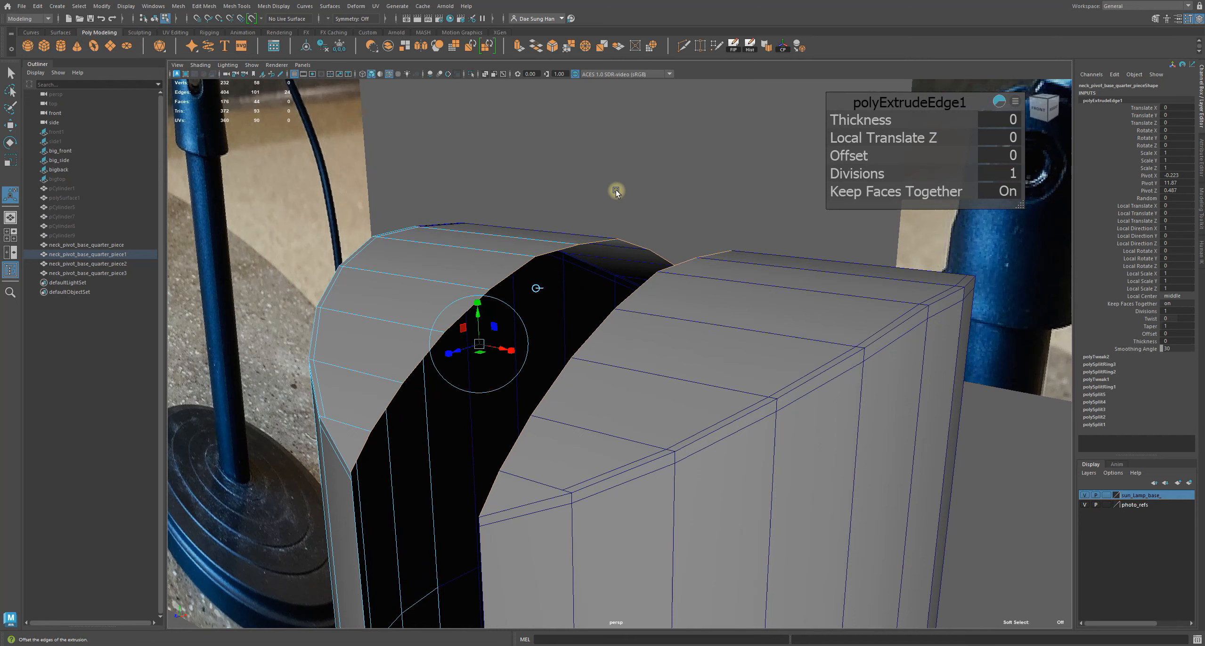
{"action": "left_click_drag", "start_coordinate": [548, 372], "coordinate": [438, 351], "text": "alt"}
{"action": "middle_click_drag", "start_coordinate": [438, 348], "coordinate": [503, 274], "text": "alt"}
{"action": "left_click_drag", "start_coordinate": [503, 274], "coordinate": [537, 414], "text": "alt"}
{"action": "left_click_drag", "start_coordinate": [551, 325], "coordinate": [575, 357], "text": "alt"}
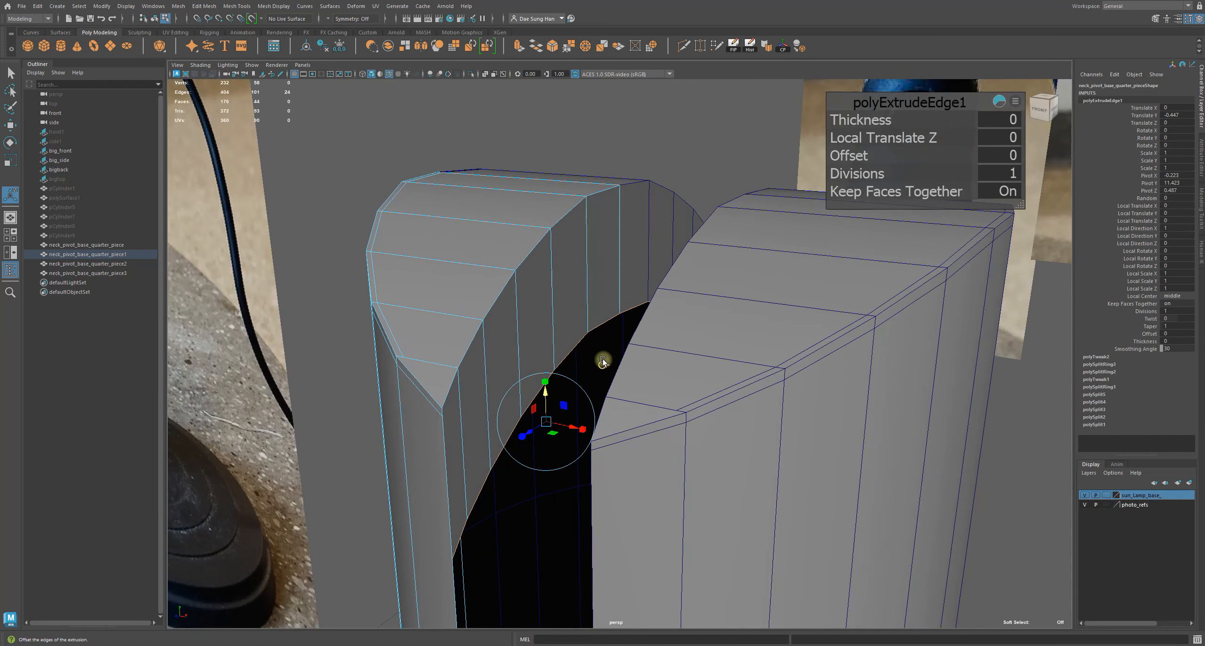
{"action": "key", "text": "t"}
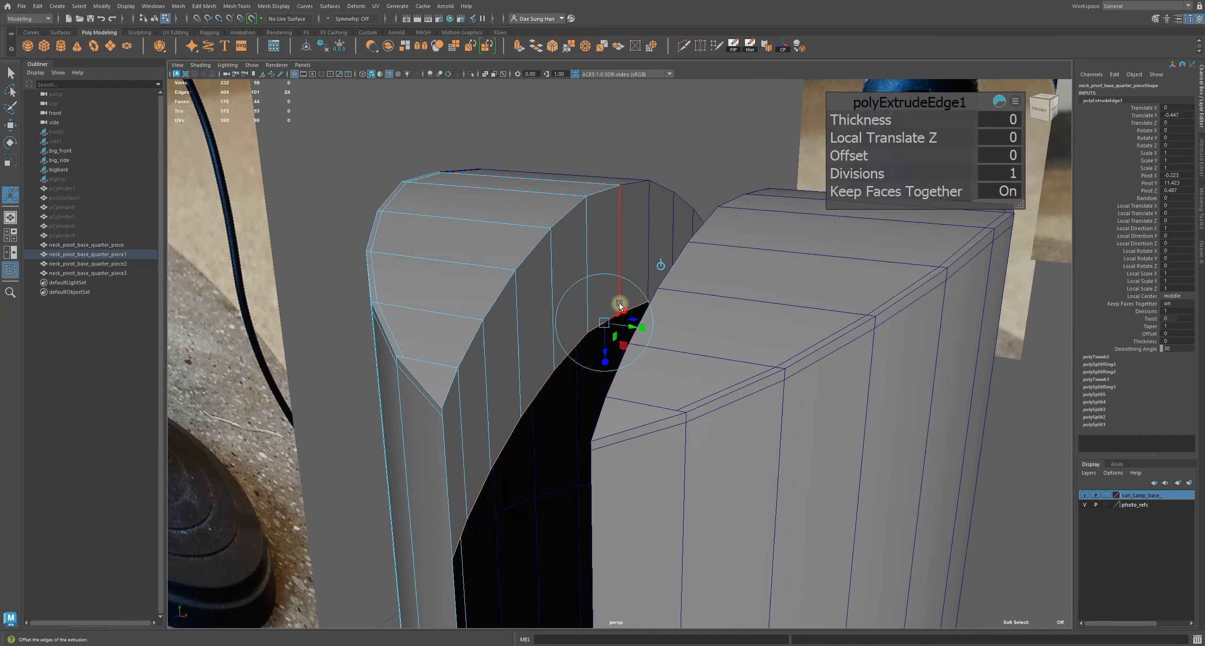
{"action": "left_click_drag", "start_coordinate": [619, 303], "coordinate": [644, 300], "text": "alt"}
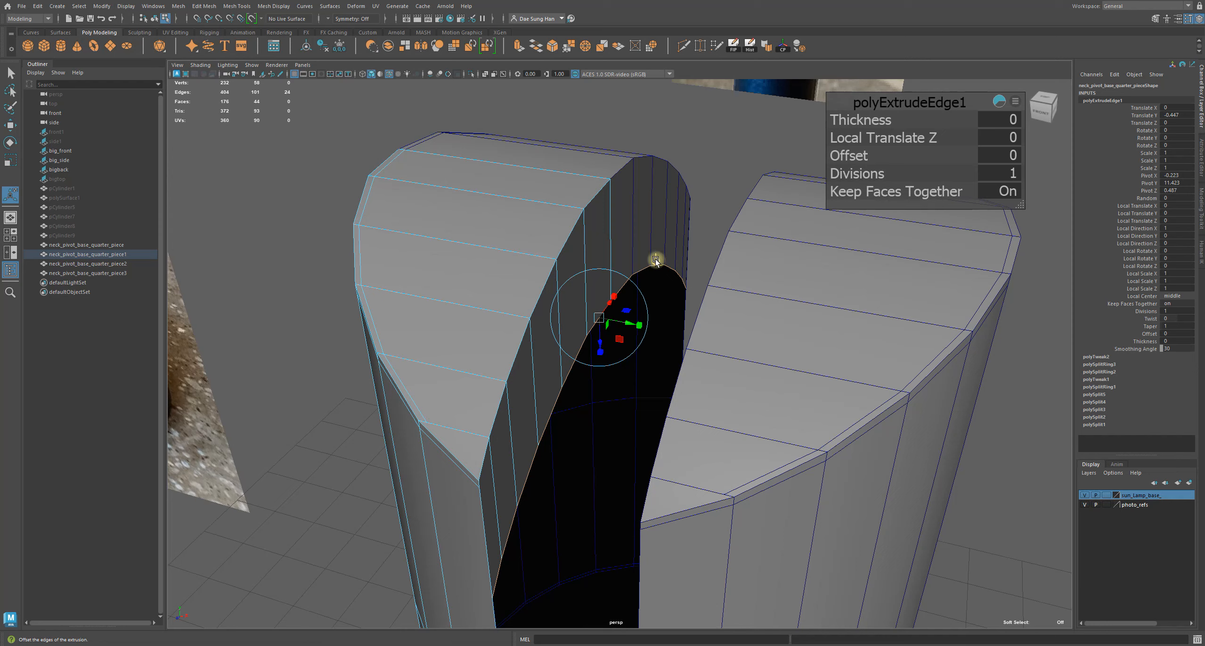
Set the extruded arched edges to a Translate Y of about -0.025, forming a narrow band beneath the slot's rim.
{"action": "left_click_drag", "start_coordinate": [655, 259], "coordinate": [552, 536], "text": "alt"}
{"action": "middle_click_drag", "start_coordinate": [555, 393], "coordinate": [601, 214], "text": "alt"}
{"action": "left_click_drag", "start_coordinate": [621, 346], "coordinate": [629, 326], "text": "alt"}
{"action": "right_click_drag", "start_coordinate": [630, 325], "coordinate": [669, 360], "text": "alt"}
{"action": "middle_click_drag", "start_coordinate": [668, 360], "coordinate": [661, 478], "text": "alt"}
{"action": "left_click_drag", "start_coordinate": [597, 443], "coordinate": [697, 296]}
{"action": "left_click_drag", "start_coordinate": [600, 250], "coordinate": [629, 270], "text": "alt"}
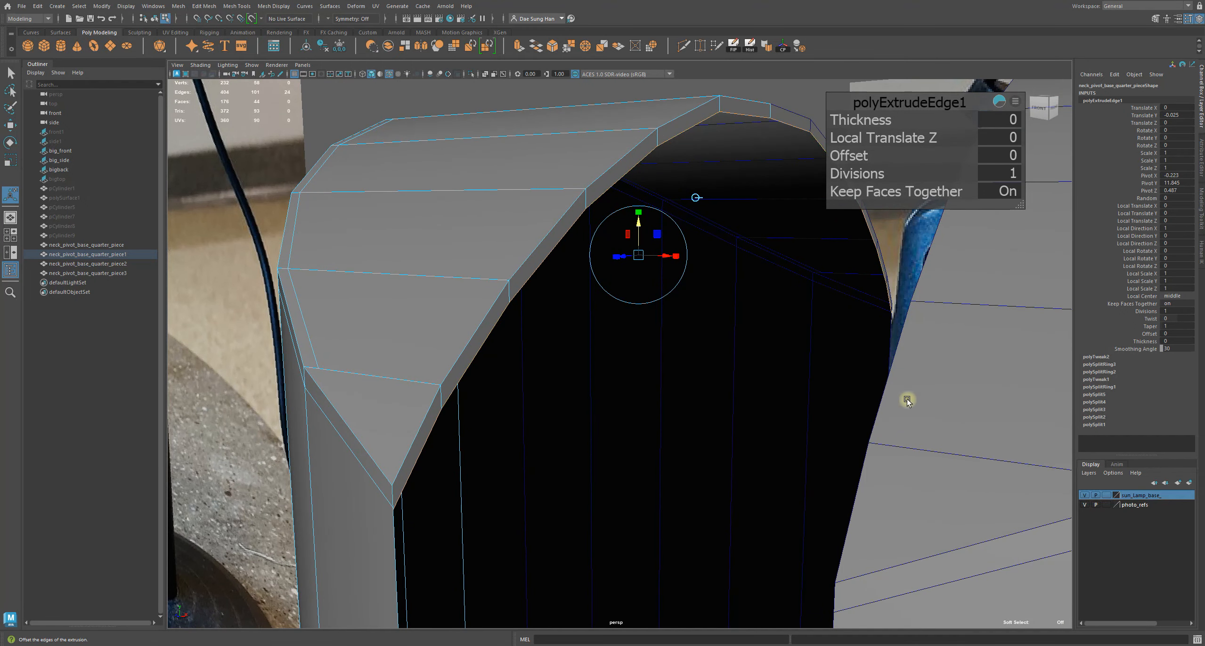
Fine-tune the extruded edges to a Translate Y of -0.023, matching the band to the outer rim's support loop at the corner.
{"action": "left_click_drag", "start_coordinate": [497, 376], "coordinate": [427, 353], "text": "alt"}
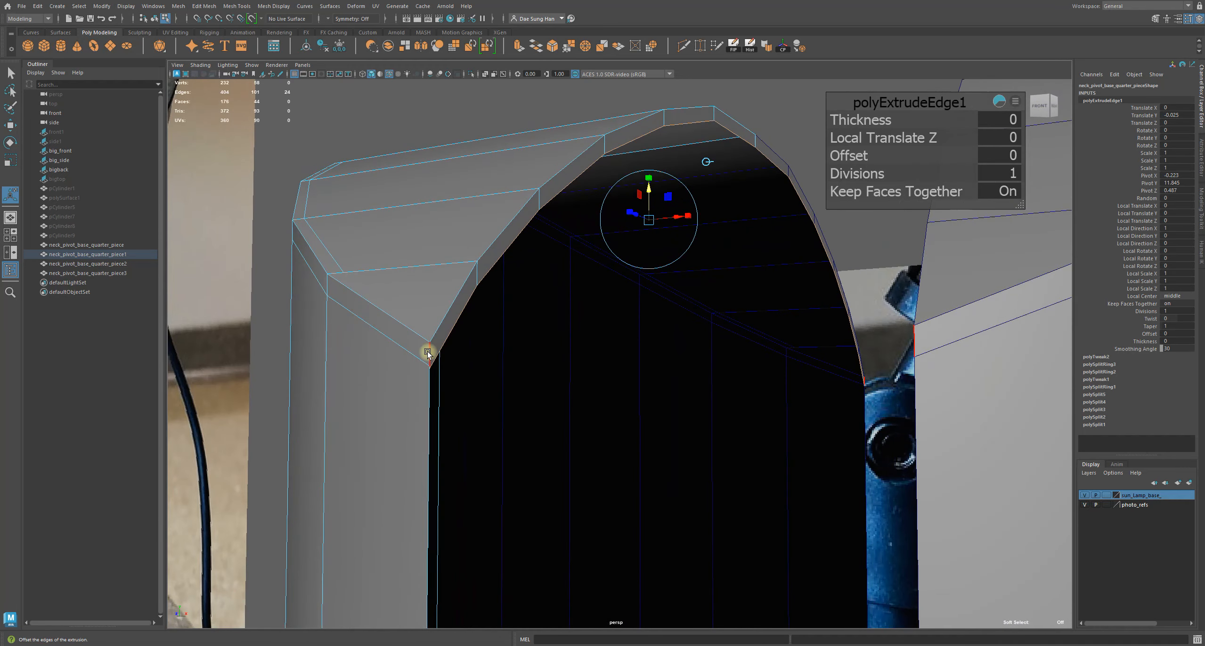
{"action": "middle_click_drag", "start_coordinate": [573, 241], "coordinate": [585, 282], "text": "alt"}
{"action": "right_click_drag", "start_coordinate": [585, 282], "coordinate": [669, 332], "text": "alt"}
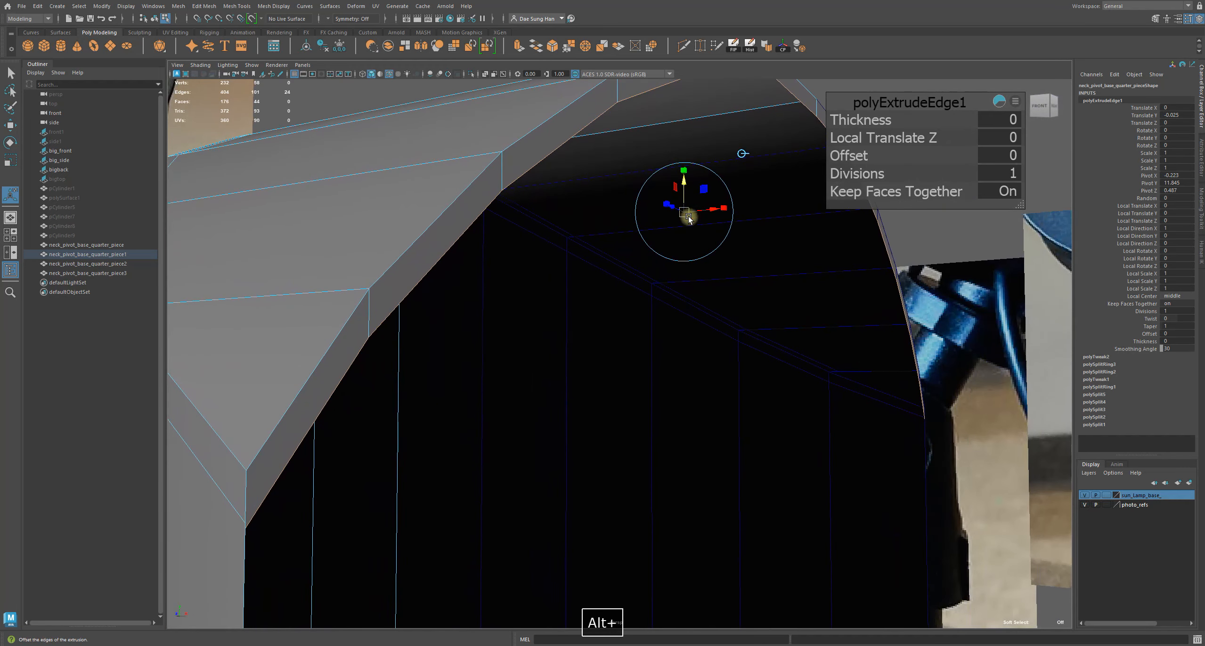
{"action": "left_click_drag", "start_coordinate": [685, 183], "coordinate": [686, 181]}
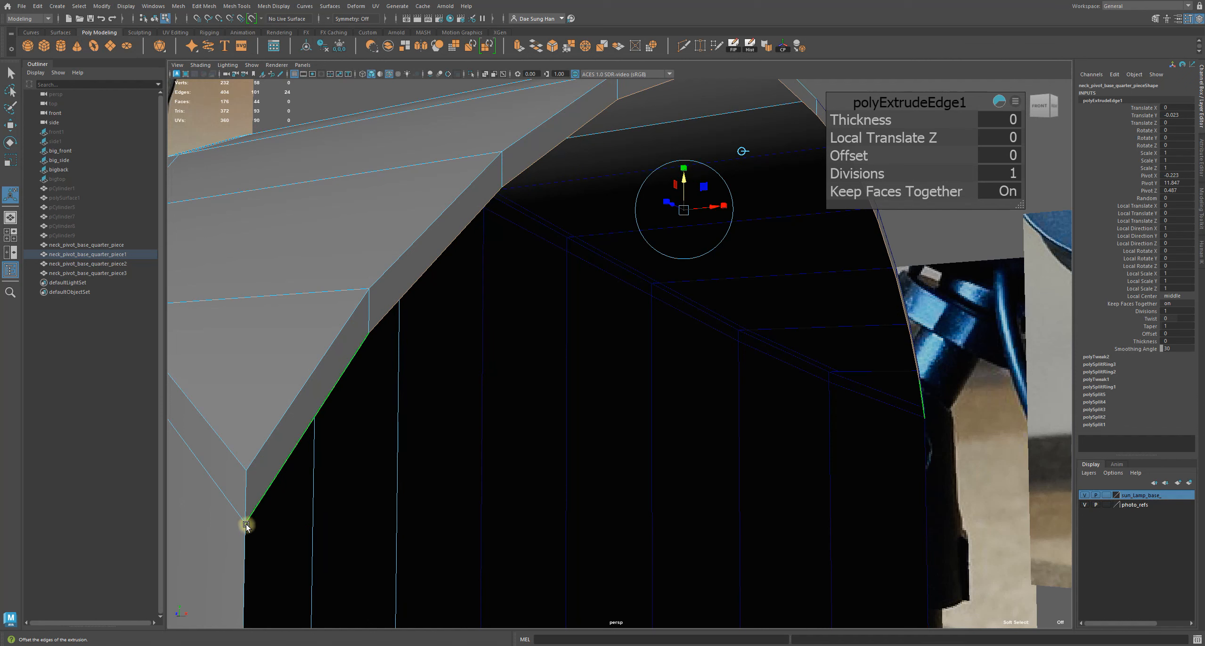
{"action": "middle_click_drag", "start_coordinate": [480, 348], "coordinate": [556, 309], "text": "alt"}
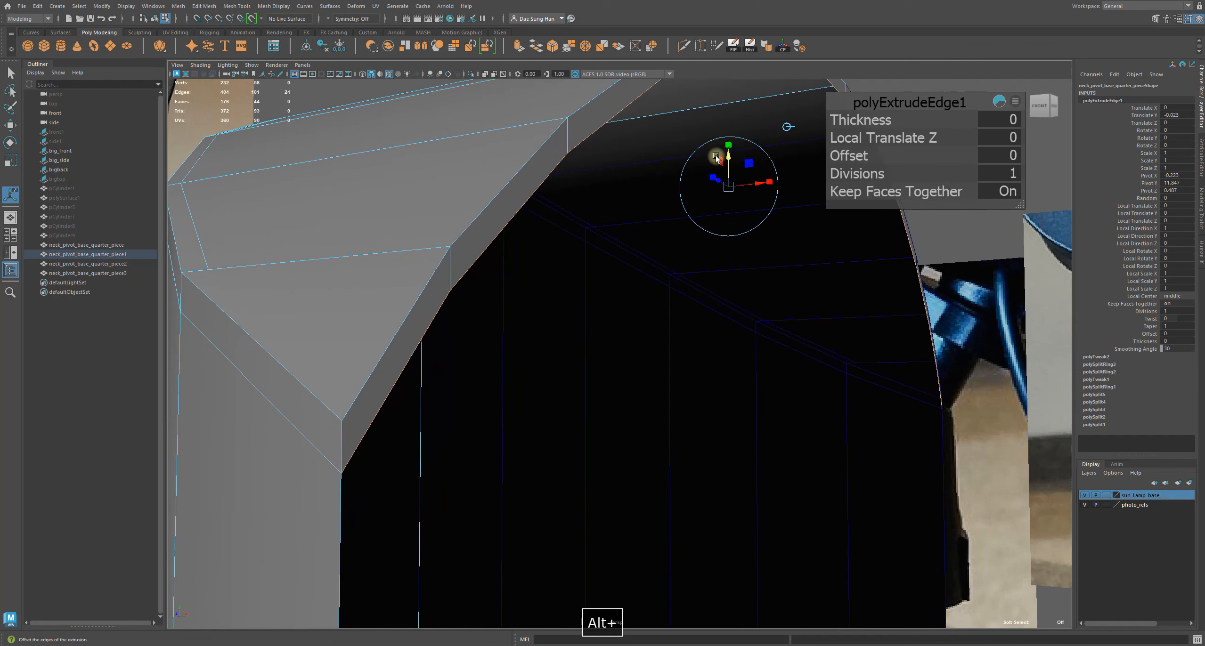
{"action": "left_click_drag", "start_coordinate": [734, 156], "coordinate": [735, 158]}
{"action": "left_click_drag", "start_coordinate": [740, 155], "coordinate": [742, 155]}
{"action": "left_click", "coordinate": [742, 155]}
{"action": "left_click_drag", "start_coordinate": [376, 398], "coordinate": [403, 405], "text": "alt"}
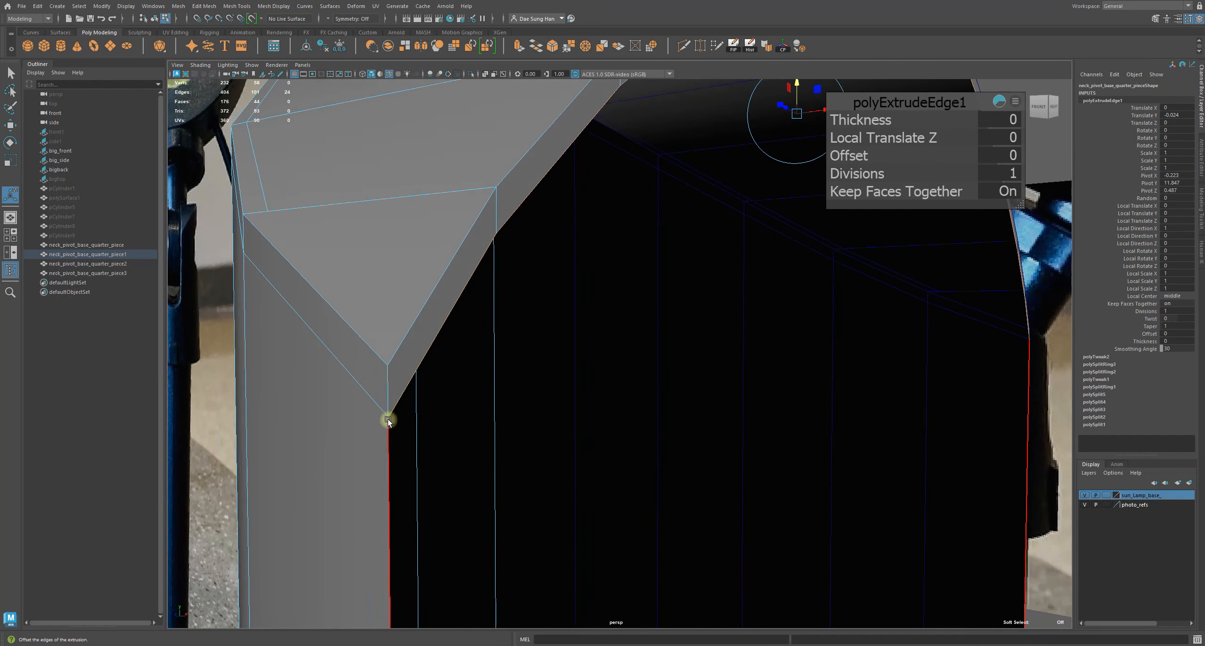
{"action": "middle_click_drag", "start_coordinate": [799, 143], "coordinate": [770, 193], "text": "alt"}
{"action": "left_click_drag", "start_coordinate": [776, 136], "coordinate": [780, 132]}
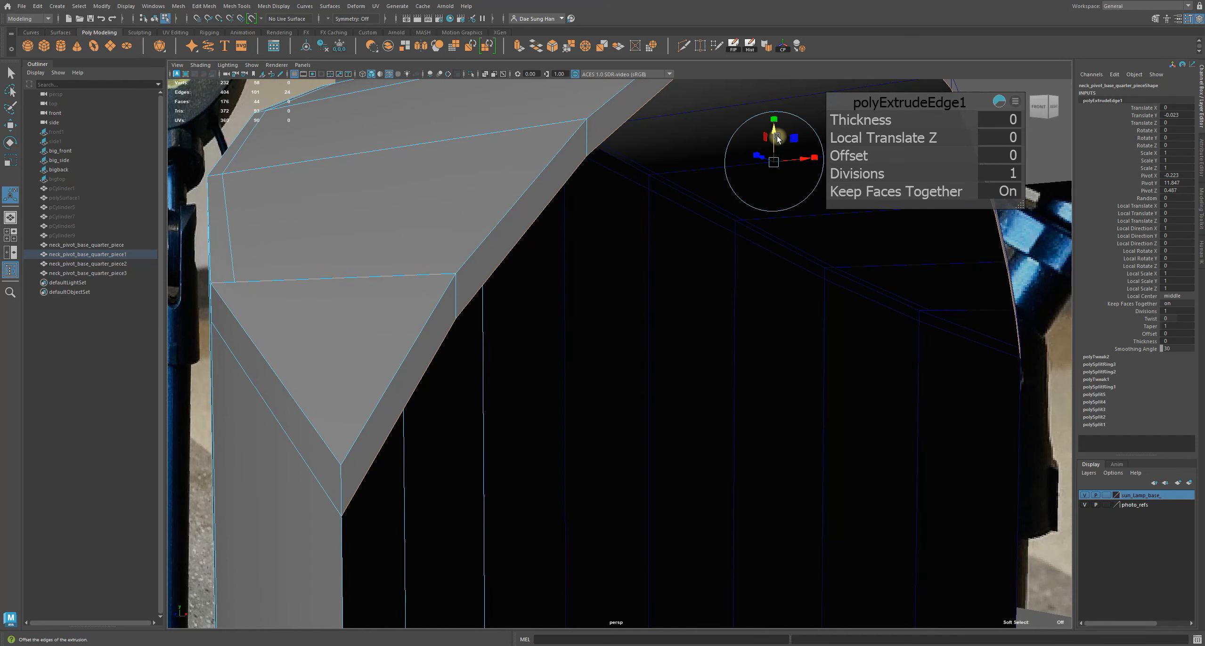
{"action": "left_click_drag", "start_coordinate": [335, 476], "coordinate": [638, 260], "text": "alt"}
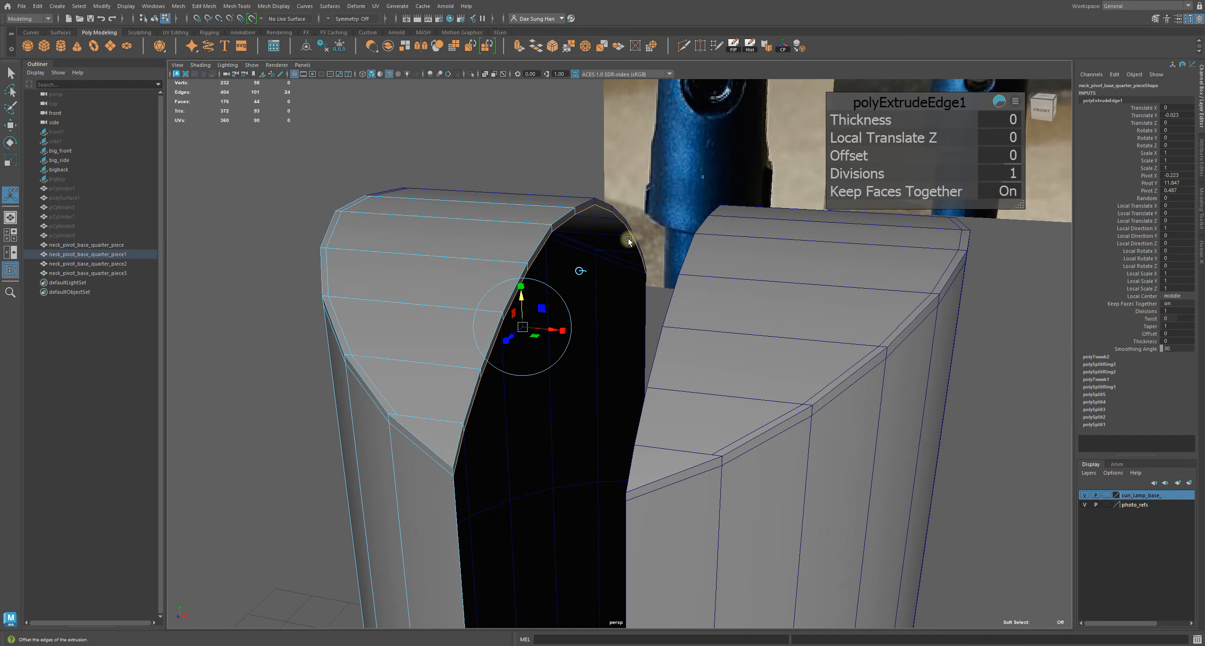
{"action": "left_click_drag", "start_coordinate": [654, 269], "coordinate": [538, 243], "text": "alt"}
Extrude the arched slot edges a second time, keeping the thickness at 0.
{"action": "key", "text": "w"}
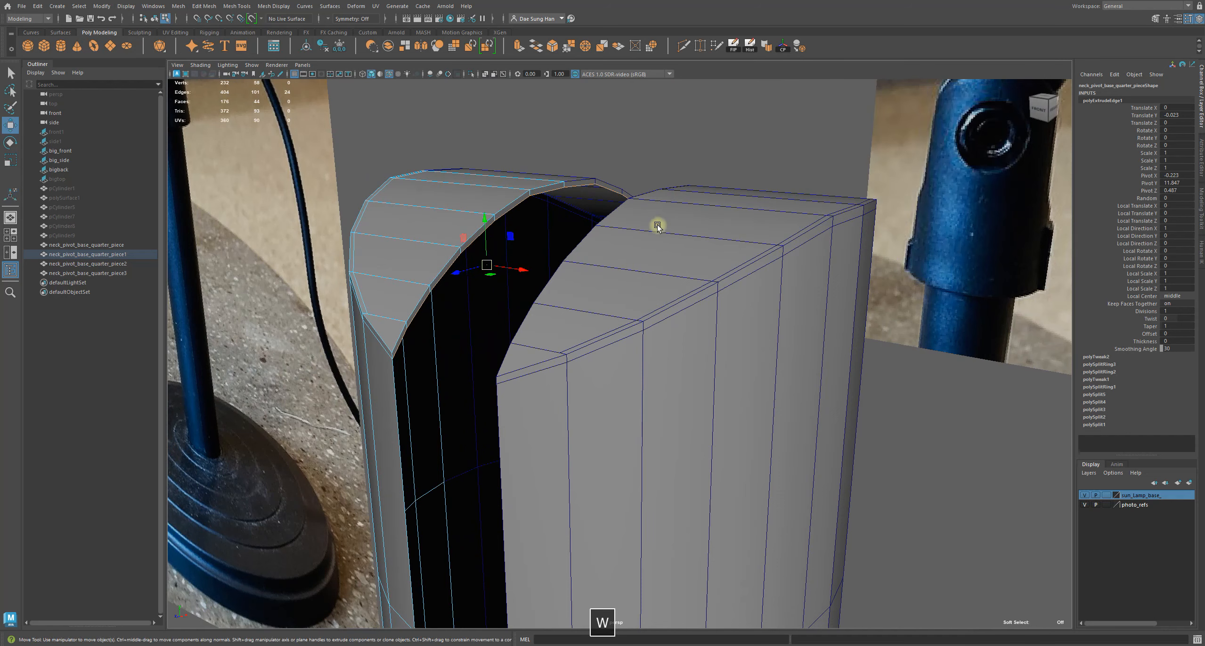
{"action": "left_click_drag", "start_coordinate": [495, 345], "coordinate": [523, 275], "text": "alt"}
{"action": "left_click_drag", "start_coordinate": [602, 360], "coordinate": [636, 313], "text": "alt"}
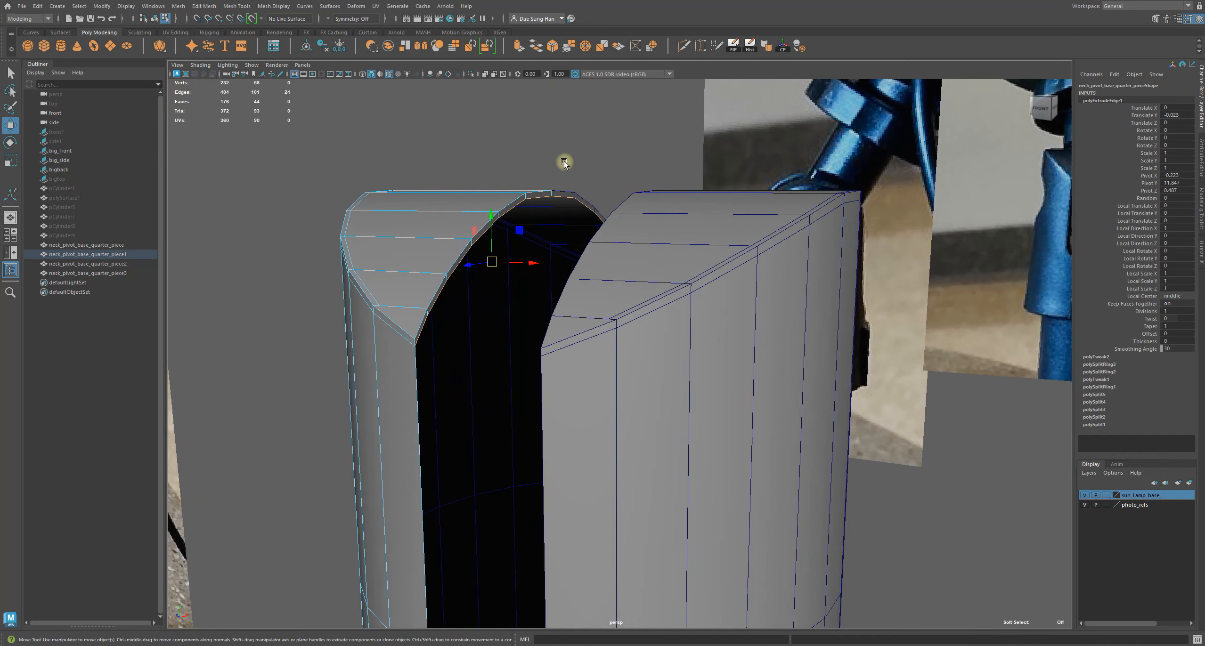
{"action": "right_click", "coordinate": [561, 132], "text": "shift"}
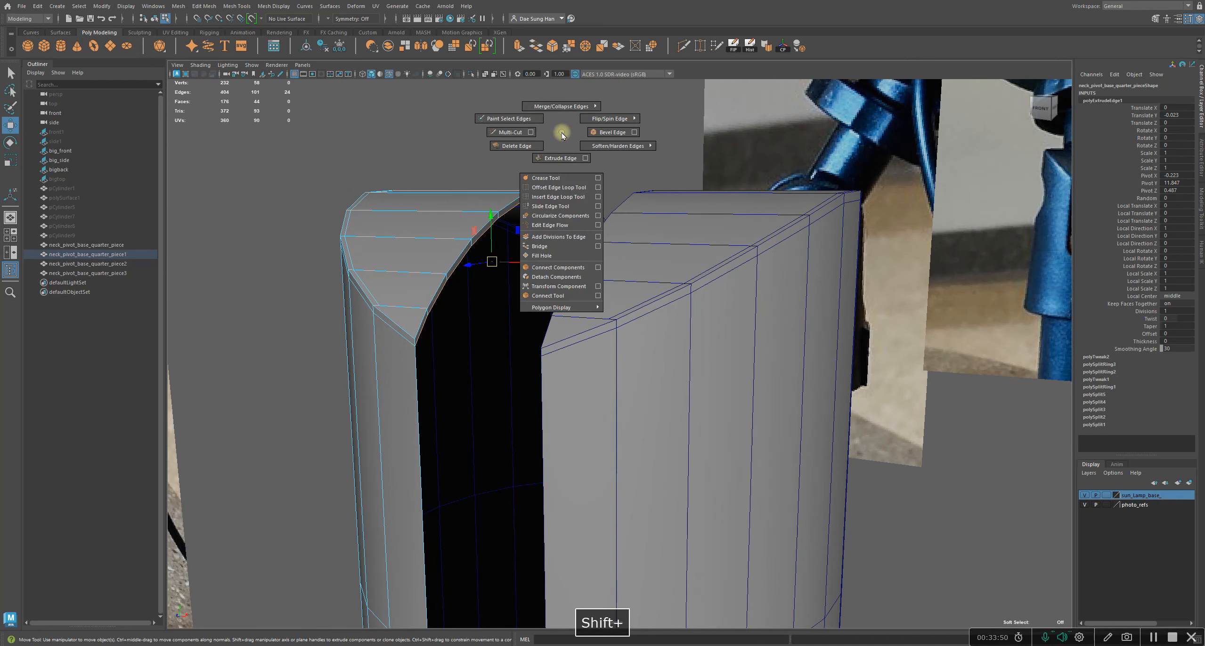
{"action": "left_click", "coordinate": [571, 161]}
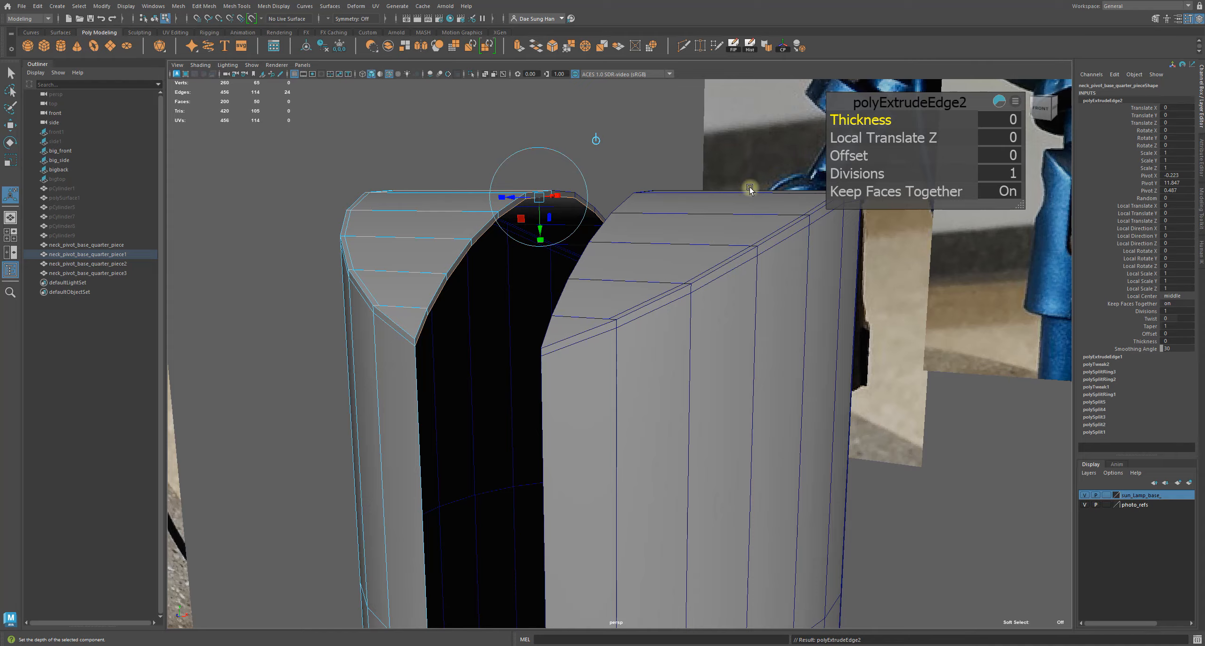
{"action": "left_click_drag", "start_coordinate": [749, 189], "coordinate": [549, 244], "text": "alt"}
{"action": "middle_click_drag", "start_coordinate": [562, 190], "coordinate": [544, 280], "text": "alt"}
{"action": "mouse_move", "coordinate": [544, 280]}
{"action": "right_mouse_down", "text": "alt"}
{"action": "mouse_move", "coordinate": [591, 315]}
{"action": "mouse_move", "coordinate": [661, 338]}
{"action": "mouse_move", "coordinate": [545, 293]}
{"action": "right_mouse_up", "text": "alt"}
{"action": "key", "text": "z"}
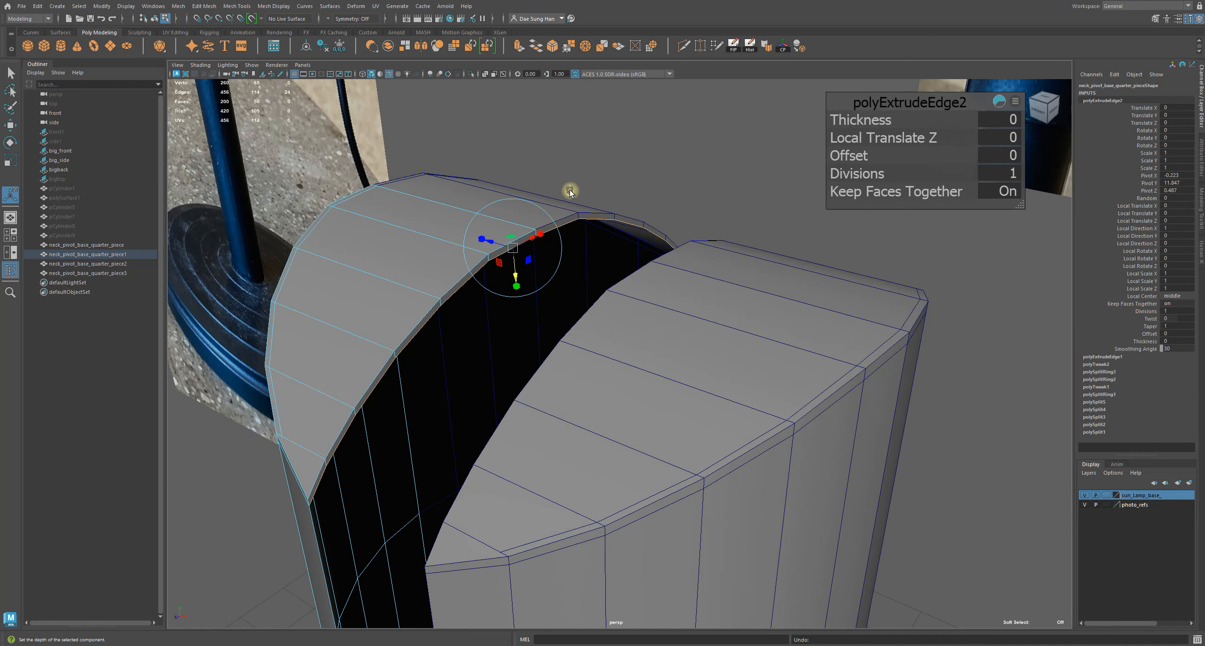
Lower the newly extruded edges about 1.03 units down the inside of the slot.
{"action": "left_click_drag", "start_coordinate": [620, 205], "coordinate": [527, 416], "text": "alt"}
{"action": "middle_click_drag", "start_coordinate": [511, 400], "coordinate": [537, 313], "text": "alt"}
{"action": "middle_click_drag", "start_coordinate": [487, 358], "coordinate": [517, 224], "text": "alt"}
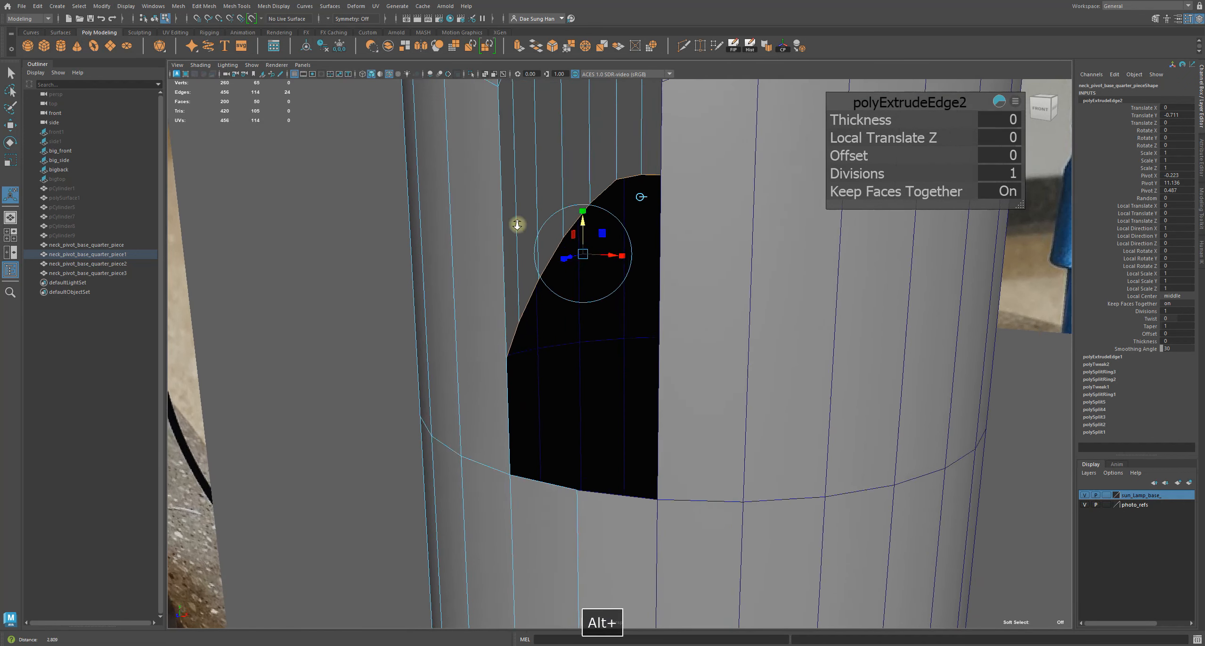
{"action": "right_click_drag", "start_coordinate": [516, 223], "coordinate": [555, 171], "text": "alt"}
{"action": "left_click_drag", "start_coordinate": [559, 160], "coordinate": [560, 324]}
{"action": "left_click_drag", "start_coordinate": [543, 261], "coordinate": [596, 126], "text": "alt"}
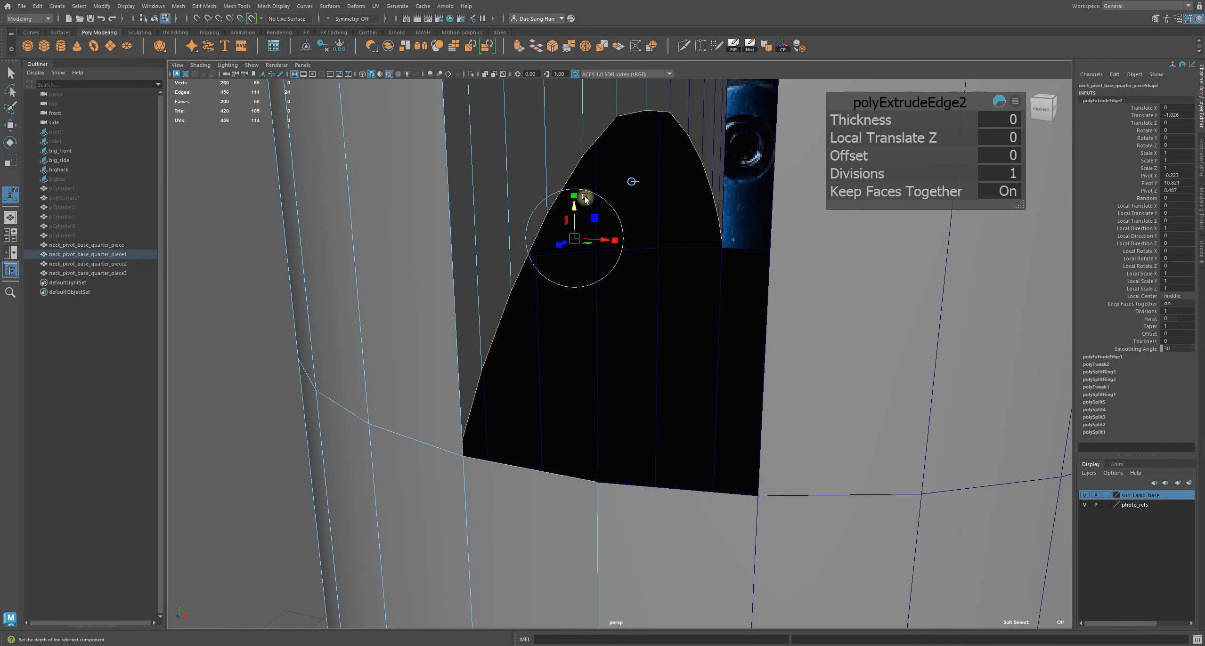
Flatten the lowered arched edges into a straight horizontal line by setting Scale Y to 0.
{"action": "mouse_move", "coordinate": [574, 194]}
{"action": "left_mouse_down"}
{"action": "mouse_move", "coordinate": [579, 238]}
{"action": "mouse_move", "coordinate": [575, 201]}
{"action": "left_mouse_up"}
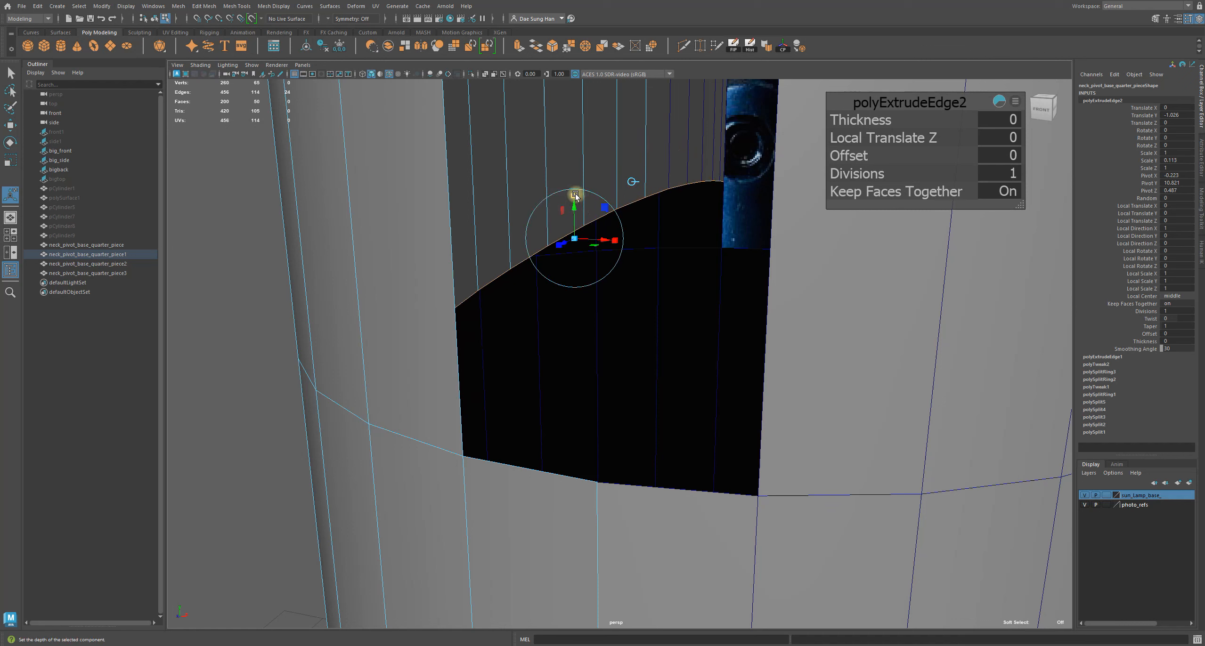
{"action": "left_click_drag", "start_coordinate": [575, 193], "coordinate": [577, 229]}
{"action": "mouse_move", "coordinate": [682, 253]}
{"action": "left_mouse_down", "text": "alt"}
{"action": "mouse_move", "coordinate": [636, 251]}
{"action": "mouse_move", "coordinate": [662, 259]}
{"action": "left_mouse_up", "text": "alt"}
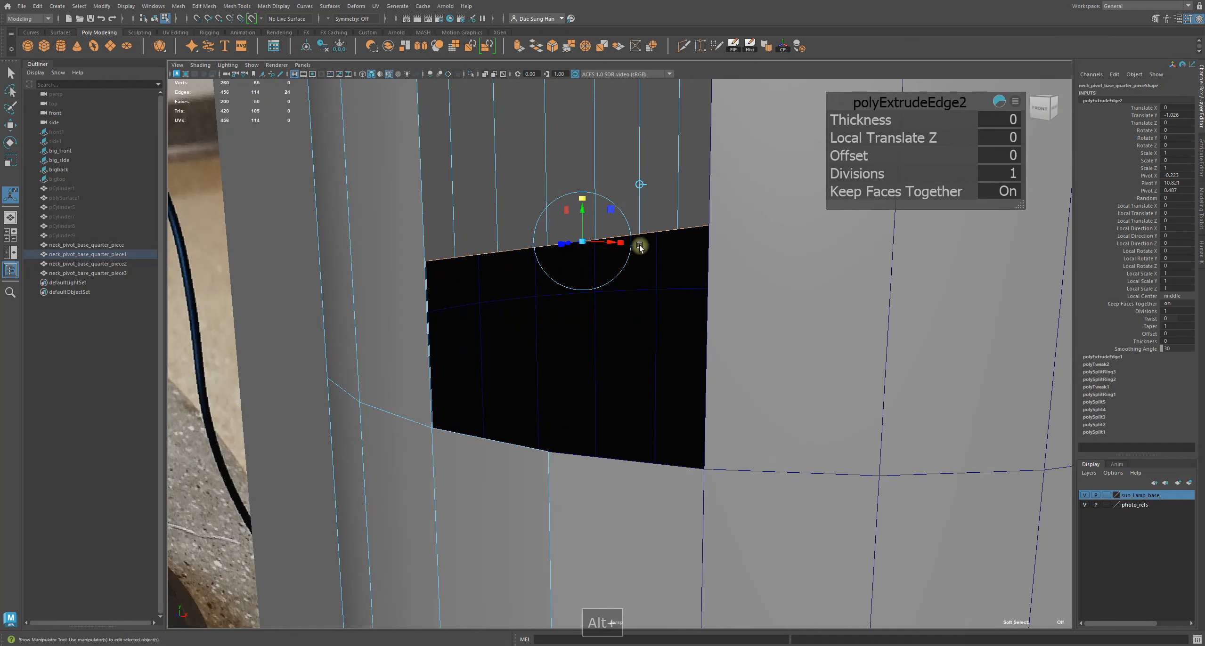
Lower the flattened edges to a Translate Y of -1.281, meeting the corner at the slot's bottom.
{"action": "left_click_drag", "start_coordinate": [588, 217], "coordinate": [505, 258]}
{"action": "right_click_drag", "start_coordinate": [505, 258], "coordinate": [694, 350], "text": "alt"}
{"action": "left_click_drag", "start_coordinate": [693, 350], "coordinate": [643, 324], "text": "alt"}
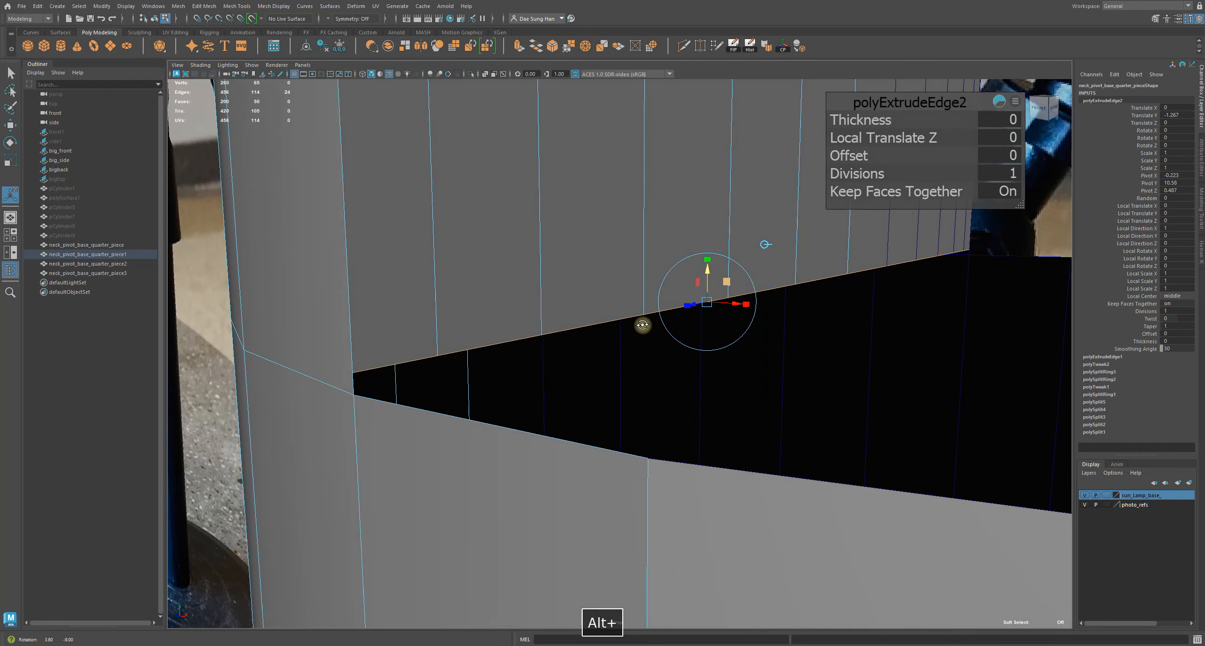
{"action": "left_click_drag", "start_coordinate": [708, 269], "coordinate": [712, 284]}
{"action": "left_click_drag", "start_coordinate": [378, 311], "coordinate": [539, 286], "text": "alt"}
{"action": "right_click_drag", "start_coordinate": [539, 286], "coordinate": [564, 310], "text": "alt"}
Fine-align the flattened edges with the slot's bottom edge in the wireframe front view, using a Pivot Y of 10.566.
{"action": "key", "text": "space"}
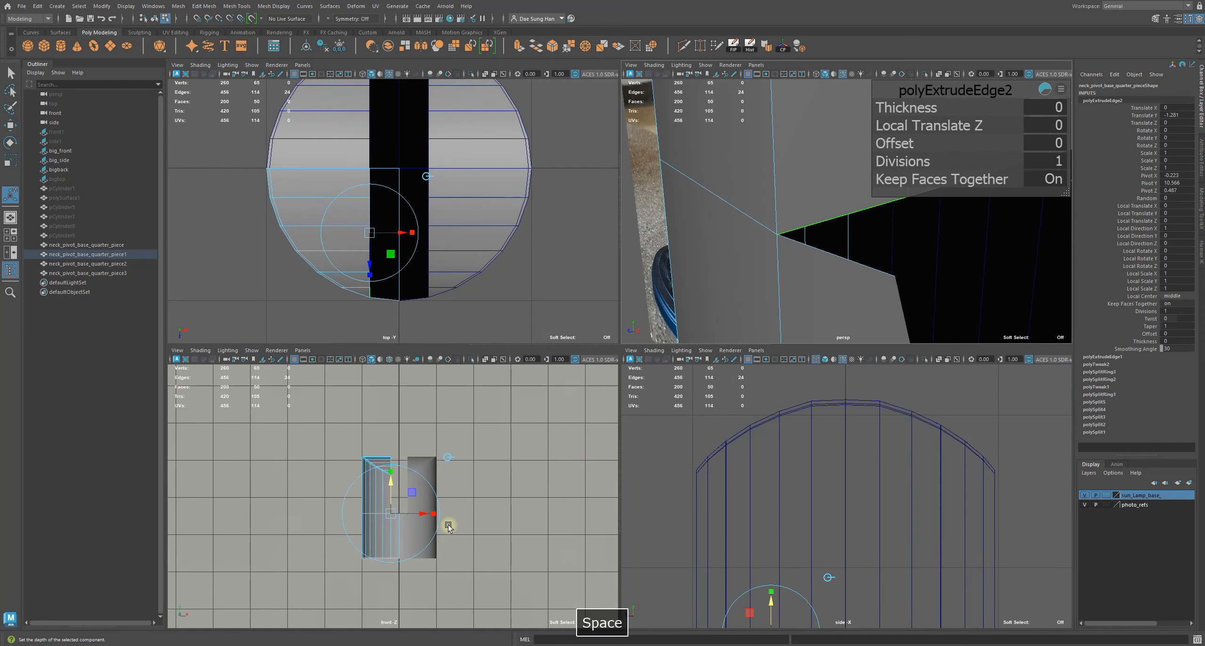
{"action": "key", "text": "space"}
{"action": "right_click_drag", "start_coordinate": [450, 331], "coordinate": [562, 379], "text": "alt"}
{"action": "right_click_drag", "start_coordinate": [471, 263], "coordinate": [645, 371], "text": "alt"}
{"action": "left_click_drag", "start_coordinate": [520, 313], "coordinate": [519, 314]}
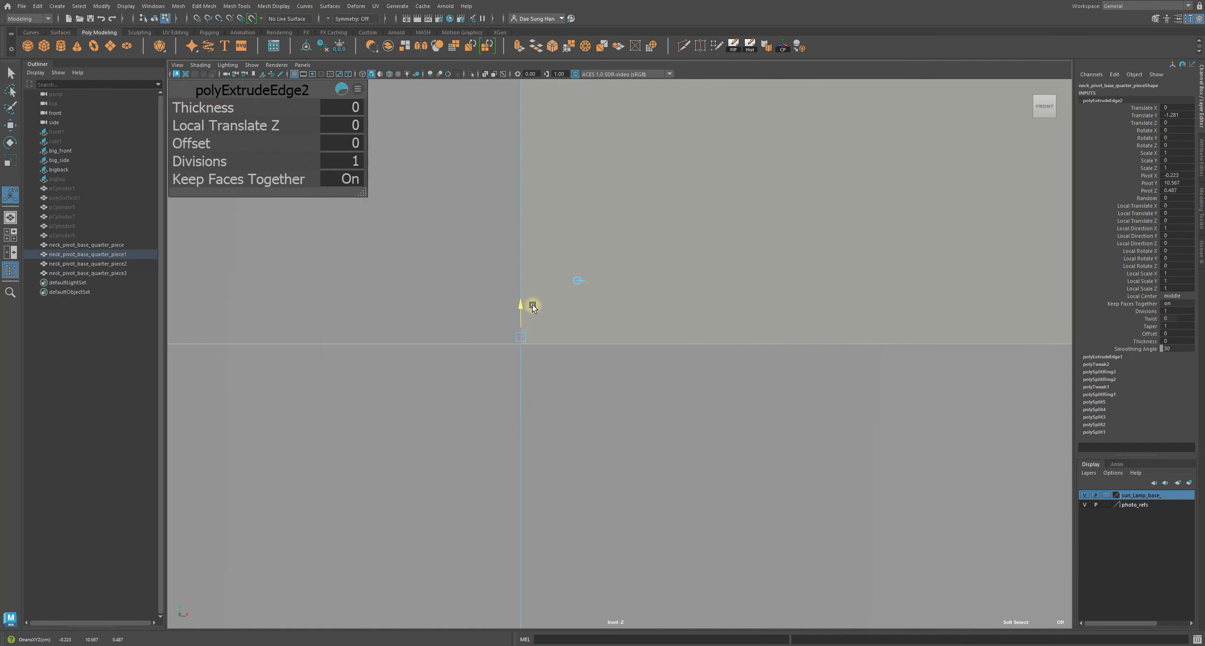
{"action": "key", "text": "4"}
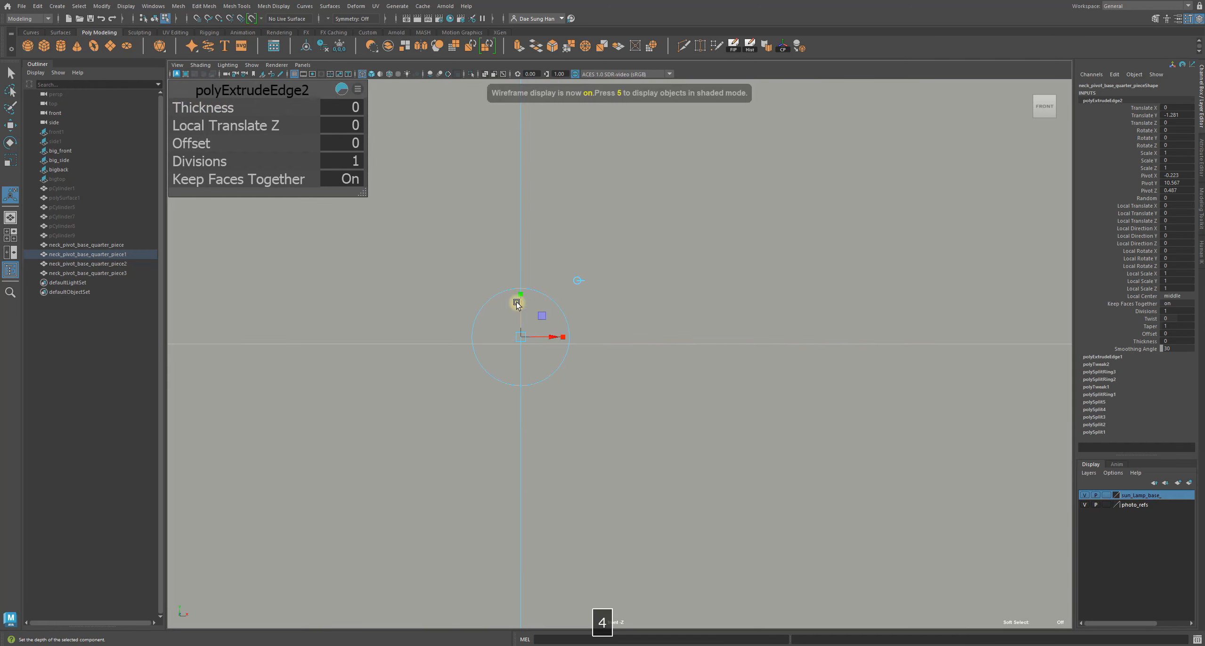
{"action": "left_click_drag", "start_coordinate": [521, 312], "coordinate": [521, 314]}
{"action": "right_click_drag", "start_coordinate": [506, 324], "coordinate": [791, 417], "text": "alt"}
{"action": "left_click_drag", "start_coordinate": [441, 332], "coordinate": [688, 336]}
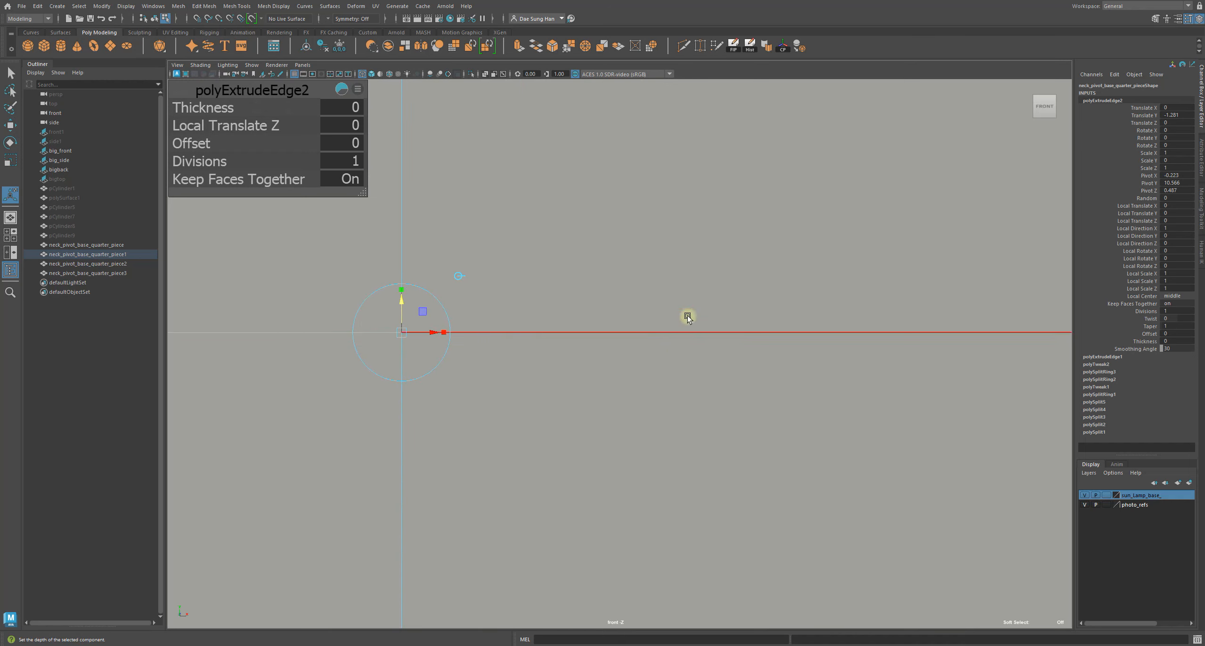
{"action": "key", "text": "space"}
{"action": "key", "text": "space"}
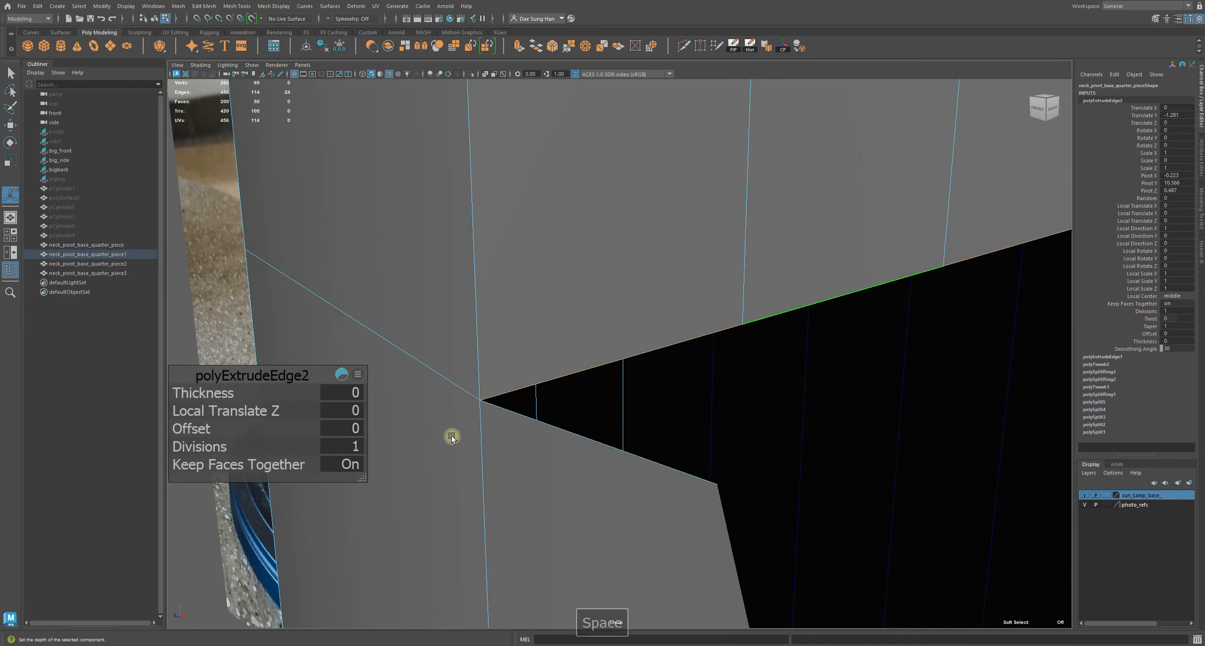
Finish the slot wall extrusion and clear the edge selection.
{"action": "left_click_drag", "start_coordinate": [718, 425], "coordinate": [678, 246], "text": "alt"}
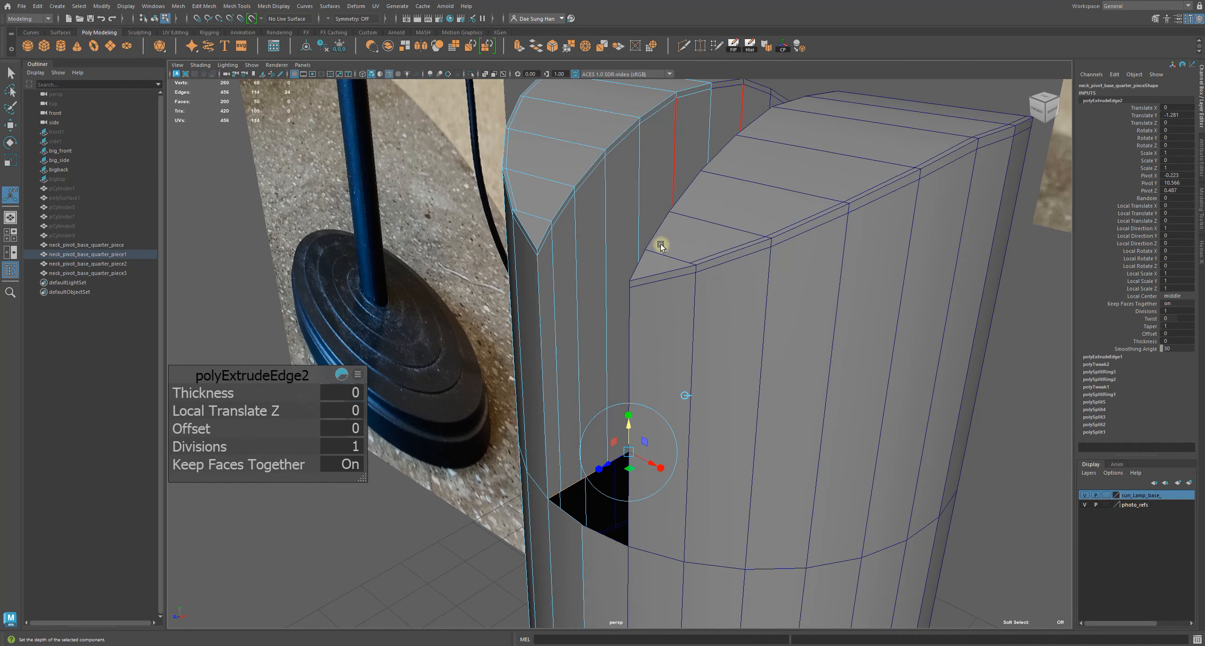
{"action": "key", "text": "w"}
{"action": "left_click_drag", "start_coordinate": [681, 391], "coordinate": [964, 522], "text": "alt"}
{"action": "left_click", "coordinate": [964, 522]}
{"action": "left_click_drag", "start_coordinate": [740, 339], "coordinate": [689, 324], "text": "alt"}
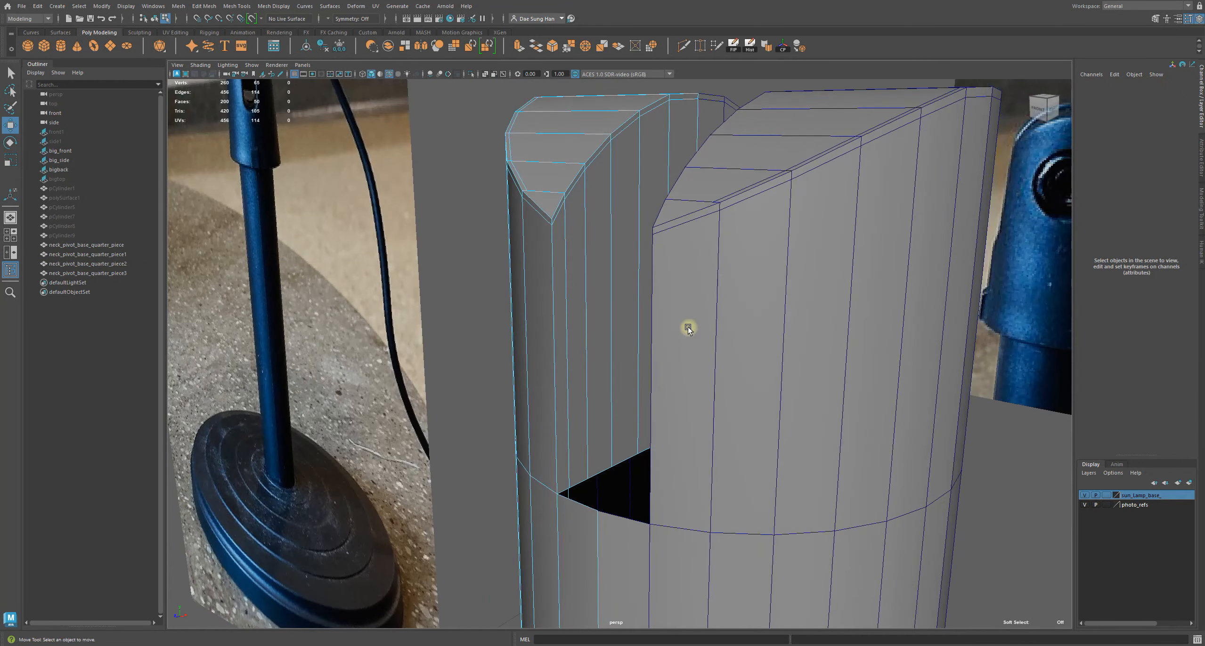
Select the lower vertex at the pointed rim corner beside the slot on the quarter piece, using wireframe display.
{"action": "left_click_drag", "start_coordinate": [654, 285], "coordinate": [827, 365], "text": "alt"}
{"action": "right_click_drag", "start_coordinate": [827, 364], "coordinate": [443, 324], "text": "alt"}
{"action": "left_click_drag", "start_coordinate": [699, 306], "coordinate": [613, 304], "text": "alt"}
{"action": "right_click_drag", "start_coordinate": [613, 304], "coordinate": [921, 511], "text": "alt"}
{"action": "left_click_drag", "start_coordinate": [922, 511], "coordinate": [677, 427], "text": "alt"}
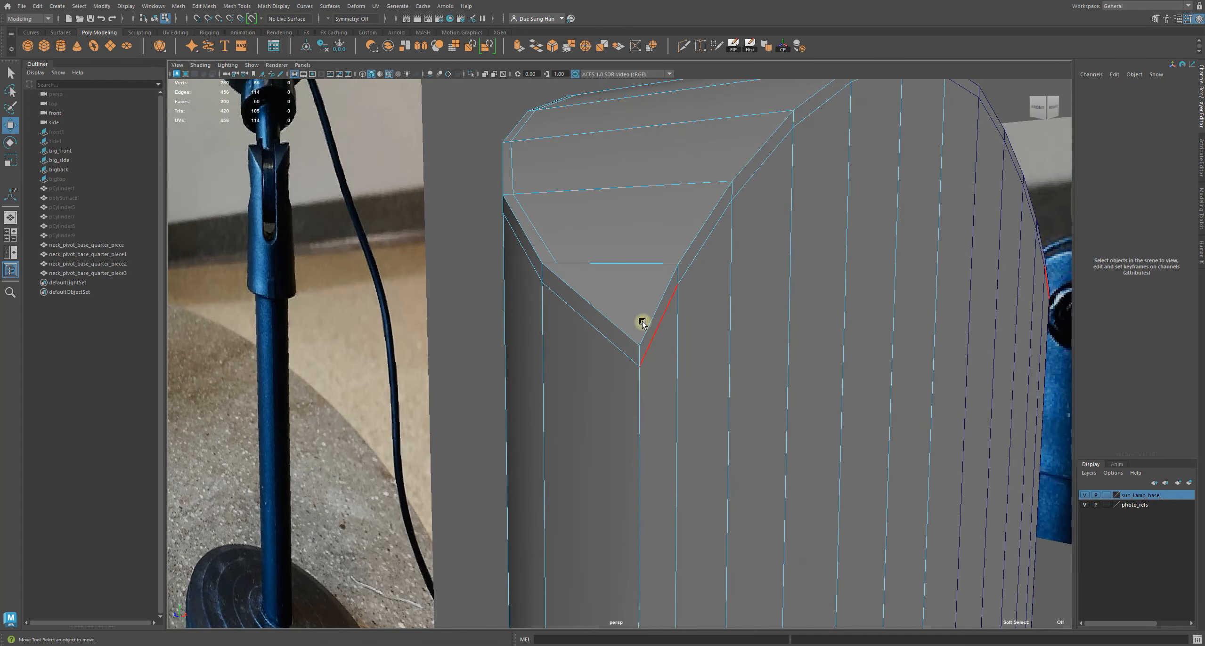
{"action": "right_click_drag", "start_coordinate": [645, 308], "coordinate": [541, 311]}
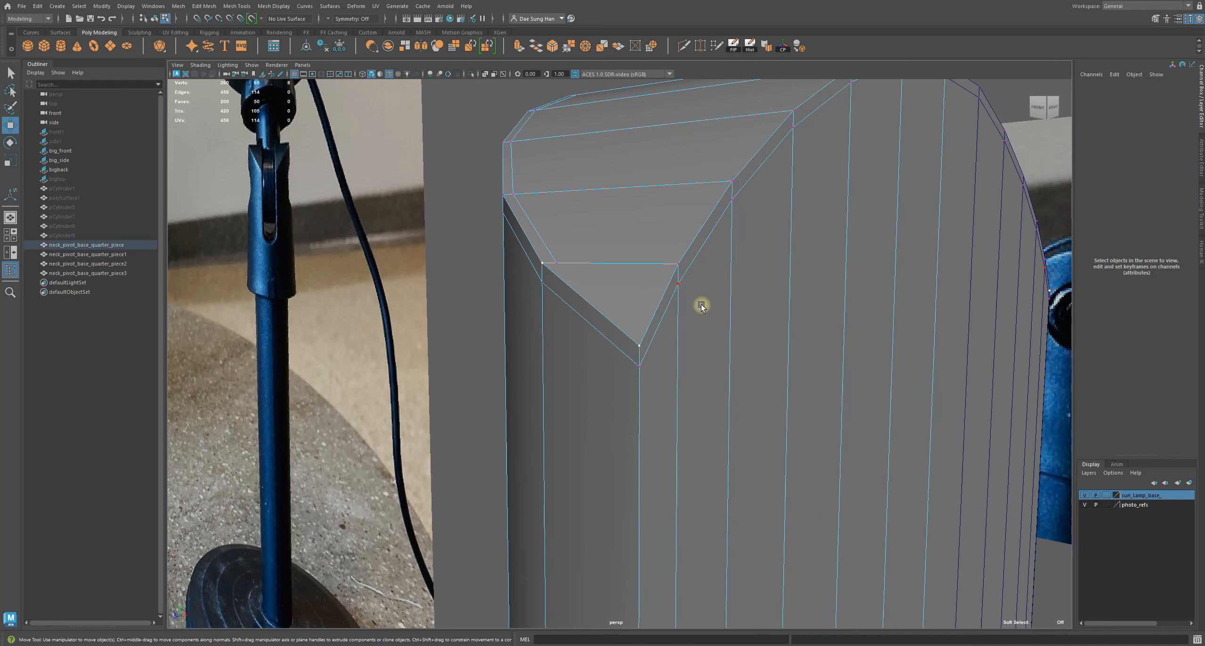
{"action": "key", "text": "4"}
{"action": "scroll", "coordinate": [684, 386], "scroll_direction": "up", "scroll_amount": 2}
{"action": "left_click_drag", "start_coordinate": [684, 385], "coordinate": [673, 385], "text": "alt"}
{"action": "left_click", "coordinate": [126, 6]}
{"action": "mouse_move", "coordinate": [153, 41]}
{"action": "middle_click_drag", "start_coordinate": [586, 333], "coordinate": [590, 325], "text": "alt"}
{"action": "left_click_drag", "start_coordinate": [601, 387], "coordinate": [563, 345]}
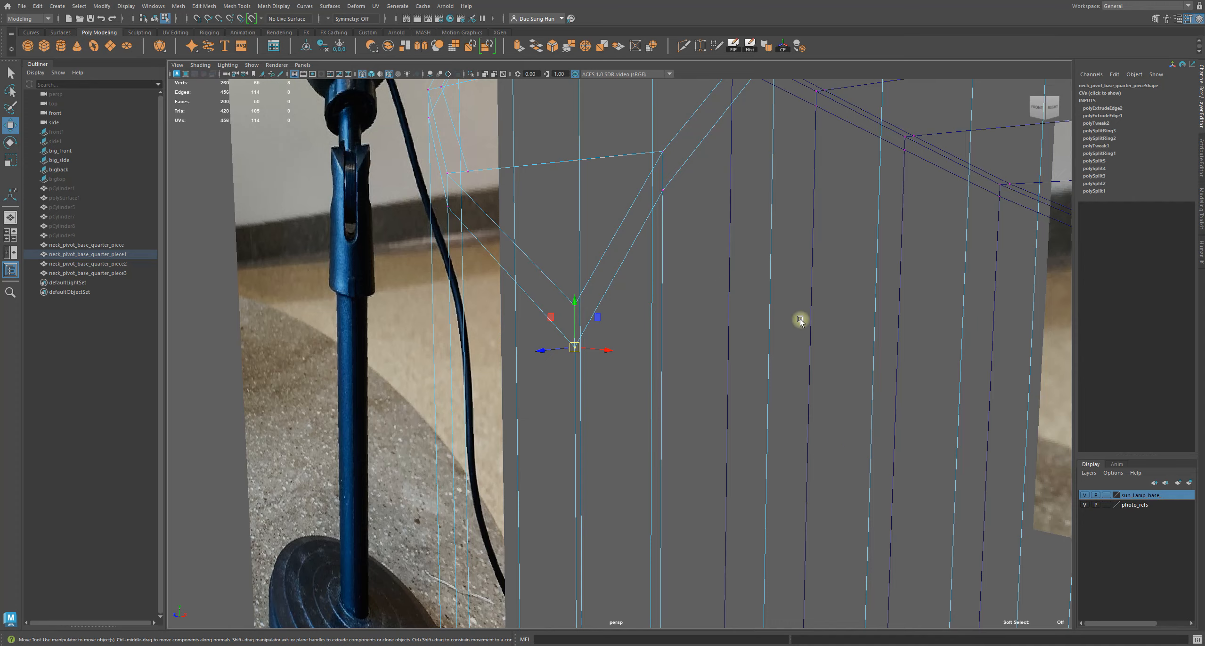
Try moving the rim corner vertex beside the slot in shaded display, and undo the moves.
{"action": "right_click_drag", "start_coordinate": [800, 320], "coordinate": [201, 255], "text": "alt"}
{"action": "left_click_drag", "start_coordinate": [617, 330], "coordinate": [638, 382], "text": "alt"}
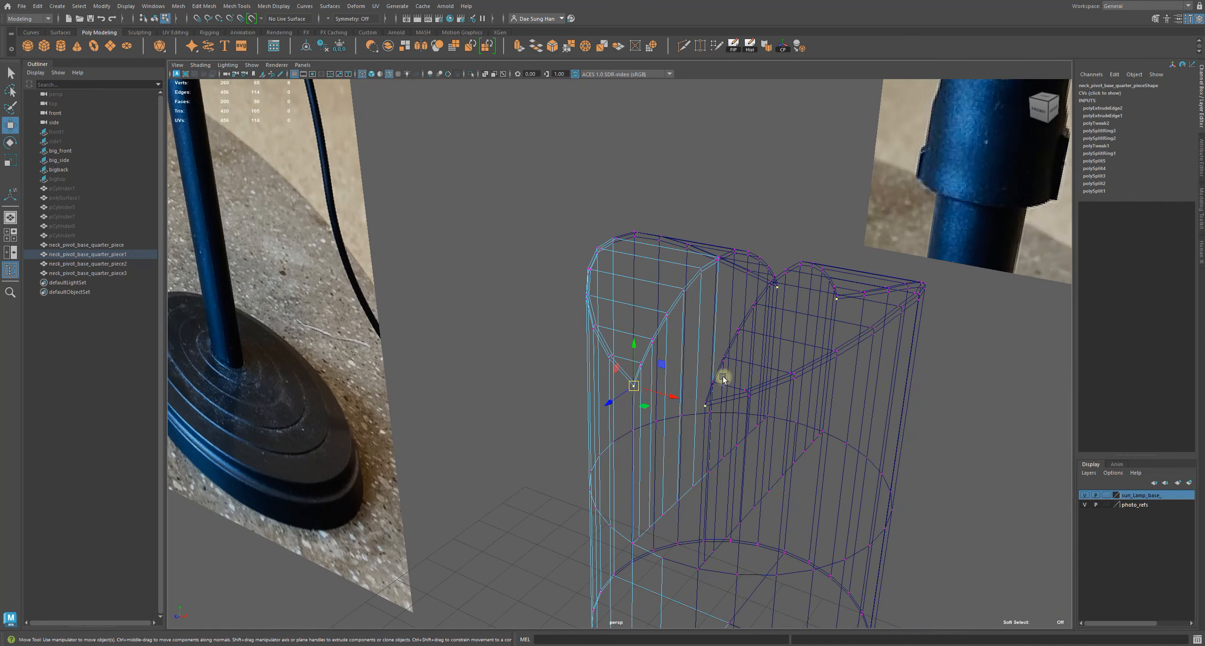
{"action": "mouse_move", "coordinate": [577, 445]}
{"action": "left_mouse_down", "text": "alt"}
{"action": "mouse_move", "coordinate": [597, 450]}
{"action": "mouse_move", "coordinate": [592, 460]}
{"action": "mouse_move", "coordinate": [579, 438]}
{"action": "left_mouse_up", "text": "alt"}
{"action": "left_click", "coordinate": [528, 415]}
{"action": "right_click_drag", "start_coordinate": [471, 358], "coordinate": [697, 377], "text": "alt"}
{"action": "middle_click_drag", "start_coordinate": [659, 391], "coordinate": [415, 269], "text": "alt"}
{"action": "key", "text": "5"}
{"action": "left_click", "coordinate": [401, 272]}
{"action": "left_click_drag", "start_coordinate": [378, 279], "coordinate": [470, 291]}
{"action": "left_click", "coordinate": [404, 273]}
{"action": "mouse_move", "coordinate": [583, 314]}
{"action": "left_mouse_down", "text": "alt"}
{"action": "mouse_move", "coordinate": [596, 311]}
{"action": "mouse_move", "coordinate": [566, 317]}
{"action": "left_mouse_up", "text": "alt"}
{"action": "key", "text": "z"}
{"action": "key", "text": "z"}
{"action": "key", "text": "z"}
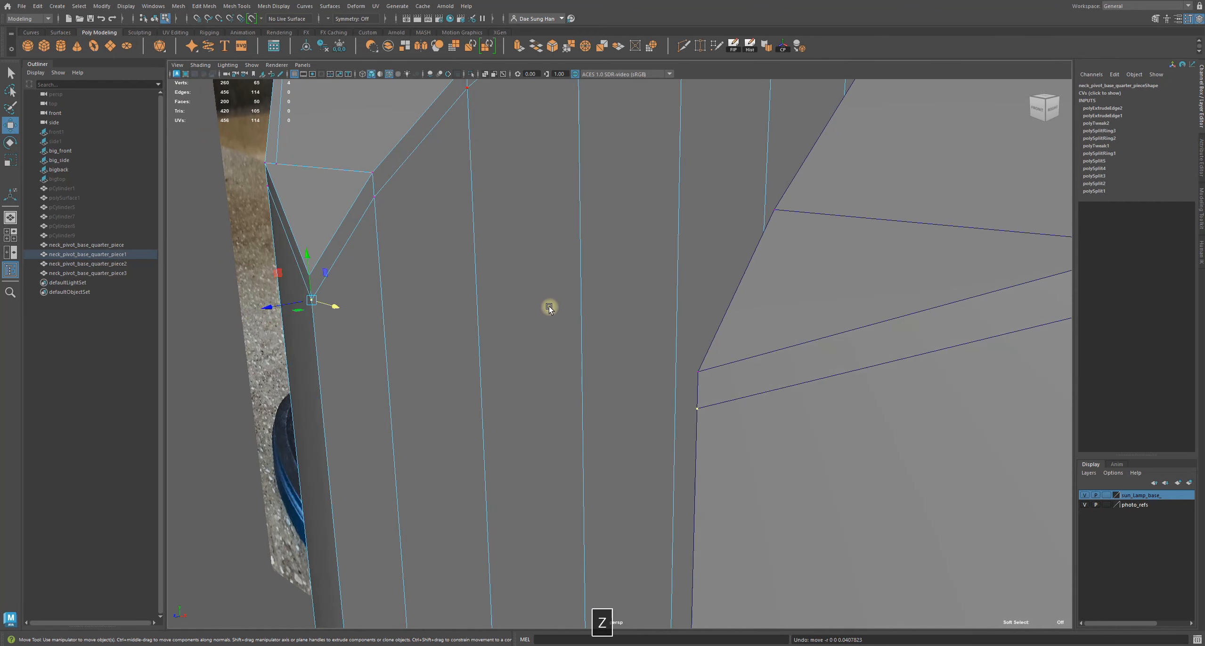
Merge the selected rim corner vertices beside the slot to their center, using wireframe display.
{"action": "key", "text": "4"}
{"action": "left_click_drag", "start_coordinate": [351, 348], "coordinate": [404, 313], "text": "alt"}
{"action": "key", "text": "q"}
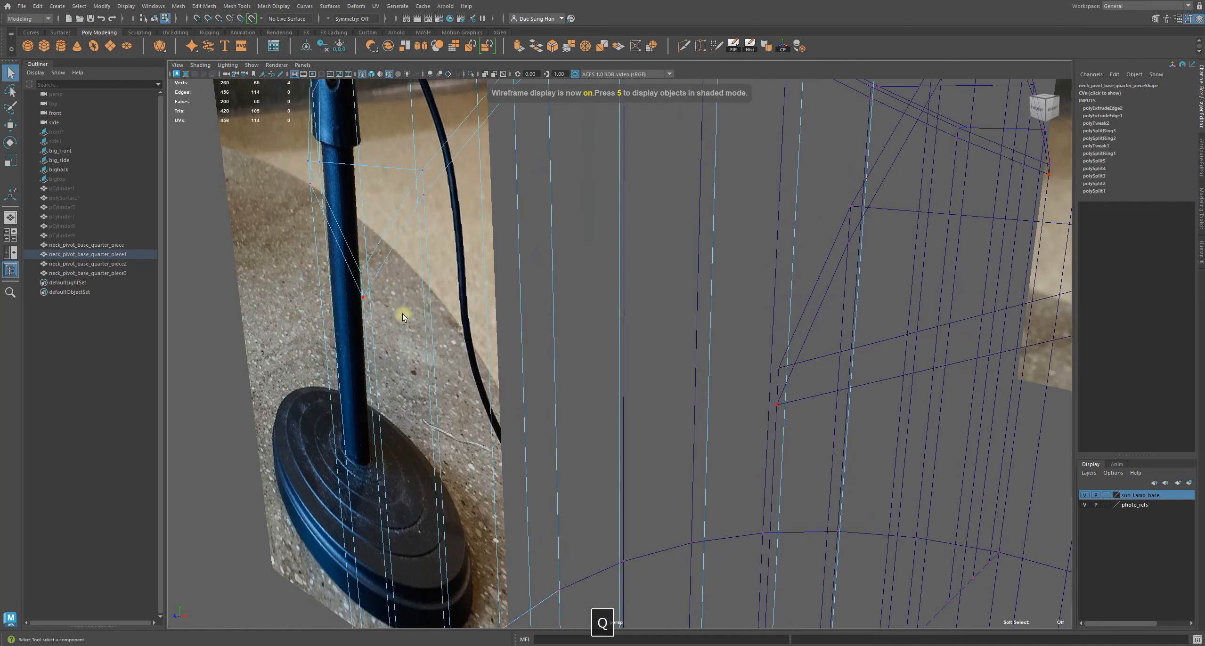
{"action": "right_click_drag", "start_coordinate": [400, 312], "coordinate": [463, 268], "text": "shift"}
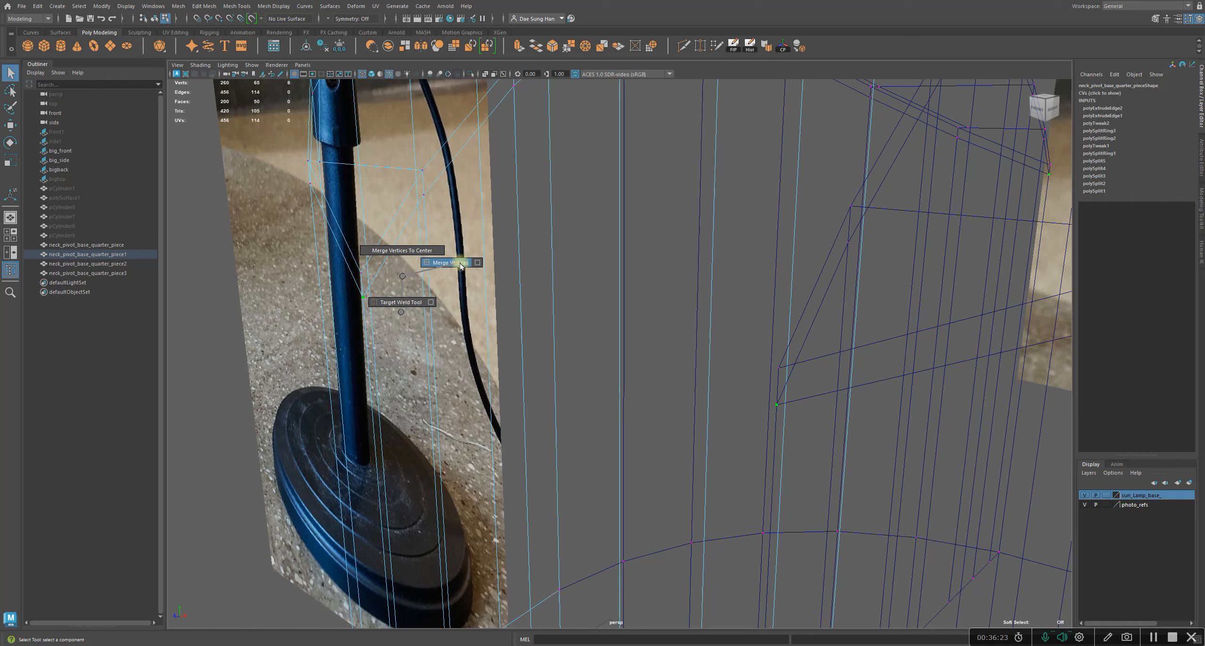
{"action": "right_click_drag", "start_coordinate": [461, 266], "coordinate": [417, 260], "text": "shift"}
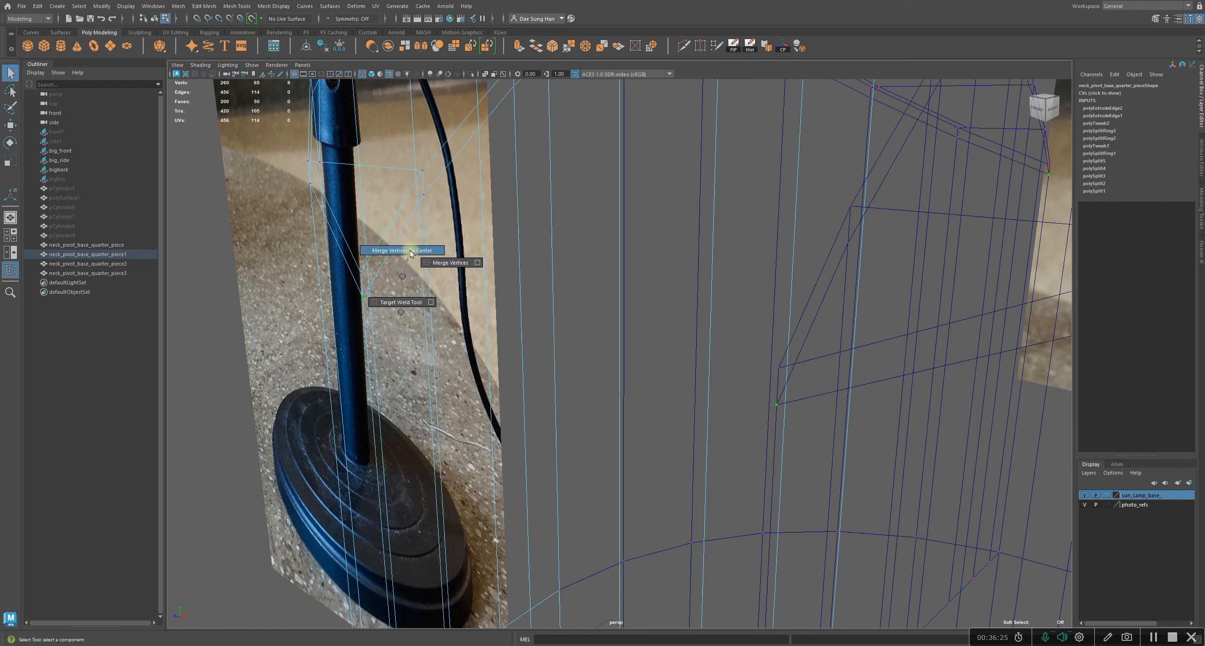
{"action": "right_click_drag", "start_coordinate": [410, 253], "coordinate": [381, 251], "text": "shift"}
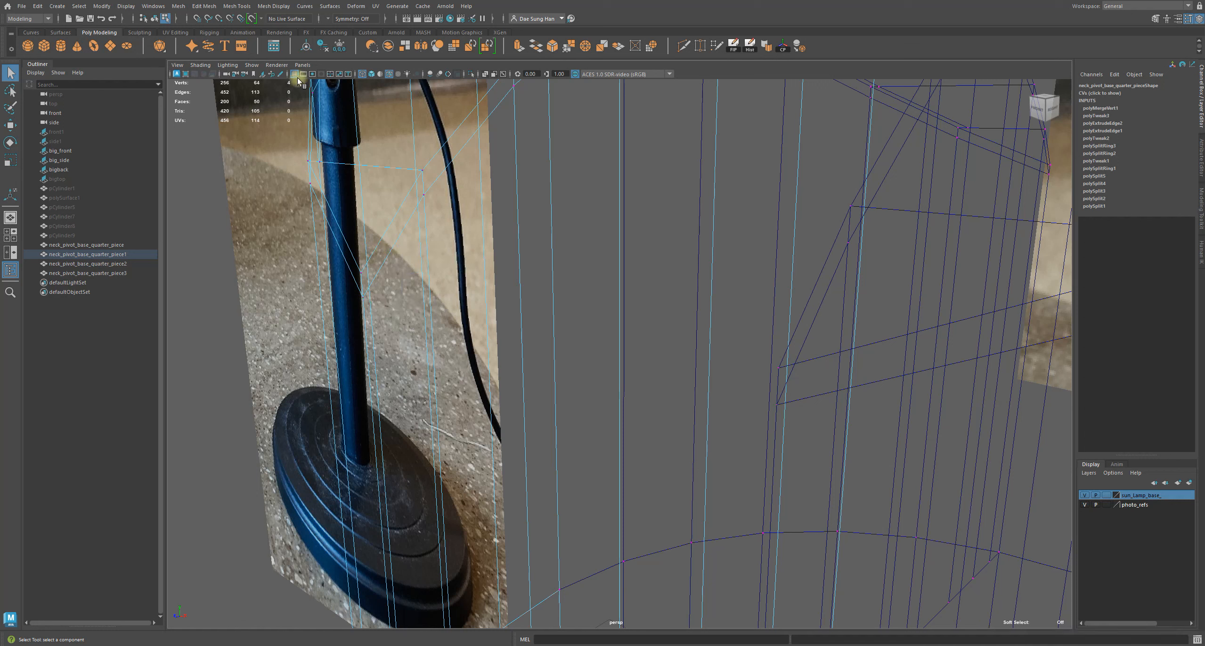
Test-move the merged rim corner vertex and the vertex just above it in shaded display, and undo both moves.
{"action": "key", "text": "5"}
{"action": "key", "text": "w"}
{"action": "left_click_drag", "start_coordinate": [556, 302], "coordinate": [608, 330], "text": "alt"}
{"action": "middle_click_drag", "start_coordinate": [613, 328], "coordinate": [627, 318], "text": "alt"}
{"action": "left_click", "coordinate": [588, 217]}
{"action": "middle_click_drag", "start_coordinate": [588, 206], "coordinate": [578, 276], "text": "alt"}
{"action": "right_click_drag", "start_coordinate": [578, 276], "coordinate": [780, 414], "text": "alt"}
{"action": "left_click", "coordinate": [605, 327]}
{"action": "mouse_move", "coordinate": [626, 335]}
{"action": "left_mouse_down"}
{"action": "mouse_move", "coordinate": [696, 345]}
{"action": "mouse_move", "coordinate": [616, 351]}
{"action": "left_mouse_up"}
{"action": "key", "text": "z"}
{"action": "left_click_drag", "start_coordinate": [656, 409], "coordinate": [664, 409], "text": "alt"}
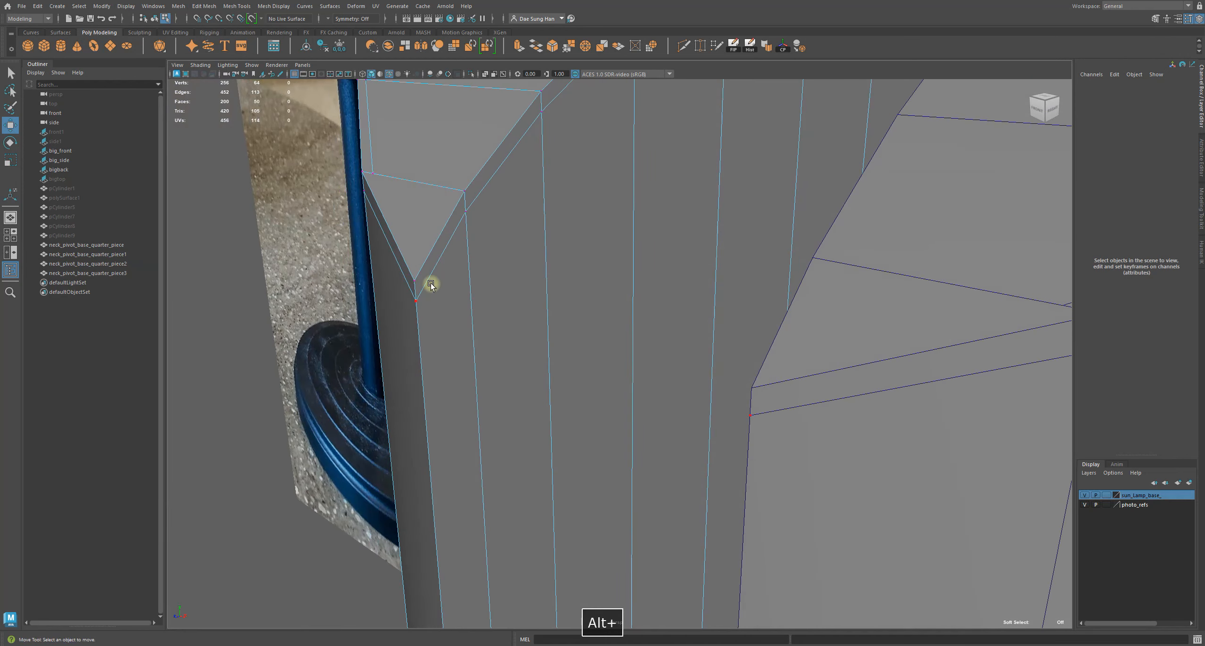
{"action": "left_click", "coordinate": [414, 281]}
{"action": "left_click_drag", "start_coordinate": [414, 281], "coordinate": [372, 271]}
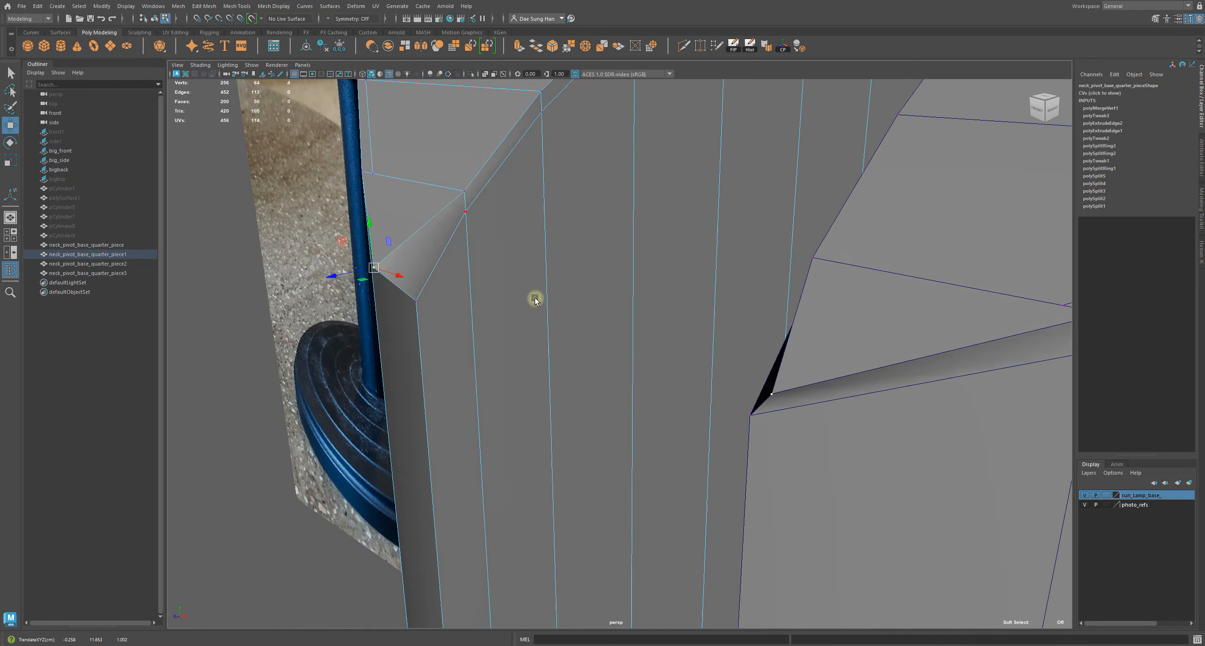
{"action": "key", "text": "ctrl+z"}
Select the vertex at the slot's lower front corner on the quarter piece, using wireframe display.
{"action": "right_click_drag", "start_coordinate": [535, 296], "coordinate": [441, 355], "text": "alt"}
{"action": "left_click_drag", "start_coordinate": [441, 355], "coordinate": [526, 469], "text": "alt"}
{"action": "middle_click_drag", "start_coordinate": [526, 469], "coordinate": [477, 269], "text": "alt"}
{"action": "right_click_drag", "start_coordinate": [477, 268], "coordinate": [652, 485], "text": "alt"}
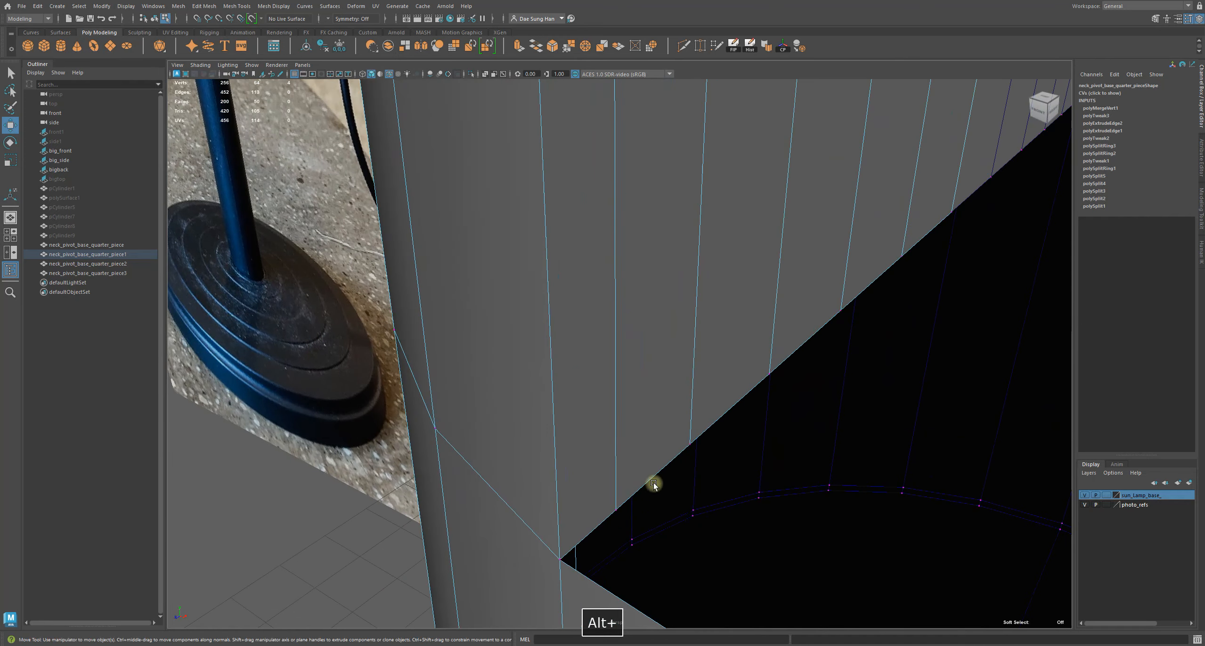
{"action": "middle_click_drag", "start_coordinate": [652, 485], "coordinate": [672, 383], "text": "alt"}
{"action": "key", "text": "4"}
{"action": "right_click_drag", "start_coordinate": [662, 354], "coordinate": [632, 336], "text": "alt"}
{"action": "left_click", "coordinate": [621, 265]}
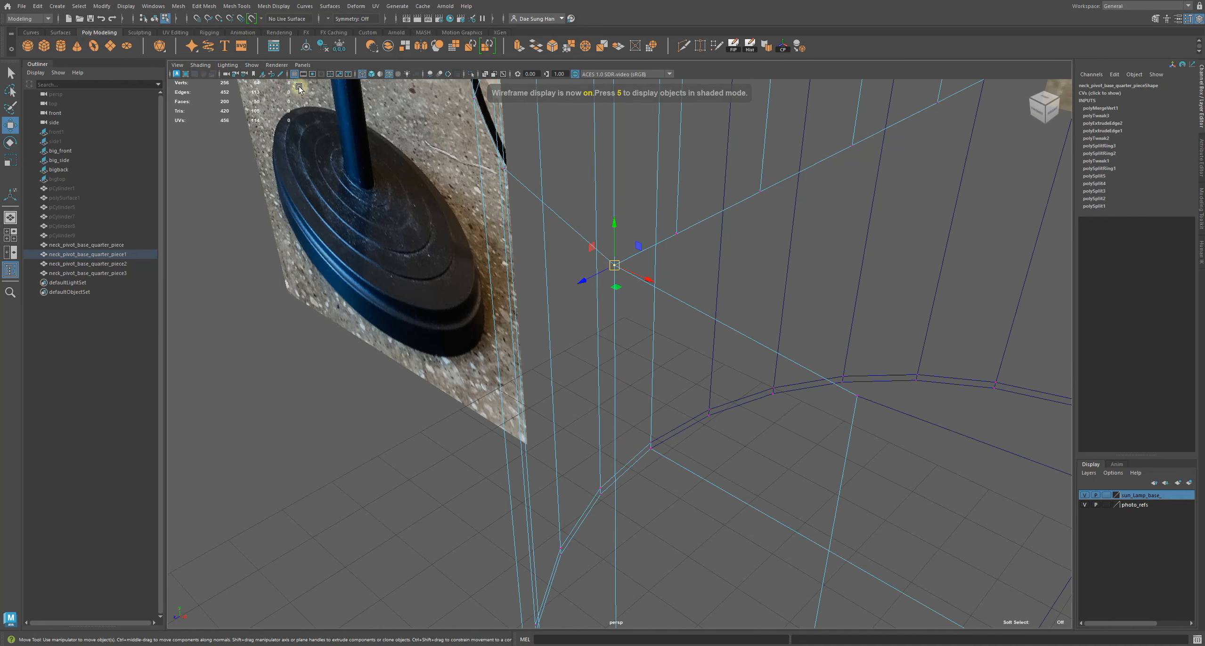
Examine the selected lower slot corner and its mirrored counterparts around the base in wireframe display.
{"action": "left_click_drag", "start_coordinate": [855, 245], "coordinate": [712, 234], "text": "alt"}
{"action": "right_click_drag", "start_coordinate": [586, 165], "coordinate": [110, 184], "text": "alt"}
{"action": "middle_click_drag", "start_coordinate": [737, 225], "coordinate": [699, 259], "text": "alt"}
{"action": "left_click_drag", "start_coordinate": [699, 259], "coordinate": [644, 301], "text": "alt"}
{"action": "right_click_drag", "start_coordinate": [541, 330], "coordinate": [659, 329], "text": "alt"}
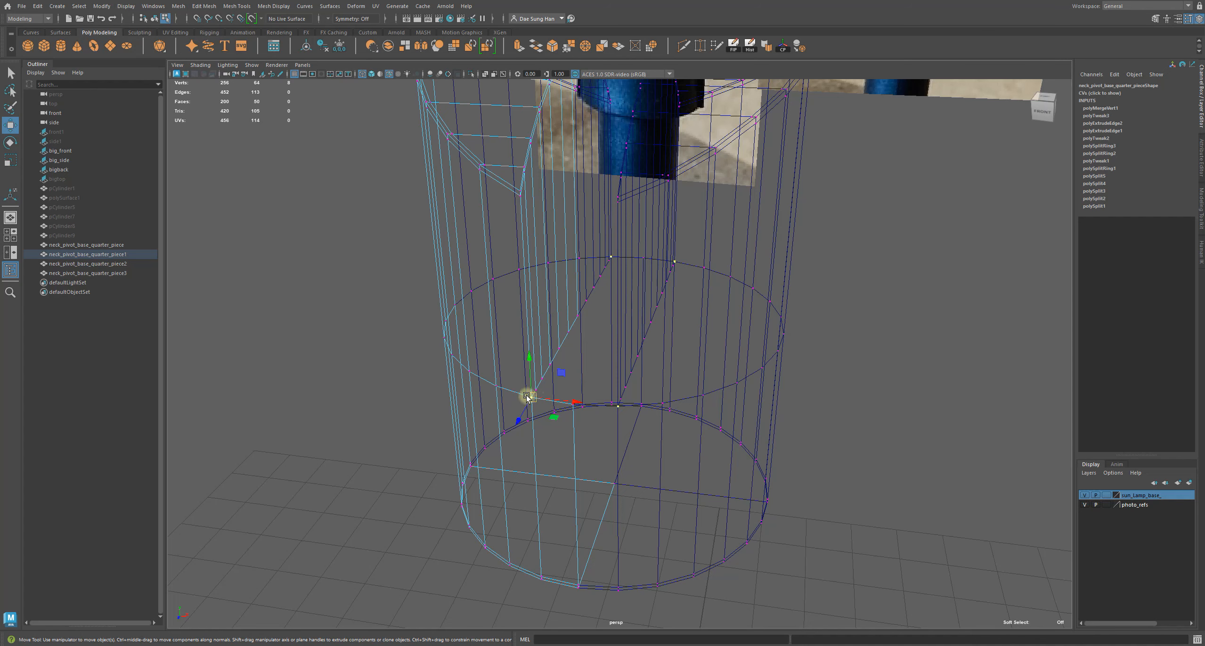
{"action": "right_click_drag", "start_coordinate": [274, 315], "coordinate": [643, 428], "text": "alt"}
{"action": "left_click_drag", "start_coordinate": [476, 426], "coordinate": [415, 439], "text": "alt"}
{"action": "middle_click_drag", "start_coordinate": [408, 374], "coordinate": [506, 326], "text": "alt"}
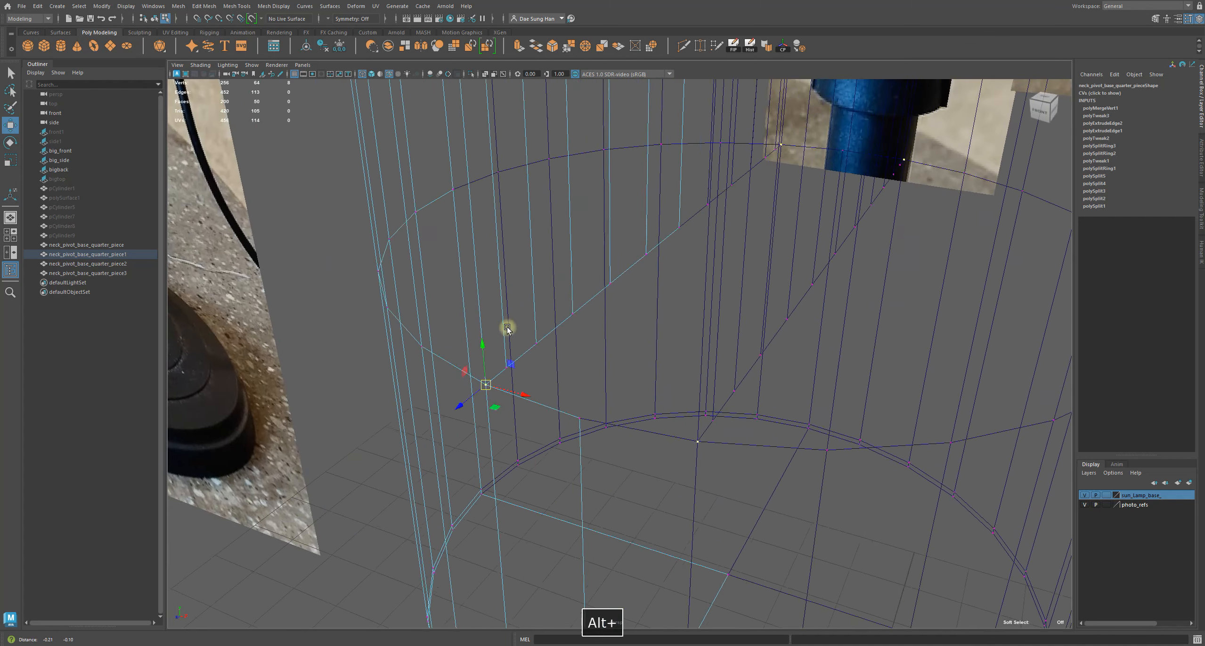
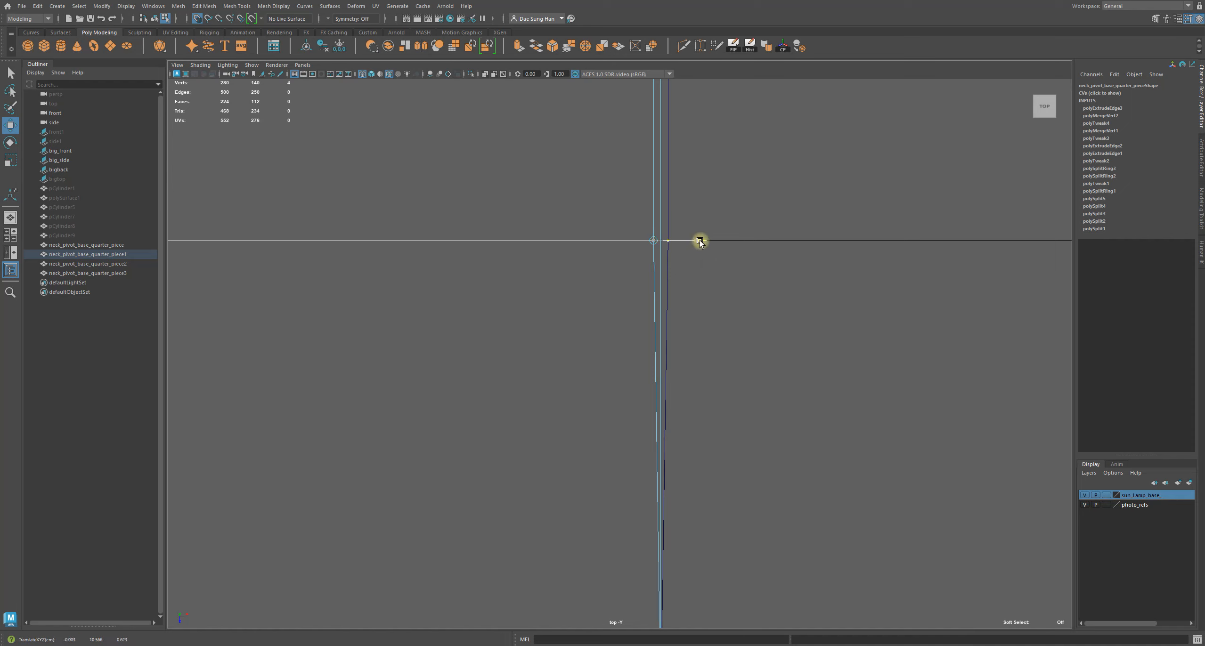
Snap the remaining slot floor seam vertices sideways onto the center line in the top view, closing the gap between the mirrored pieces.
{"action": "middle_click_drag", "start_coordinate": [702, 237], "coordinate": [624, 509], "text": "alt"}
{"action": "middle_click_drag", "start_coordinate": [611, 208], "coordinate": [635, 406], "text": "alt"}
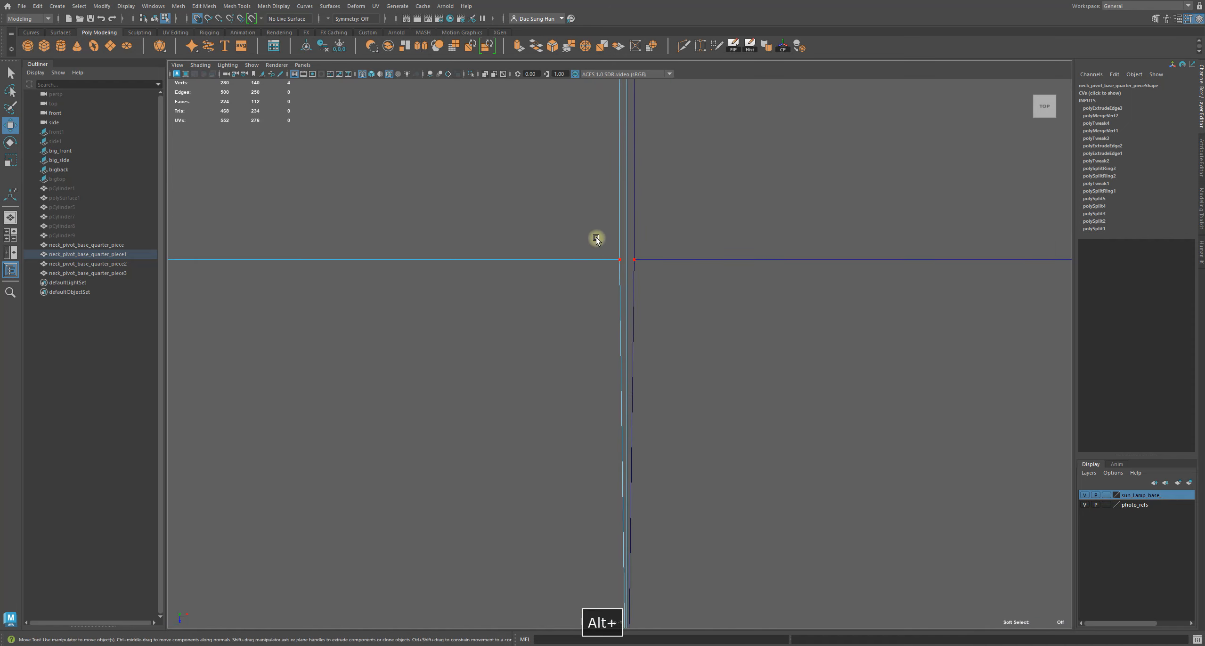
{"action": "left_click_drag", "start_coordinate": [622, 264], "coordinate": [668, 259]}
{"action": "middle_click_drag", "start_coordinate": [662, 158], "coordinate": [659, 380], "text": "alt"}
{"action": "middle_click_drag", "start_coordinate": [619, 205], "coordinate": [605, 235], "text": "alt"}
{"action": "left_click_drag", "start_coordinate": [579, 286], "coordinate": [593, 288]}
{"action": "middle_click_drag", "start_coordinate": [640, 183], "coordinate": [624, 438], "text": "alt"}
{"action": "middle_click_drag", "start_coordinate": [597, 202], "coordinate": [596, 428], "text": "alt"}
{"action": "left_click_drag", "start_coordinate": [587, 255], "coordinate": [601, 303]}
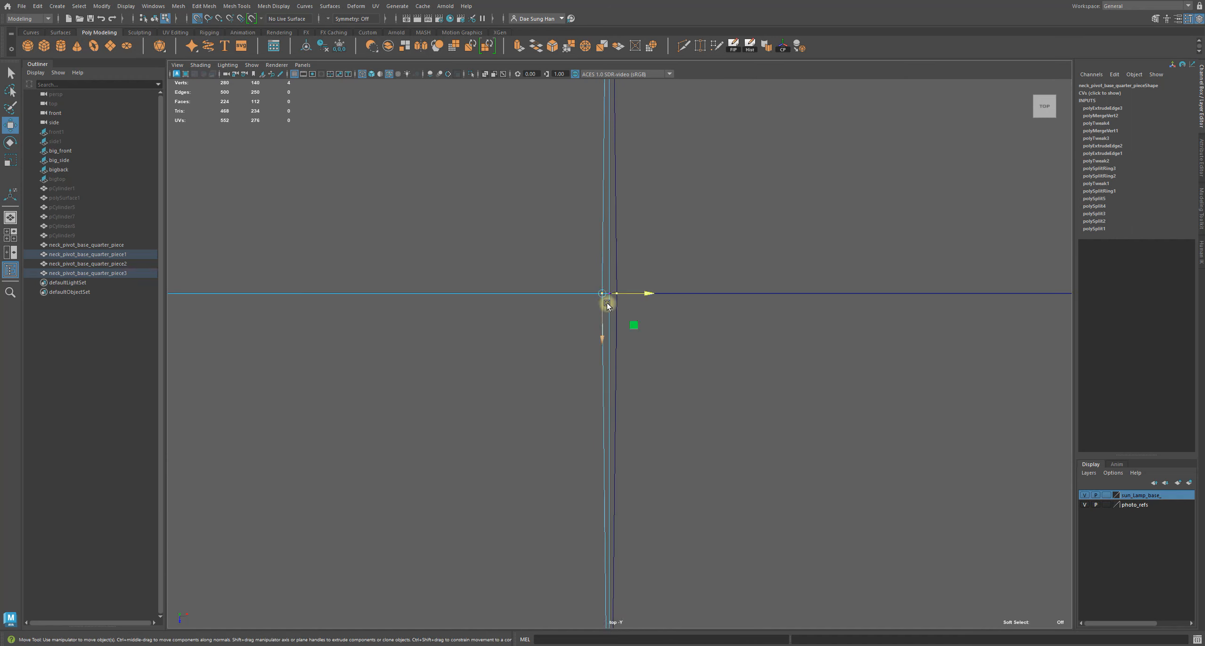
Examine the slot floor's center seam and its front end in the shaded perspective view.
{"action": "key", "text": "space"}
{"action": "key", "text": "space"}
{"action": "left_click_drag", "start_coordinate": [664, 126], "coordinate": [629, 363], "text": "alt"}
{"action": "left_click_drag", "start_coordinate": [614, 215], "coordinate": [708, 261], "text": "alt"}
{"action": "right_click_drag", "start_coordinate": [649, 304], "coordinate": [660, 338], "text": "alt"}
{"action": "left_click_drag", "start_coordinate": [687, 322], "coordinate": [709, 321]}
{"action": "left_click_drag", "start_coordinate": [879, 307], "coordinate": [483, 294], "text": "alt"}
{"action": "middle_click_drag", "start_coordinate": [603, 452], "coordinate": [642, 136], "text": "alt"}
{"action": "right_click_drag", "start_coordinate": [605, 205], "coordinate": [750, 271], "text": "alt"}
{"action": "left_click_drag", "start_coordinate": [750, 271], "coordinate": [729, 296], "text": "alt"}
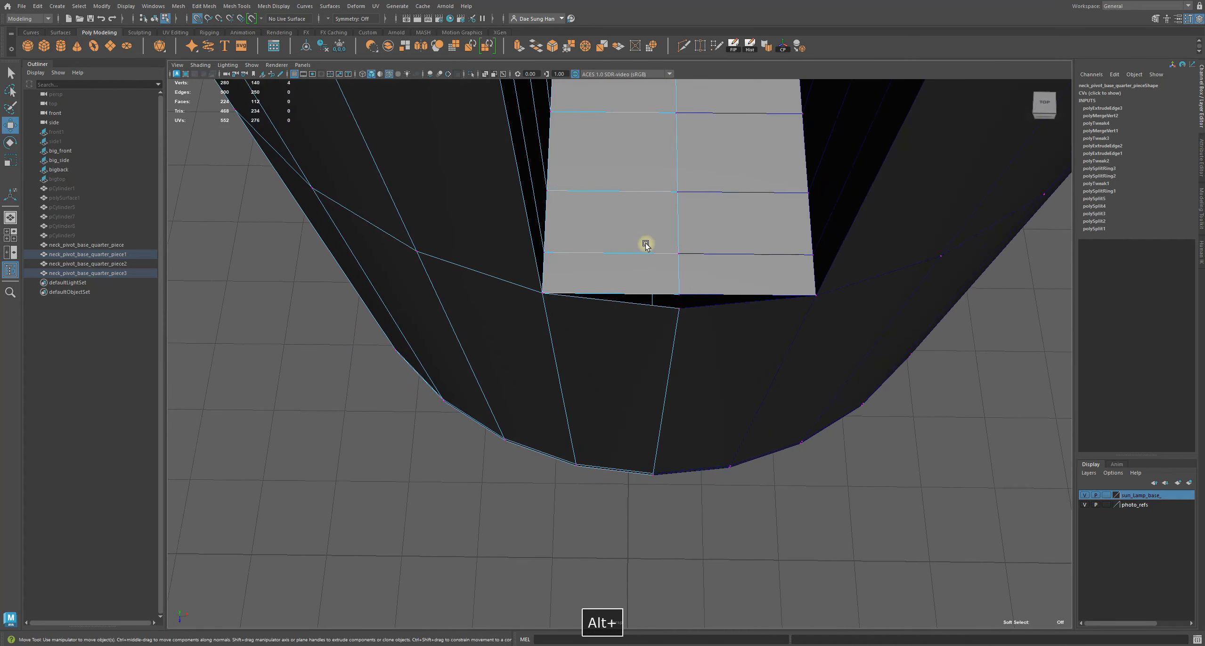
Move the slot floor's middle end vertex outward to meet the center vertex of the outer wall, closing the gap there.
{"action": "left_click_drag", "start_coordinate": [646, 243], "coordinate": [634, 251], "text": "alt"}
{"action": "right_click_drag", "start_coordinate": [635, 250], "coordinate": [723, 325], "text": "alt"}
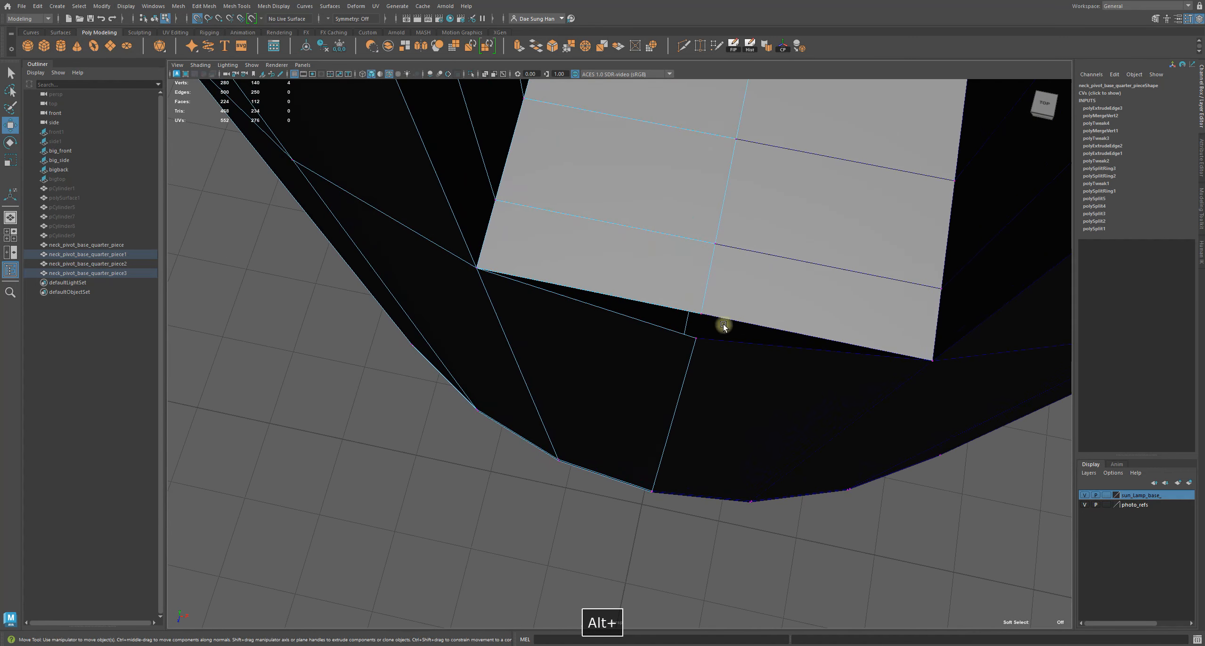
{"action": "left_click", "coordinate": [701, 313]}
{"action": "left_click_drag", "start_coordinate": [724, 331], "coordinate": [630, 316], "text": "alt"}
{"action": "left_click_drag", "start_coordinate": [586, 224], "coordinate": [568, 241], "text": "alt"}
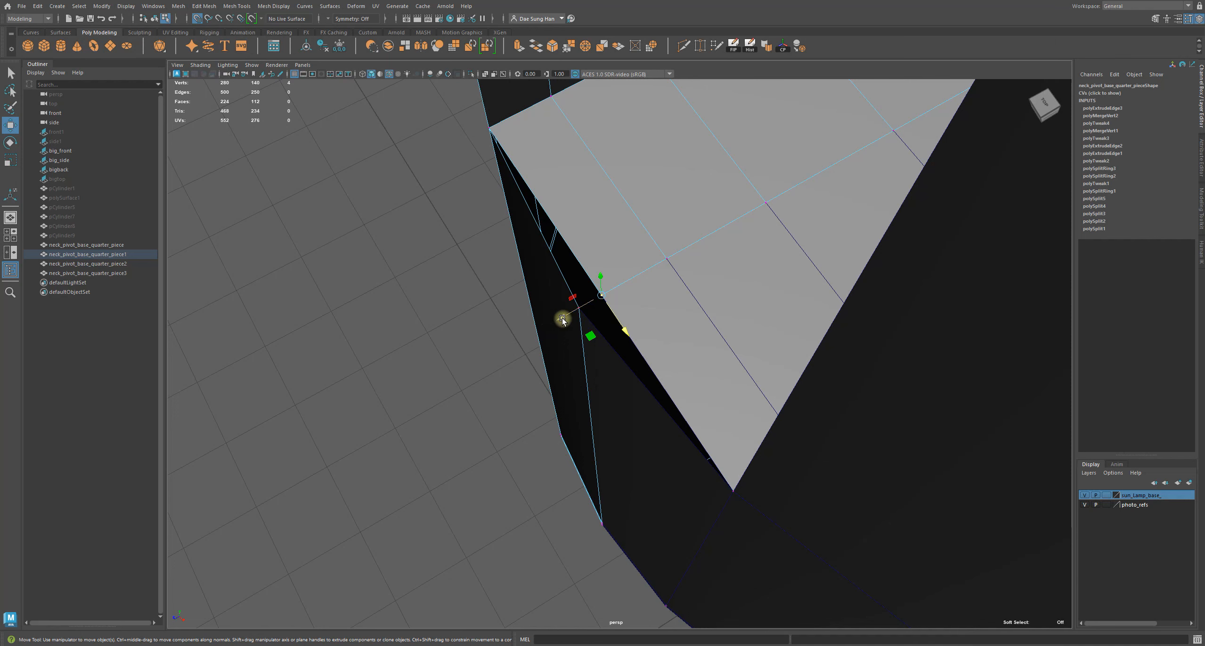
{"action": "left_click_drag", "start_coordinate": [562, 318], "coordinate": [682, 224]}
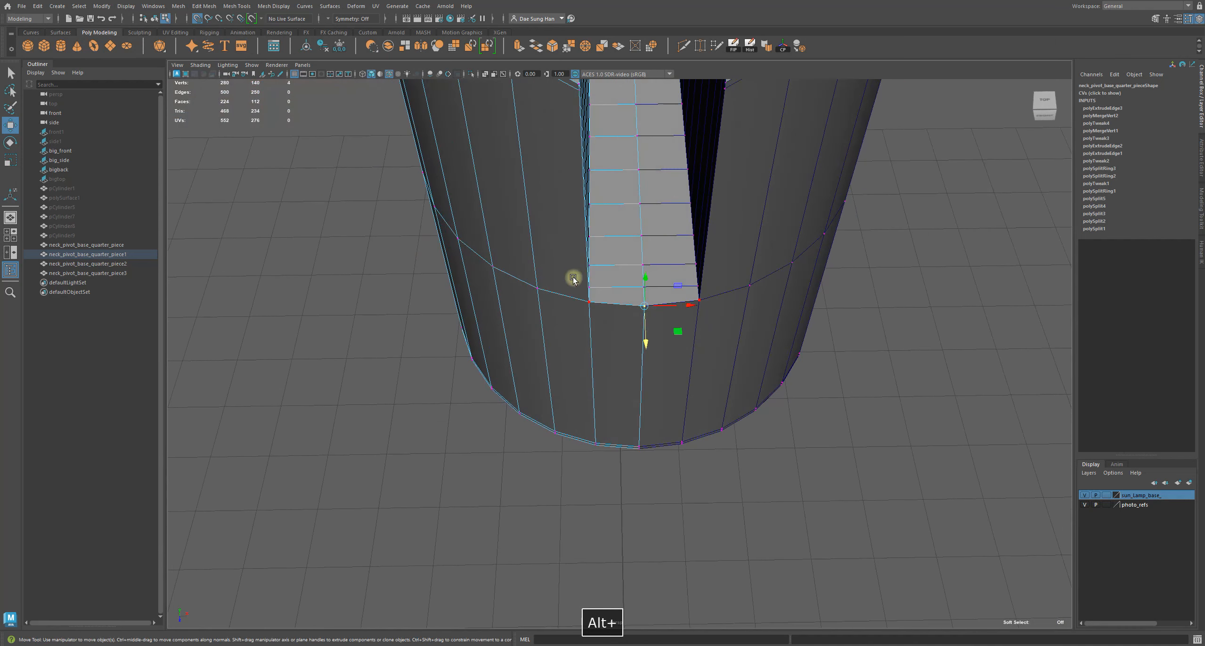
{"action": "key", "text": "w"}
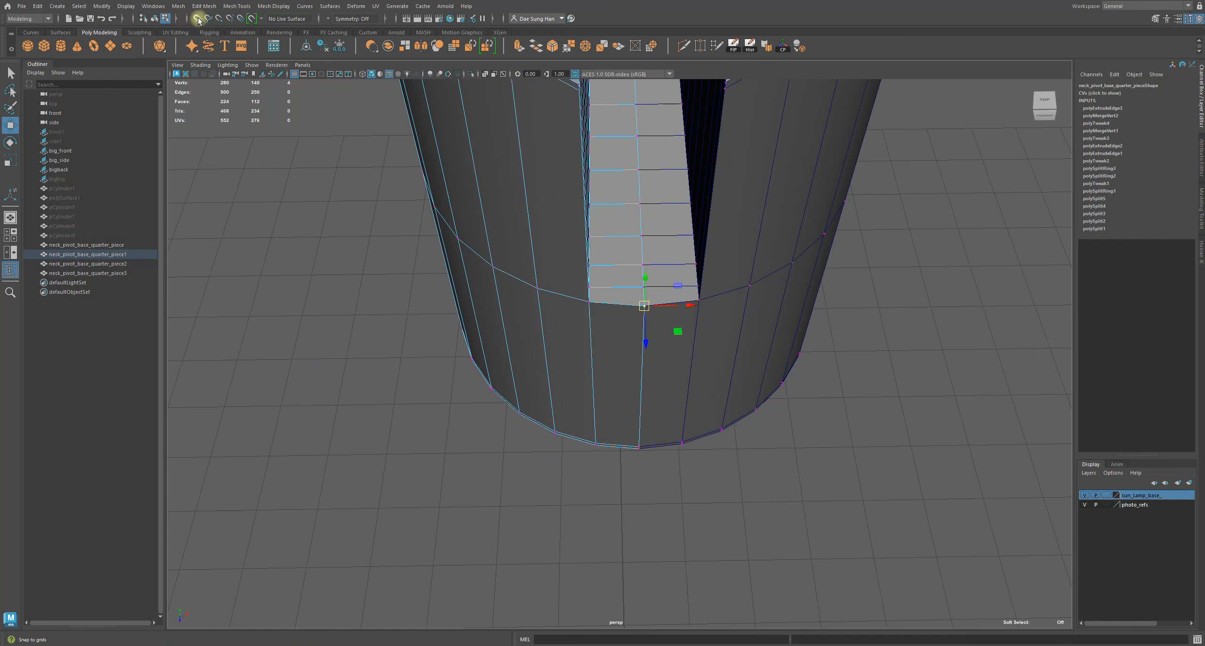
Return the quarter piece to object selection and turn on its smooth mesh preview.
{"action": "left_click_drag", "start_coordinate": [565, 240], "coordinate": [545, 344], "text": "alt"}
{"action": "right_click", "coordinate": [577, 326]}
{"action": "right_click_drag", "start_coordinate": [576, 324], "coordinate": [912, 110]}
{"action": "left_click", "coordinate": [891, 293]}
{"action": "left_click_drag", "start_coordinate": [890, 292], "coordinate": [568, 297], "text": "alt"}
{"action": "left_click", "coordinate": [567, 297]}
{"action": "key", "text": "3"}
{"action": "left_click", "coordinate": [834, 342]}
{"action": "left_click_drag", "start_coordinate": [834, 342], "coordinate": [773, 405], "text": "alt"}
Compare the smoothed and unsmoothed shape of the slot's lower end, finishing in unsmoothed display.
{"action": "middle_click_drag", "start_coordinate": [706, 235], "coordinate": [697, 424], "text": "alt"}
{"action": "left_click", "coordinate": [479, 282]}
{"action": "key", "text": "3"}
{"action": "left_click", "coordinate": [362, 284]}
{"action": "left_click_drag", "start_coordinate": [603, 349], "coordinate": [568, 320], "text": "alt"}
{"action": "left_click", "coordinate": [456, 307]}
{"action": "key", "text": "1"}
{"action": "key", "text": "3"}
{"action": "left_click", "coordinate": [901, 367]}
{"action": "left_click_drag", "start_coordinate": [767, 363], "coordinate": [599, 371], "text": "alt"}
{"action": "middle_click_drag", "start_coordinate": [584, 415], "coordinate": [548, 220], "text": "alt"}
{"action": "right_click_drag", "start_coordinate": [548, 220], "coordinate": [597, 301], "text": "alt"}
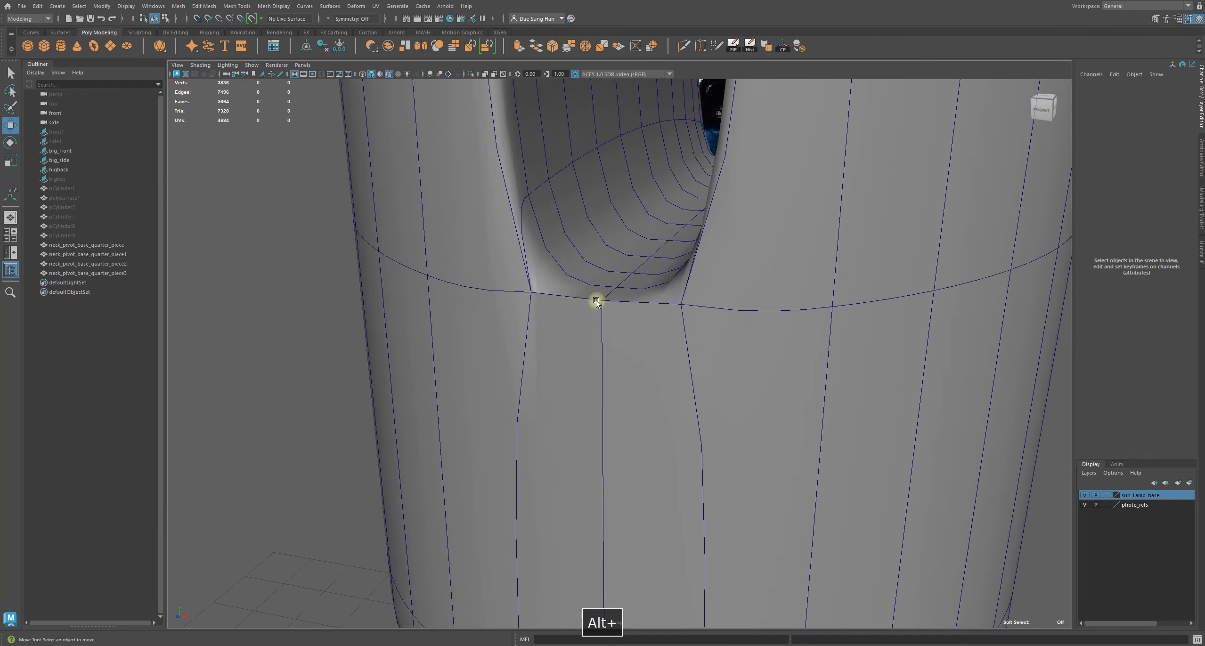
{"action": "left_click", "coordinate": [598, 300]}
{"action": "key", "text": "1"}
{"action": "mouse_move", "coordinate": [608, 322]}
{"action": "left_mouse_down", "text": "alt"}
{"action": "mouse_move", "coordinate": [599, 334]}
{"action": "mouse_move", "coordinate": [584, 321]}
{"action": "left_mouse_up", "text": "alt"}
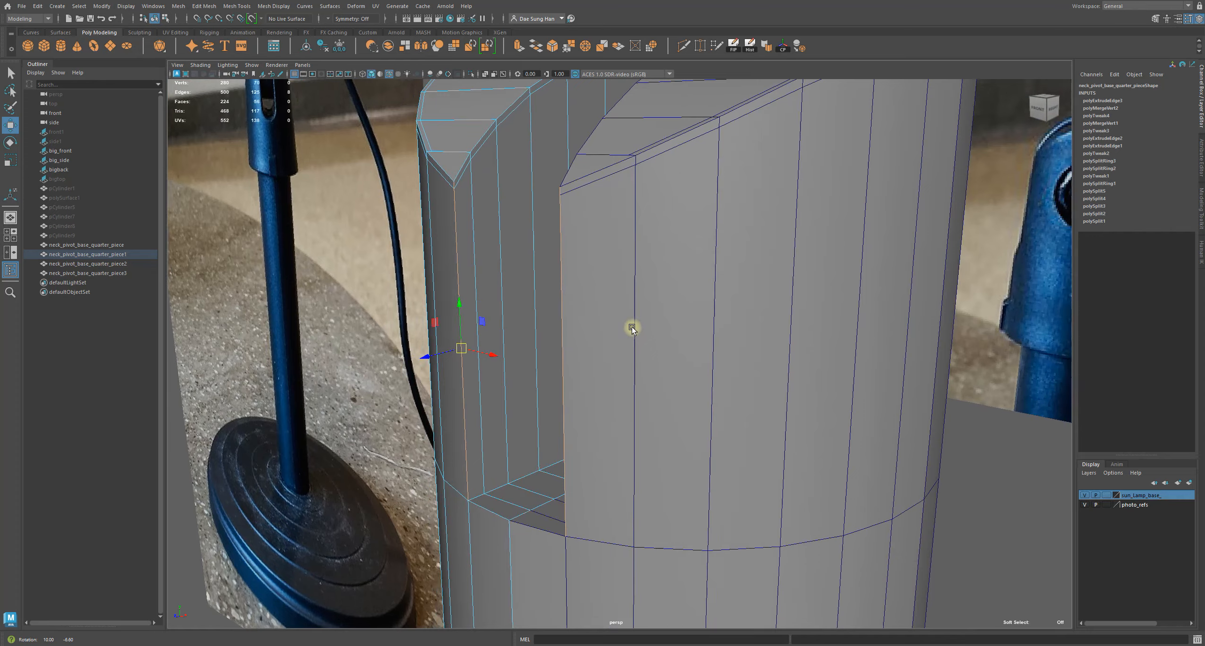
Examine the slot's lower corners in smooth preview from the front, and return the piece to unsmoothed display.
{"action": "mouse_move", "coordinate": [632, 329]}
{"action": "left_mouse_down", "text": "alt"}
{"action": "mouse_move", "coordinate": [615, 318]}
{"action": "mouse_move", "coordinate": [626, 321]}
{"action": "left_mouse_up", "text": "alt"}
{"action": "left_click", "coordinate": [377, 254]}
{"action": "left_click", "coordinate": [377, 254]}
{"action": "left_click_drag", "start_coordinate": [464, 269], "coordinate": [561, 301], "text": "alt"}
{"action": "middle_click_drag", "start_coordinate": [577, 394], "coordinate": [584, 212], "text": "alt"}
{"action": "right_click_drag", "start_coordinate": [584, 236], "coordinate": [662, 332], "text": "alt"}
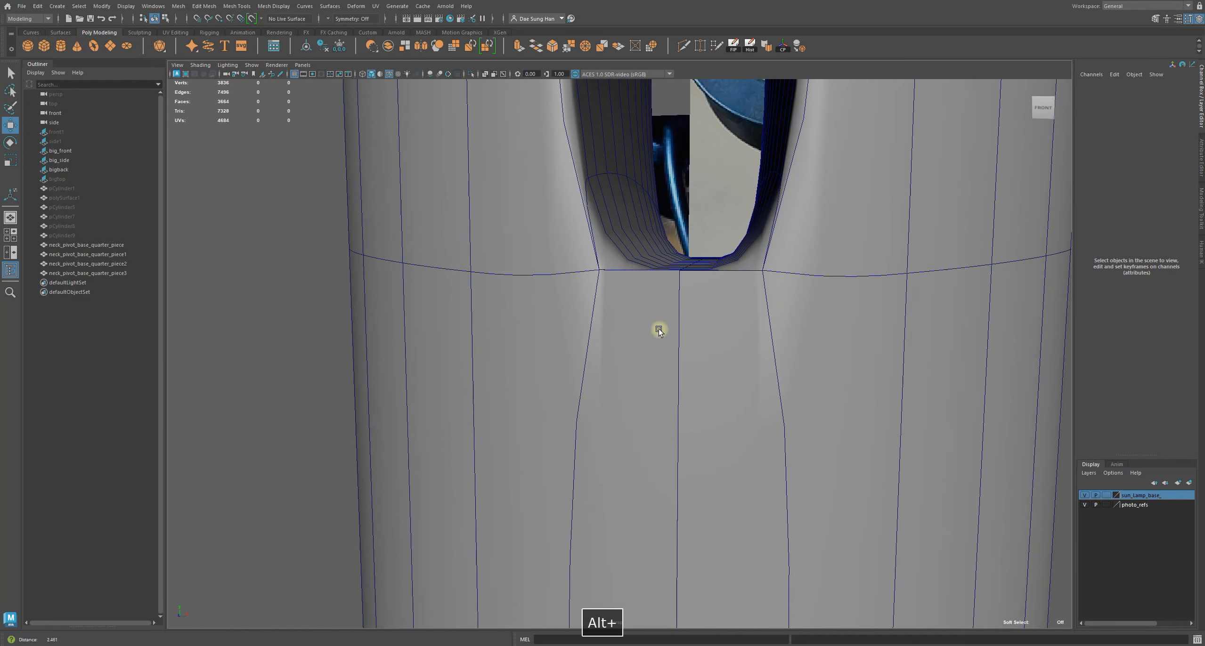
{"action": "left_click_drag", "start_coordinate": [586, 253], "coordinate": [612, 306], "text": "alt"}
{"action": "left_click", "coordinate": [572, 308]}
{"action": "left_click_drag", "start_coordinate": [577, 309], "coordinate": [605, 385], "text": "alt"}
{"action": "key", "text": "1"}
{"action": "right_click_drag", "start_coordinate": [605, 385], "coordinate": [501, 293], "text": "alt"}
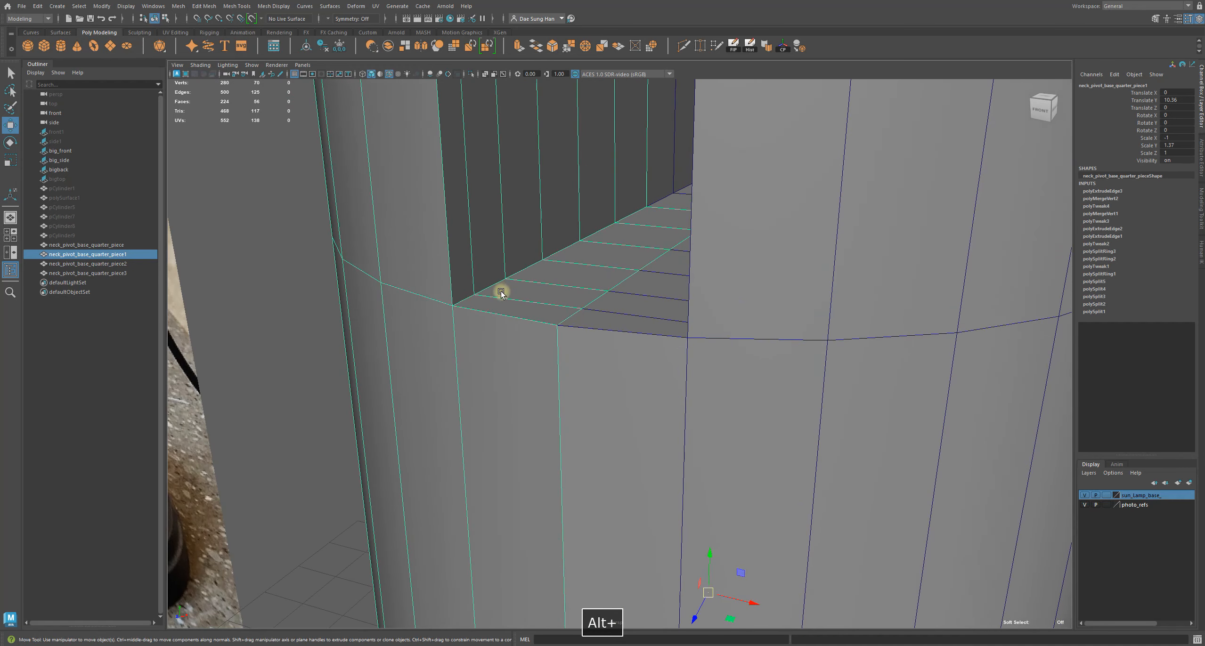
{"action": "right_click", "coordinate": [490, 322], "text": "shift"}
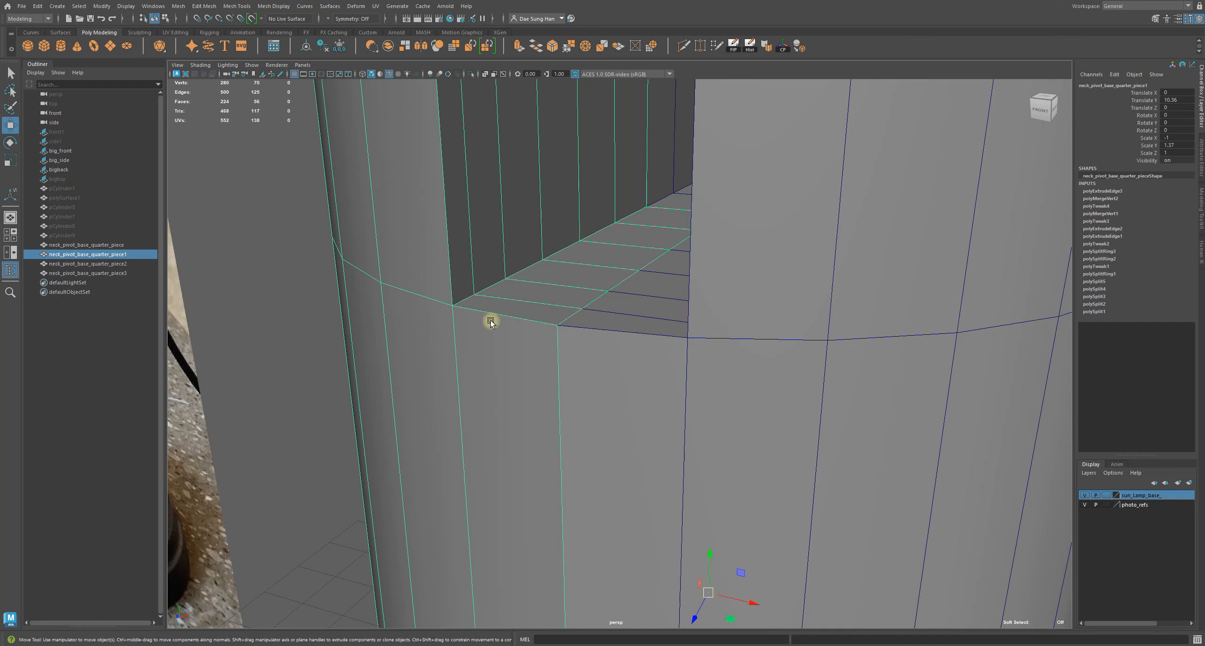
{"action": "right_click", "coordinate": [491, 322], "text": "shift"}
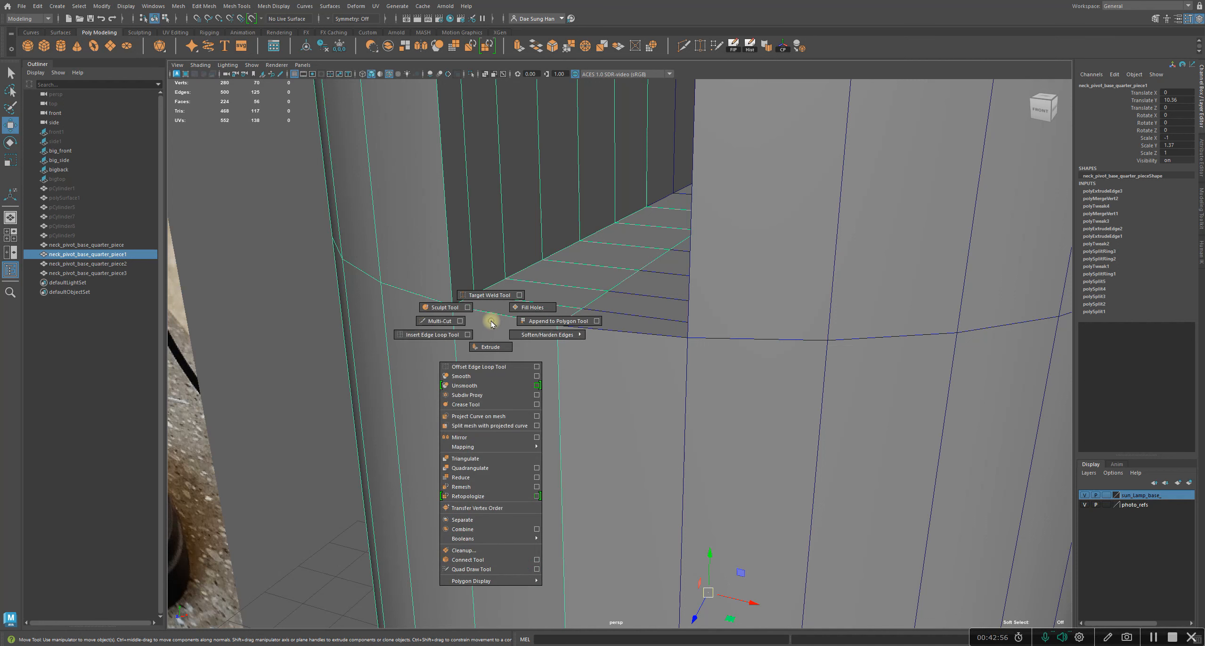
{"action": "left_click", "coordinate": [432, 335]}
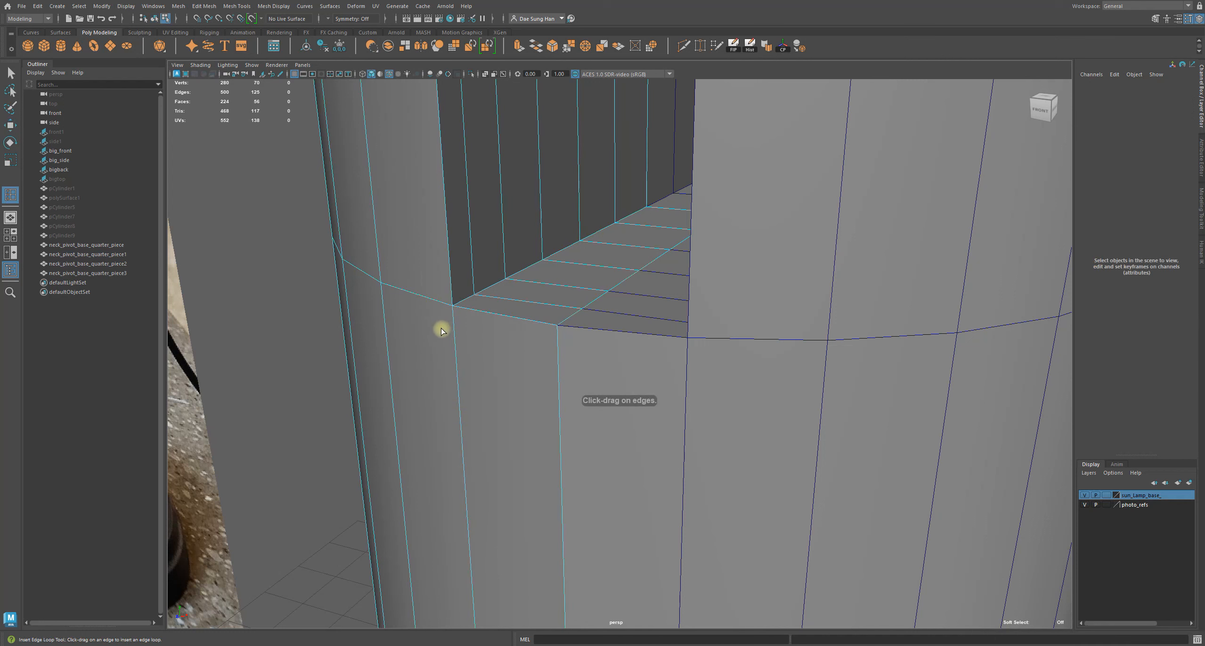
{"action": "key", "text": "w"}
Insert a horizontal edge loop around the quarter piece's outer wall just below the slot floor.
{"action": "left_click", "coordinate": [465, 341]}
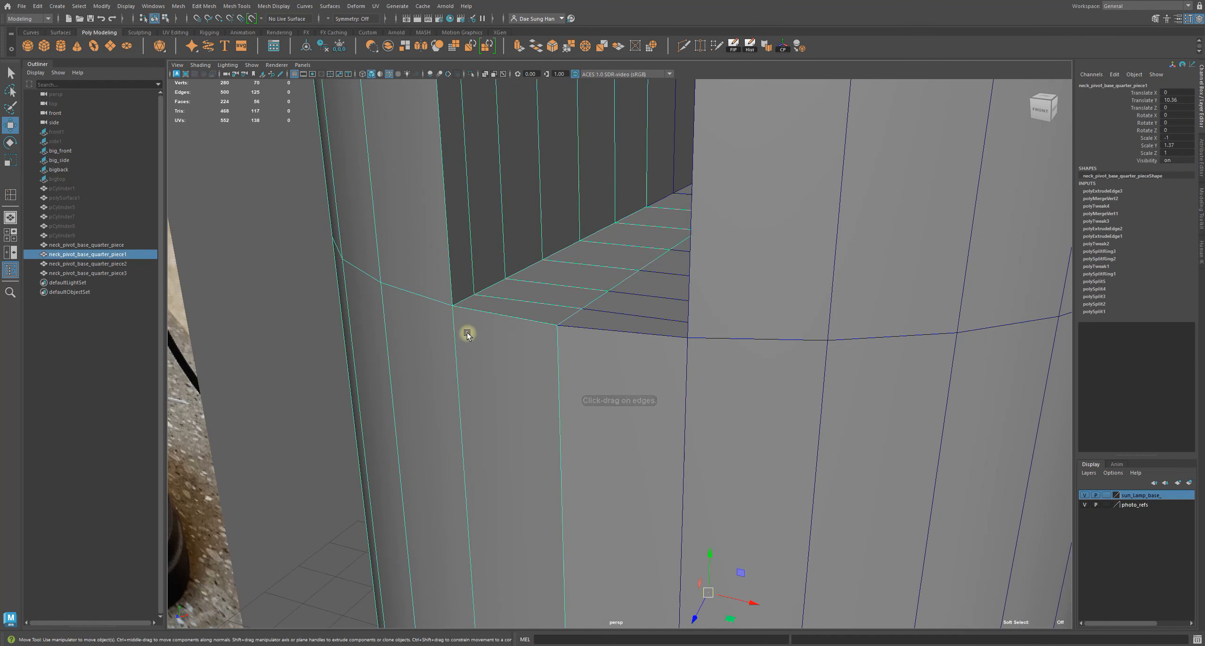
{"action": "right_click", "coordinate": [468, 332], "text": "shift"}
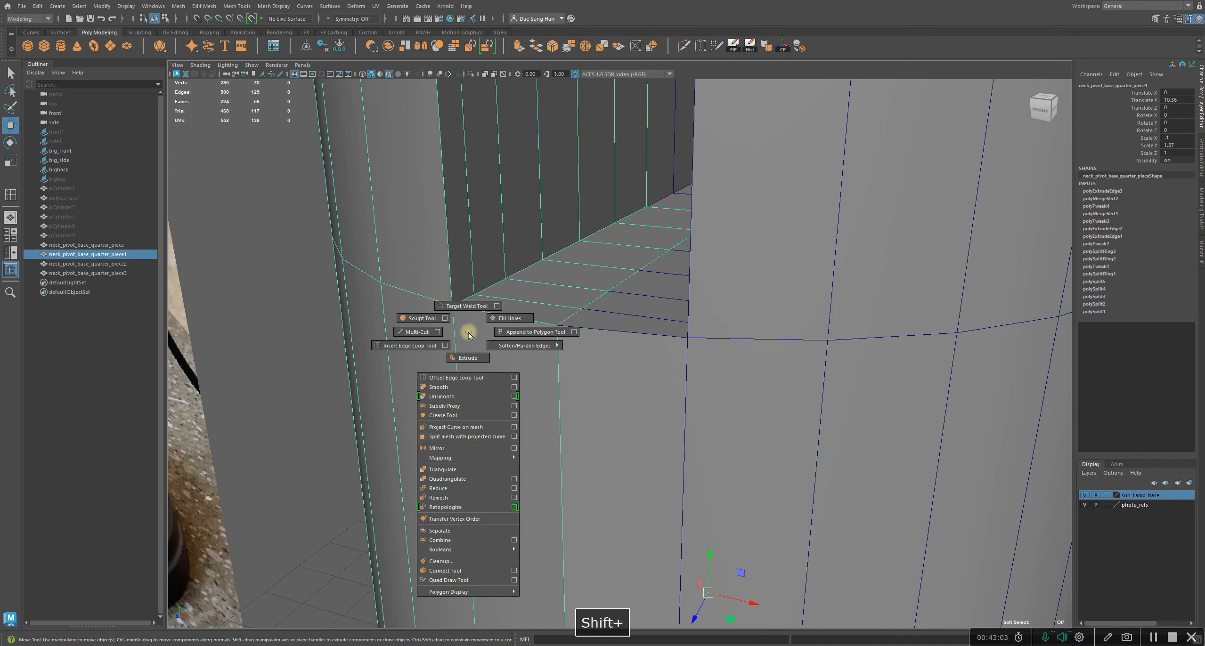
{"action": "left_click", "coordinate": [402, 348]}
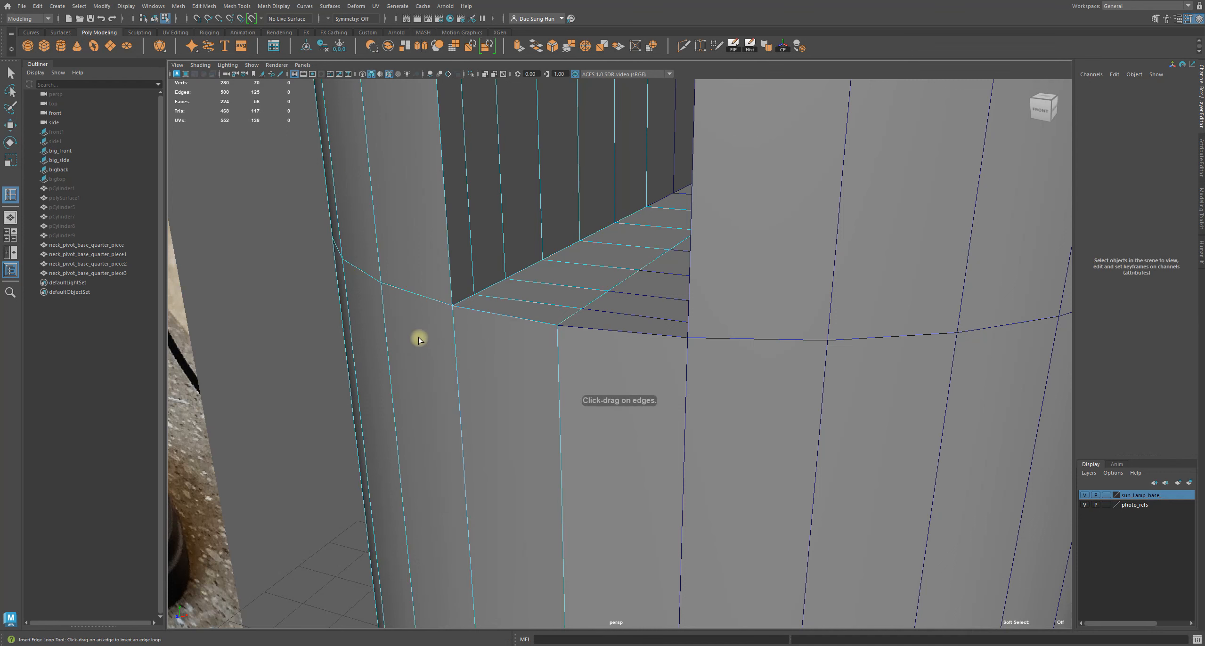
{"action": "left_click_drag", "start_coordinate": [454, 347], "coordinate": [464, 325]}
{"action": "mouse_move", "coordinate": [619, 377]}
{"action": "left_mouse_down", "text": "alt"}
{"action": "mouse_move", "coordinate": [683, 369]}
{"action": "mouse_move", "coordinate": [629, 394]}
{"action": "left_mouse_up", "text": "alt"}
{"action": "middle_click_drag", "start_coordinate": [629, 393], "coordinate": [619, 391], "text": "alt"}
{"action": "key", "text": "w"}
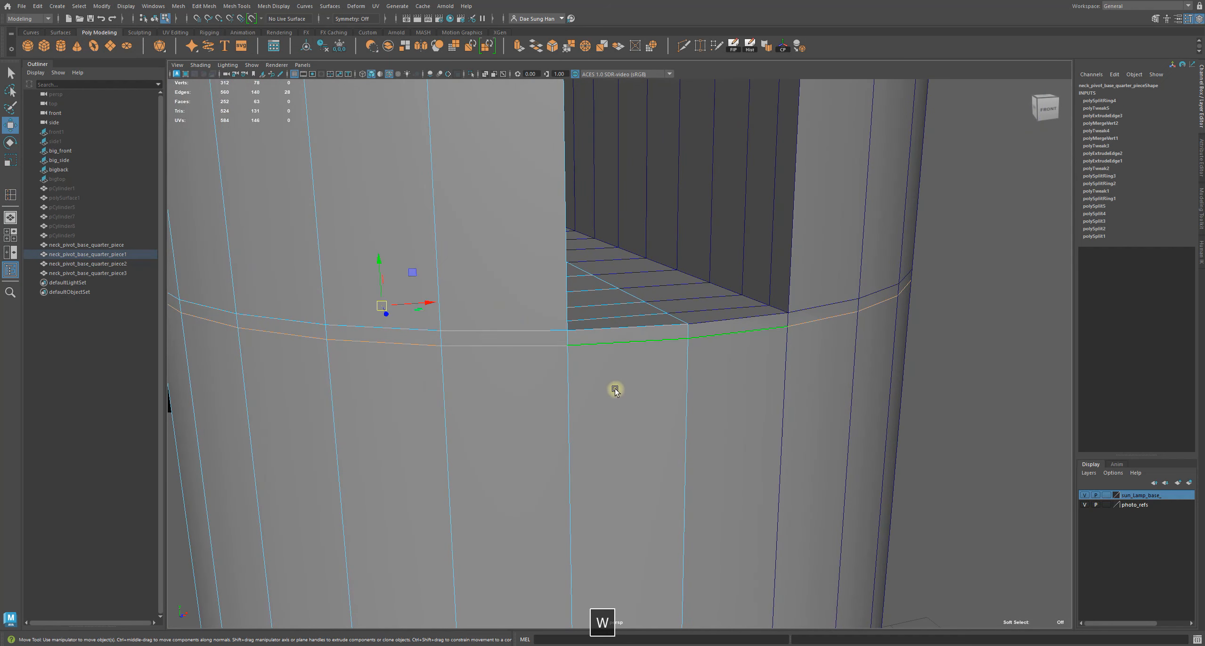
Examine in smooth preview how the edge loop below the slot floor shapes the slot's lower corners.
{"action": "key", "text": "3"}
{"action": "right_click_drag", "start_coordinate": [545, 366], "coordinate": [589, 335]}
{"action": "left_click", "coordinate": [969, 388]}
{"action": "scroll", "coordinate": [735, 352], "scroll_direction": "down", "scroll_amount": 4}
{"action": "left_click_drag", "start_coordinate": [735, 353], "coordinate": [710, 342], "text": "alt"}
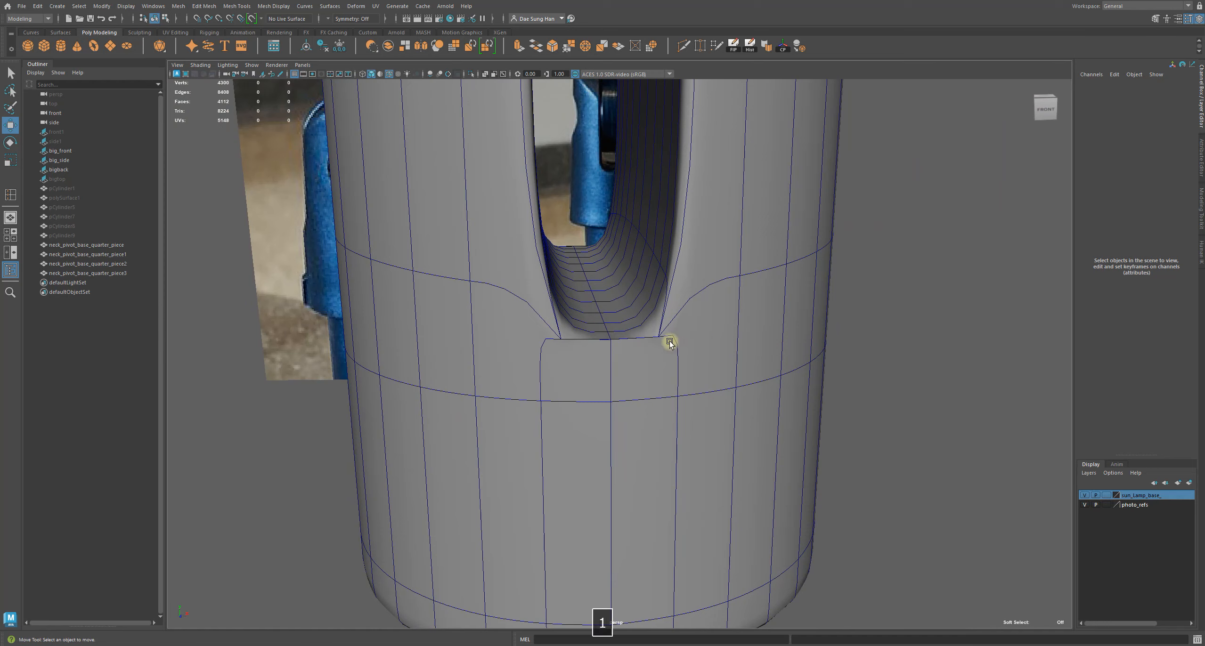
{"action": "left_click", "coordinate": [576, 360]}
{"action": "left_click_drag", "start_coordinate": [577, 360], "coordinate": [527, 307], "text": "alt"}
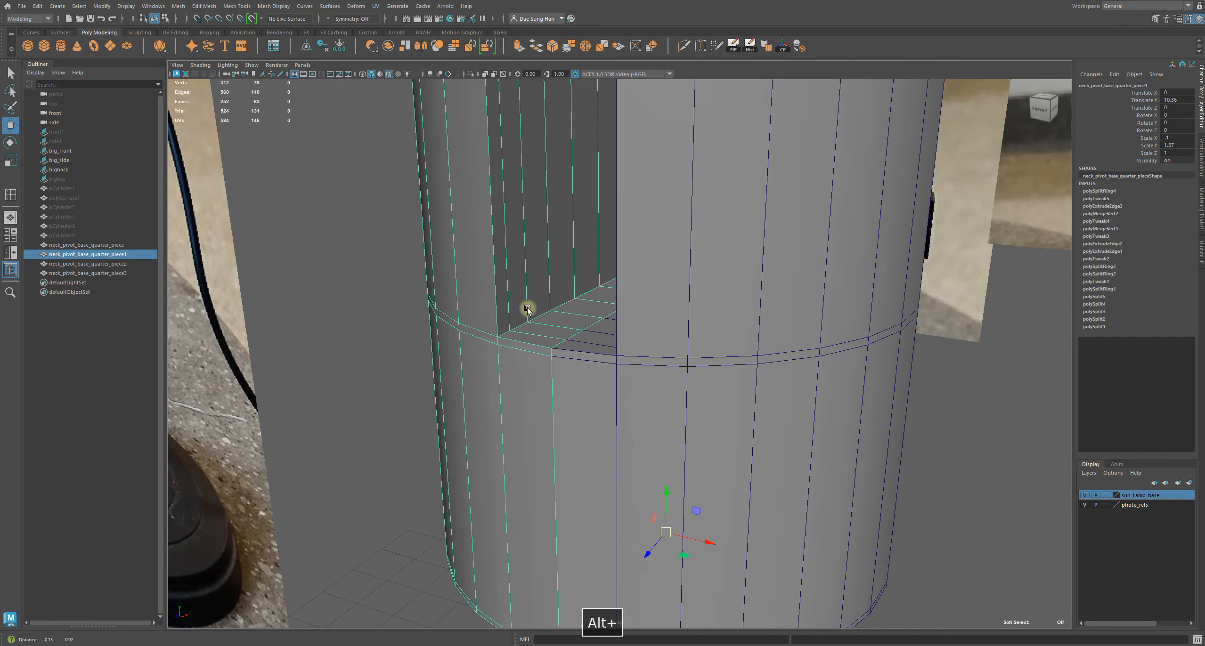
Turn off the wireframe overlay on shaded objects and compare the slot with smooth preview on and off.
{"action": "right_click_drag", "start_coordinate": [527, 307], "coordinate": [557, 339], "text": "alt"}
{"action": "middle_click_drag", "start_coordinate": [557, 339], "coordinate": [715, 369], "text": "alt"}
{"action": "left_click_drag", "start_coordinate": [715, 369], "coordinate": [728, 339], "text": "alt"}
{"action": "key", "text": "3"}
{"action": "left_click", "coordinate": [290, 299]}
{"action": "mouse_move", "coordinate": [664, 283]}
{"action": "left_mouse_down", "text": "alt"}
{"action": "mouse_move", "coordinate": [622, 301]}
{"action": "mouse_move", "coordinate": [702, 311]}
{"action": "mouse_move", "coordinate": [620, 315]}
{"action": "mouse_move", "coordinate": [634, 351]}
{"action": "mouse_move", "coordinate": [636, 310]}
{"action": "mouse_move", "coordinate": [726, 353]}
{"action": "mouse_move", "coordinate": [568, 353]}
{"action": "mouse_move", "coordinate": [492, 215]}
{"action": "mouse_move", "coordinate": [522, 341]}
{"action": "mouse_move", "coordinate": [539, 319]}
{"action": "left_mouse_up", "text": "alt"}
{"action": "key", "text": "alt+5"}
{"action": "left_click", "coordinate": [724, 351]}
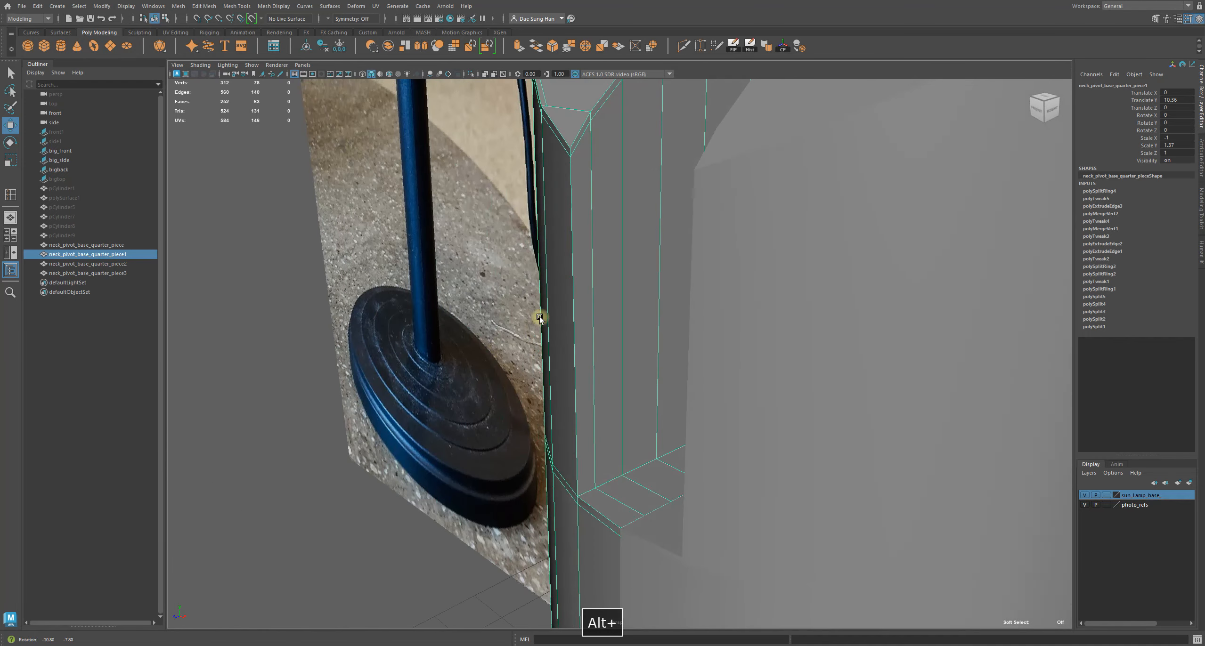
{"action": "left_click_drag", "start_coordinate": [539, 319], "coordinate": [578, 288], "text": "alt"}
{"action": "key", "text": "3"}
{"action": "key", "text": "1"}
Undo the edge loop insertion below the slot floor, then return to object selection with nothing selected.
{"action": "key", "text": "z"}
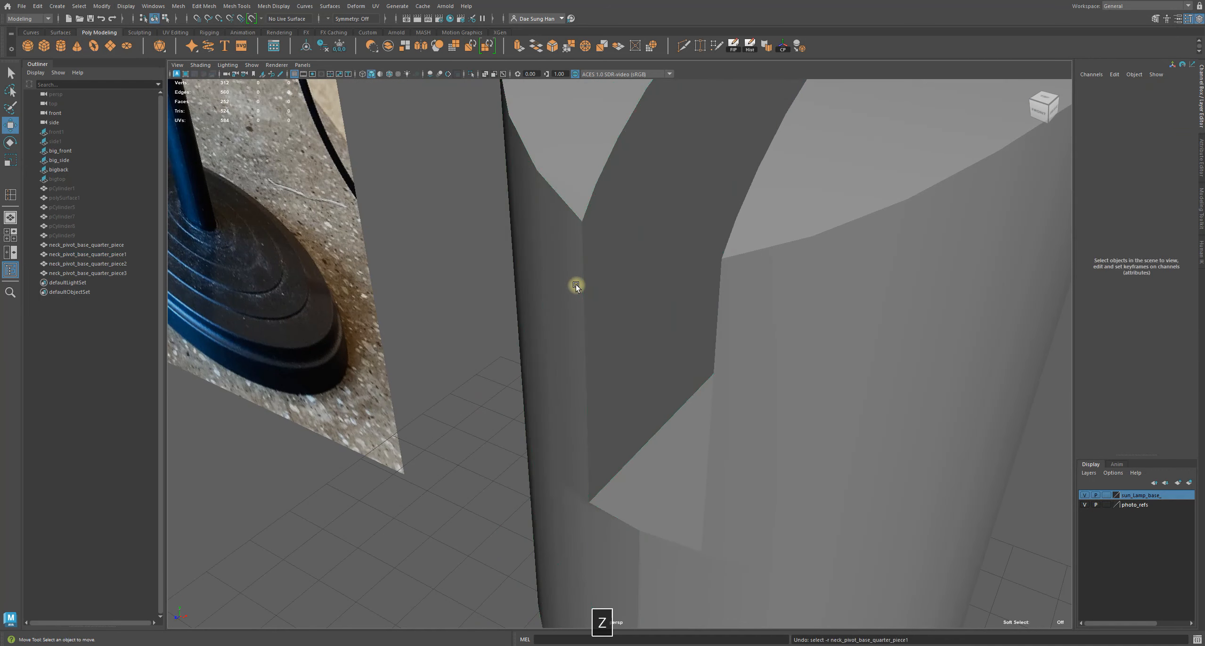
{"action": "key", "text": "z"}
{"action": "key", "text": "z"}
{"action": "key", "text": "z"}
{"action": "key", "text": "z"}
{"action": "key", "text": "z"}
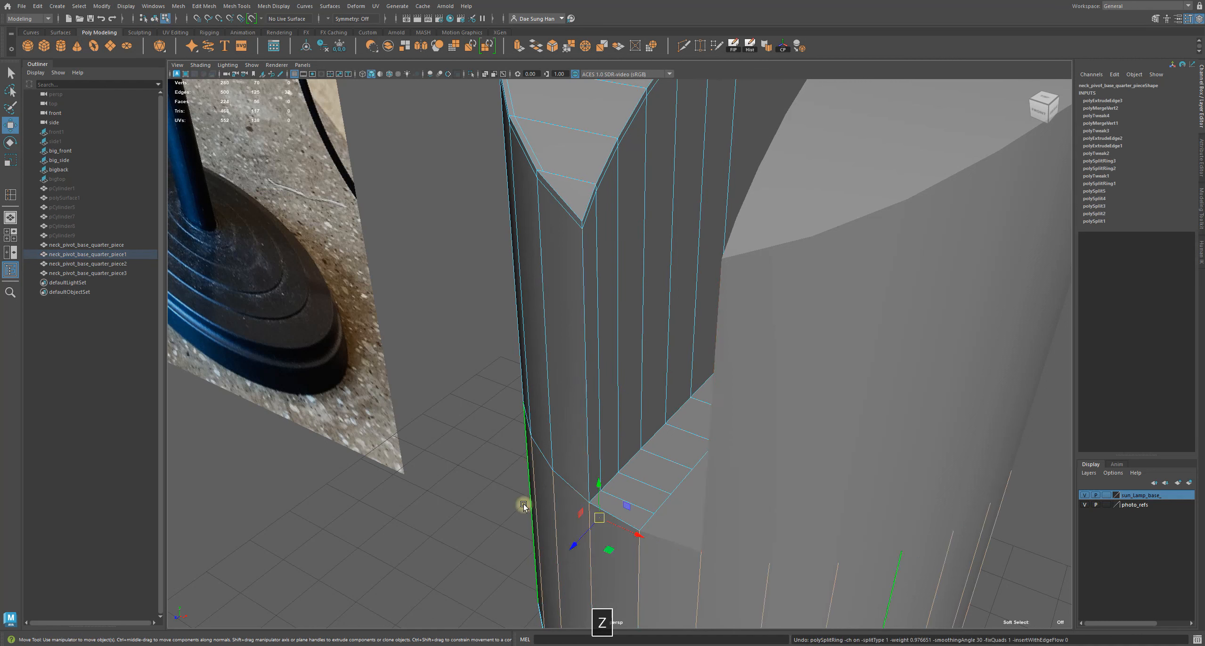
{"action": "right_click_drag", "start_coordinate": [387, 336], "coordinate": [401, 320]}
{"action": "left_click", "coordinate": [430, 324]}
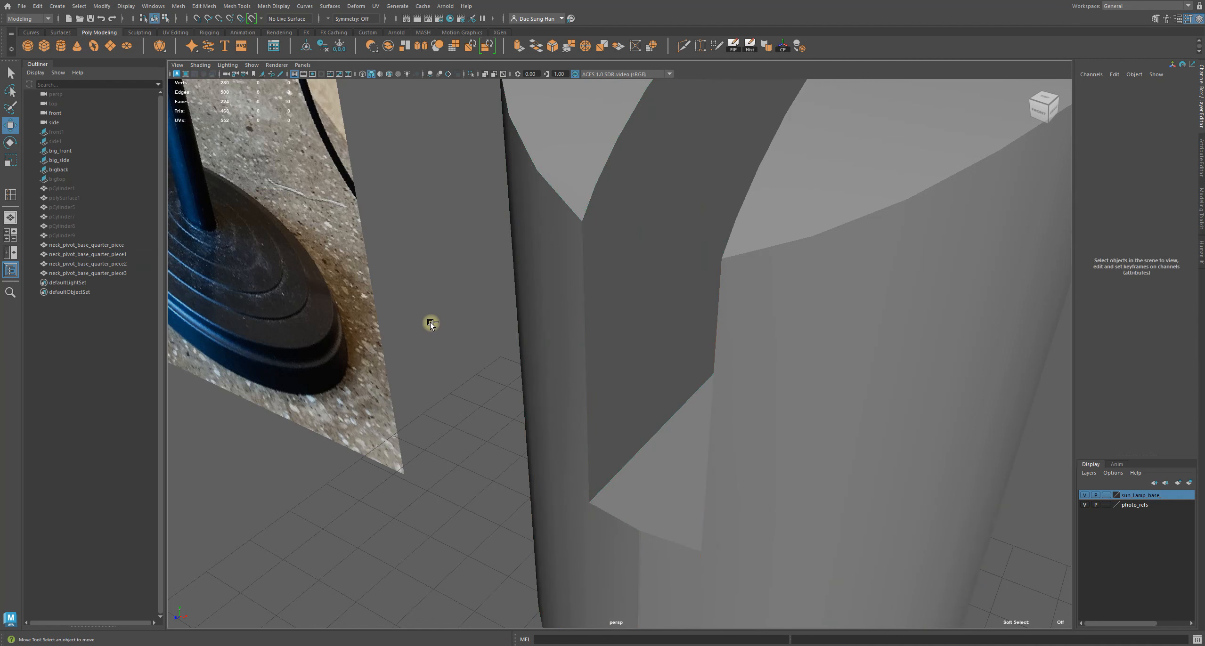
Save an incremental version of the scene and show the wireframe overlay on the shaded objects.
{"action": "key", "text": "ctrl+alt+s"}
{"action": "key", "text": "alt+5"}
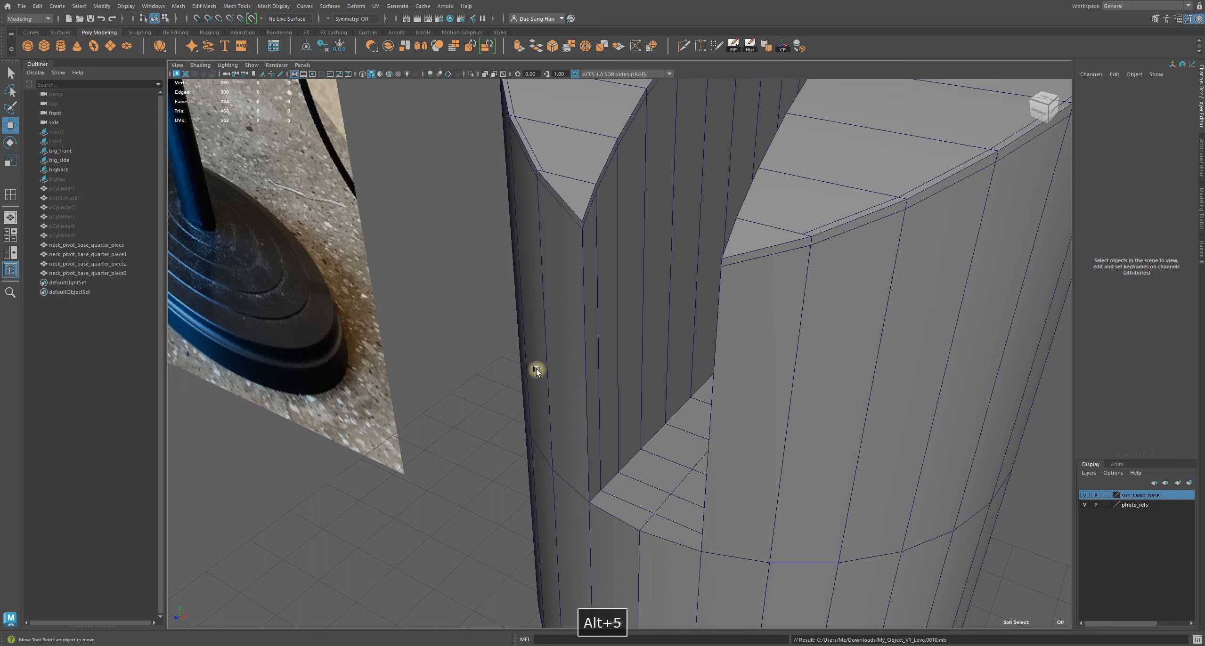
Insert a vertical edge loop into the quarter piece's slot wall, close to its outer corner edge.
{"action": "left_click_drag", "start_coordinate": [483, 342], "coordinate": [569, 277], "text": "alt"}
{"action": "left_click", "coordinate": [569, 277]}
{"action": "left_click_drag", "start_coordinate": [608, 371], "coordinate": [580, 322], "text": "alt"}
{"action": "right_click", "coordinate": [581, 323], "text": "shift"}
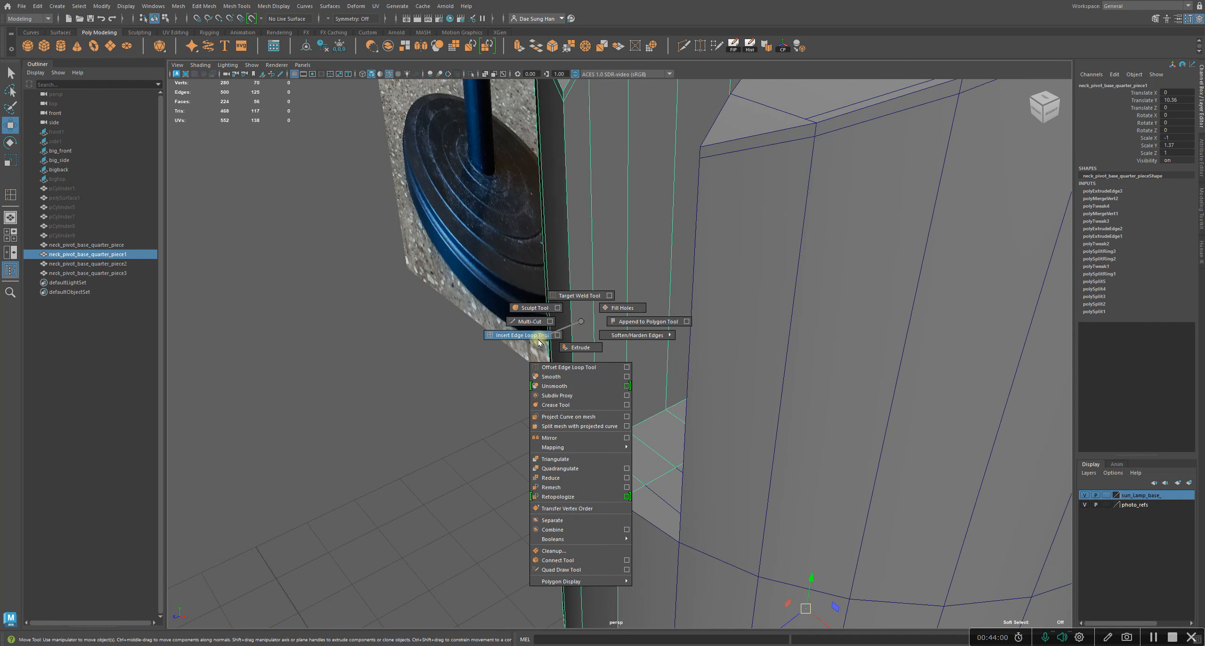
{"action": "right_click_drag", "start_coordinate": [539, 340], "coordinate": [540, 341], "text": "shift"}
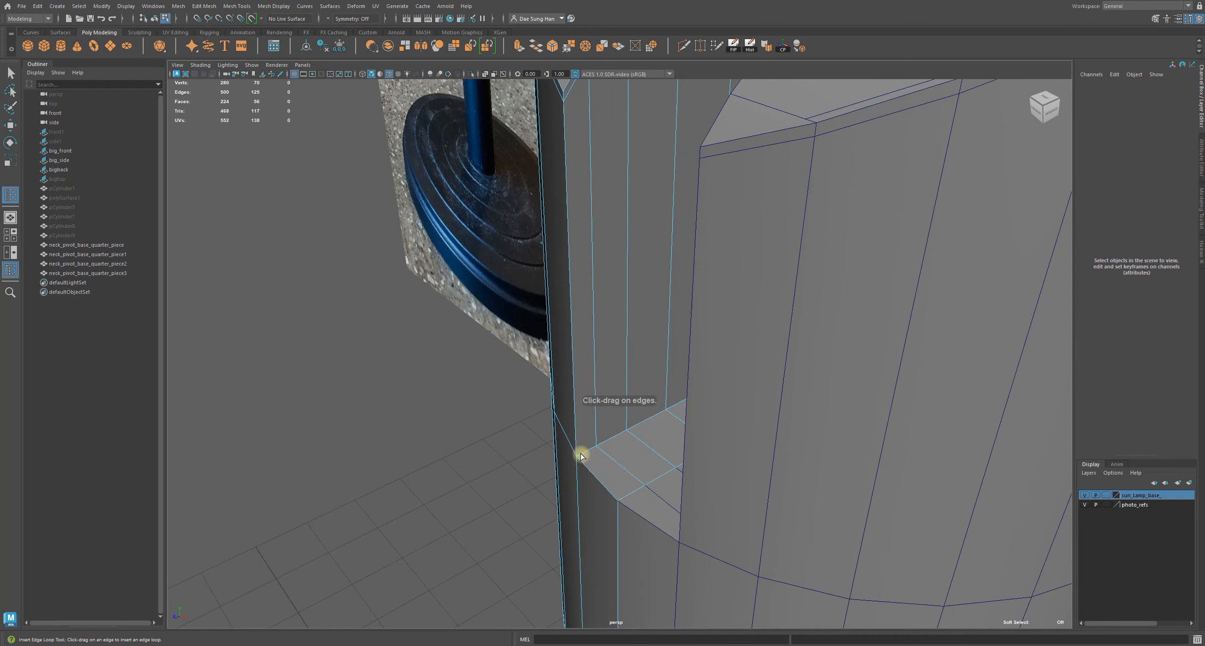
{"action": "left_click_drag", "start_coordinate": [583, 454], "coordinate": [552, 472], "text": "alt"}
{"action": "left_click", "coordinate": [560, 464]}
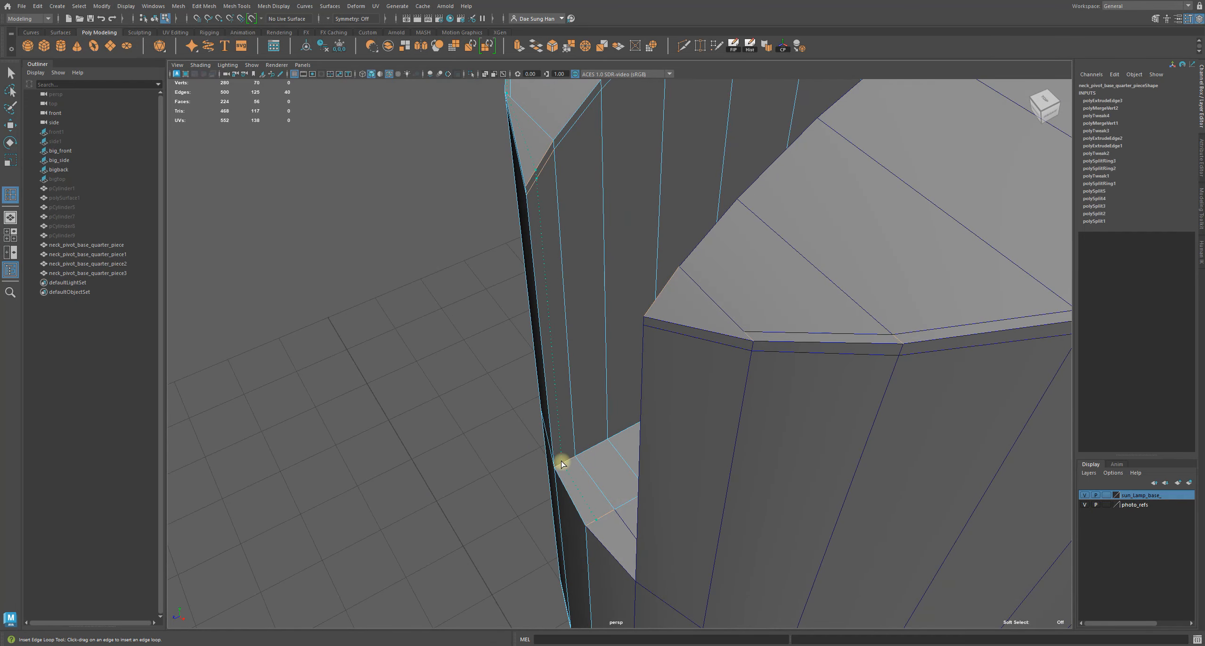
{"action": "left_click_drag", "start_coordinate": [561, 464], "coordinate": [605, 450], "text": "alt"}
{"action": "left_click_drag", "start_coordinate": [551, 261], "coordinate": [567, 315], "text": "alt"}
{"action": "middle_click_drag", "start_coordinate": [567, 316], "coordinate": [566, 322], "text": "alt"}
{"action": "key", "text": "w"}
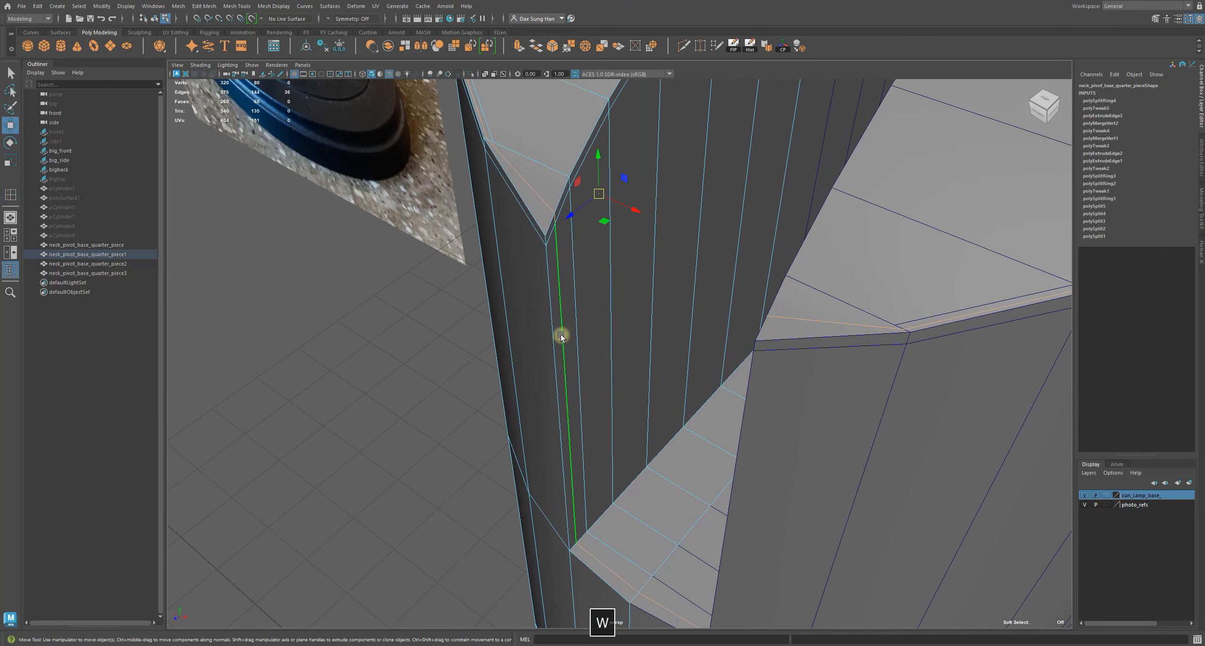
Examine the slot's outer edges and rounded lower corners with smooth preview on and off.
{"action": "key", "text": "3"}
{"action": "left_click", "coordinate": [376, 343]}
{"action": "left_click_drag", "start_coordinate": [606, 264], "coordinate": [533, 252], "text": "alt"}
{"action": "left_click", "coordinate": [612, 330]}
{"action": "key", "text": "1"}
{"action": "key", "text": "3"}
{"action": "left_click", "coordinate": [533, 250]}
{"action": "left_click_drag", "start_coordinate": [600, 234], "coordinate": [577, 262], "text": "alt"}
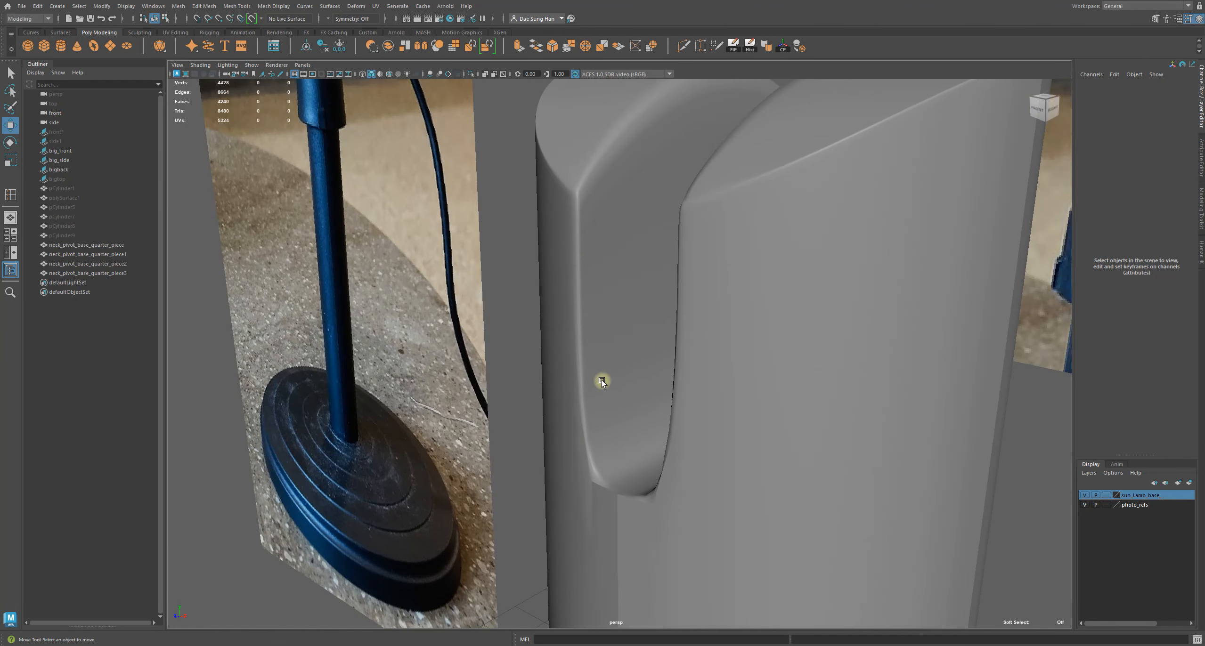
Undo the vertical edge loop insertion in the slot wall and return to object selection with nothing selected.
{"action": "left_click_drag", "start_coordinate": [586, 418], "coordinate": [558, 335], "text": "alt"}
{"action": "left_click", "coordinate": [558, 335]}
{"action": "key", "text": "1"}
{"action": "key", "text": "ctrl+z"}
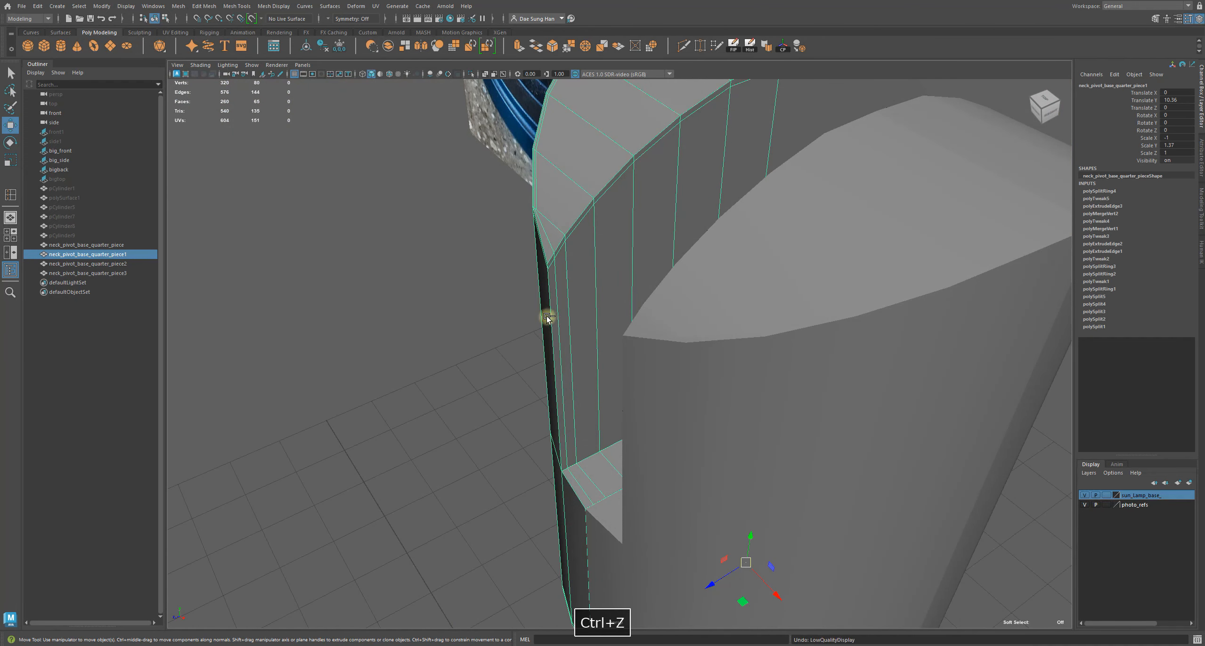
{"action": "key", "text": "ctrl+z"}
{"action": "key", "text": "ctrl+z"}
{"action": "key", "text": "ctrl+z"}
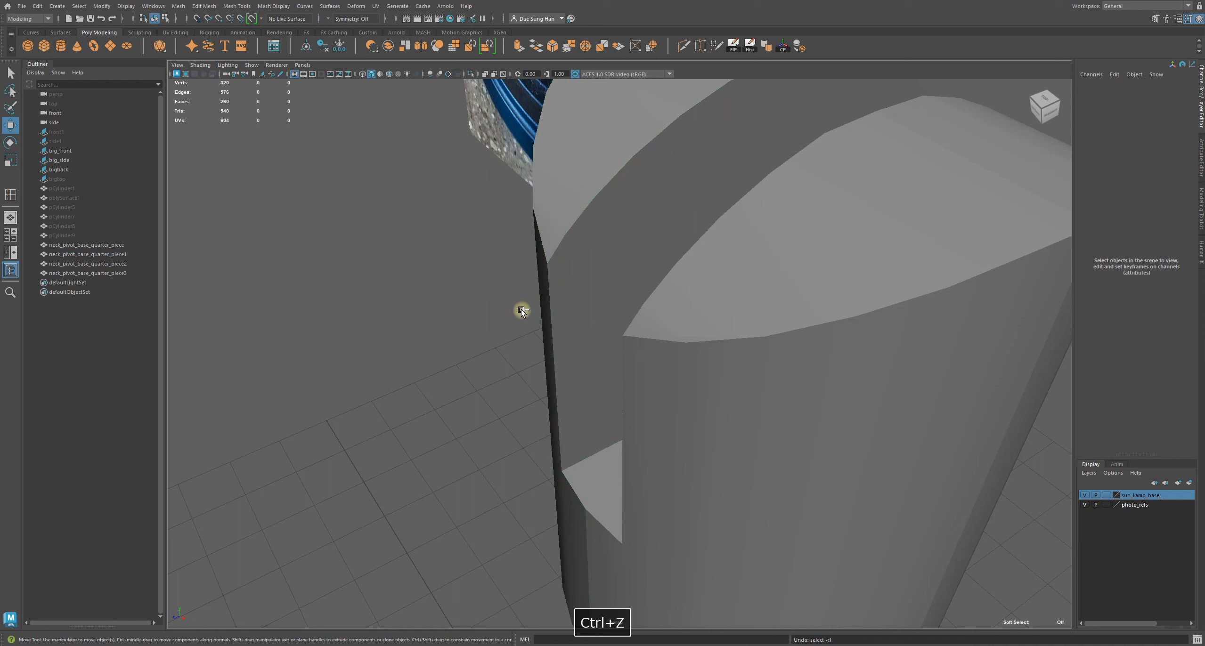
{"action": "right_click_drag", "start_coordinate": [556, 304], "coordinate": [627, 224]}
{"action": "left_click", "coordinate": [454, 275]}
Insert a vertical edge loop on the quarter piece's slot wall, slightly inward from the outer corner edge and running across the top face.
{"action": "left_click", "coordinate": [582, 273]}
{"action": "key", "text": "w"}
{"action": "left_click_drag", "start_coordinate": [529, 282], "coordinate": [543, 331], "text": "alt"}
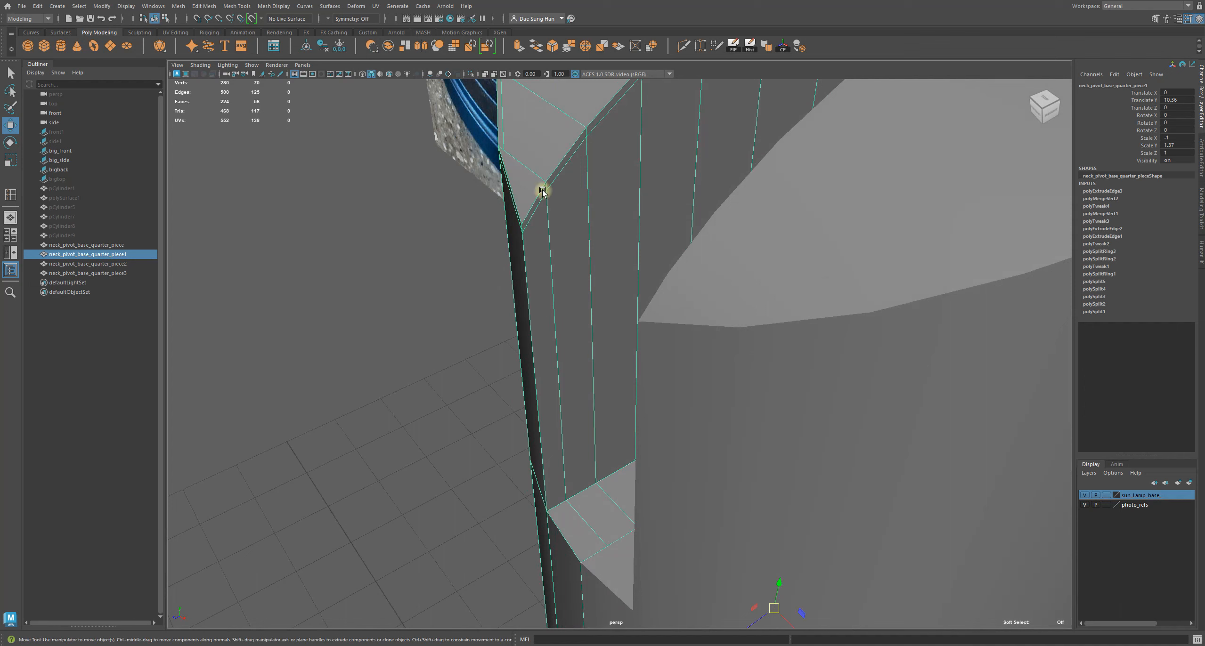
{"action": "right_click", "coordinate": [540, 219], "text": "shift"}
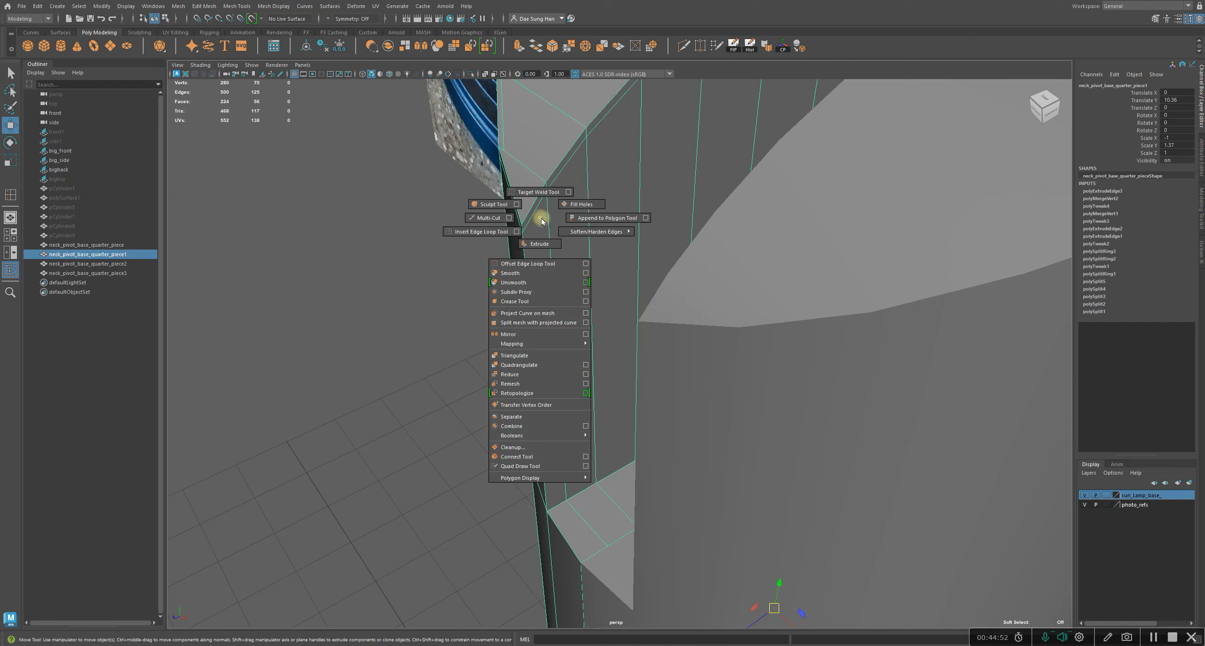
{"action": "left_click", "coordinate": [496, 232]}
{"action": "left_click_drag", "start_coordinate": [573, 252], "coordinate": [505, 323], "text": "alt"}
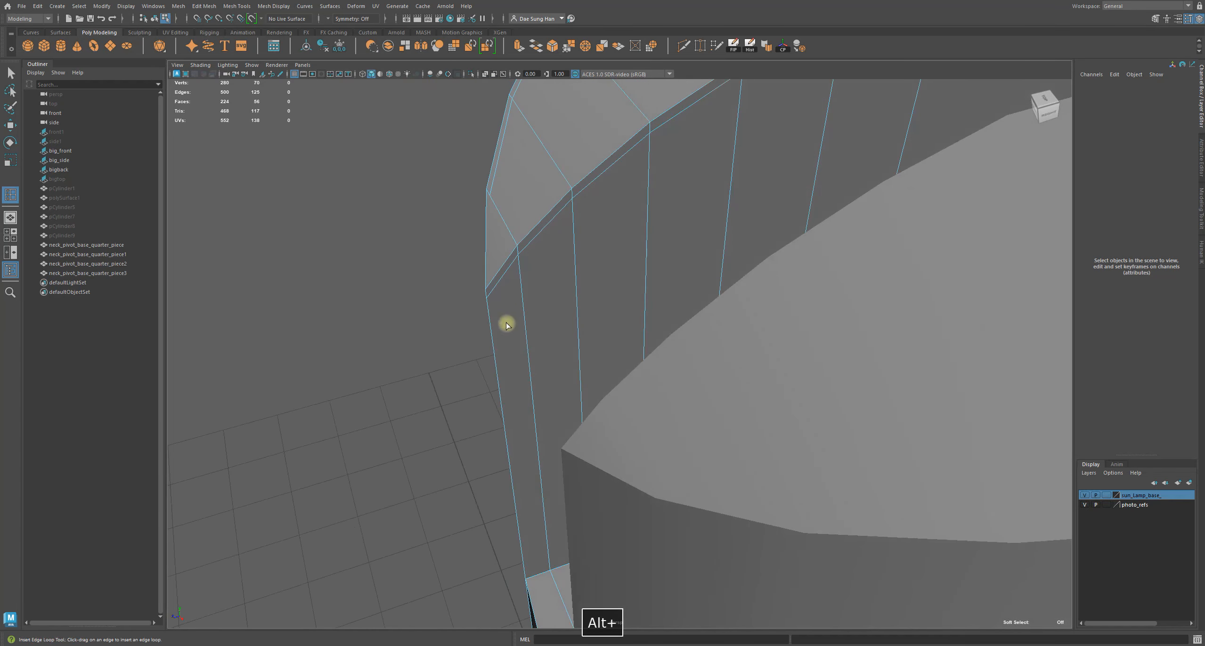
{"action": "left_click", "coordinate": [495, 288]}
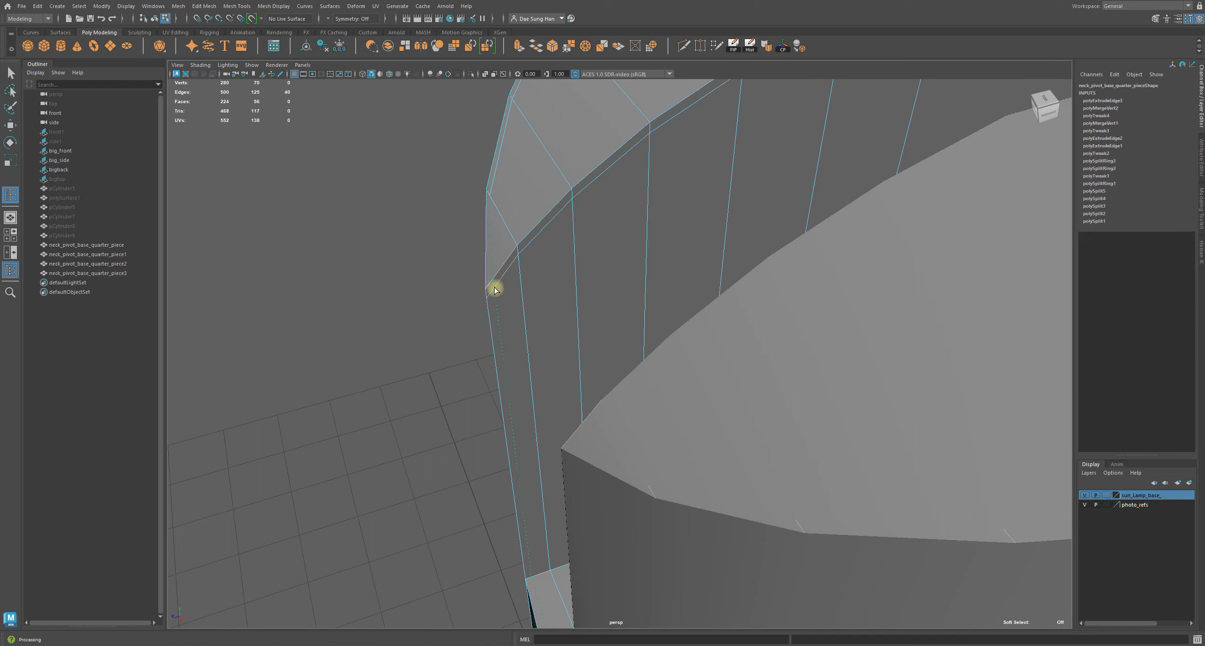
{"action": "left_click_drag", "start_coordinate": [497, 293], "coordinate": [495, 297]}
{"action": "left_click_drag", "start_coordinate": [494, 301], "coordinate": [504, 296]}
{"action": "left_click_drag", "start_coordinate": [507, 295], "coordinate": [651, 321]}
{"action": "key", "text": "w"}
{"action": "left_click", "coordinate": [464, 322]}
Delete the redundant edge loop on the quarter piece's top face between the outer rim and the inset loop parallel to it.
{"action": "left_click_drag", "start_coordinate": [465, 322], "coordinate": [637, 584], "text": "alt"}
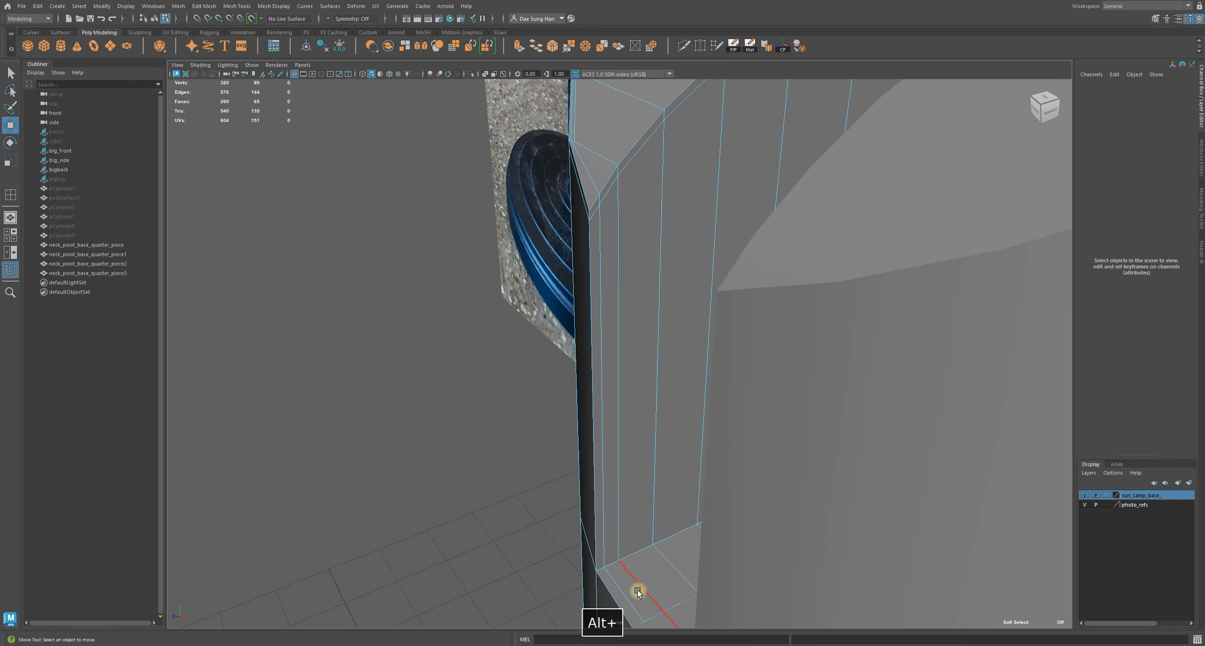
{"action": "left_click_drag", "start_coordinate": [405, 266], "coordinate": [608, 336], "text": "alt"}
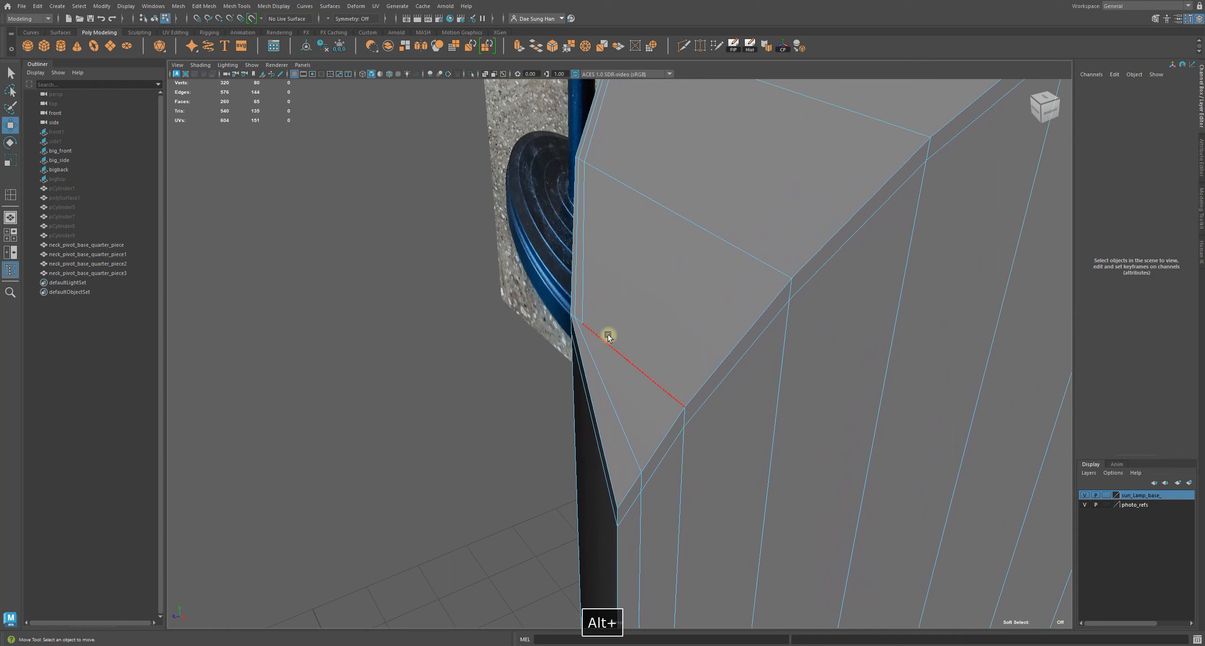
{"action": "double_click", "coordinate": [575, 289]}
{"action": "key", "text": "q"}
{"action": "left_click_drag", "start_coordinate": [574, 227], "coordinate": [631, 327], "text": "alt"}
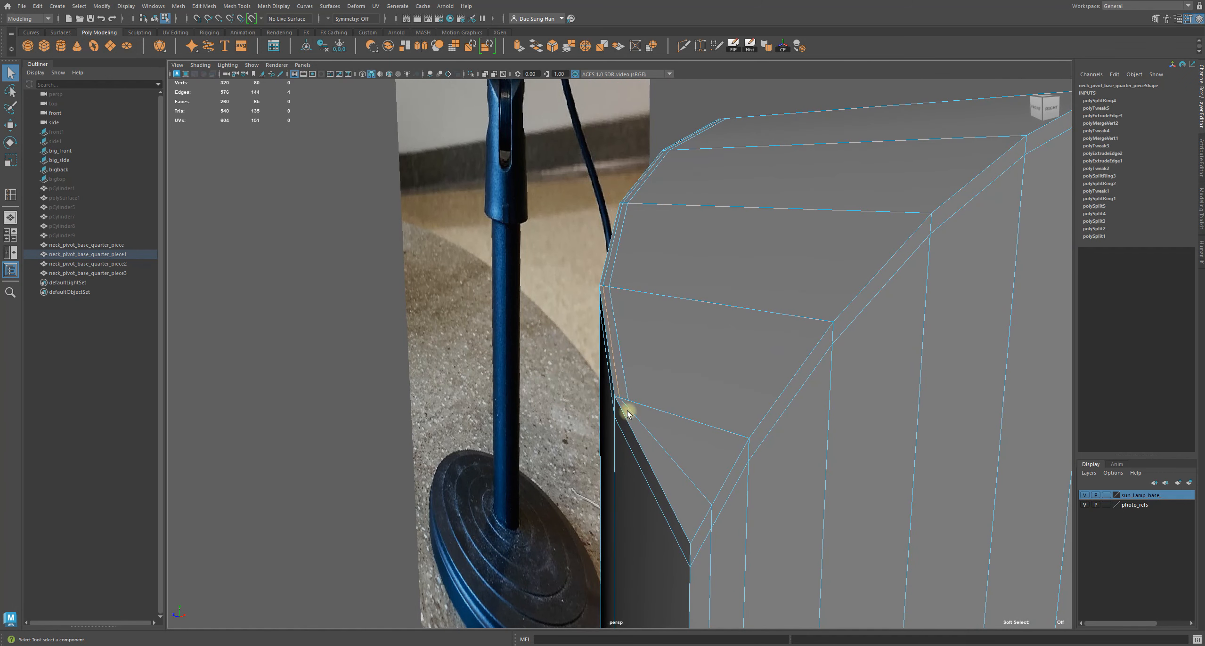
{"action": "left_click_drag", "start_coordinate": [705, 127], "coordinate": [670, 351], "text": "alt"}
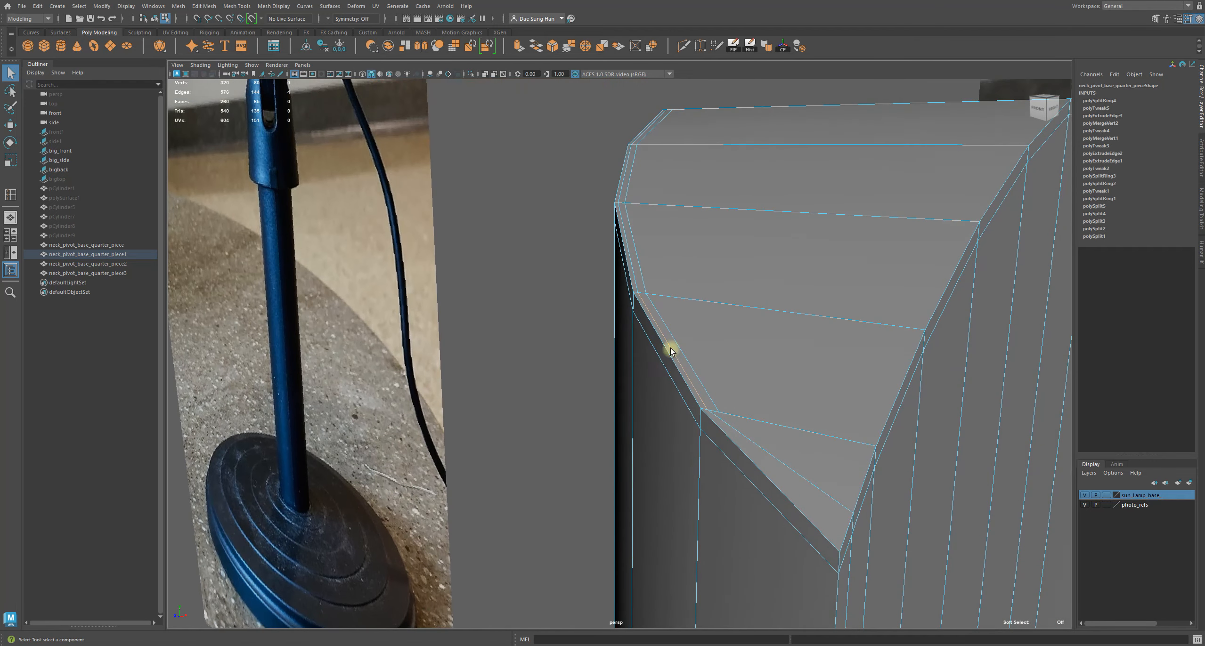
{"action": "left_click", "coordinate": [650, 376]}
{"action": "left_click", "coordinate": [685, 376]}
{"action": "left_click_drag", "start_coordinate": [678, 358], "coordinate": [501, 511], "text": "alt"}
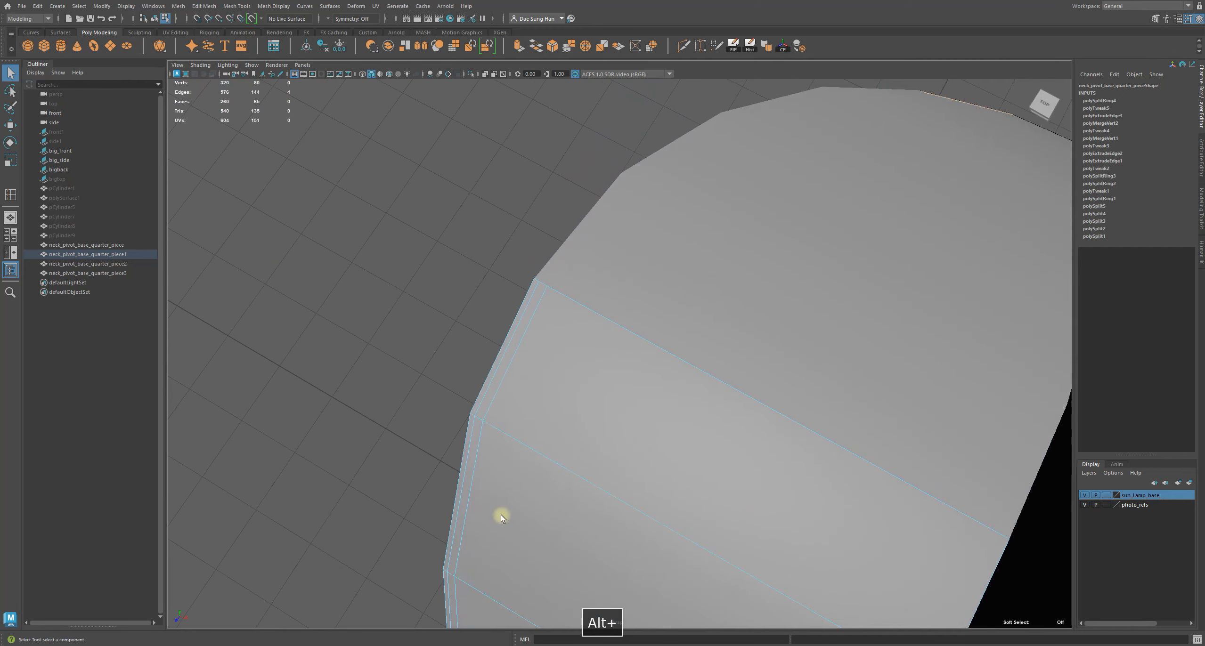
{"action": "double_click", "coordinate": [532, 306], "text": "shift"}
{"action": "left_click_drag", "start_coordinate": [774, 409], "coordinate": [490, 164], "text": "alt"}
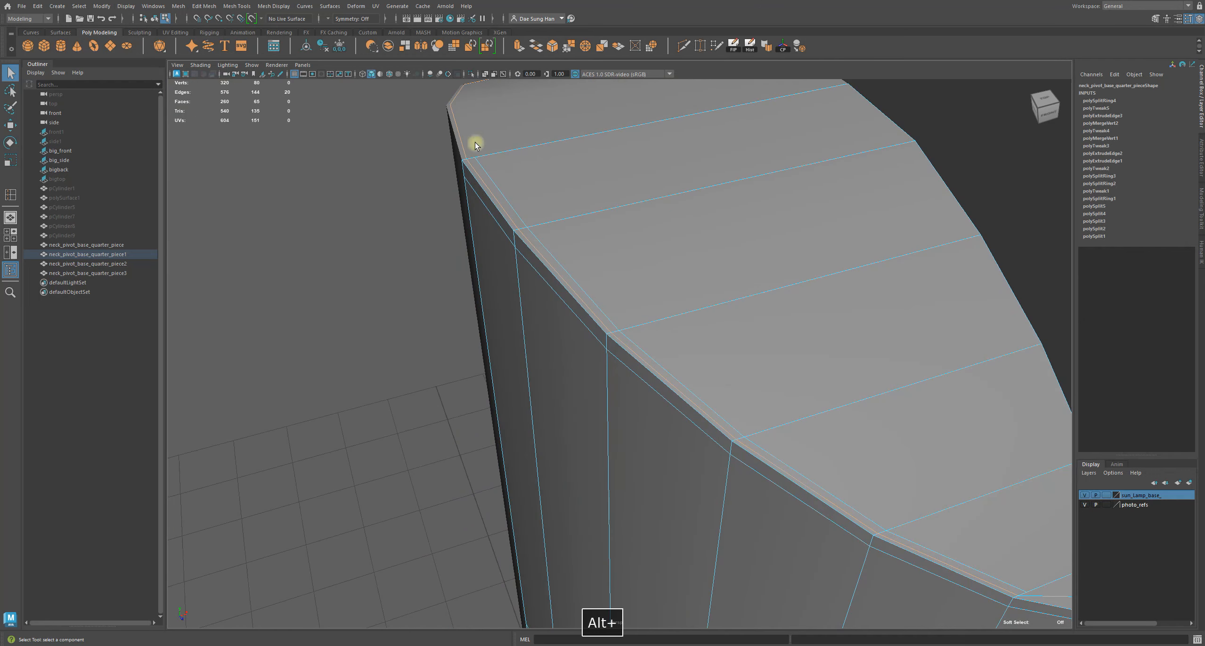
{"action": "left_click_drag", "start_coordinate": [759, 453], "coordinate": [823, 487], "text": "alt"}
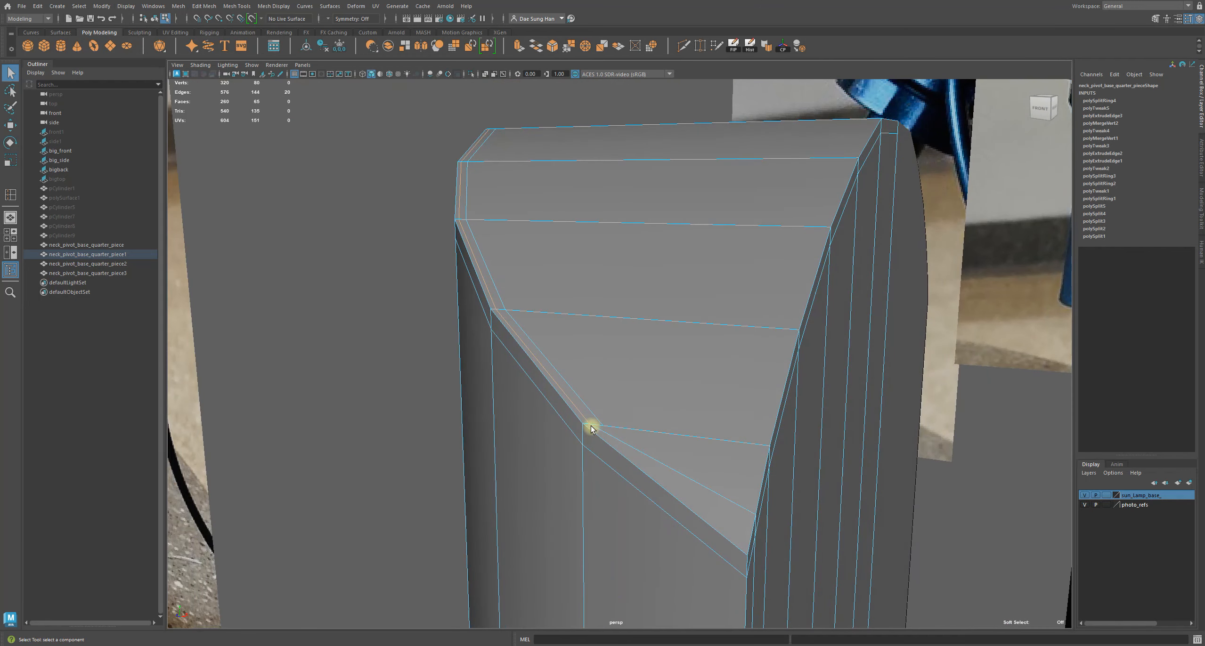
{"action": "right_click_drag", "start_coordinate": [366, 318], "coordinate": [344, 335], "text": "shift"}
Try to join the stray vertex beside the top rim corner to the nearby inset loop vertex with the Target Weld Tool.
{"action": "left_click_drag", "start_coordinate": [336, 338], "coordinate": [505, 306], "text": "alt"}
{"action": "middle_click_drag", "start_coordinate": [505, 306], "coordinate": [570, 358], "text": "alt"}
{"action": "right_click_drag", "start_coordinate": [452, 306], "coordinate": [496, 353], "text": "alt"}
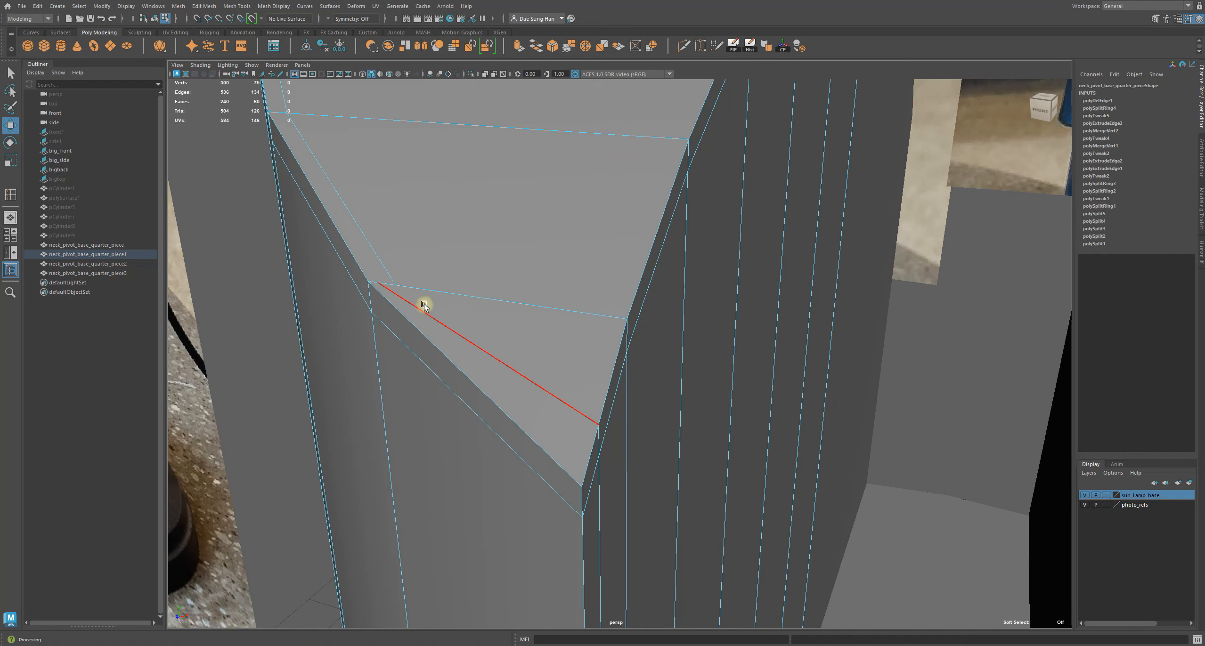
{"action": "right_click_drag", "start_coordinate": [447, 240], "coordinate": [416, 240]}
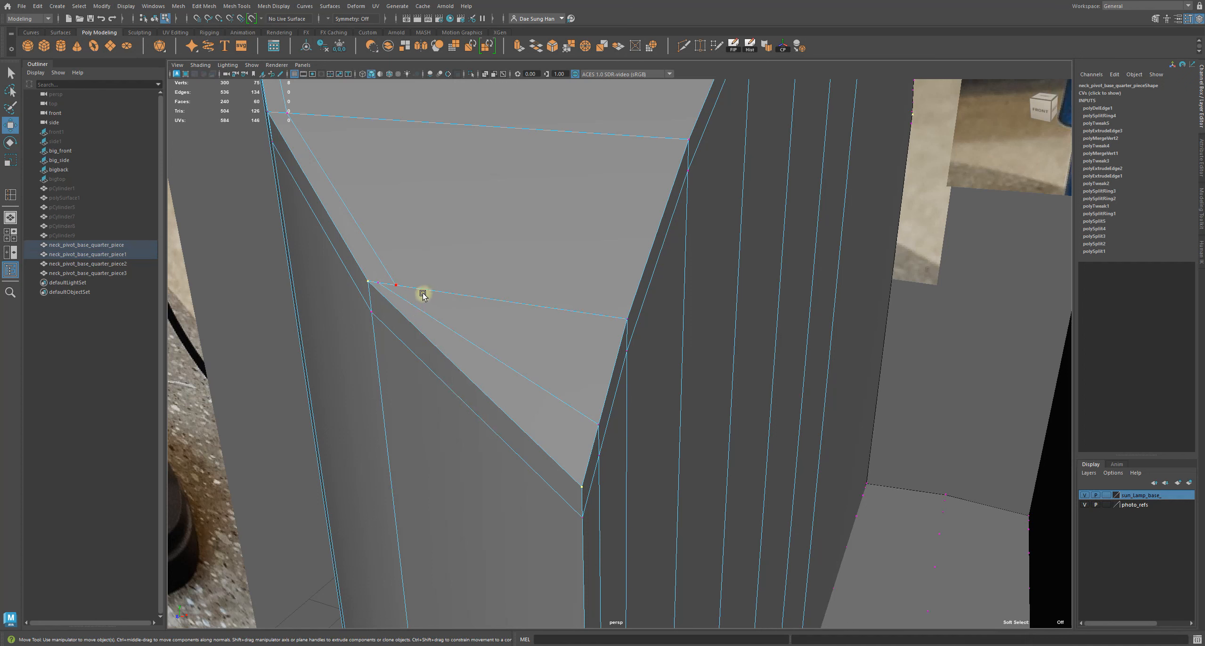
{"action": "right_click_drag", "start_coordinate": [434, 244], "coordinate": [434, 247], "text": "shift"}
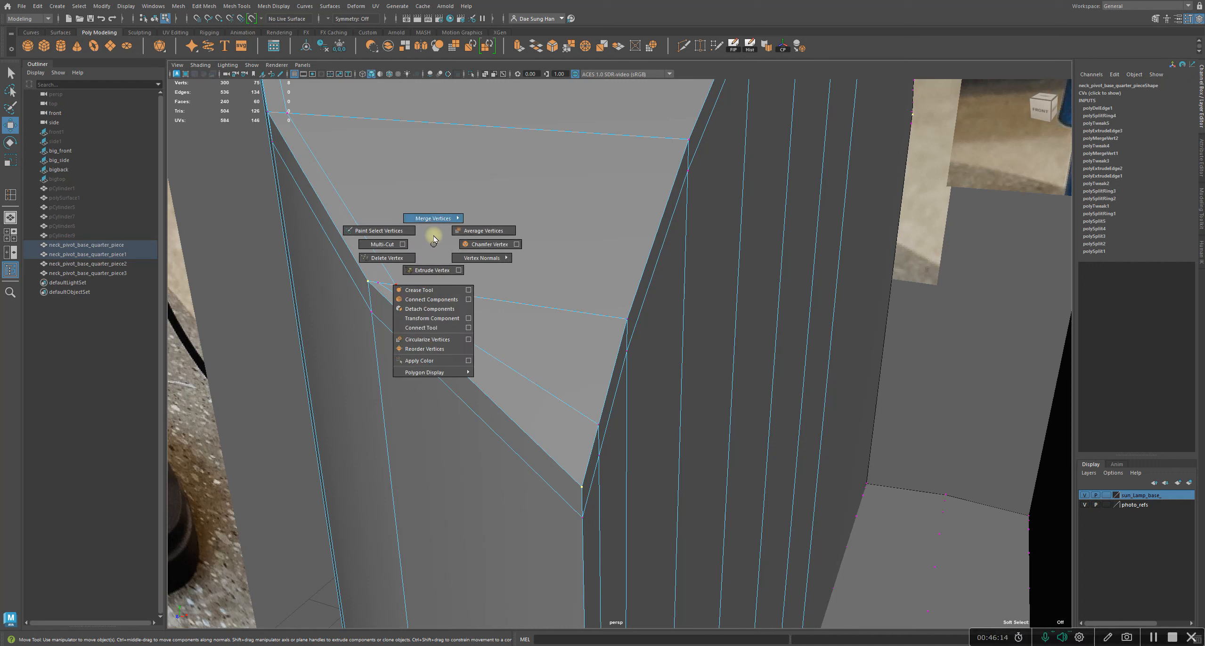
{"action": "mouse_move", "coordinate": [434, 223]}
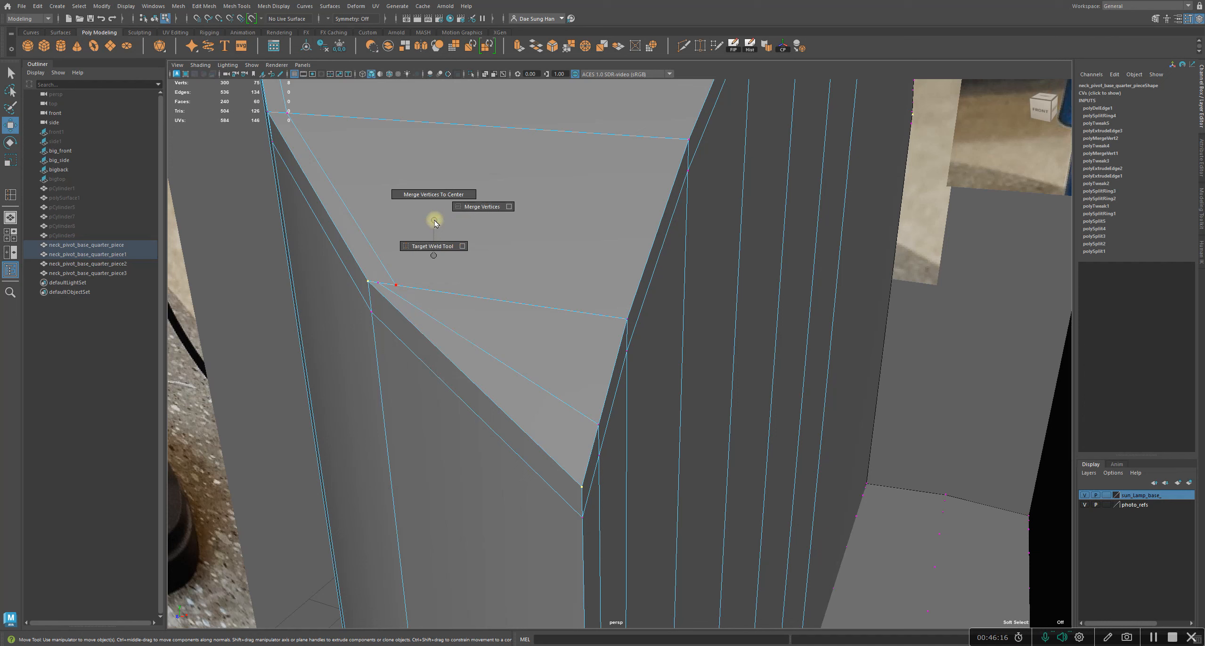
{"action": "left_click", "coordinate": [432, 245]}
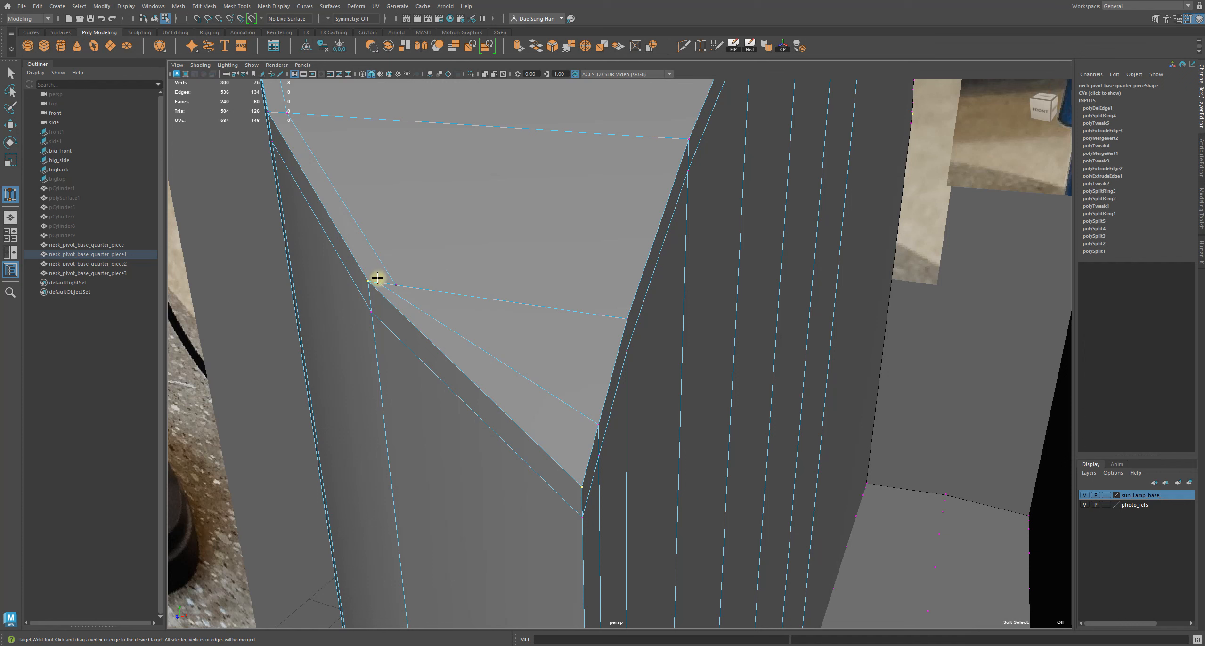
{"action": "right_click_drag", "start_coordinate": [316, 248], "coordinate": [337, 304], "text": "alt"}
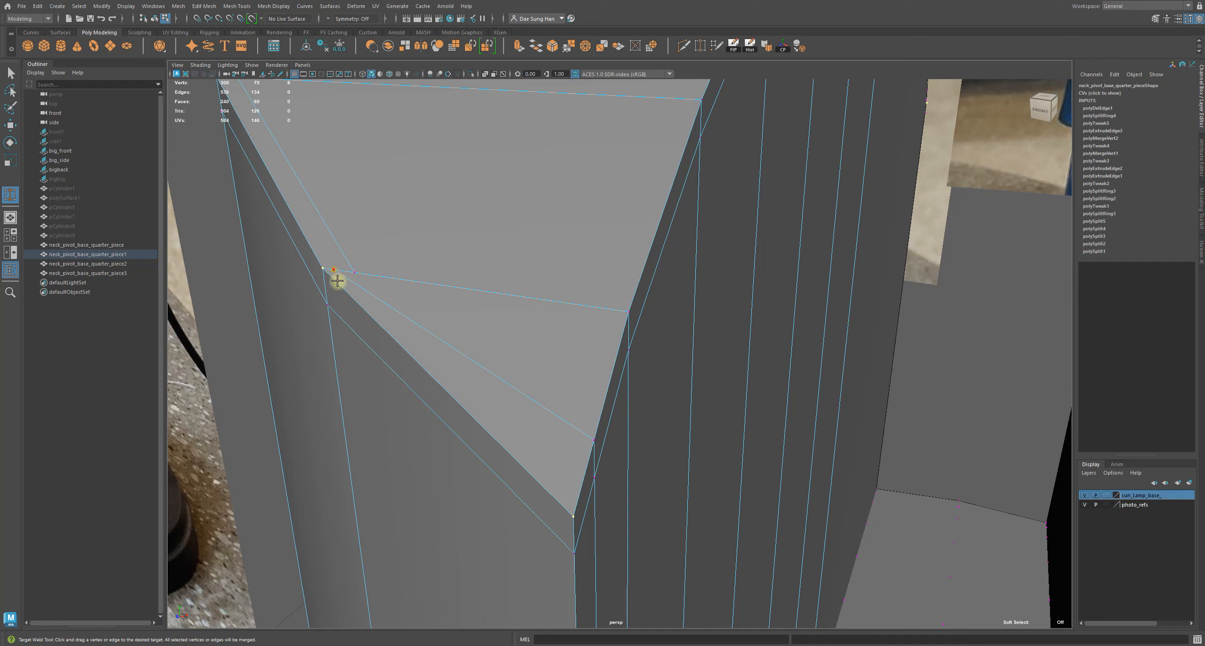
{"action": "left_click_drag", "start_coordinate": [338, 281], "coordinate": [339, 271]}
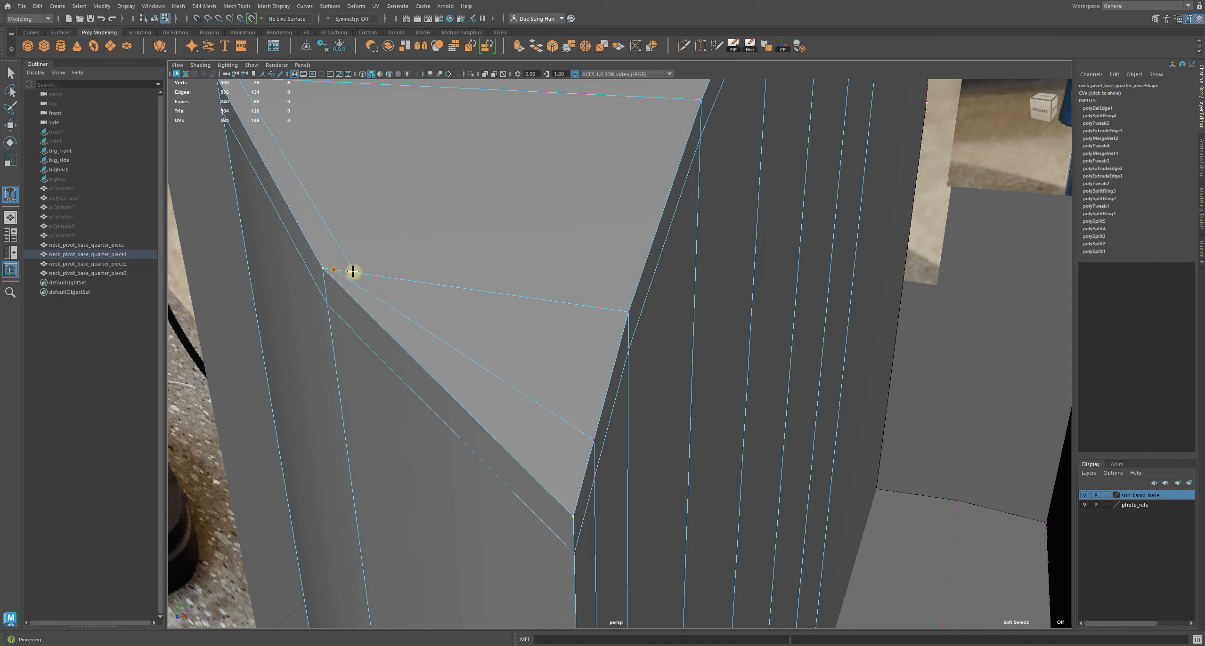
{"action": "left_click_drag", "start_coordinate": [360, 272], "coordinate": [359, 273]}
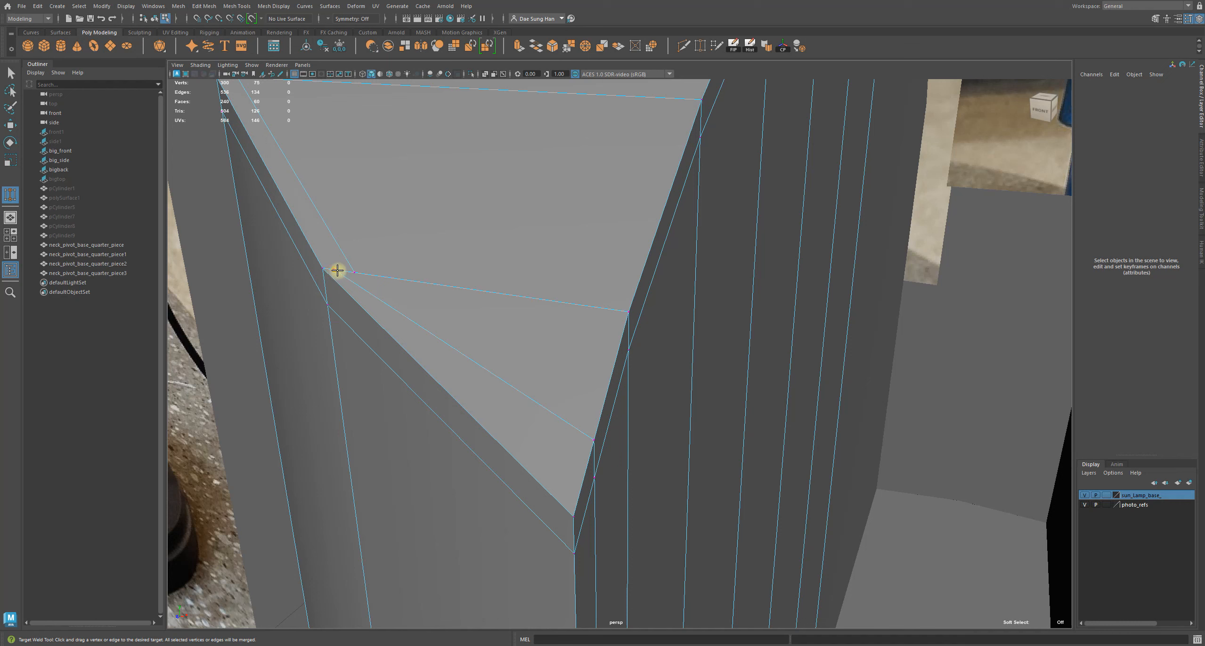
{"action": "left_click_drag", "start_coordinate": [376, 330], "coordinate": [360, 355], "text": "alt"}
{"action": "middle_click_drag", "start_coordinate": [361, 355], "coordinate": [447, 349], "text": "alt"}
{"action": "mouse_move", "coordinate": [447, 348]}
{"action": "right_mouse_down", "text": "alt"}
{"action": "mouse_move", "coordinate": [449, 231]}
{"action": "mouse_move", "coordinate": [431, 333]}
{"action": "right_mouse_up", "text": "alt"}
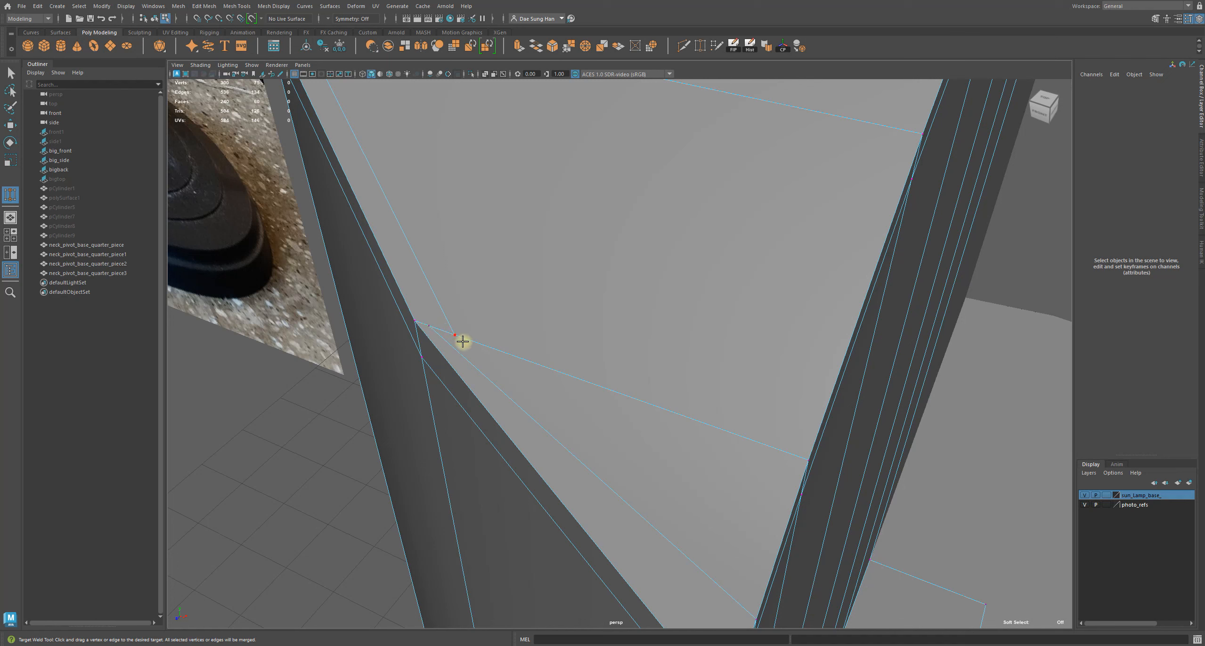
{"action": "mouse_move", "coordinate": [429, 326]}
{"action": "left_mouse_down"}
{"action": "mouse_move", "coordinate": [482, 340]}
{"action": "mouse_move", "coordinate": [330, 323]}
{"action": "left_mouse_up"}
{"action": "key", "text": "w"}
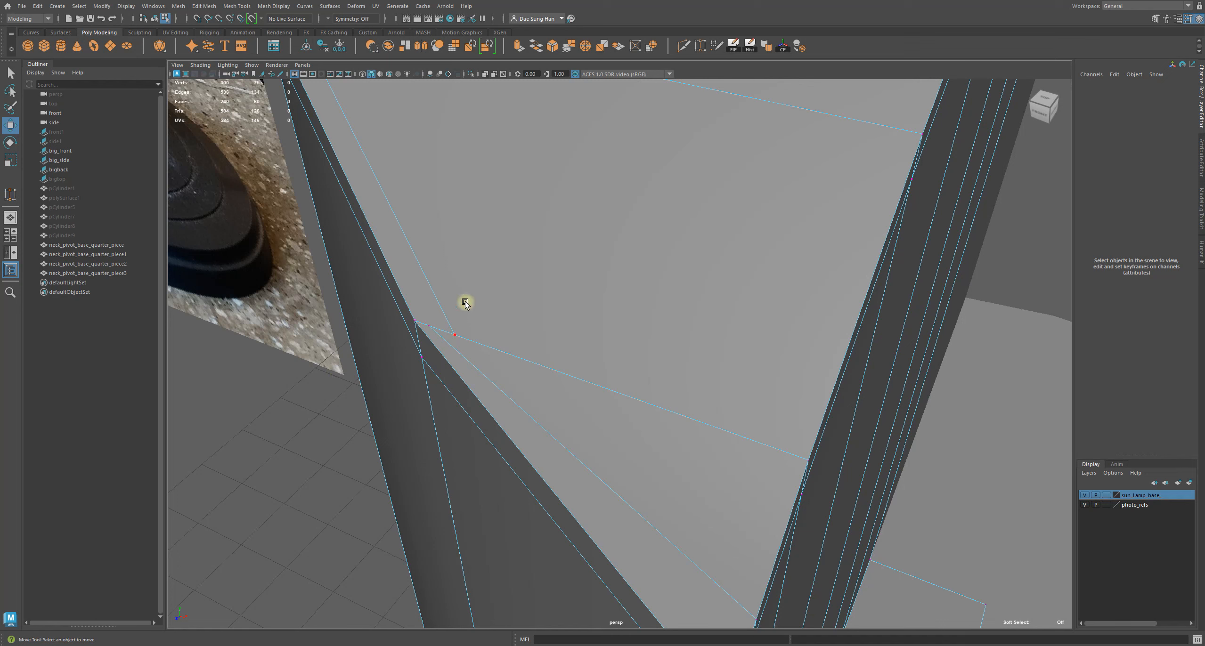
Select the stray vertex beside the top rim corner and snap it onto the inset loop's end vertex.
{"action": "right_click_drag", "start_coordinate": [458, 297], "coordinate": [586, 237]}
{"action": "left_click", "coordinate": [278, 466]}
{"action": "left_click", "coordinate": [490, 329]}
{"action": "right_click_drag", "start_coordinate": [490, 330], "coordinate": [384, 318]}
{"action": "right_click_drag", "start_coordinate": [503, 304], "coordinate": [659, 223]}
{"action": "right_click_drag", "start_coordinate": [529, 259], "coordinate": [574, 273]}
{"action": "left_click", "coordinate": [428, 323]}
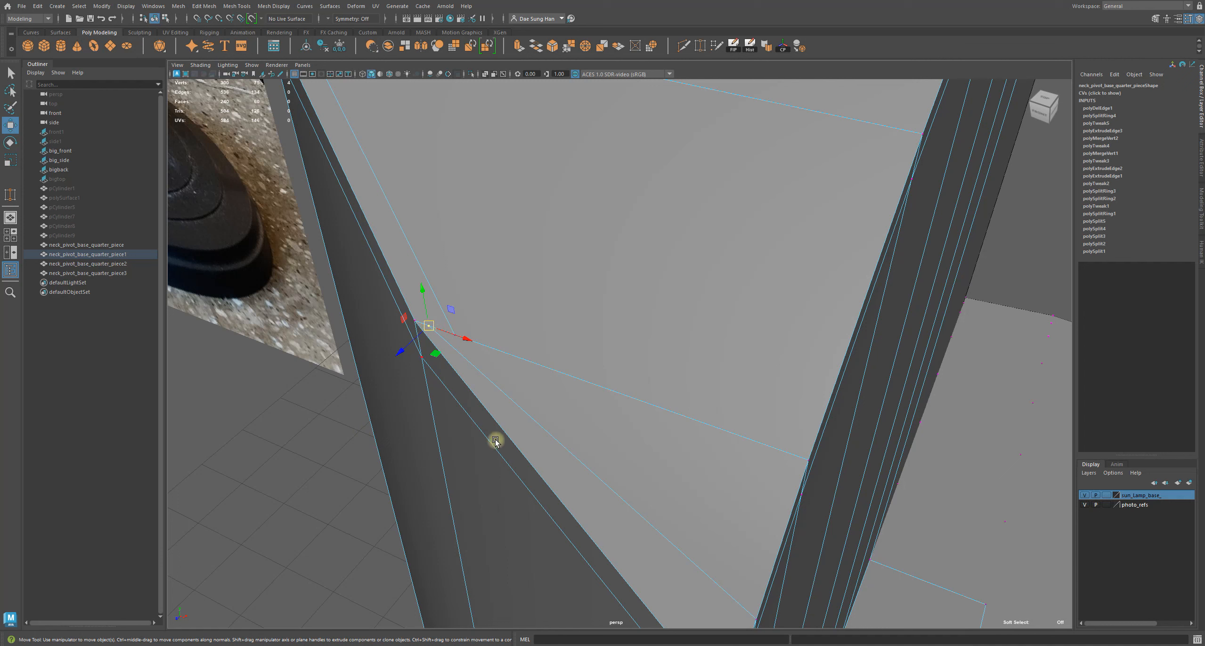
{"action": "key", "text": "v"}
{"action": "key", "text": "v"}
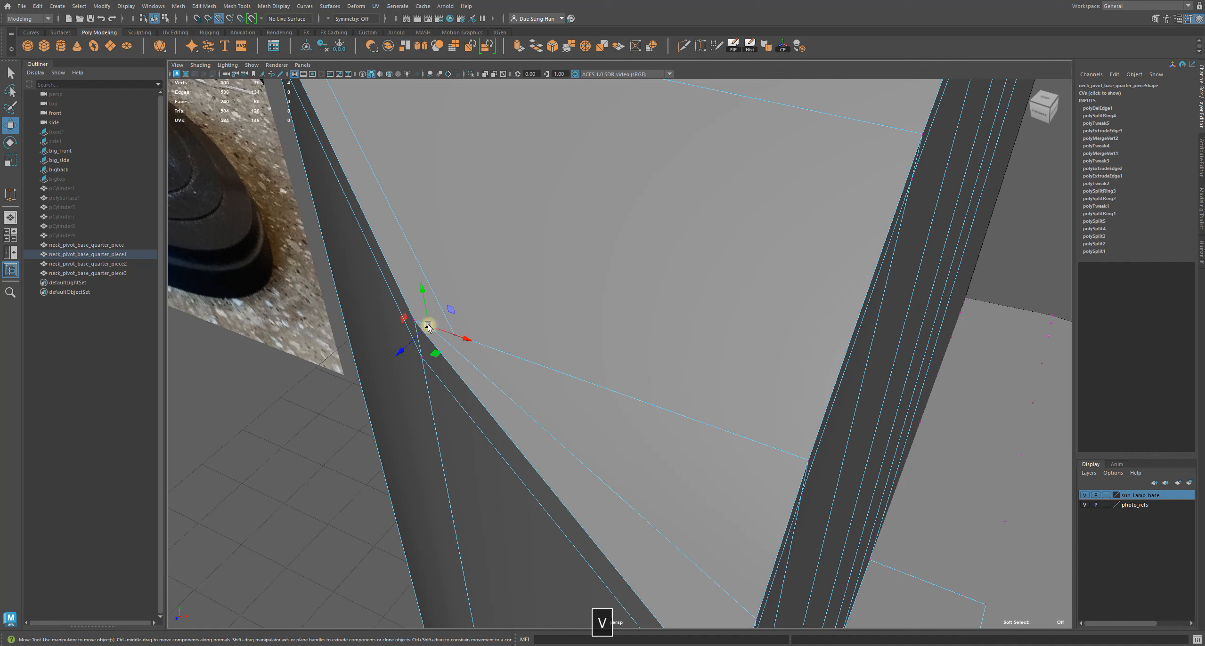
{"action": "left_click_drag", "start_coordinate": [429, 328], "coordinate": [453, 335]}
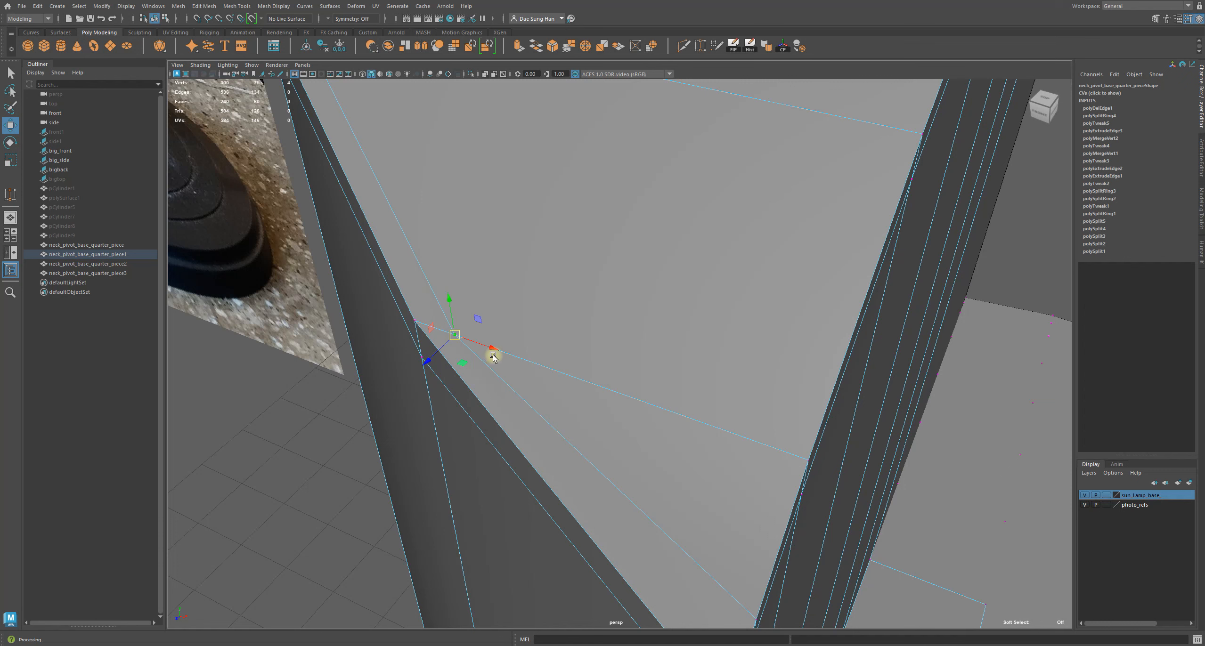
Merge the overlapping vertices at the inset loop's end in wireframe display, then return to shaded display.
{"action": "key", "text": "4"}
{"action": "left_click_drag", "start_coordinate": [517, 349], "coordinate": [525, 243], "text": "alt"}
{"action": "key", "text": "q"}
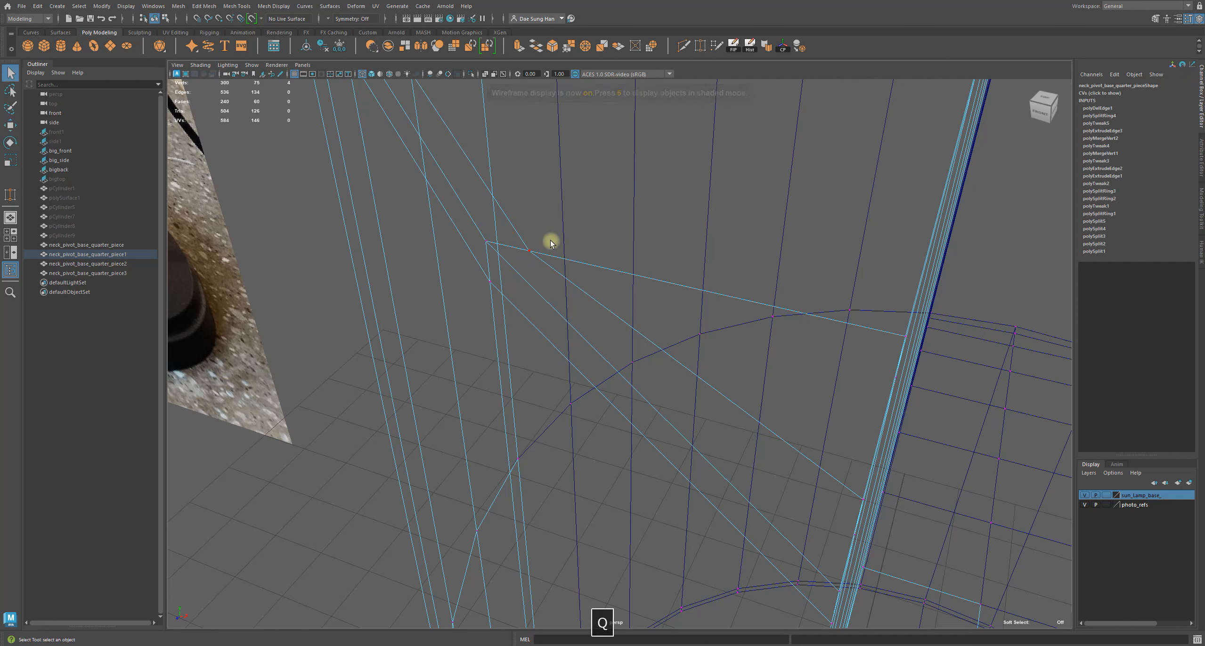
{"action": "left_click_drag", "start_coordinate": [532, 251], "coordinate": [526, 254]}
{"action": "right_click", "coordinate": [480, 340], "text": "shift"}
{"action": "right_click_drag", "start_coordinate": [480, 340], "coordinate": [484, 283]}
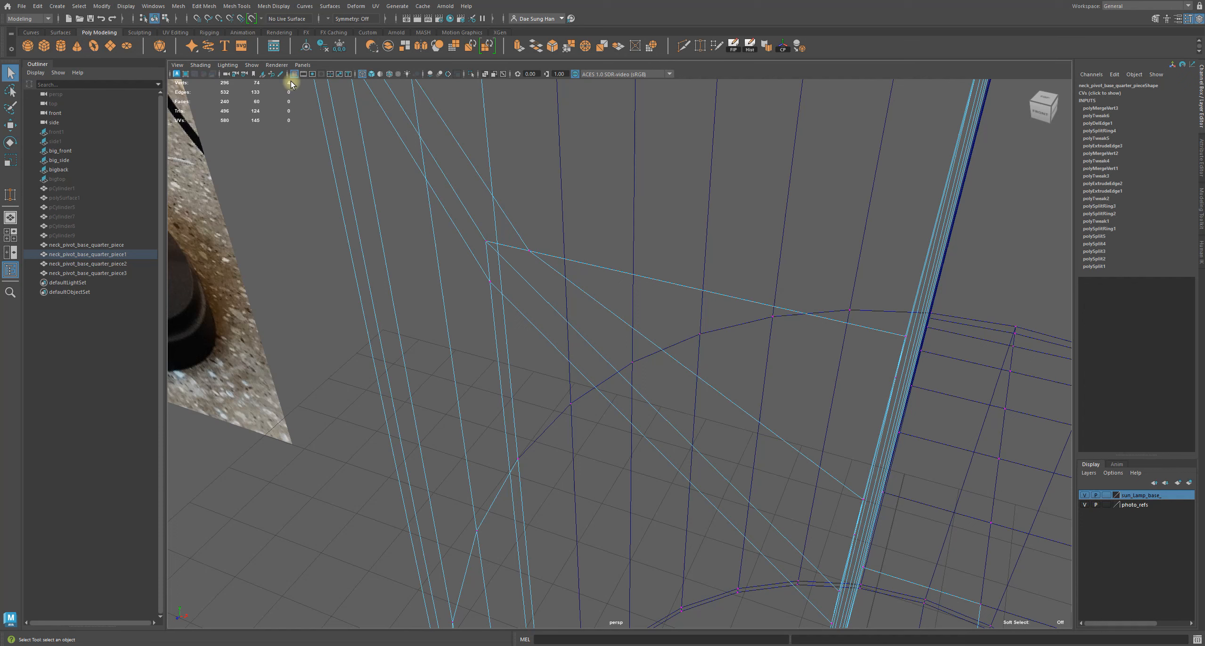
{"action": "key", "text": "5"}
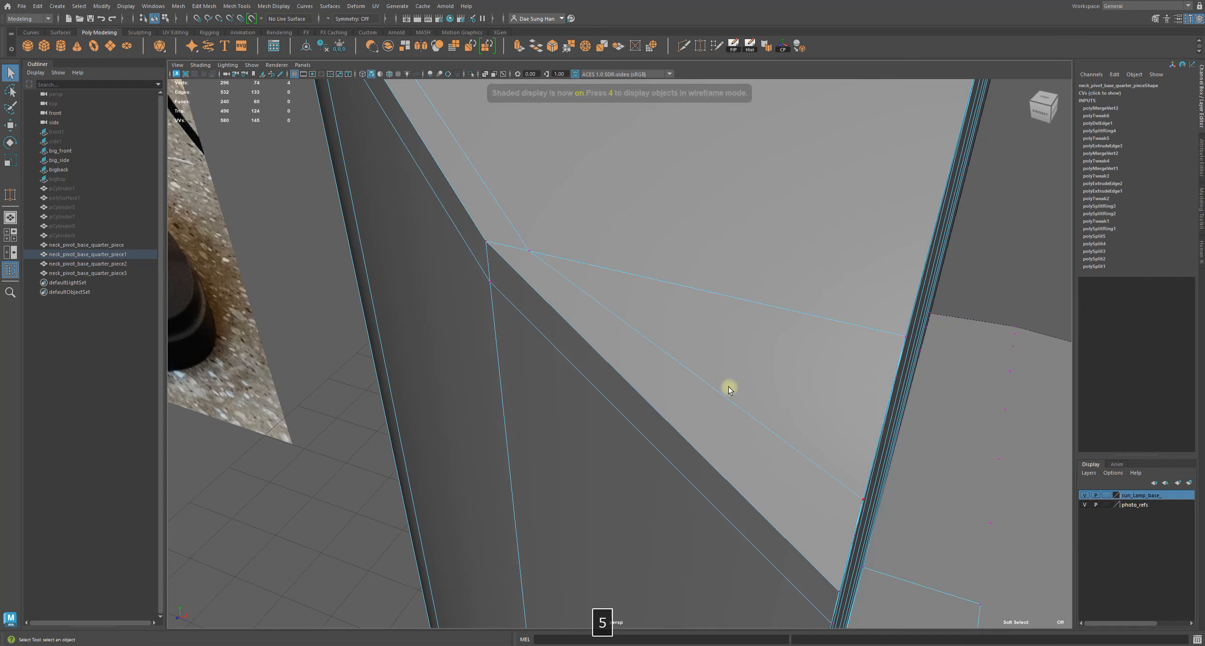
Return the quarter piece to object mode and examine the whole neck pivot base in smooth preview.
{"action": "right_click_drag", "start_coordinate": [904, 398], "coordinate": [453, 368], "text": "alt"}
{"action": "left_click", "coordinate": [453, 368]}
{"action": "left_click_drag", "start_coordinate": [453, 368], "coordinate": [745, 442], "text": "alt"}
{"action": "key", "text": "w"}
{"action": "key", "text": "3"}
{"action": "right_click_drag", "start_coordinate": [699, 420], "coordinate": [763, 390]}
{"action": "left_click", "coordinate": [996, 431]}
{"action": "left_click_drag", "start_coordinate": [930, 508], "coordinate": [567, 361], "text": "alt"}
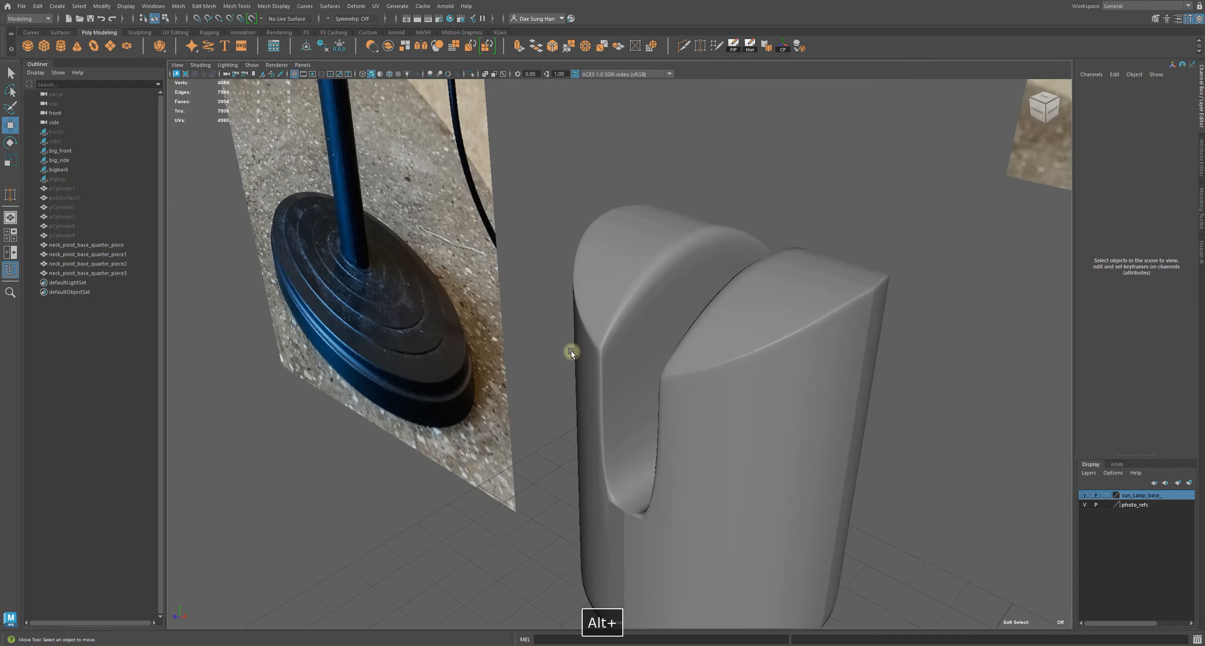
Compare the quarter piece with and without smooth preview, then examine the smoothed corners at the slot's bottom.
{"action": "right_click_drag", "start_coordinate": [568, 361], "coordinate": [668, 292], "text": "alt"}
{"action": "left_click", "coordinate": [674, 284]}
{"action": "key", "text": "1"}
{"action": "left_click_drag", "start_coordinate": [672, 287], "coordinate": [659, 248], "text": "alt"}
{"action": "key", "text": "3"}
{"action": "right_click_drag", "start_coordinate": [659, 248], "coordinate": [1031, 581], "text": "alt"}
{"action": "left_click", "coordinate": [1030, 580]}
{"action": "left_click_drag", "start_coordinate": [802, 453], "coordinate": [703, 436], "text": "alt"}
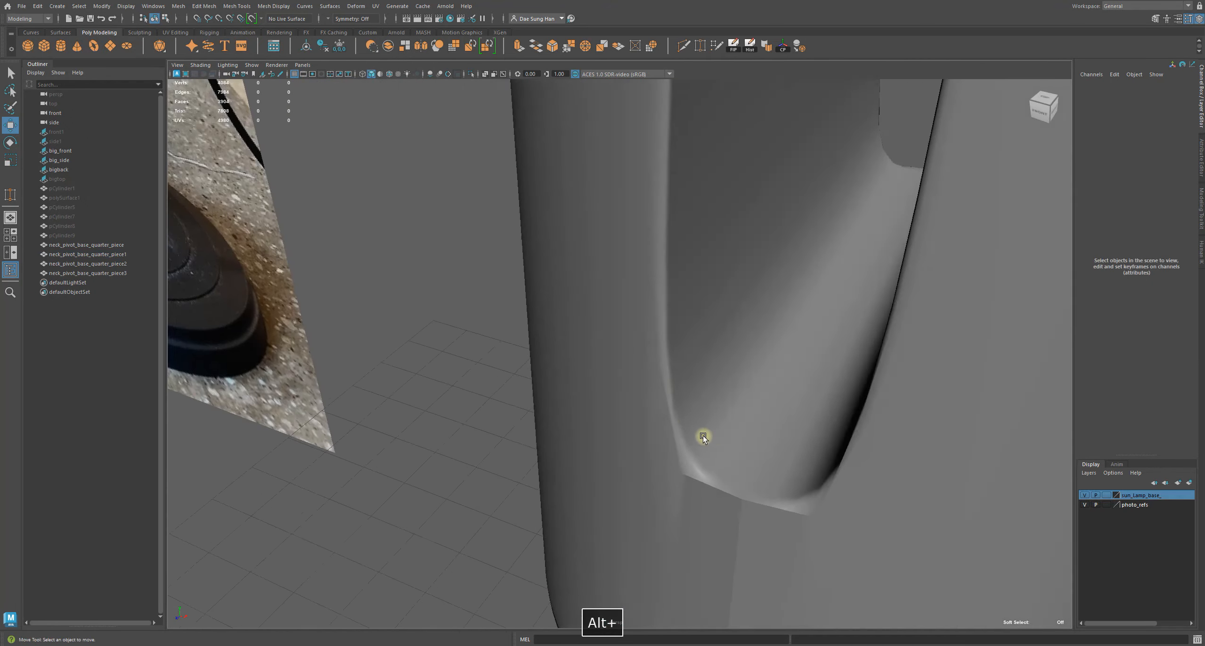
Examine the top face's slot-side edge from the front, switching the quarter piece between smoothed and unsmoothed display.
{"action": "middle_click_drag", "start_coordinate": [703, 435], "coordinate": [626, 396], "text": "alt"}
{"action": "right_click_drag", "start_coordinate": [626, 396], "coordinate": [582, 434], "text": "alt"}
{"action": "left_click", "coordinate": [582, 435]}
{"action": "key", "text": "1"}
{"action": "left_click_drag", "start_coordinate": [624, 438], "coordinate": [597, 209], "text": "alt"}
{"action": "key", "text": "3"}
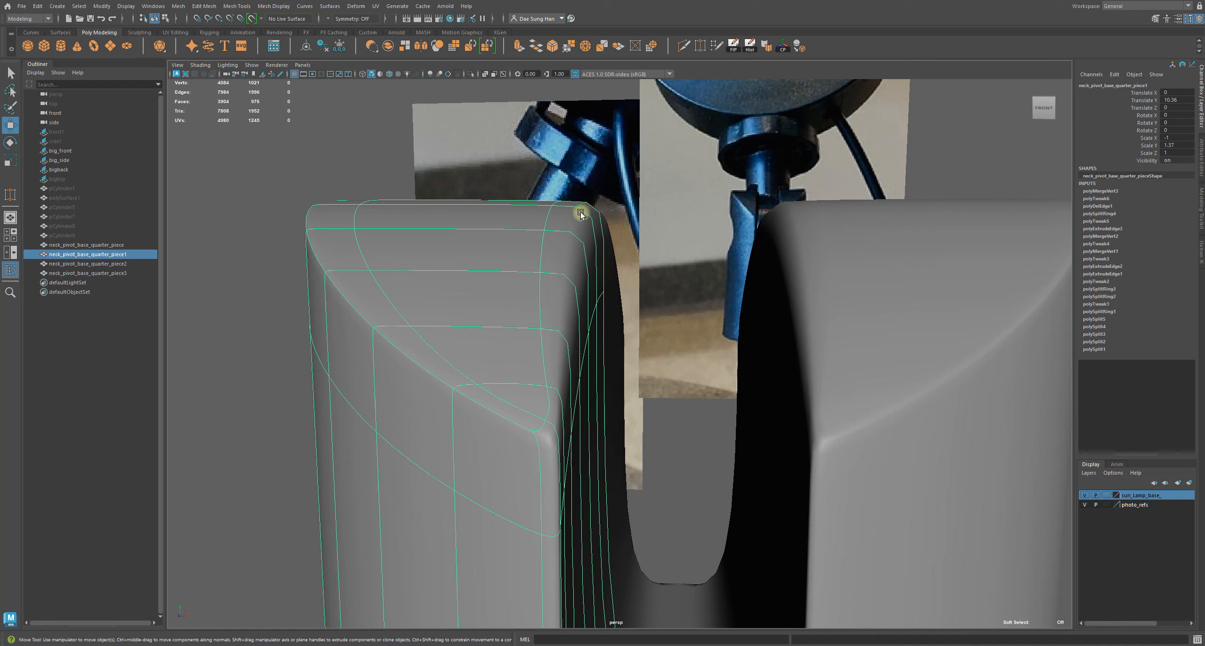
{"action": "key", "text": "1"}
{"action": "key", "text": "3"}
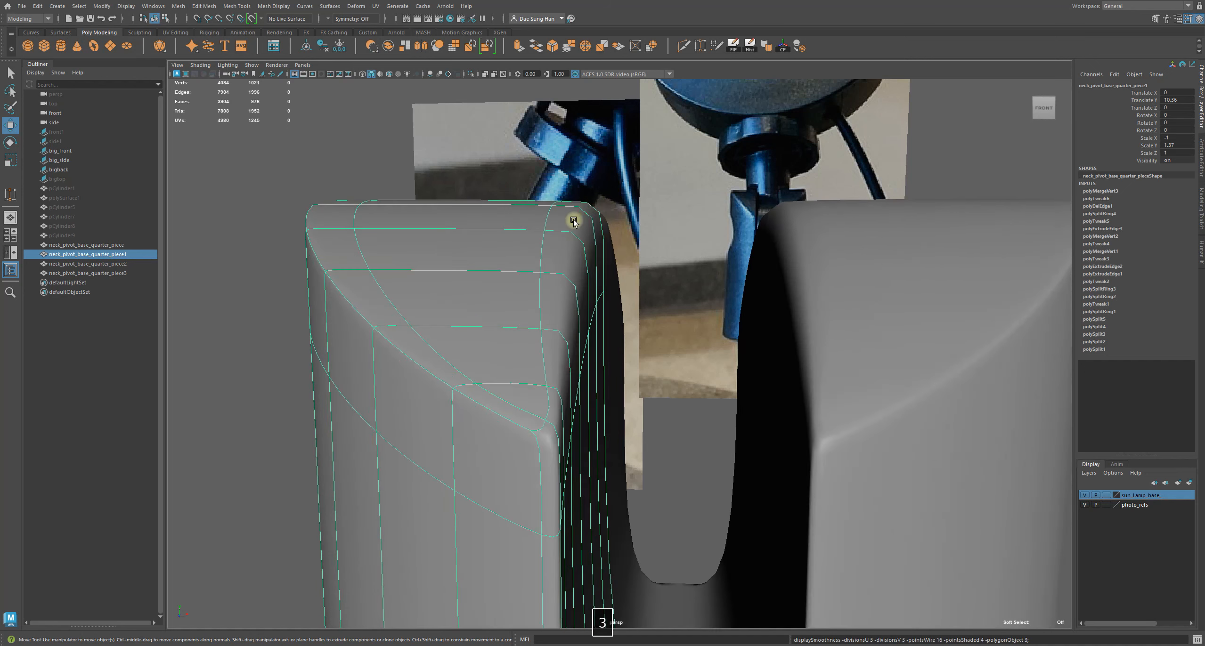
Insert an edge loop across the unsmoothed quarter piece's top face, running close beside its slot-side edge.
{"action": "key", "text": "1"}
{"action": "left_click_drag", "start_coordinate": [591, 210], "coordinate": [542, 260], "text": "alt"}
{"action": "right_click", "coordinate": [549, 217], "text": "shift"}
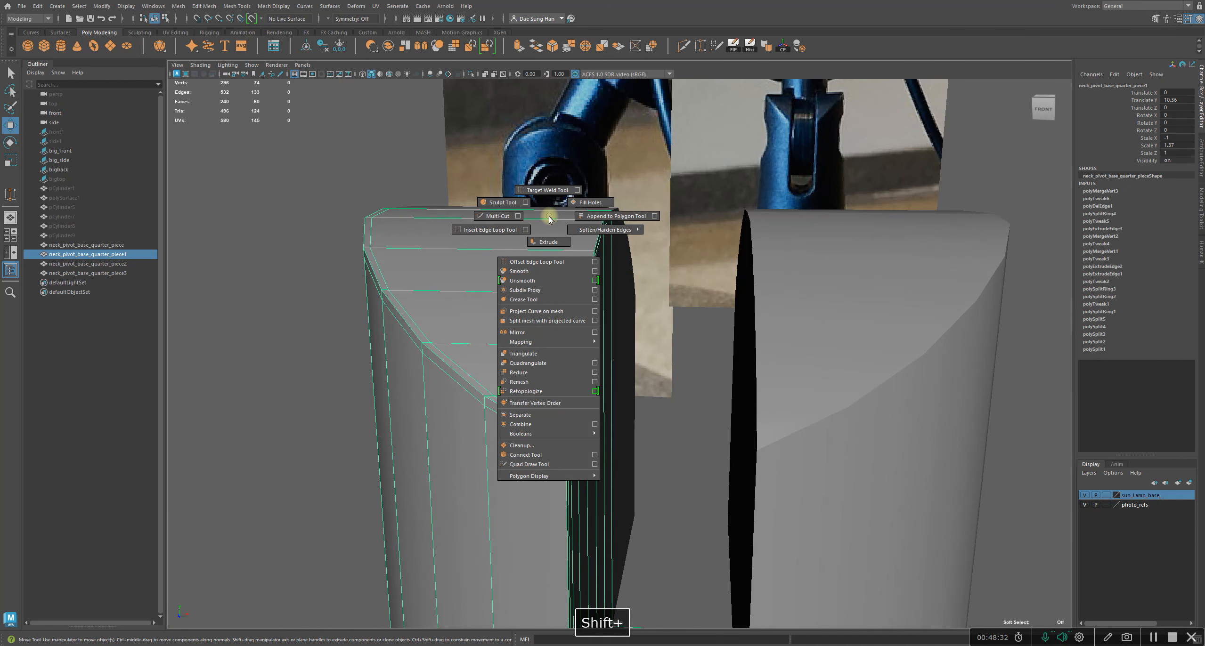
{"action": "left_click", "coordinate": [490, 229]}
{"action": "left_click_drag", "start_coordinate": [541, 261], "coordinate": [573, 277], "text": "alt"}
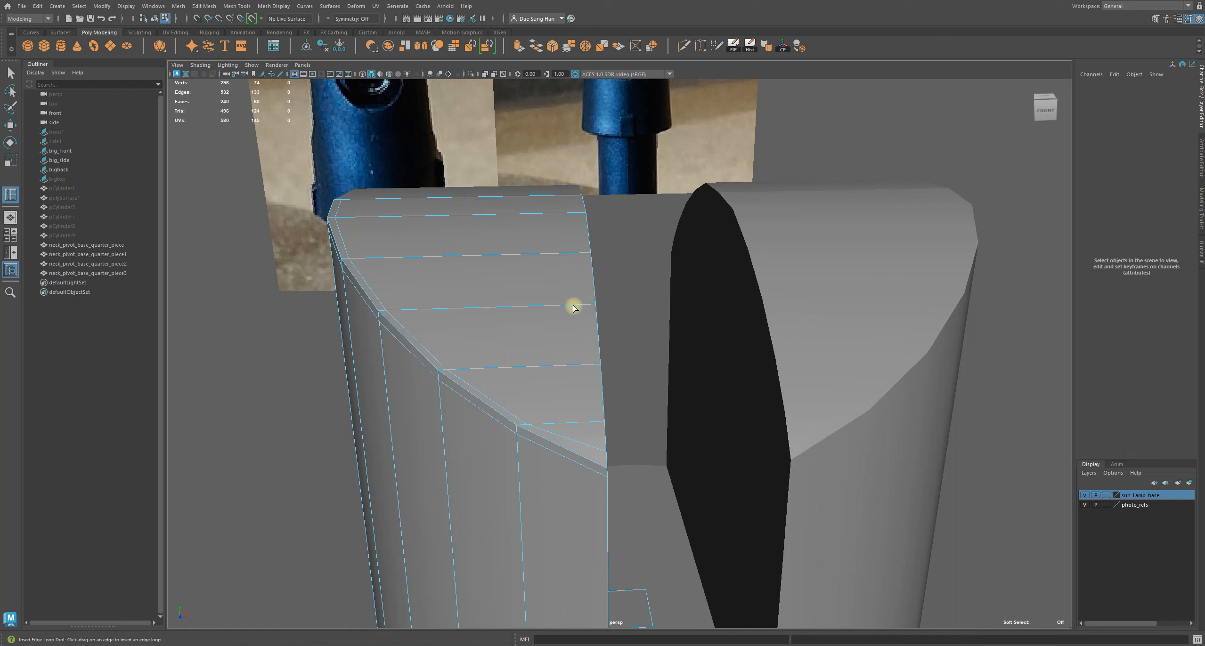
{"action": "left_click_drag", "start_coordinate": [559, 308], "coordinate": [561, 308]}
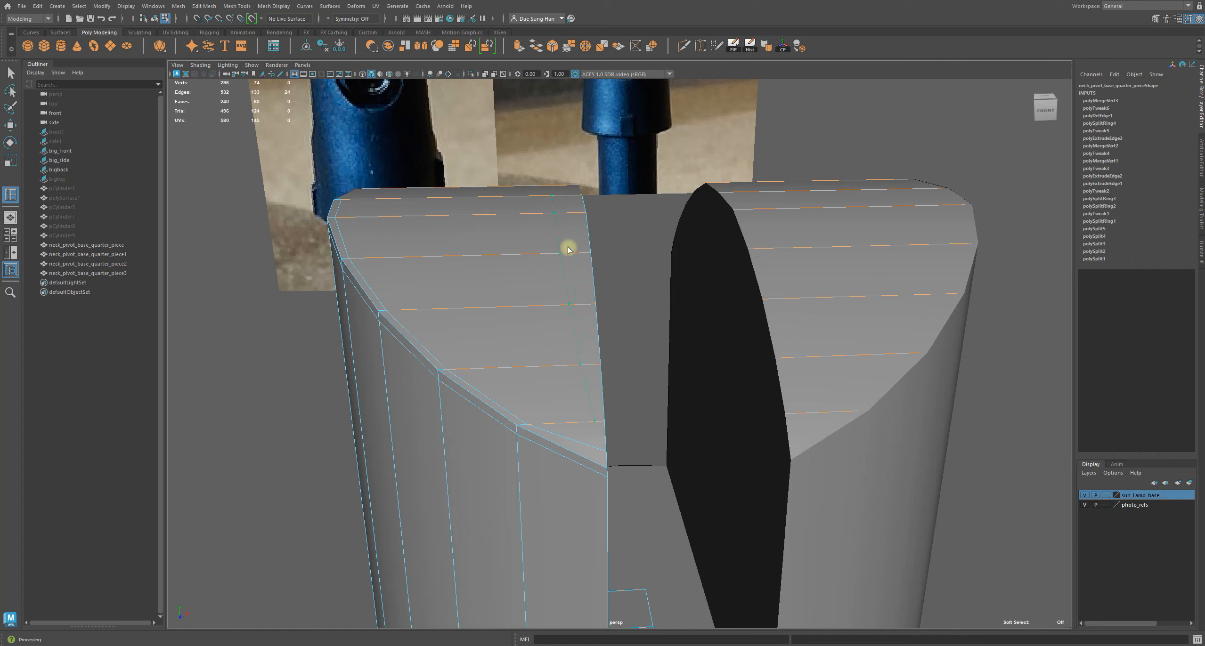
{"action": "left_click", "coordinate": [592, 420]}
{"action": "left_click_drag", "start_coordinate": [647, 426], "coordinate": [629, 407], "text": "alt"}
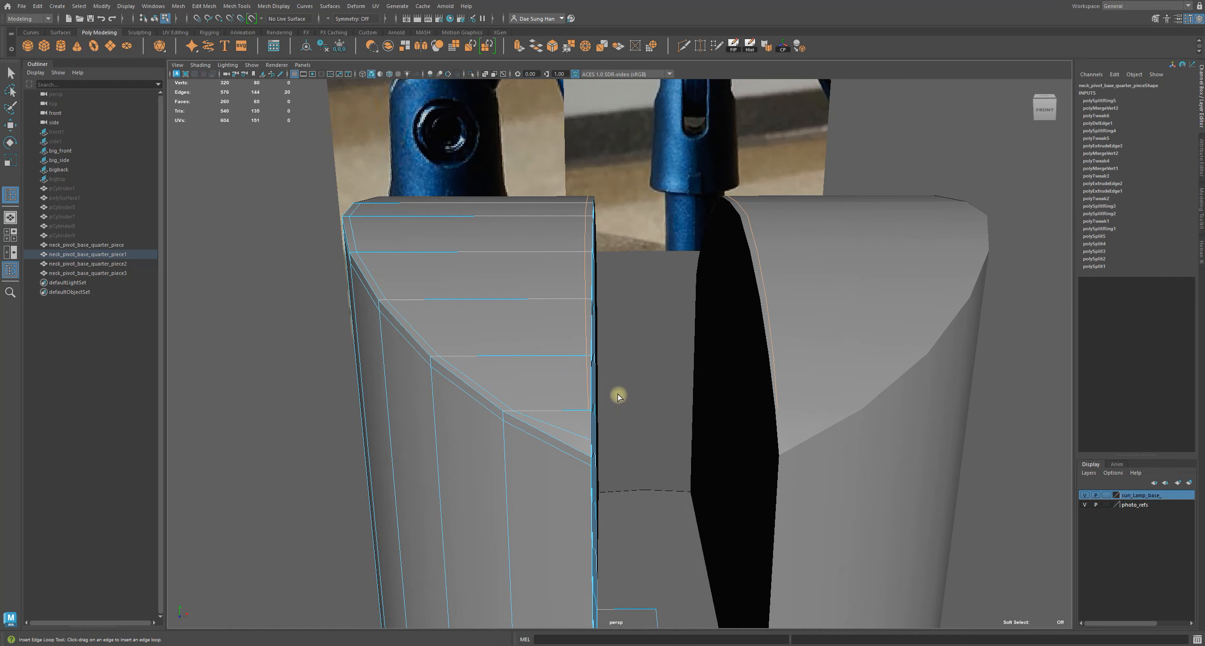
Select a middle vertex of the new top-face loop and move it along X to adjust its distance from the slot edge.
{"action": "key", "text": "w"}
{"action": "left_click_drag", "start_coordinate": [623, 337], "coordinate": [595, 349], "text": "alt"}
{"action": "right_click_drag", "start_coordinate": [597, 327], "coordinate": [384, 307]}
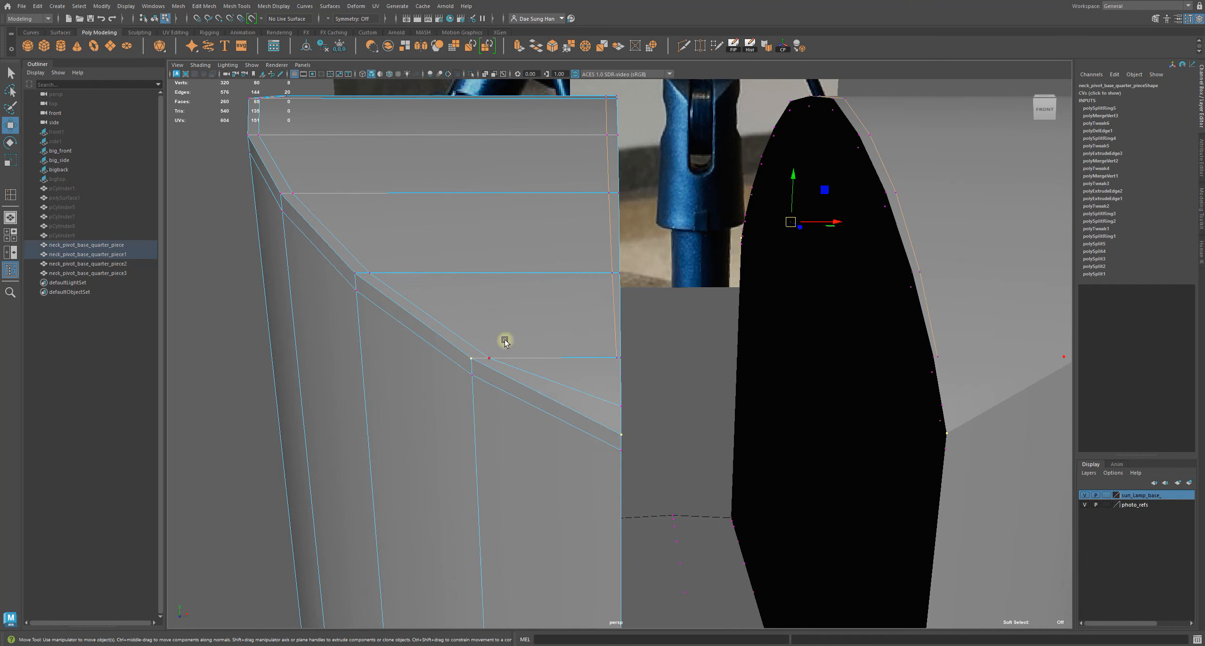
{"action": "left_click", "coordinate": [616, 360]}
{"action": "mouse_move", "coordinate": [621, 364]}
{"action": "left_mouse_down", "text": "alt"}
{"action": "mouse_move", "coordinate": [608, 368]}
{"action": "mouse_move", "coordinate": [640, 395]}
{"action": "mouse_move", "coordinate": [597, 373]}
{"action": "mouse_move", "coordinate": [664, 352]}
{"action": "mouse_move", "coordinate": [620, 360]}
{"action": "left_mouse_up", "text": "alt"}
{"action": "left_click", "coordinate": [594, 288]}
{"action": "left_click_drag", "start_coordinate": [640, 287], "coordinate": [538, 358]}
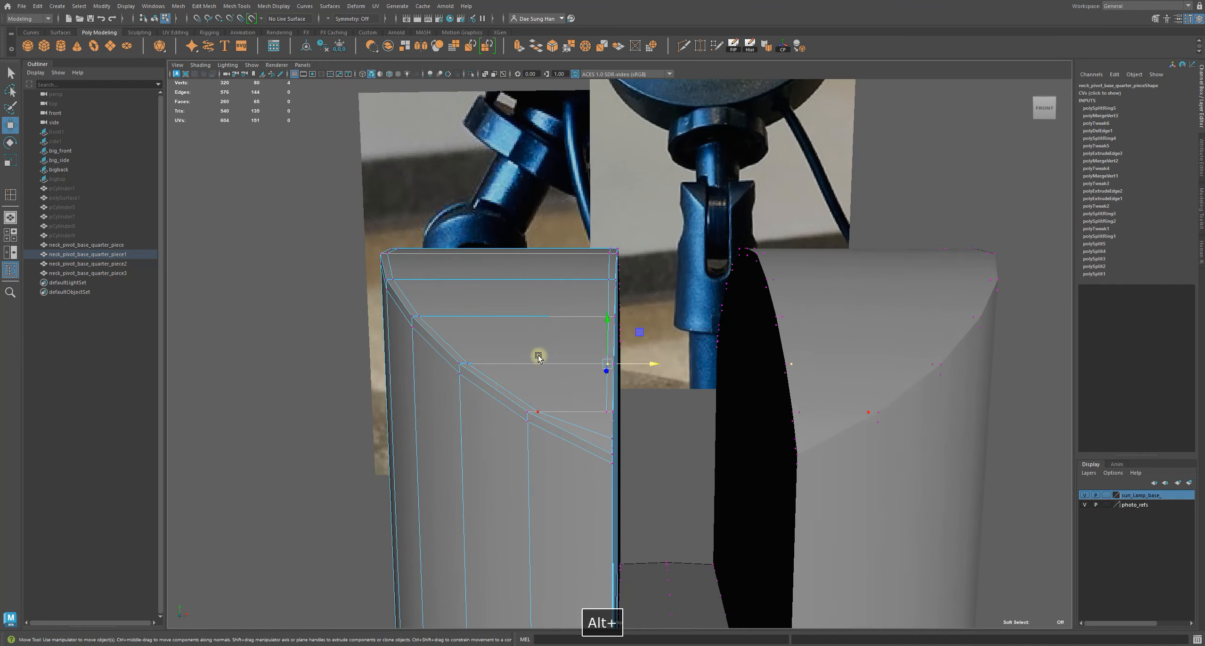
{"action": "left_click", "coordinate": [314, 361]}
Shift the new loop's vertex near the crest of the top face along X to adjust its spacing from the slot edge.
{"action": "left_click_drag", "start_coordinate": [597, 419], "coordinate": [598, 439], "text": "alt"}
{"action": "right_click_drag", "start_coordinate": [598, 439], "coordinate": [619, 451], "text": "alt"}
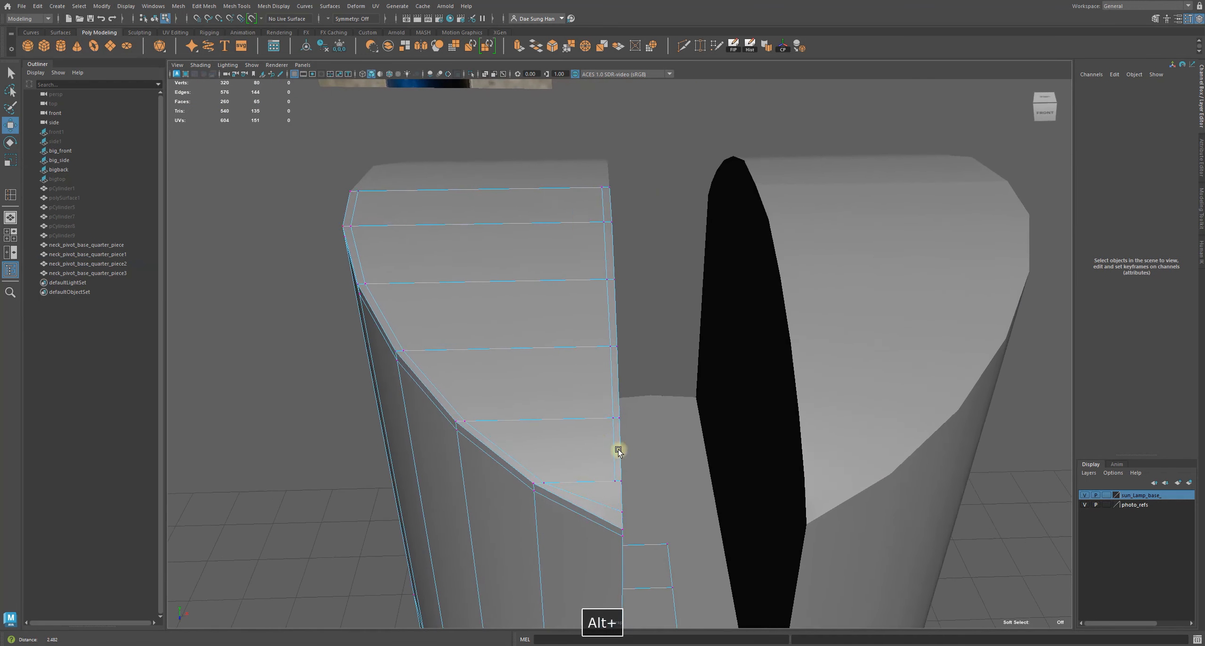
{"action": "left_click_drag", "start_coordinate": [618, 451], "coordinate": [619, 467], "text": "alt"}
{"action": "left_click_drag", "start_coordinate": [610, 366], "coordinate": [609, 378], "text": "alt"}
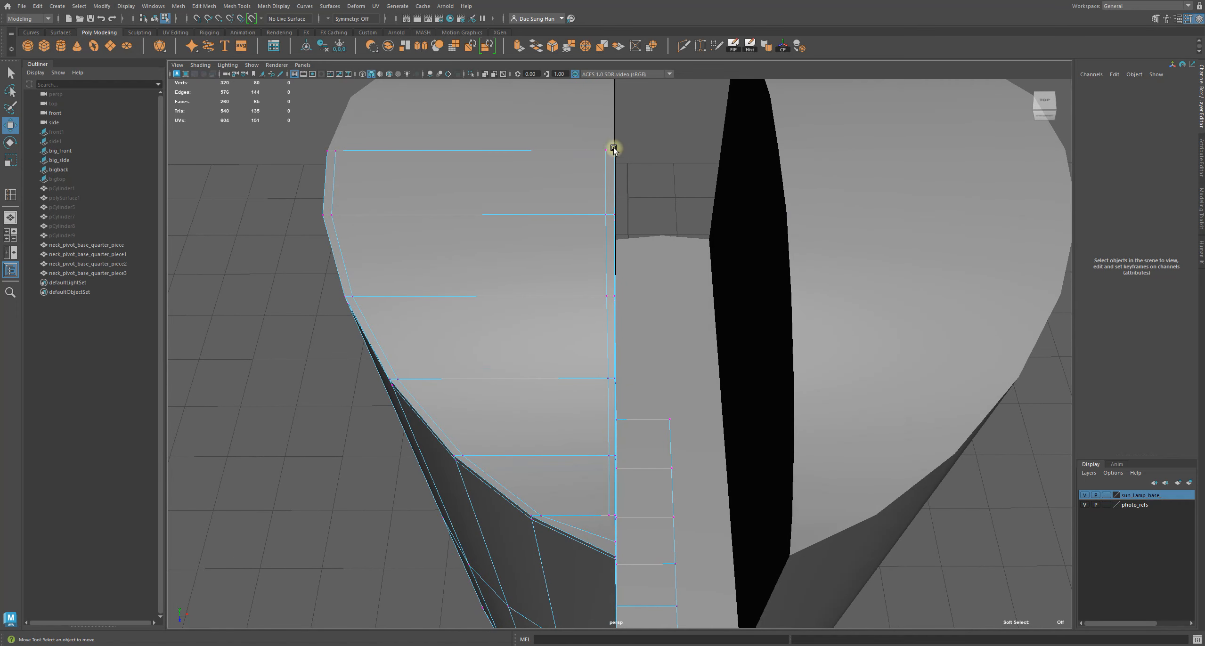
{"action": "right_click_drag", "start_coordinate": [602, 170], "coordinate": [608, 143]}
{"action": "left_click", "coordinate": [606, 163]}
{"action": "left_click_drag", "start_coordinate": [691, 287], "coordinate": [688, 193], "text": "alt"}
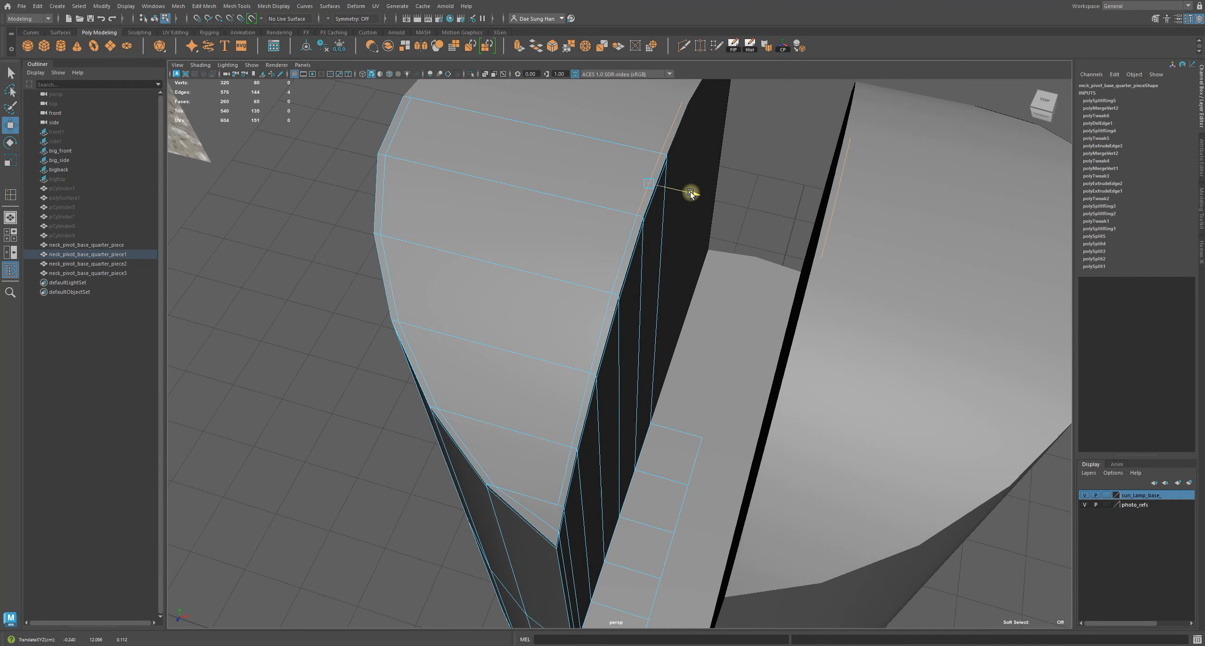
{"action": "left_click_drag", "start_coordinate": [691, 193], "coordinate": [692, 197]}
Move the new loop's remaining vertices down the top face along X, one by one, to even out their spacing from the slot edge.
{"action": "left_click_drag", "start_coordinate": [691, 258], "coordinate": [561, 183], "text": "alt"}
{"action": "middle_click_drag", "start_coordinate": [561, 184], "coordinate": [558, 288], "text": "alt"}
{"action": "right_click_drag", "start_coordinate": [558, 288], "coordinate": [748, 289], "text": "alt"}
{"action": "left_click_drag", "start_coordinate": [668, 248], "coordinate": [546, 253], "text": "alt"}
{"action": "right_click_drag", "start_coordinate": [558, 251], "coordinate": [525, 253]}
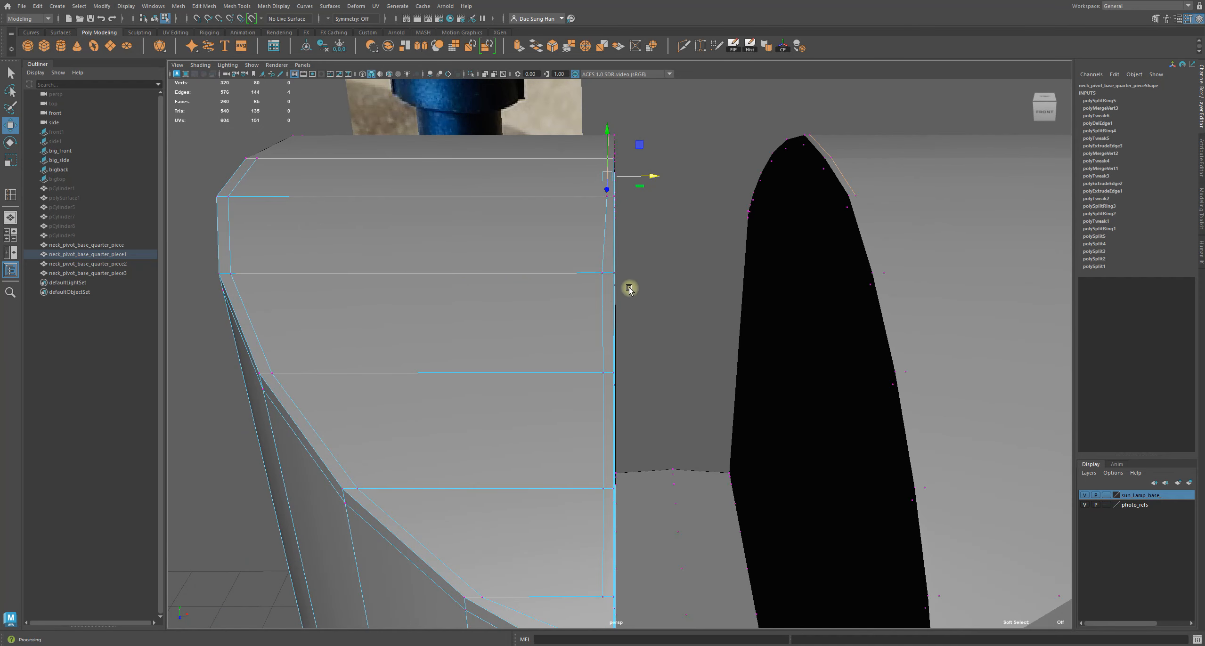
{"action": "left_click_drag", "start_coordinate": [603, 272], "coordinate": [653, 274]}
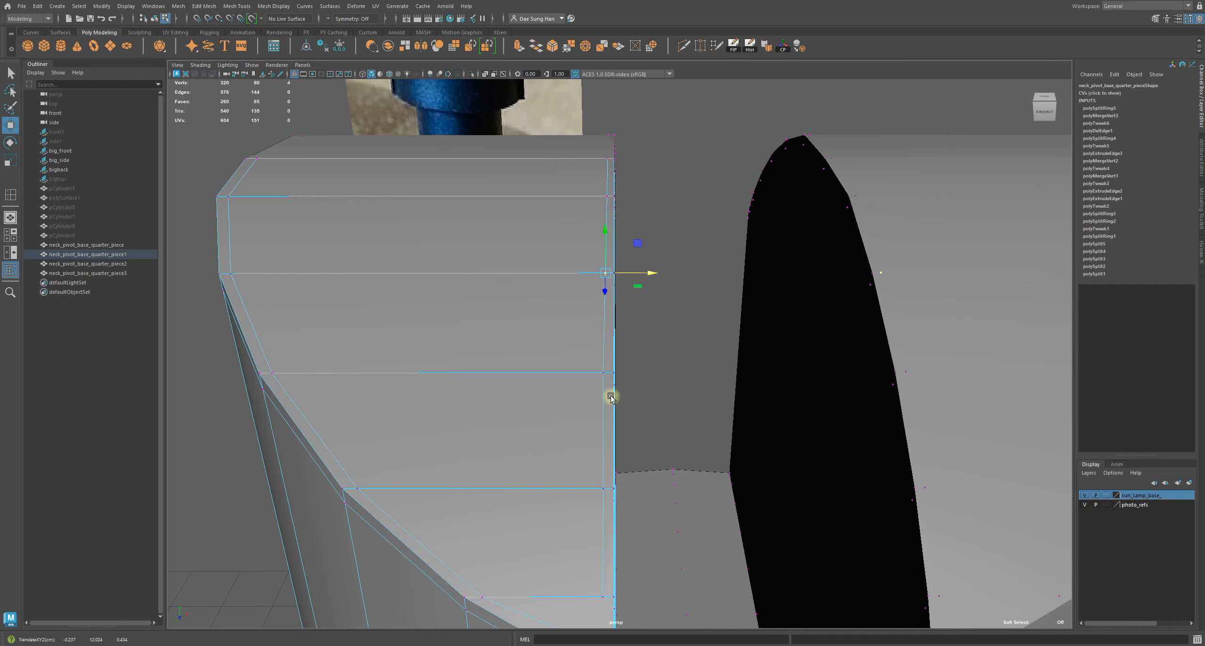
{"action": "left_click", "coordinate": [602, 372]}
{"action": "left_click_drag", "start_coordinate": [649, 373], "coordinate": [649, 373]}
{"action": "left_click", "coordinate": [604, 488]}
{"action": "left_click_drag", "start_coordinate": [647, 489], "coordinate": [624, 423]}
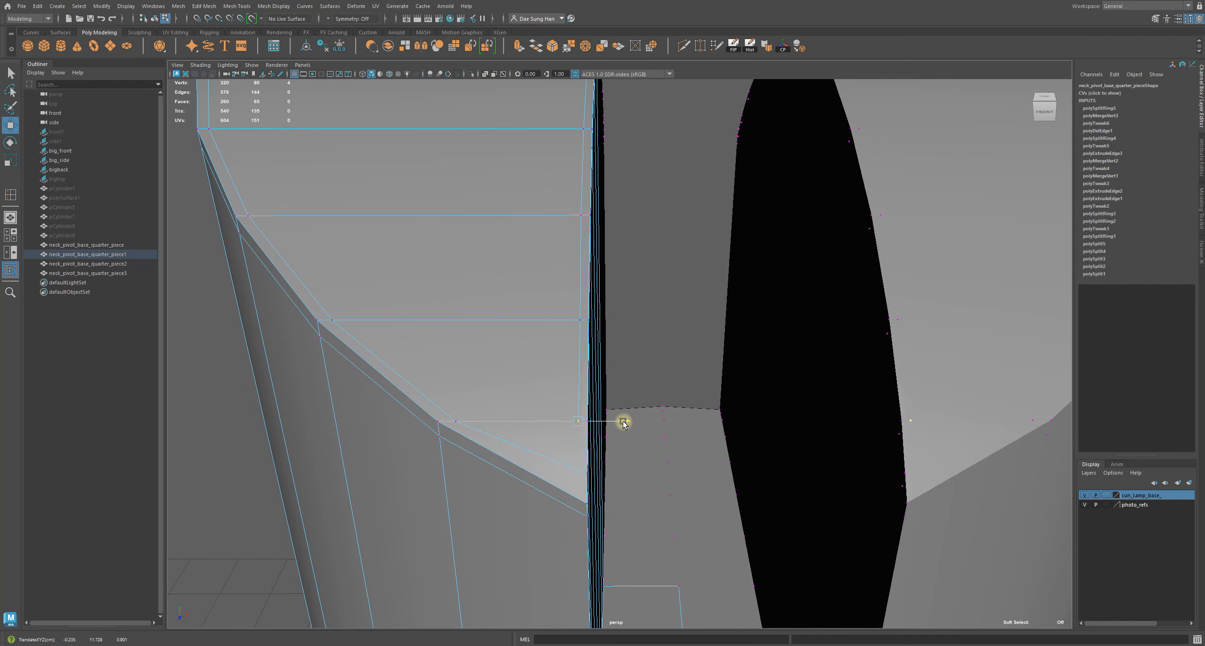
Return to object mode and check the quarter piece's slot-side top edge in smooth preview.
{"action": "left_click", "coordinate": [664, 349]}
{"action": "mouse_move", "coordinate": [664, 351]}
{"action": "left_mouse_down", "text": "alt"}
{"action": "mouse_move", "coordinate": [662, 377]}
{"action": "mouse_move", "coordinate": [666, 365]}
{"action": "mouse_move", "coordinate": [652, 365]}
{"action": "left_mouse_up", "text": "alt"}
{"action": "key", "text": "w"}
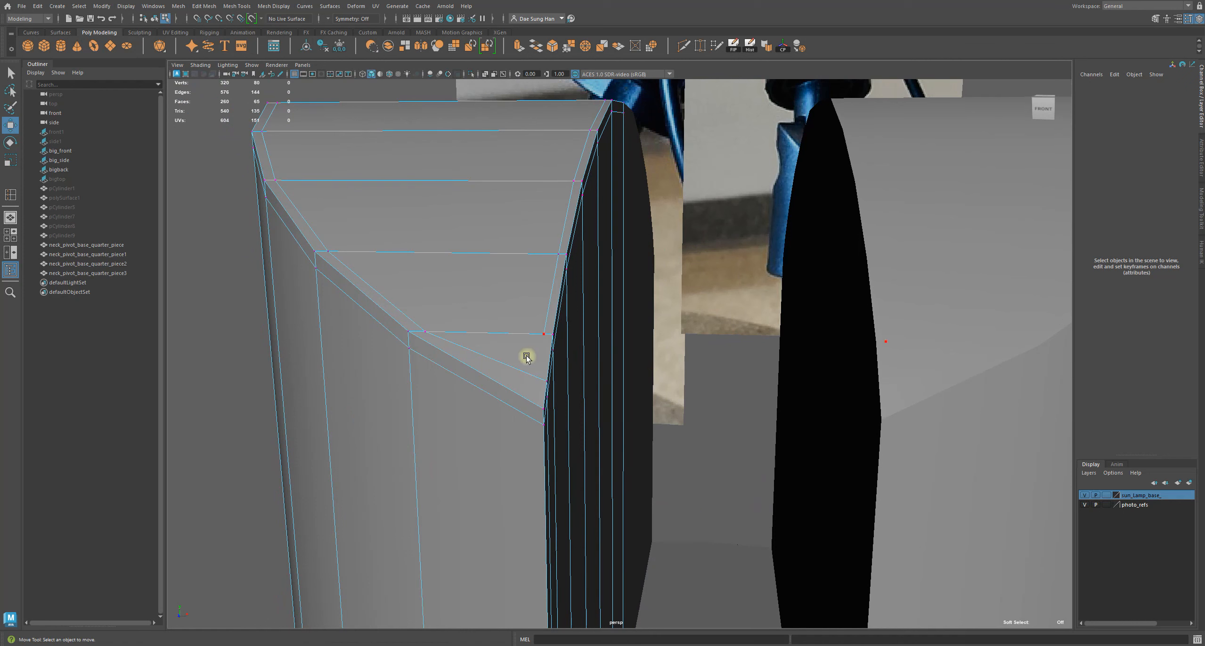
{"action": "right_click_drag", "start_coordinate": [555, 302], "coordinate": [666, 229]}
{"action": "right_click_drag", "start_coordinate": [482, 283], "coordinate": [626, 180]}
{"action": "key", "text": "3"}
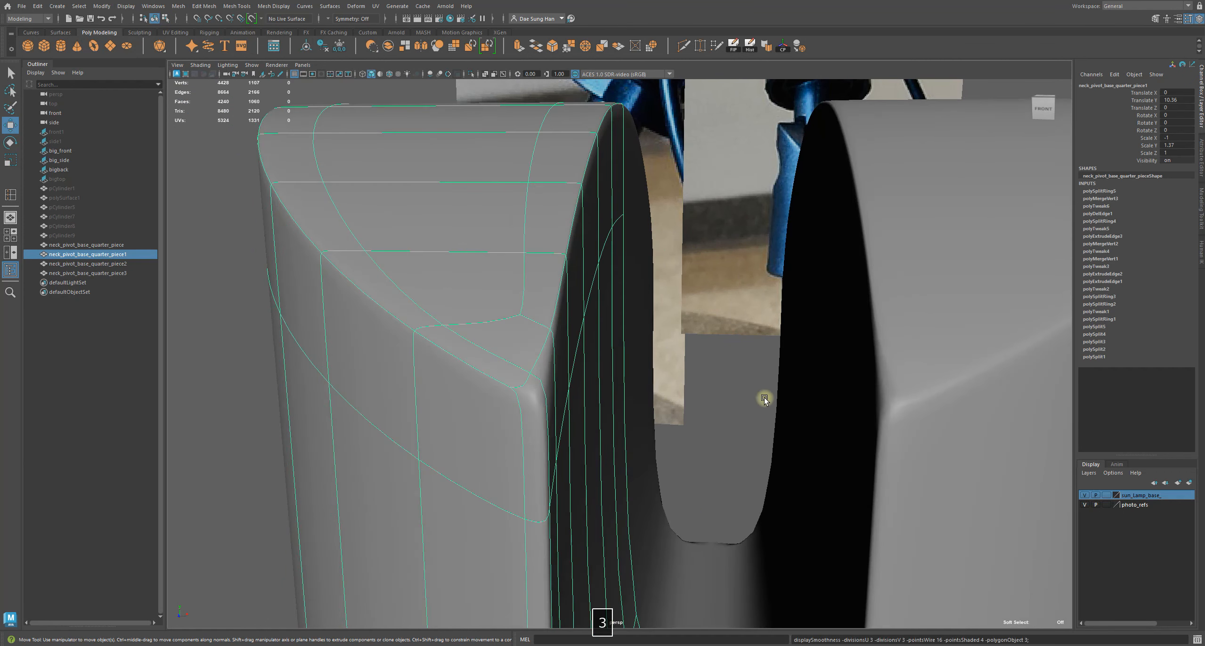
{"action": "left_click", "coordinate": [730, 407]}
{"action": "right_click_drag", "start_coordinate": [727, 407], "coordinate": [571, 369], "text": "alt"}
{"action": "left_click_drag", "start_coordinate": [571, 368], "coordinate": [674, 399], "text": "alt"}
{"action": "left_click", "coordinate": [505, 330]}
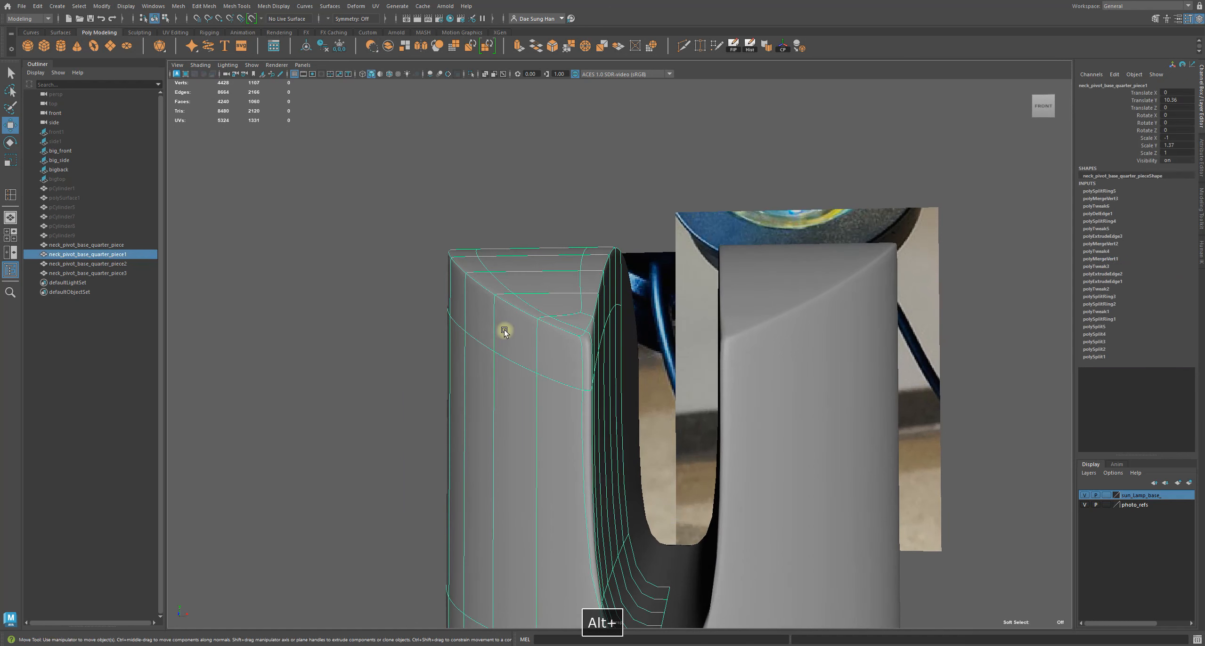
Examine the unsmoothed topology around the quarter piece's top rim corner beside the slot.
{"action": "key", "text": "1"}
{"action": "left_click_drag", "start_coordinate": [604, 357], "coordinate": [604, 428], "text": "alt"}
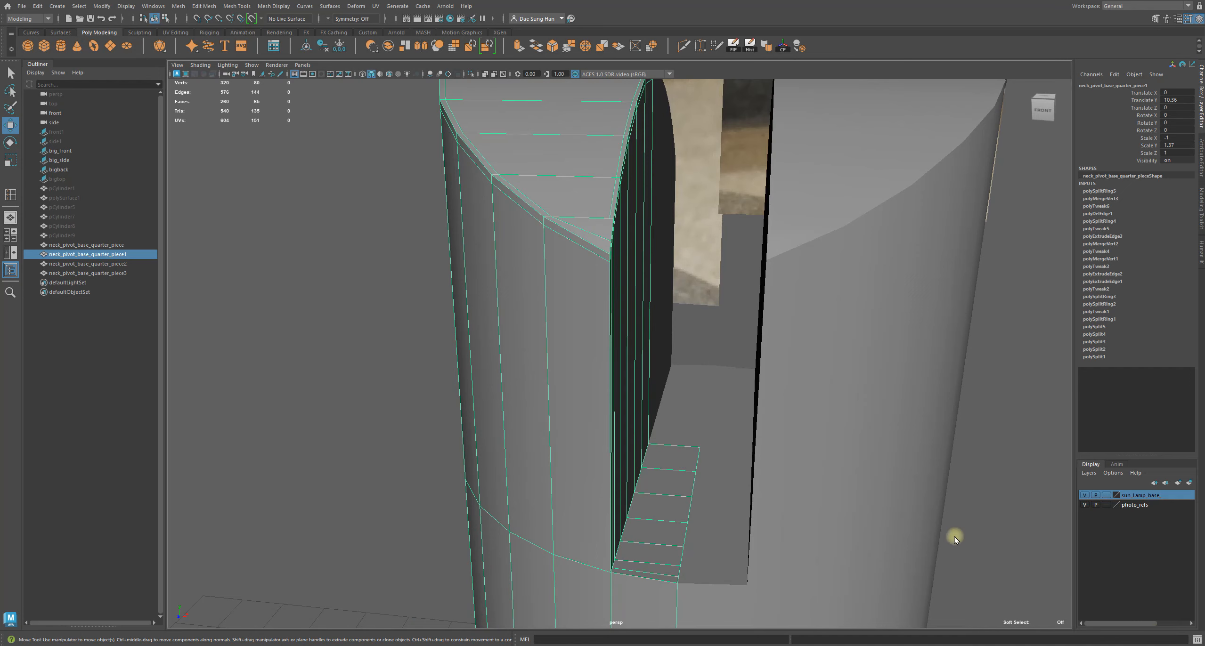
{"action": "left_click_drag", "start_coordinate": [641, 308], "coordinate": [524, 358], "text": "alt"}
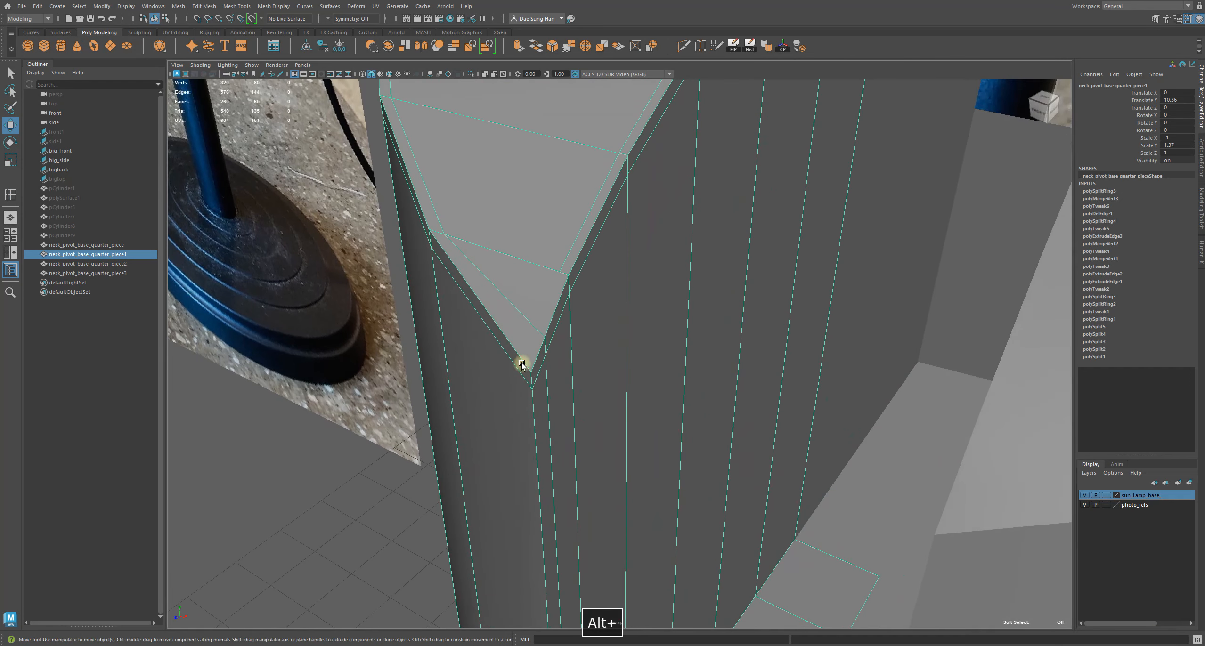
{"action": "left_click_drag", "start_coordinate": [549, 397], "coordinate": [817, 394], "text": "alt"}
{"action": "middle_click_drag", "start_coordinate": [817, 394], "coordinate": [688, 401], "text": "alt"}
{"action": "left_click_drag", "start_coordinate": [688, 402], "coordinate": [465, 311], "text": "alt"}
{"action": "left_click_drag", "start_coordinate": [591, 424], "coordinate": [436, 366], "text": "alt"}
{"action": "left_click_drag", "start_coordinate": [401, 370], "coordinate": [535, 377], "text": "alt"}
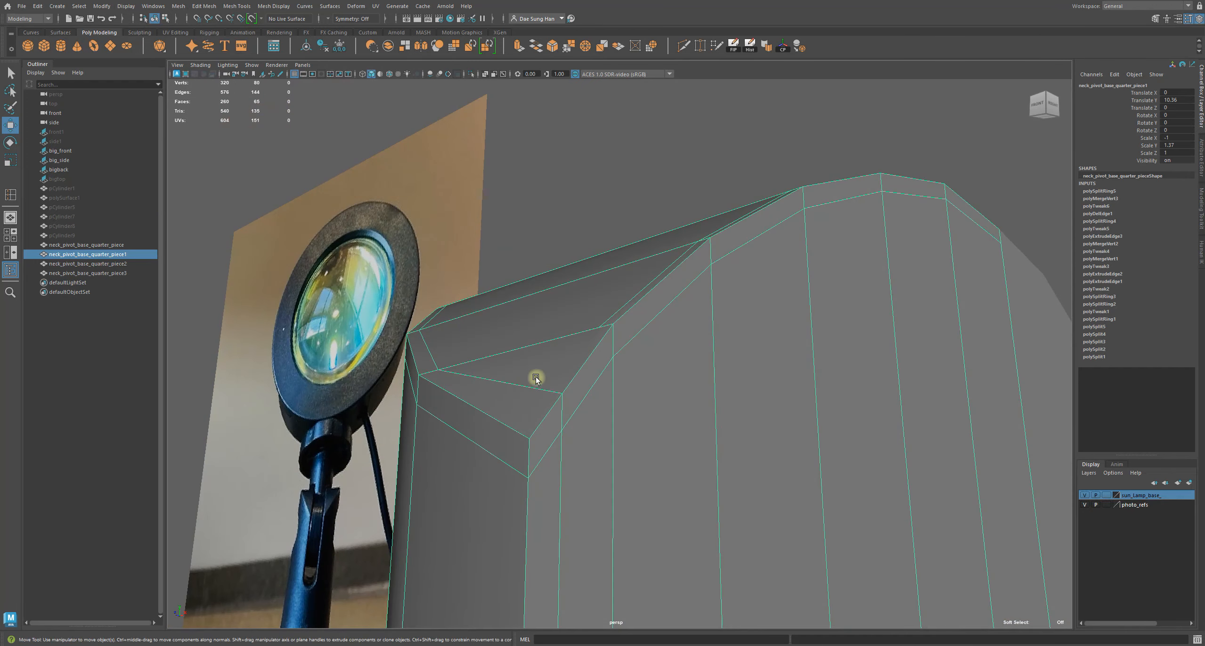
{"action": "scroll", "coordinate": [469, 369], "scroll_direction": "up", "scroll_amount": 5}
Try moving the inset loop's end vertex beside the slot corner along Z, then check the corner in smooth preview.
{"action": "right_click_drag", "start_coordinate": [405, 346], "coordinate": [218, 336]}
{"action": "left_click", "coordinate": [510, 429]}
{"action": "left_click_drag", "start_coordinate": [534, 437], "coordinate": [475, 445], "text": "alt"}
{"action": "left_click_drag", "start_coordinate": [624, 369], "coordinate": [535, 379]}
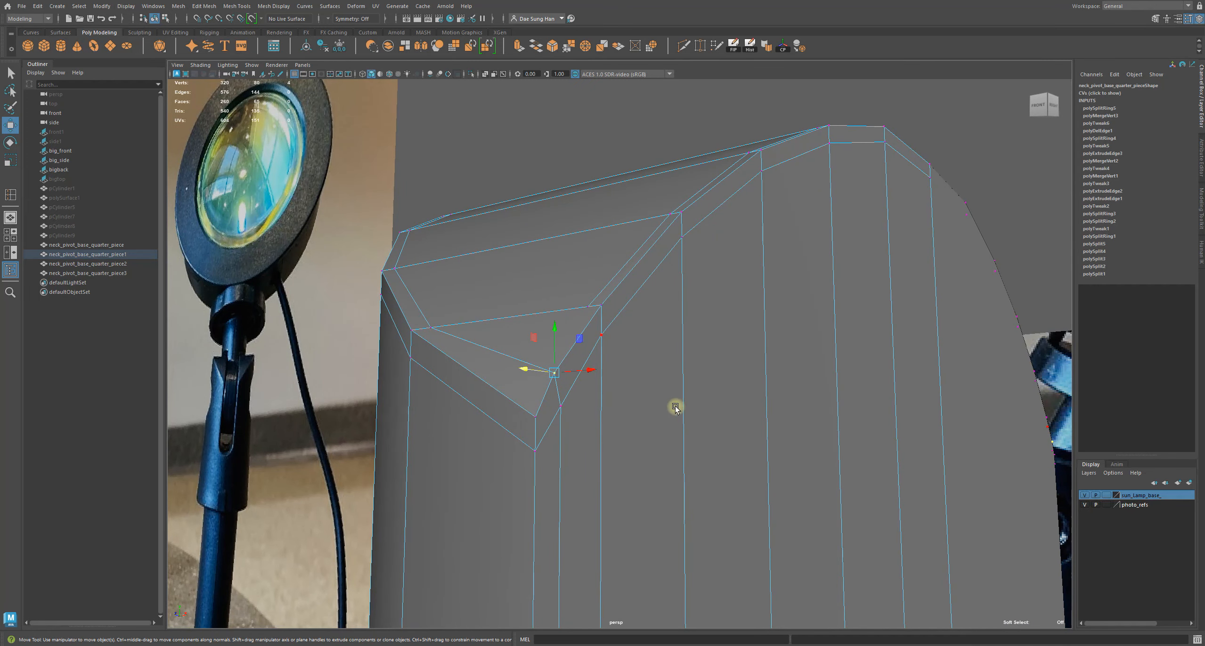
{"action": "key", "text": "3"}
{"action": "left_click_drag", "start_coordinate": [553, 371], "coordinate": [628, 349], "text": "alt"}
{"action": "left_click", "coordinate": [584, 149]}
{"action": "left_click_drag", "start_coordinate": [586, 307], "coordinate": [534, 365], "text": "alt"}
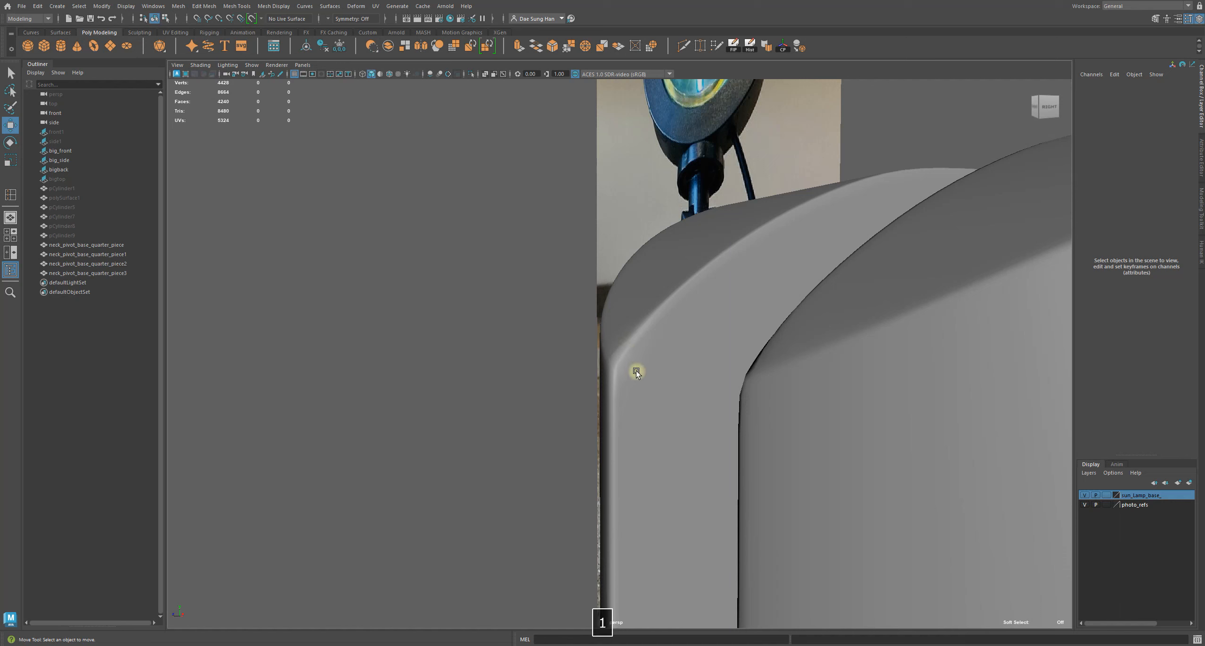
Undo the slot corner vertex's move and return the quarter piece to object mode.
{"action": "key", "text": "z"}
{"action": "key", "text": "z"}
{"action": "key", "text": "z"}
{"action": "key", "text": "z"}
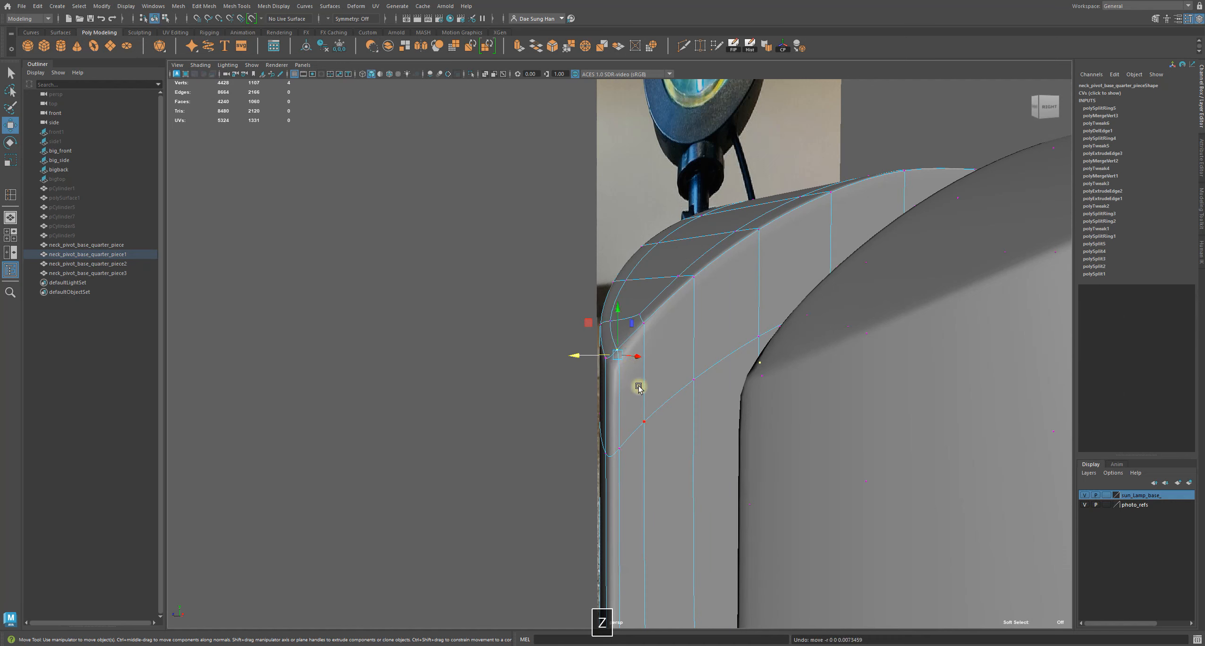
{"action": "left_click_drag", "start_coordinate": [572, 352], "coordinate": [564, 392], "text": "alt"}
{"action": "key", "text": "z"}
{"action": "key", "text": "z"}
{"action": "key", "text": "z"}
{"action": "left_click_drag", "start_coordinate": [387, 336], "coordinate": [581, 185], "text": "alt"}
{"action": "right_click_drag", "start_coordinate": [580, 185], "coordinate": [606, 163]}
Compare the slot's vertical front edge and bottom corner in smoothed and unsmoothed display.
{"action": "left_click_drag", "start_coordinate": [395, 314], "coordinate": [500, 226], "text": "alt"}
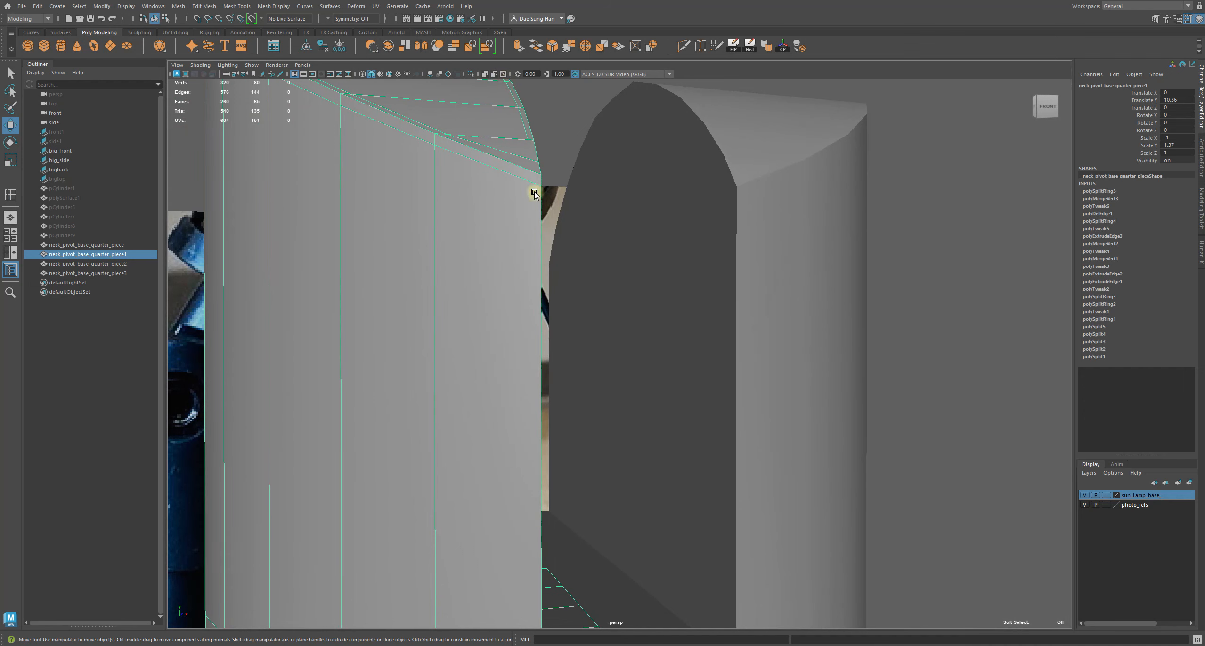
{"action": "left_click_drag", "start_coordinate": [552, 362], "coordinate": [537, 204], "text": "alt"}
{"action": "key", "text": "3"}
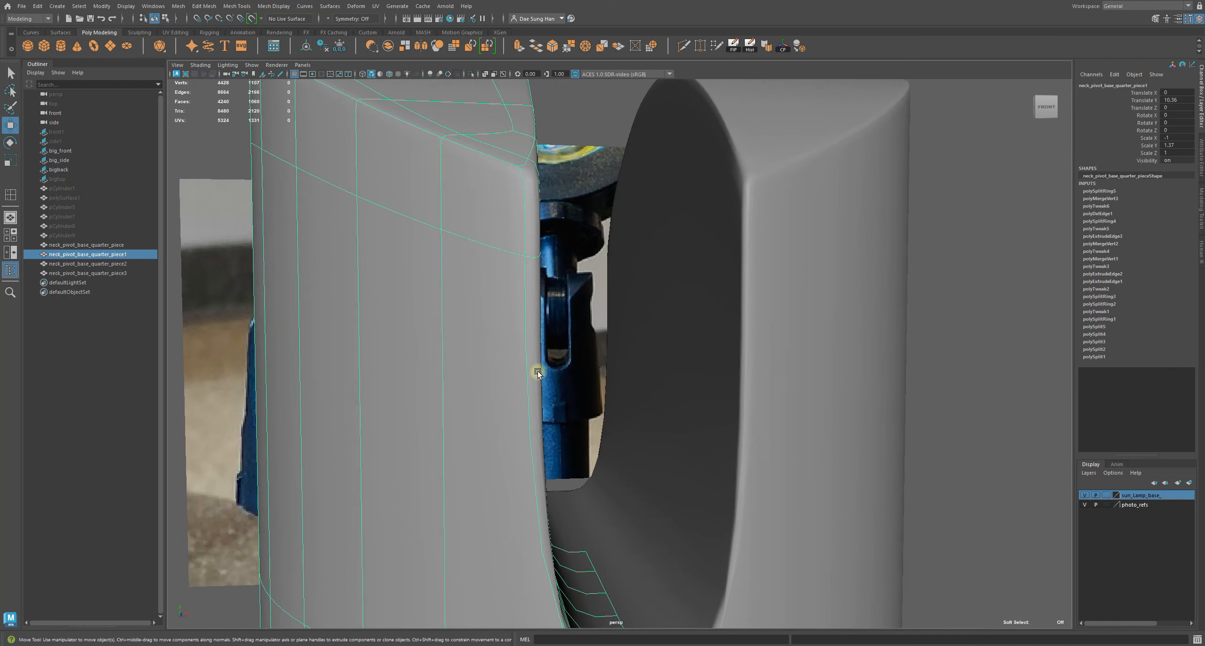
{"action": "key", "text": "1"}
{"action": "key", "text": "3"}
{"action": "left_click_drag", "start_coordinate": [501, 269], "coordinate": [547, 372], "text": "alt"}
{"action": "left_click", "coordinate": [449, 236]}
{"action": "left_click", "coordinate": [583, 227]}
{"action": "right_click_drag", "start_coordinate": [548, 372], "coordinate": [559, 344], "text": "alt"}
{"action": "key", "text": "1"}
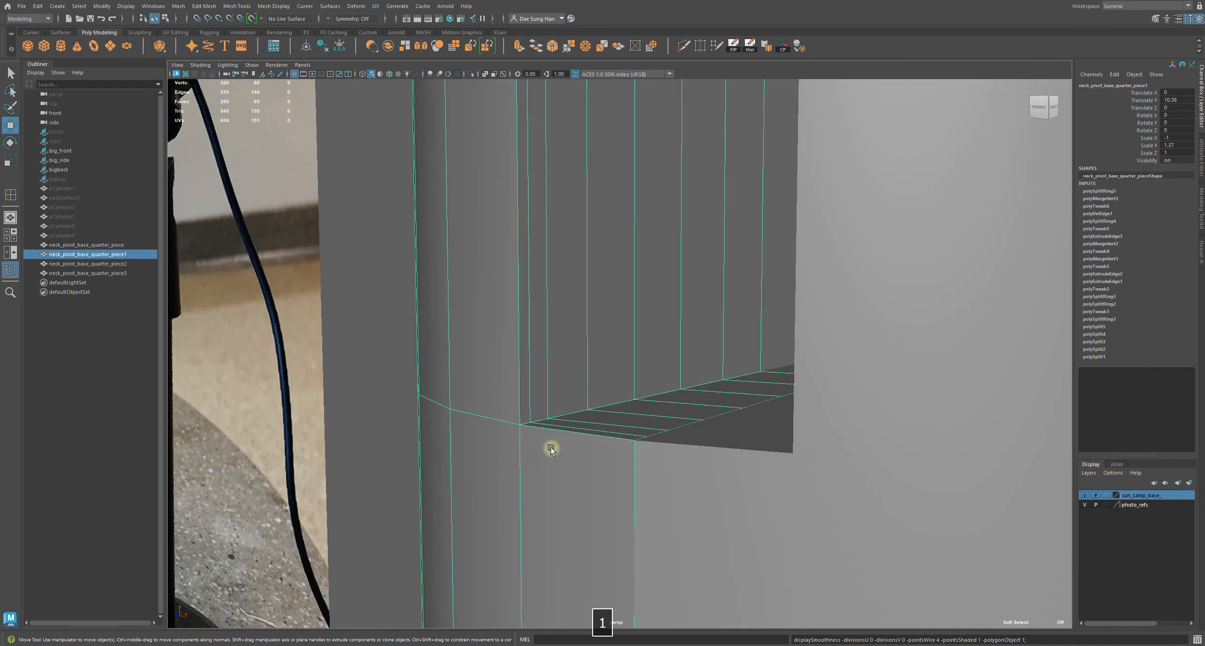
Start a Multi-Cut line across the quarter piece's top rim close to the slot edge, continuing over the rim's support edges.
{"action": "middle_click_drag", "start_coordinate": [550, 448], "coordinate": [554, 486], "text": "alt"}
{"action": "left_click_drag", "start_coordinate": [554, 487], "coordinate": [511, 170], "text": "alt"}
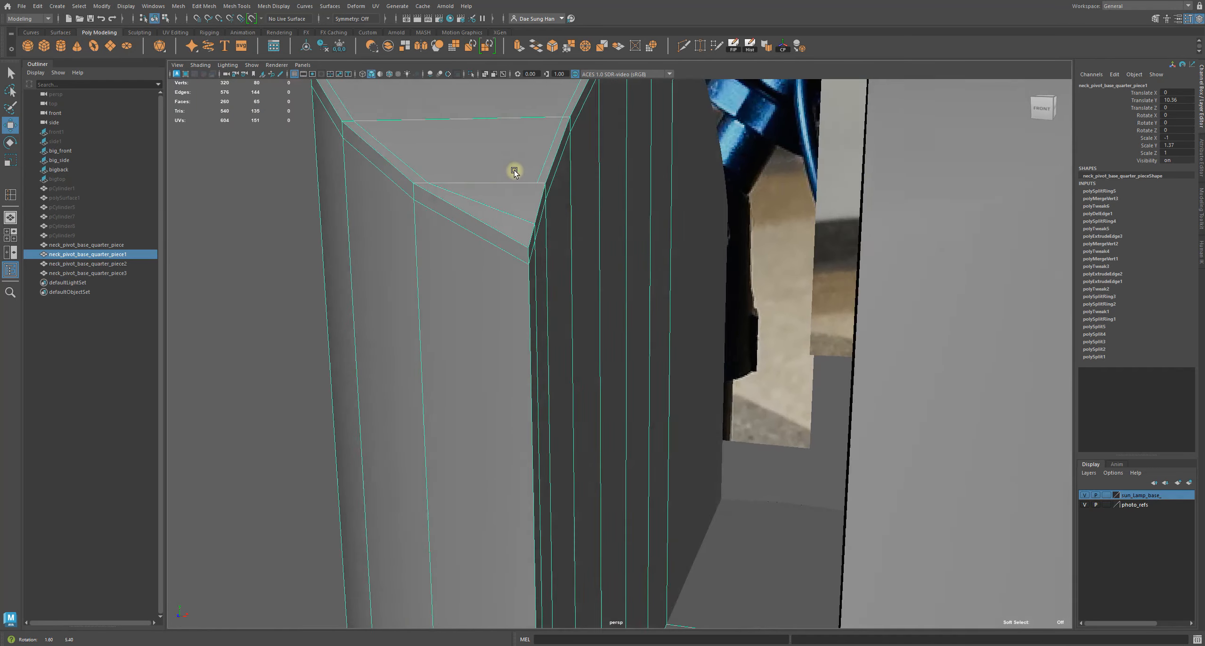
{"action": "right_click_drag", "start_coordinate": [511, 146], "coordinate": [483, 136], "text": "shift"}
{"action": "left_click", "coordinate": [492, 175]}
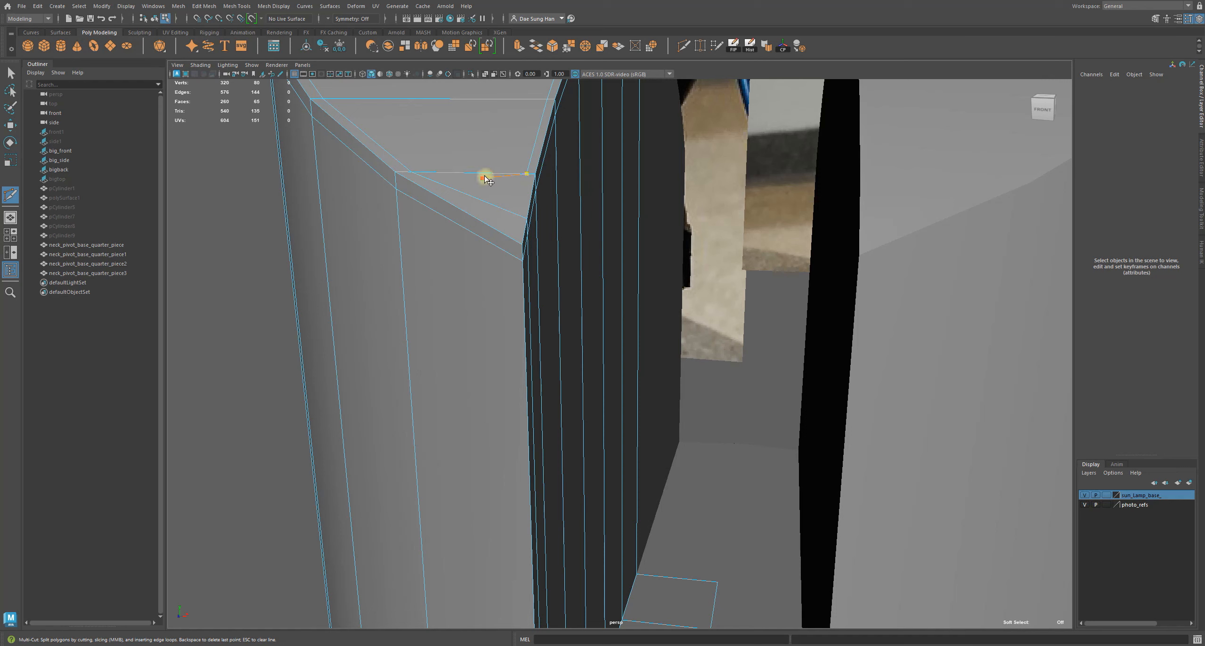
{"action": "key", "text": "BackSpace"}
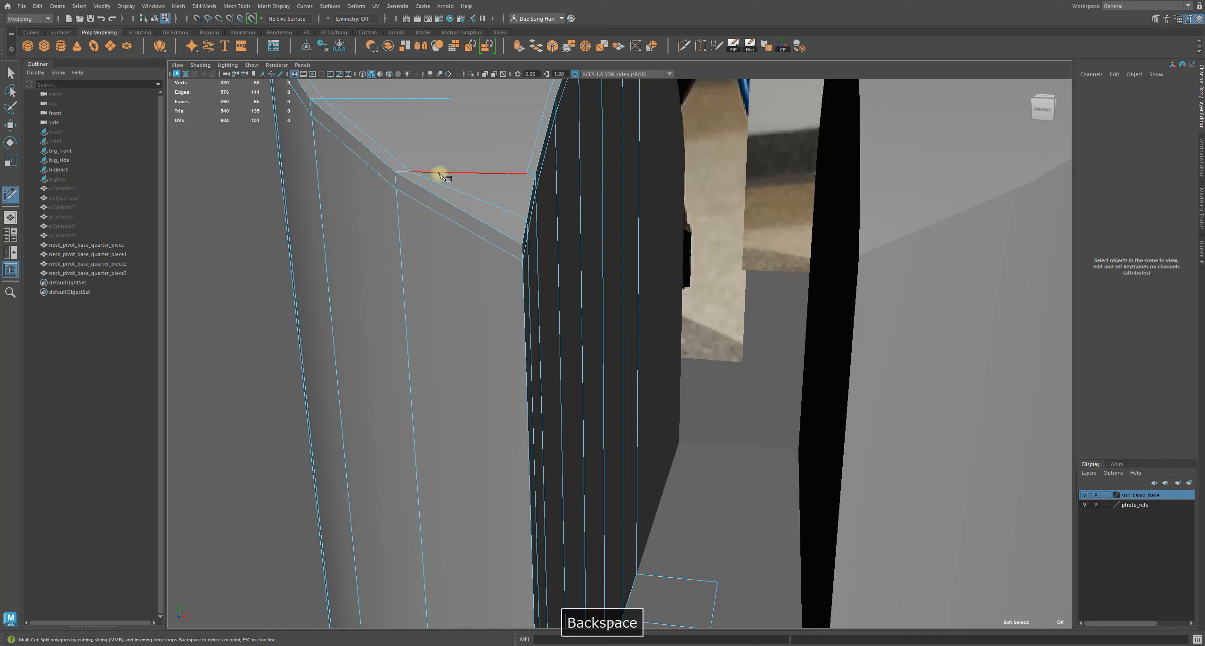
{"action": "left_click_drag", "start_coordinate": [447, 175], "coordinate": [522, 180]}
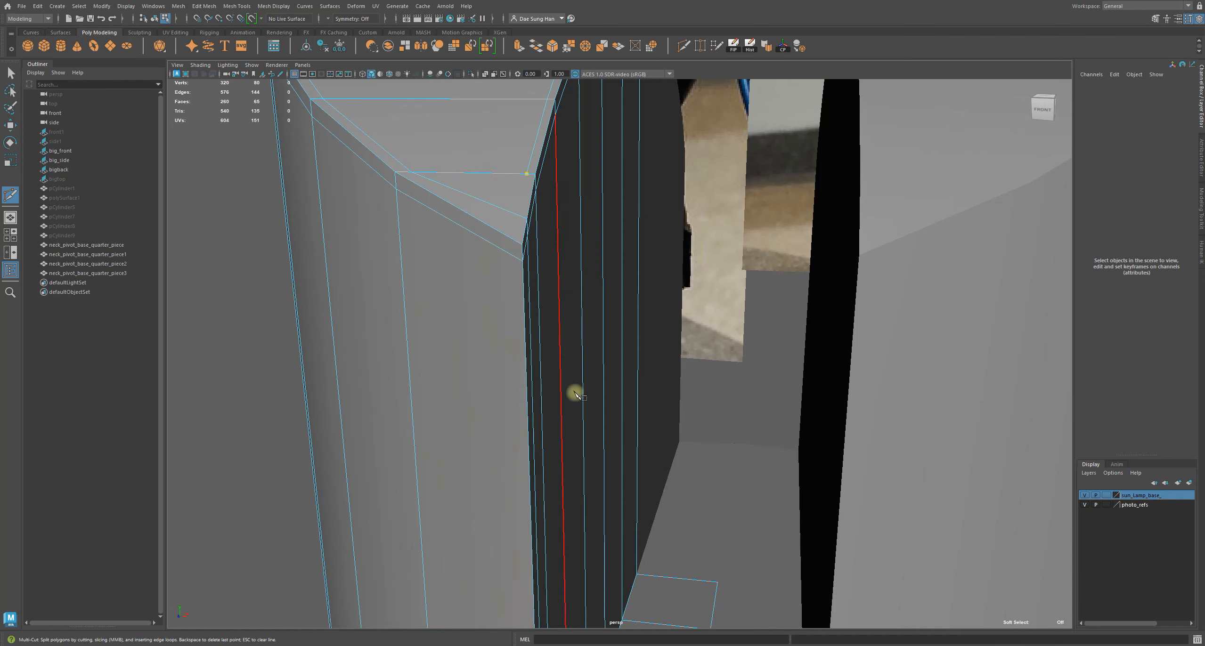
{"action": "middle_click_drag", "start_coordinate": [564, 344], "coordinate": [431, 179], "text": "alt"}
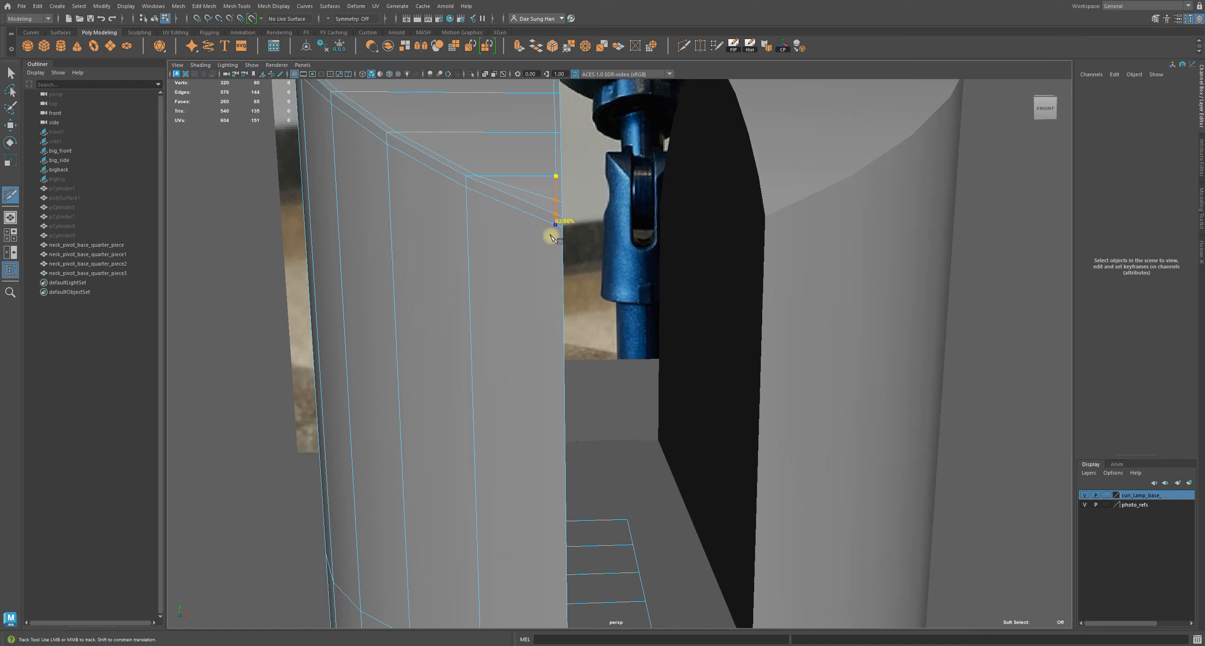
{"action": "left_click_drag", "start_coordinate": [552, 236], "coordinate": [658, 337], "text": "alt"}
{"action": "middle_click_drag", "start_coordinate": [608, 382], "coordinate": [574, 192], "text": "alt"}
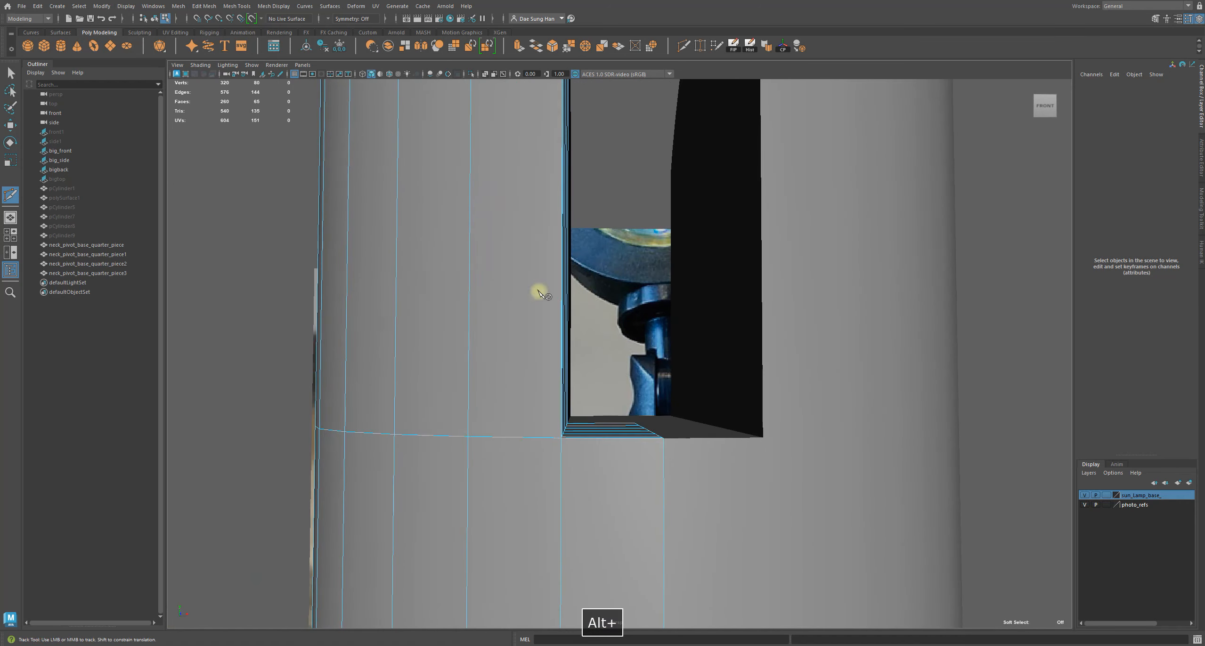
Extend the cut down the outer face beside the slot's vertical front edge to the slot's bottom corner, and finish it.
{"action": "left_click", "coordinate": [553, 445]}
{"action": "right_click_drag", "start_coordinate": [553, 445], "coordinate": [471, 363], "text": "alt"}
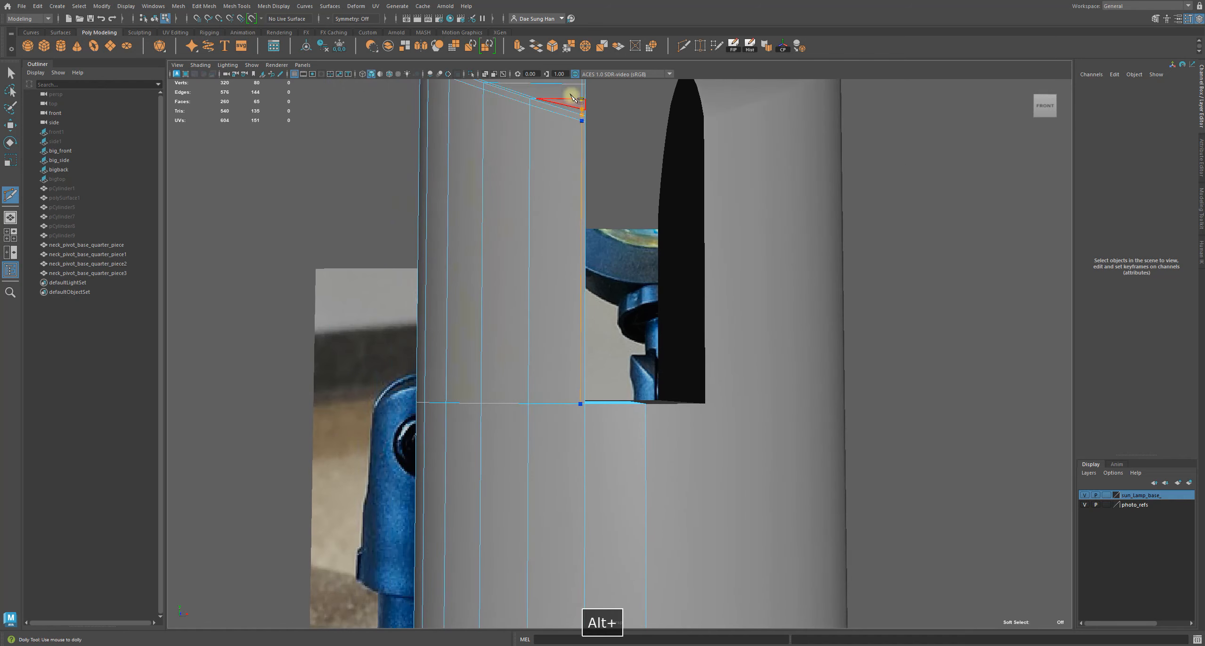
{"action": "left_click_drag", "start_coordinate": [599, 452], "coordinate": [580, 336], "text": "alt"}
{"action": "middle_click_drag", "start_coordinate": [580, 336], "coordinate": [582, 414], "text": "alt"}
{"action": "right_click_drag", "start_coordinate": [582, 415], "coordinate": [586, 436], "text": "alt"}
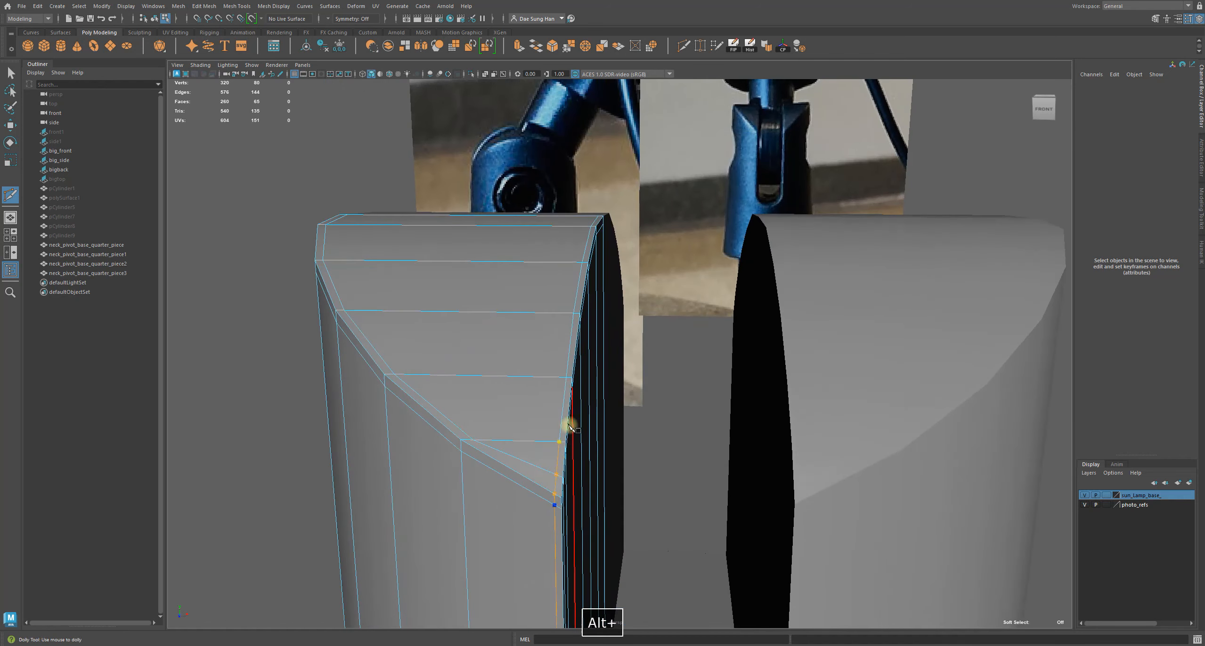
{"action": "left_click_drag", "start_coordinate": [586, 436], "coordinate": [503, 237], "text": "alt"}
{"action": "right_click_drag", "start_coordinate": [503, 237], "coordinate": [506, 162], "text": "alt"}
{"action": "left_click_drag", "start_coordinate": [584, 388], "coordinate": [535, 365], "text": "alt"}
{"action": "middle_click_drag", "start_coordinate": [535, 365], "coordinate": [528, 281], "text": "alt"}
{"action": "left_click_drag", "start_coordinate": [529, 282], "coordinate": [557, 228], "text": "alt"}
{"action": "key", "text": "w"}
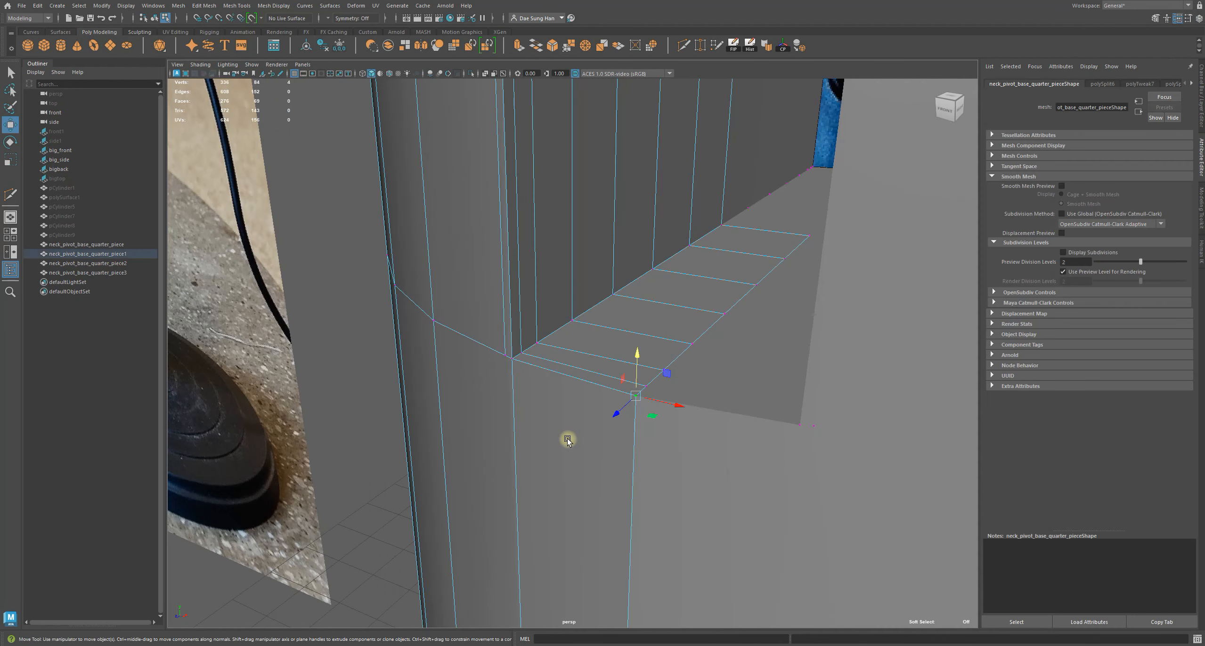
Examine the vertices and edges around the slot floor's front edge in shaded and wireframe display.
{"action": "right_click", "coordinate": [567, 439]}
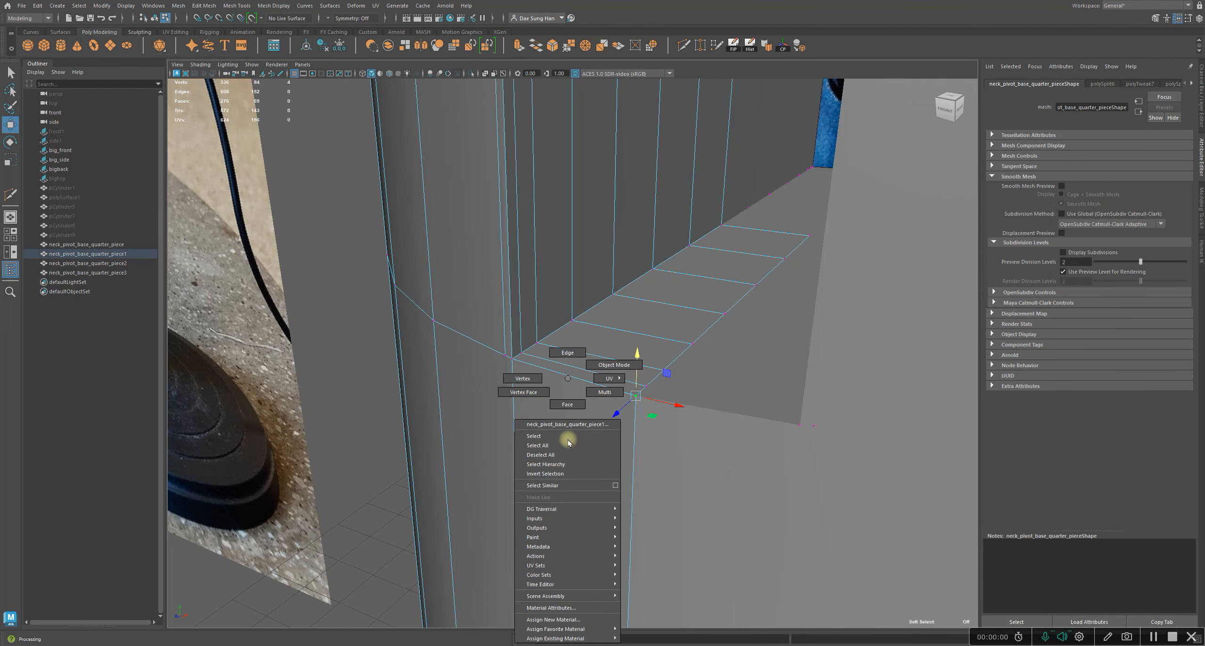
{"action": "right_click_drag", "start_coordinate": [568, 441], "coordinate": [566, 380]}
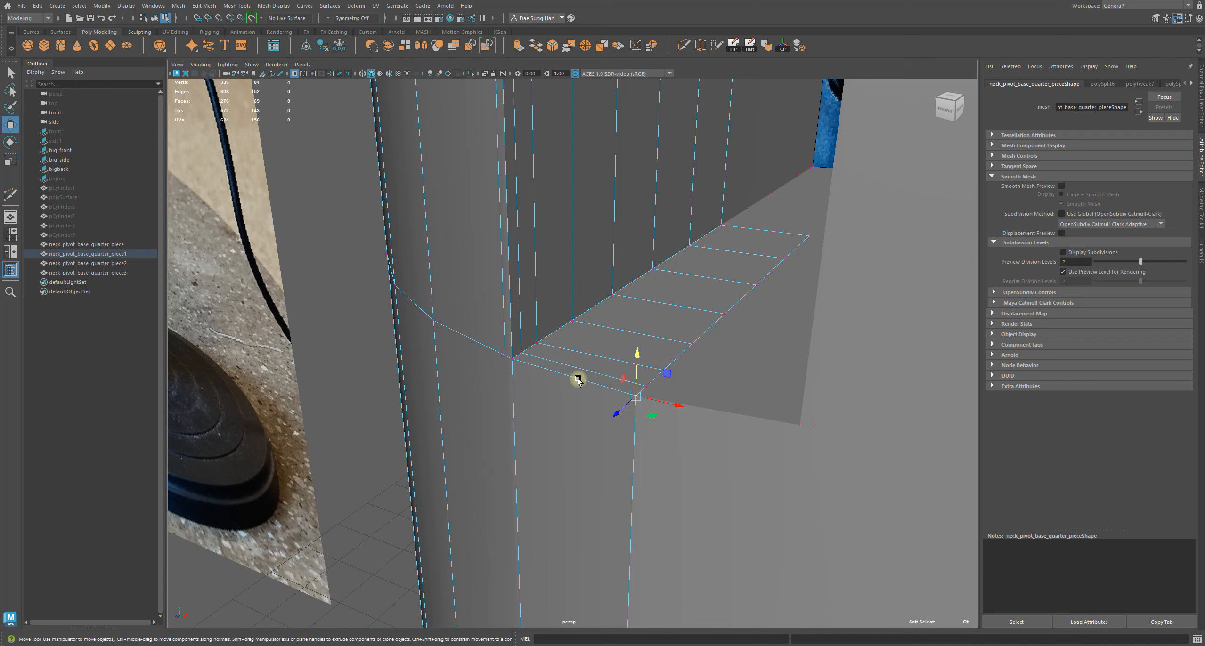
{"action": "left_click_drag", "start_coordinate": [431, 291], "coordinate": [551, 401], "text": "alt"}
{"action": "left_click_drag", "start_coordinate": [483, 249], "coordinate": [535, 361], "text": "alt"}
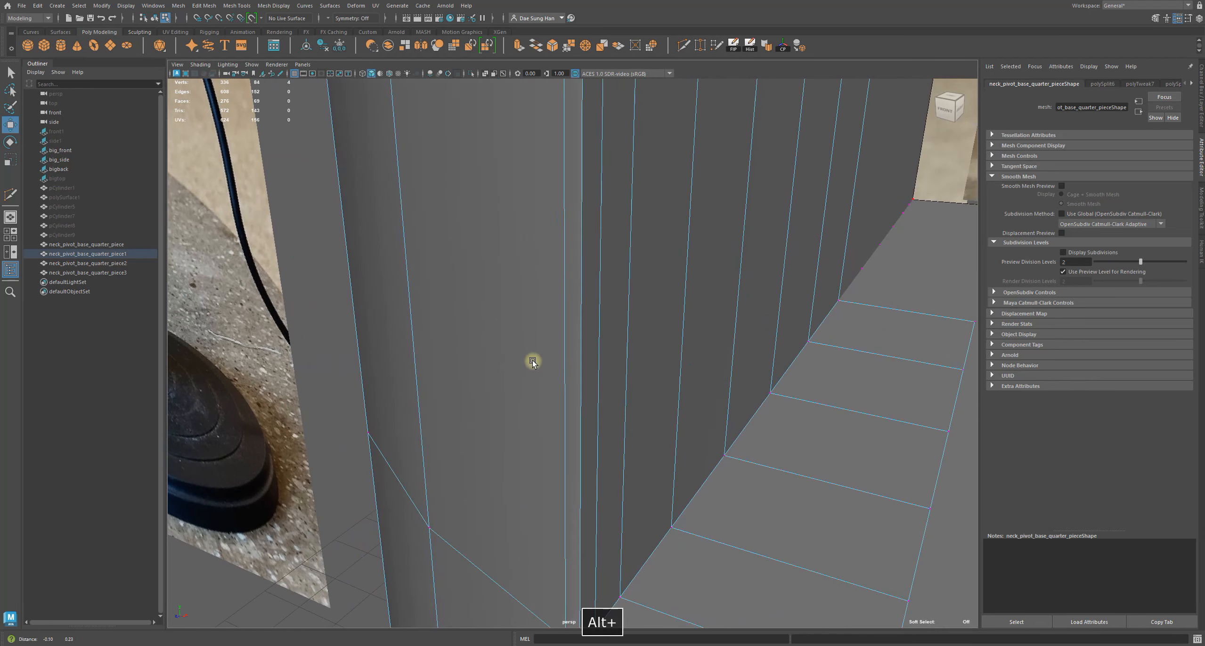
{"action": "left_click_drag", "start_coordinate": [551, 232], "coordinate": [546, 122], "text": "alt"}
{"action": "left_click_drag", "start_coordinate": [522, 433], "coordinate": [570, 193], "text": "alt"}
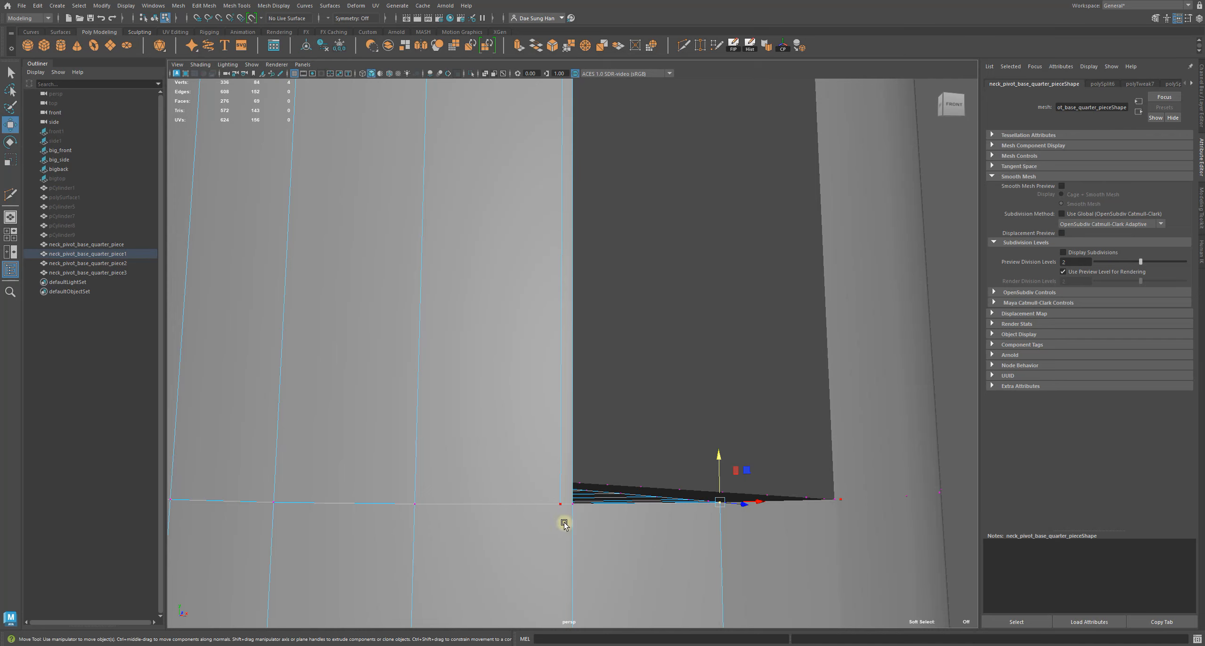
{"action": "mouse_move", "coordinate": [582, 500]}
{"action": "left_mouse_down", "text": "alt"}
{"action": "mouse_move", "coordinate": [613, 463]}
{"action": "mouse_move", "coordinate": [659, 321]}
{"action": "mouse_move", "coordinate": [650, 346]}
{"action": "mouse_move", "coordinate": [766, 395]}
{"action": "mouse_move", "coordinate": [734, 342]}
{"action": "mouse_move", "coordinate": [659, 420]}
{"action": "mouse_move", "coordinate": [546, 369]}
{"action": "mouse_move", "coordinate": [577, 379]}
{"action": "left_mouse_up", "text": "alt"}
{"action": "key", "text": "4"}
{"action": "left_click_drag", "start_coordinate": [530, 345], "coordinate": [604, 390]}
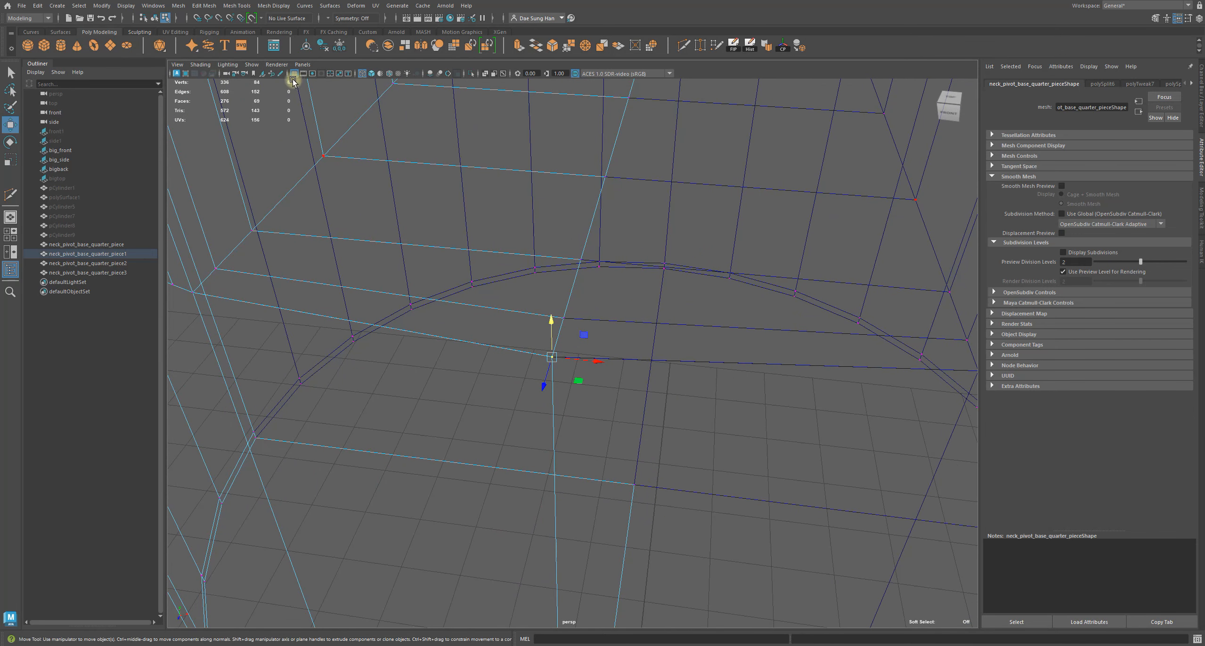
{"action": "left_click_drag", "start_coordinate": [734, 501], "coordinate": [638, 460], "text": "alt"}
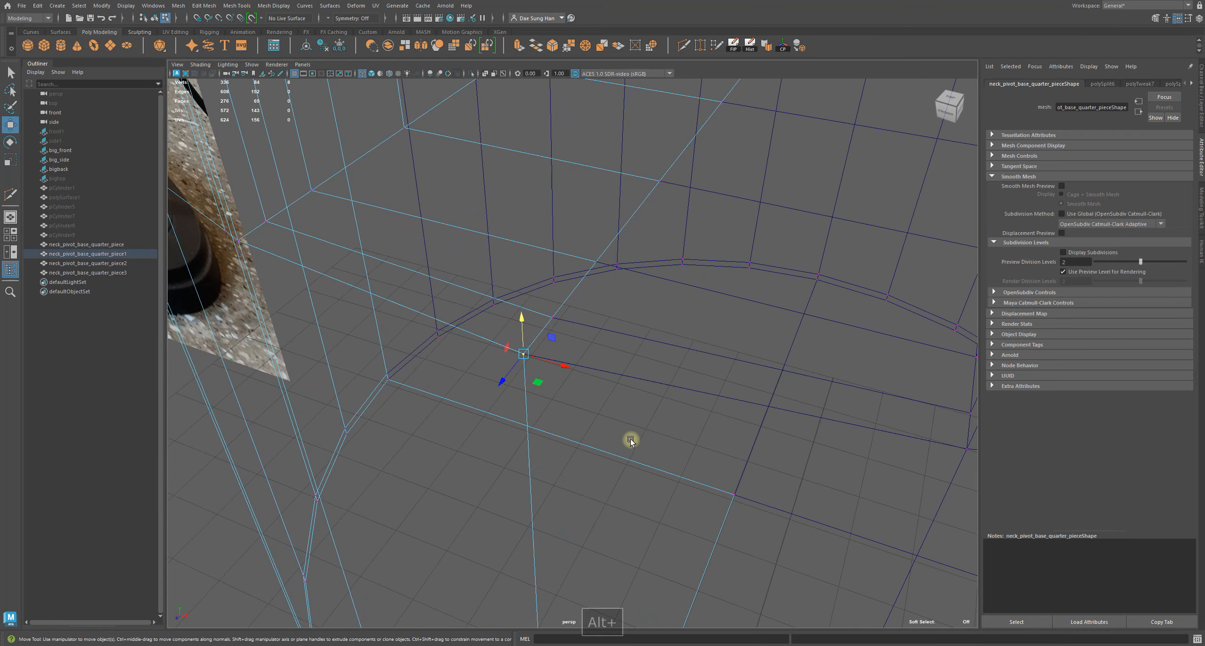
{"action": "left_click_drag", "start_coordinate": [602, 371], "coordinate": [542, 358], "text": "alt"}
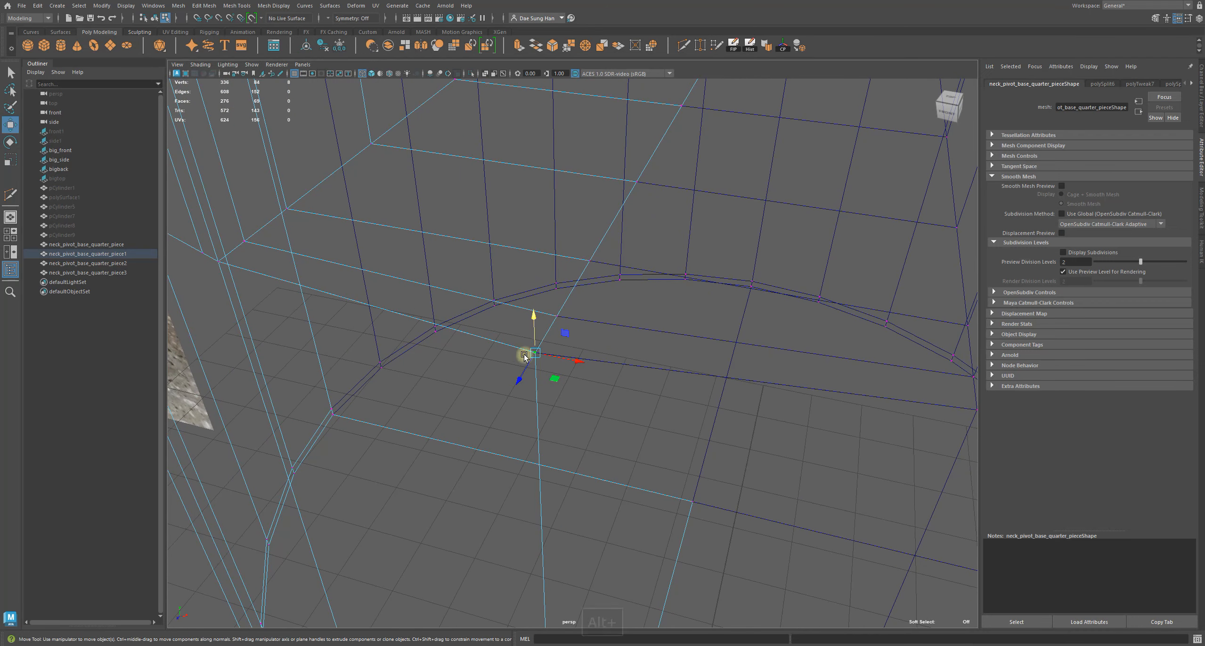
{"action": "left_click_drag", "start_coordinate": [524, 311], "coordinate": [640, 382], "text": "alt"}
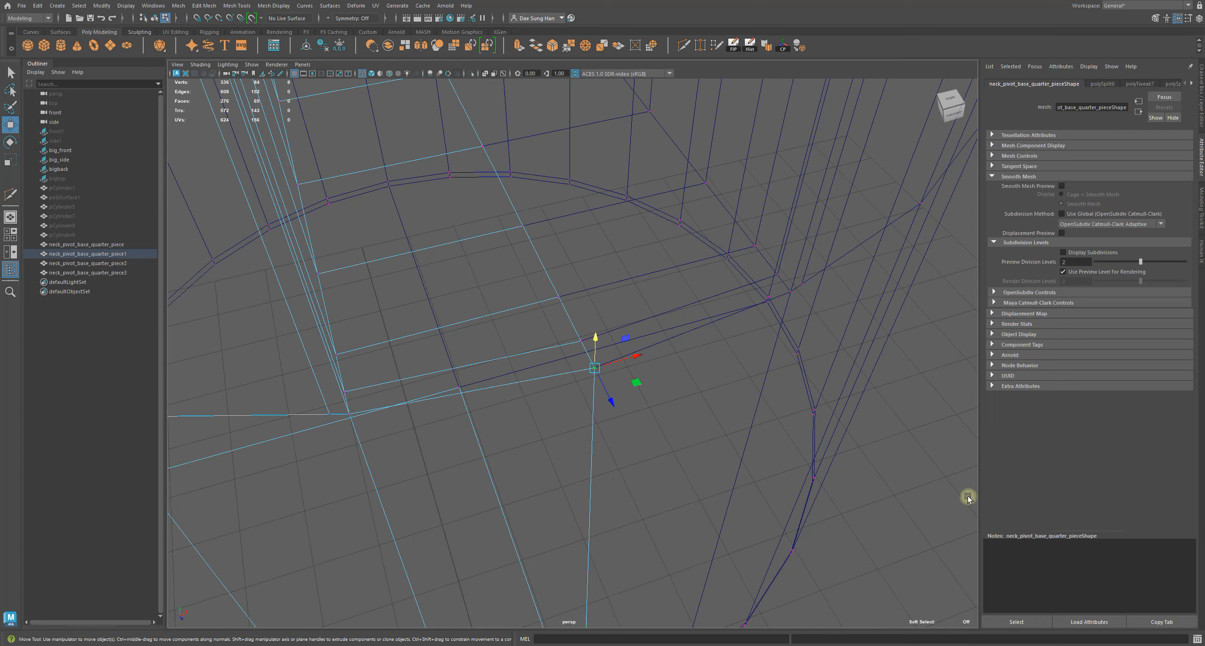
{"action": "left_click_drag", "start_coordinate": [560, 319], "coordinate": [923, 393], "text": "alt"}
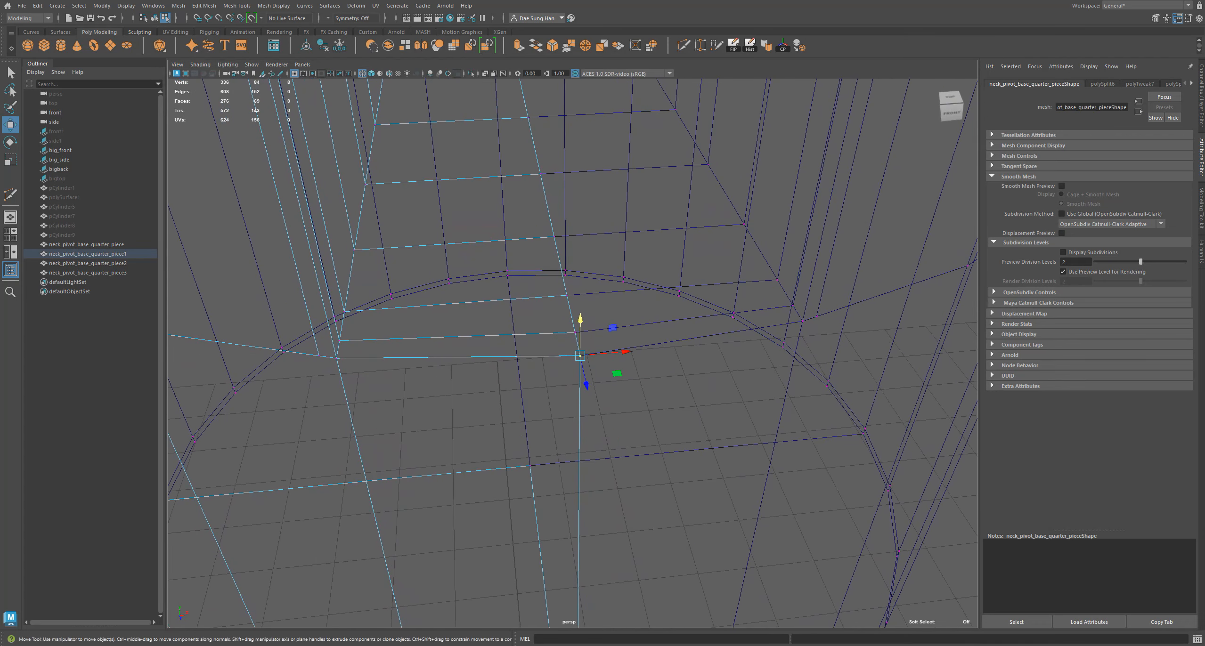
{"action": "mouse_move", "coordinate": [659, 450]}
{"action": "left_mouse_down", "text": "alt"}
{"action": "mouse_move", "coordinate": [594, 444]}
{"action": "mouse_move", "coordinate": [665, 451]}
{"action": "left_mouse_up", "text": "alt"}
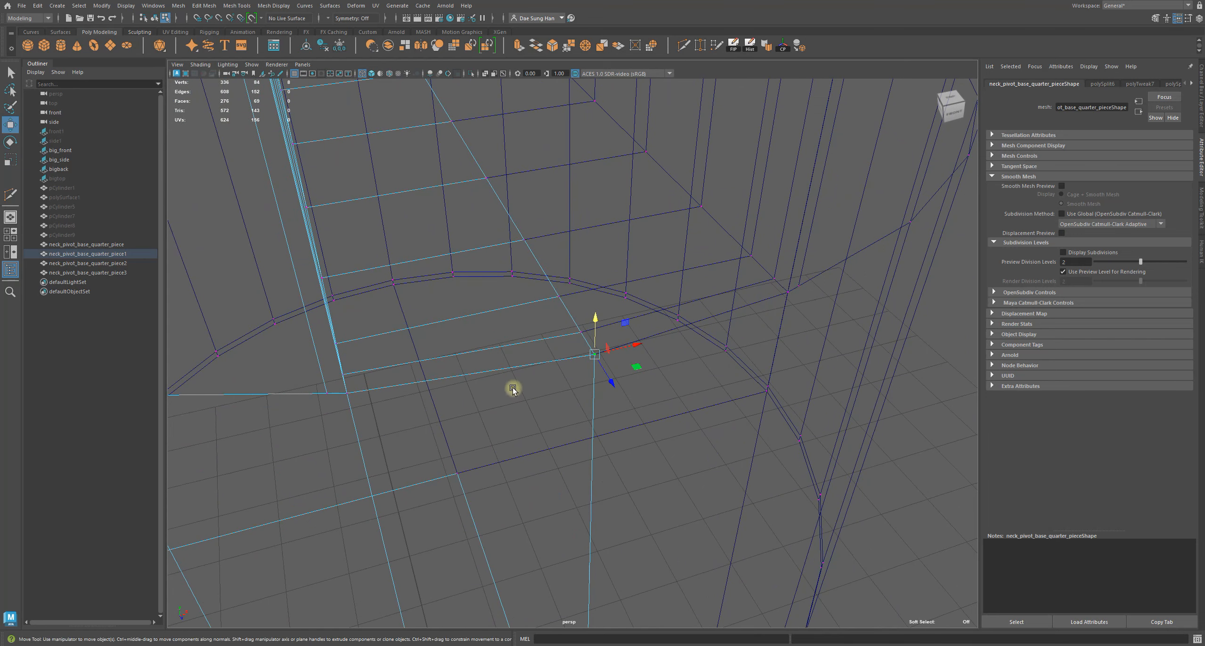
Try moving the vertex at the slot floor's front centre down along Y to check for an overlapping vertex, then undo the moves.
{"action": "right_click_drag", "start_coordinate": [511, 388], "coordinate": [588, 361], "text": "shift"}
{"action": "left_click_drag", "start_coordinate": [589, 361], "coordinate": [558, 401], "text": "alt"}
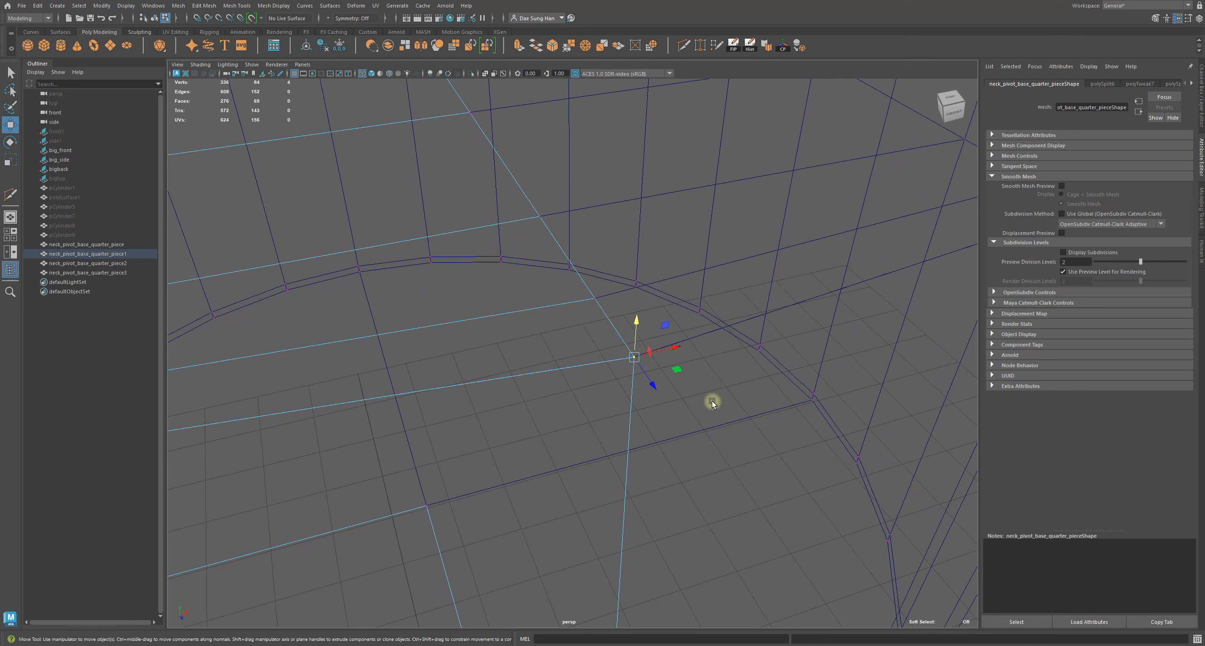
{"action": "left_click", "coordinate": [593, 296]}
{"action": "left_click", "coordinate": [634, 358]}
{"action": "left_click_drag", "start_coordinate": [636, 323], "coordinate": [649, 392]}
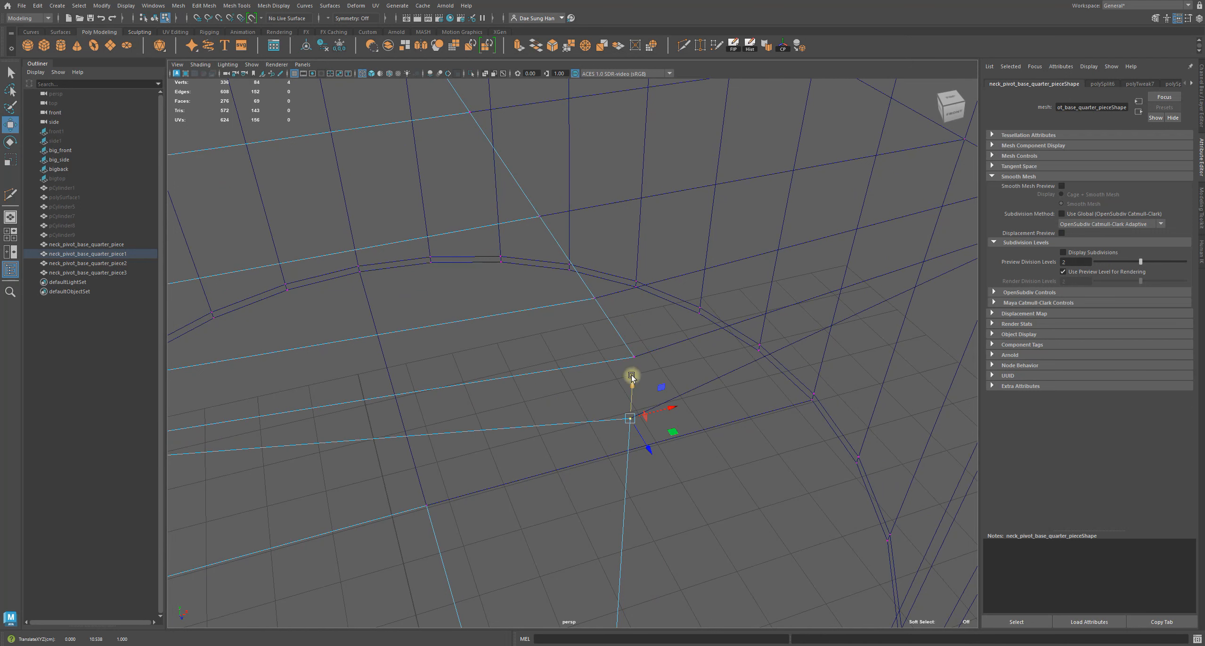
{"action": "key", "text": "z"}
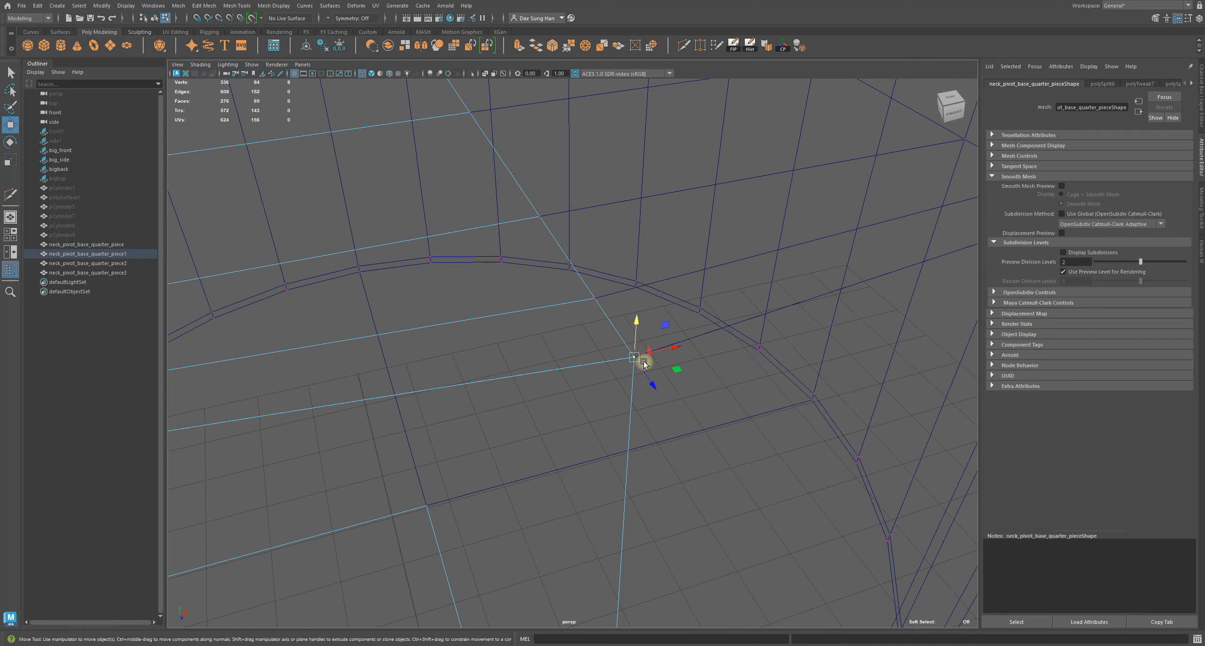
{"action": "left_click", "coordinate": [595, 298]}
{"action": "left_click", "coordinate": [634, 357]}
{"action": "left_click_drag", "start_coordinate": [635, 321], "coordinate": [672, 382]}
{"action": "key", "text": "z"}
Merge the overlapping vertices at the slot floor's front centre and return to shaded display.
{"action": "right_click_drag", "start_coordinate": [531, 392], "coordinate": [528, 334], "text": "shift"}
{"action": "left_click_drag", "start_coordinate": [632, 384], "coordinate": [417, 368], "text": "alt"}
{"action": "key", "text": "5"}
{"action": "mouse_move", "coordinate": [454, 335]}
{"action": "left_mouse_down", "text": "alt"}
{"action": "mouse_move", "coordinate": [443, 312]}
{"action": "mouse_move", "coordinate": [457, 333]}
{"action": "left_mouse_up", "text": "alt"}
{"action": "left_click", "coordinate": [228, 411]}
{"action": "right_click_drag", "start_coordinate": [457, 334], "coordinate": [584, 391], "text": "alt"}
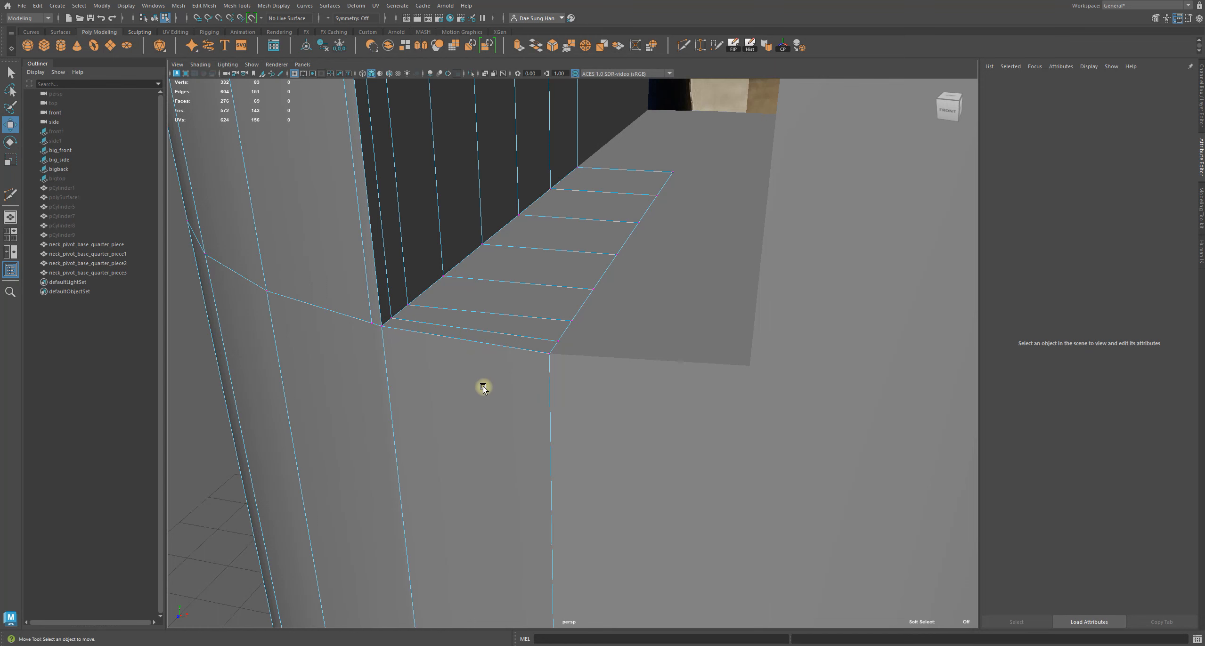
Inspect the edge flow from the slot's bottom corner up to the top rim, checking the edge loop where wall and floor meet.
{"action": "left_click_drag", "start_coordinate": [452, 380], "coordinate": [429, 391], "text": "alt"}
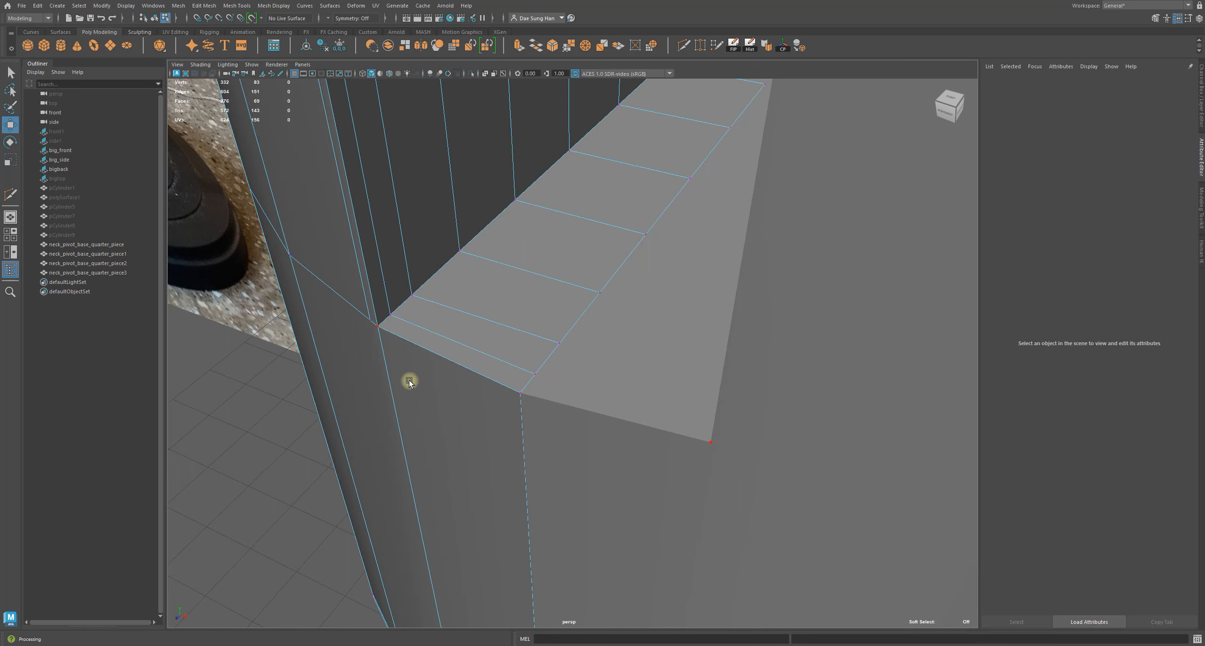
{"action": "left_click_drag", "start_coordinate": [406, 376], "coordinate": [504, 335], "text": "alt"}
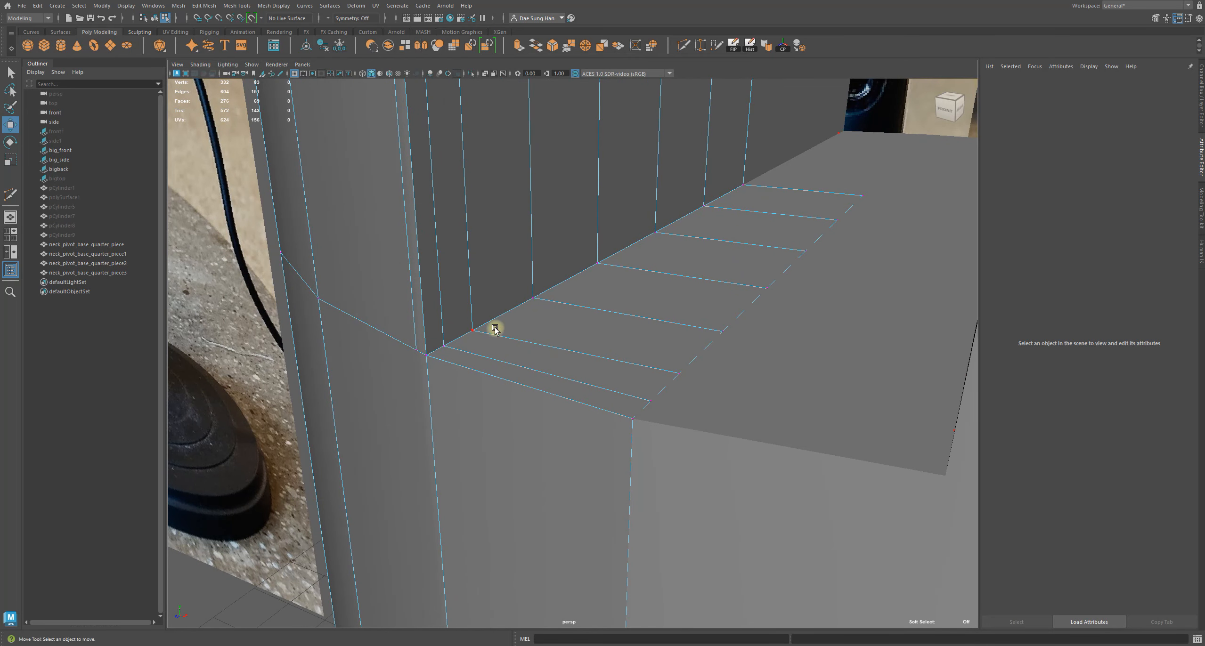
{"action": "right_click_drag", "start_coordinate": [492, 326], "coordinate": [507, 261]}
{"action": "double_click", "coordinate": [573, 274]}
{"action": "left_click_drag", "start_coordinate": [572, 272], "coordinate": [491, 224], "text": "alt"}
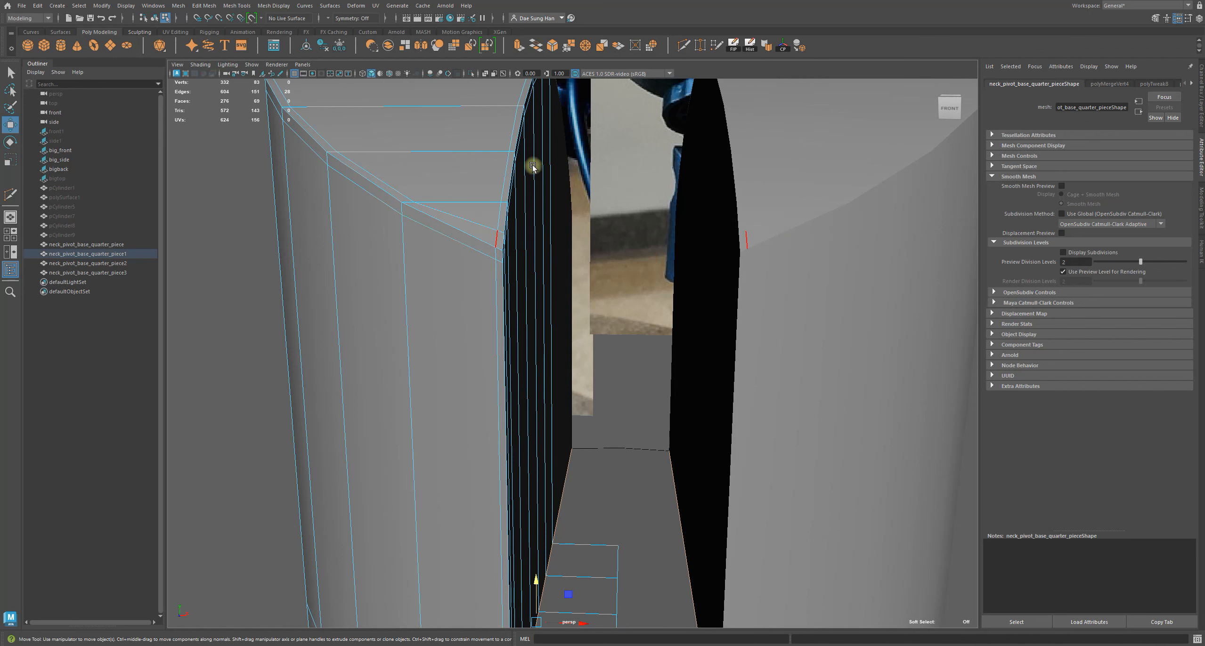
{"action": "left_click_drag", "start_coordinate": [529, 169], "coordinate": [530, 135], "text": "alt"}
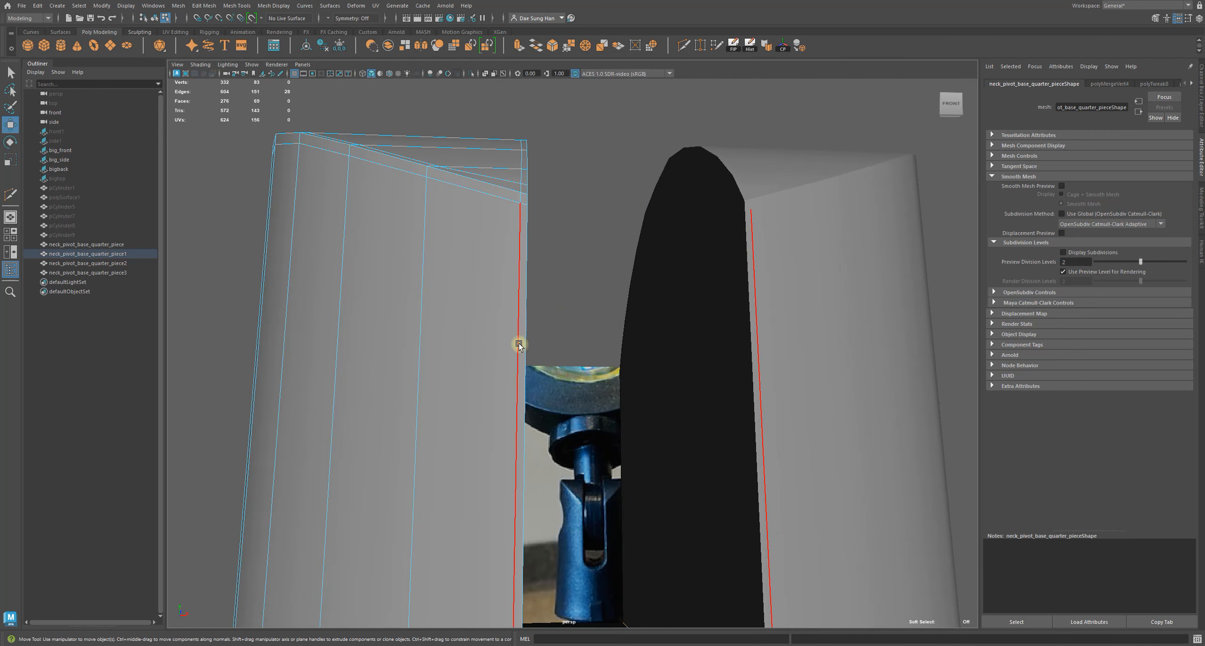
{"action": "left_click_drag", "start_coordinate": [513, 336], "coordinate": [513, 490], "text": "alt"}
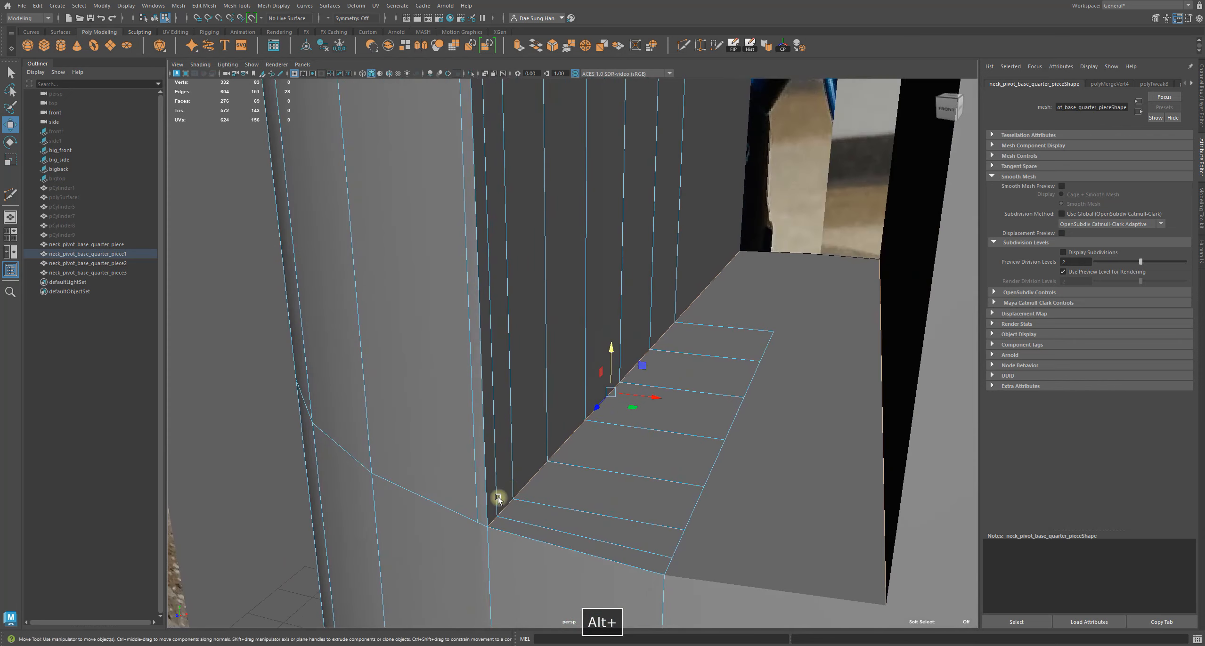
{"action": "right_click_drag", "start_coordinate": [475, 521], "coordinate": [523, 302], "text": "alt"}
{"action": "left_click", "coordinate": [283, 243]}
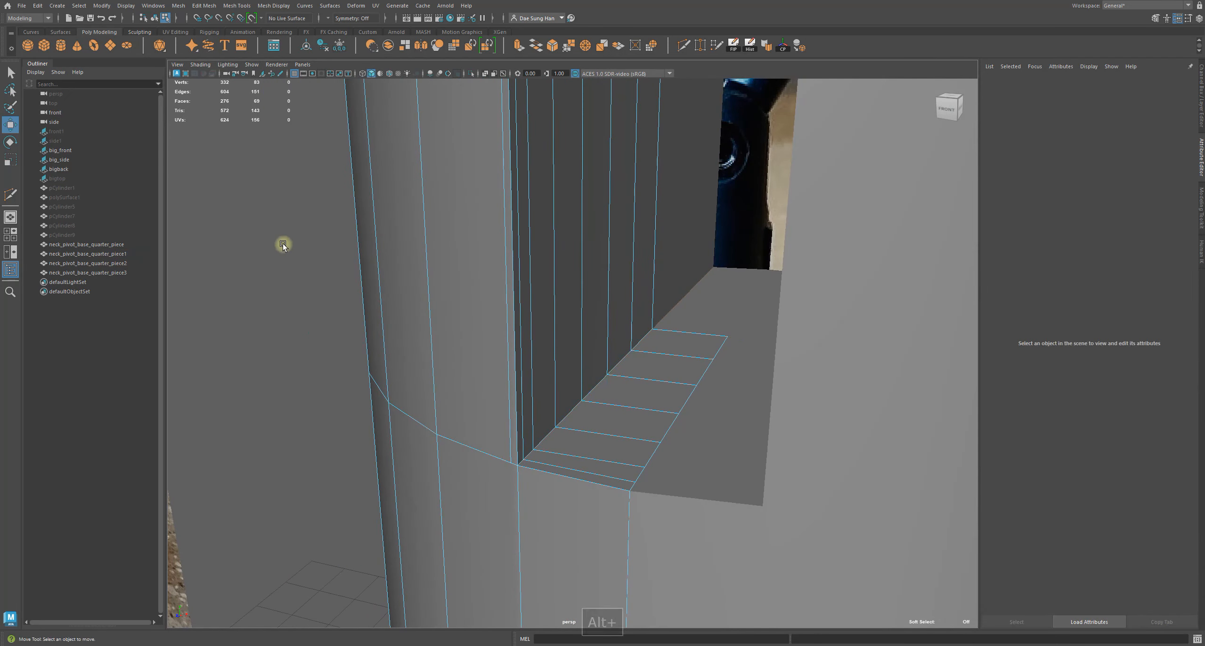
Delete the vertical support edge on the outer face just beside the slot's front edge.
{"action": "left_click", "coordinate": [505, 291]}
{"action": "left_click_drag", "start_coordinate": [495, 276], "coordinate": [545, 337], "text": "alt"}
{"action": "mouse_move", "coordinate": [533, 206]}
{"action": "left_mouse_down", "text": "alt"}
{"action": "mouse_move", "coordinate": [533, 250]}
{"action": "mouse_move", "coordinate": [511, 215]}
{"action": "left_mouse_up", "text": "alt"}
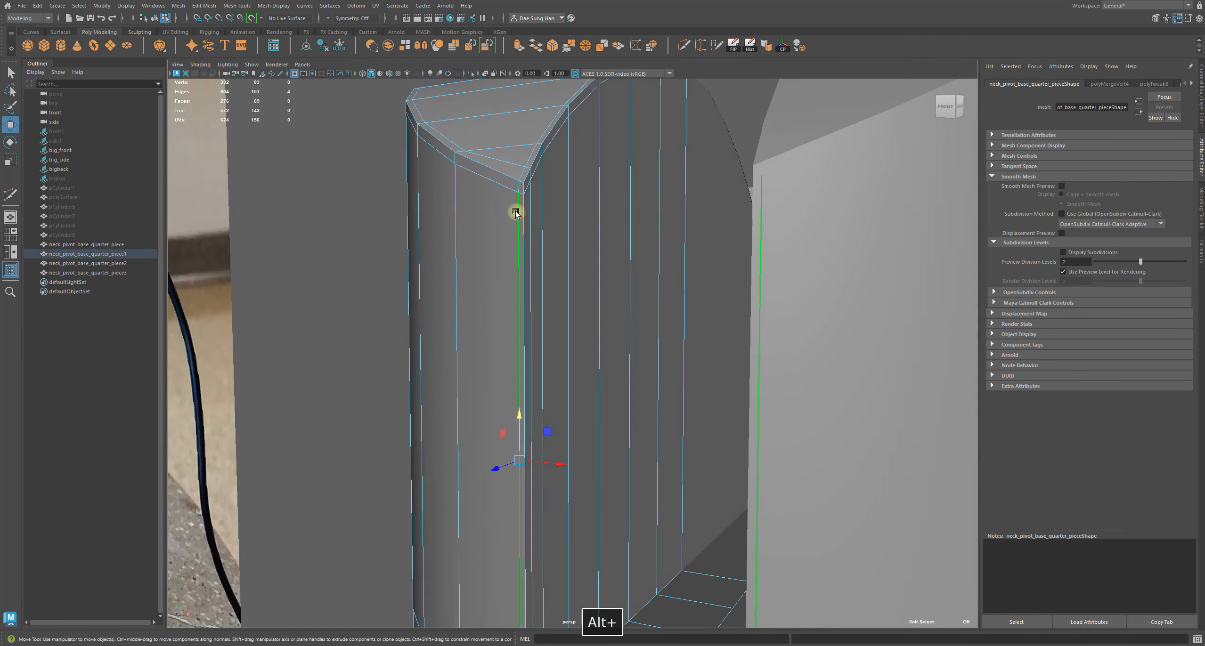
{"action": "key", "text": "q"}
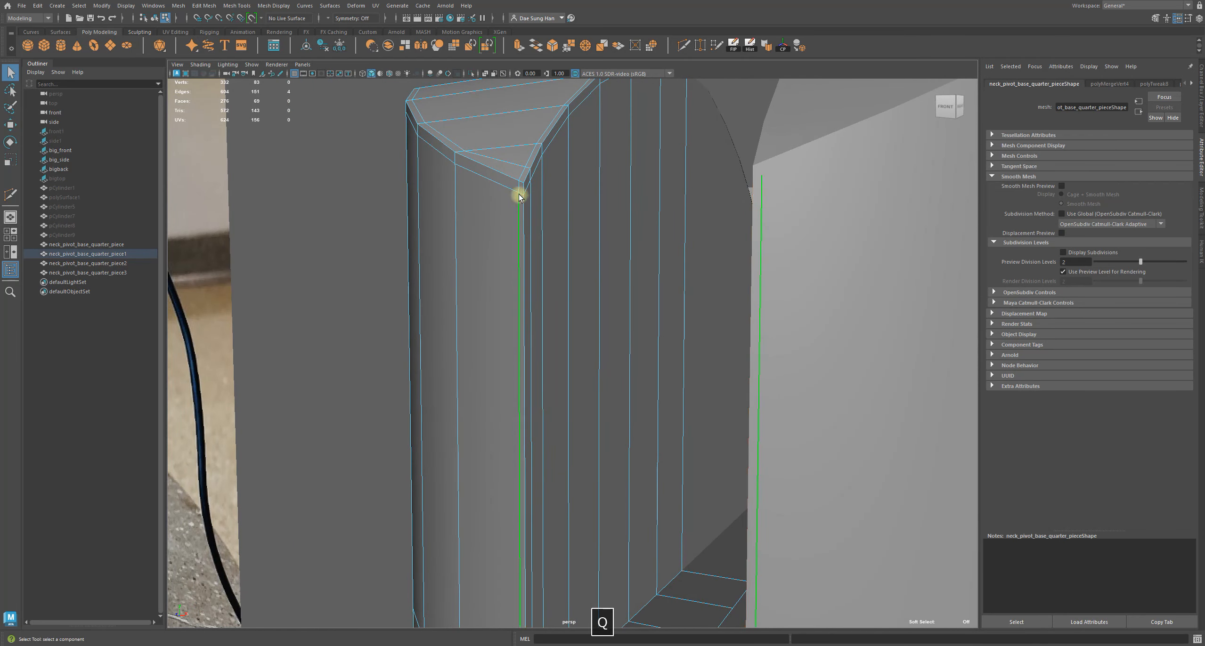
{"action": "left_click_drag", "start_coordinate": [521, 371], "coordinate": [553, 282], "text": "alt"}
{"action": "middle_click_drag", "start_coordinate": [502, 472], "coordinate": [494, 203], "text": "alt"}
{"action": "left_click_drag", "start_coordinate": [494, 203], "coordinate": [566, 219], "text": "alt"}
{"action": "left_click_drag", "start_coordinate": [590, 256], "coordinate": [618, 177], "text": "alt"}
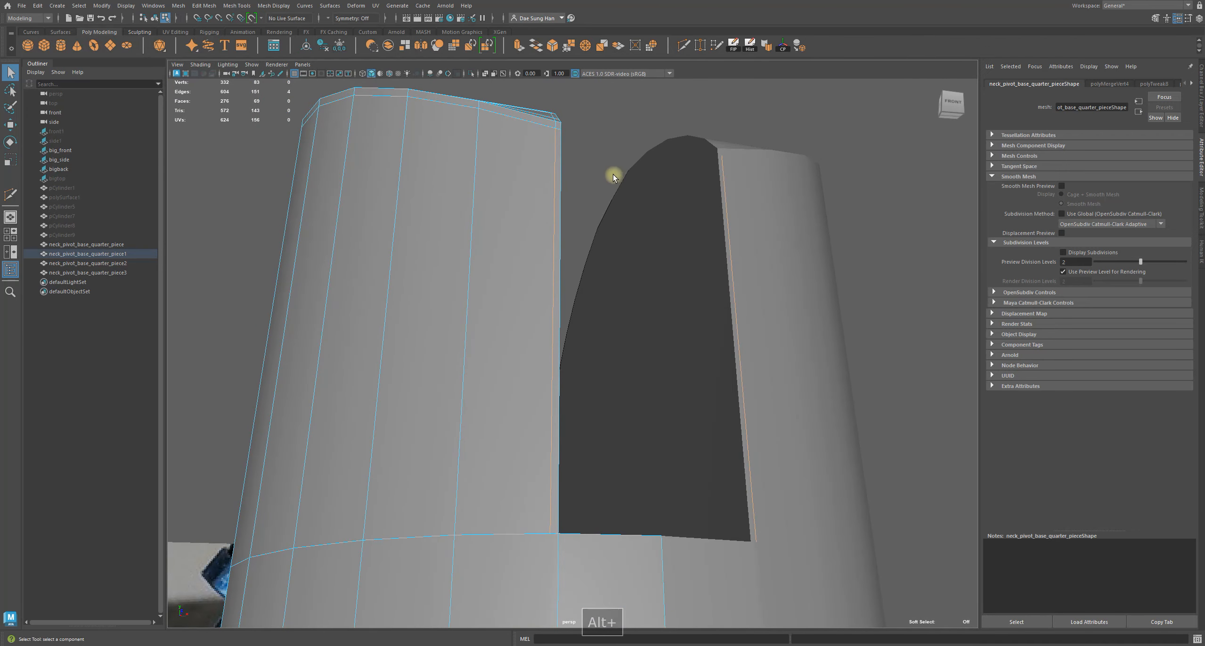
{"action": "double_click", "coordinate": [472, 204]}
{"action": "right_click", "coordinate": [472, 204], "text": "shift"}
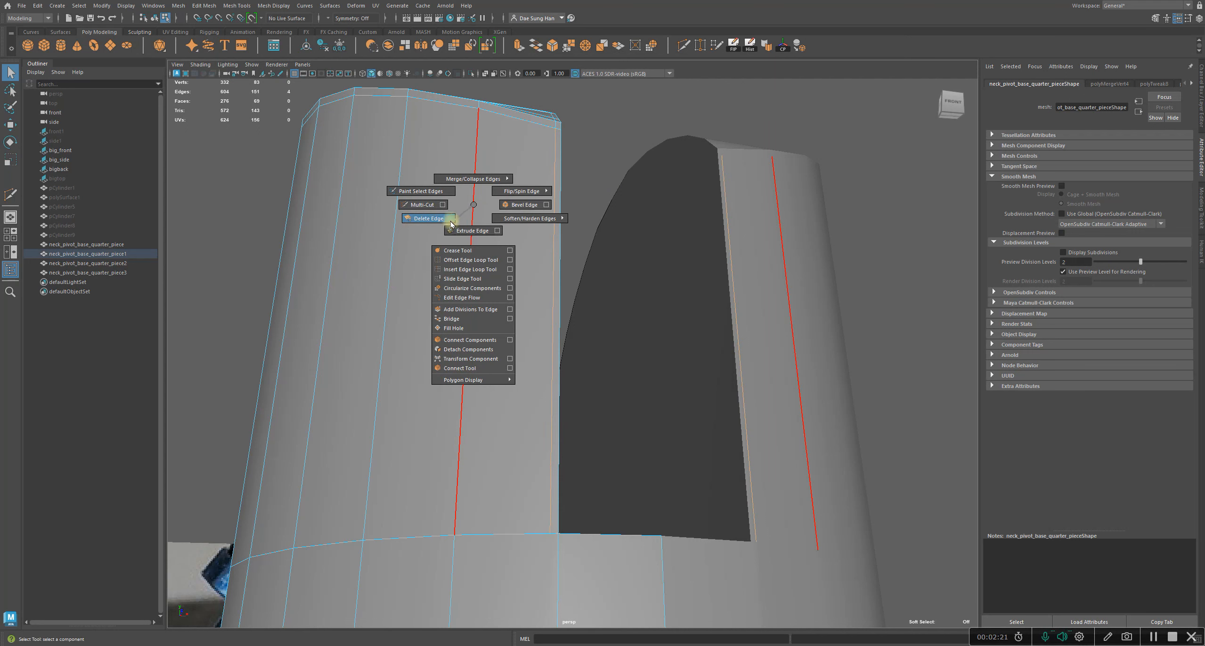
{"action": "right_click_drag", "start_coordinate": [451, 223], "coordinate": [450, 212], "text": "shift"}
Check the slot's wall and bottom corner in smooth preview, then return to the unsmoothed display.
{"action": "left_click_drag", "start_coordinate": [620, 300], "coordinate": [571, 408], "text": "alt"}
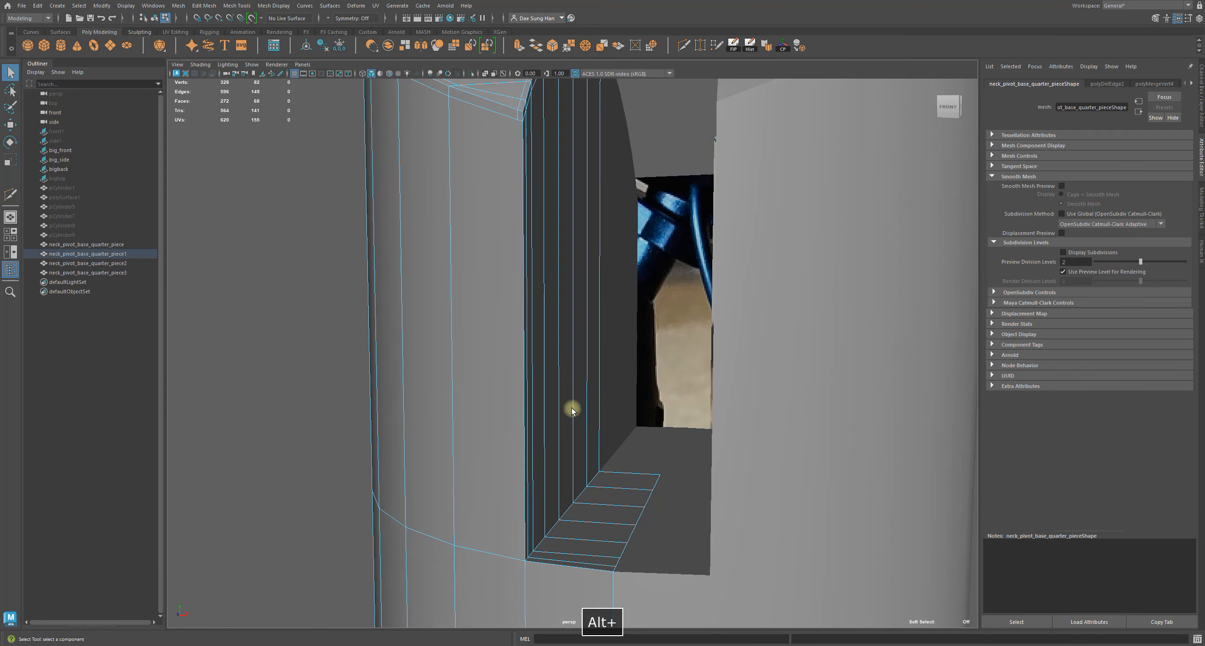
{"action": "key", "text": "3"}
{"action": "key", "text": "1"}
{"action": "left_click_drag", "start_coordinate": [454, 364], "coordinate": [575, 443], "text": "alt"}
{"action": "key", "text": "1"}
{"action": "key", "text": "w"}
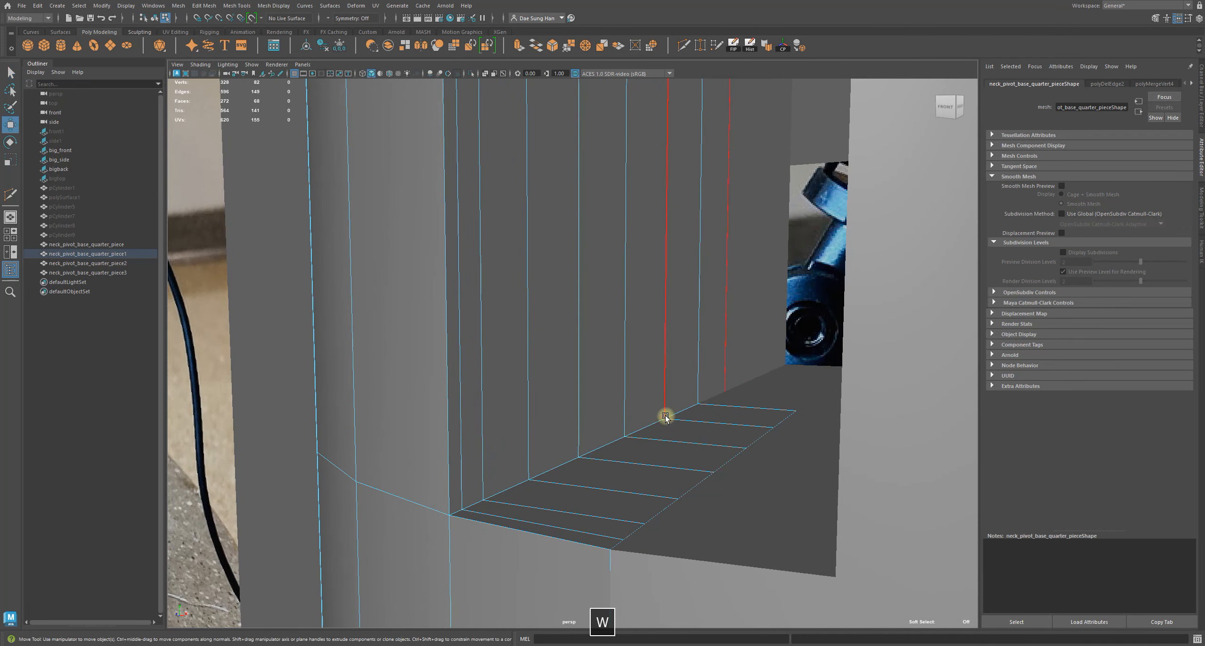
Bevel the edge where the slot's side wall meets its floor.
{"action": "left_click_drag", "start_coordinate": [657, 420], "coordinate": [656, 417], "text": "alt"}
{"action": "right_click_drag", "start_coordinate": [598, 378], "coordinate": [614, 288]}
{"action": "left_click", "coordinate": [687, 334]}
{"action": "left_click_drag", "start_coordinate": [686, 334], "coordinate": [565, 431], "text": "alt"}
{"action": "right_click_drag", "start_coordinate": [524, 354], "coordinate": [524, 355], "text": "shift"}
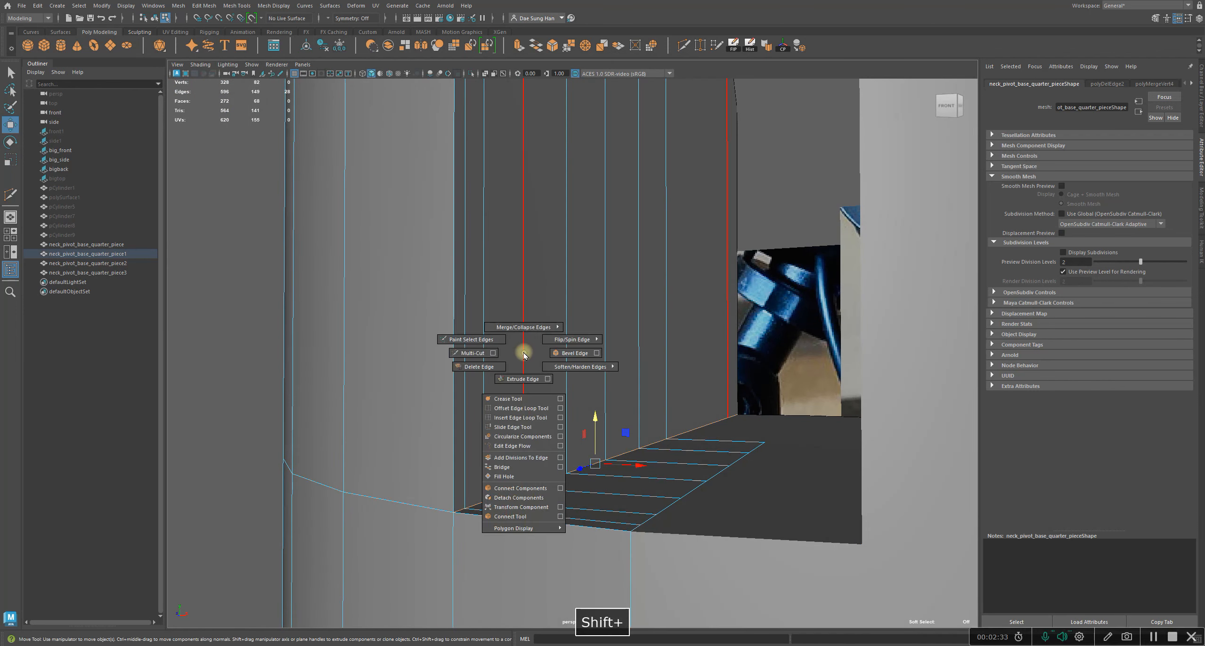
{"action": "left_click", "coordinate": [569, 353]}
Round the slot's bottom corner bevel by setting its segments to 4.
{"action": "left_click_drag", "start_coordinate": [606, 358], "coordinate": [538, 412], "text": "alt"}
{"action": "left_click_drag", "start_coordinate": [386, 319], "coordinate": [497, 409], "text": "alt"}
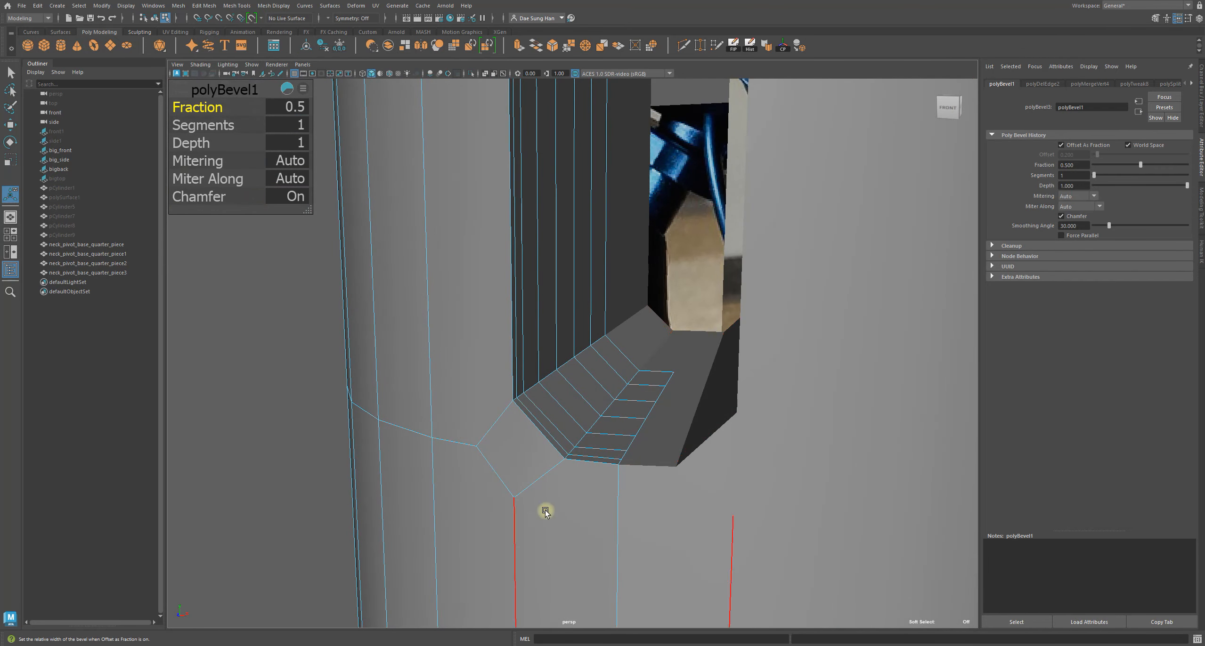
{"action": "left_click_drag", "start_coordinate": [289, 146], "coordinate": [514, 336], "text": "alt"}
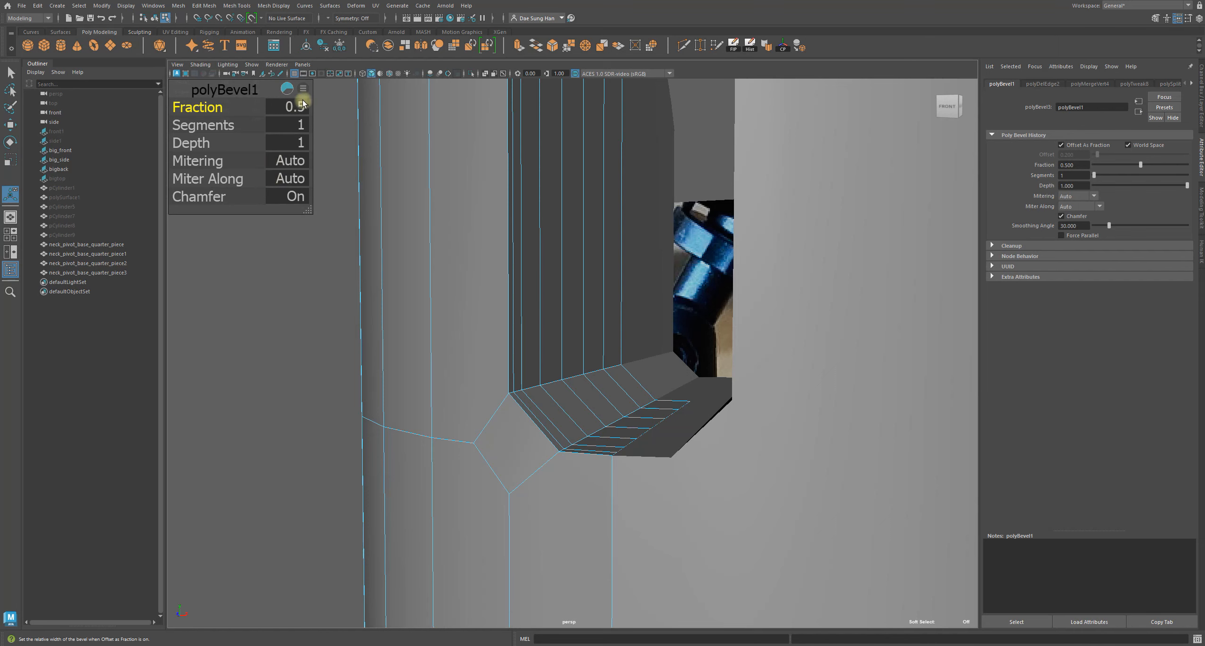
{"action": "left_click_drag", "start_coordinate": [618, 412], "coordinate": [656, 407], "text": "alt"}
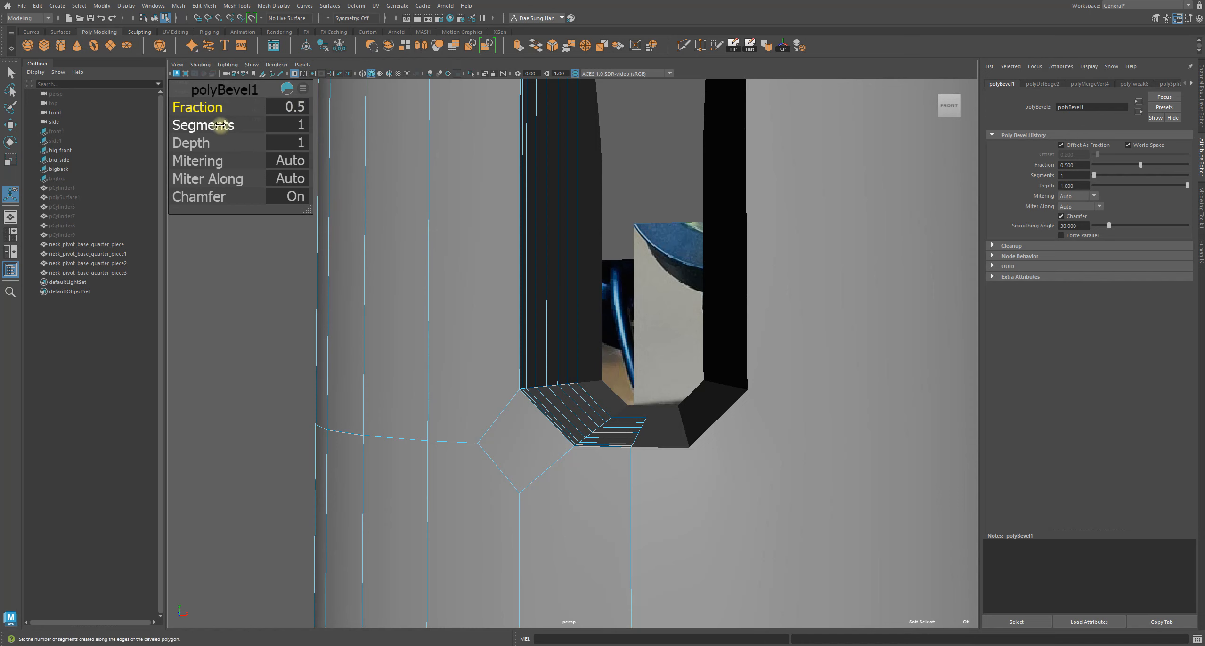
{"action": "left_click_drag", "start_coordinate": [207, 130], "coordinate": [237, 126]}
{"action": "left_click_drag", "start_coordinate": [782, 404], "coordinate": [825, 409], "text": "alt"}
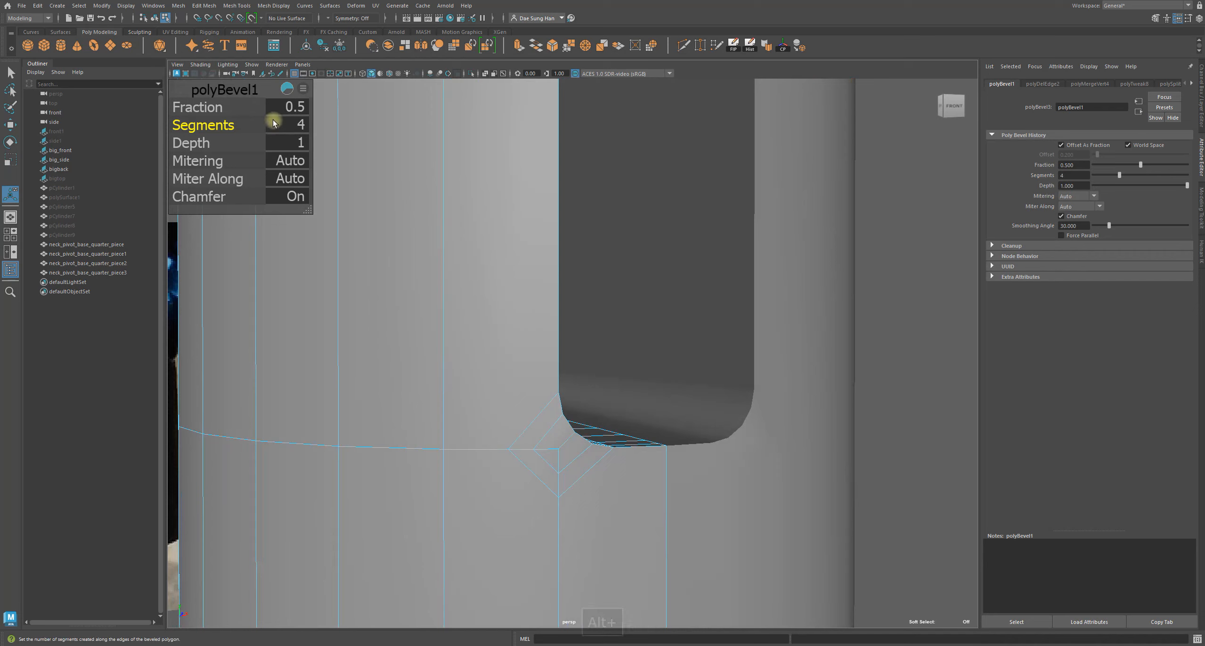
{"action": "left_click_drag", "start_coordinate": [632, 360], "coordinate": [559, 345], "text": "alt"}
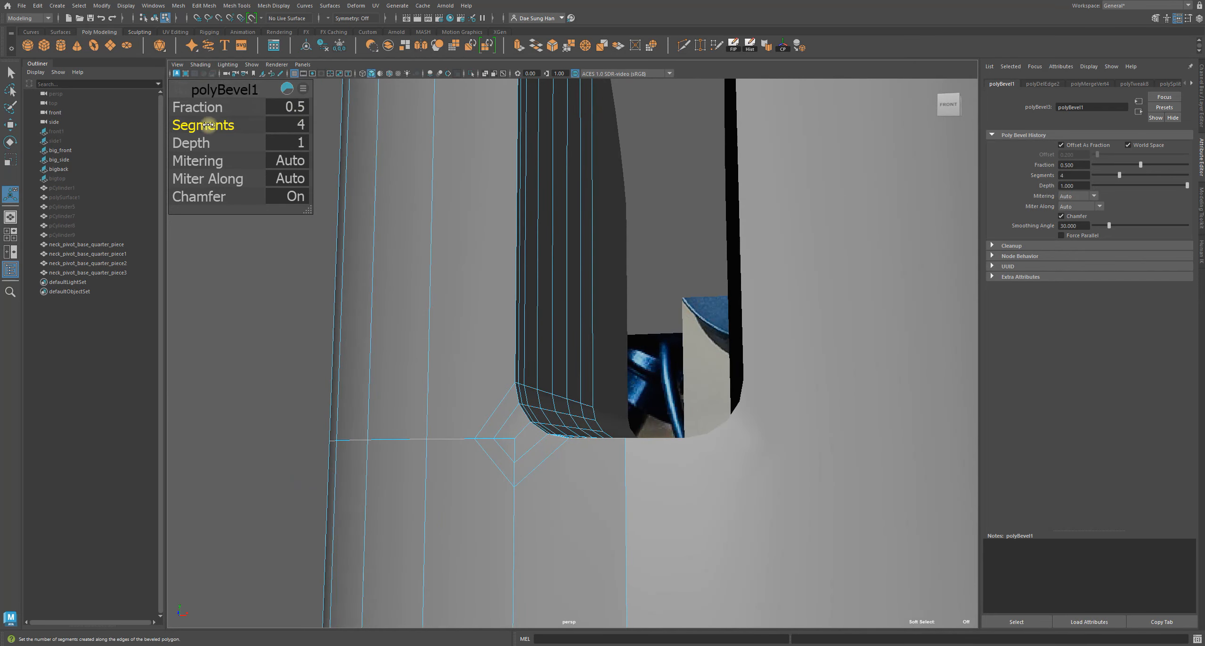
Examine the rounded slot corner from the top rim down to the floor, including the diagonal bevel edges on the outer face.
{"action": "left_click_drag", "start_coordinate": [574, 302], "coordinate": [597, 279], "text": "alt"}
{"action": "right_click_drag", "start_coordinate": [442, 313], "coordinate": [489, 316], "text": "alt"}
{"action": "left_click_drag", "start_coordinate": [489, 317], "coordinate": [518, 283], "text": "alt"}
{"action": "right_click_drag", "start_coordinate": [518, 283], "coordinate": [522, 190], "text": "alt"}
{"action": "middle_click_drag", "start_coordinate": [522, 190], "coordinate": [499, 340], "text": "alt"}
{"action": "right_click_drag", "start_coordinate": [499, 339], "coordinate": [327, 306], "text": "alt"}
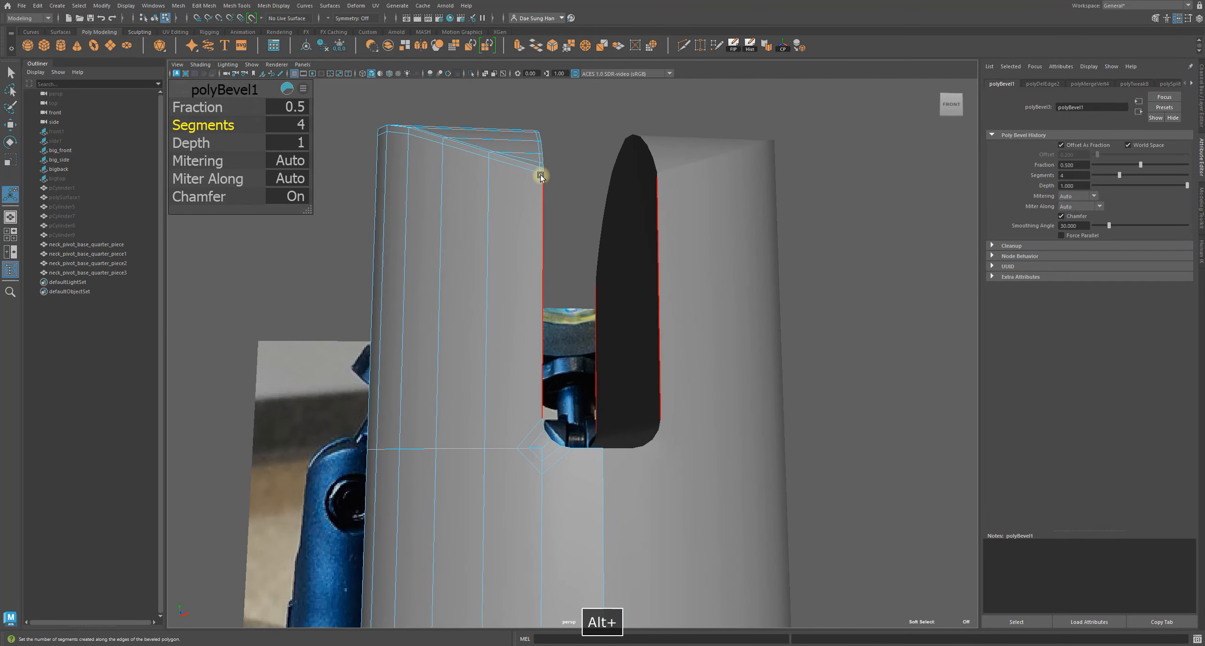
{"action": "left_click_drag", "start_coordinate": [545, 494], "coordinate": [528, 530], "text": "alt"}
{"action": "right_click_drag", "start_coordinate": [527, 530], "coordinate": [678, 549], "text": "alt"}
{"action": "left_click_drag", "start_coordinate": [677, 549], "coordinate": [597, 538], "text": "alt"}
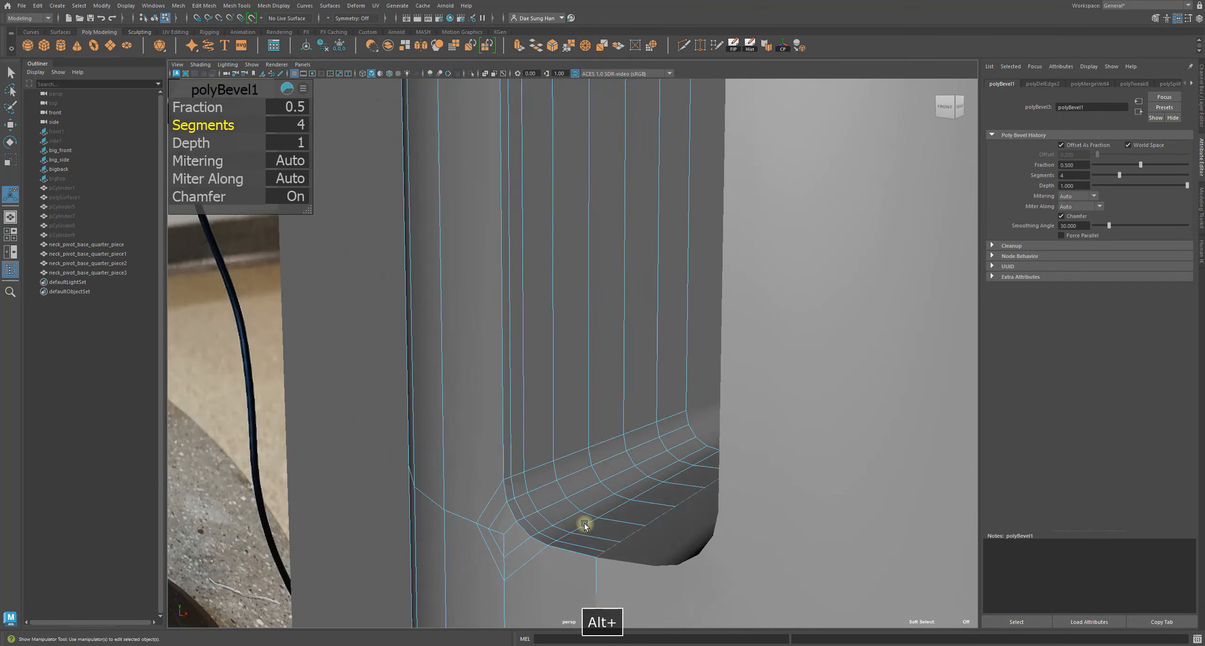
{"action": "middle_click_drag", "start_coordinate": [598, 538], "coordinate": [604, 364], "text": "alt"}
{"action": "right_click_drag", "start_coordinate": [604, 364], "coordinate": [667, 323], "text": "alt"}
{"action": "left_click_drag", "start_coordinate": [667, 323], "coordinate": [631, 316], "text": "alt"}
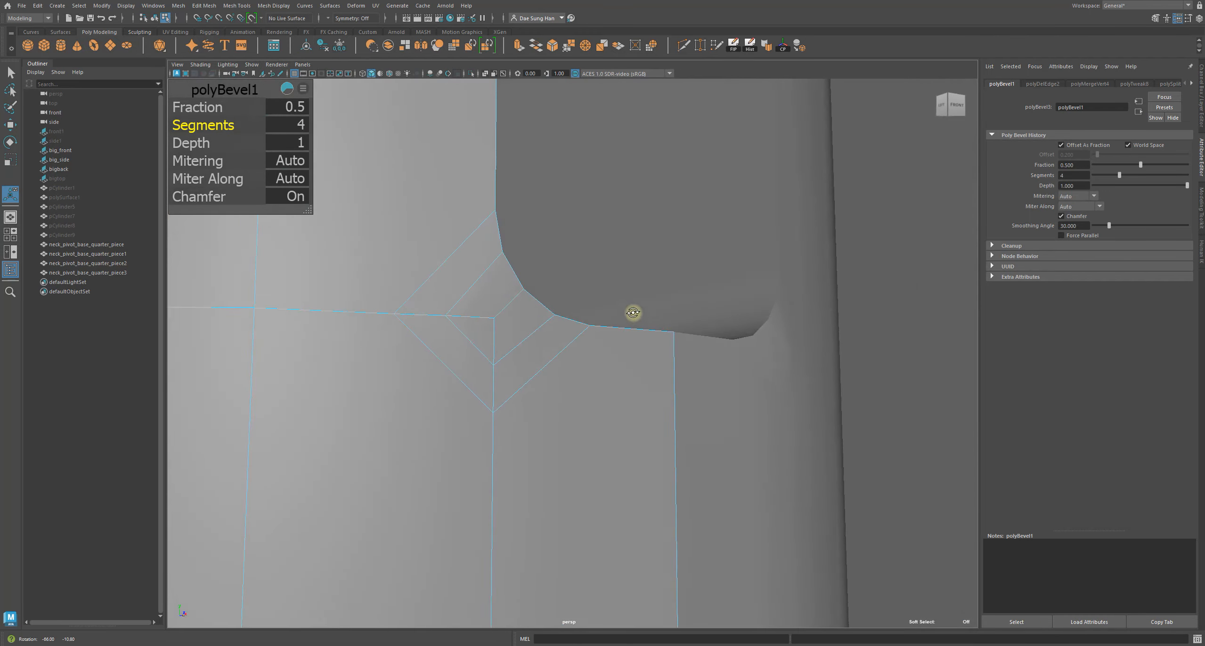
{"action": "left_click_drag", "start_coordinate": [746, 393], "coordinate": [713, 406], "text": "alt"}
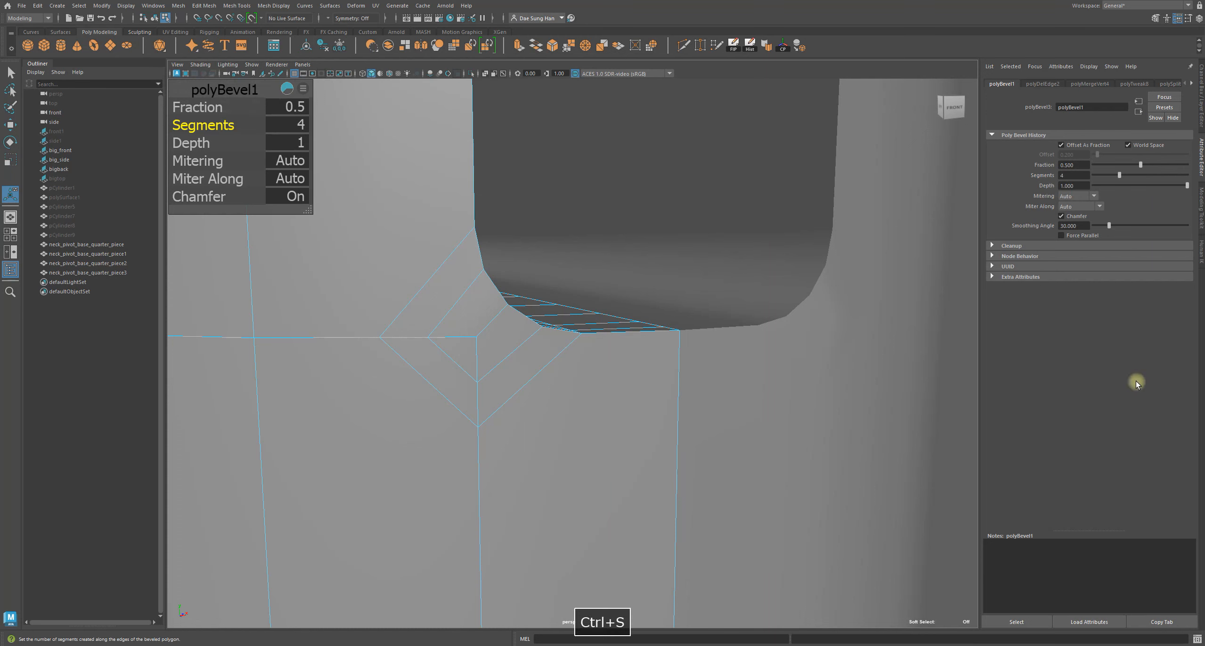
{"action": "left_click_drag", "start_coordinate": [578, 369], "coordinate": [491, 273], "text": "alt"}
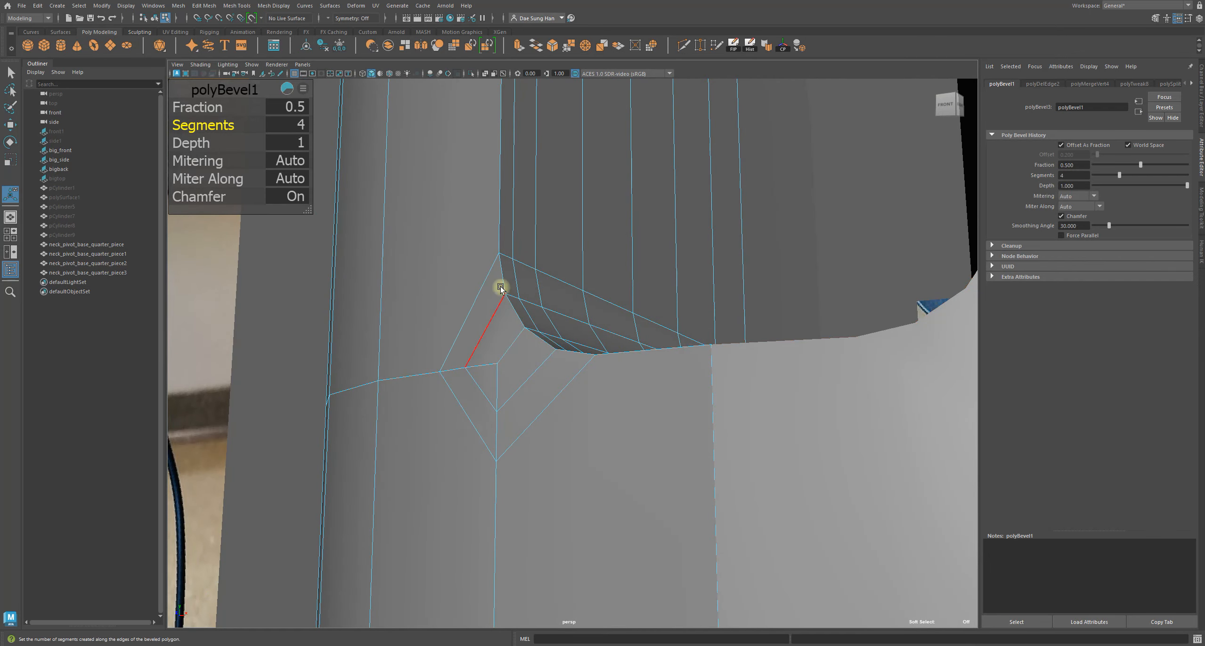
{"action": "left_click_drag", "start_coordinate": [658, 373], "coordinate": [709, 329], "text": "alt"}
{"action": "left_click_drag", "start_coordinate": [616, 293], "coordinate": [609, 284], "text": "alt"}
Switch the quarter pieces to smooth preview in object mode and check the outer face around the slot's rounded corner.
{"action": "key", "text": "3"}
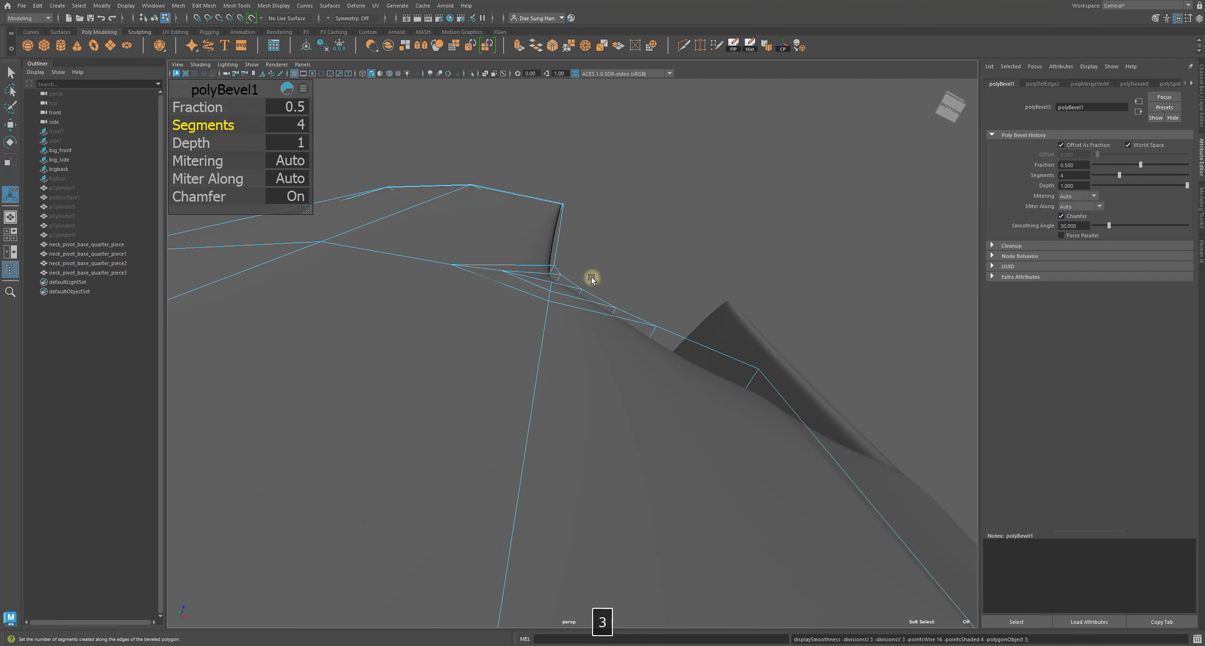
{"action": "key", "text": "1"}
{"action": "right_click_drag", "start_coordinate": [525, 273], "coordinate": [633, 220]}
{"action": "key", "text": "3"}
{"action": "left_click_drag", "start_coordinate": [643, 235], "coordinate": [453, 267], "text": "alt"}
{"action": "left_click", "coordinate": [451, 267]}
{"action": "left_click_drag", "start_coordinate": [536, 360], "coordinate": [554, 405], "text": "alt"}
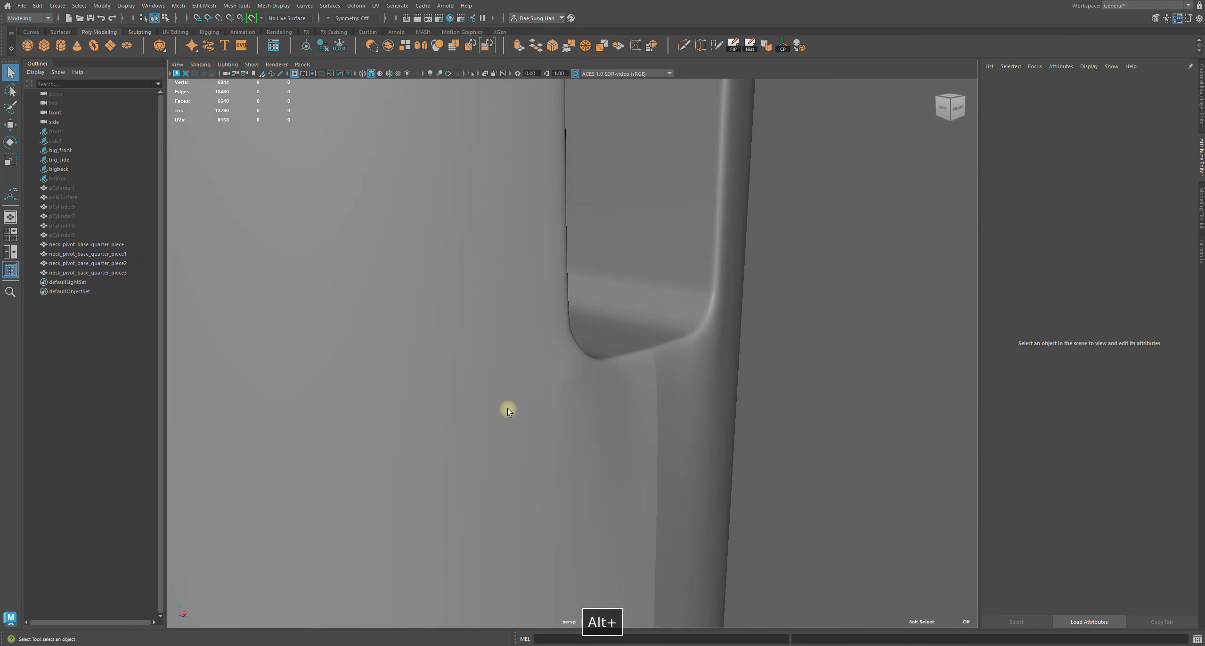
{"action": "left_click", "coordinate": [554, 405]}
Compare the smoothed surface with the selected piece's cage around the slot corner, including the outer curvature seen from below.
{"action": "right_click_drag", "start_coordinate": [589, 417], "coordinate": [646, 357], "text": "alt"}
{"action": "left_click_drag", "start_coordinate": [559, 318], "coordinate": [505, 334], "text": "alt"}
{"action": "left_click_drag", "start_coordinate": [530, 258], "coordinate": [568, 334], "text": "alt"}
{"action": "key", "text": "1"}
{"action": "key", "text": "3"}
{"action": "left_click_drag", "start_coordinate": [535, 289], "coordinate": [461, 305], "text": "alt"}
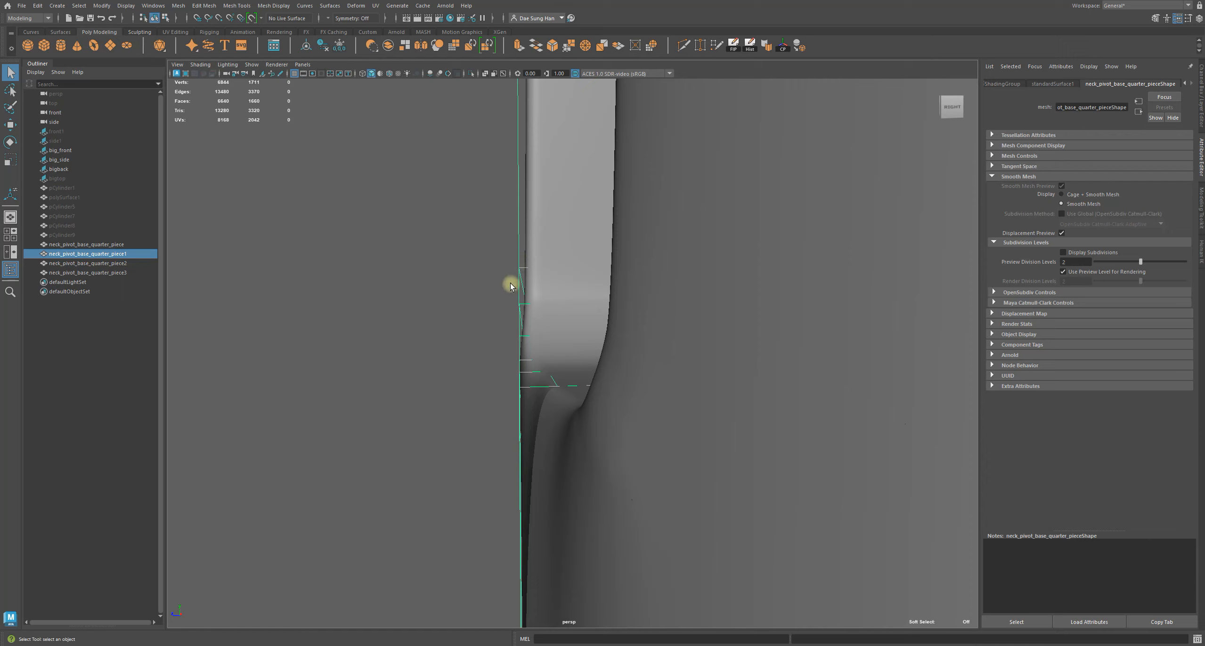
{"action": "left_click_drag", "start_coordinate": [530, 201], "coordinate": [554, 467], "text": "alt"}
{"action": "left_click_drag", "start_coordinate": [508, 243], "coordinate": [647, 321], "text": "alt"}
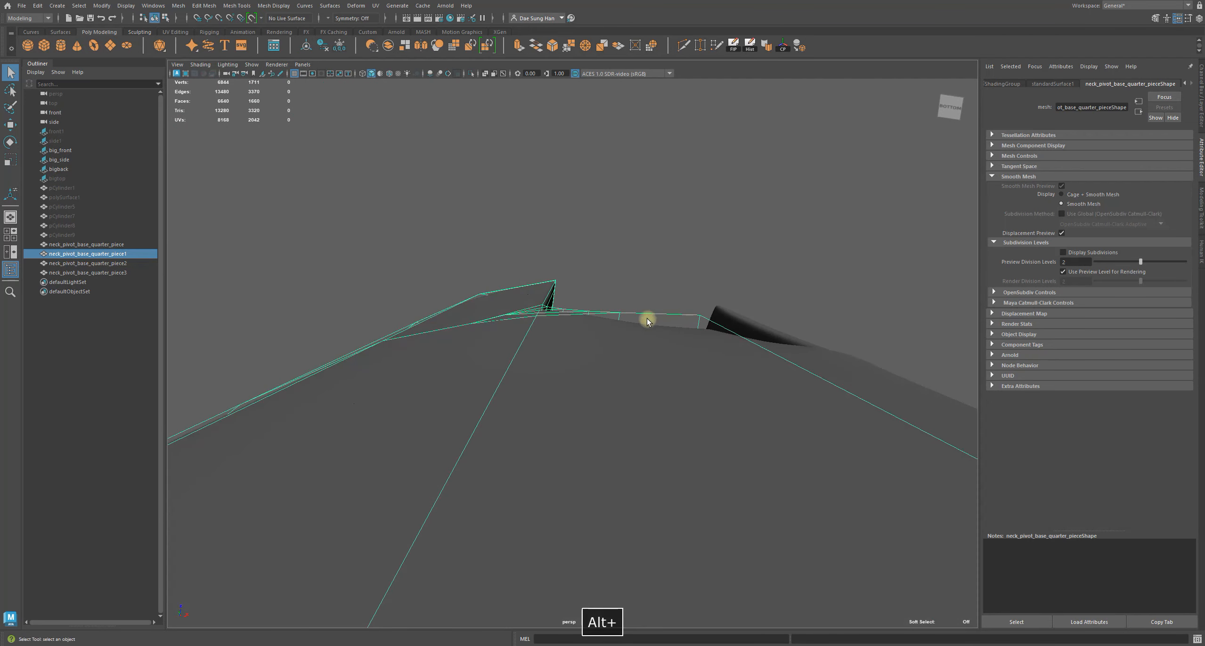
{"action": "left_click_drag", "start_coordinate": [578, 279], "coordinate": [554, 336], "text": "alt"}
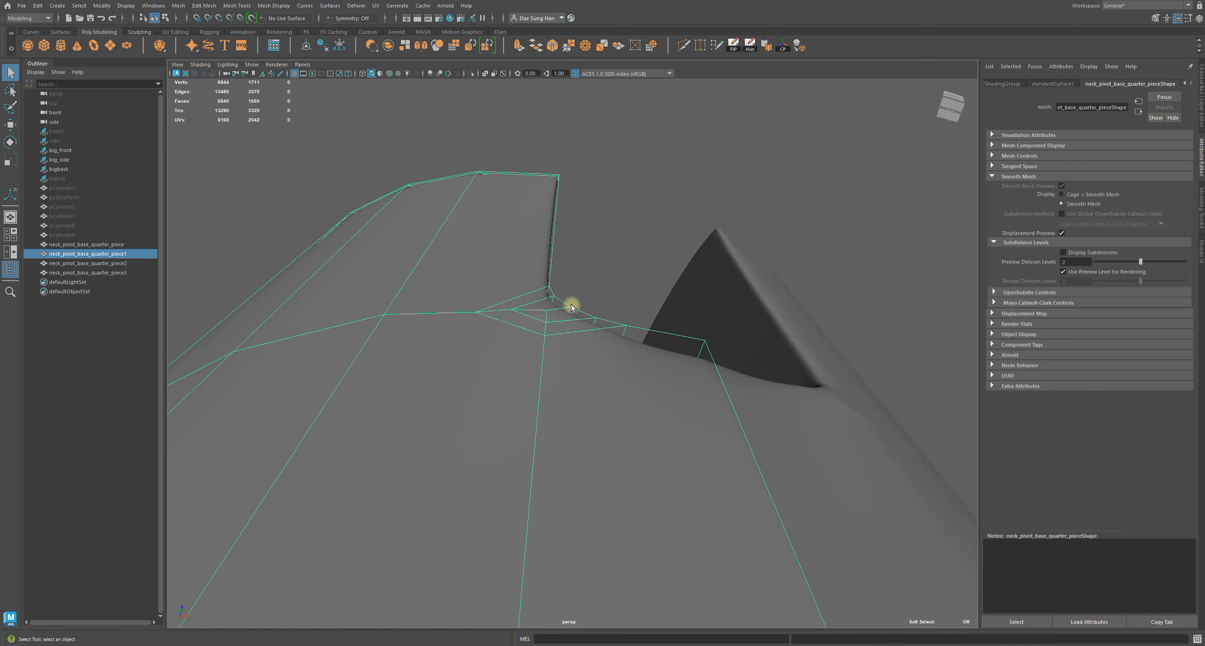
{"action": "left_click_drag", "start_coordinate": [642, 326], "coordinate": [606, 284], "text": "alt"}
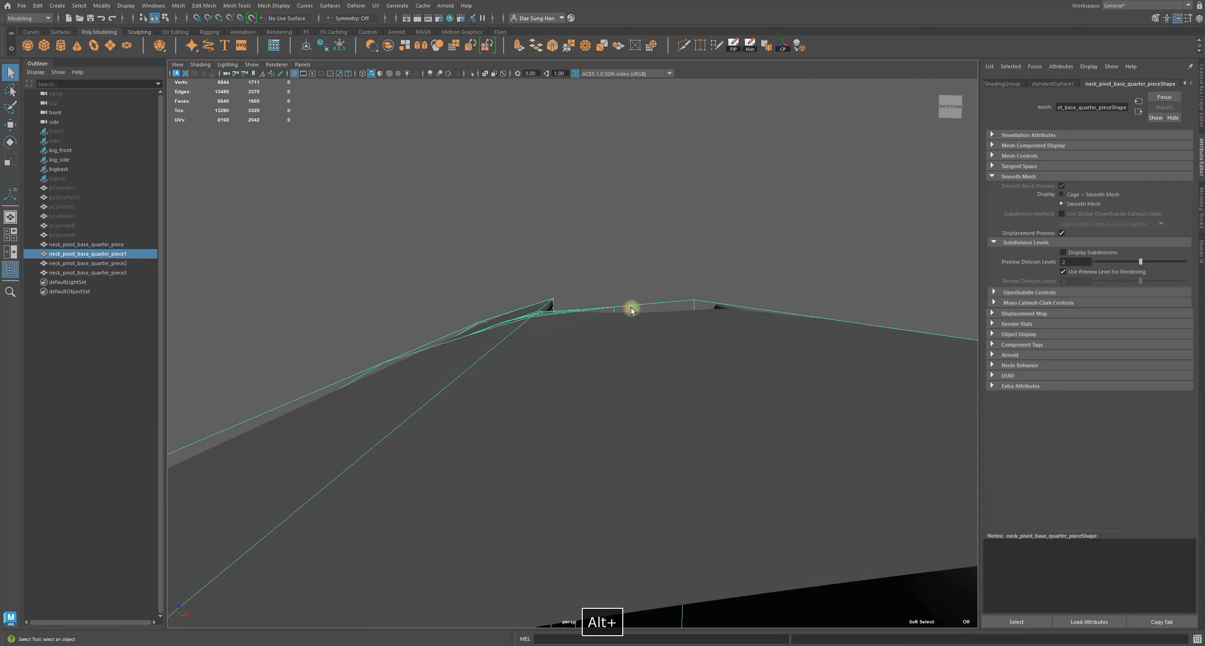
Turn off displacement preview for the selected quarter piece and set its subdivision method to Maya Catmull-Clark.
{"action": "left_click", "coordinate": [991, 177]}
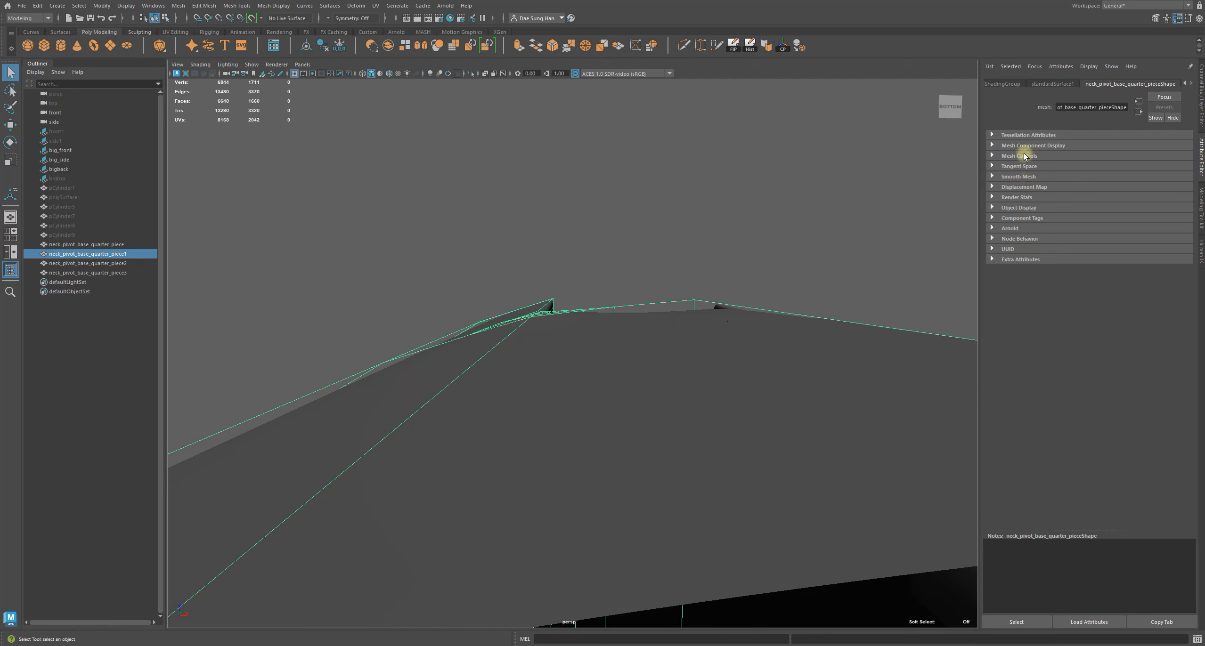
{"action": "left_click", "coordinate": [1017, 176]}
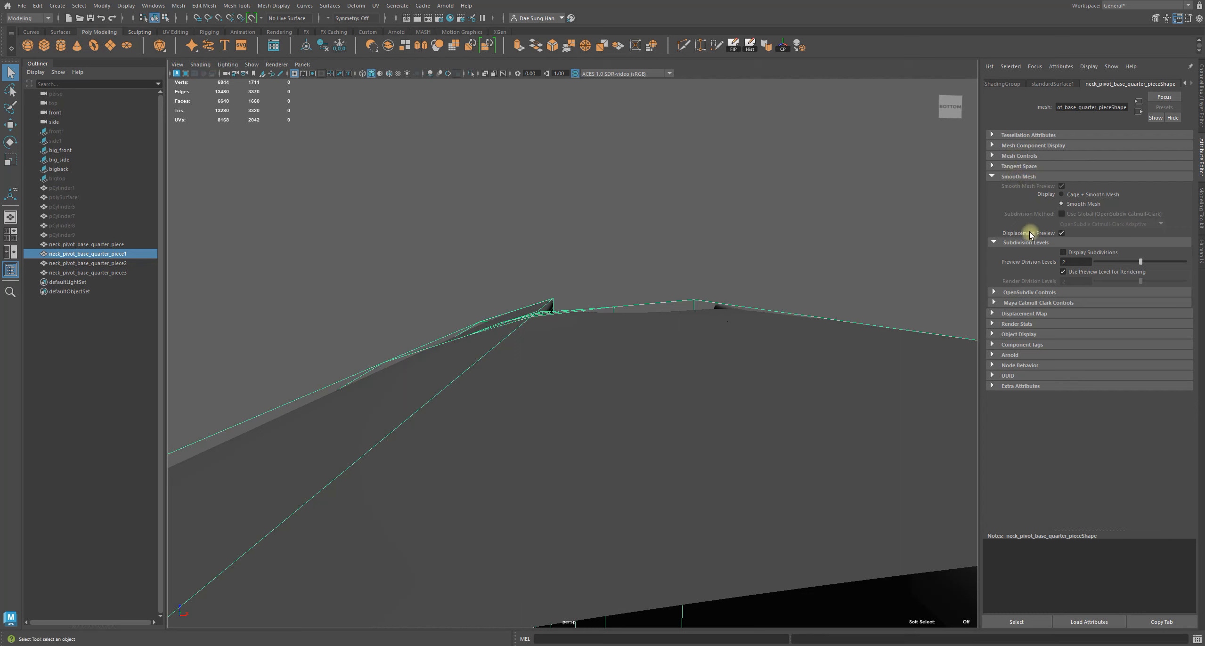
{"action": "left_click", "coordinate": [1035, 243]}
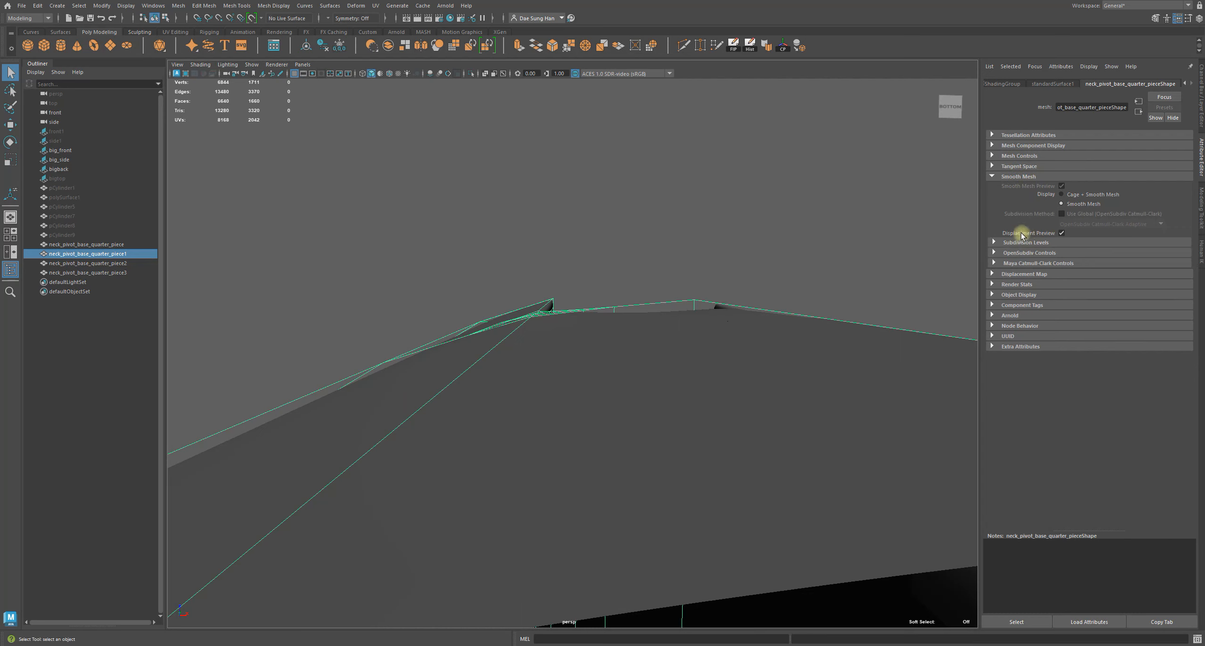
{"action": "left_click", "coordinate": [1061, 232]}
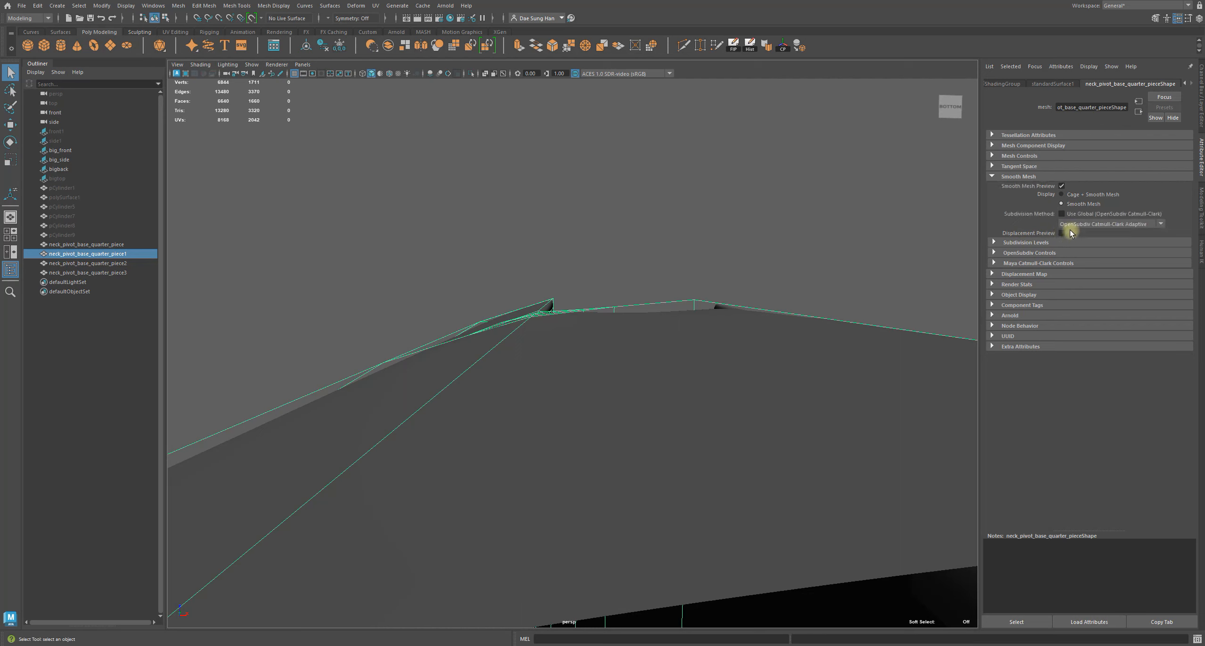
{"action": "left_click", "coordinate": [1103, 224]}
{"action": "left_click", "coordinate": [1103, 225]}
{"action": "left_click", "coordinate": [1111, 224]}
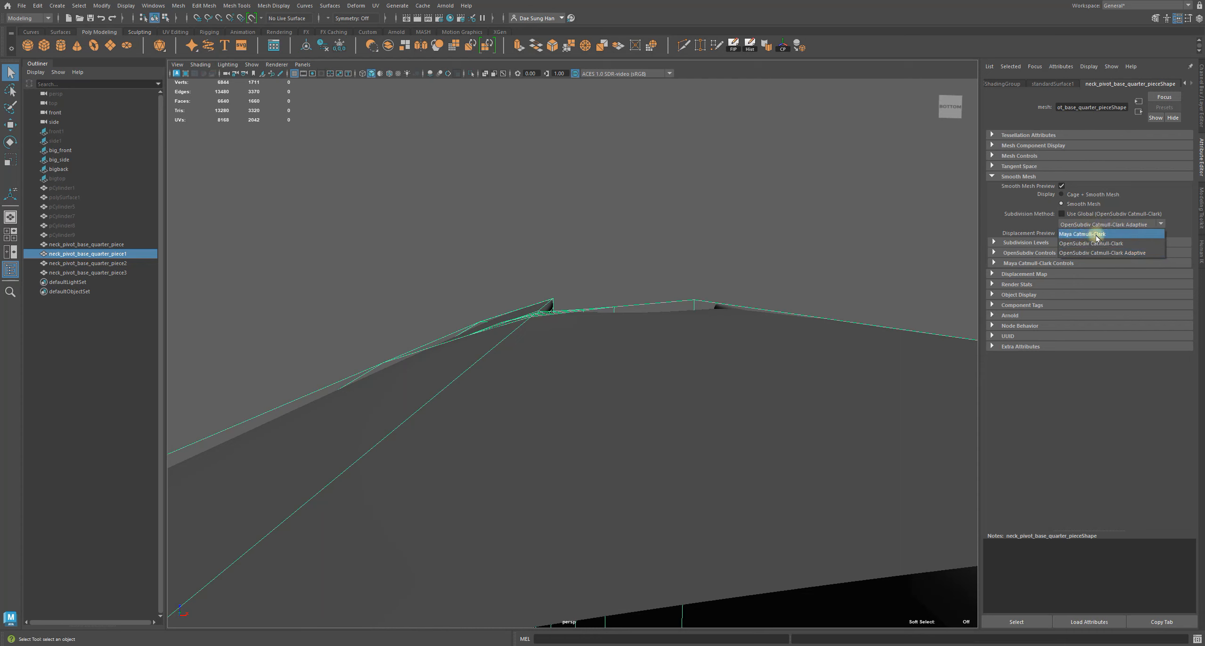
{"action": "left_click", "coordinate": [1094, 234]}
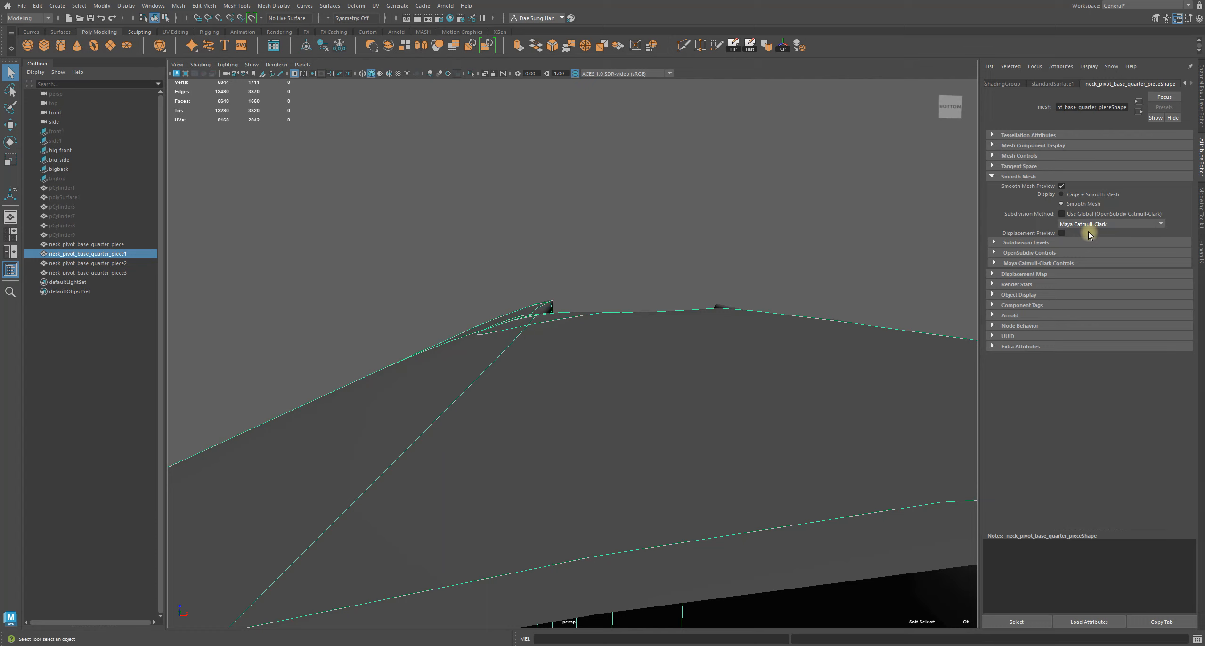
Inspect the Maya Catmull-Clark smoothing around the slot's bottom corner from several angles, then return to the unsmoothed display.
{"action": "left_click_drag", "start_coordinate": [720, 303], "coordinate": [518, 381], "text": "alt"}
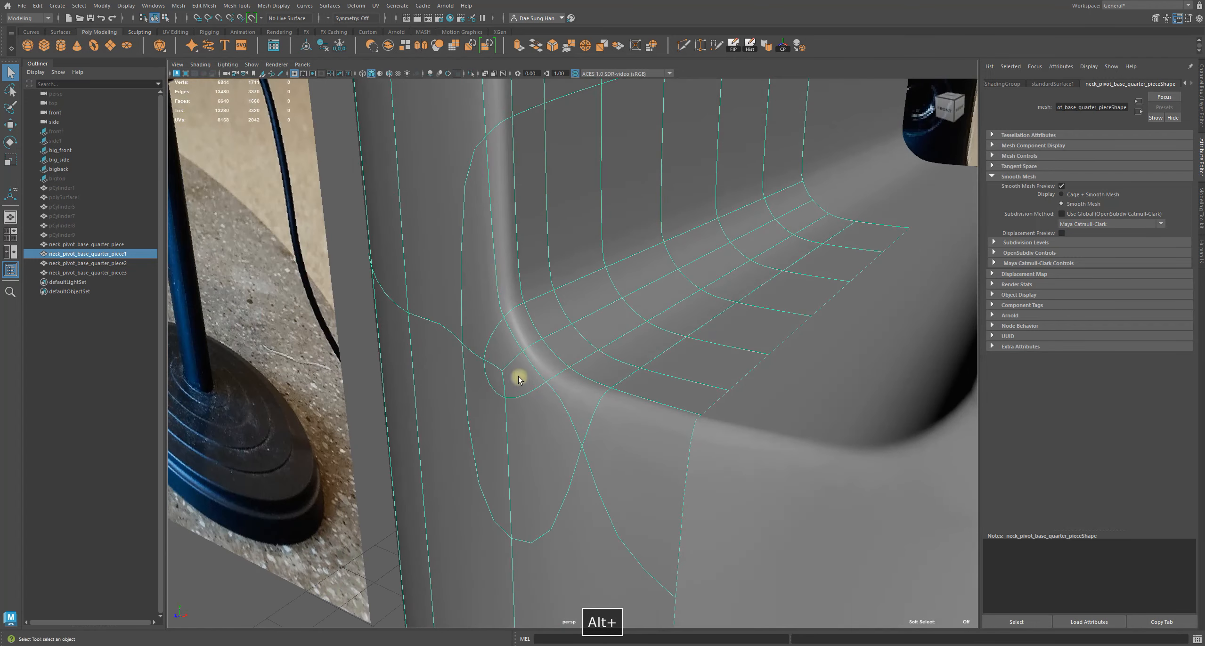
{"action": "left_click_drag", "start_coordinate": [599, 291], "coordinate": [542, 168], "text": "alt"}
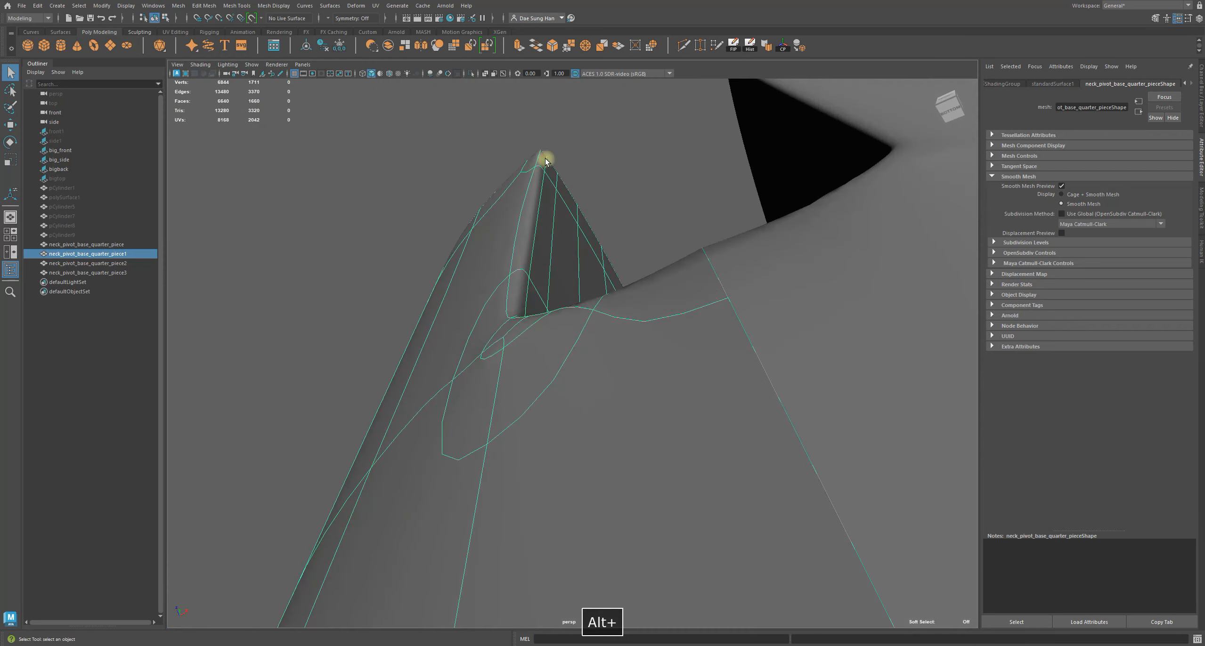
{"action": "left_click_drag", "start_coordinate": [599, 288], "coordinate": [587, 307], "text": "alt"}
{"action": "key", "text": "1"}
{"action": "key", "text": "3"}
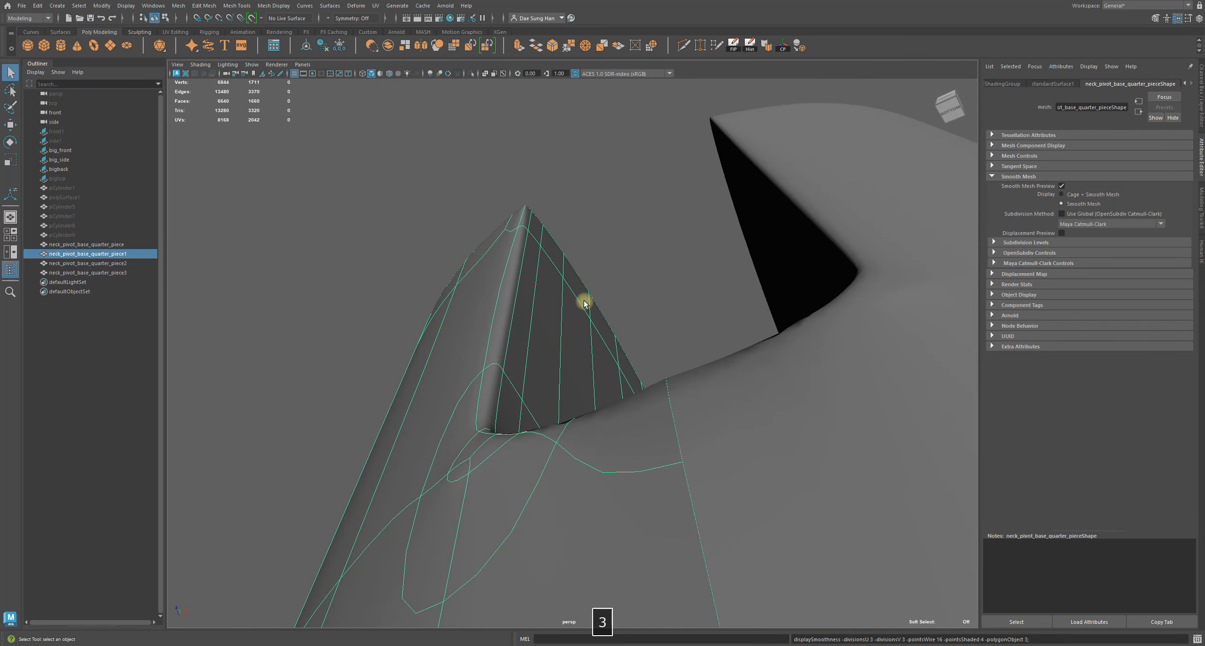
{"action": "left_click", "coordinate": [622, 251]}
{"action": "left_click_drag", "start_coordinate": [488, 305], "coordinate": [530, 399], "text": "alt"}
{"action": "left_click", "coordinate": [524, 401]}
{"action": "key", "text": "1"}
{"action": "key", "text": "3"}
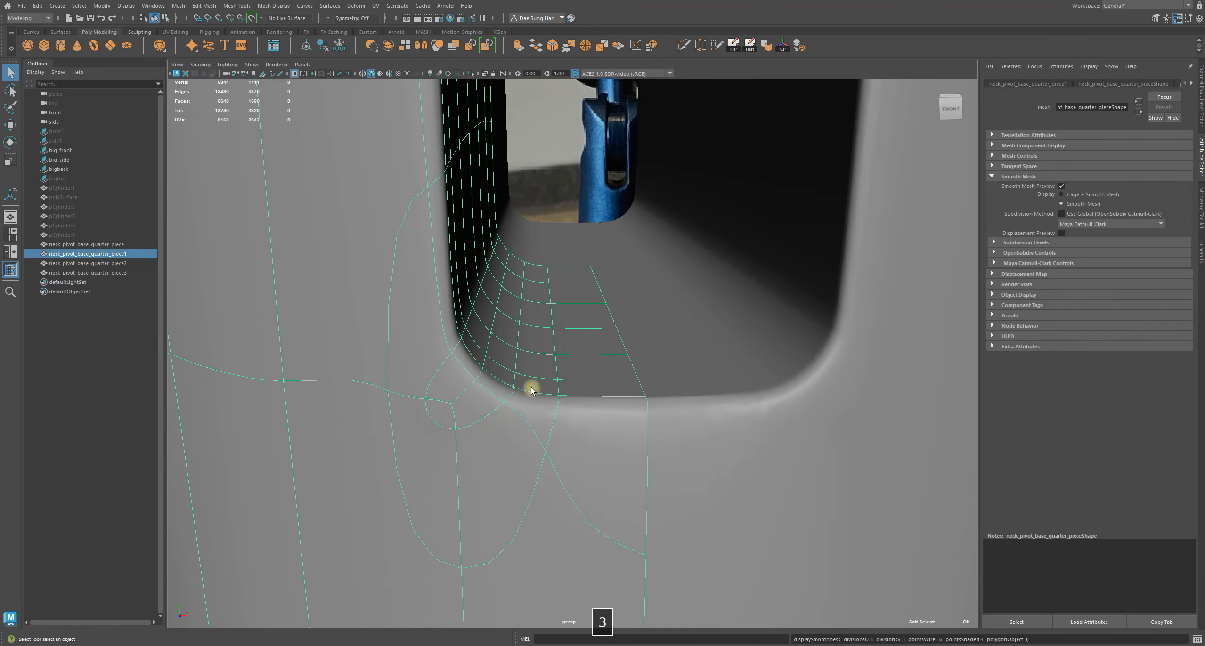
{"action": "left_click_drag", "start_coordinate": [612, 377], "coordinate": [510, 498], "text": "alt"}
{"action": "key", "text": "1"}
Delete the diagonal bevel edges on the outer face that lie diagonally below the slot's rounded corner, away from the opening.
{"action": "left_click_drag", "start_coordinate": [475, 450], "coordinate": [549, 450], "text": "alt"}
{"action": "right_click_drag", "start_coordinate": [548, 450], "coordinate": [594, 334], "text": "alt"}
{"action": "left_click_drag", "start_coordinate": [484, 417], "coordinate": [500, 404], "text": "alt"}
{"action": "middle_click_drag", "start_coordinate": [325, 469], "coordinate": [406, 404], "text": "alt"}
{"action": "mouse_move", "coordinate": [414, 361]}
{"action": "left_mouse_down", "text": "alt"}
{"action": "mouse_move", "coordinate": [363, 352]}
{"action": "mouse_move", "coordinate": [398, 352]}
{"action": "left_mouse_up", "text": "alt"}
{"action": "right_click_drag", "start_coordinate": [398, 352], "coordinate": [500, 385], "text": "alt"}
{"action": "middle_click_drag", "start_coordinate": [500, 384], "coordinate": [516, 366], "text": "alt"}
{"action": "right_click_drag", "start_coordinate": [515, 378], "coordinate": [514, 406]}
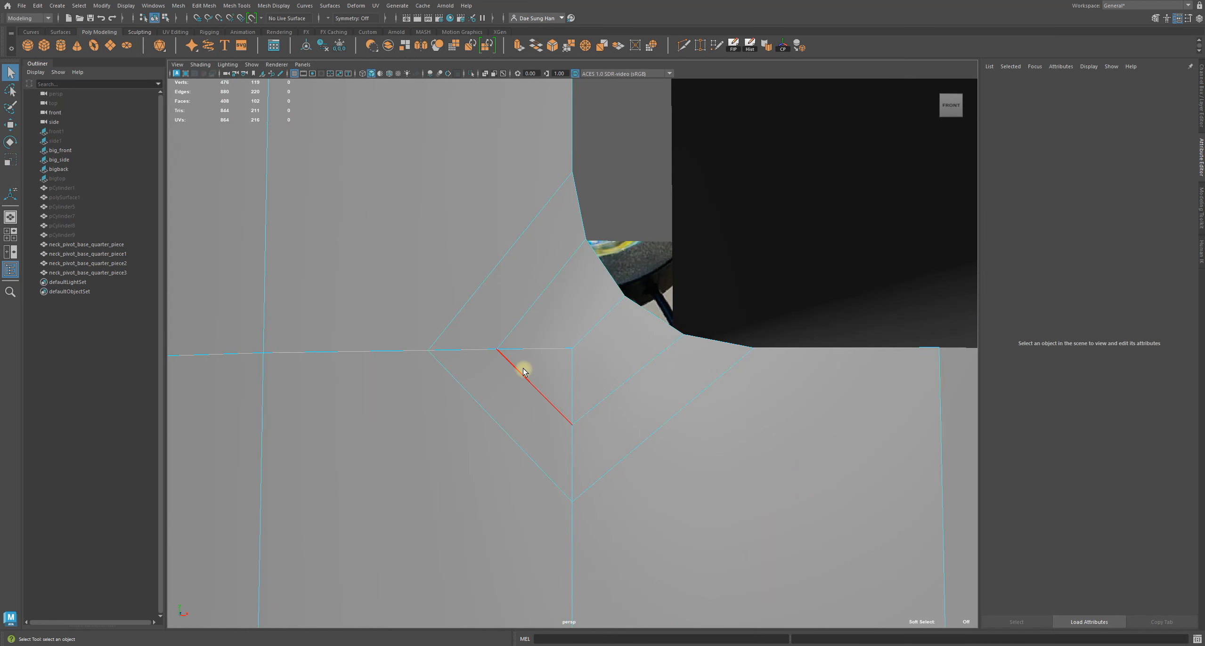
{"action": "left_click", "coordinate": [524, 372]}
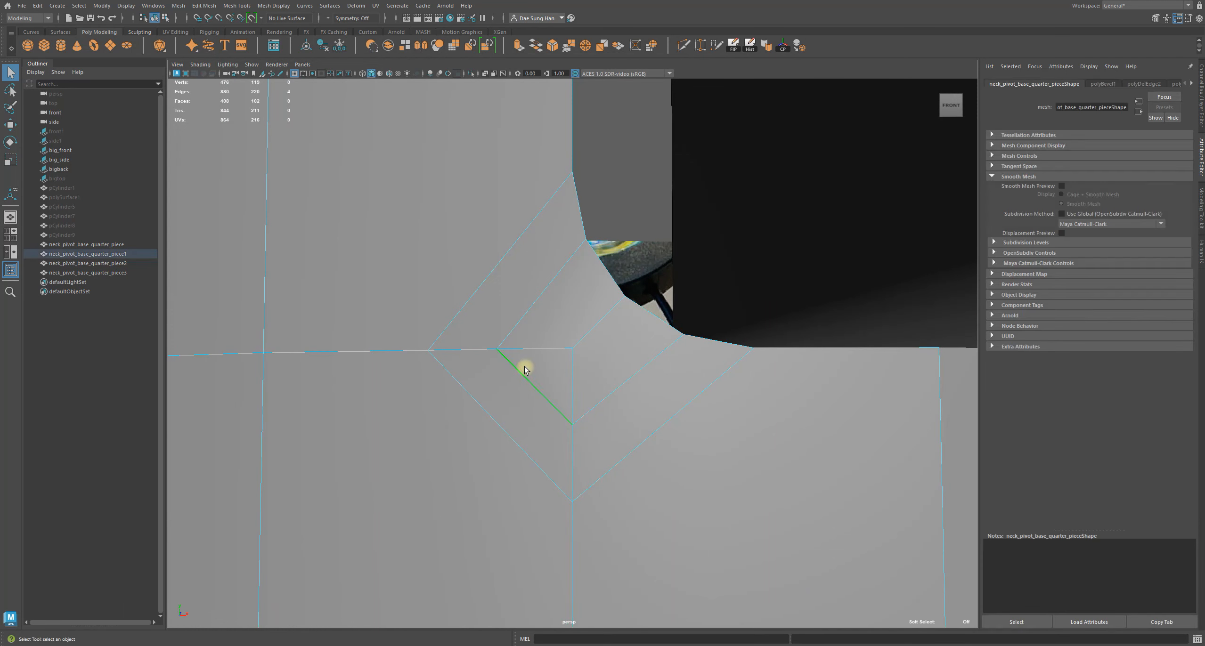
{"action": "key", "text": "Delete"}
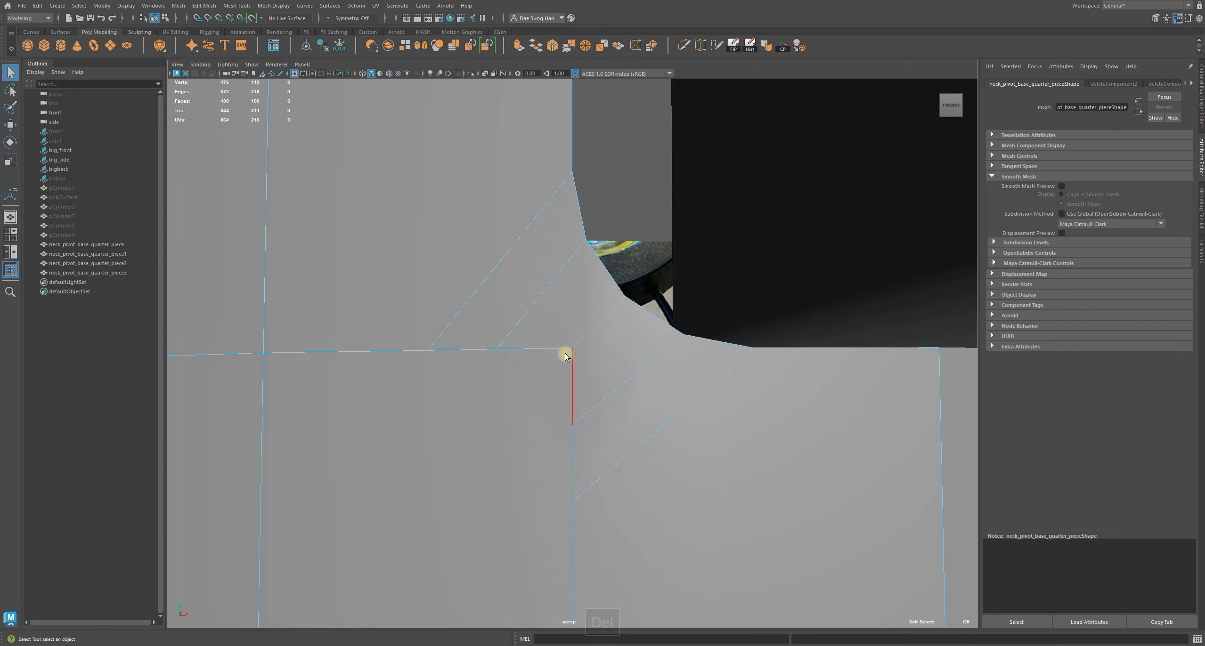
Examine from below how the outer faces around the slot corner follow the cylinder's curvature, selecting individual faces on each side.
{"action": "left_click_drag", "start_coordinate": [564, 352], "coordinate": [526, 293], "text": "alt"}
{"action": "key", "text": "w"}
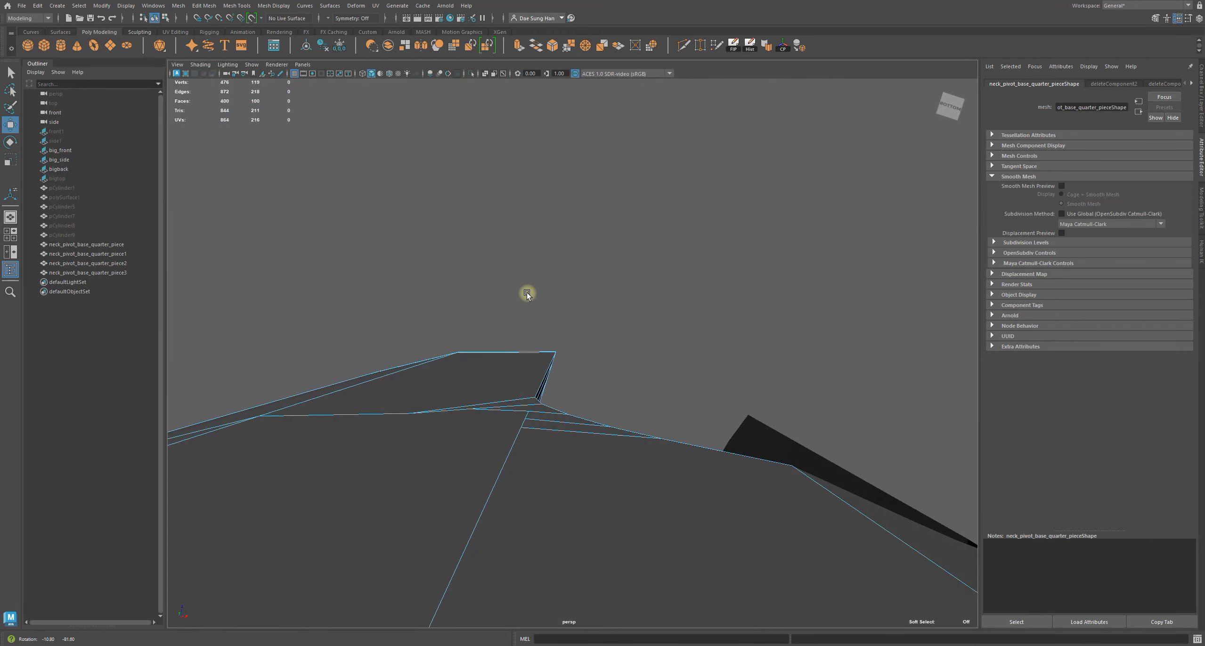
{"action": "middle_click_drag", "start_coordinate": [526, 293], "coordinate": [591, 322], "text": "alt"}
{"action": "right_click_drag", "start_coordinate": [557, 331], "coordinate": [560, 362]}
{"action": "left_click", "coordinate": [563, 365]}
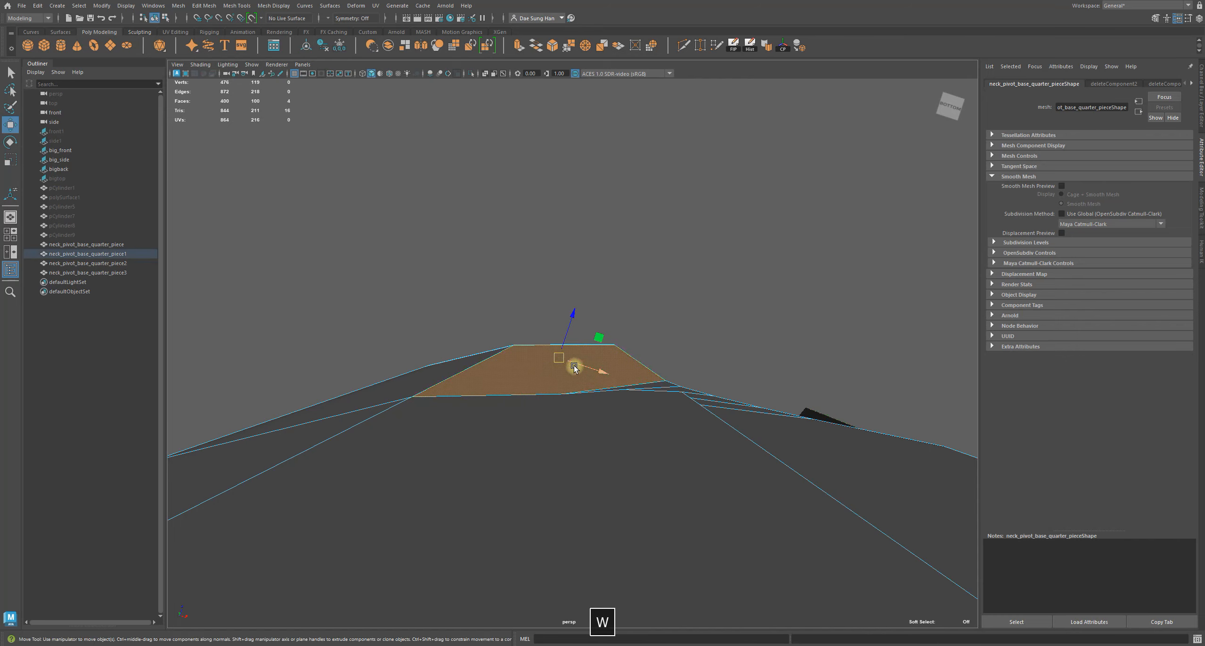
{"action": "right_click_drag", "start_coordinate": [494, 317], "coordinate": [546, 349], "text": "alt"}
{"action": "left_click_drag", "start_coordinate": [568, 375], "coordinate": [746, 564], "text": "alt"}
{"action": "left_click_drag", "start_coordinate": [526, 454], "coordinate": [710, 373], "text": "alt"}
{"action": "left_click", "coordinate": [804, 439]}
{"action": "left_click_drag", "start_coordinate": [805, 439], "coordinate": [814, 429], "text": "alt"}
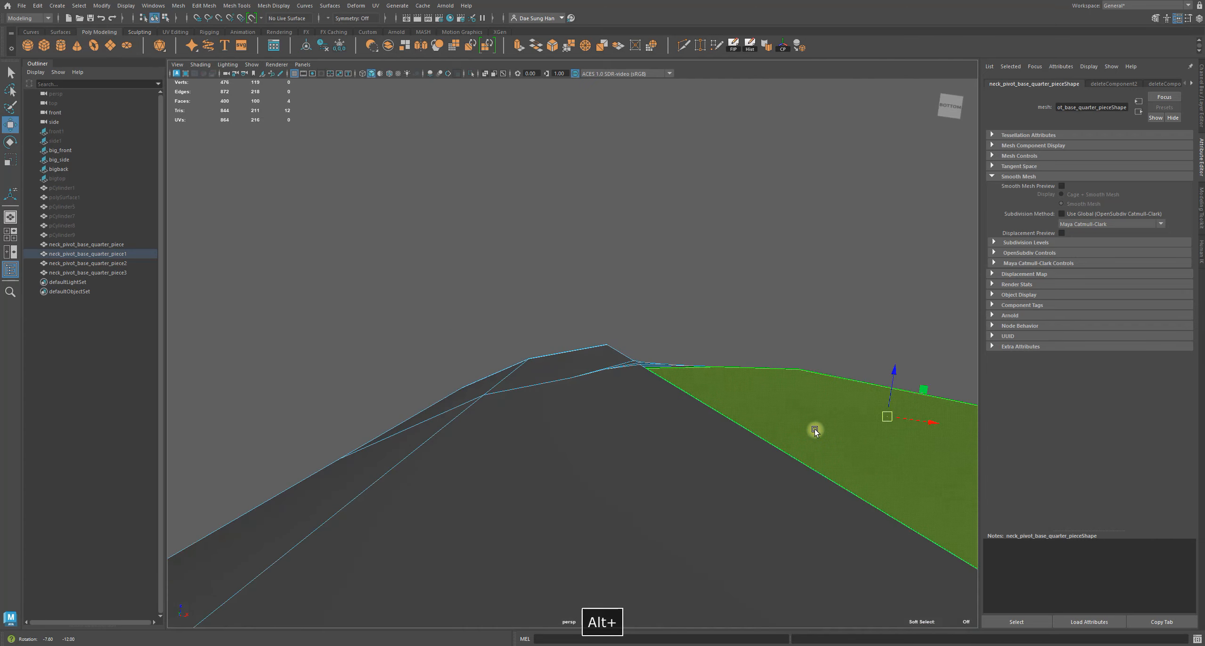
{"action": "left_click", "coordinate": [592, 427]}
{"action": "left_click_drag", "start_coordinate": [592, 427], "coordinate": [590, 381], "text": "alt"}
Check the slot corner and surrounding outer surface in smooth preview after the diagonal edge deletion.
{"action": "key", "text": "3"}
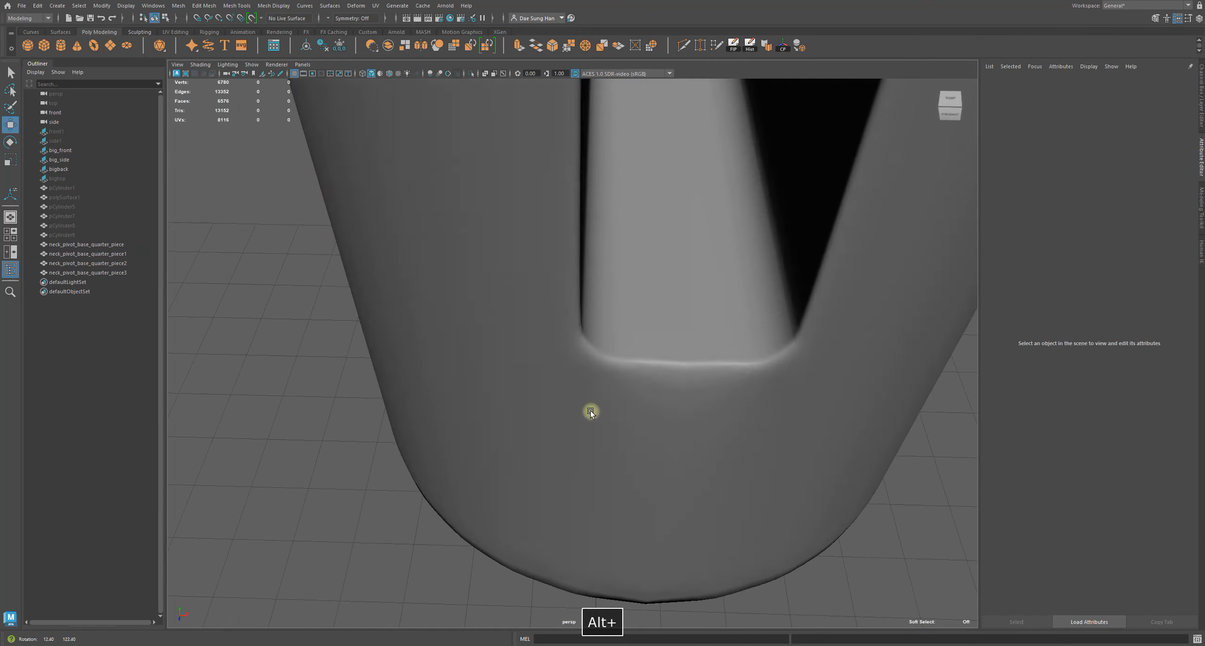
{"action": "left_click", "coordinate": [590, 411]}
{"action": "left_click_drag", "start_coordinate": [594, 401], "coordinate": [617, 393], "text": "alt"}
{"action": "left_click_drag", "start_coordinate": [671, 470], "coordinate": [410, 241], "text": "alt"}
{"action": "left_click_drag", "start_coordinate": [599, 428], "coordinate": [355, 342], "text": "alt"}
Start a Multi-Cut on the outer face at the diagonal edges beside the slot's rounded bottom corner.
{"action": "right_click_drag", "start_coordinate": [344, 305], "coordinate": [510, 371], "text": "alt"}
{"action": "left_click_drag", "start_coordinate": [516, 365], "coordinate": [532, 344], "text": "alt"}
{"action": "right_click", "coordinate": [524, 288], "text": "shift"}
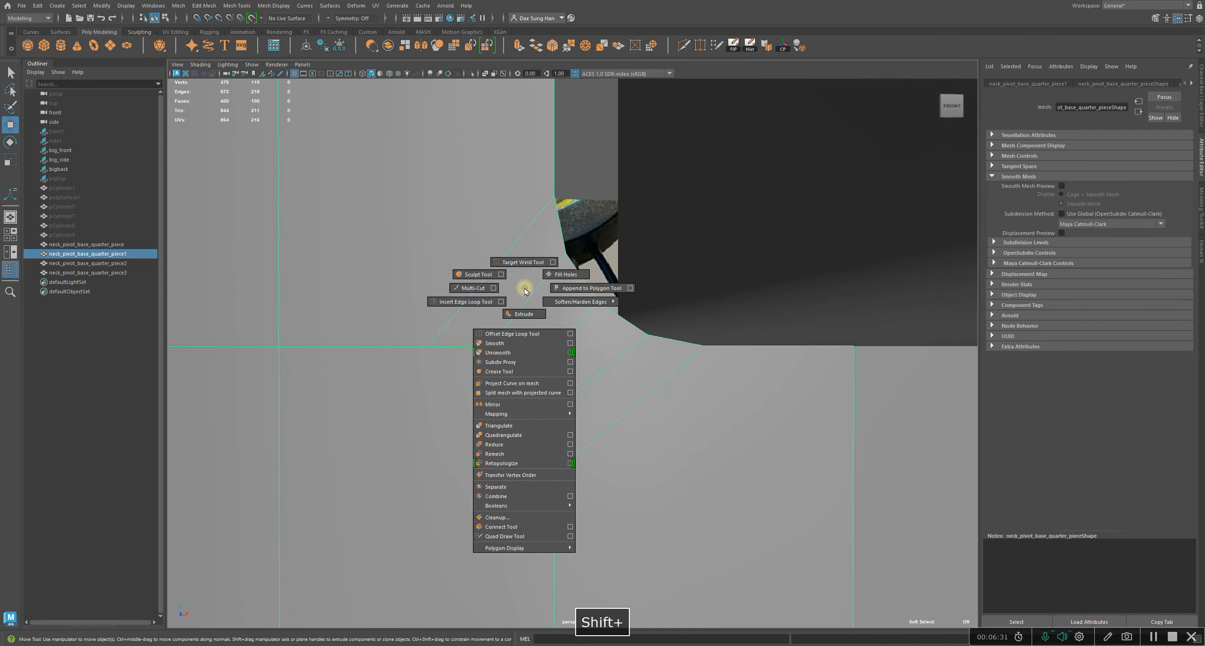
{"action": "left_click", "coordinate": [472, 287]}
{"action": "left_click_drag", "start_coordinate": [478, 288], "coordinate": [537, 200], "text": "alt"}
{"action": "right_click_drag", "start_coordinate": [537, 200], "coordinate": [588, 319], "text": "alt"}
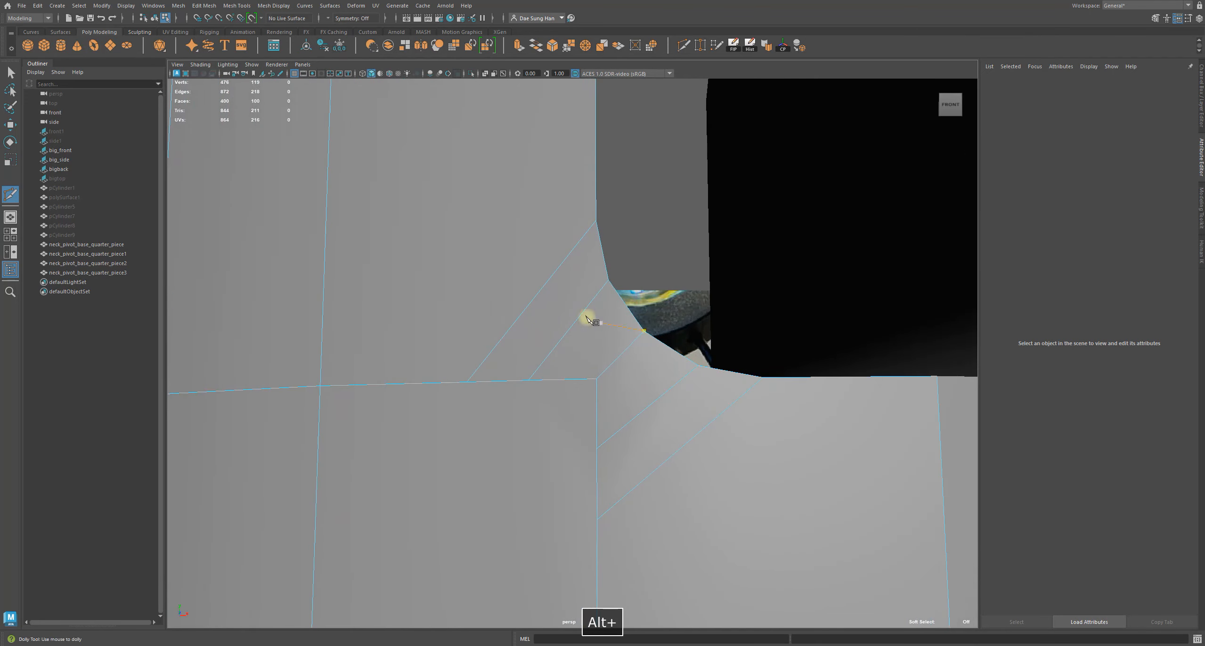
{"action": "left_click_drag", "start_coordinate": [678, 395], "coordinate": [414, 252], "text": "alt"}
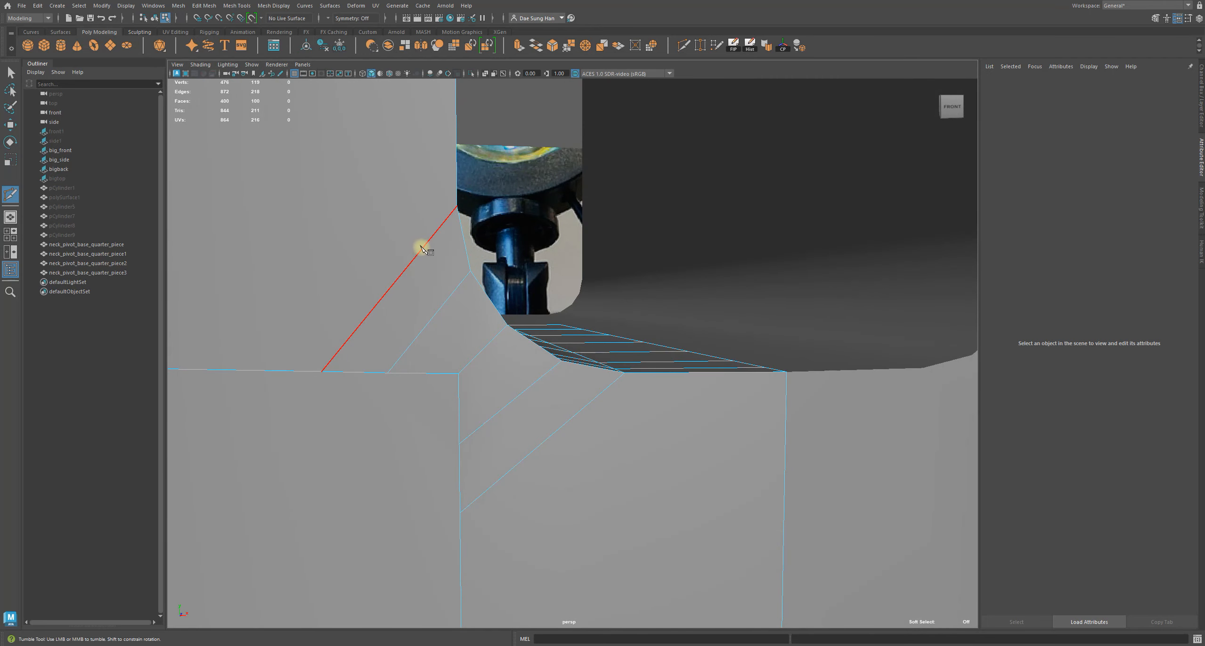